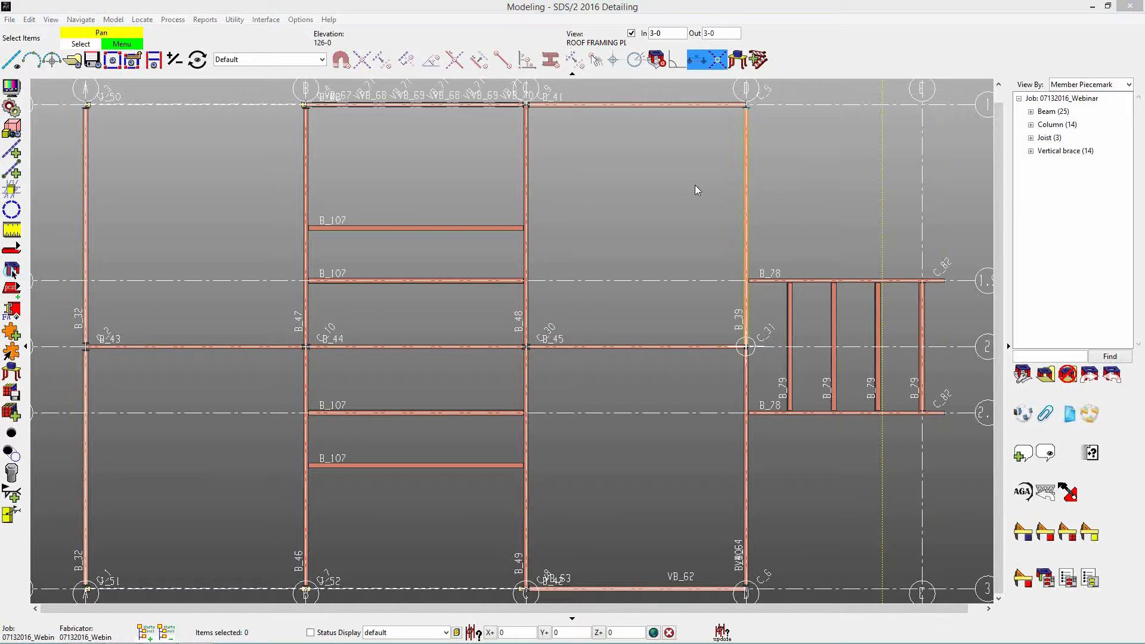
{"action": "left_click", "coordinate": [667, 203]}
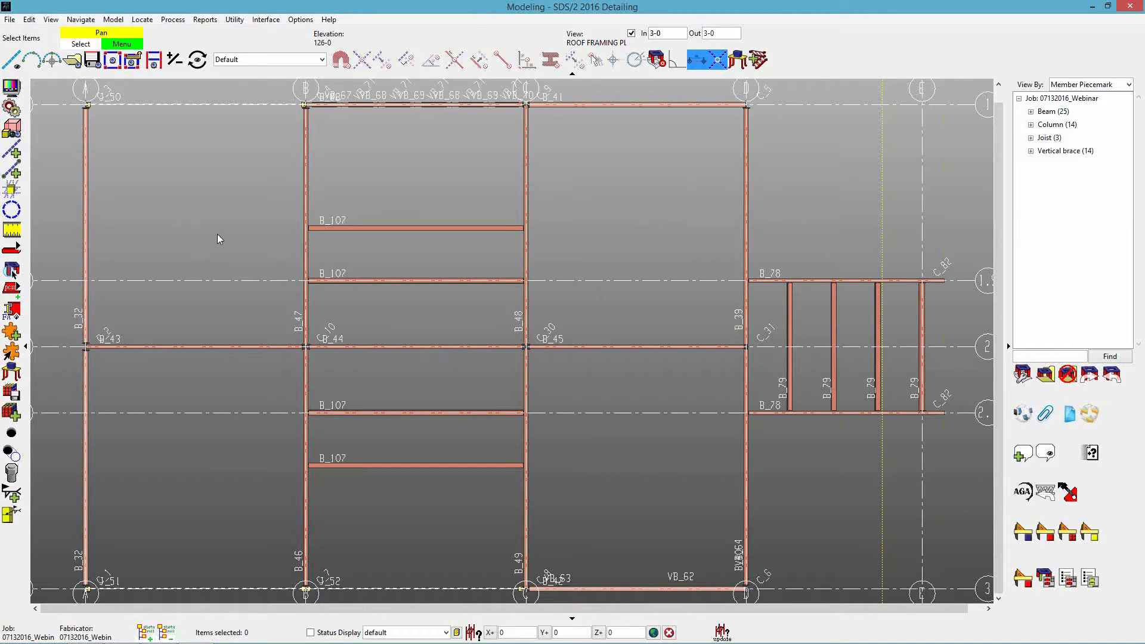
{"action": "left_click", "coordinate": [114, 20]}
{"action": "mouse_move", "coordinate": [149, 96]}
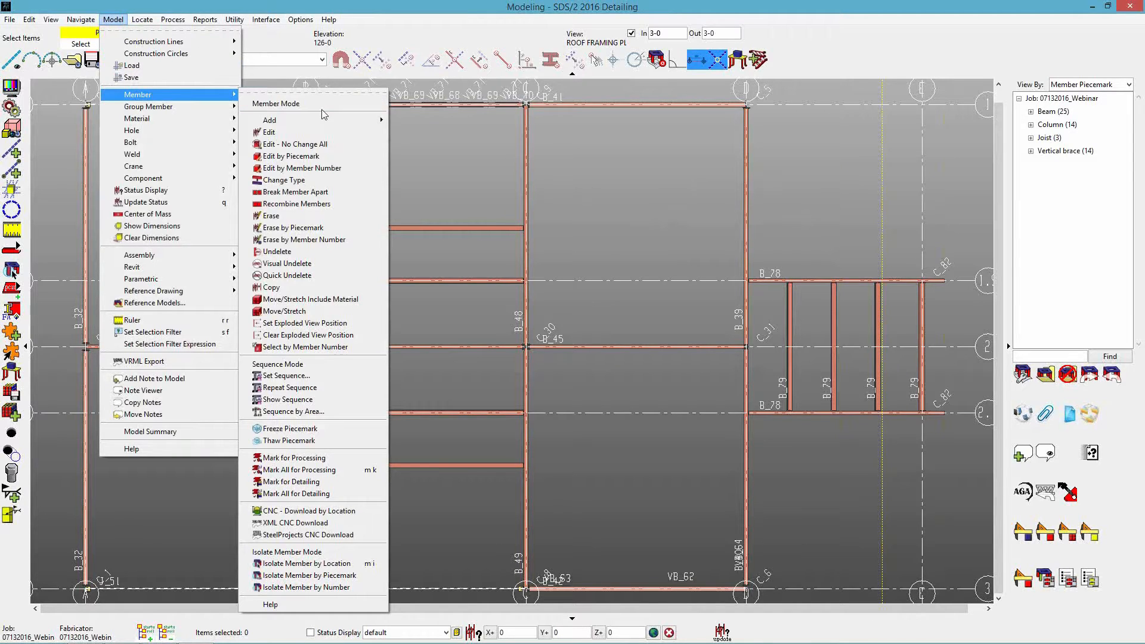
{"action": "mouse_move", "coordinate": [314, 122]}
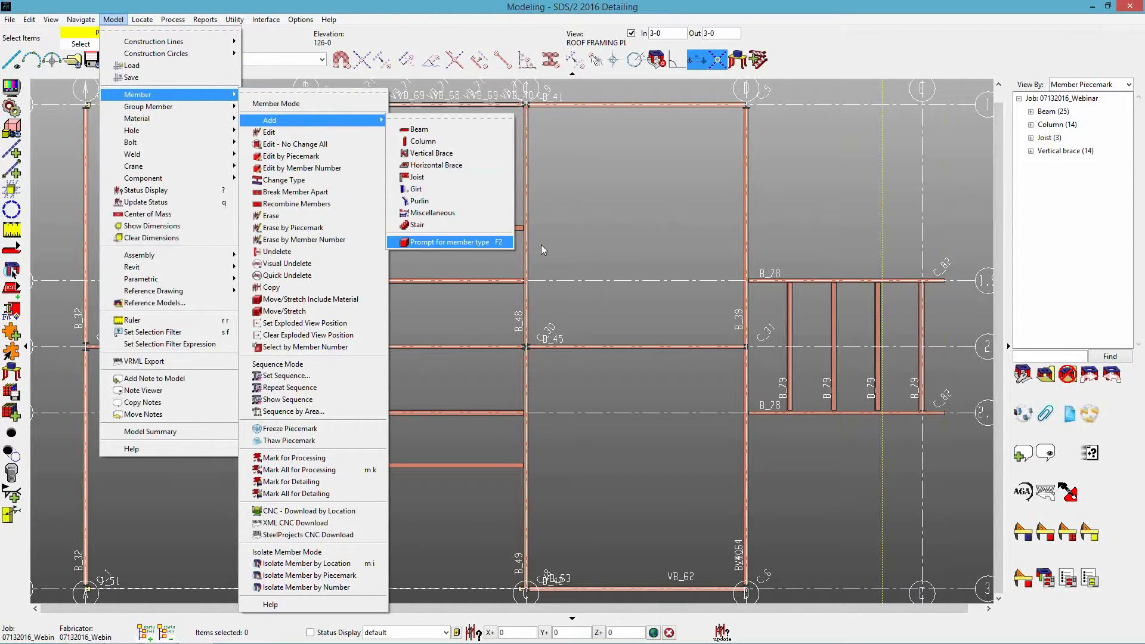
{"action": "left_click", "coordinate": [590, 248]}
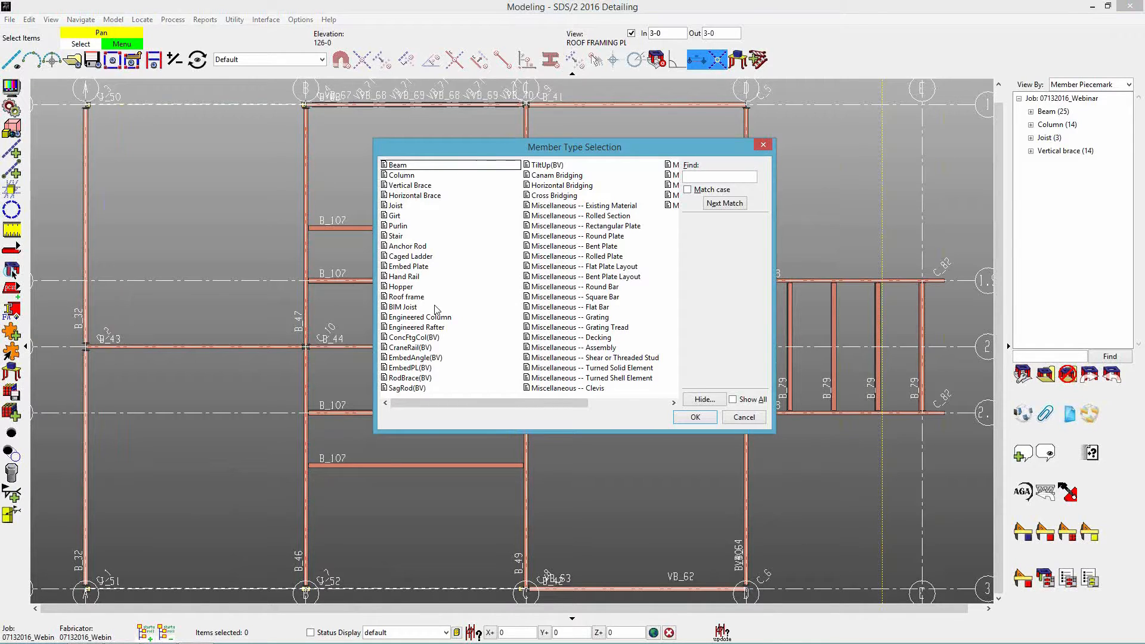
{"action": "left_click", "coordinate": [413, 297]}
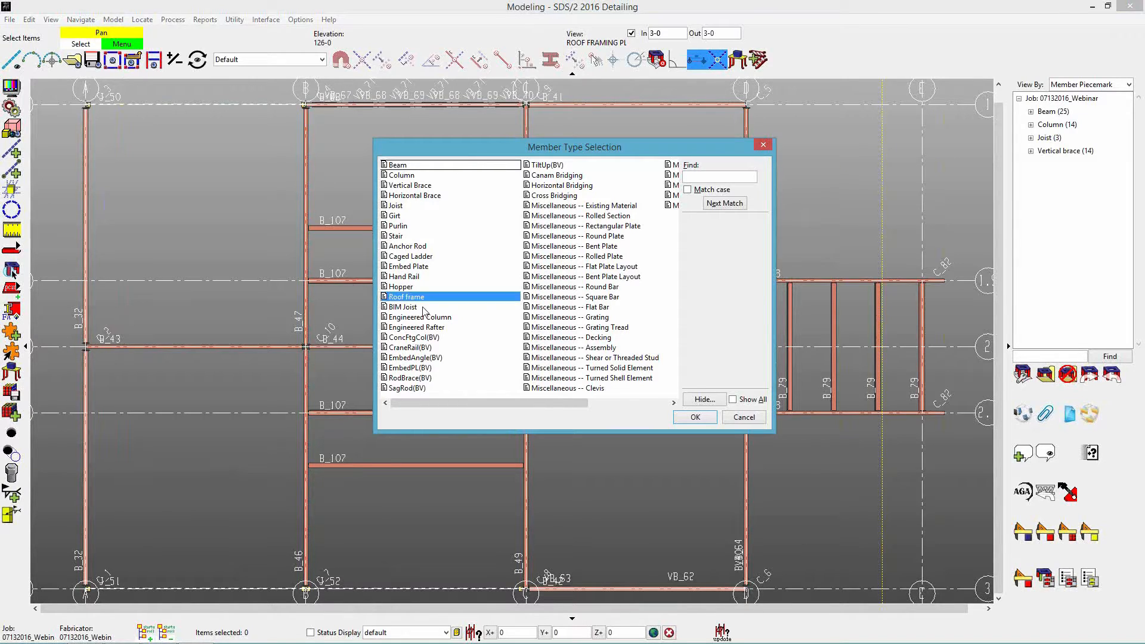
{"action": "left_click", "coordinate": [697, 420]}
{"action": "left_click", "coordinate": [743, 418]}
Add two vertical construction lines from gridline B, the first offset 10-0 and the second 5-0 beyond it.
{"action": "left_click", "coordinate": [11, 151]}
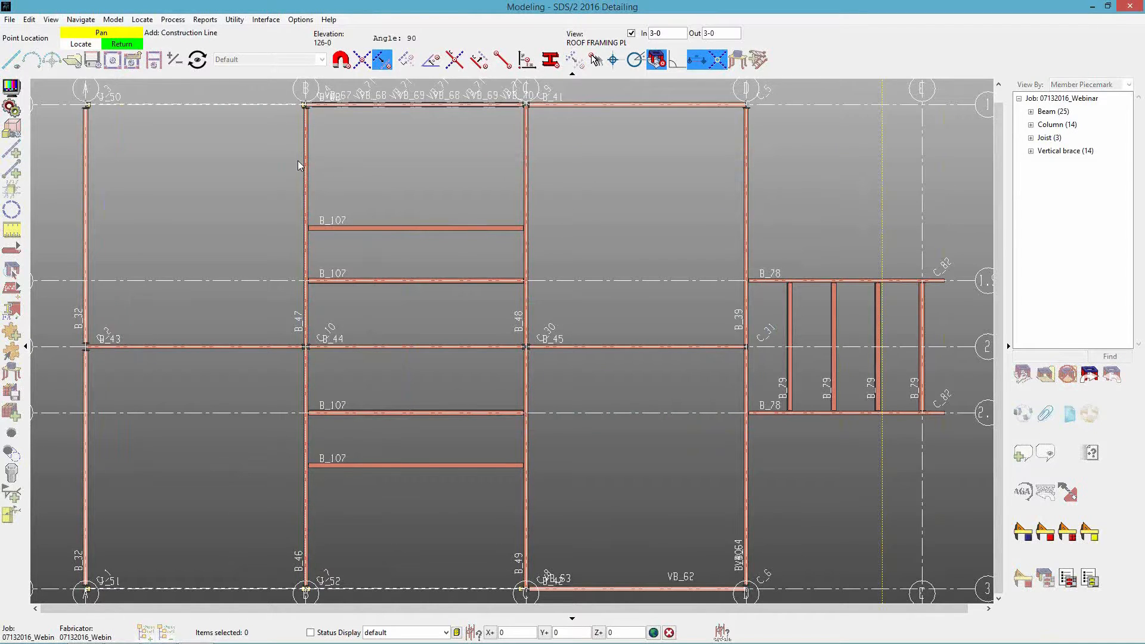
{"action": "left_click", "coordinate": [308, 495]}
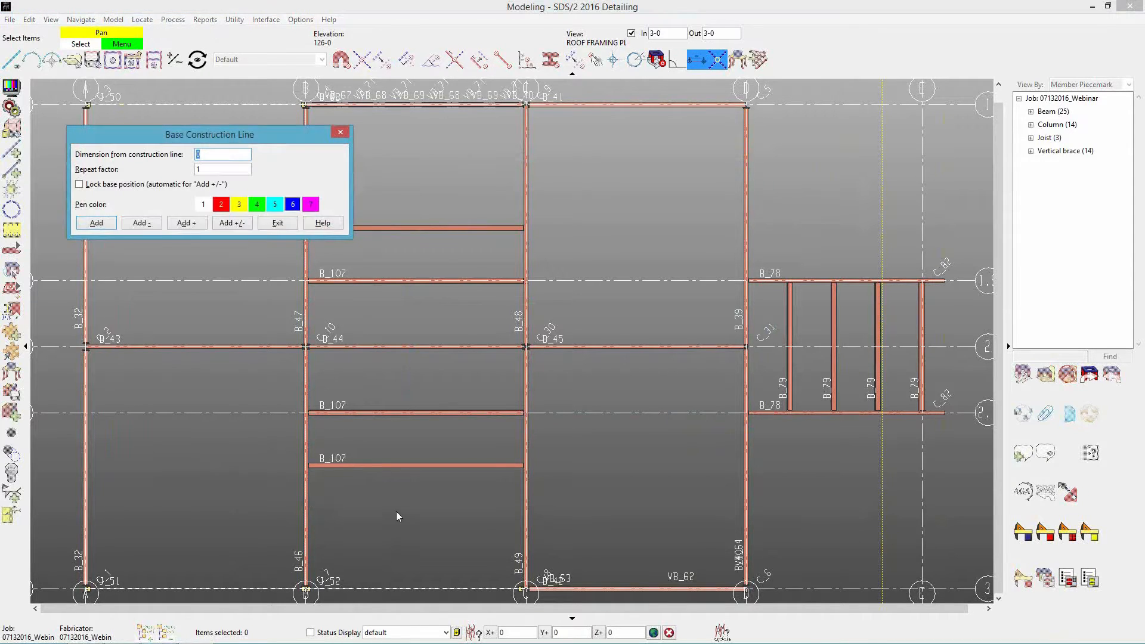
{"action": "type", "text": "10-0"}
{"action": "key", "text": "Return"}
{"action": "type", "text": "5-"}
{"action": "key", "text": "Return"}
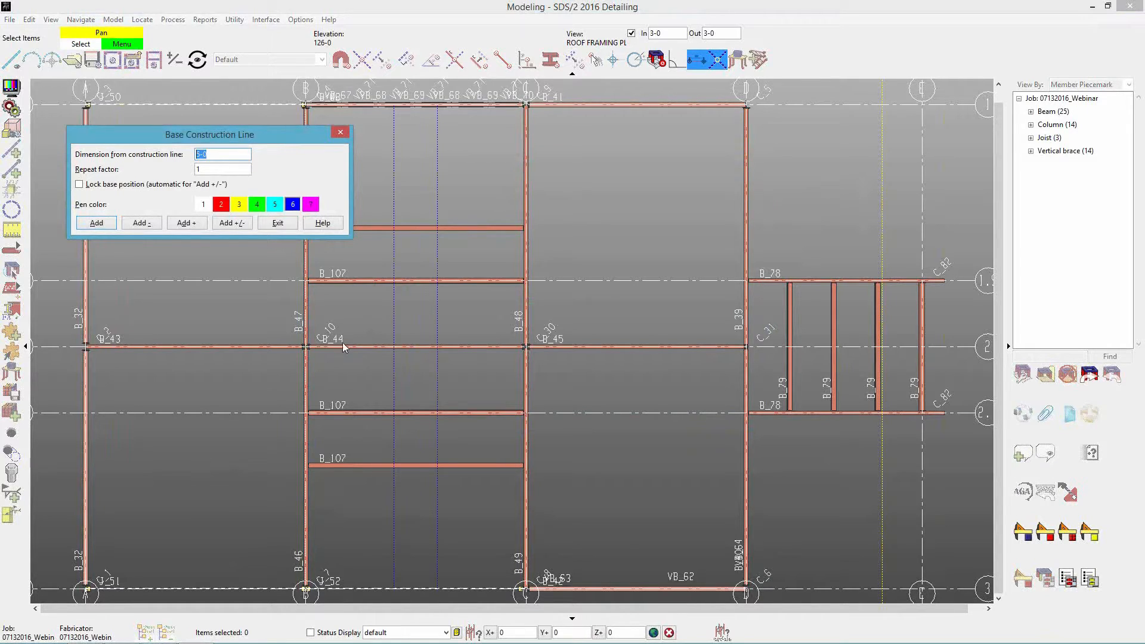
{"action": "left_click", "coordinate": [289, 225]}
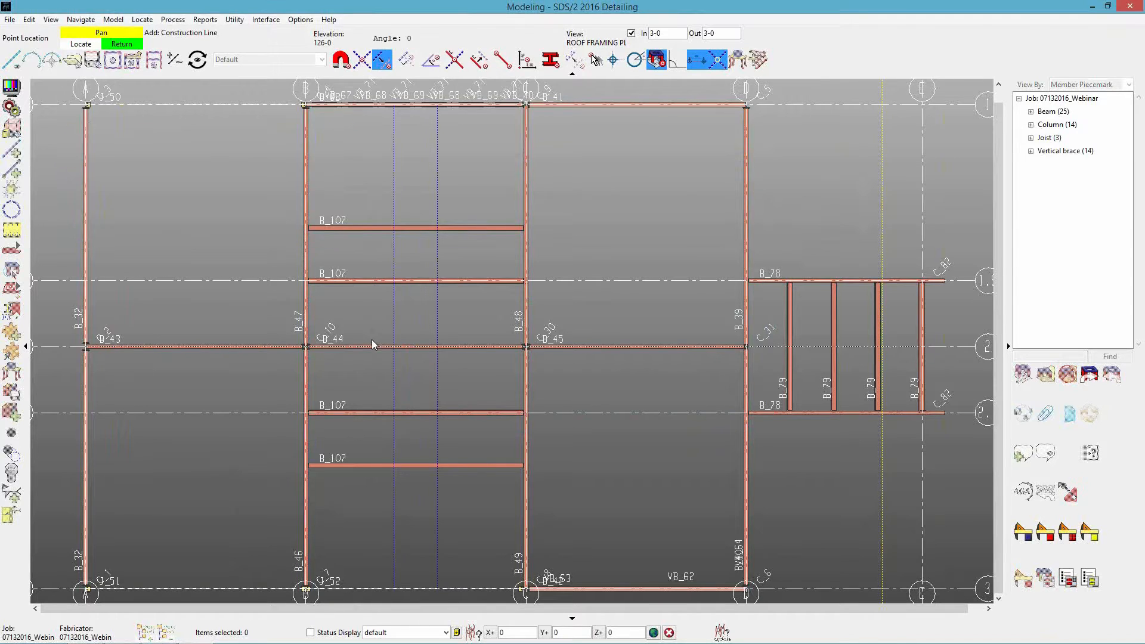
Place a roof frame member between the two lower B_107 beams, along the construction line nearest gridline B.
{"action": "scroll", "coordinate": [410, 484], "scroll_direction": "up", "scroll_amount": 5}
{"action": "scroll", "coordinate": [406, 395], "scroll_direction": "down", "scroll_amount": 3}
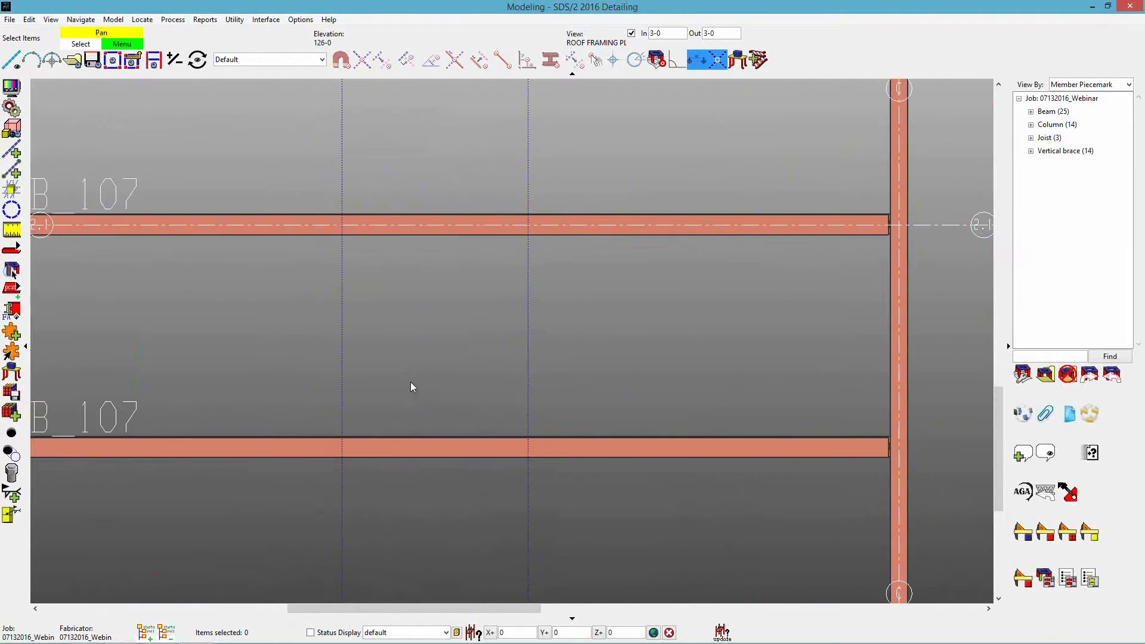
{"action": "key", "text": "a"}
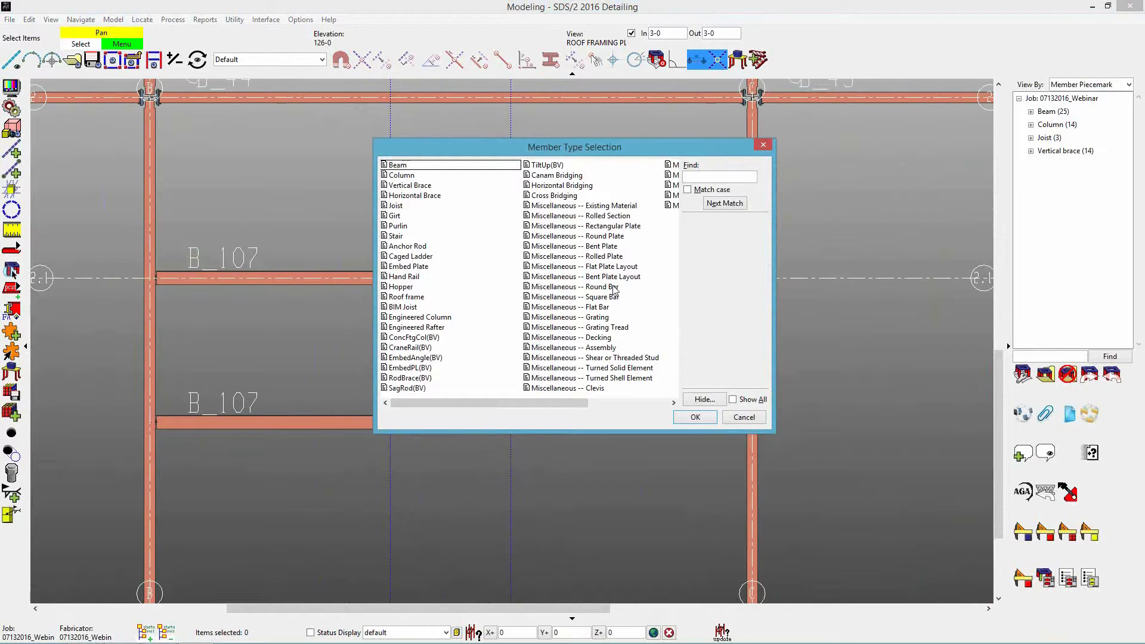
{"action": "left_click", "coordinate": [421, 298]}
{"action": "double_click", "coordinate": [421, 298]}
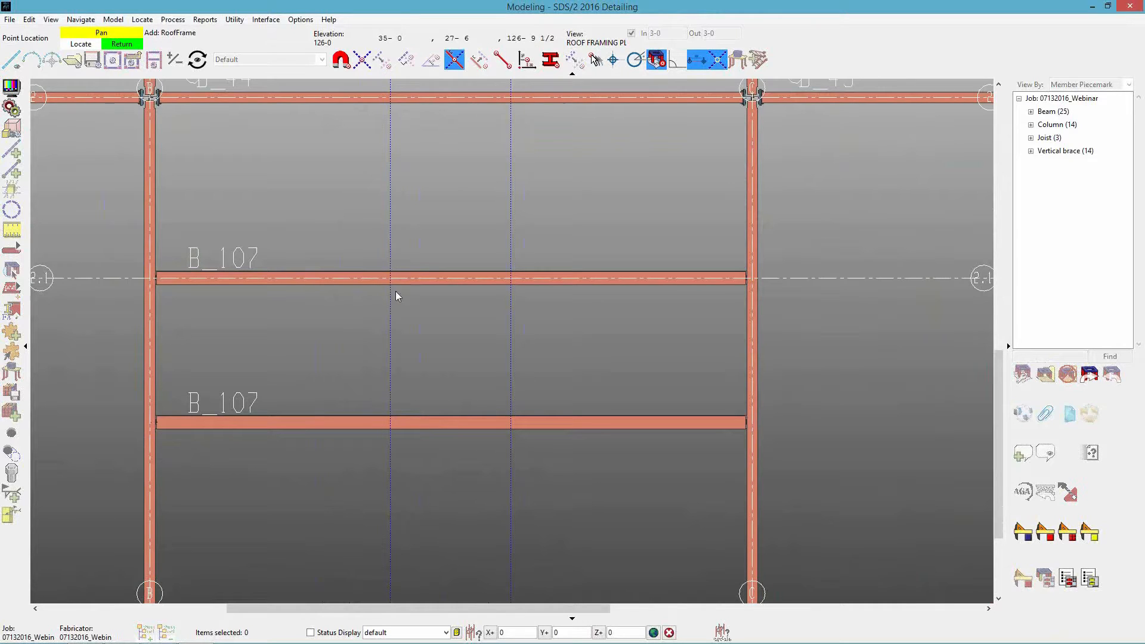
{"action": "left_click", "coordinate": [394, 425]}
{"action": "left_click", "coordinate": [392, 280]}
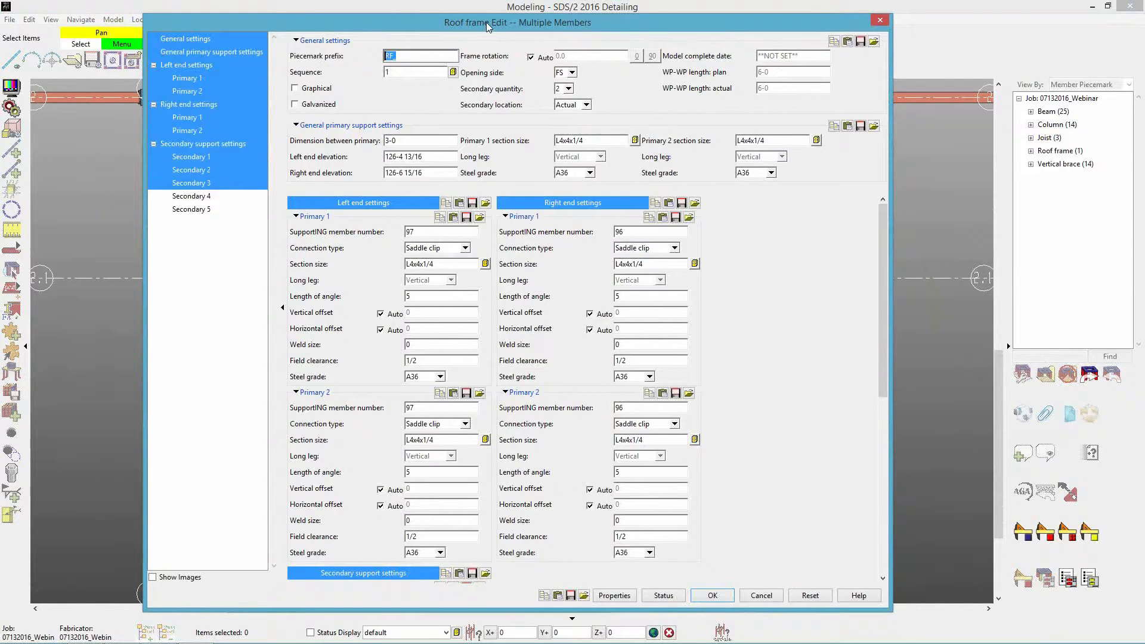
Set the new roof frame's piecemark prefix to RF_ and accept its other default settings.
{"action": "left_click_drag", "start_coordinate": [486, 23], "coordinate": [765, 23]}
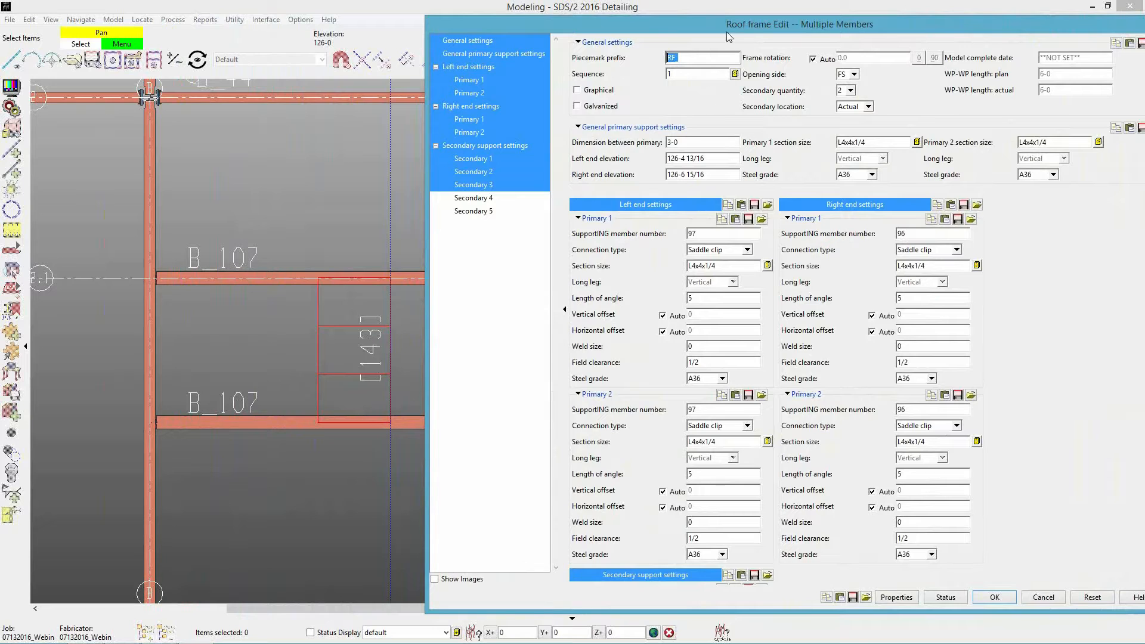
{"action": "left_click_drag", "start_coordinate": [729, 37], "coordinate": [463, 34]}
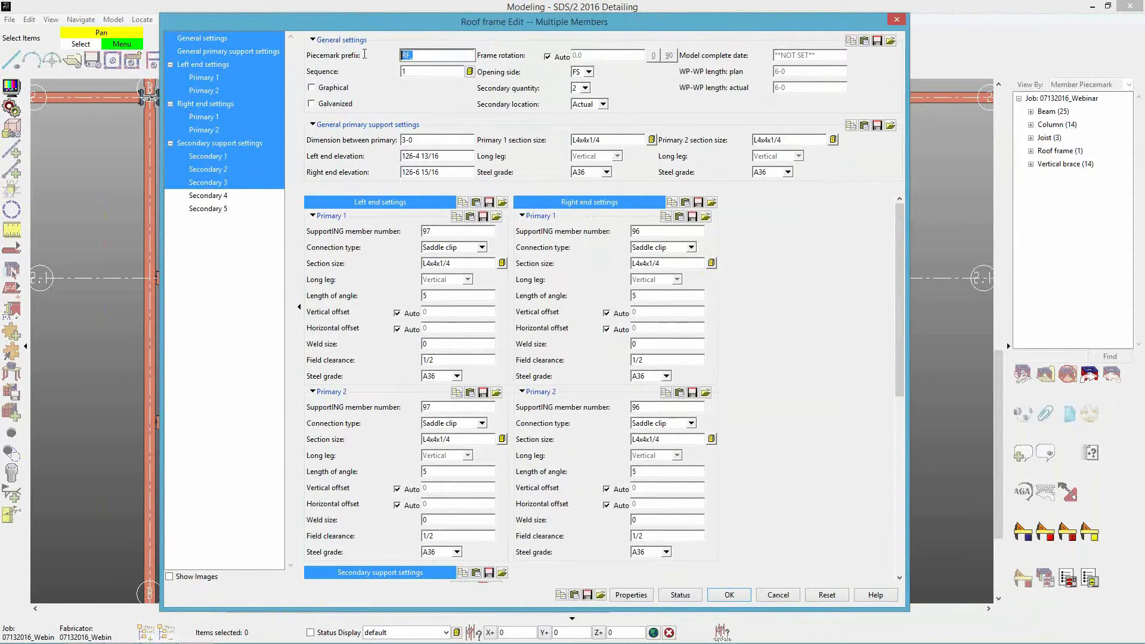
{"action": "key", "text": "End"}
{"action": "type", "text": "_"}
{"action": "left_click", "coordinate": [586, 88]}
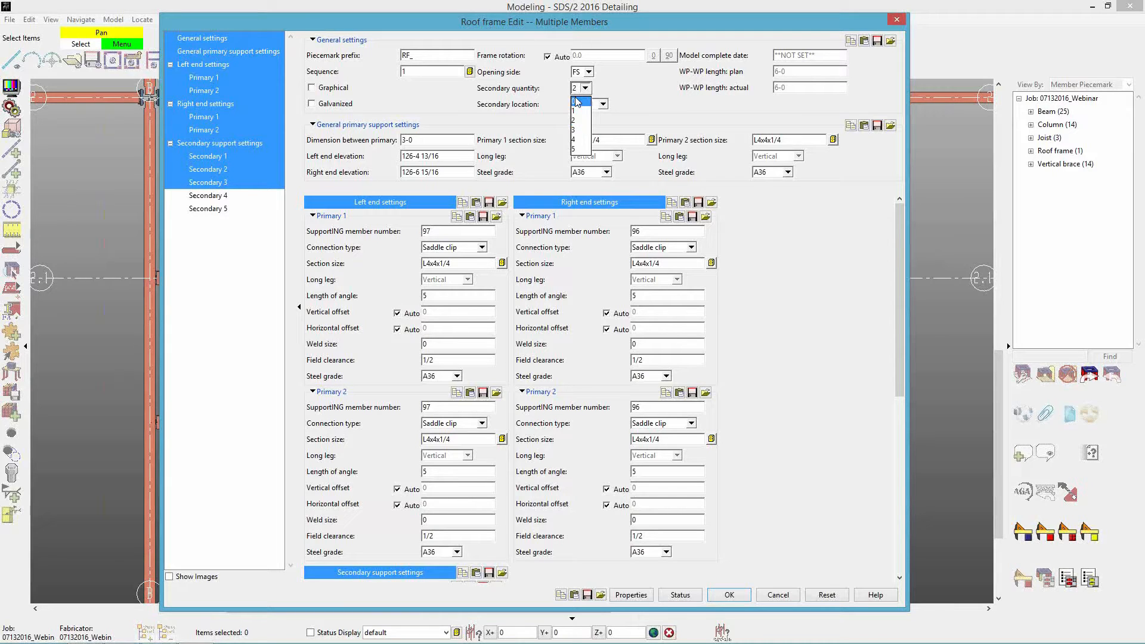
{"action": "left_click", "coordinate": [582, 91]}
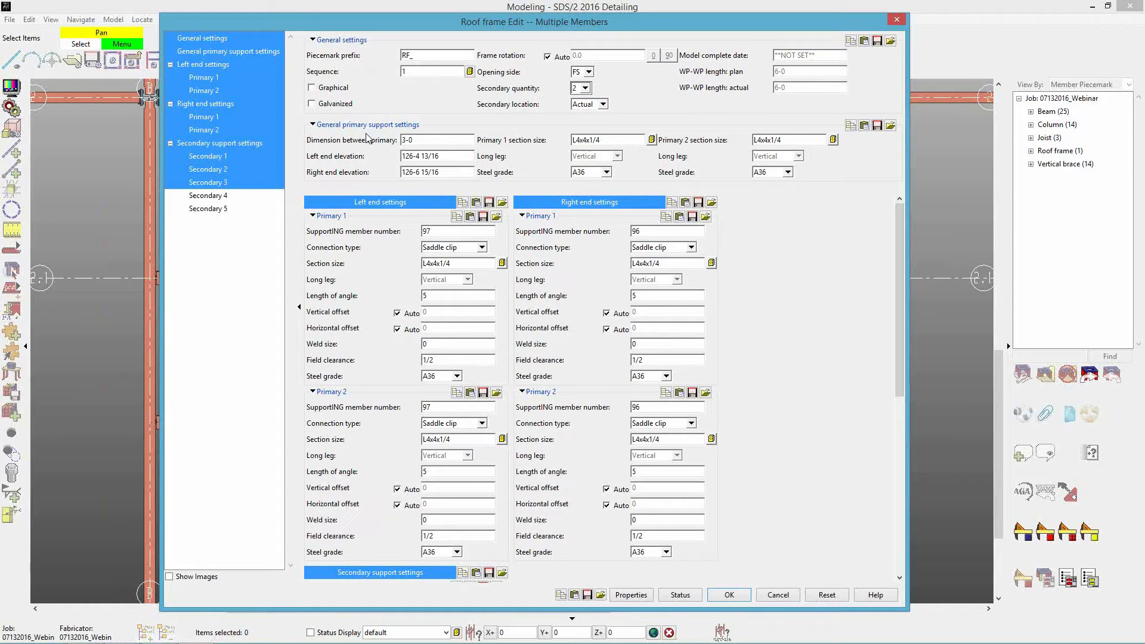
{"action": "left_click", "coordinate": [449, 140]}
{"action": "left_click", "coordinate": [611, 138]}
{"action": "left_click", "coordinate": [808, 140]}
{"action": "left_click", "coordinate": [722, 596]}
{"action": "right_click", "coordinate": [404, 463]}
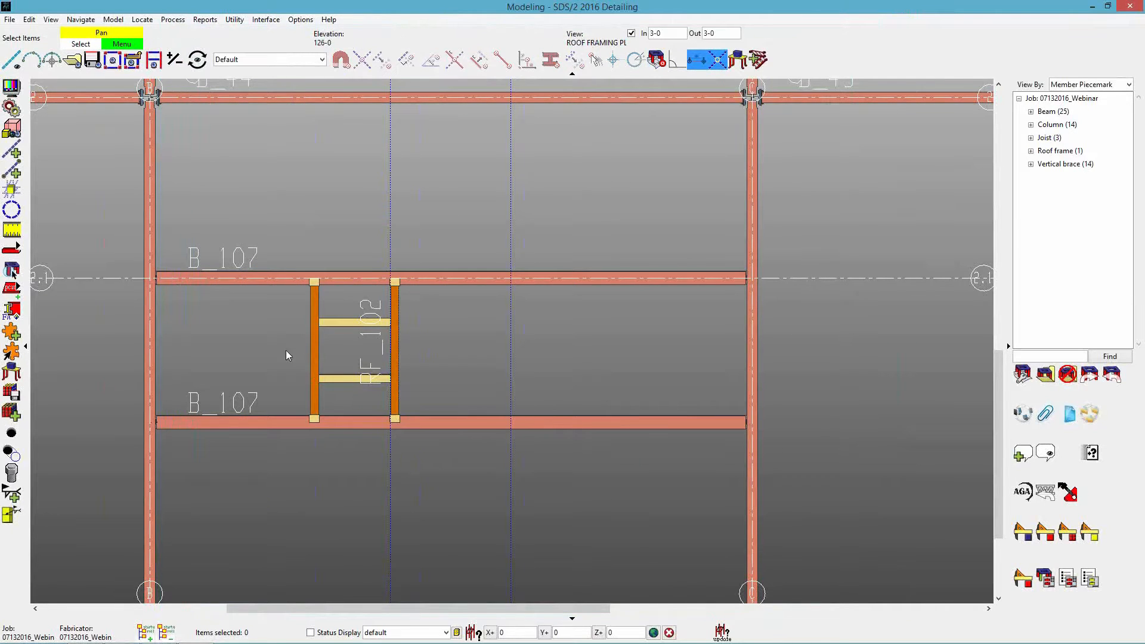
Examine the roof frame's angles and saddle clips on the supporting beams in 3D, and restore the plan view.
{"action": "scroll", "coordinate": [337, 342], "scroll_direction": "up", "scroll_amount": 4}
{"action": "scroll", "coordinate": [357, 389], "scroll_direction": "down", "scroll_amount": 2}
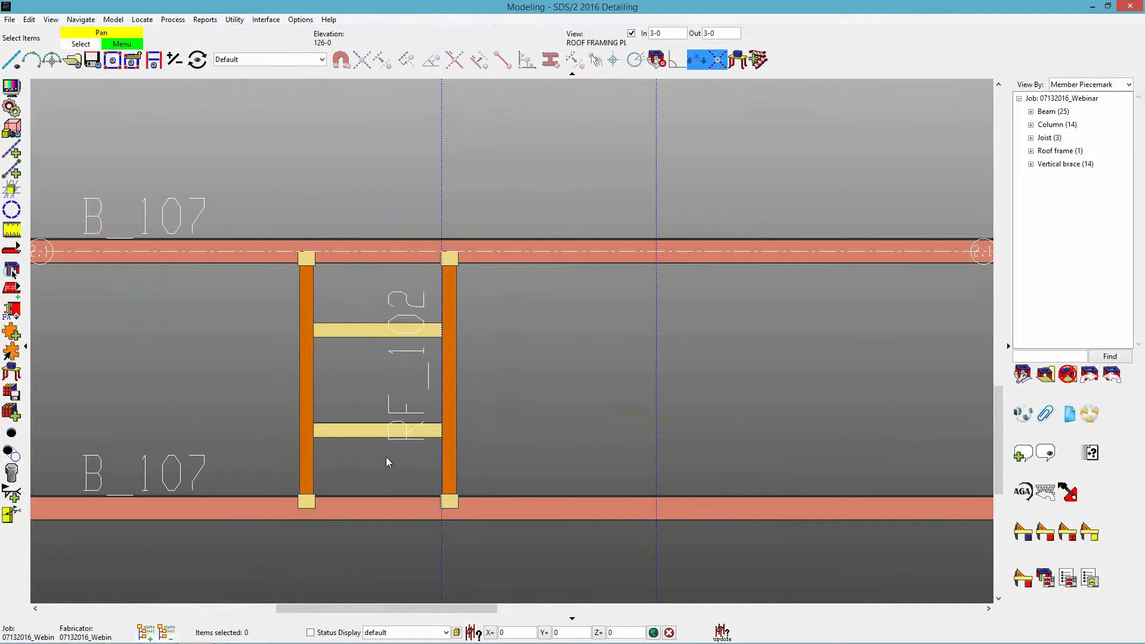
{"action": "middle_click_drag", "start_coordinate": [445, 434], "coordinate": [390, 279], "text": "shift"}
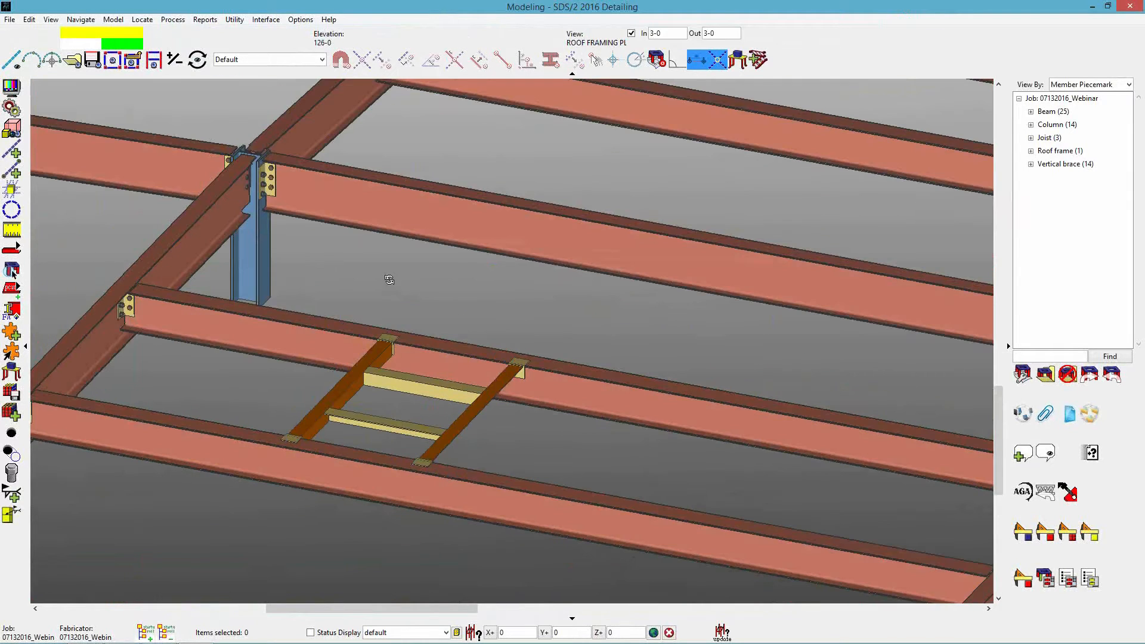
{"action": "scroll", "coordinate": [400, 431], "scroll_direction": "up", "scroll_amount": 5}
{"action": "middle_click_drag", "start_coordinate": [406, 425], "coordinate": [410, 370]}
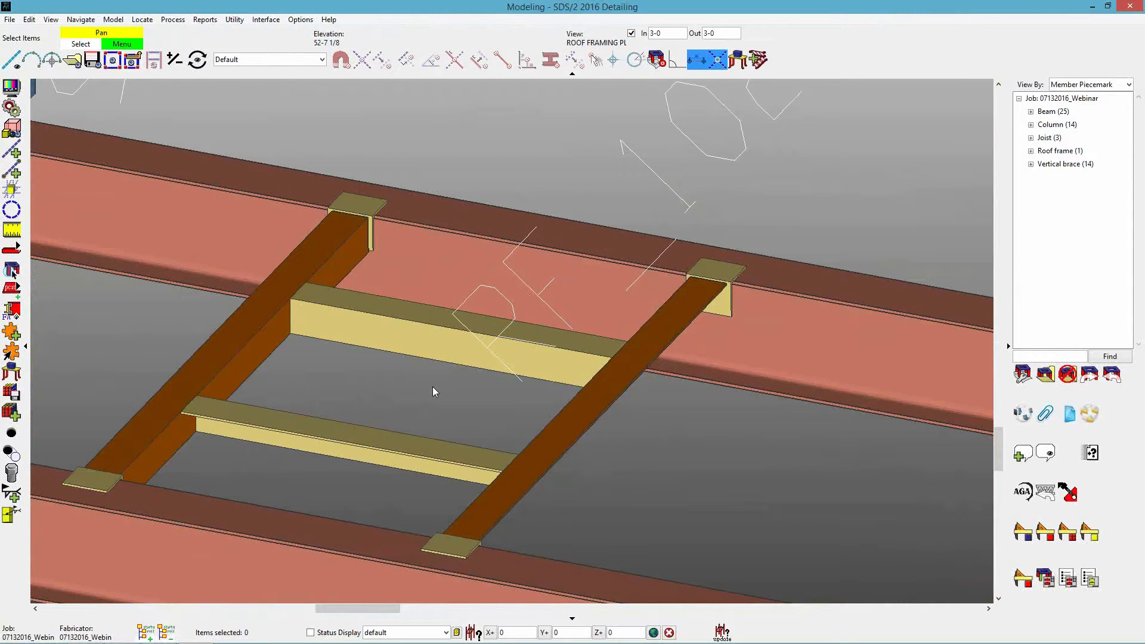
{"action": "key", "text": "ctrl+z"}
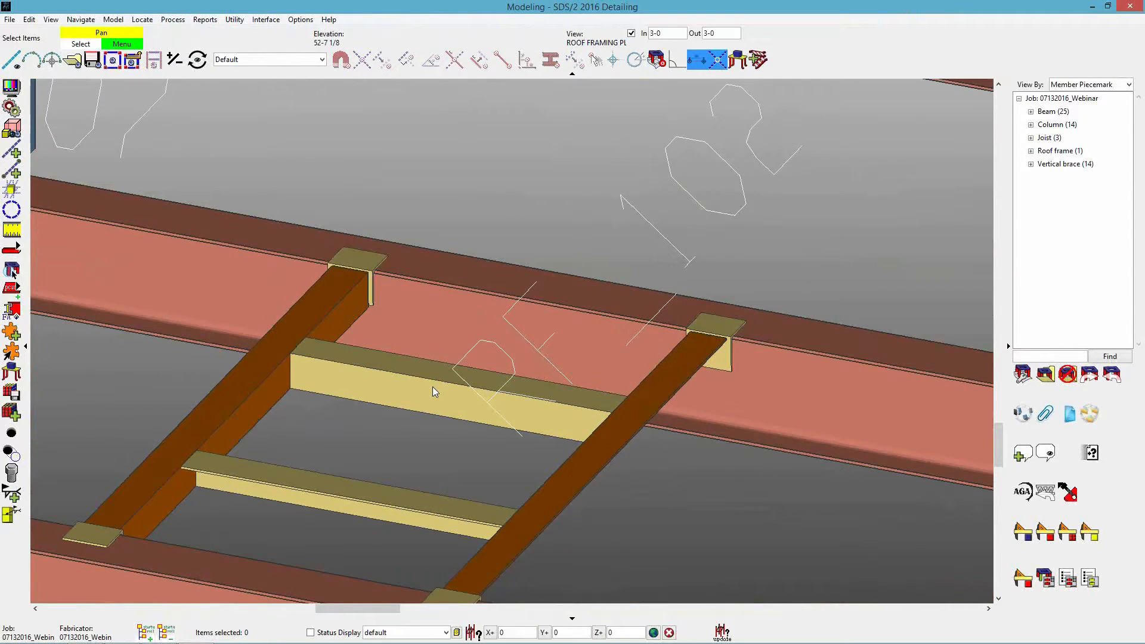
{"action": "key", "text": "ctrl+z"}
Display the roof frame in stick form.
{"action": "left_click", "coordinate": [449, 396]}
{"action": "right_click", "coordinate": [449, 396]}
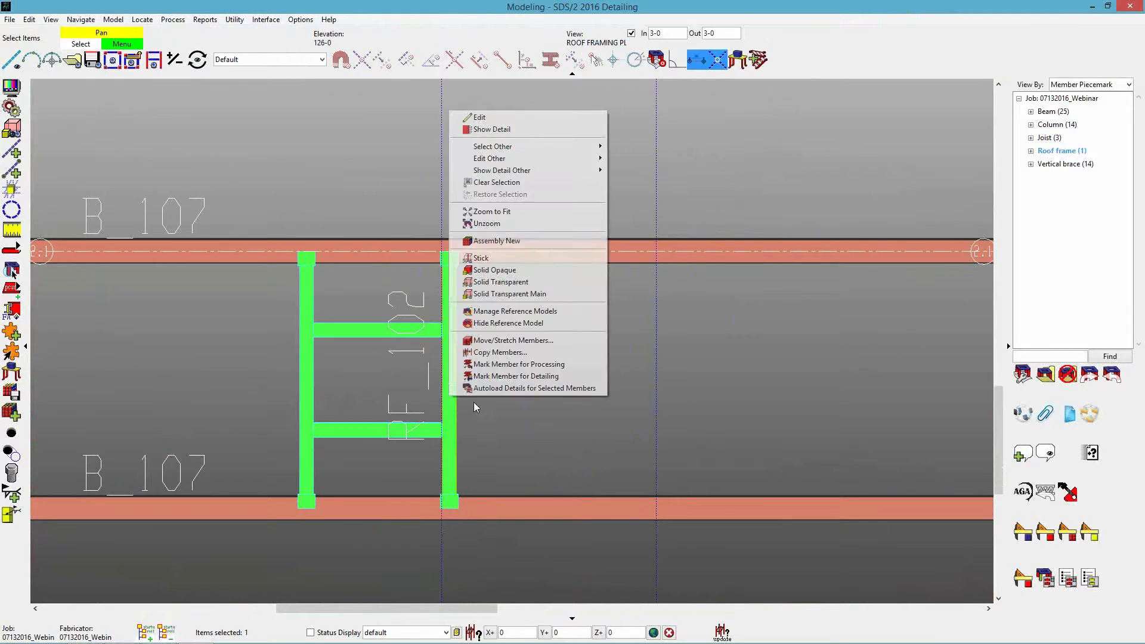
{"action": "left_click", "coordinate": [489, 257]}
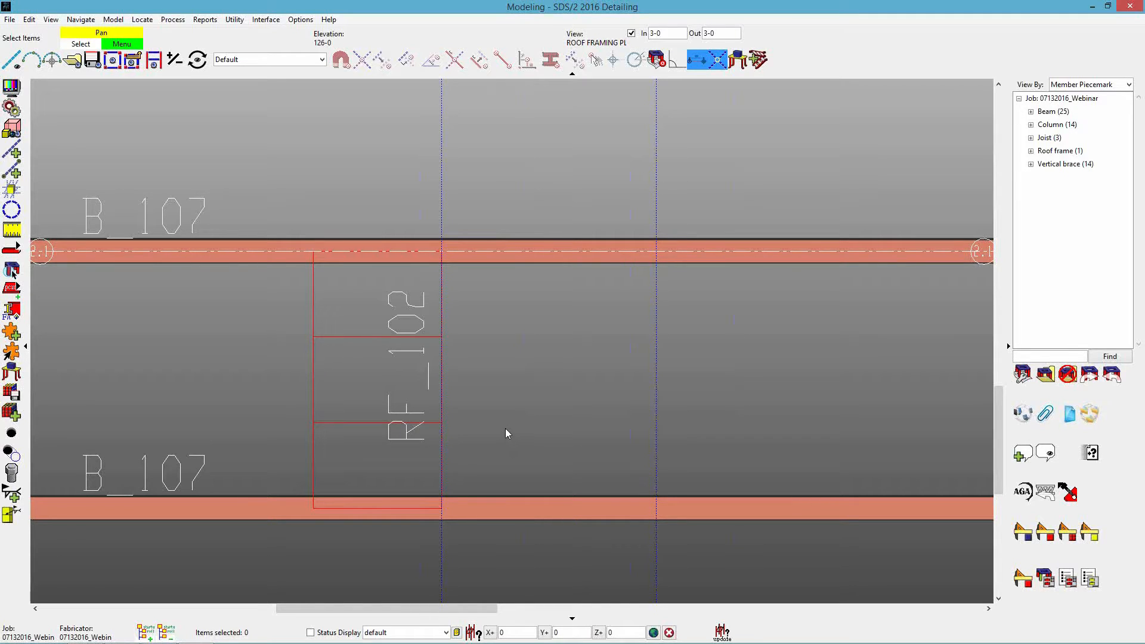
Edit the roof frame so its opening side is NS and the dimension between primary members is 5-0.
{"action": "middle_click_drag", "start_coordinate": [601, 418], "coordinate": [580, 415]}
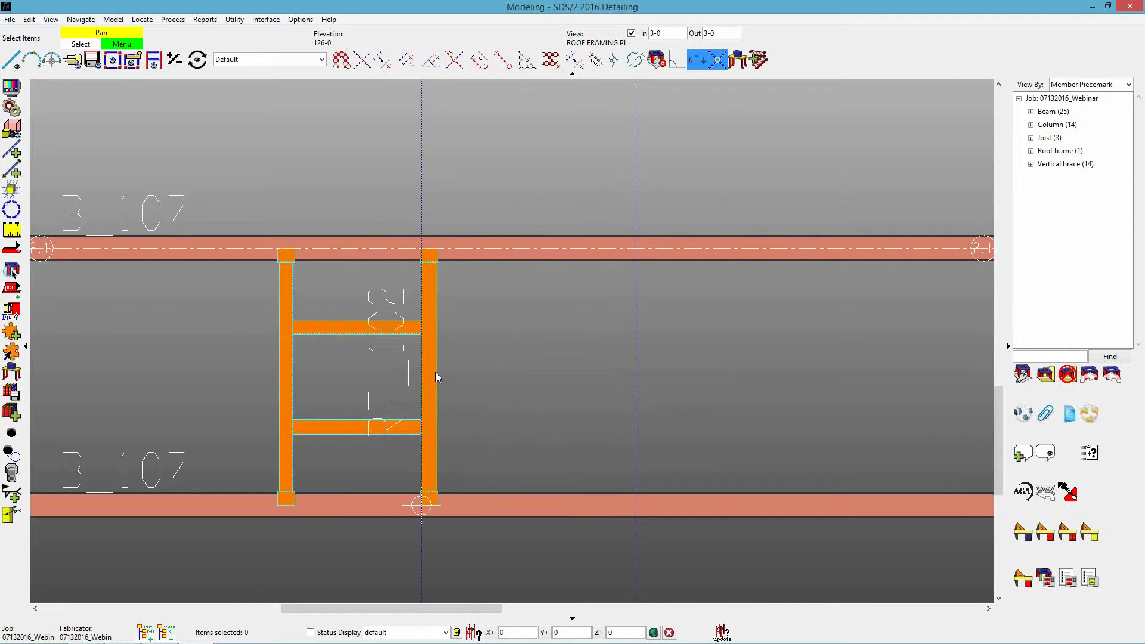
{"action": "double_click", "coordinate": [588, 390]}
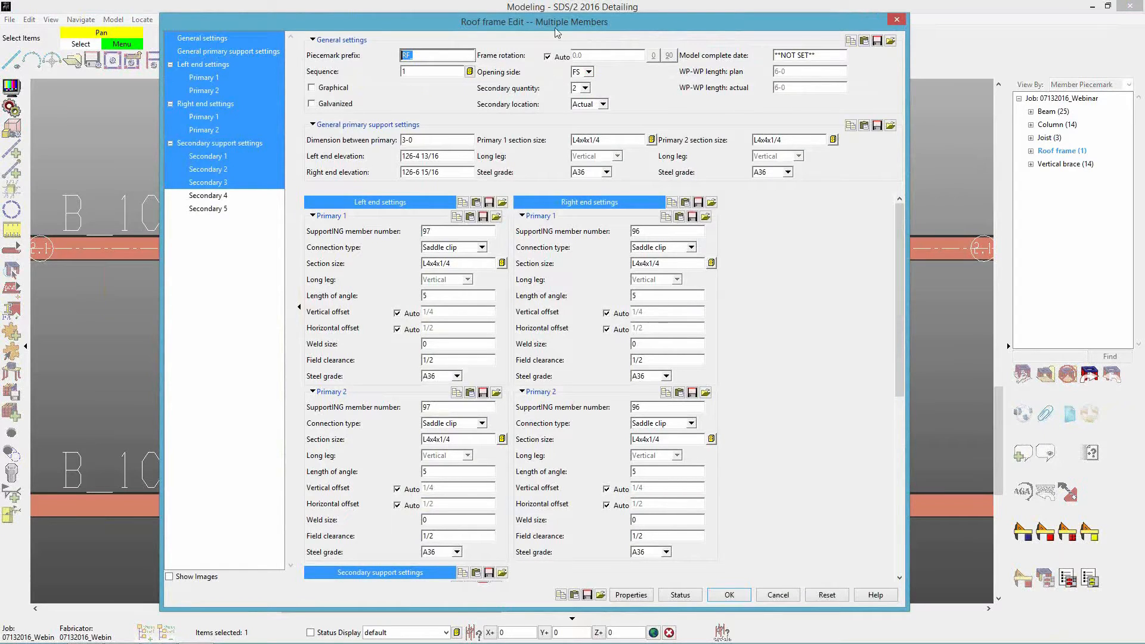
{"action": "left_click", "coordinate": [587, 72]}
{"action": "left_click", "coordinate": [580, 95]}
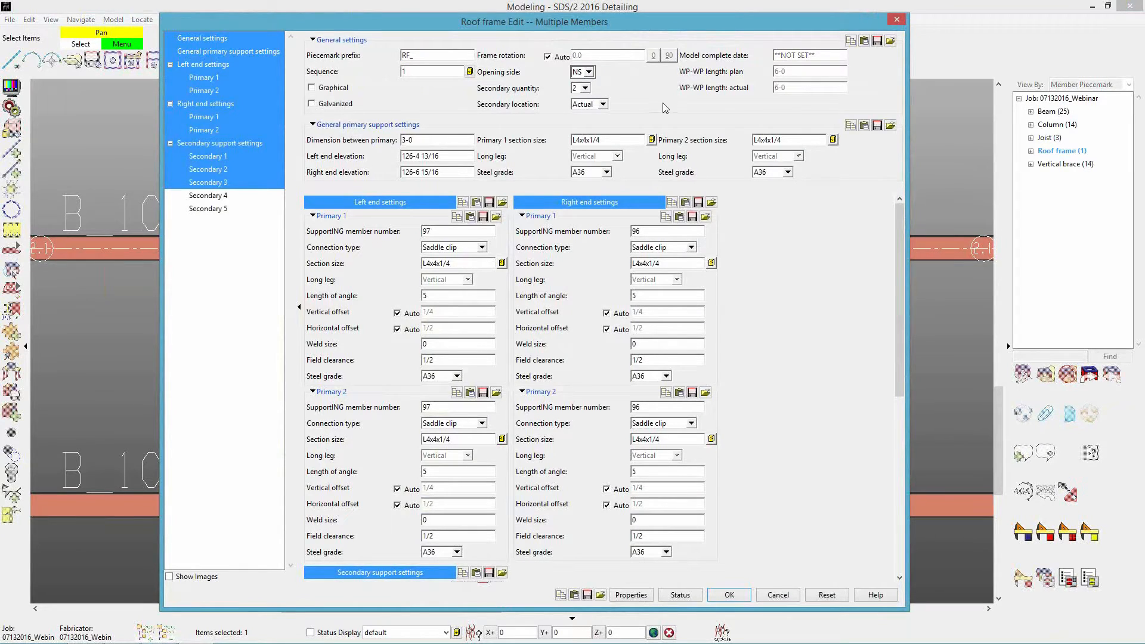
{"action": "left_click", "coordinate": [436, 139]}
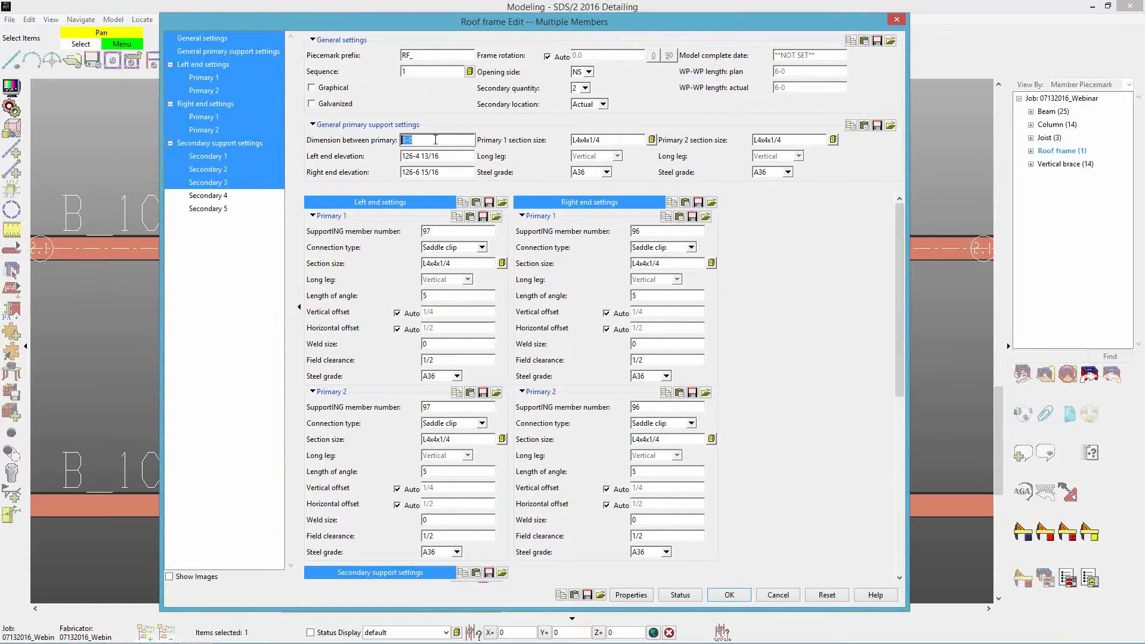
{"action": "type", "text": "5-0"}
{"action": "key", "text": "Tab"}
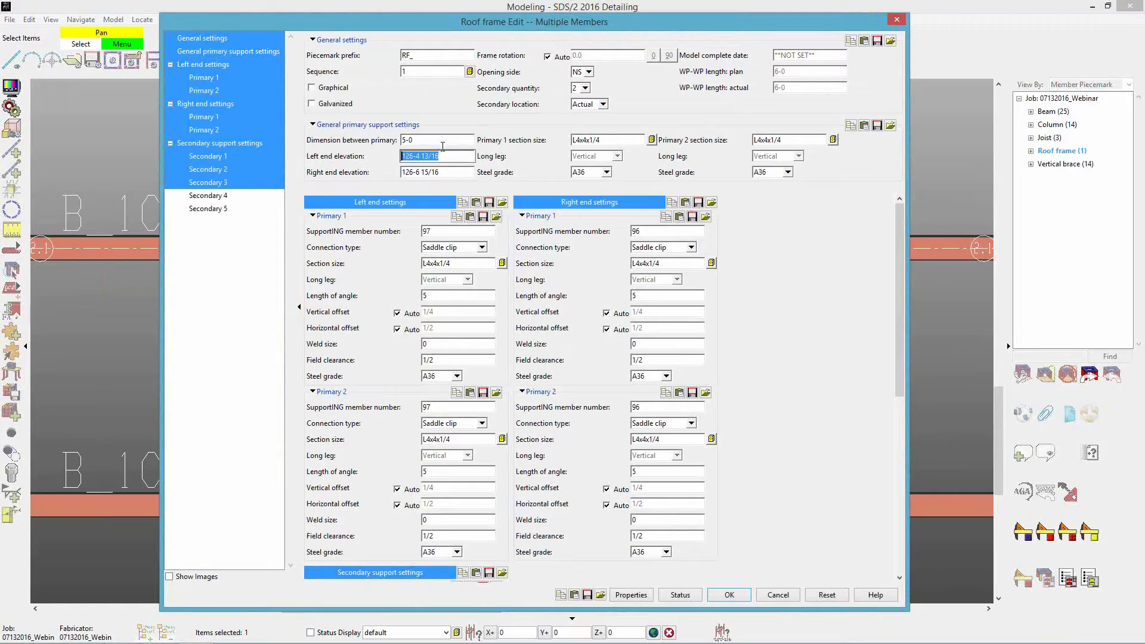
{"action": "left_click", "coordinate": [732, 596]}
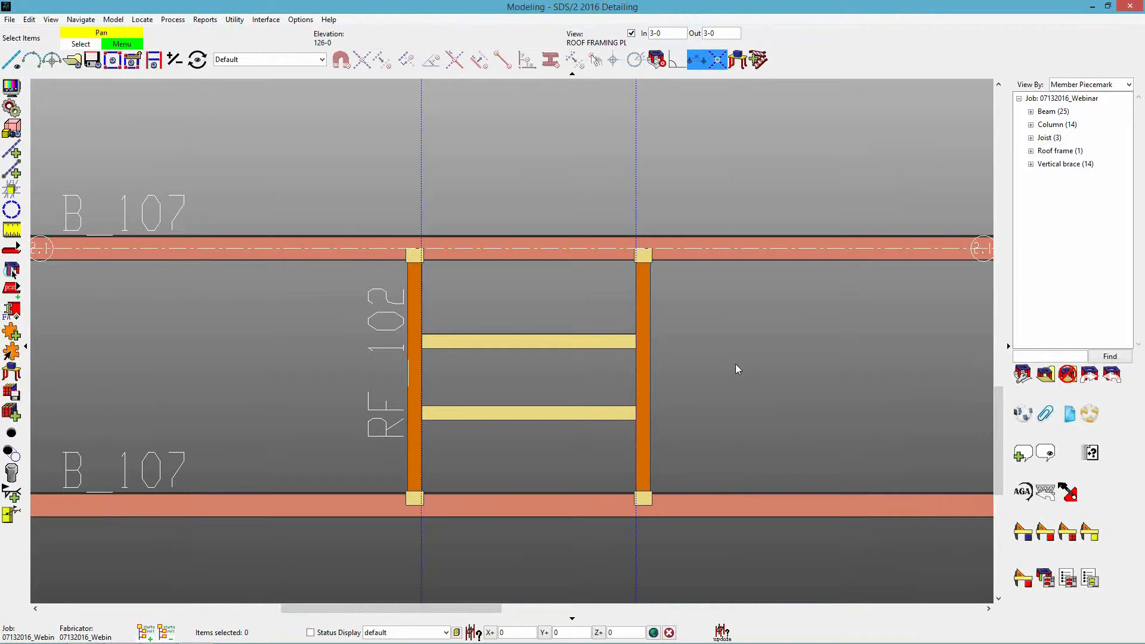
Open the roof frame's settings and hide the left end, right end and Secondary 3 groups, keeping Secondary 1 and 2 shown.
{"action": "scroll", "coordinate": [581, 414], "scroll_direction": "up", "scroll_amount": 2}
{"action": "scroll", "coordinate": [563, 450], "scroll_direction": "down", "scroll_amount": 1}
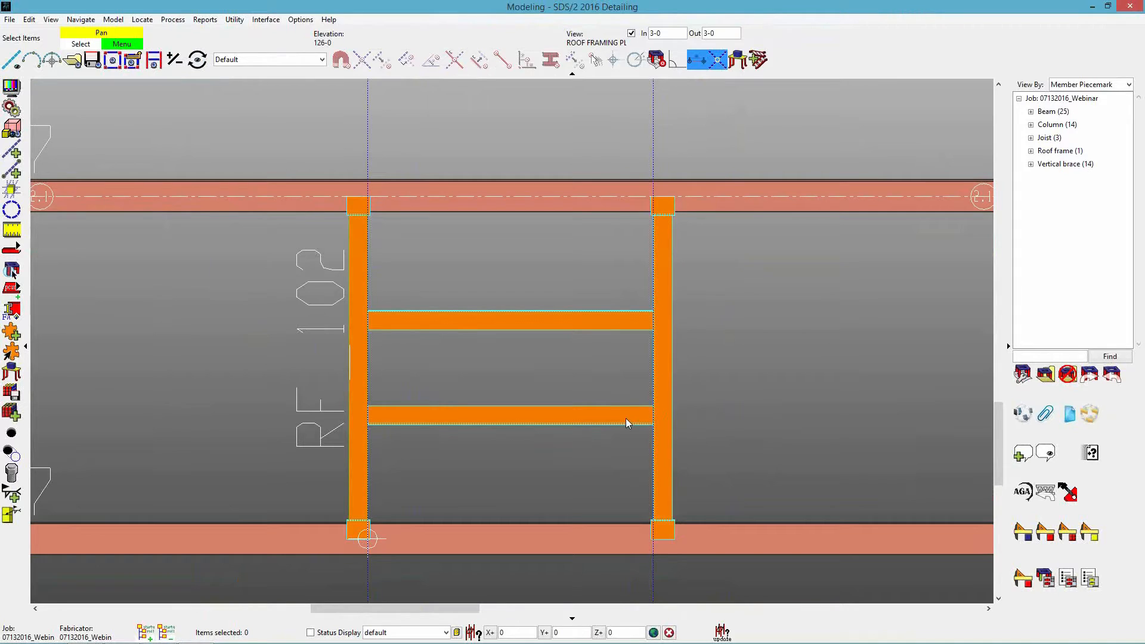
{"action": "scroll", "coordinate": [574, 411], "scroll_direction": "up", "scroll_amount": 1}
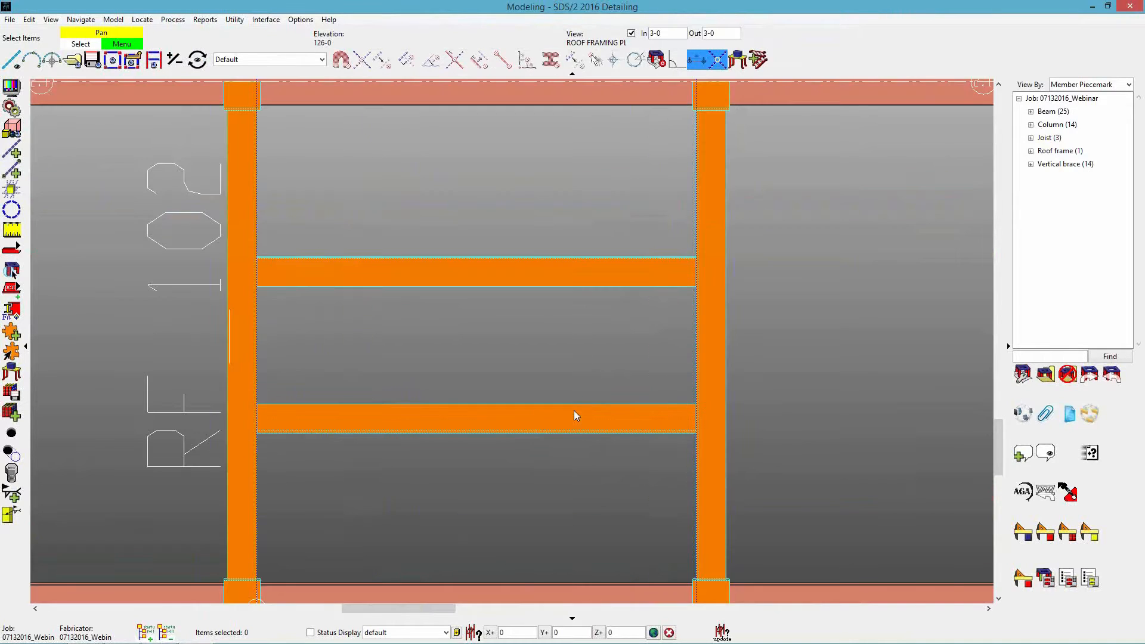
{"action": "scroll", "coordinate": [567, 420], "scroll_direction": "down", "scroll_amount": 1}
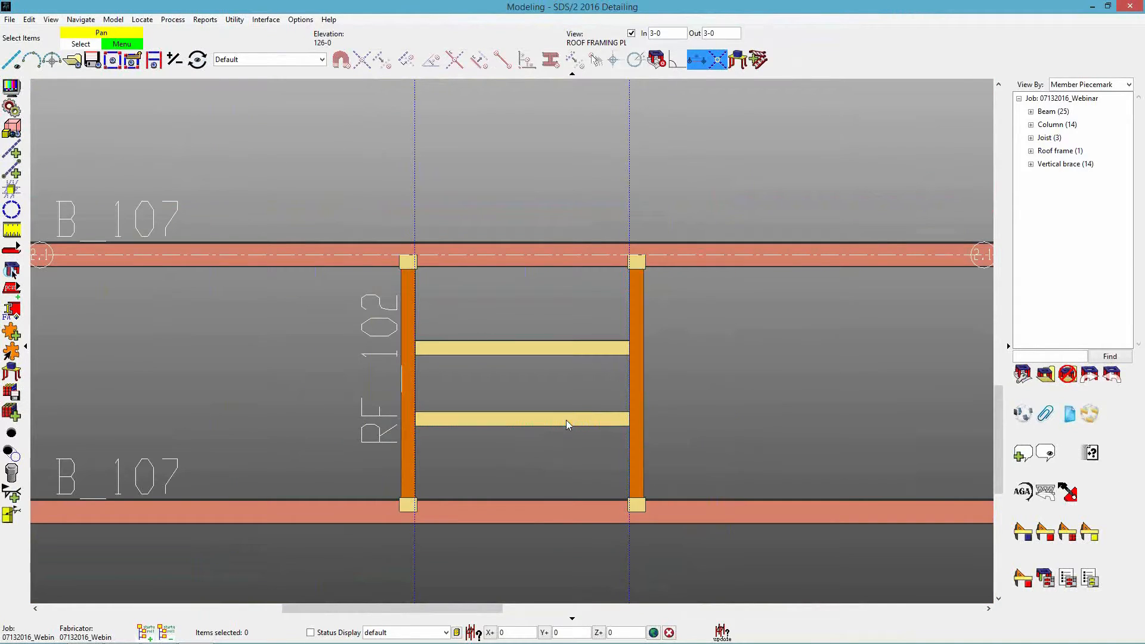
{"action": "double_click", "coordinate": [686, 429]}
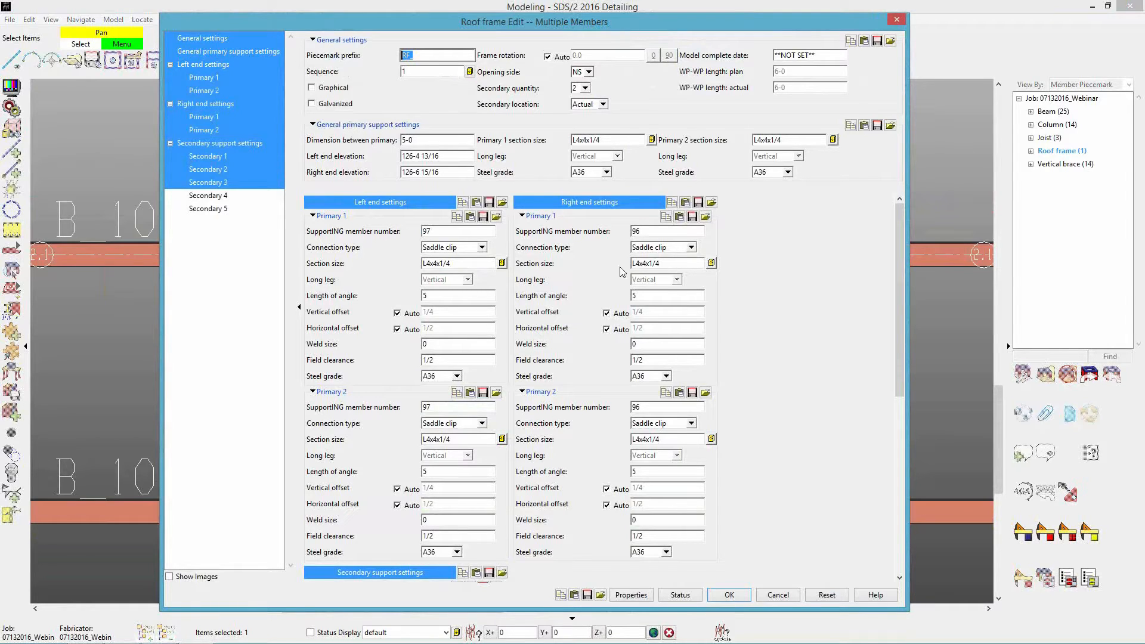
{"action": "left_click", "coordinate": [211, 65], "text": "ctrl"}
{"action": "left_click", "coordinate": [203, 104], "text": "ctrl"}
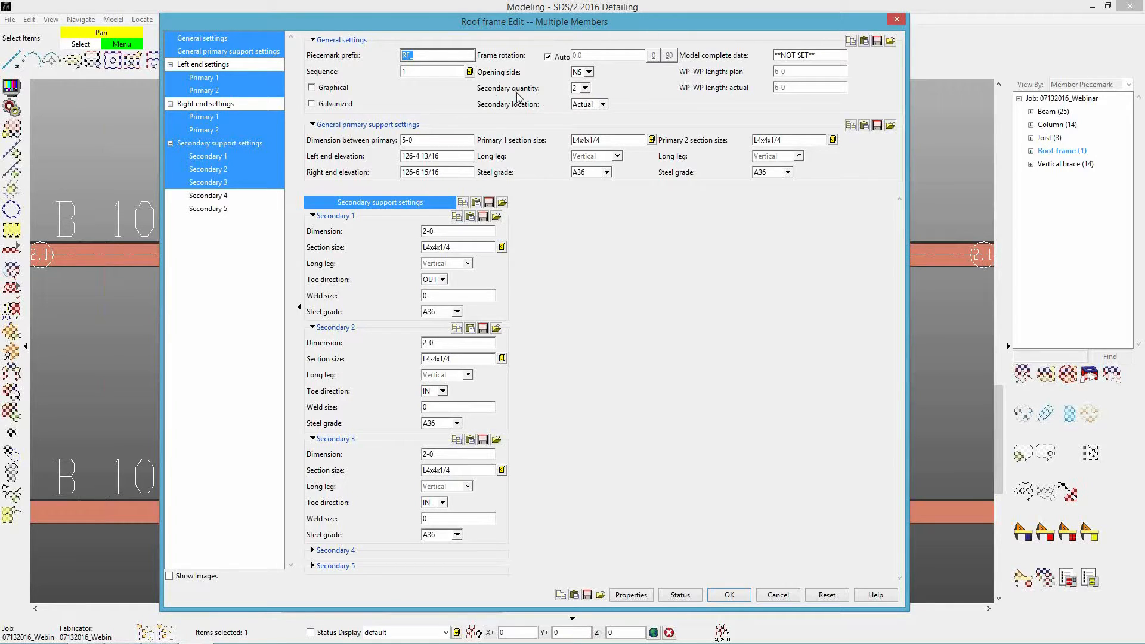
{"action": "left_click", "coordinate": [220, 183], "text": "ctrl"}
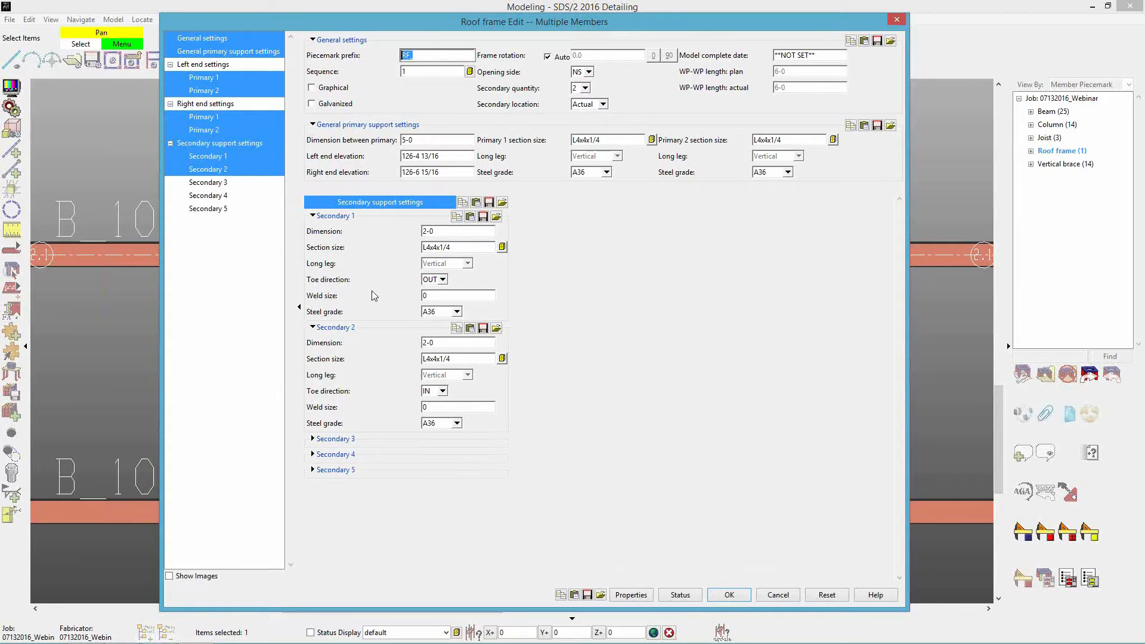
Set the roof frame's Secondary 1 dimension to 1-0 and Secondary 2 dimension to 4-0, and apply the edit.
{"action": "left_click", "coordinate": [470, 231]}
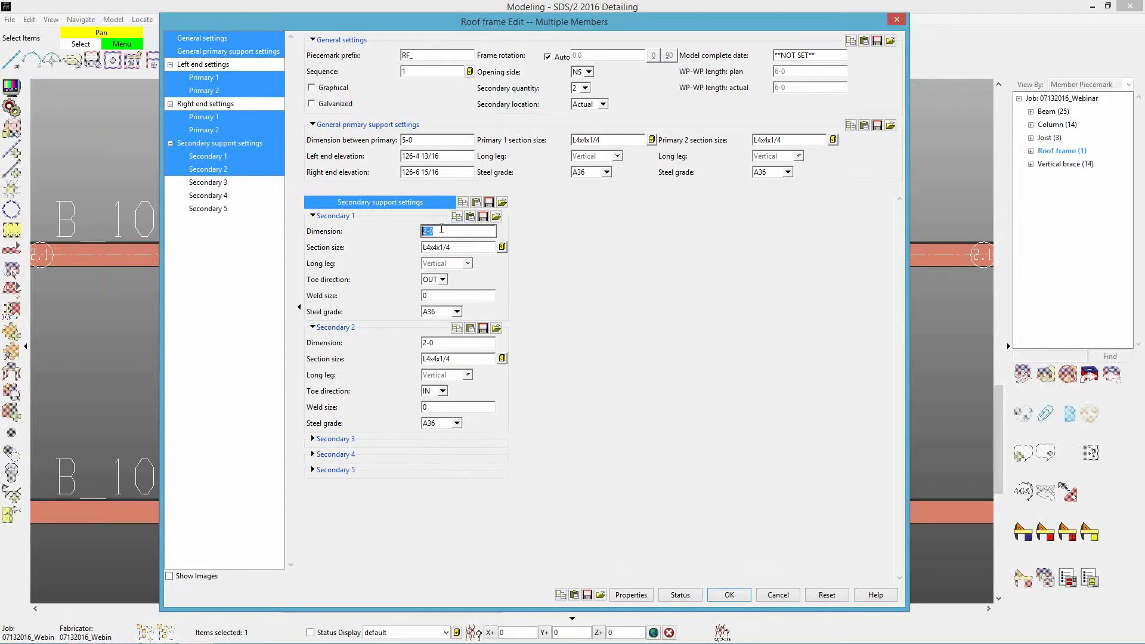
{"action": "left_click_drag", "start_coordinate": [527, 32], "coordinate": [977, 27]}
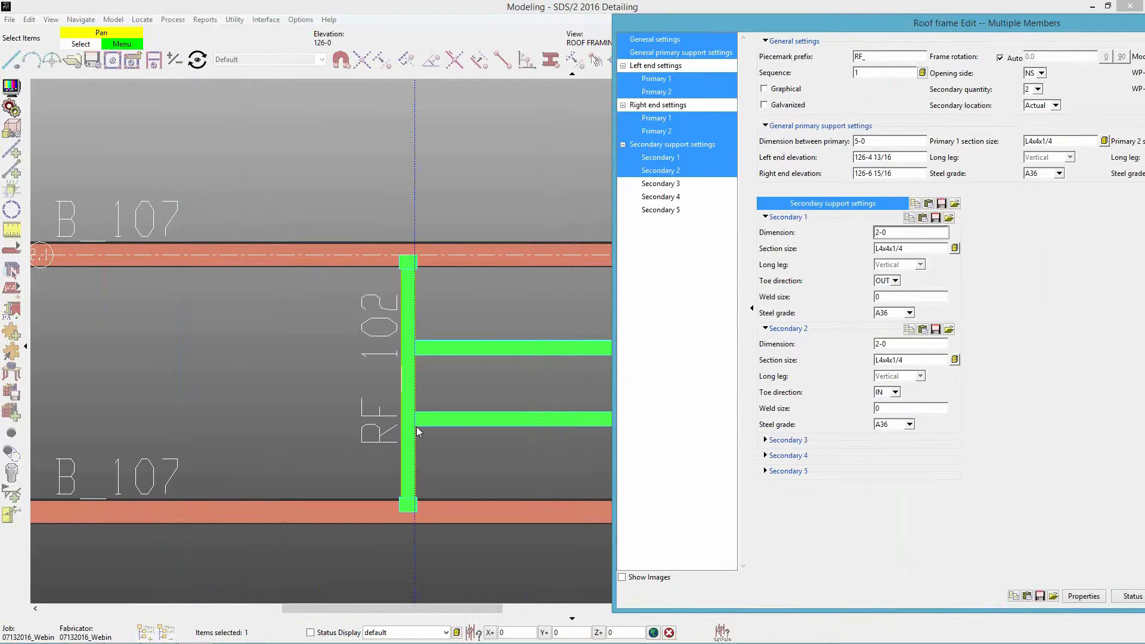
{"action": "left_click_drag", "start_coordinate": [838, 26], "coordinate": [519, 21]}
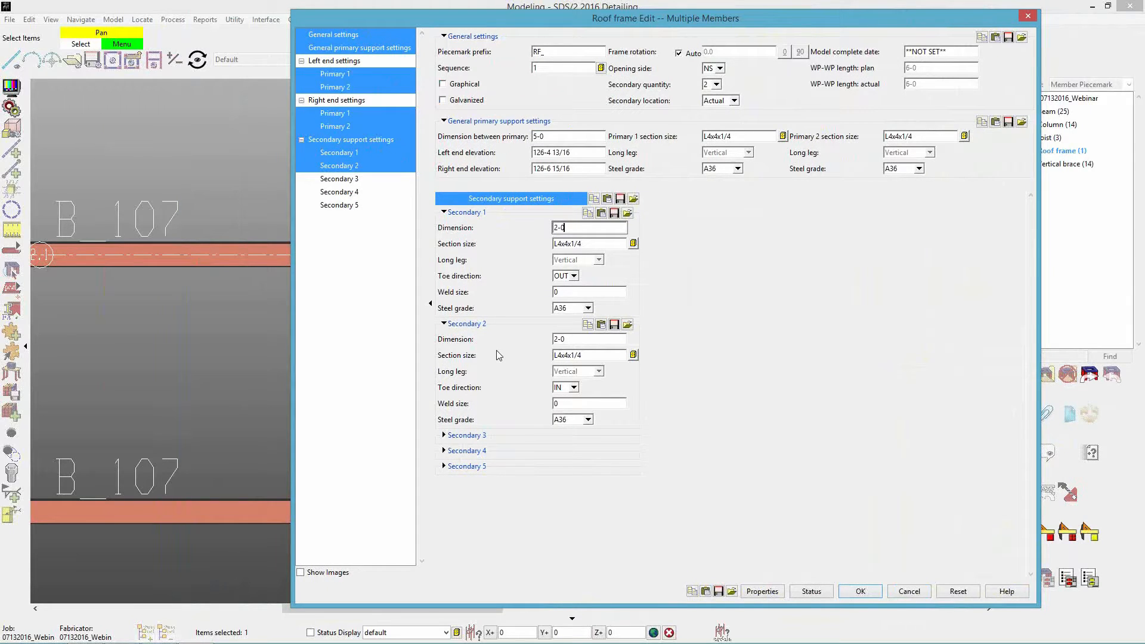
{"action": "left_click", "coordinate": [576, 339]}
{"action": "left_click_drag", "start_coordinate": [682, 17], "coordinate": [969, 20]}
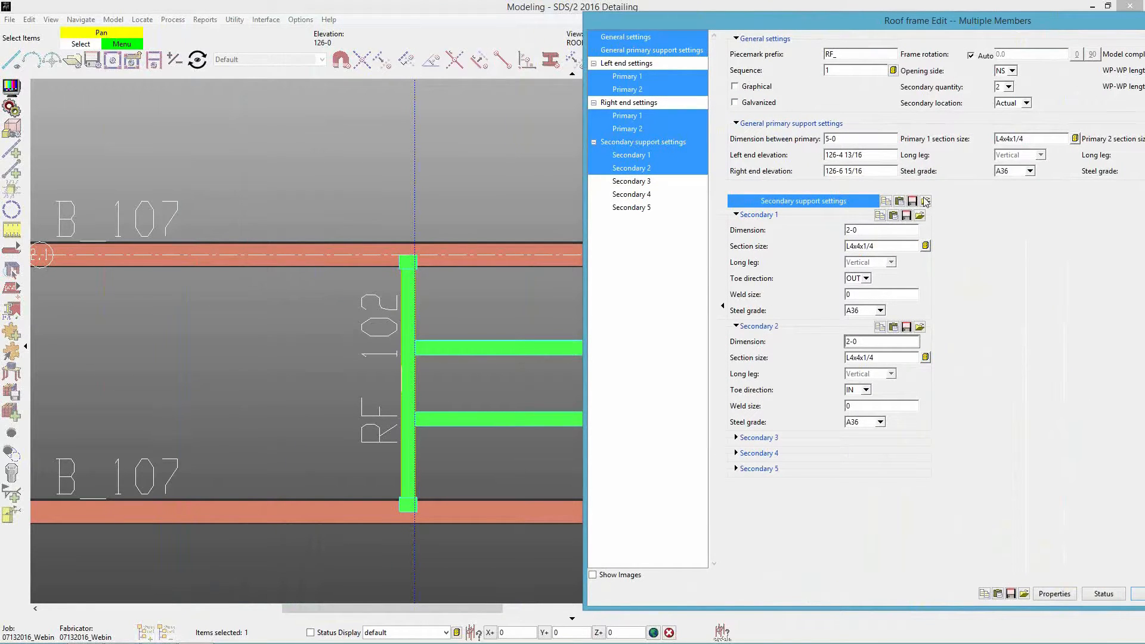
{"action": "left_click", "coordinate": [885, 230]}
{"action": "type", "text": "1-"}
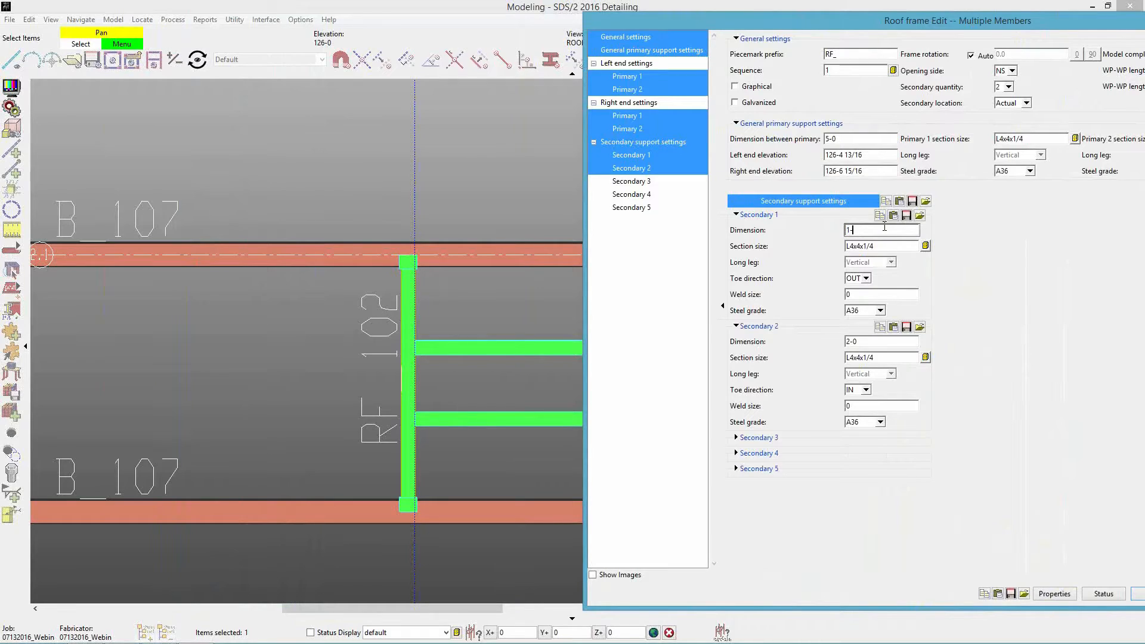
{"action": "key", "text": "Tab"}
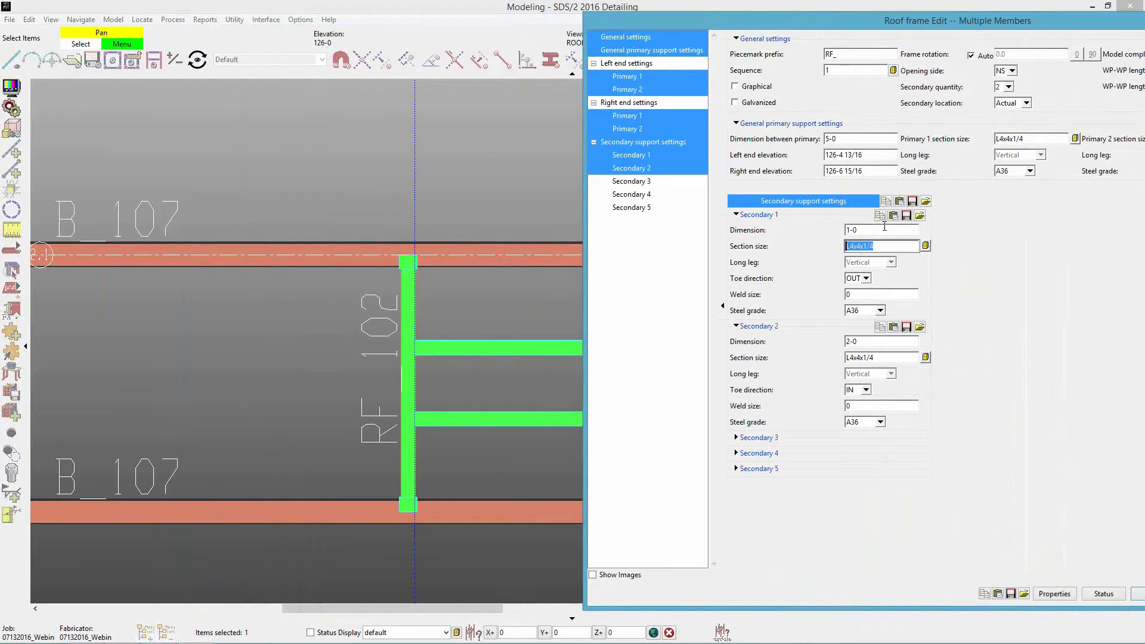
{"action": "left_click", "coordinate": [874, 341]}
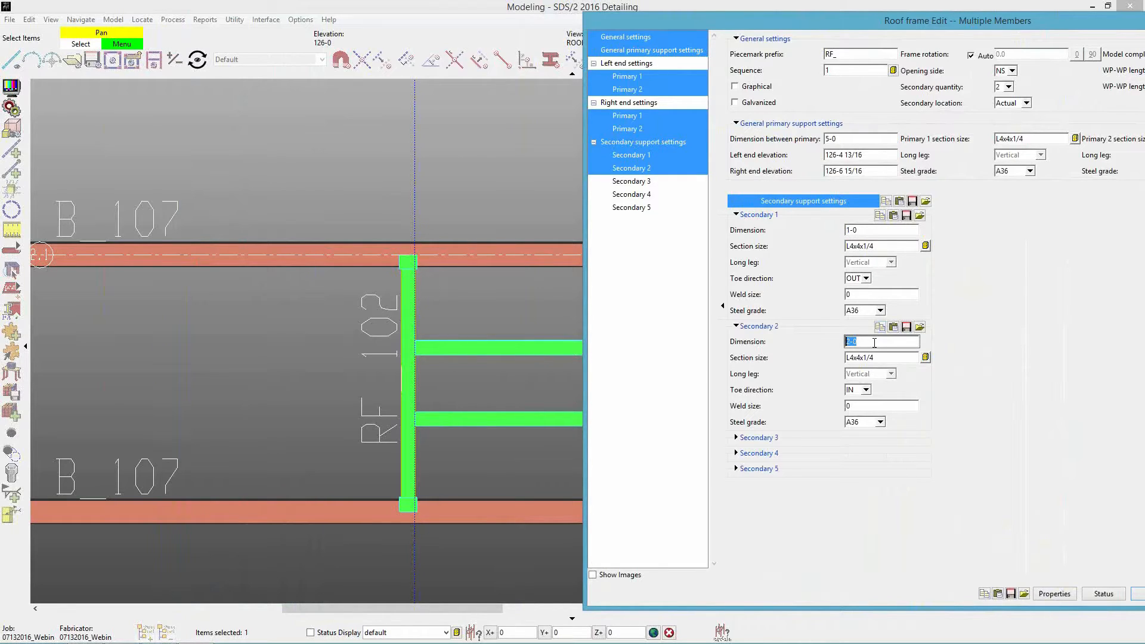
{"action": "type", "text": "4"}
{"action": "key", "text": "Tab"}
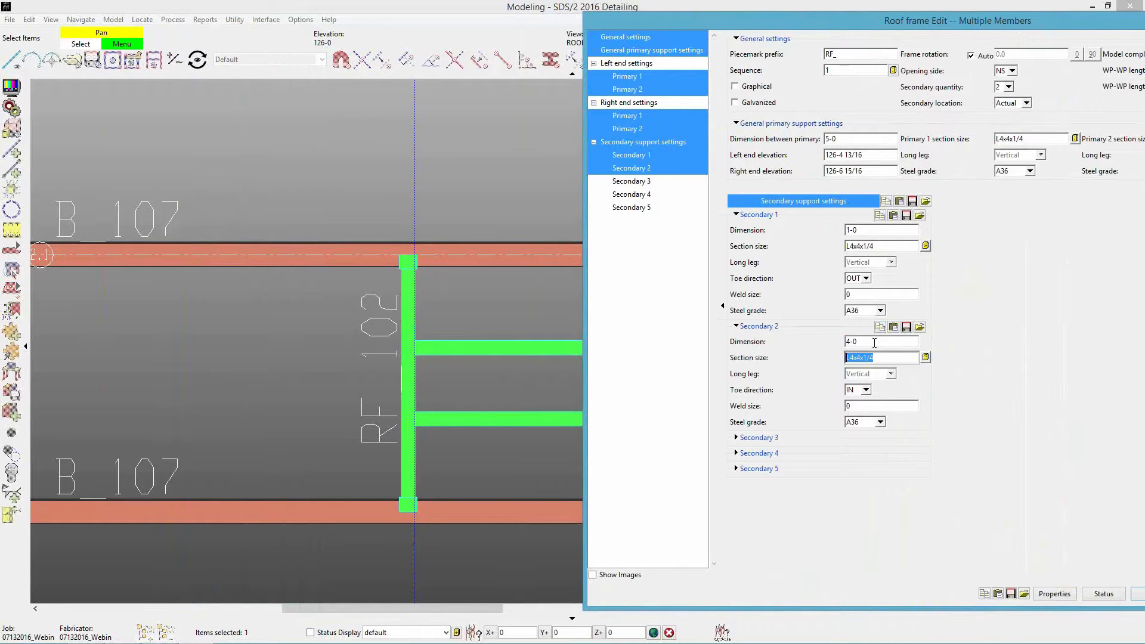
{"action": "key", "text": "Return"}
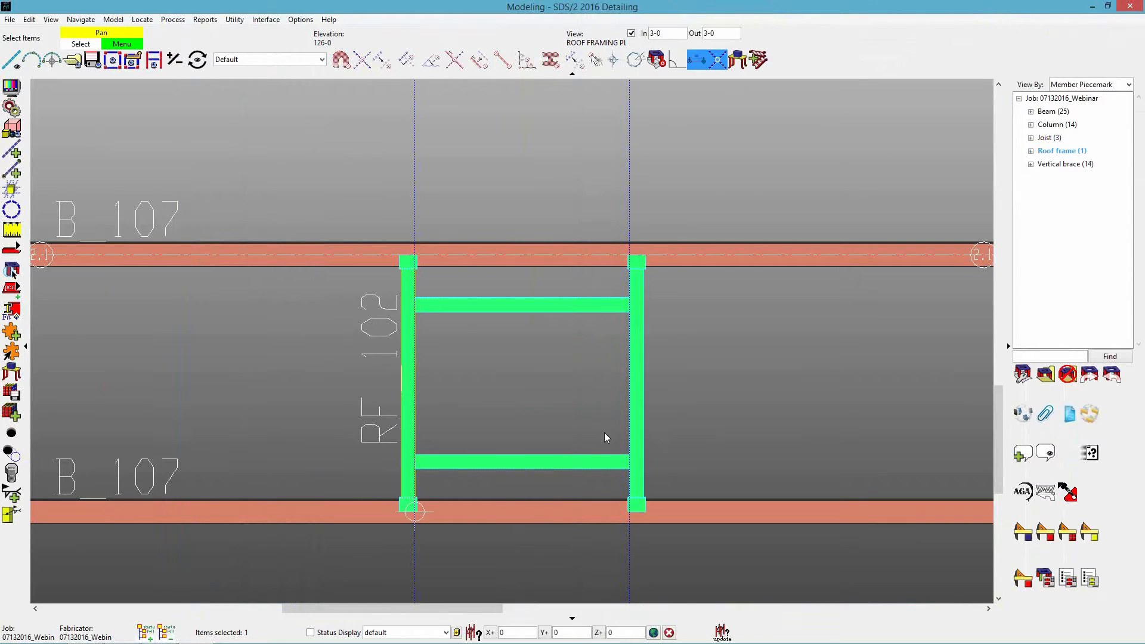
Deselect the roof frame and examine the position and toe orientation of its secondary angles in 3D.
{"action": "left_click", "coordinate": [707, 421]}
{"action": "scroll", "coordinate": [592, 448], "scroll_direction": "up", "scroll_amount": 3}
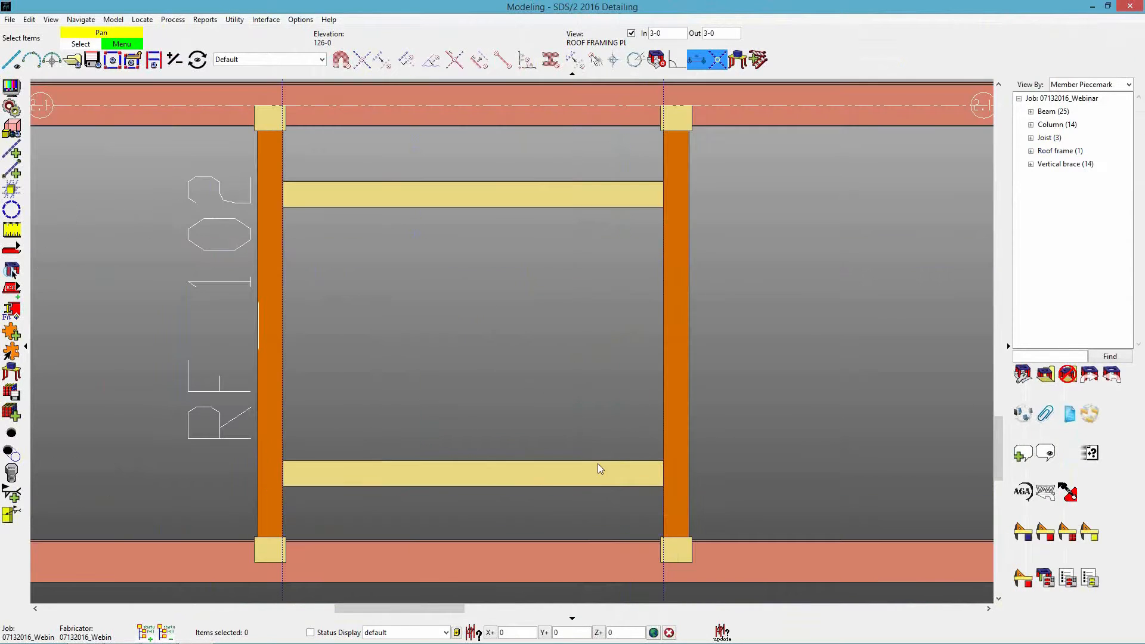
{"action": "middle_click_drag", "start_coordinate": [598, 467], "coordinate": [467, 430], "text": "shift"}
{"action": "middle_click_drag", "start_coordinate": [595, 378], "coordinate": [563, 391]}
{"action": "scroll", "coordinate": [563, 391], "scroll_direction": "up", "scroll_amount": 2}
{"action": "middle_click_drag", "start_coordinate": [466, 506], "coordinate": [626, 516], "text": "shift"}
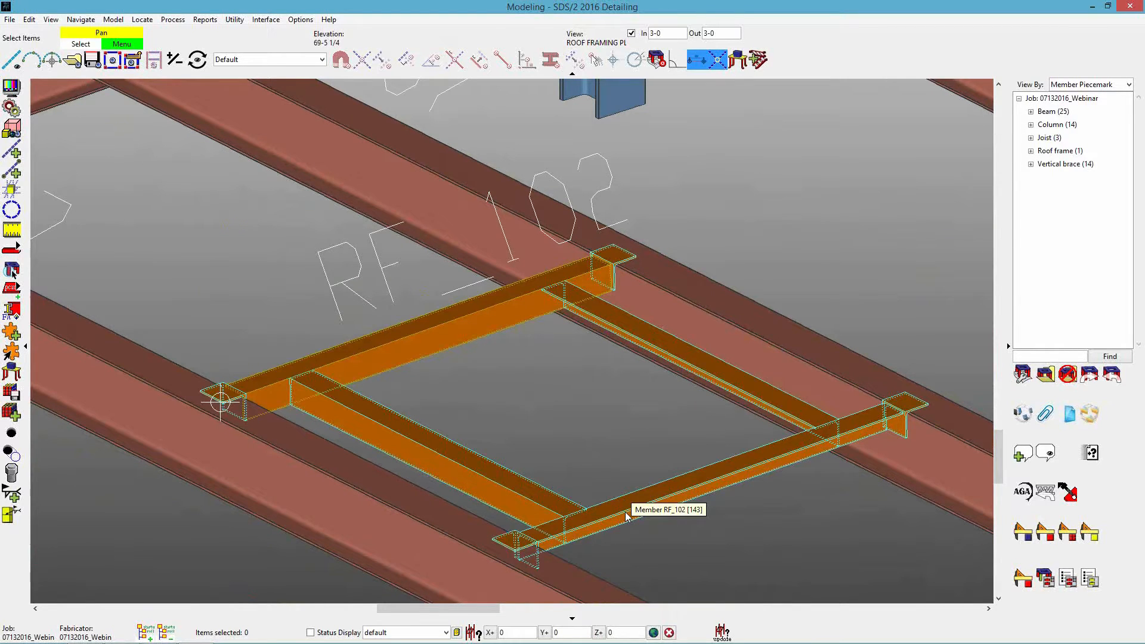
{"action": "middle_click_drag", "start_coordinate": [619, 495], "coordinate": [625, 519]}
{"action": "scroll", "coordinate": [619, 496], "scroll_direction": "up", "scroll_amount": 2}
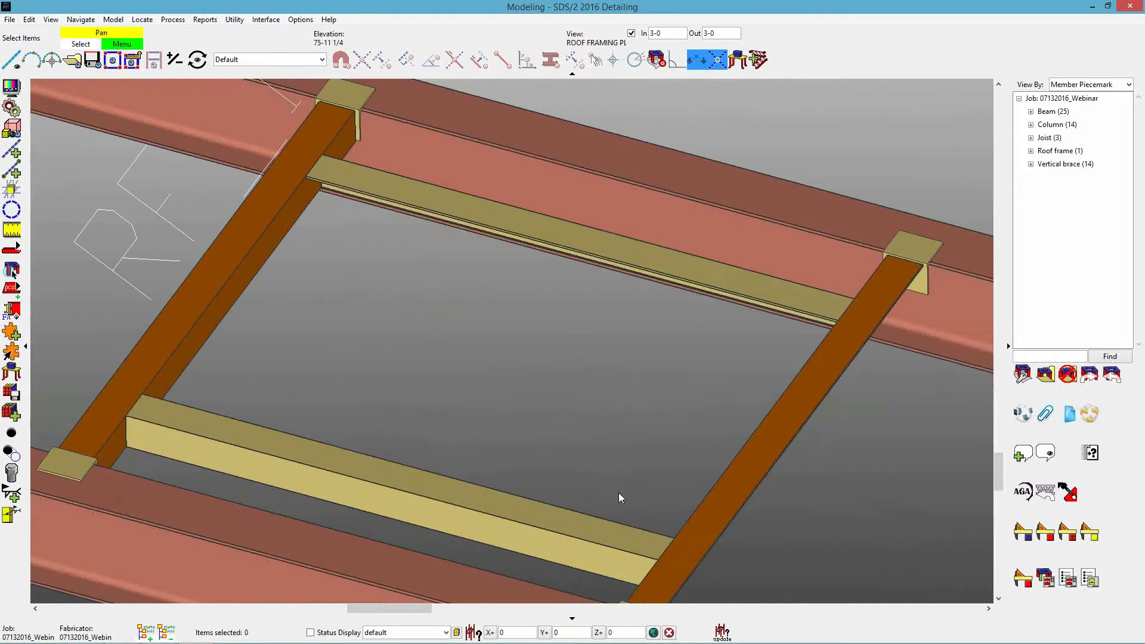
Edit the roof frame so the toe direction is IN for Secondary 1 and OUT for Secondary 2.
{"action": "left_click", "coordinate": [595, 538]}
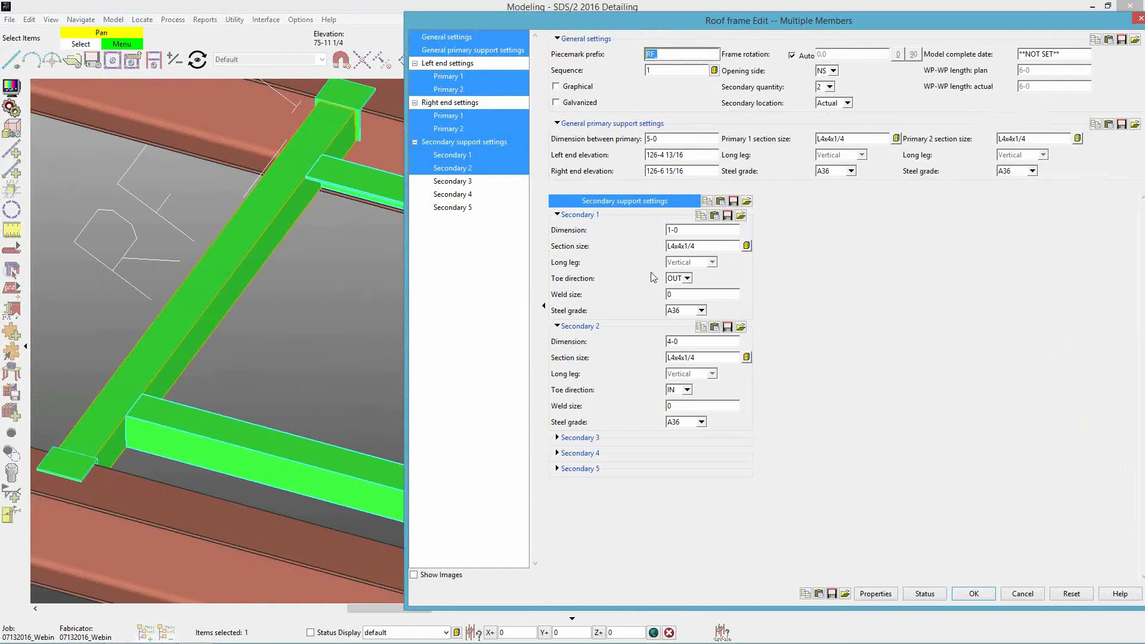
{"action": "left_click", "coordinate": [688, 247]}
{"action": "left_click", "coordinate": [719, 359]}
{"action": "left_click", "coordinate": [718, 361]}
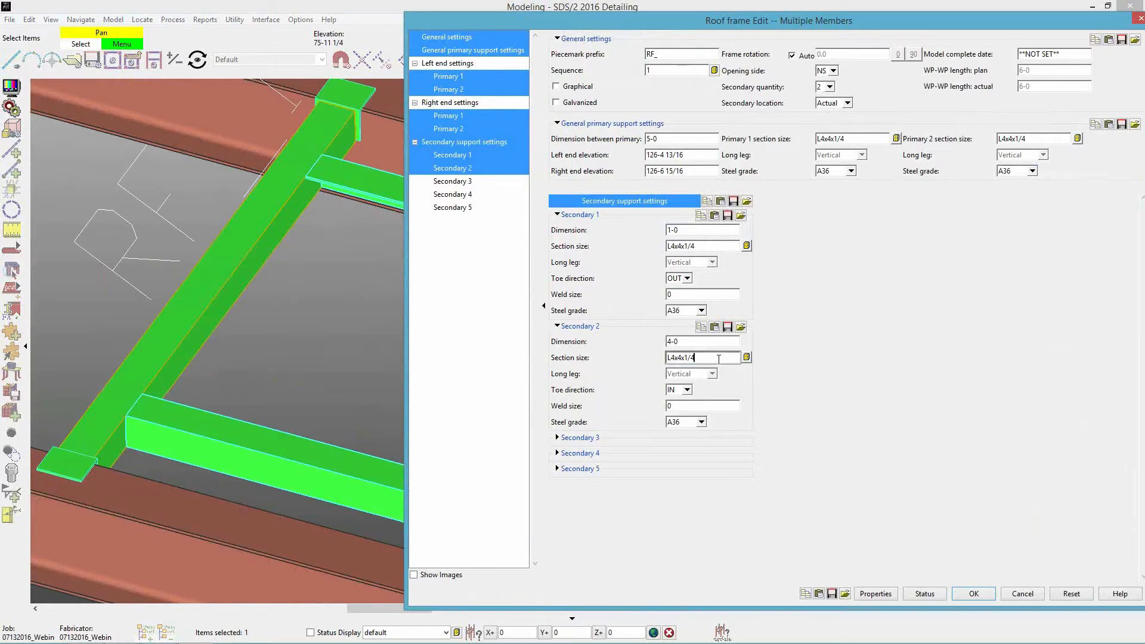
{"action": "left_click", "coordinate": [710, 246]}
{"action": "left_click", "coordinate": [709, 246]}
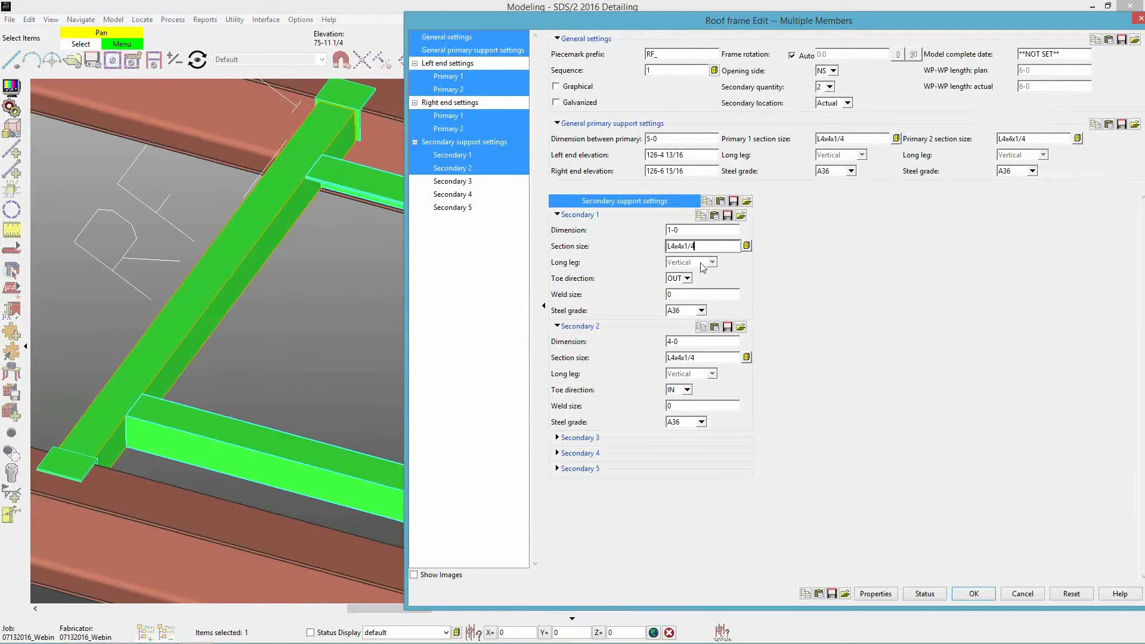
{"action": "left_click", "coordinate": [687, 278]}
{"action": "left_click", "coordinate": [687, 279]}
{"action": "left_click", "coordinate": [687, 278]}
{"action": "left_click", "coordinate": [678, 290]}
{"action": "left_click", "coordinate": [688, 390]}
{"action": "left_click", "coordinate": [680, 412]}
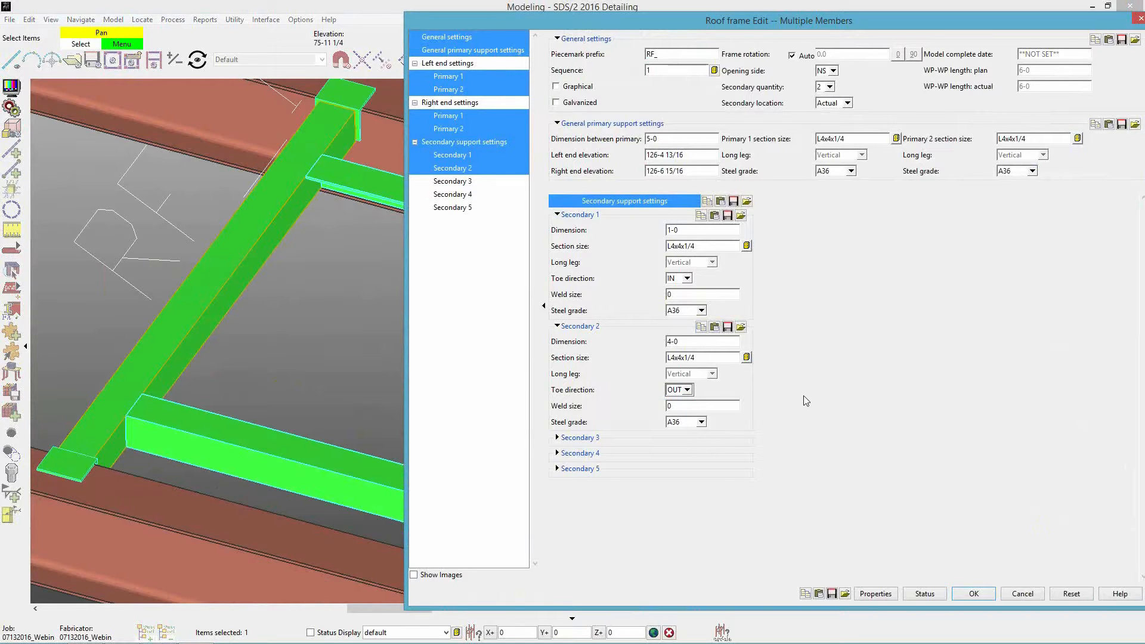
{"action": "left_click", "coordinate": [973, 595]}
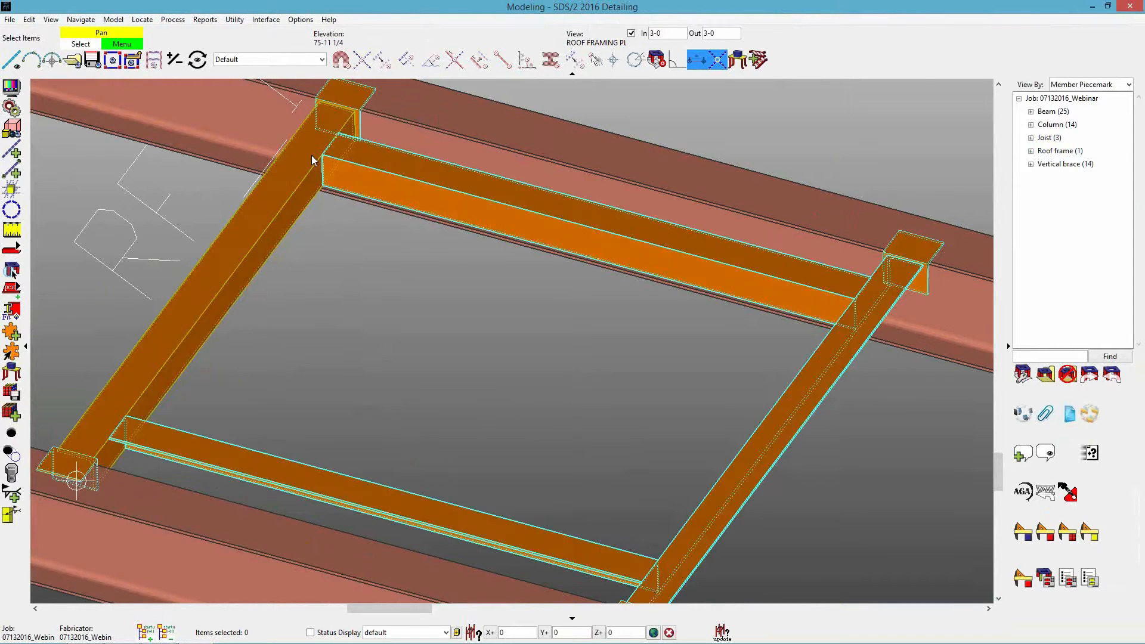
Review the weld size settings of both secondary supports in the roof frame's edit window, and close it without changes.
{"action": "scroll", "coordinate": [442, 467], "scroll_direction": "down", "scroll_amount": 3}
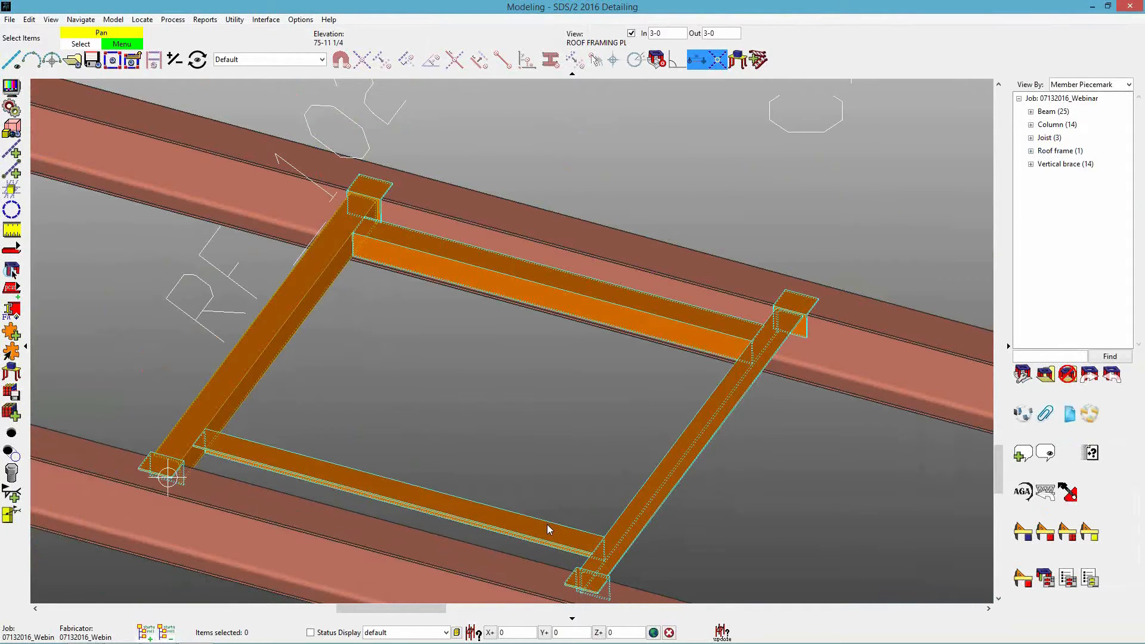
{"action": "double_click", "coordinate": [549, 529]}
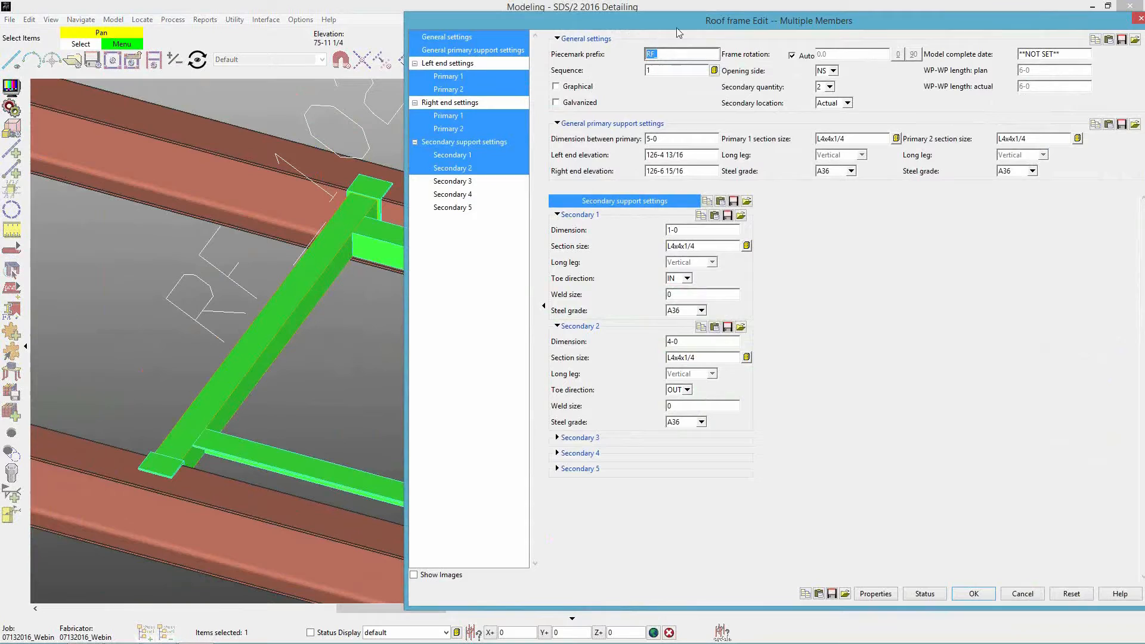
{"action": "left_click", "coordinate": [976, 31]}
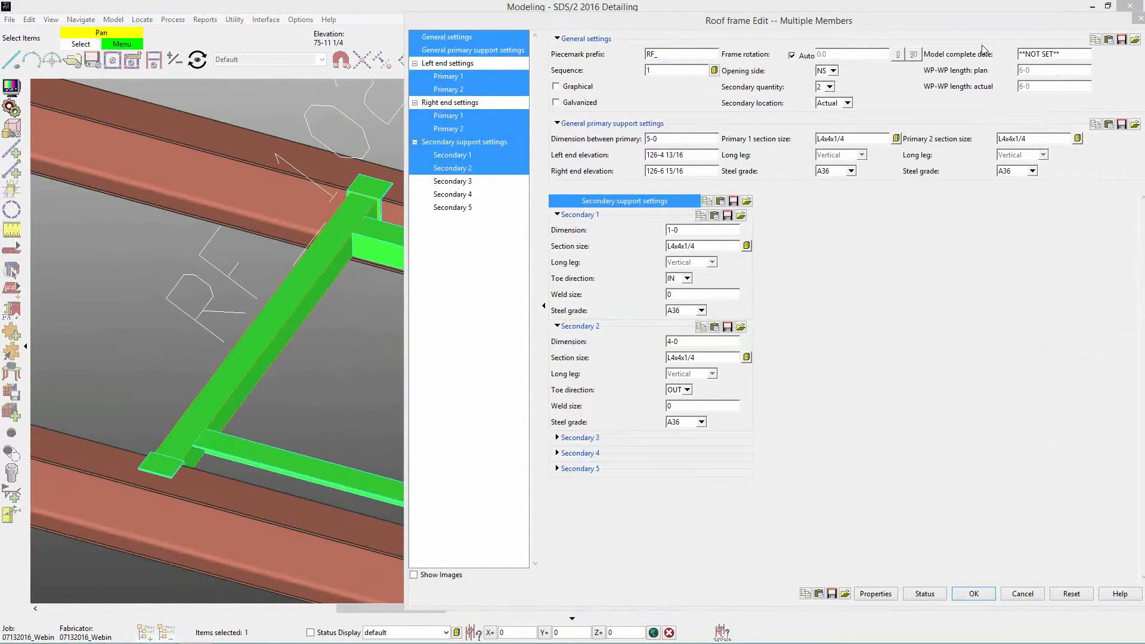
{"action": "left_click", "coordinate": [698, 295]}
{"action": "left_click", "coordinate": [692, 406]}
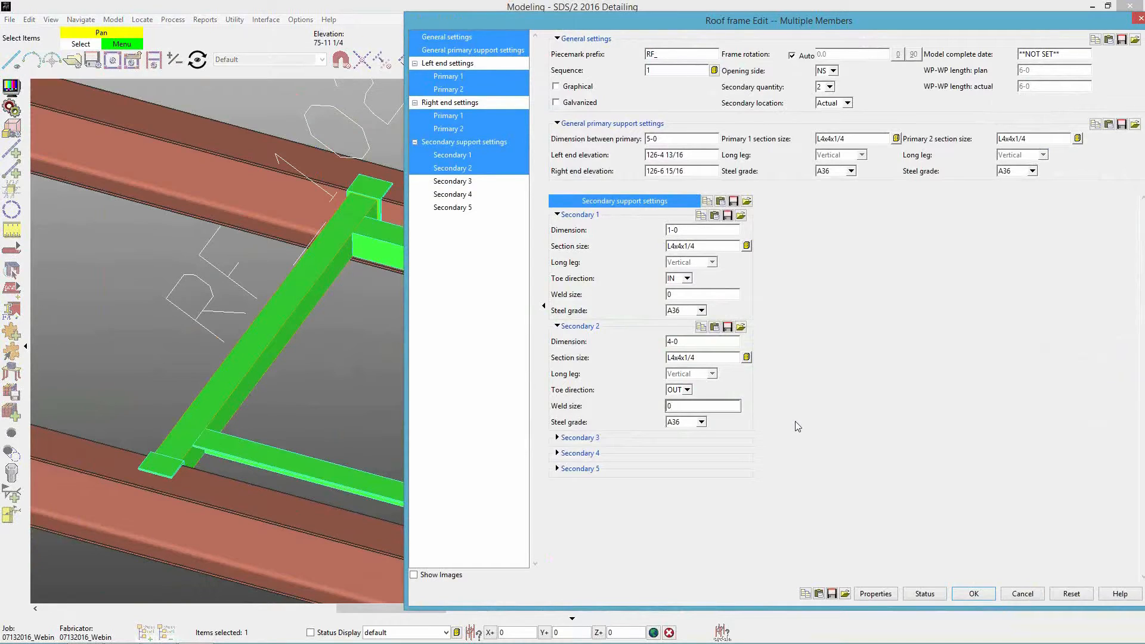
{"action": "left_click", "coordinate": [693, 295]}
{"action": "left_click", "coordinate": [977, 594]}
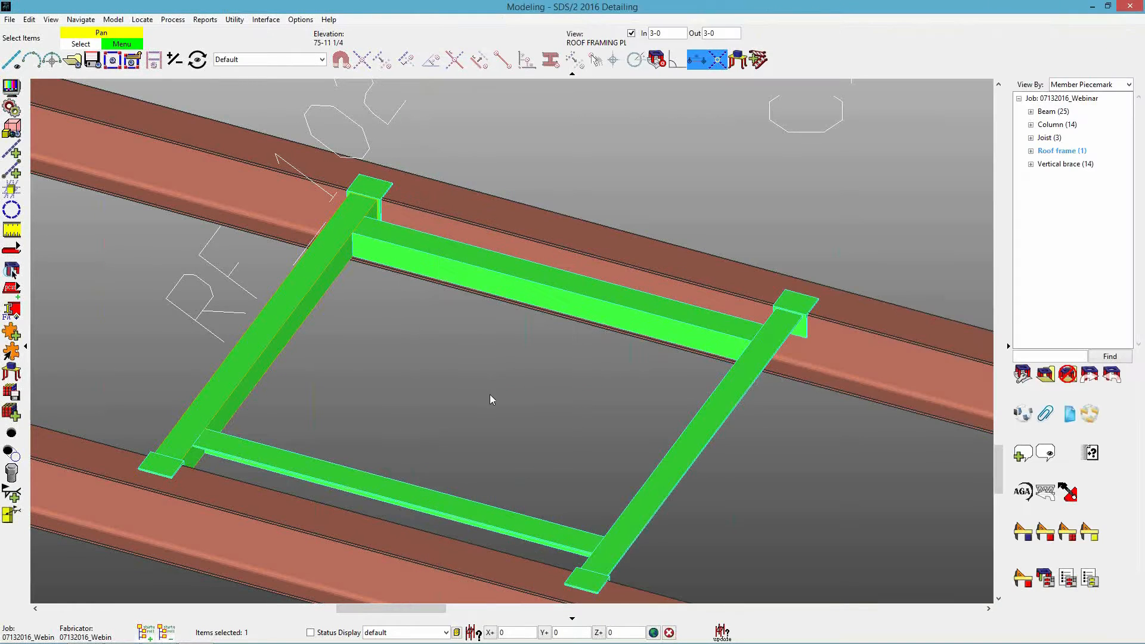
Open the roof frame setup from the job's member plugin options.
{"action": "left_click", "coordinate": [300, 19]}
{"action": "mouse_move", "coordinate": [300, 43]}
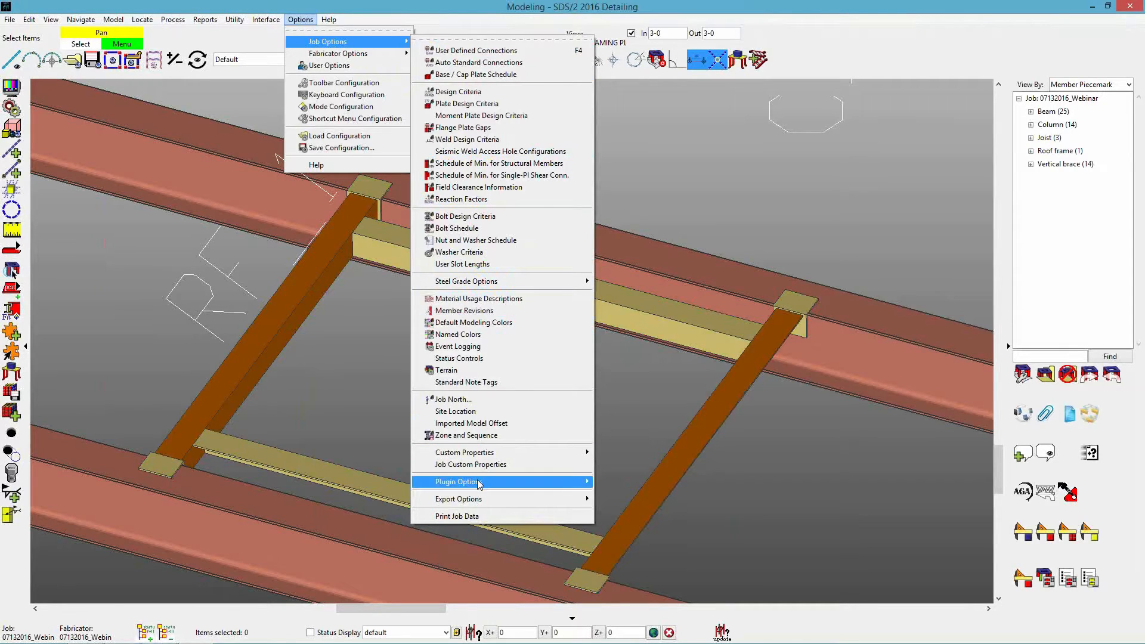
{"action": "mouse_move", "coordinate": [480, 484]}
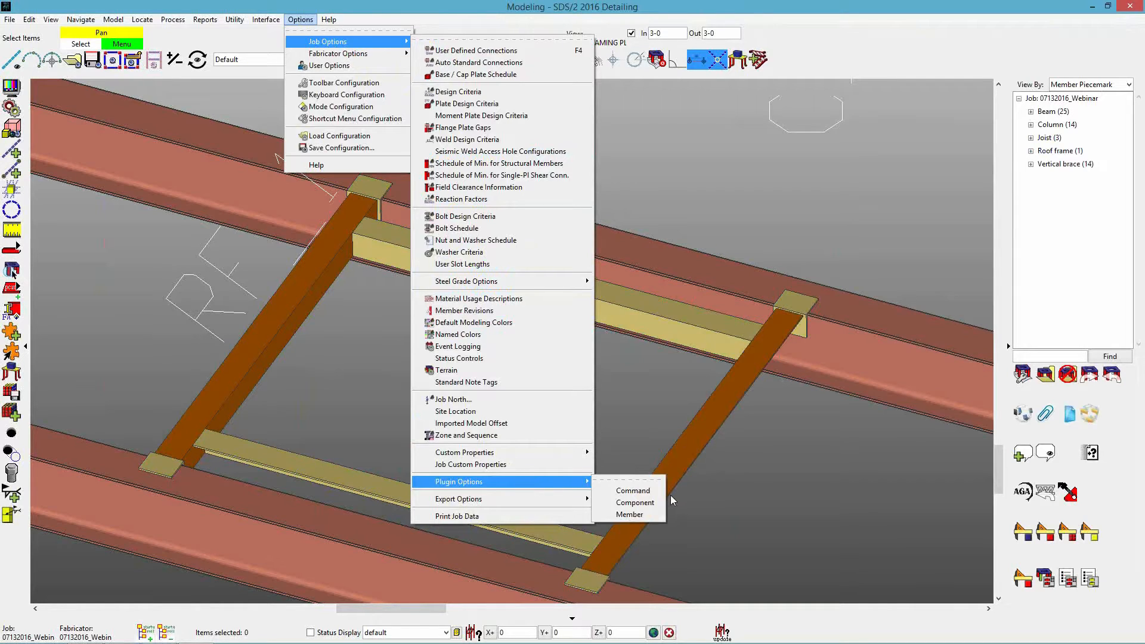
{"action": "left_click", "coordinate": [625, 519]}
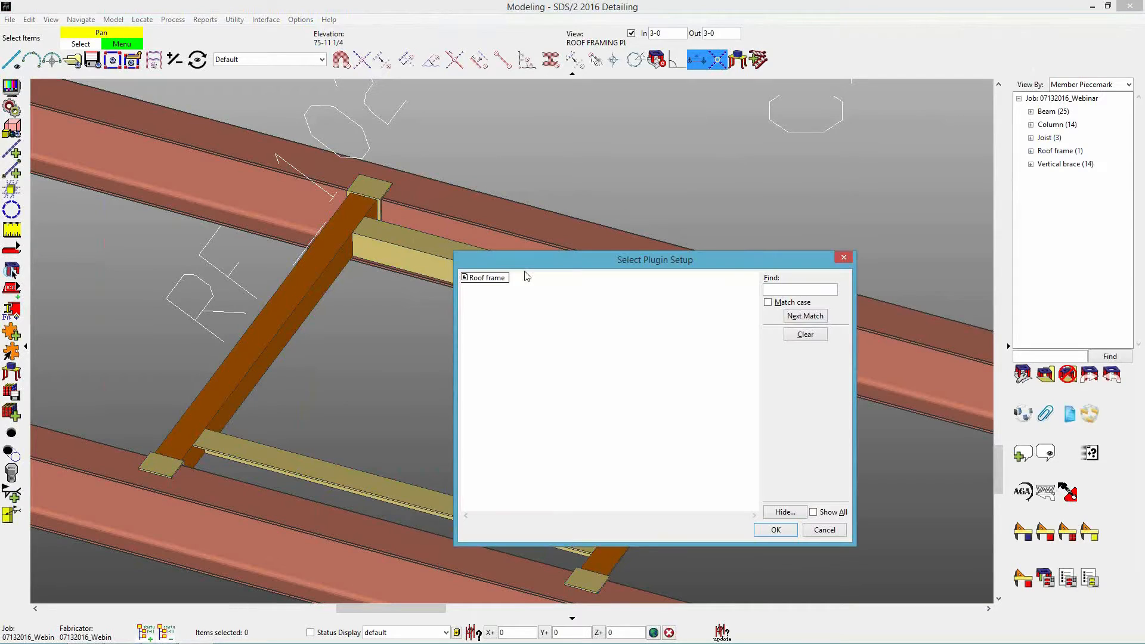
{"action": "double_click", "coordinate": [490, 281]}
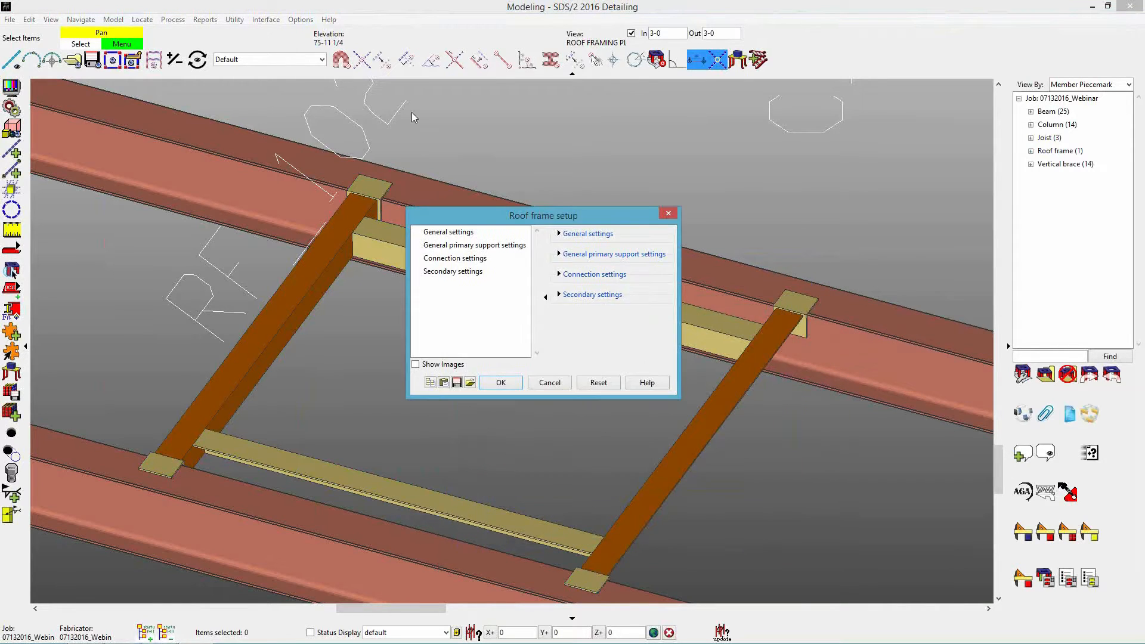
Enlarge the roof frame setup window and display its general, primary support, connection and secondary settings.
{"action": "left_click_drag", "start_coordinate": [544, 277], "coordinate": [870, 570]}
{"action": "left_click", "coordinate": [452, 119]}
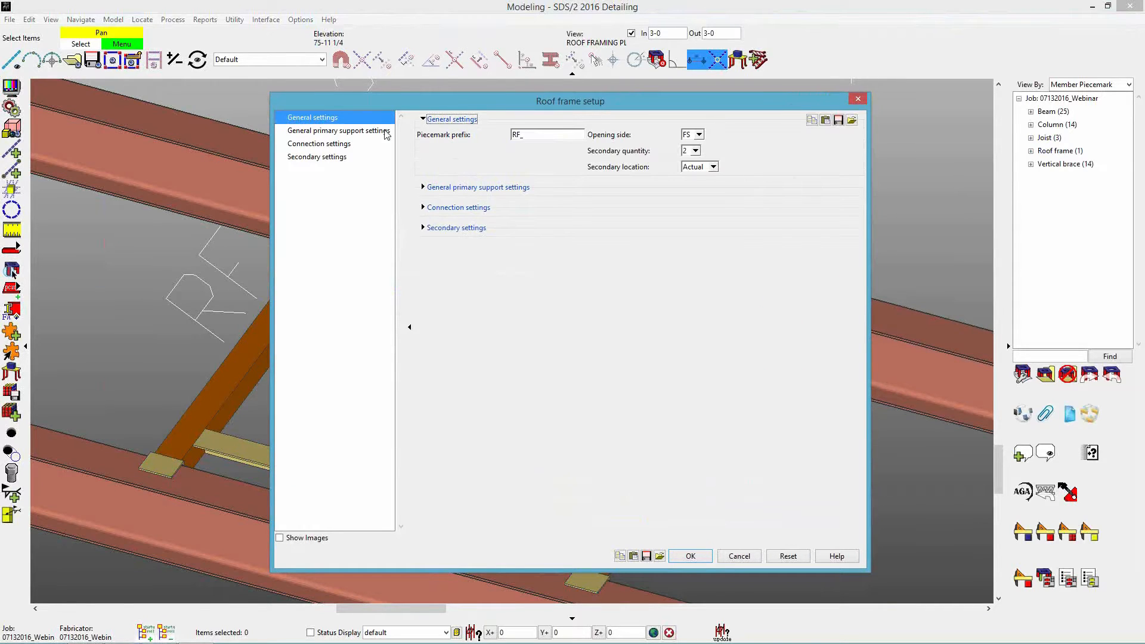
{"action": "left_click", "coordinate": [336, 132], "text": "ctrl"}
{"action": "left_click", "coordinate": [333, 143], "text": "ctrl"}
{"action": "left_click", "coordinate": [332, 157], "text": "ctrl"}
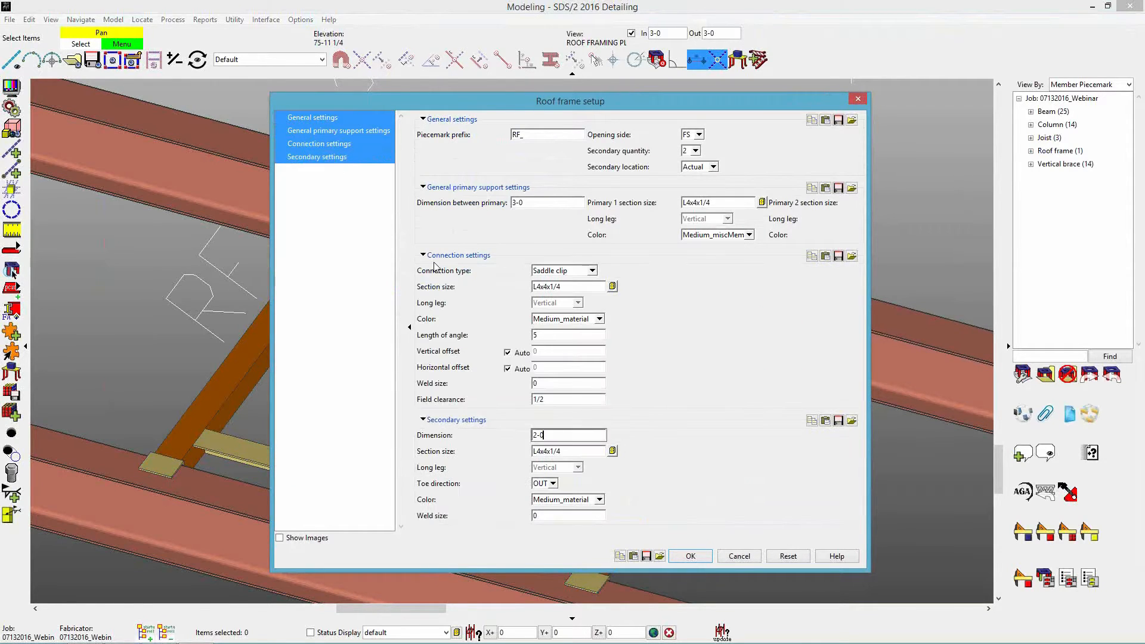
Set the default weld size to 1/4 in both the connection and secondary settings of the roof frame setup, and save the setup.
{"action": "left_click_drag", "start_coordinate": [870, 452], "coordinate": [998, 452]}
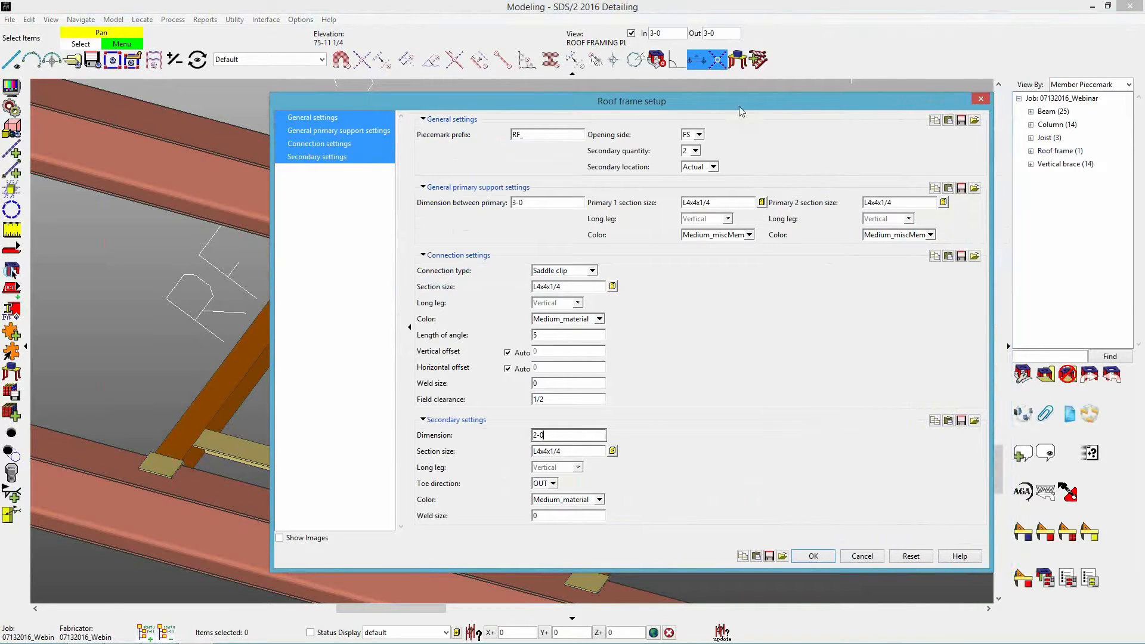
{"action": "left_click_drag", "start_coordinate": [740, 112], "coordinate": [684, 73]}
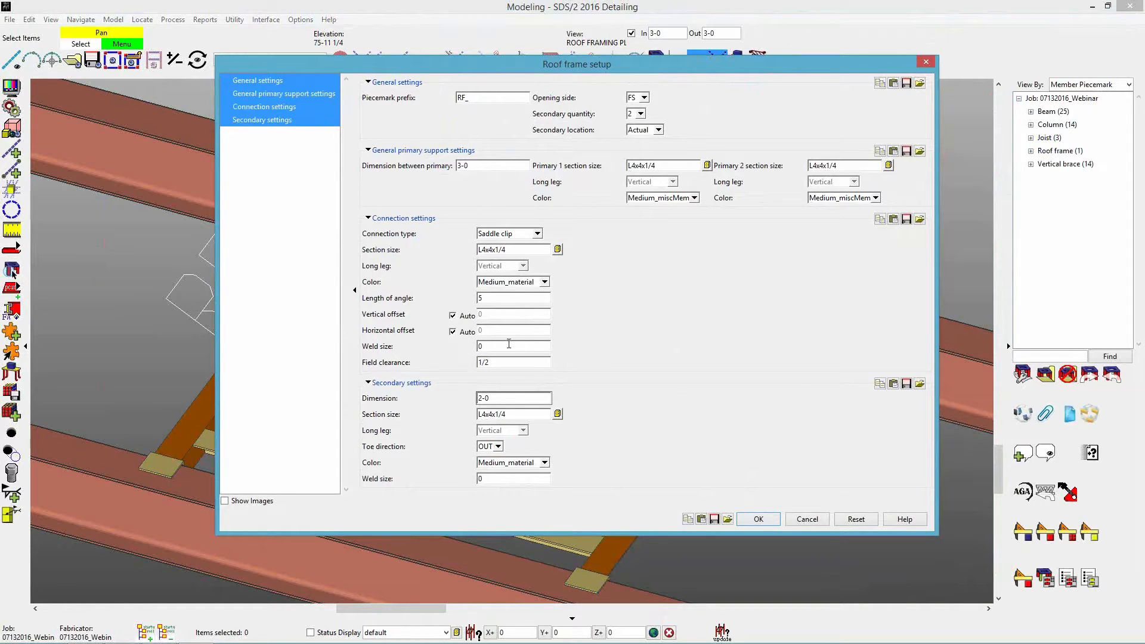
{"action": "left_click", "coordinate": [491, 479]}
{"action": "double_click", "coordinate": [492, 348]}
{"action": "type", "text": "1/4"}
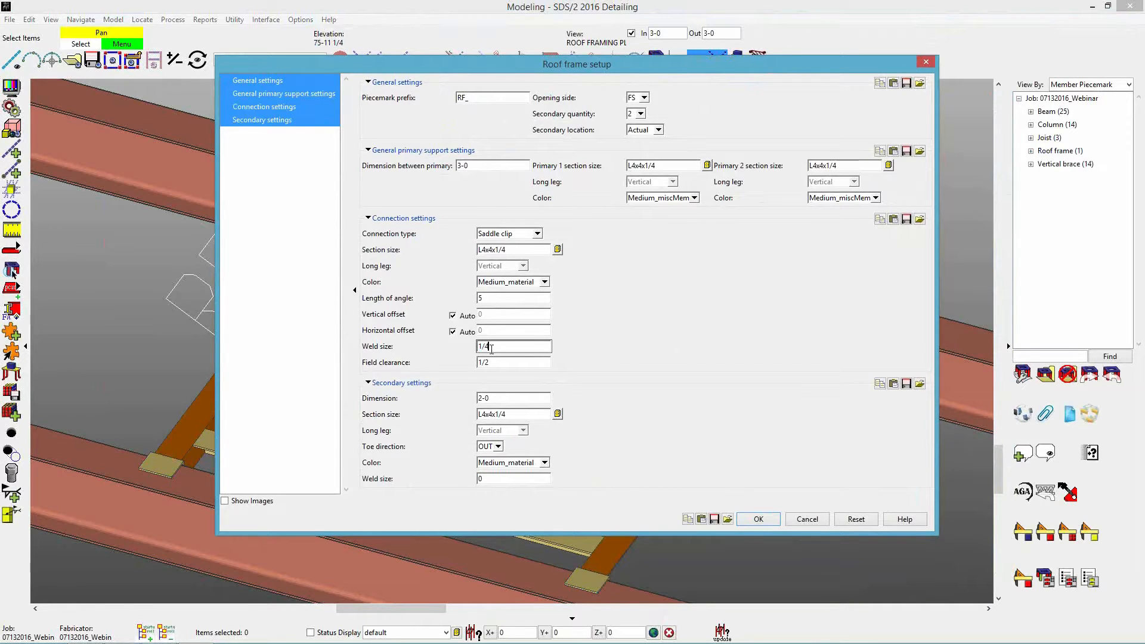
{"action": "double_click", "coordinate": [500, 477]}
{"action": "type", "text": "1/4"}
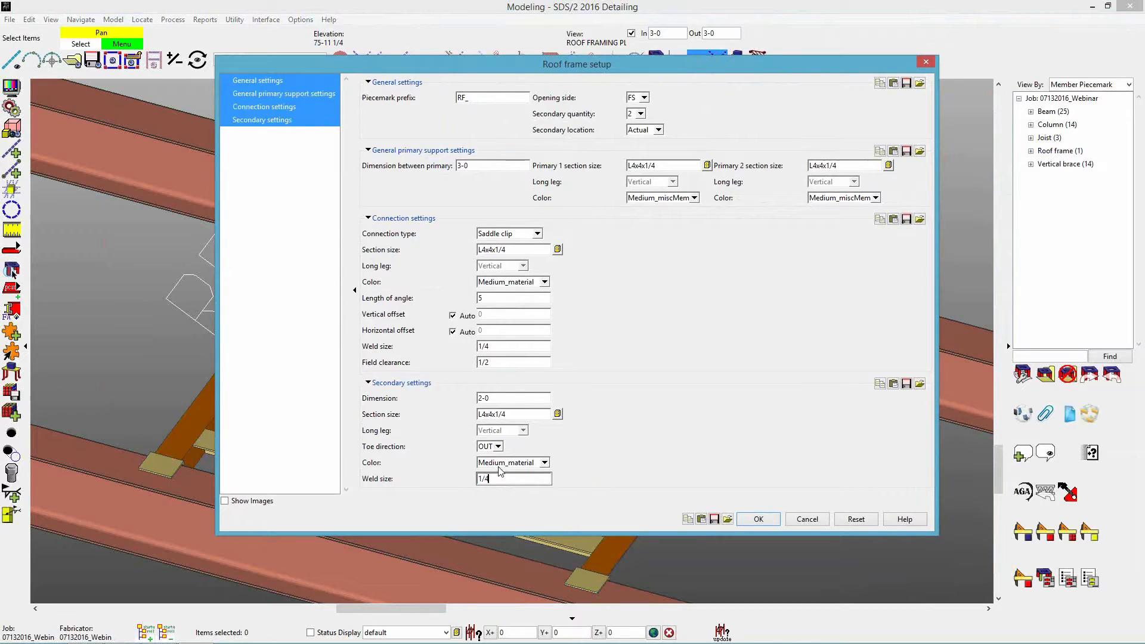
{"action": "left_click", "coordinate": [759, 520]}
Restart Modeling and open the ROOF FRAMING PLAN erection view.
{"action": "scroll", "coordinate": [517, 388], "scroll_direction": "up", "scroll_amount": 3}
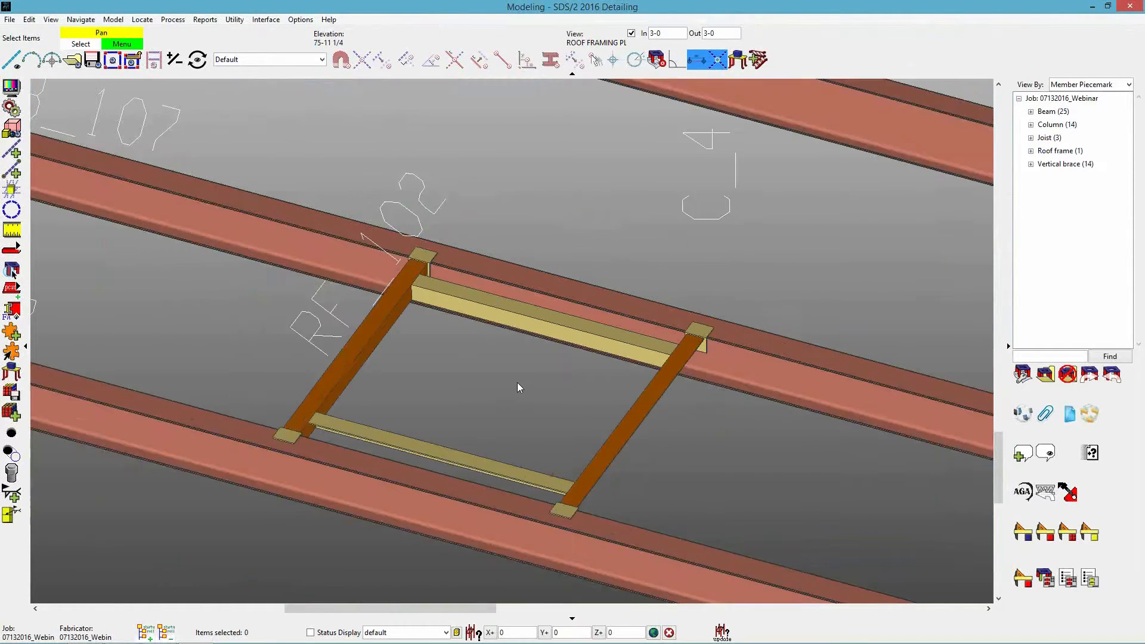
{"action": "scroll", "coordinate": [517, 388], "scroll_direction": "down", "scroll_amount": 2}
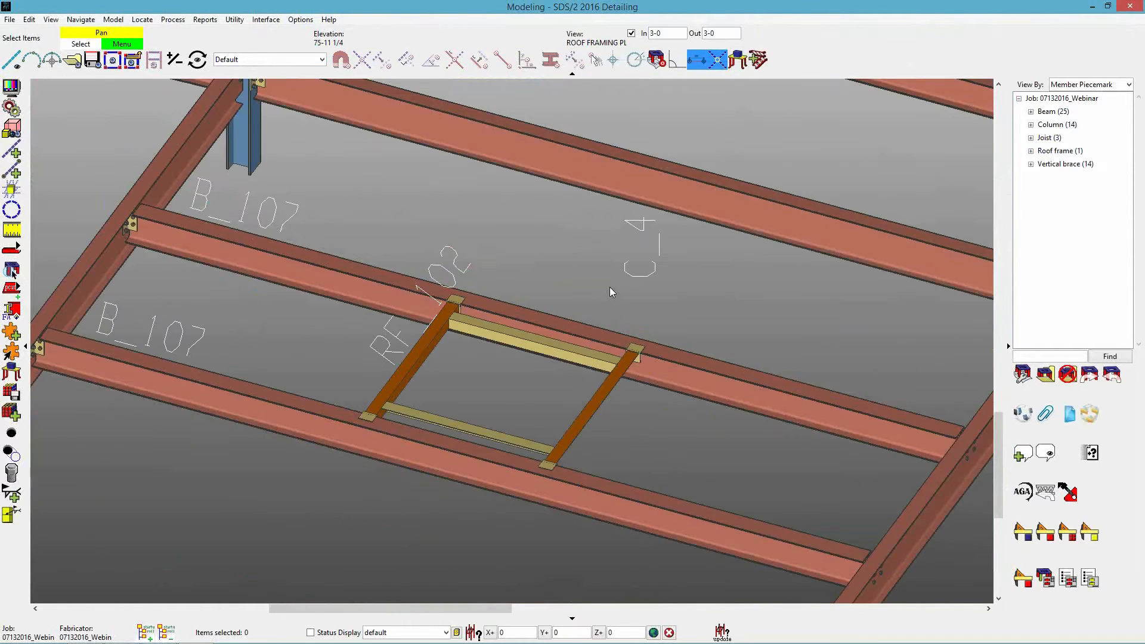
{"action": "left_click", "coordinate": [1130, 6]}
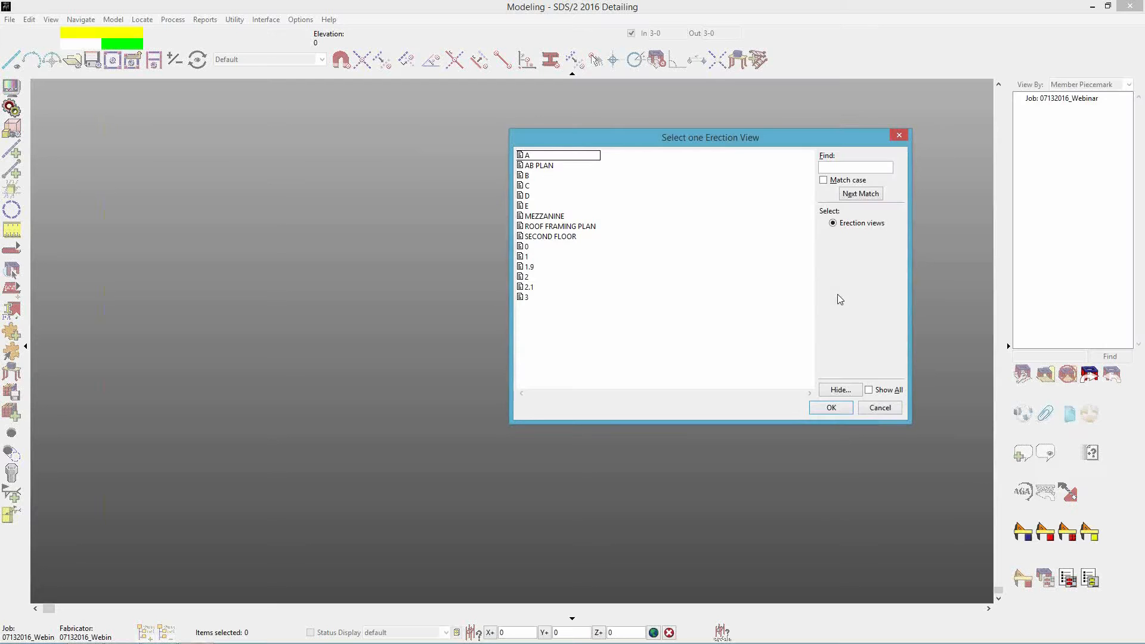
{"action": "double_click", "coordinate": [561, 226]}
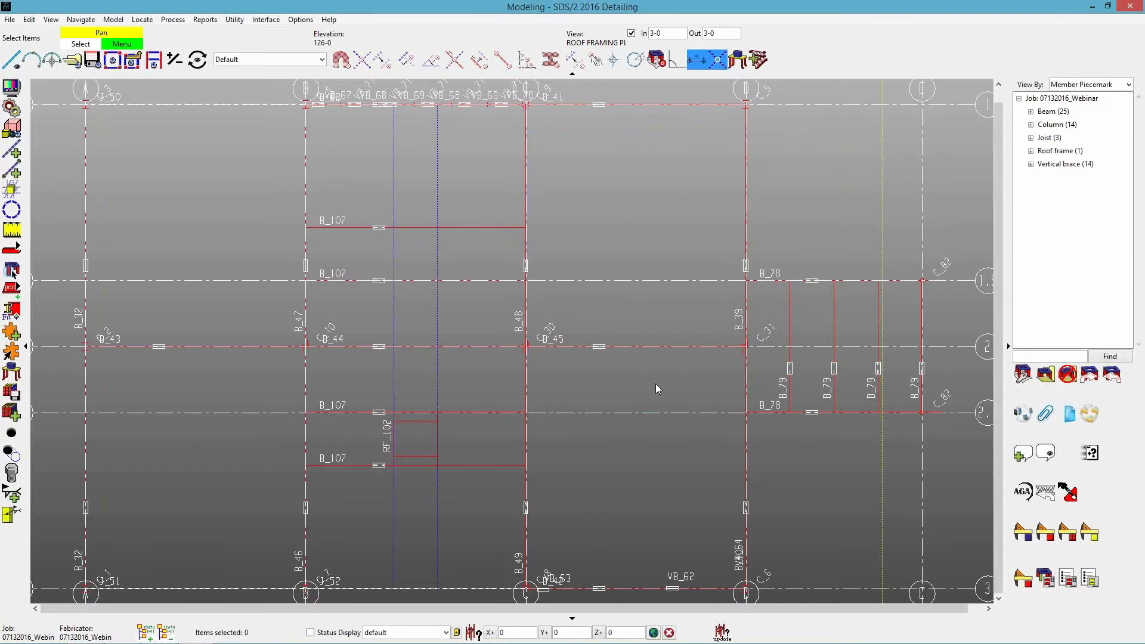
Add a roof frame along the construction line between the B_107 beam on grid 1.9 and the adjacent B_107 beam toward grid 1.
{"action": "scroll", "coordinate": [399, 242], "scroll_direction": "up", "scroll_amount": 2}
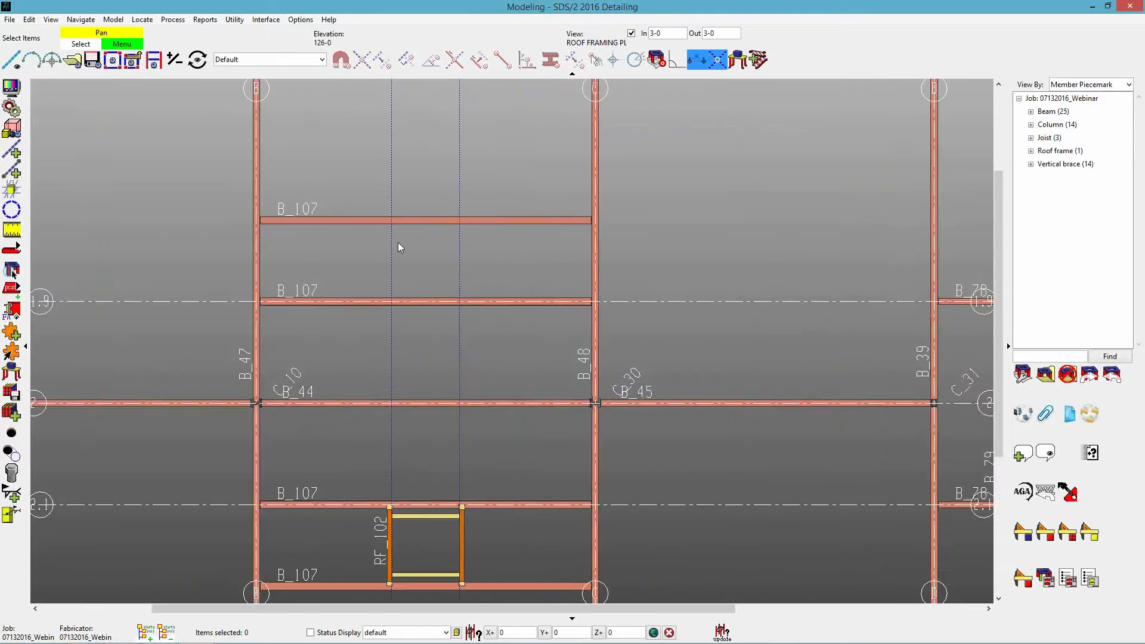
{"action": "scroll", "coordinate": [398, 243], "scroll_direction": "up", "scroll_amount": 3}
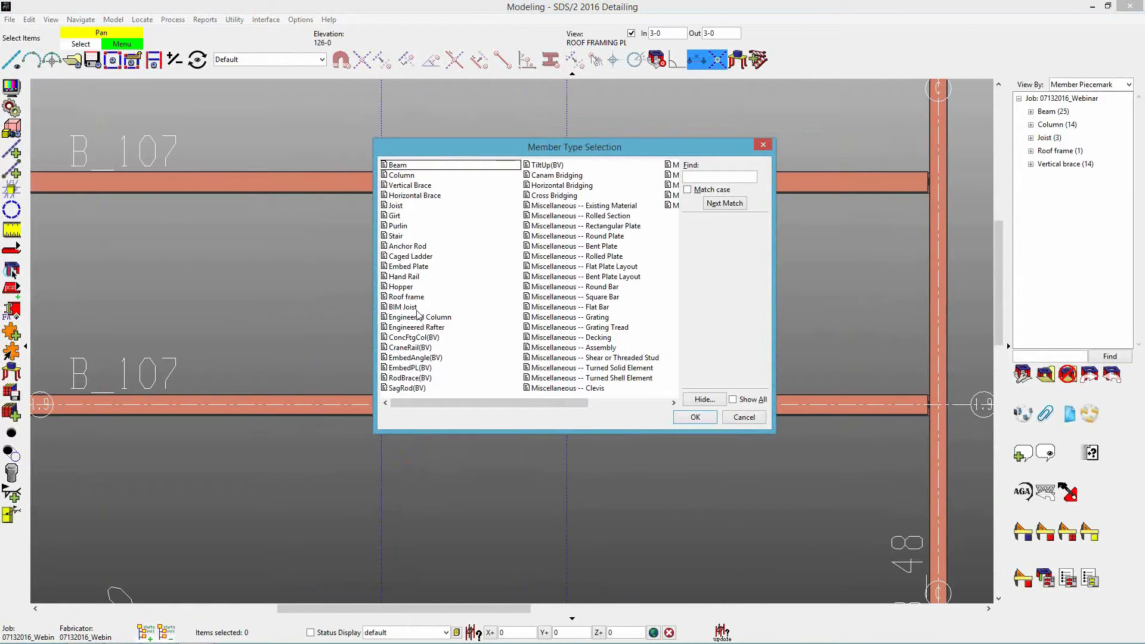
{"action": "double_click", "coordinate": [407, 297]}
{"action": "left_click", "coordinate": [378, 395]}
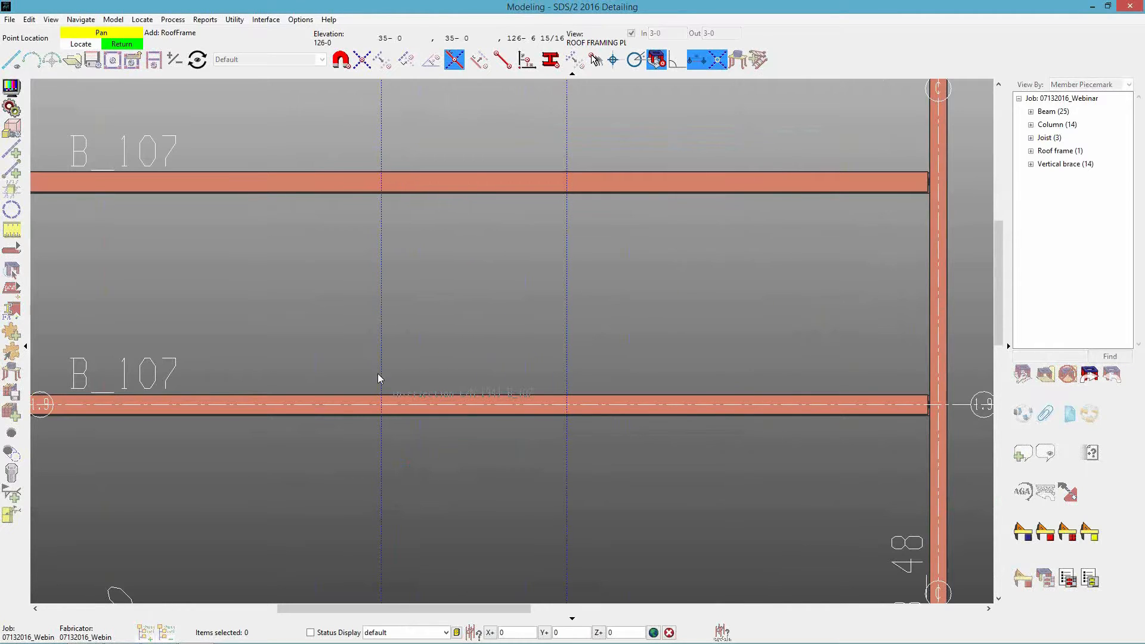
{"action": "left_click", "coordinate": [479, 290]}
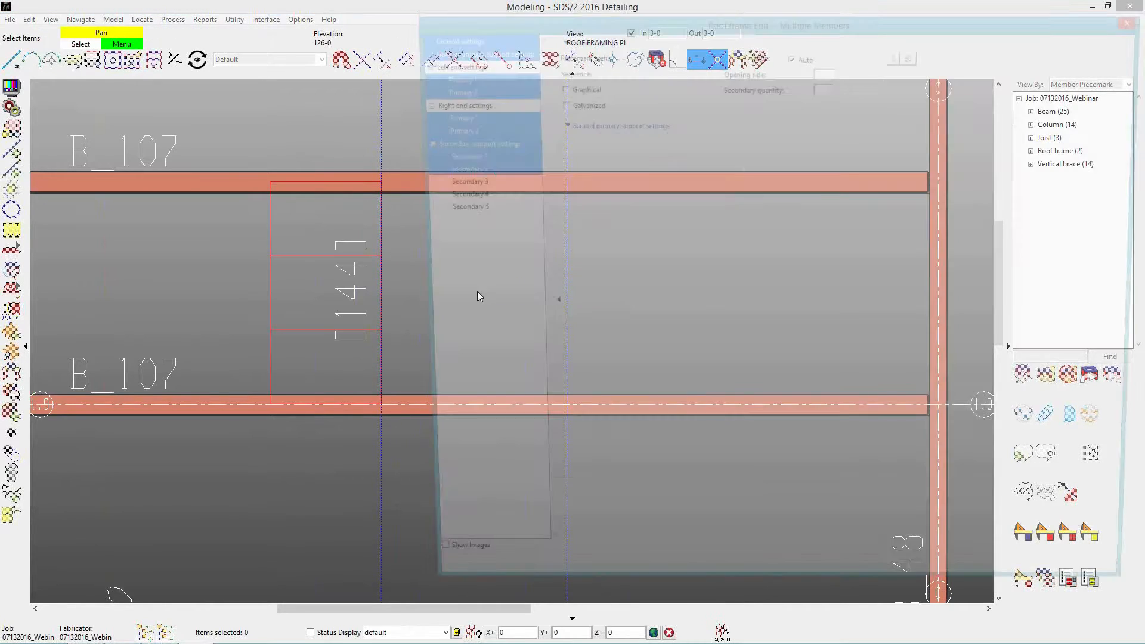
Set the new roof frame's opening side to NS and its dimension between primaries to 5-0.
{"action": "left_click", "coordinate": [828, 71]}
{"action": "left_click", "coordinate": [824, 93]}
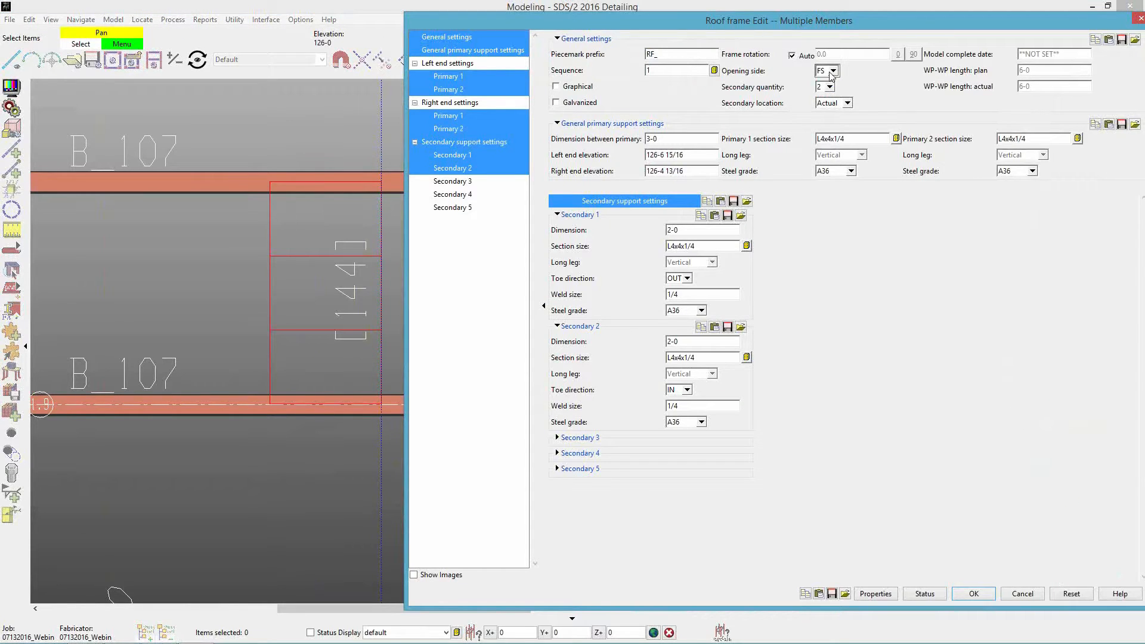
{"action": "left_click", "coordinate": [833, 71]}
{"action": "left_click", "coordinate": [824, 93]}
{"action": "left_click", "coordinate": [660, 138]}
{"action": "type", "text": "5-0"}
{"action": "key", "text": "Tab"}
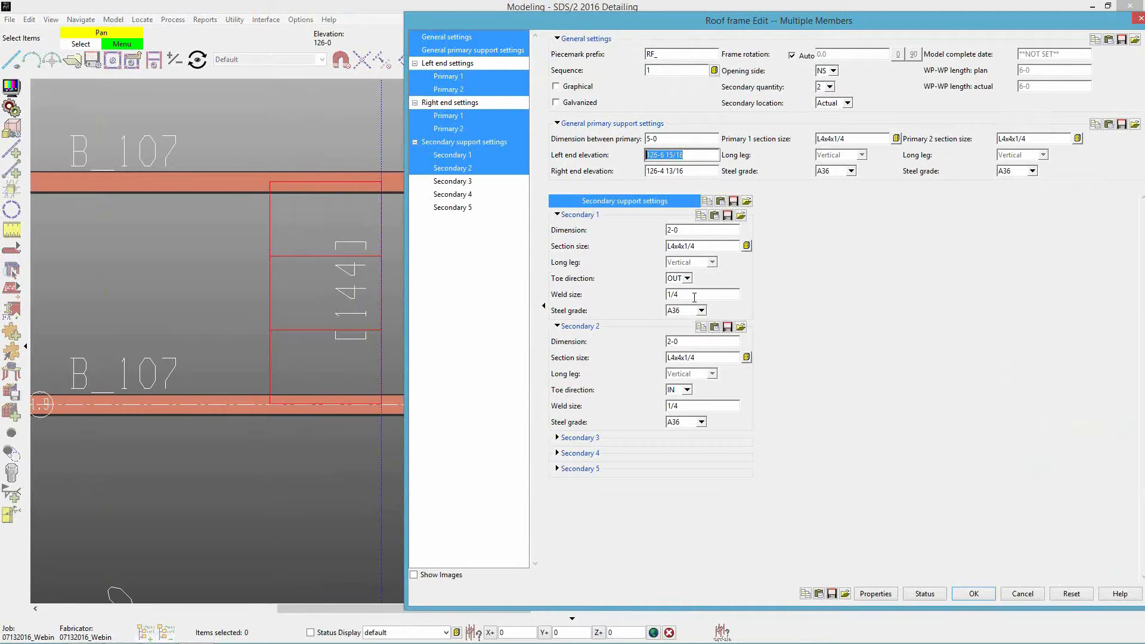
Check the weld sizes of Secondary 1 and Secondary 2, and accept the new roof frame's settings.
{"action": "left_click", "coordinate": [695, 296]}
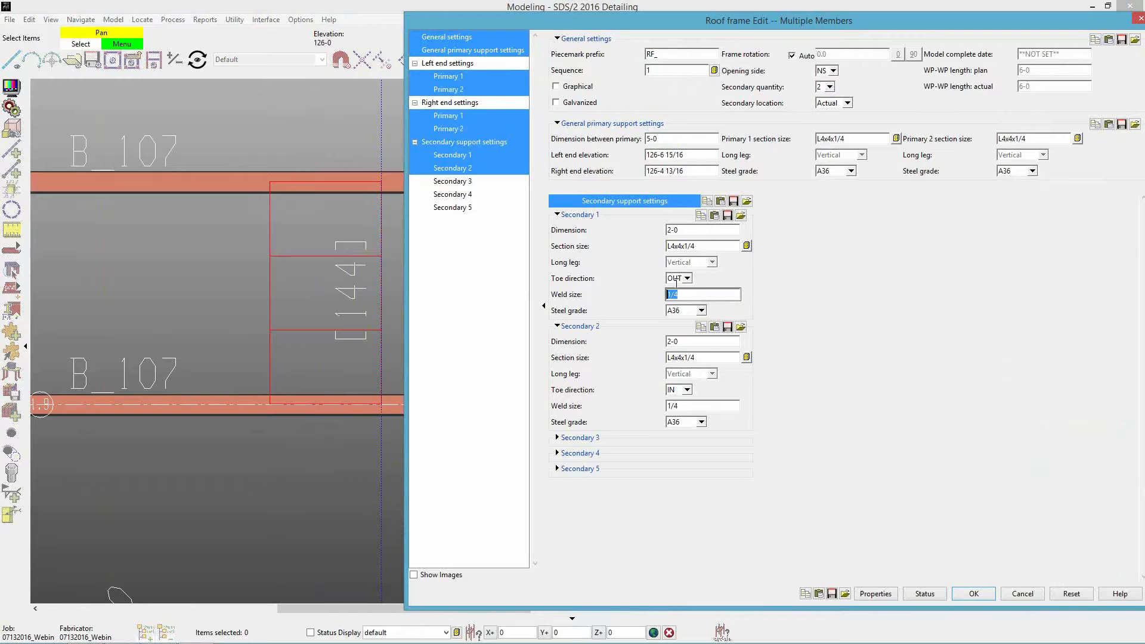
{"action": "left_click", "coordinate": [686, 406]}
{"action": "left_click", "coordinate": [687, 406]}
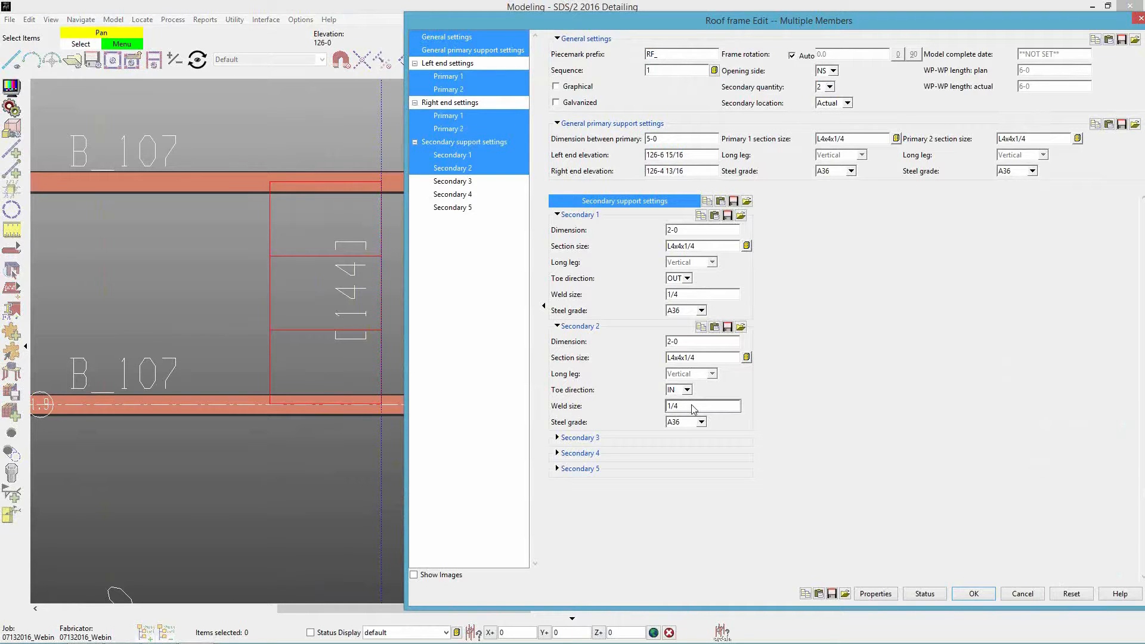
{"action": "left_click", "coordinate": [974, 594]}
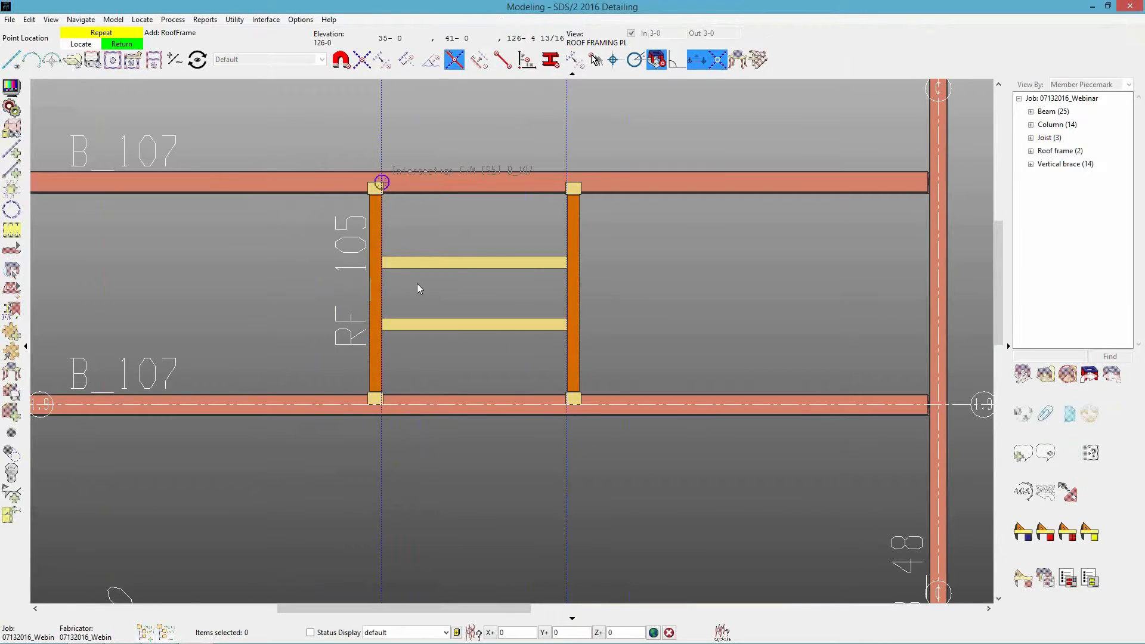
Inspect the welds between the new roof frame's secondaries and primary in 3D, and delete that frame from the model.
{"action": "right_click", "coordinate": [417, 284]}
{"action": "scroll", "coordinate": [399, 274], "scroll_direction": "up", "scroll_amount": 3}
{"action": "middle_click_drag", "start_coordinate": [405, 391], "coordinate": [303, 194]}
{"action": "scroll", "coordinate": [363, 417], "scroll_direction": "up", "scroll_amount": 3}
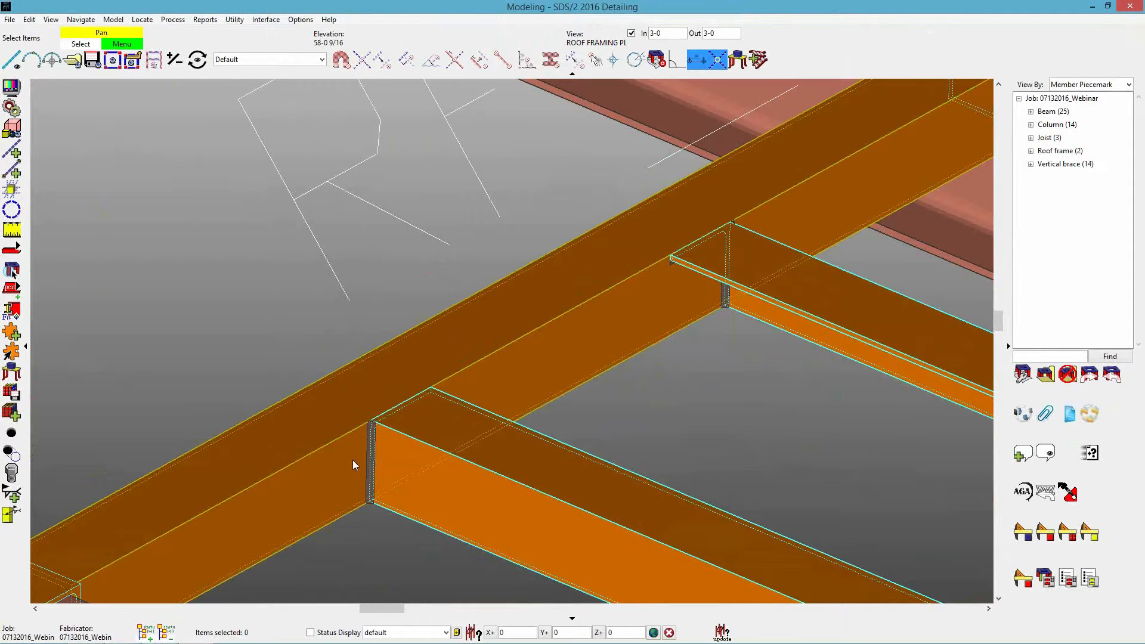
{"action": "scroll", "coordinate": [343, 329], "scroll_direction": "down", "scroll_amount": 3}
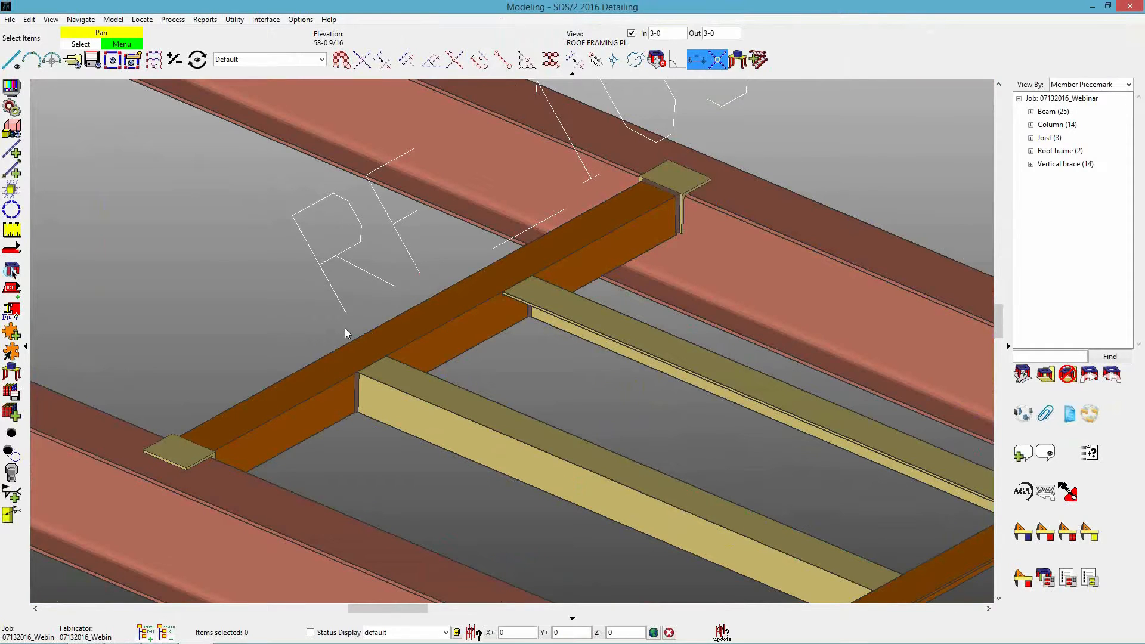
{"action": "scroll", "coordinate": [352, 333], "scroll_direction": "down", "scroll_amount": 6}
{"action": "left_click", "coordinate": [449, 327]}
{"action": "key", "text": "Delete"}
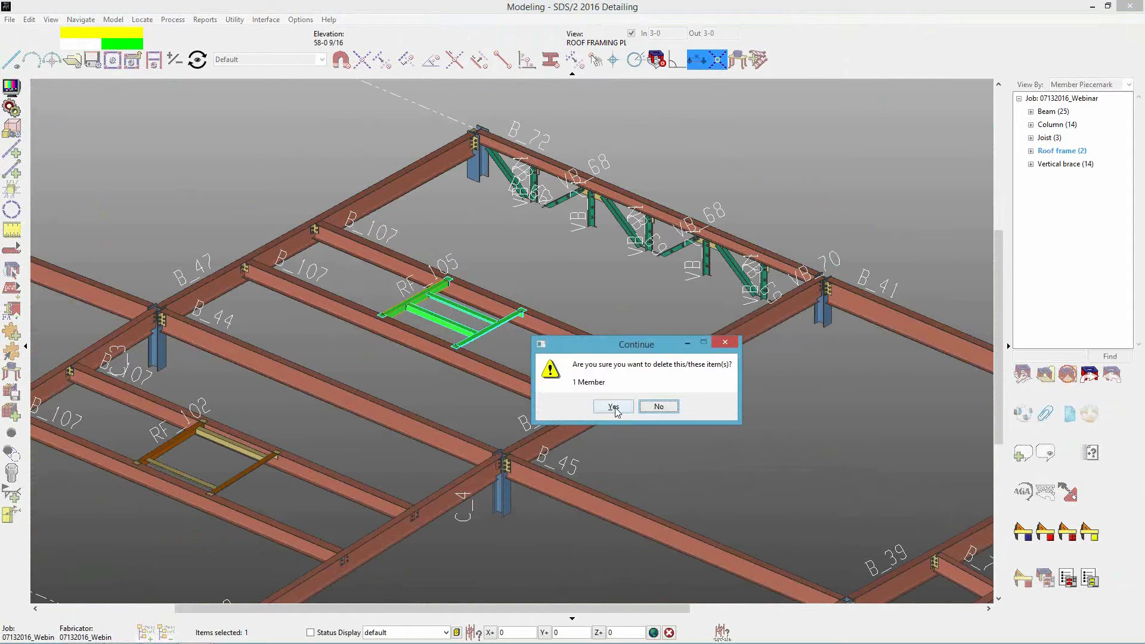
{"action": "left_click", "coordinate": [602, 405]}
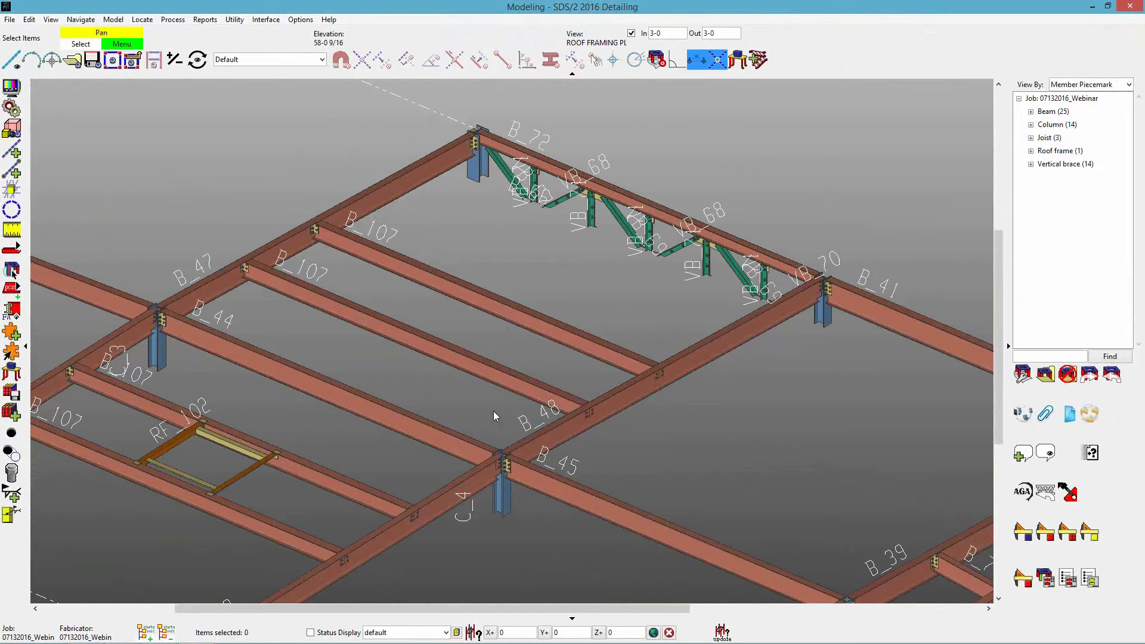
Edit the remaining roof frame at grid 2.1 and set its secondary quantity to 3.
{"action": "middle_click_drag", "start_coordinate": [493, 410], "coordinate": [430, 424]}
{"action": "middle_click", "coordinate": [427, 426], "text": "shift"}
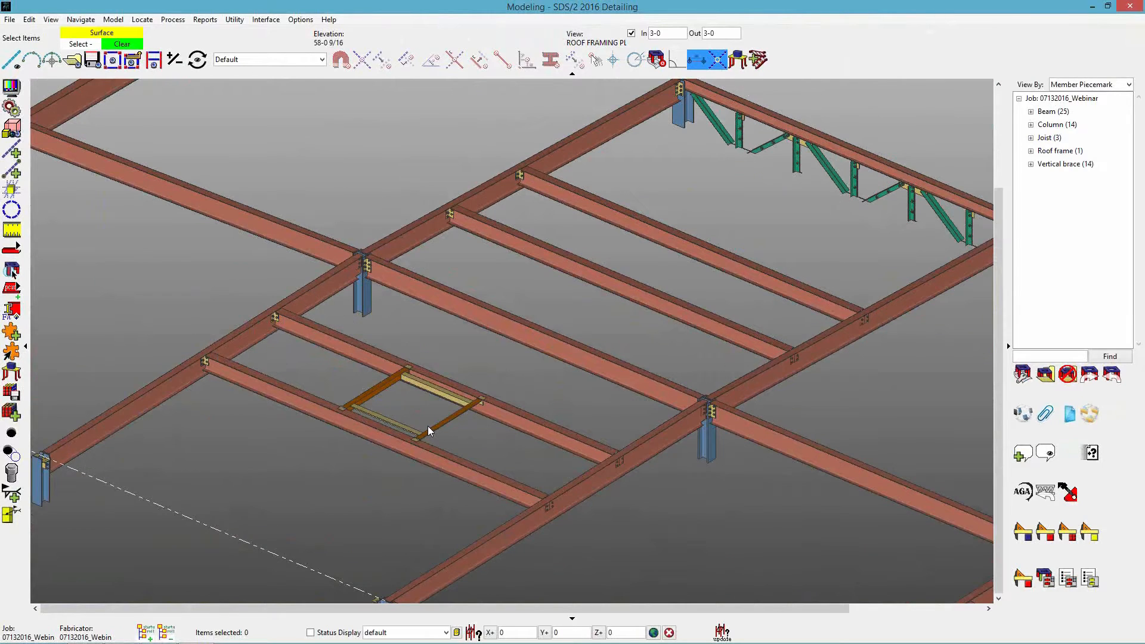
{"action": "scroll", "coordinate": [389, 485], "scroll_direction": "up", "scroll_amount": 6}
{"action": "middle_click_drag", "start_coordinate": [389, 487], "coordinate": [443, 393]}
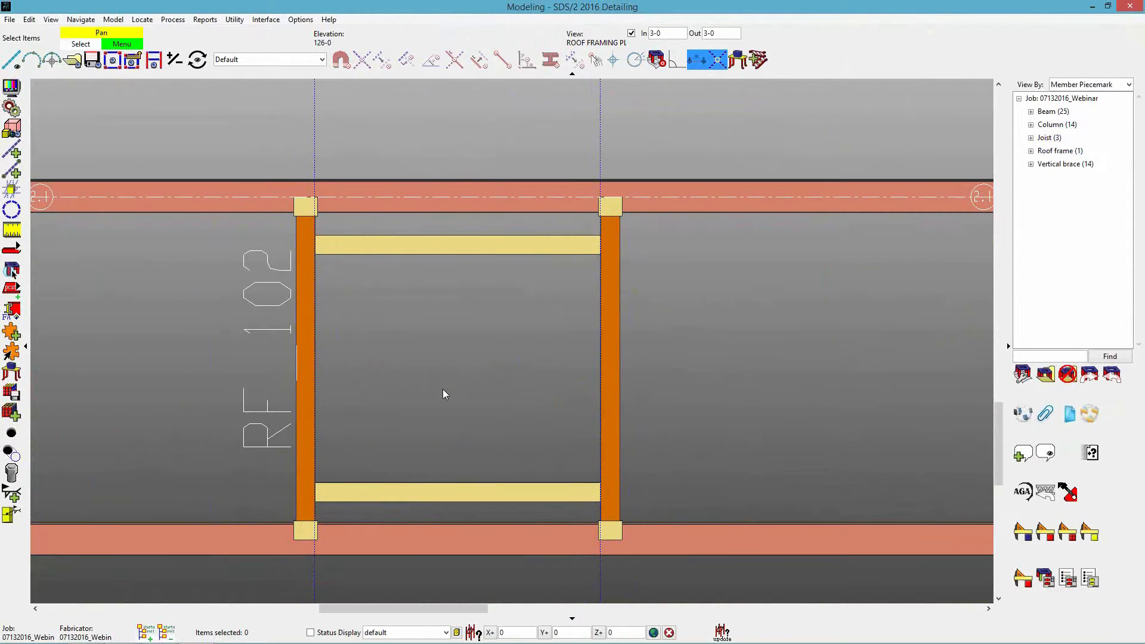
{"action": "double_click", "coordinate": [606, 366]}
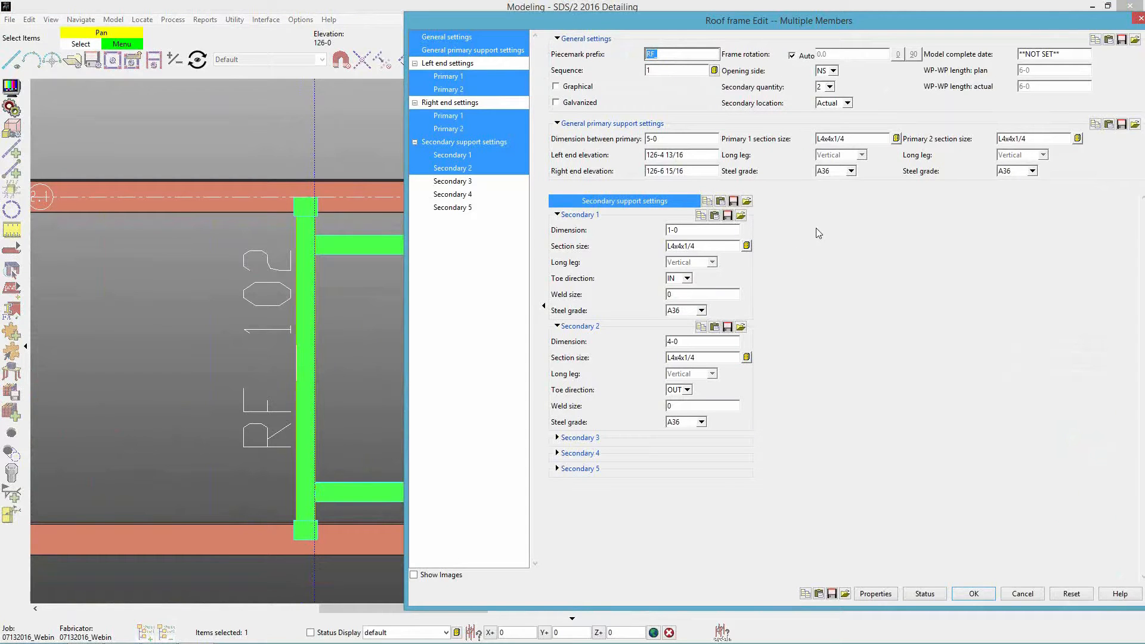
{"action": "left_click", "coordinate": [828, 87]}
{"action": "left_click", "coordinate": [827, 128]}
{"action": "left_click", "coordinate": [983, 592]}
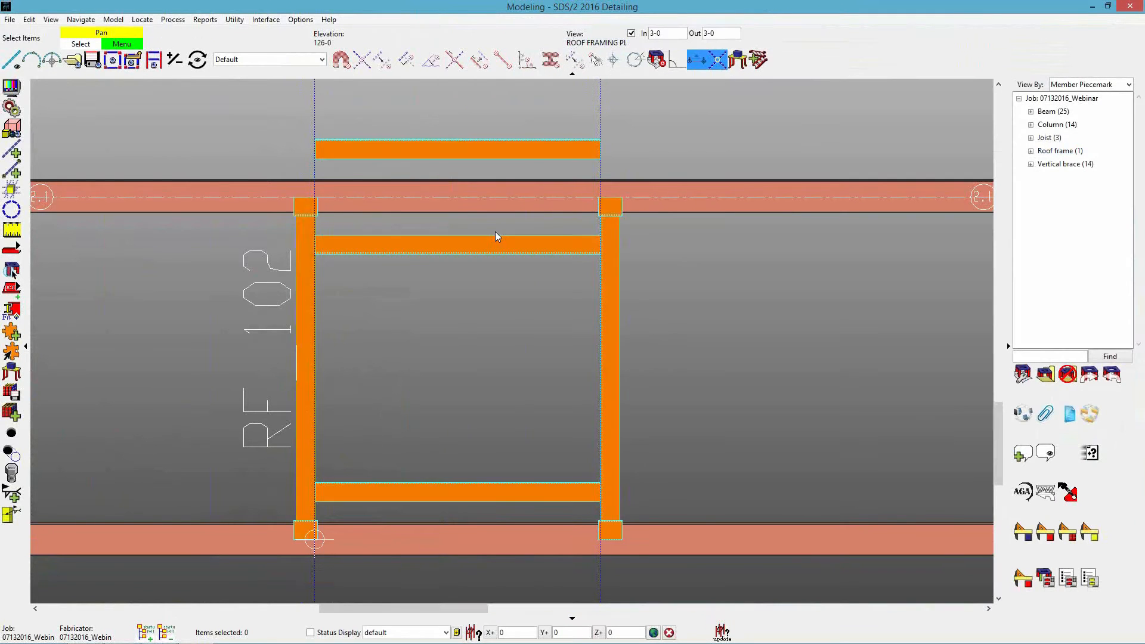
Review the roof frame's Secondary 3 settings, set the Secondary 2 dimension to 2-0, and accept the edit.
{"action": "double_click", "coordinate": [481, 244]}
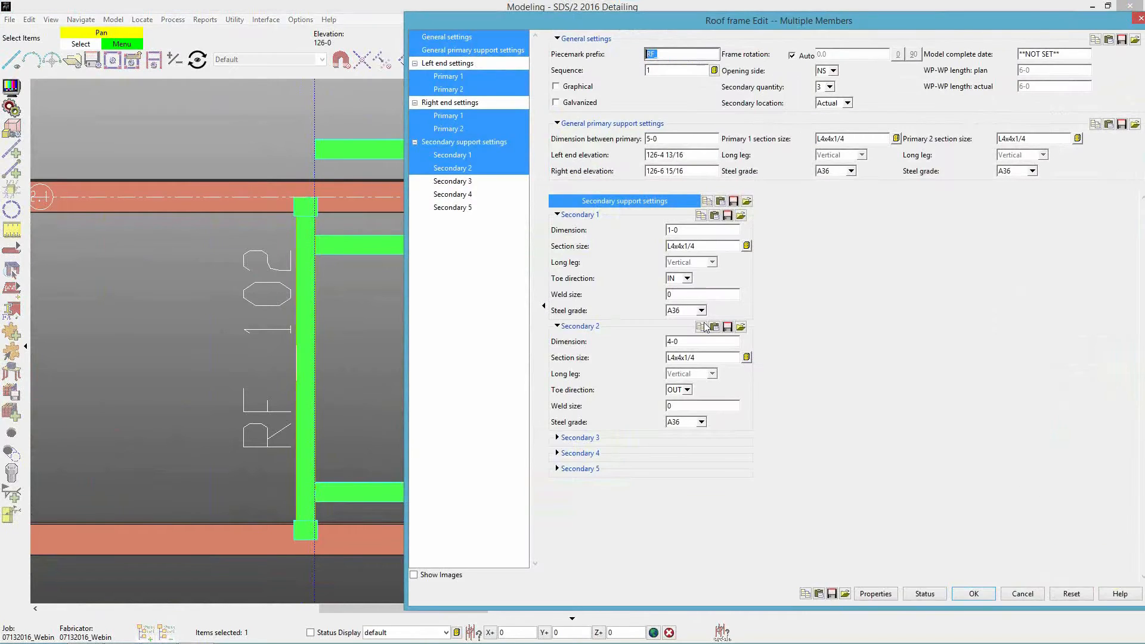
{"action": "left_click", "coordinate": [576, 437]}
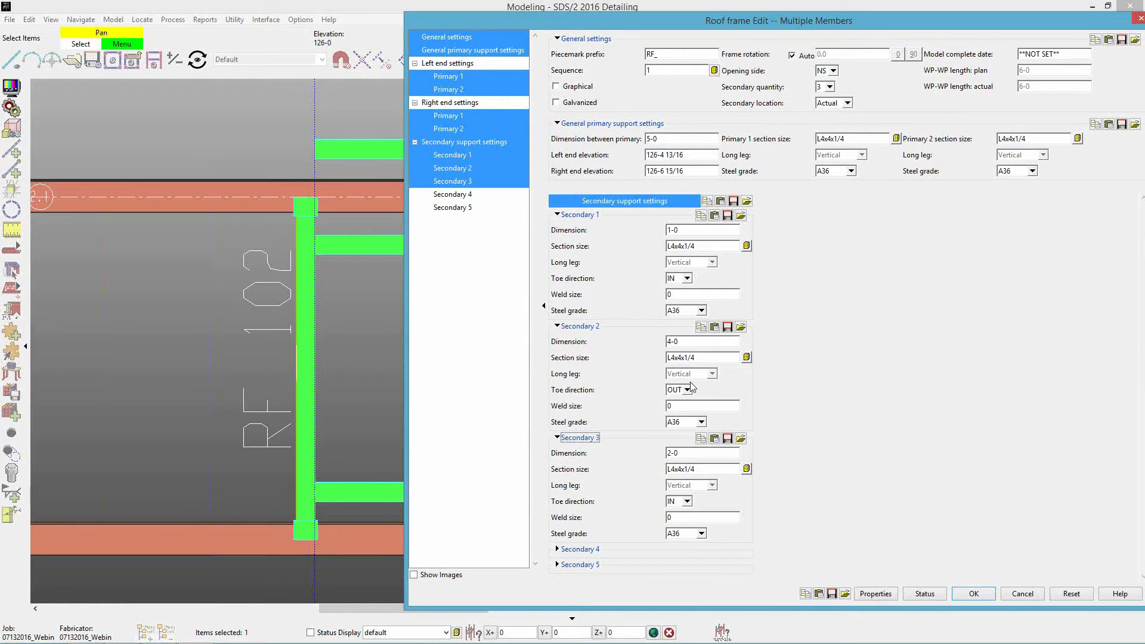
{"action": "left_click", "coordinate": [707, 342]}
{"action": "type", "text": "2-0"}
{"action": "key", "text": "Tab"}
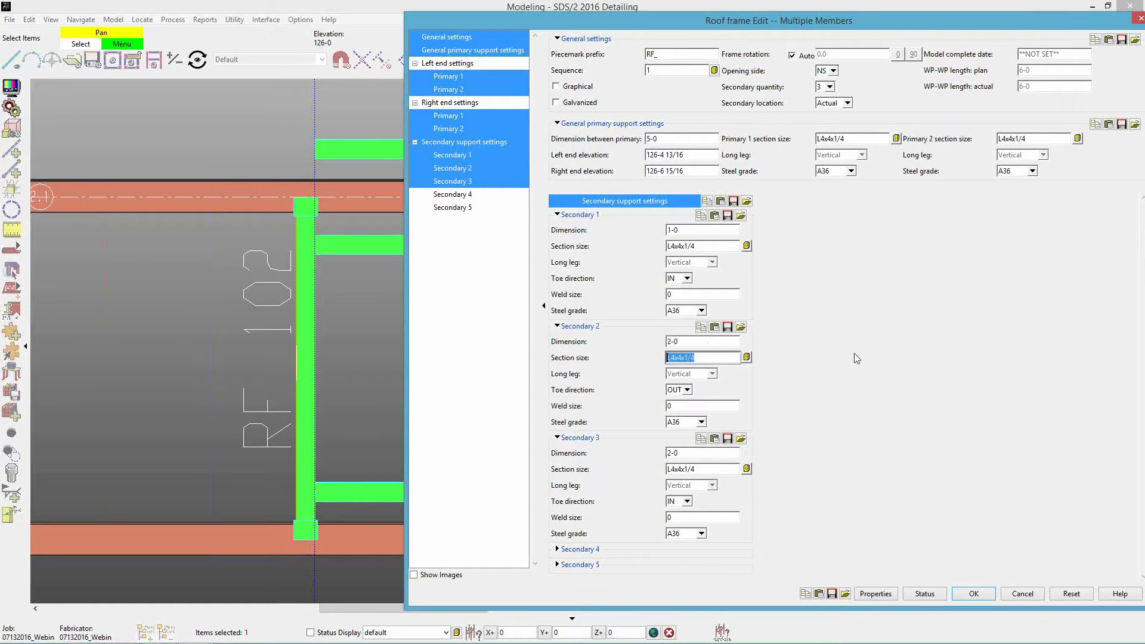
{"action": "left_click", "coordinate": [698, 468]}
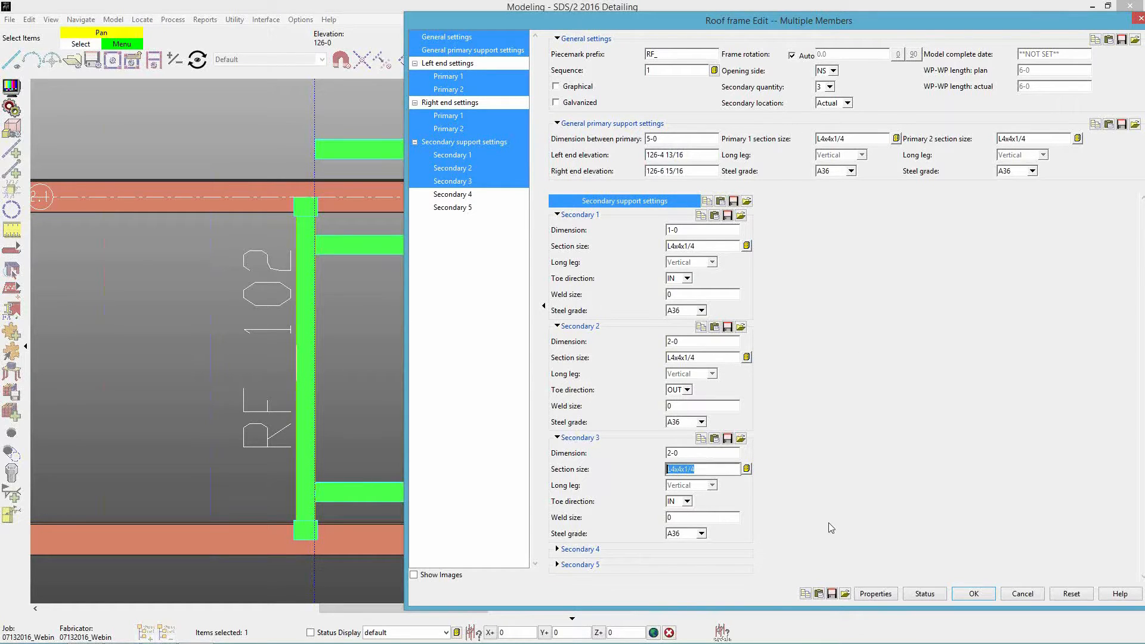
{"action": "left_click", "coordinate": [966, 594]}
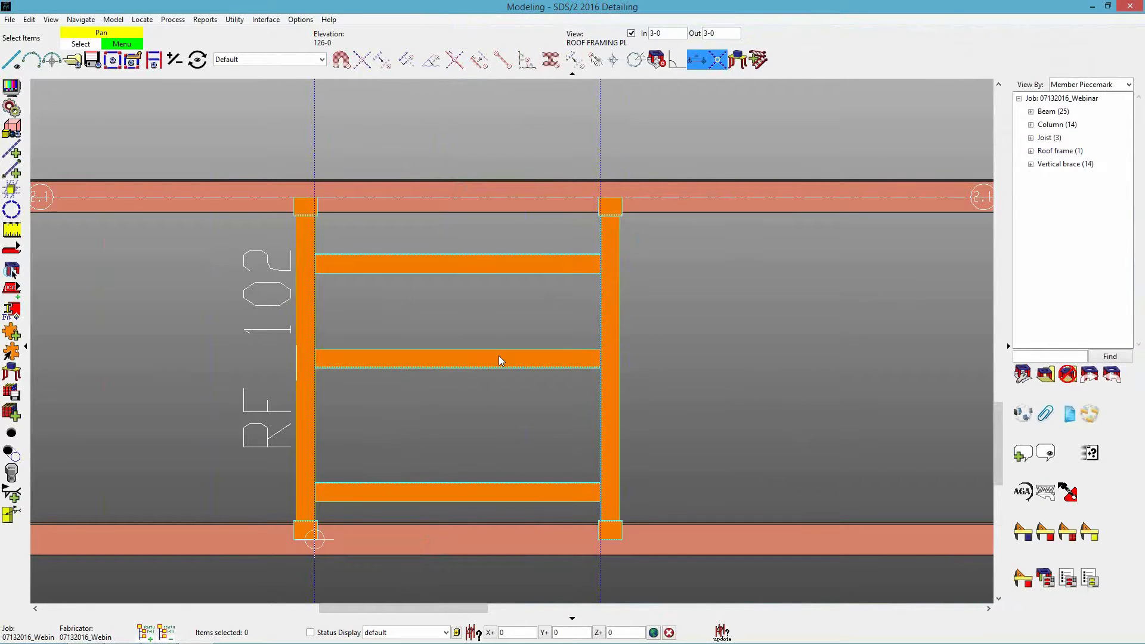
Set the roof frame's secondary quantity back to 2 and the Secondary 2 dimension back to 4-0.
{"action": "double_click", "coordinate": [622, 376]}
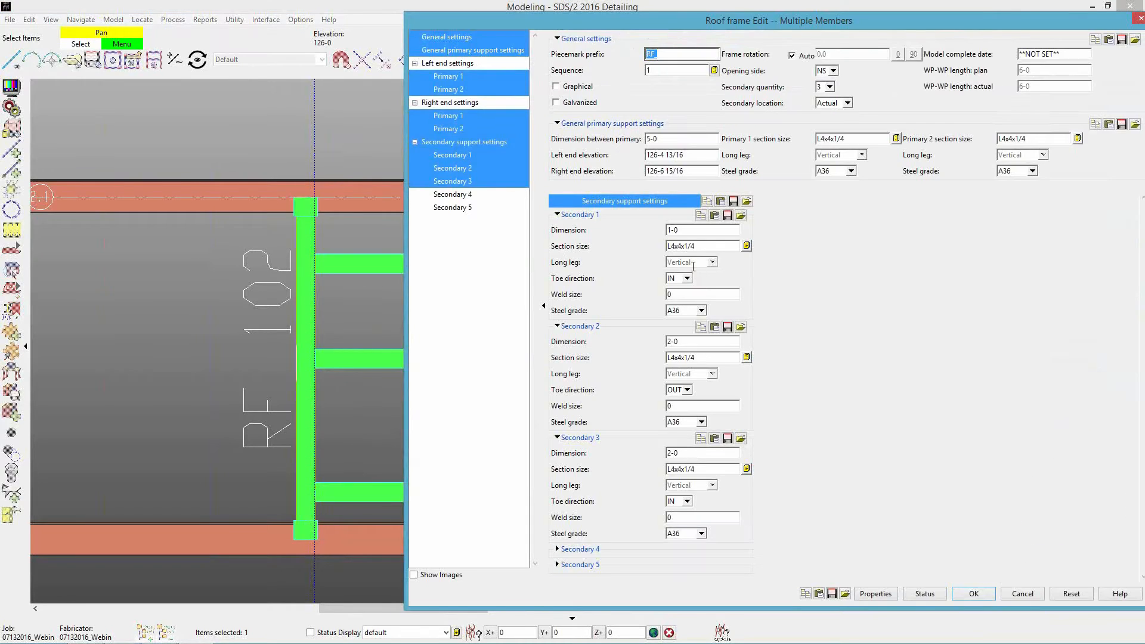
{"action": "left_click", "coordinate": [829, 87]}
{"action": "left_click", "coordinate": [825, 118]}
{"action": "left_click", "coordinate": [691, 342]}
{"action": "type", "text": "4-0"}
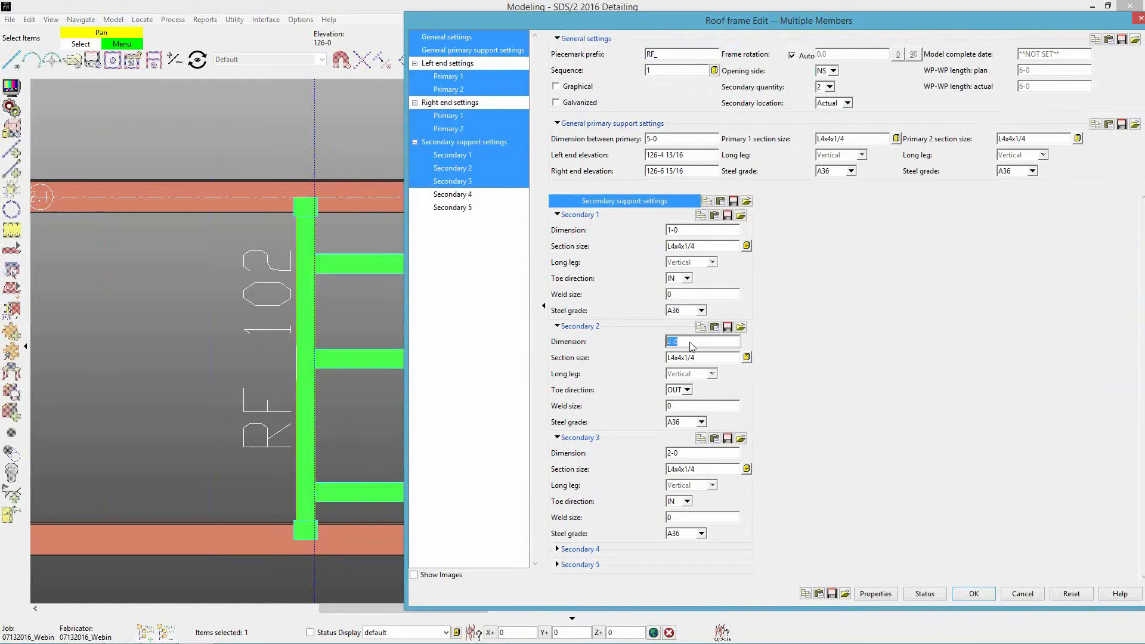
{"action": "key", "text": "Tab"}
{"action": "left_click", "coordinate": [990, 598]}
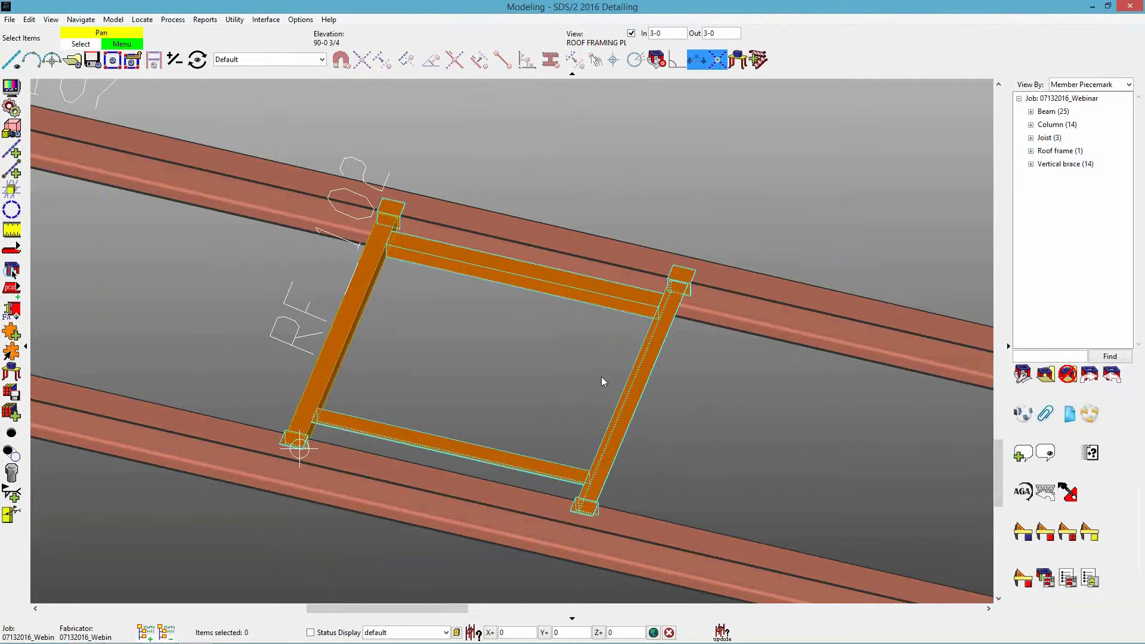
Examine the edited roof frame's primaries, secondaries and saddle clips in 3D from several angles.
{"action": "middle_click_drag", "start_coordinate": [573, 551], "coordinate": [588, 537]}
{"action": "scroll", "coordinate": [527, 456], "scroll_direction": "up", "scroll_amount": 4}
{"action": "middle_click_drag", "start_coordinate": [527, 416], "coordinate": [538, 405]}
{"action": "scroll", "coordinate": [539, 405], "scroll_direction": "down", "scroll_amount": 2}
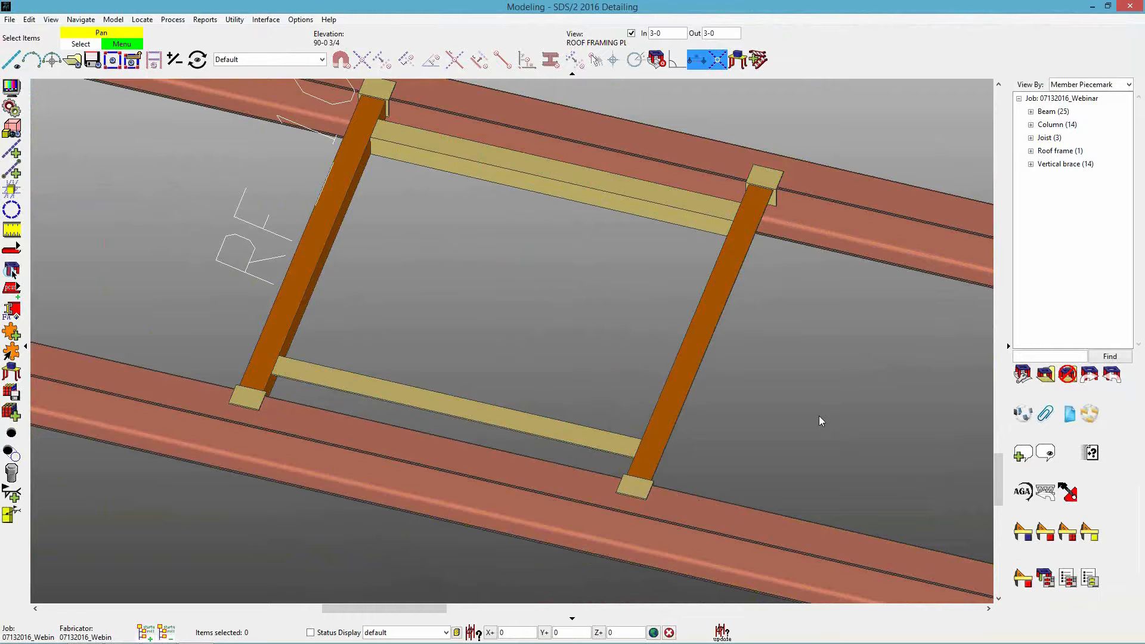
{"action": "scroll", "coordinate": [819, 421], "scroll_direction": "down", "scroll_amount": 3}
{"action": "scroll", "coordinate": [768, 425], "scroll_direction": "up", "scroll_amount": 3}
{"action": "middle_click_drag", "start_coordinate": [712, 419], "coordinate": [672, 383], "text": "shift"}
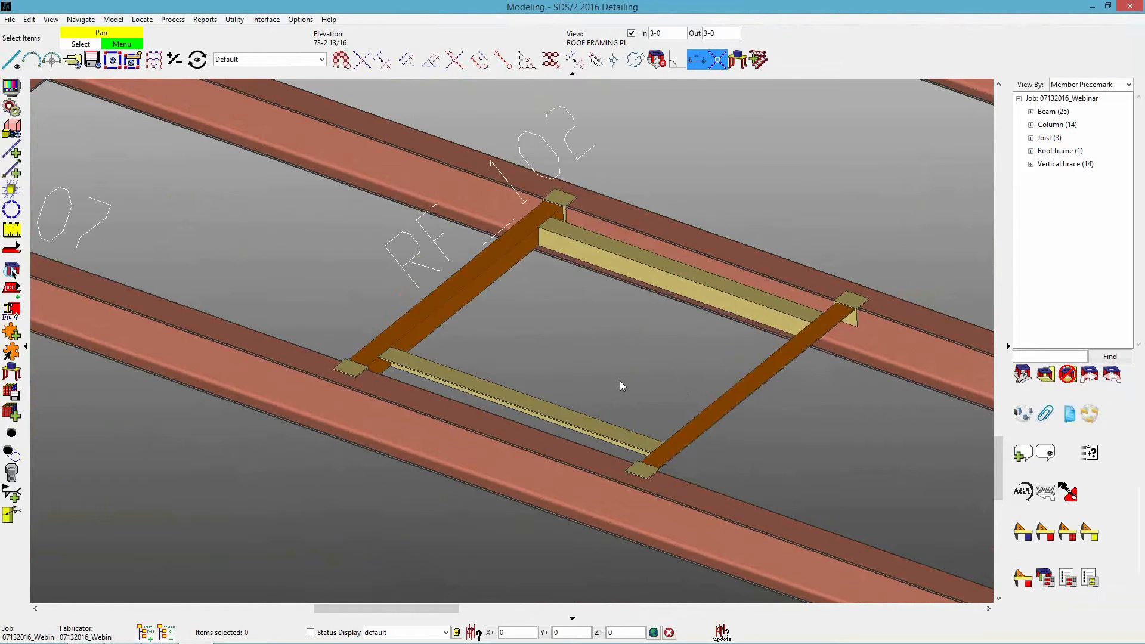
Change both the Primary 1 and Primary 2 section sizes of the roof frame to C6x13 and accept the edit.
{"action": "scroll", "coordinate": [618, 370], "scroll_direction": "up", "scroll_amount": 2}
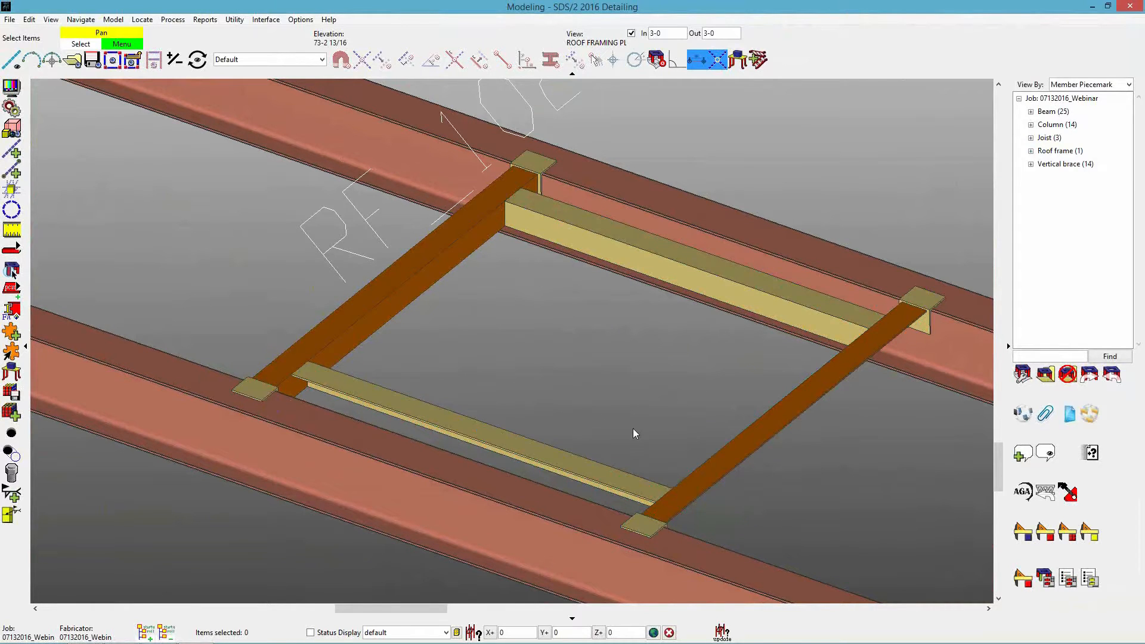
{"action": "double_click", "coordinate": [690, 482]}
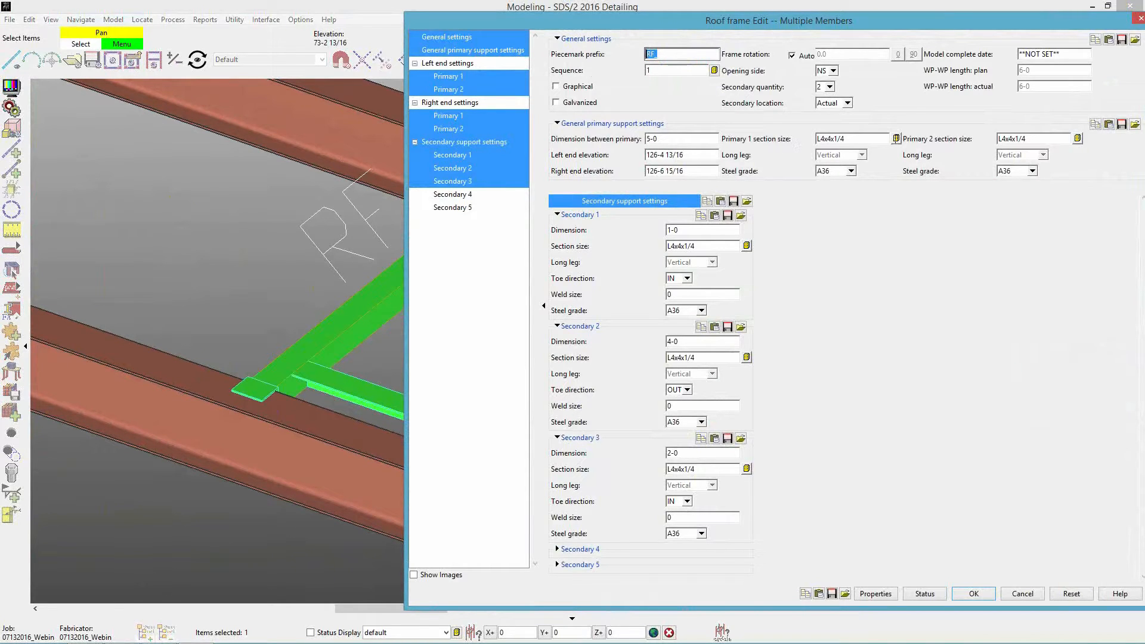
{"action": "left_click", "coordinate": [896, 138]}
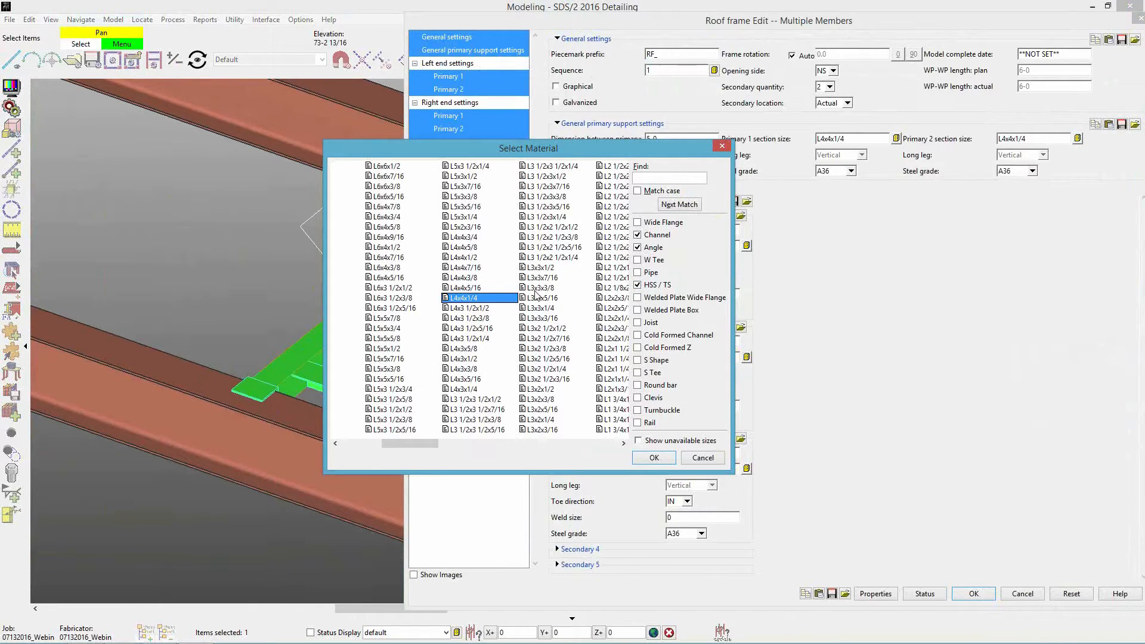
{"action": "type", "text": "c6"}
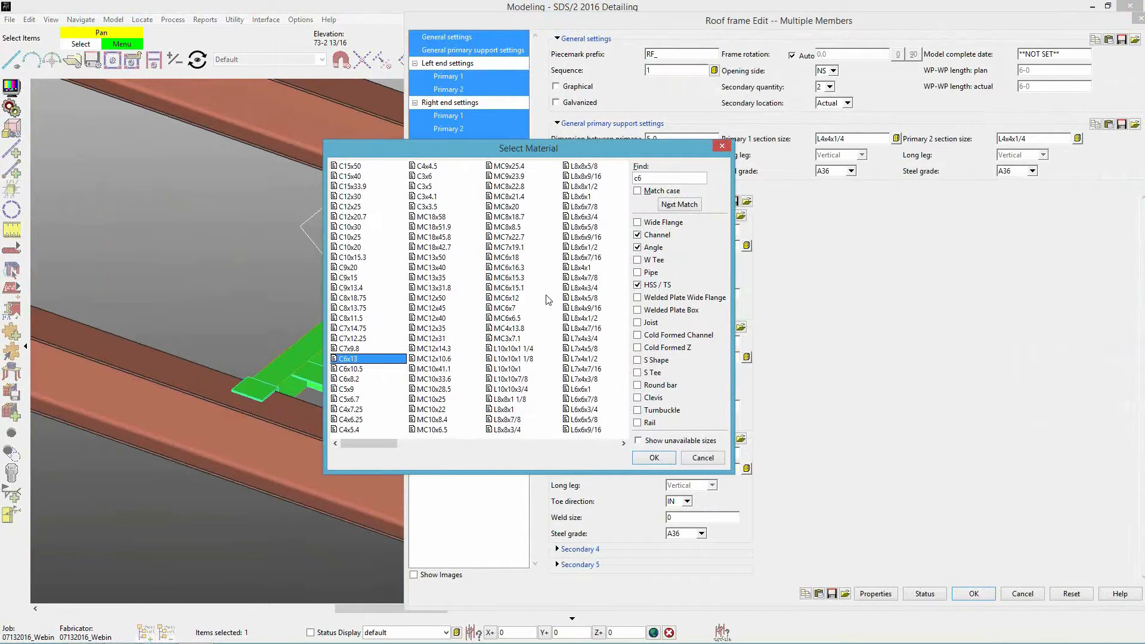
{"action": "left_click", "coordinate": [654, 457]}
{"action": "key", "text": "ctrl+c"}
{"action": "double_click", "coordinate": [1032, 139]}
{"action": "key", "text": "ctrl+v"}
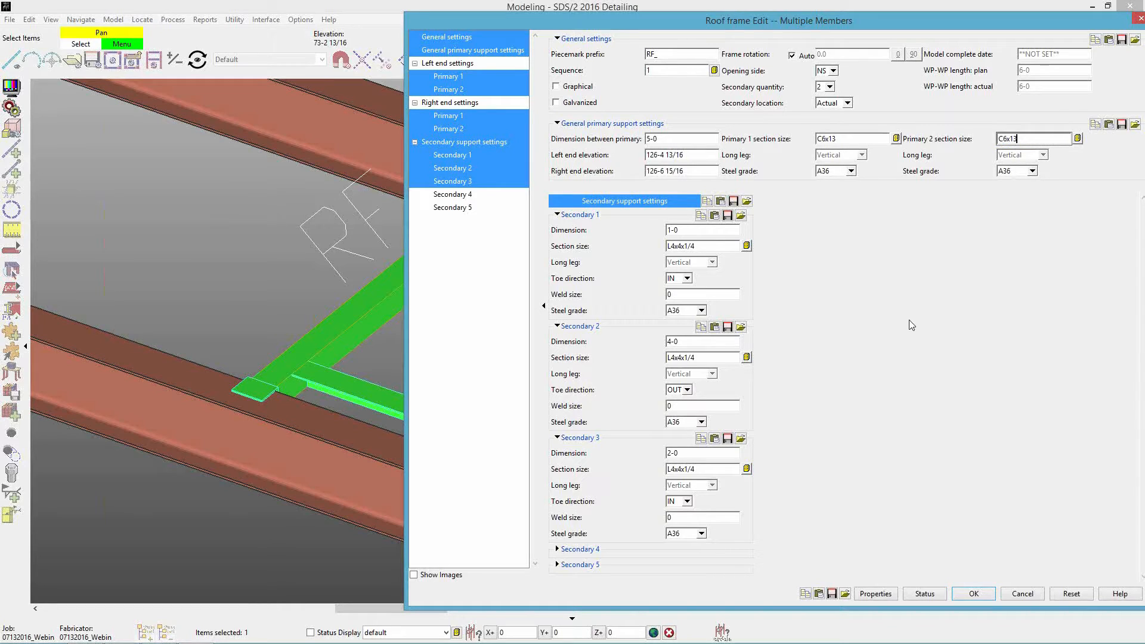
{"action": "left_click", "coordinate": [963, 576]}
{"action": "left_click", "coordinate": [974, 594]}
{"action": "middle_click_drag", "start_coordinate": [714, 486], "coordinate": [675, 485], "text": "shift"}
{"action": "middle_click_drag", "start_coordinate": [889, 380], "coordinate": [441, 475], "text": "shift"}
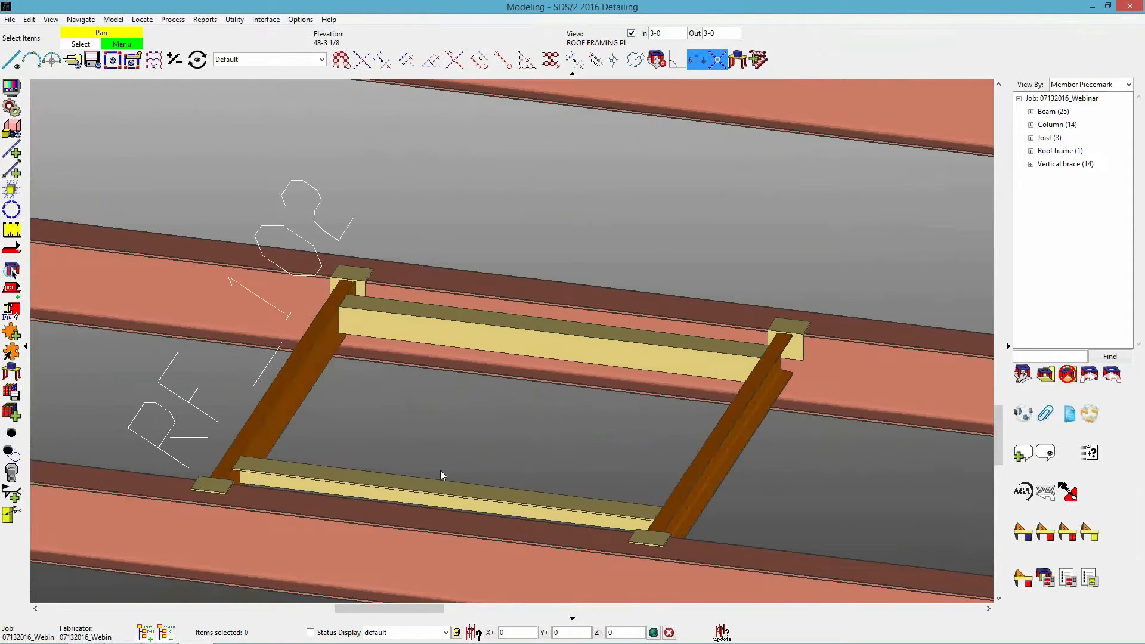
Set the roof frame's Primary 1 and Primary 2 section sizes to L4x4x1/4 and accept the edit.
{"action": "double_click", "coordinate": [584, 504]}
{"action": "left_click", "coordinate": [746, 246]}
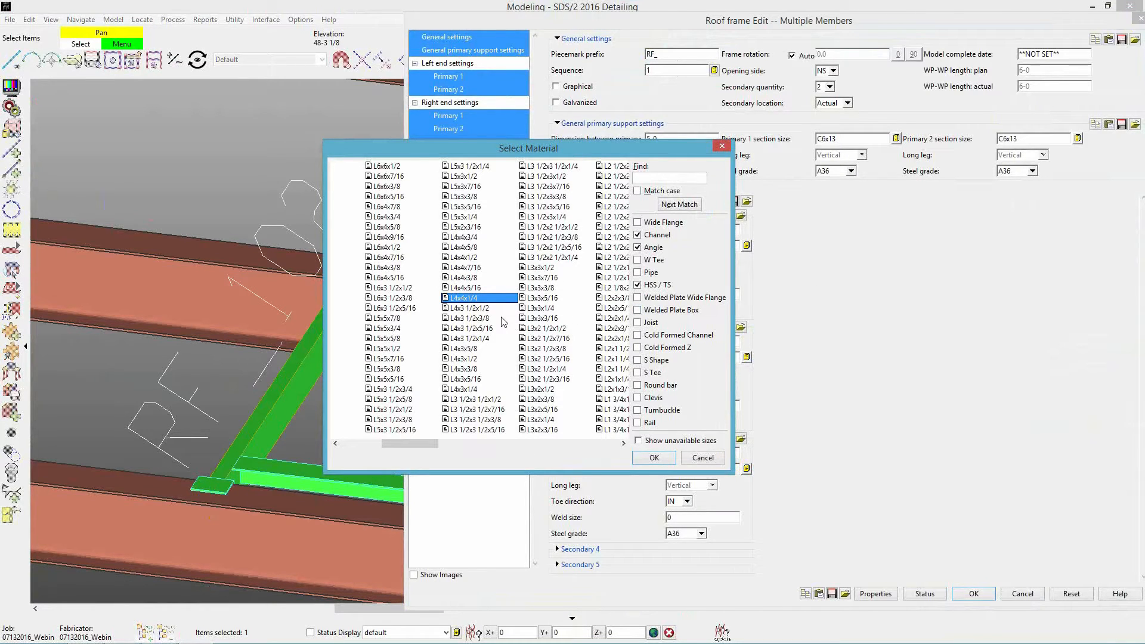
{"action": "left_click", "coordinate": [704, 458]}
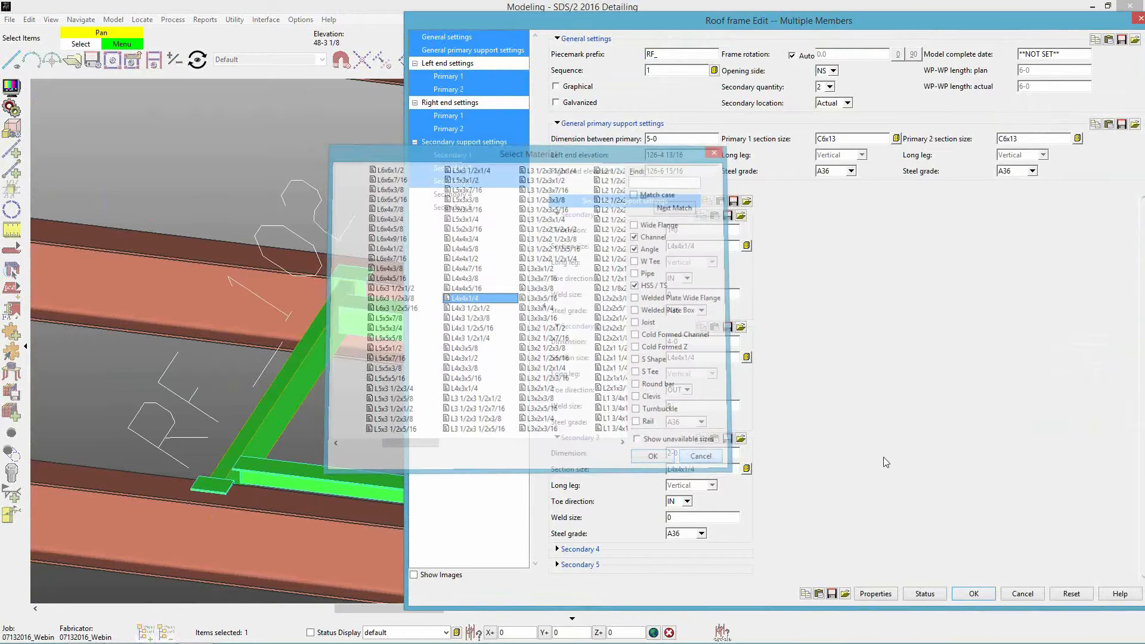
{"action": "double_click", "coordinate": [857, 138]}
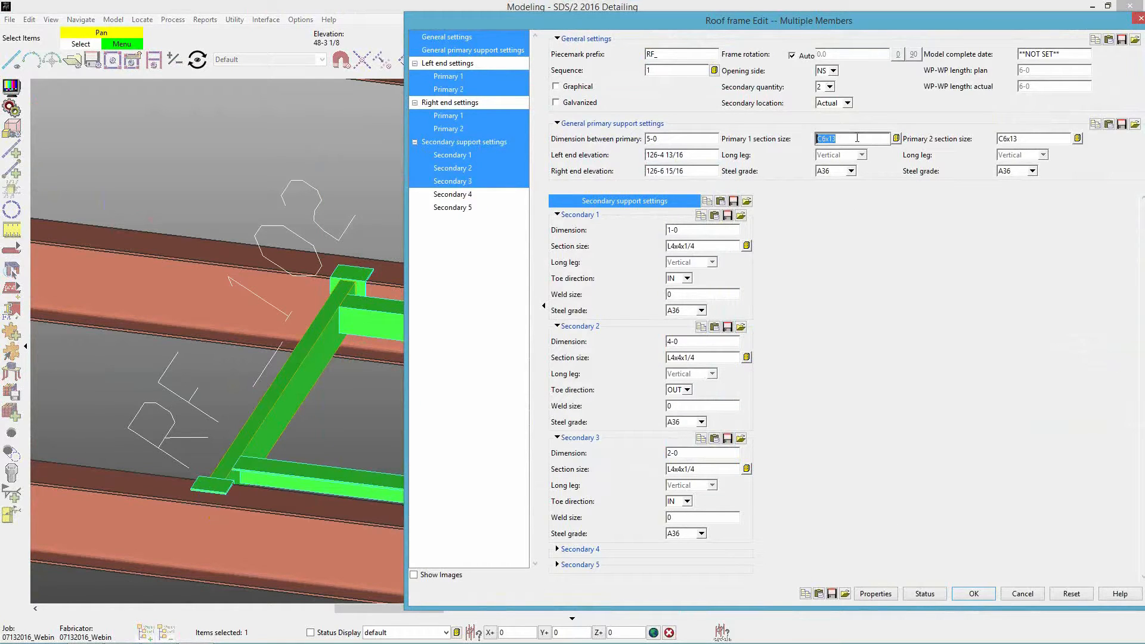
{"action": "type", "text": "L4x4x1/4"}
{"action": "double_click", "coordinate": [1032, 140]}
{"action": "type", "text": "L4x4x1/4"}
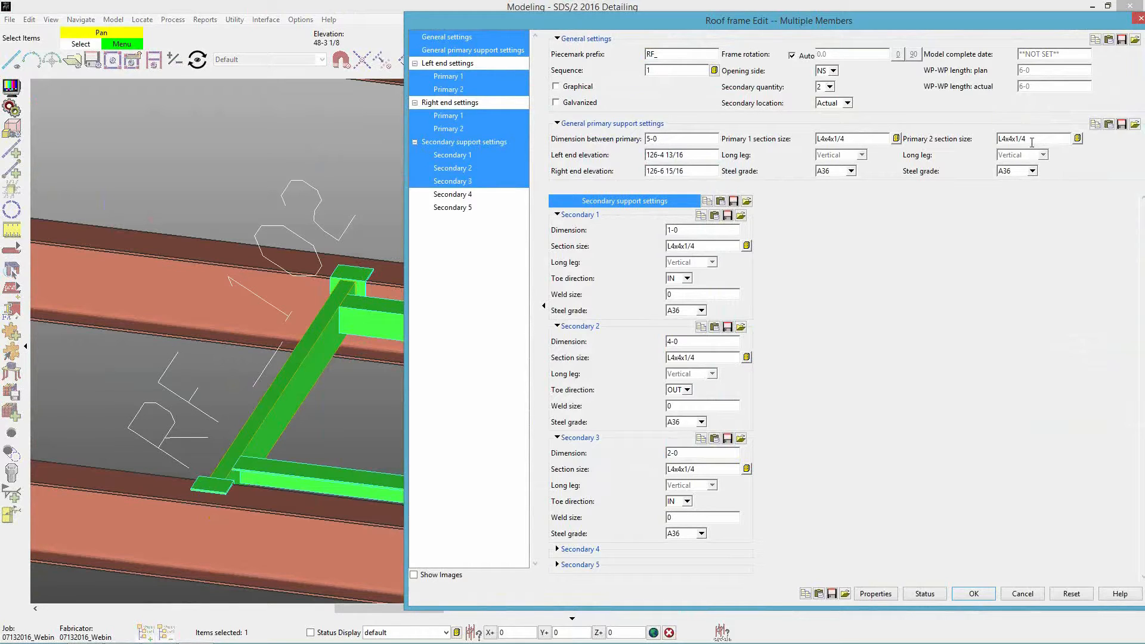
{"action": "key", "text": "Return"}
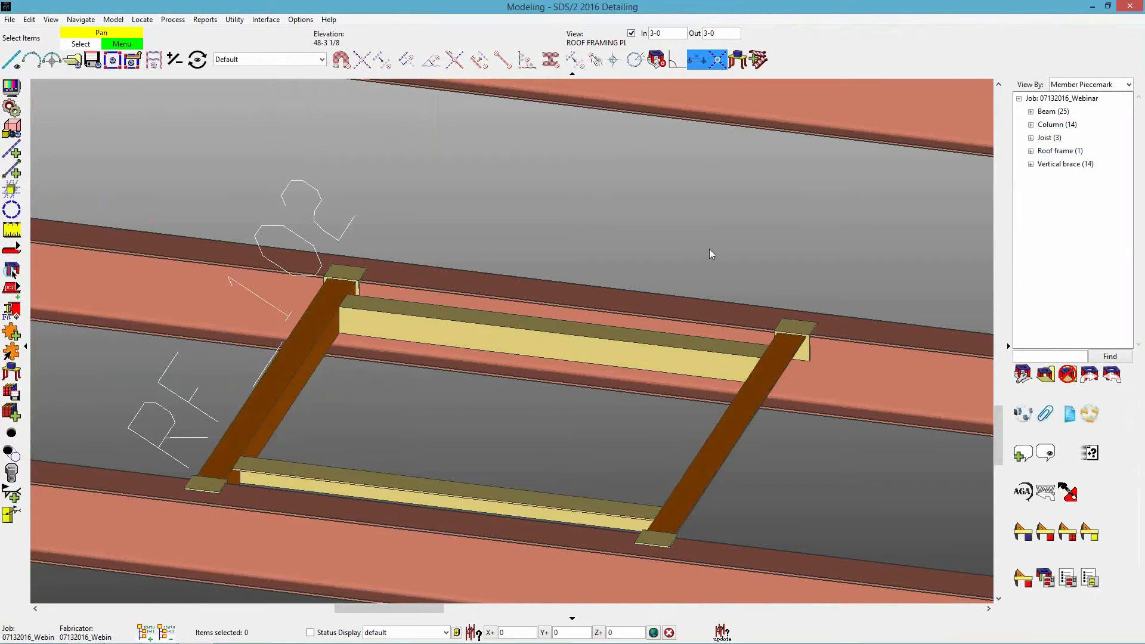
Open the roof frame for editing and show its left and right end settings instead of the secondary support settings.
{"action": "middle_click_drag", "start_coordinate": [687, 515], "coordinate": [688, 486], "text": "shift"}
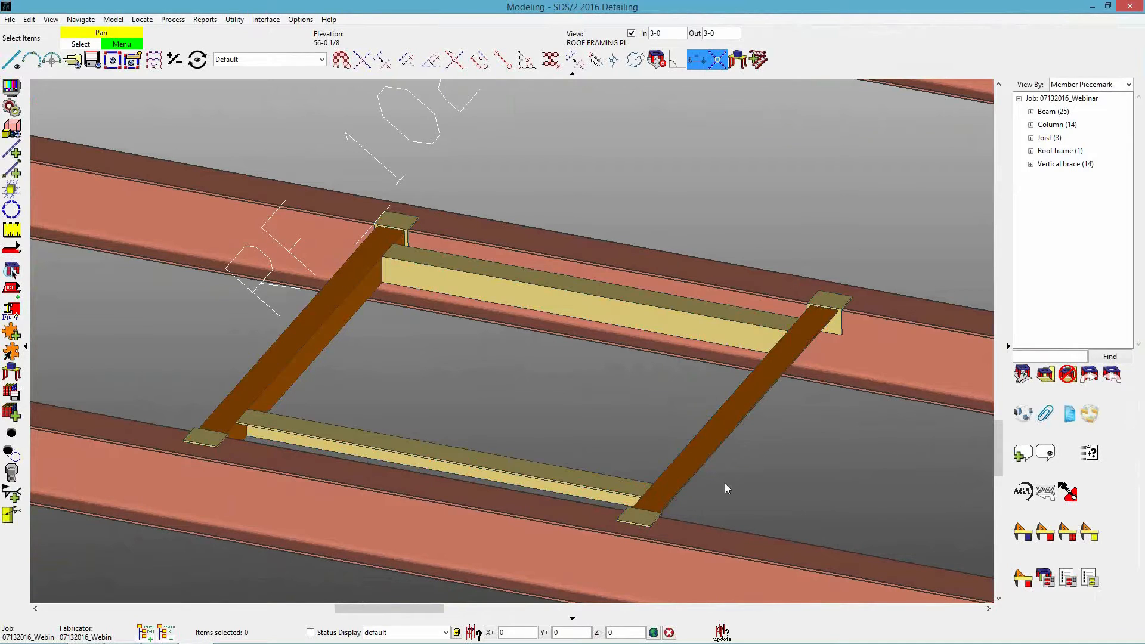
{"action": "middle_click_drag", "start_coordinate": [726, 484], "coordinate": [725, 465], "text": "shift"}
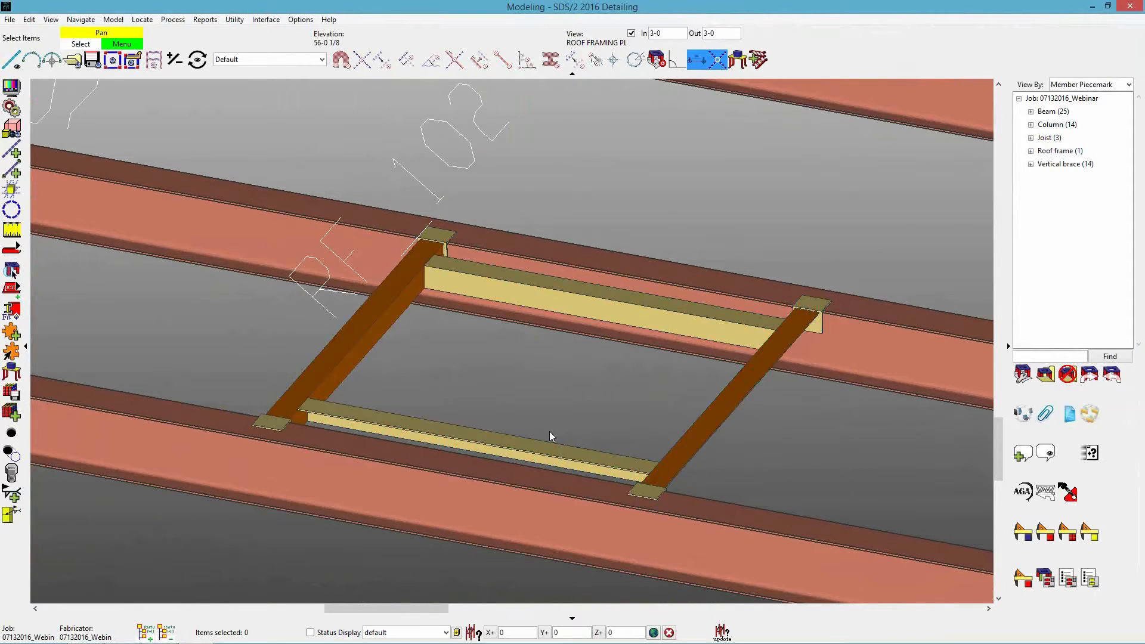
{"action": "scroll", "coordinate": [542, 421], "scroll_direction": "down", "scroll_amount": 1}
{"action": "middle_click_drag", "start_coordinate": [474, 425], "coordinate": [468, 434], "text": "shift"}
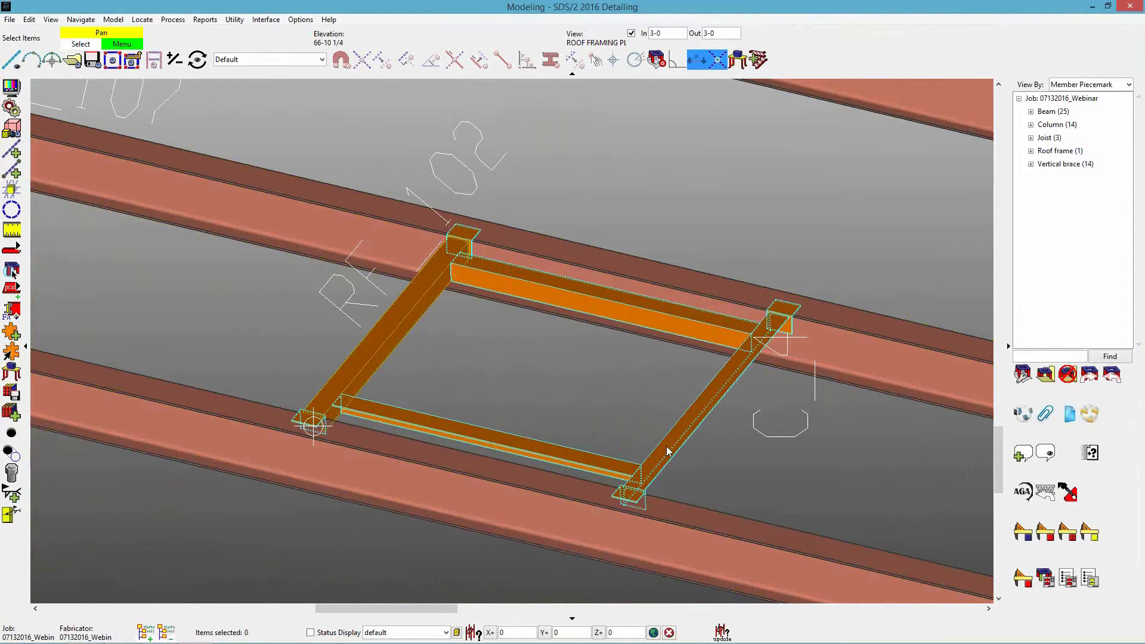
{"action": "double_click", "coordinate": [832, 475]}
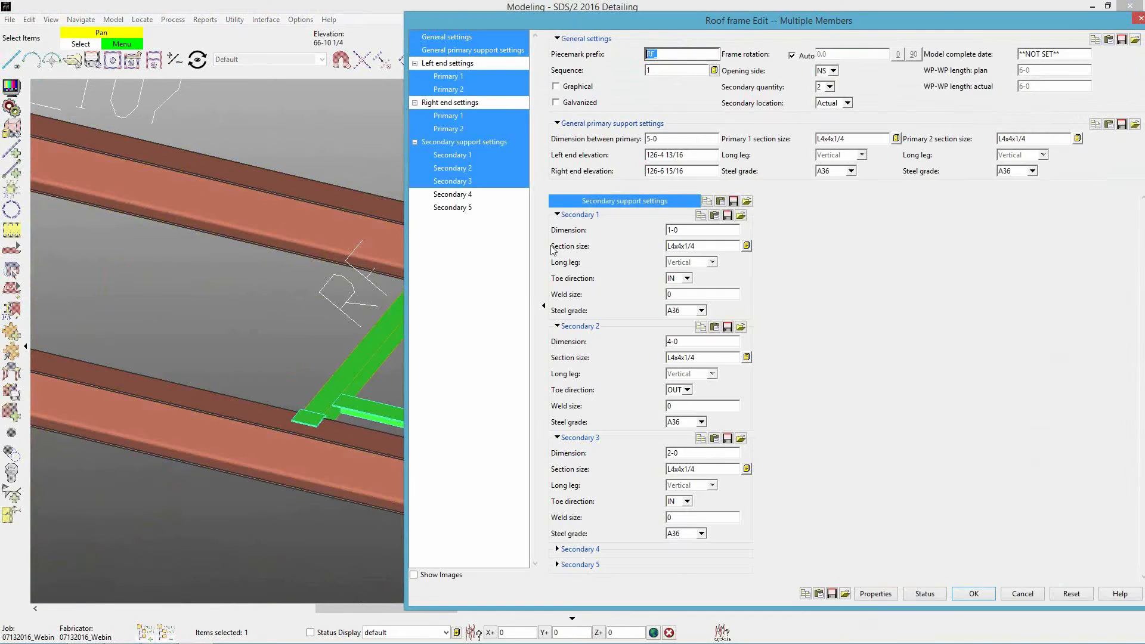
{"action": "left_click", "coordinate": [469, 142]}
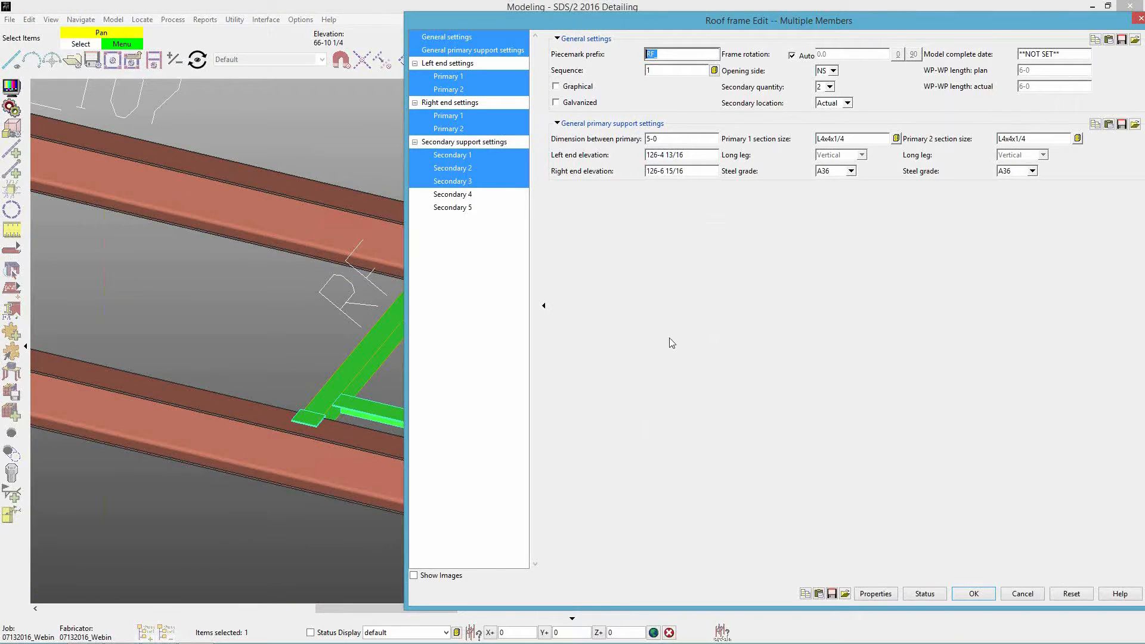
{"action": "left_click", "coordinate": [438, 103]}
{"action": "left_click", "coordinate": [438, 64]}
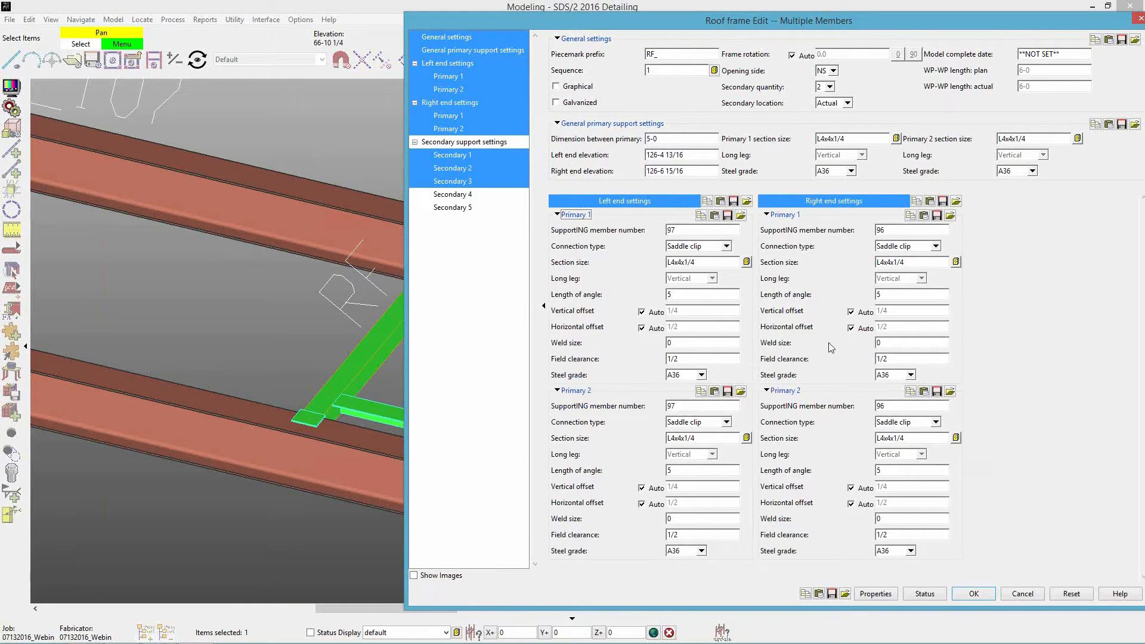
{"action": "left_click_drag", "start_coordinate": [679, 26], "coordinate": [546, 23]}
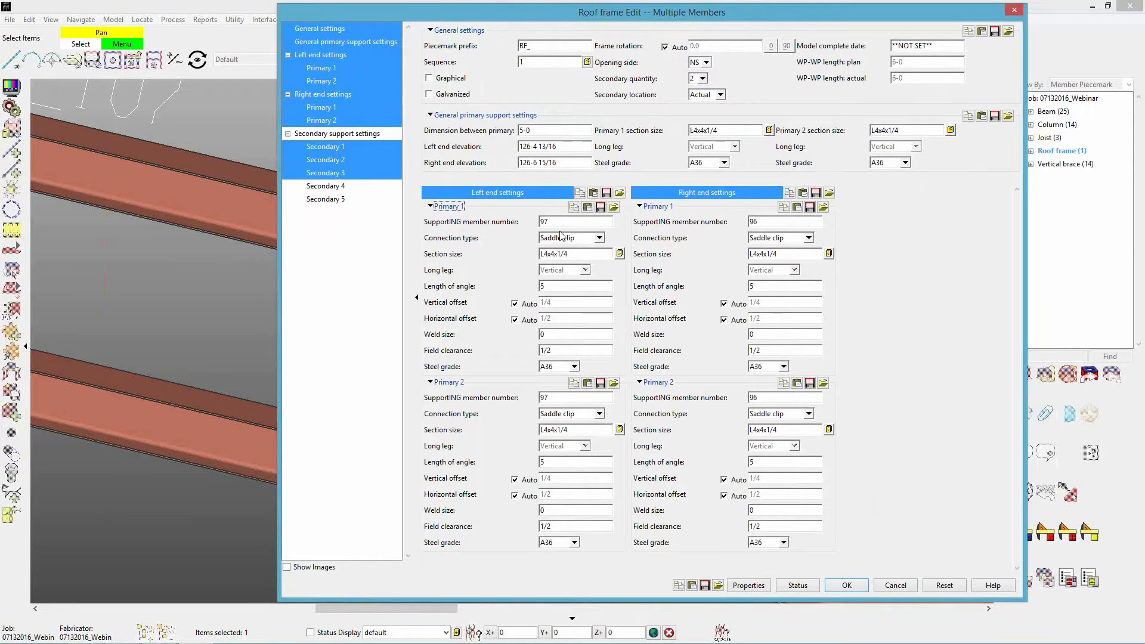
Check the connection types for Primary 1's left end, set its length of angle to 1-0, and accept the edit.
{"action": "left_click", "coordinate": [577, 239]}
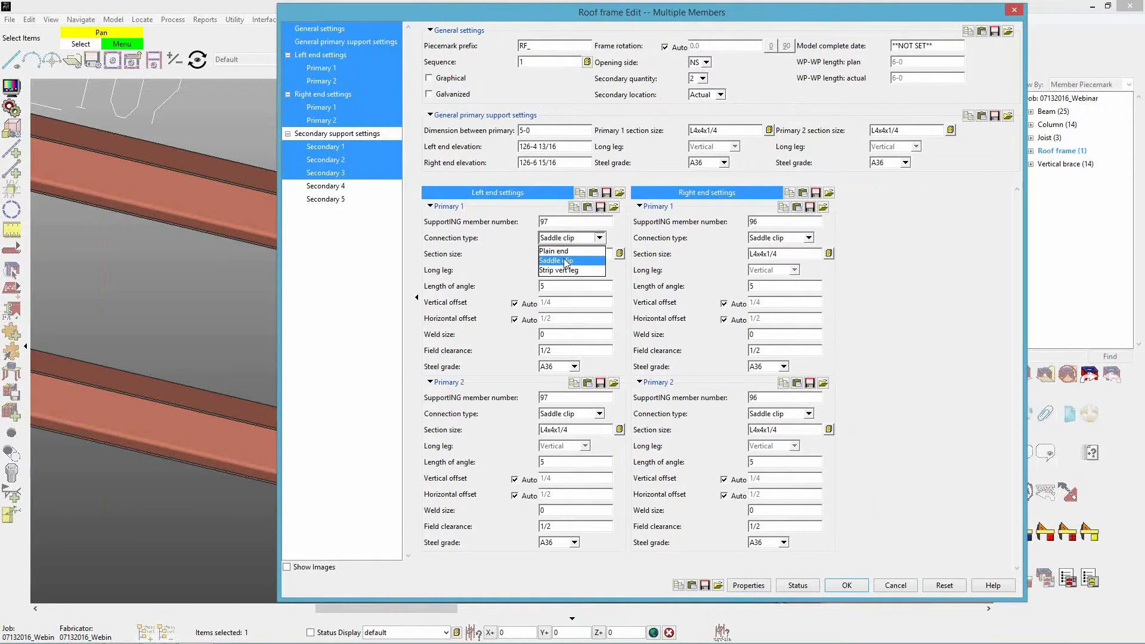
{"action": "left_click", "coordinate": [581, 241]}
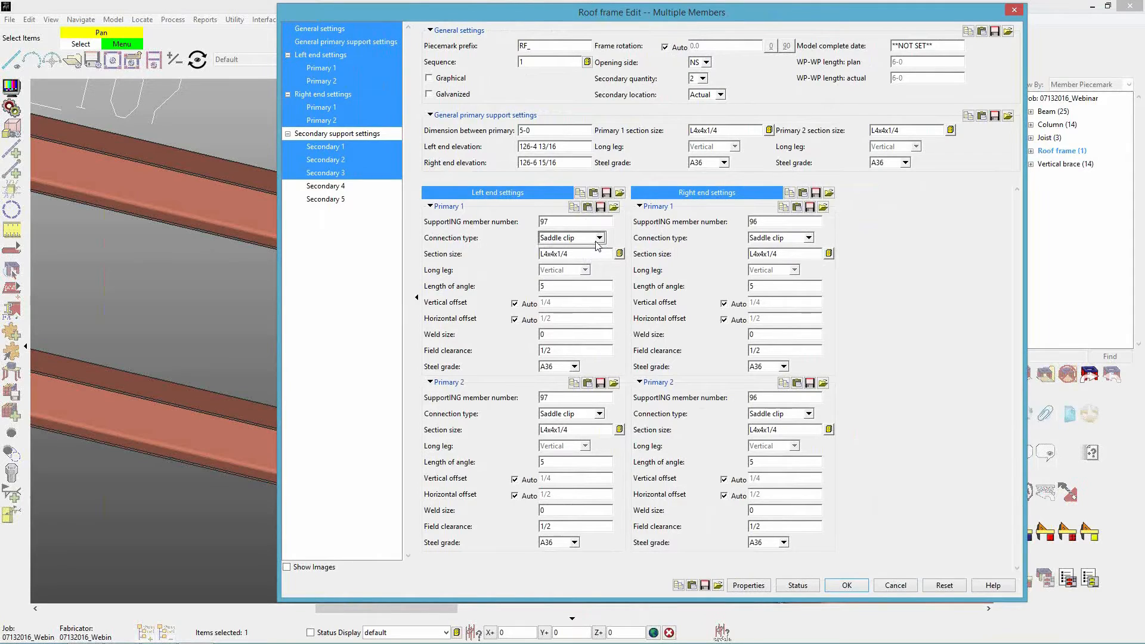
{"action": "left_click", "coordinate": [609, 253]}
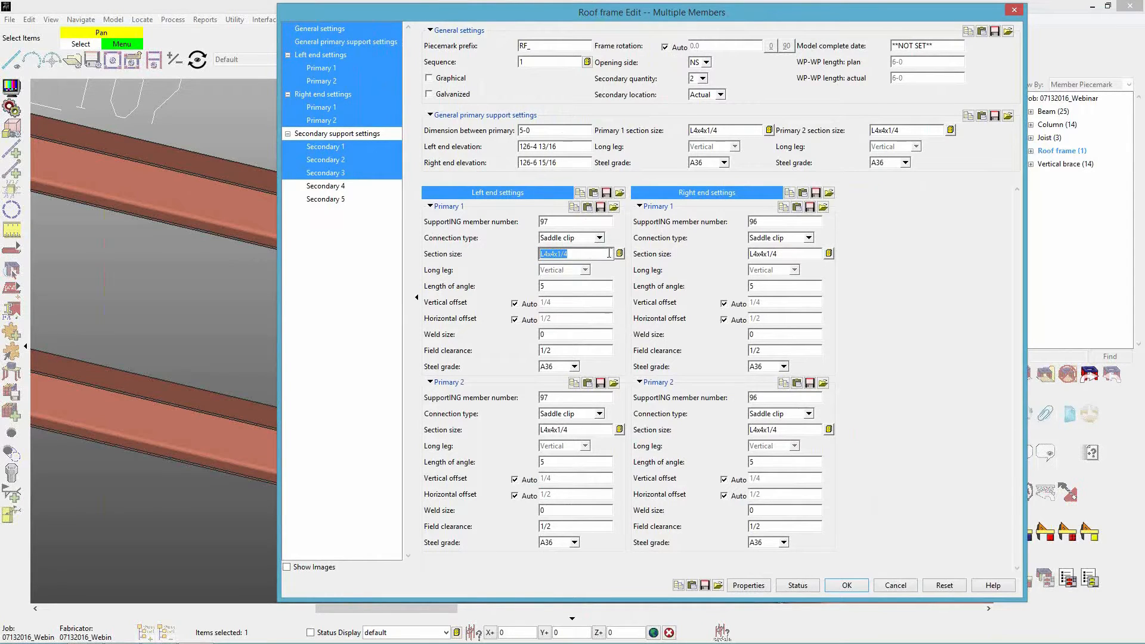
{"action": "left_click", "coordinate": [608, 253]}
{"action": "left_click", "coordinate": [574, 291]}
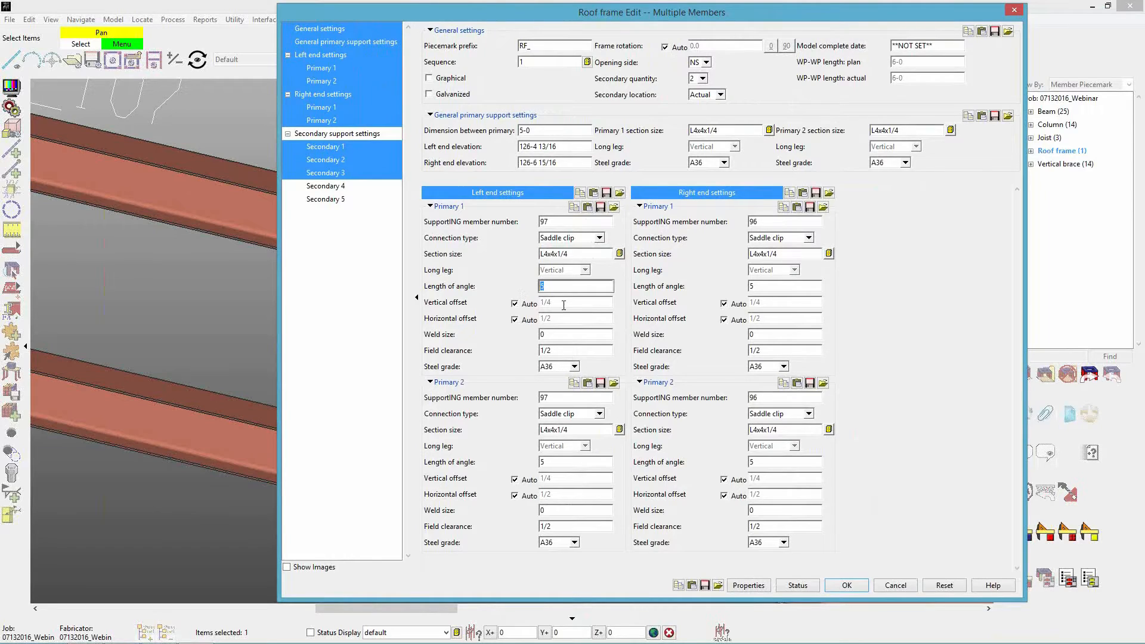
{"action": "type", "text": "1-0"}
{"action": "key", "text": "Tab"}
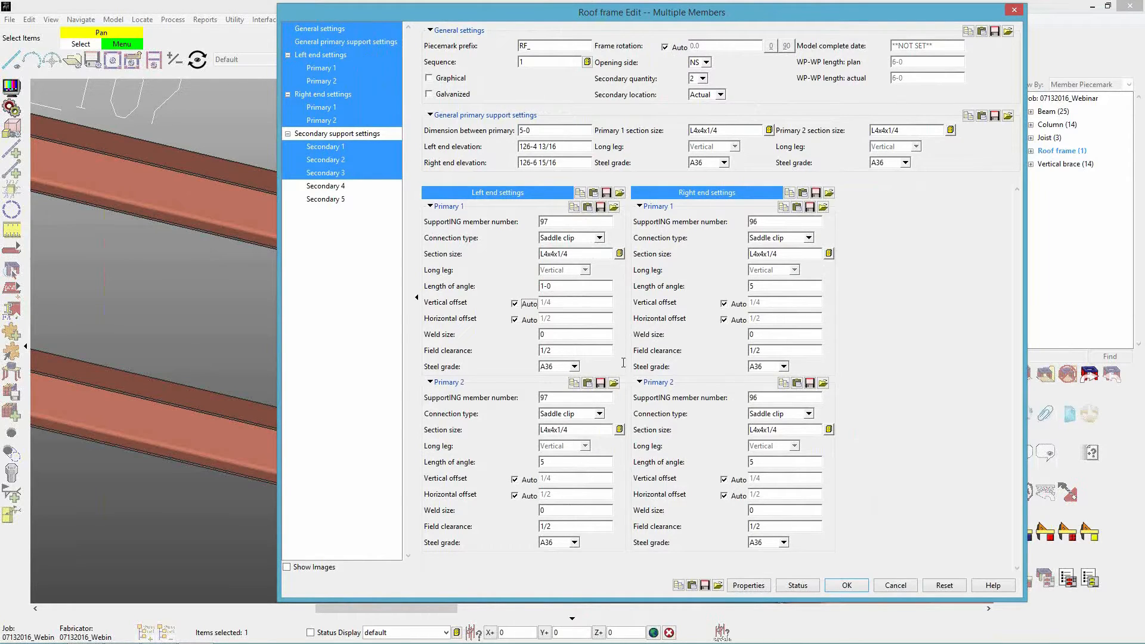
{"action": "left_click", "coordinate": [848, 590]}
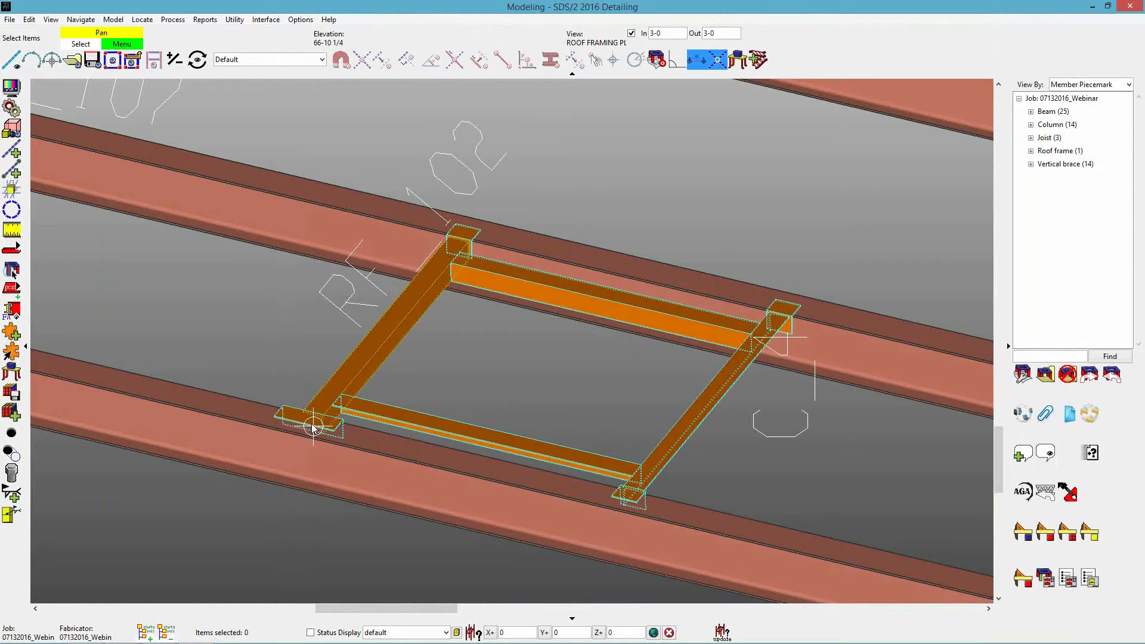
Override the automatic horizontal offset of the left-end saddle clip on Primary 1 with 0 and accept the edit.
{"action": "scroll", "coordinate": [312, 428], "scroll_direction": "up", "scroll_amount": 5}
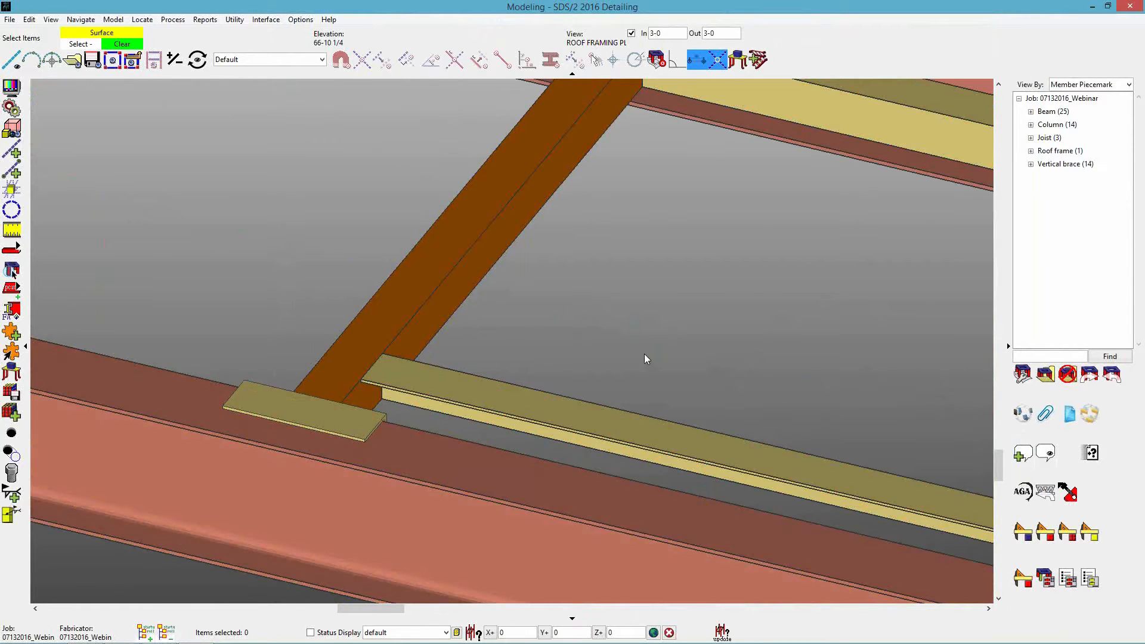
{"action": "key", "text": "ctrl+i"}
{"action": "scroll", "coordinate": [394, 459], "scroll_direction": "up", "scroll_amount": 9}
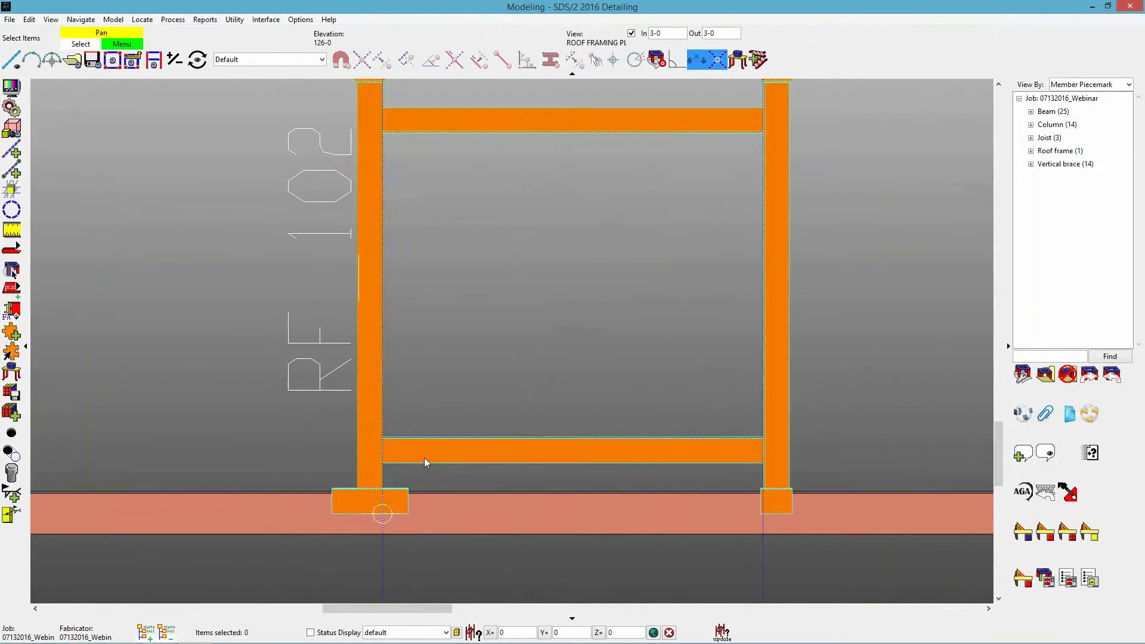
{"action": "scroll", "coordinate": [470, 399], "scroll_direction": "down", "scroll_amount": 3}
{"action": "scroll", "coordinate": [470, 399], "scroll_direction": "up", "scroll_amount": 3}
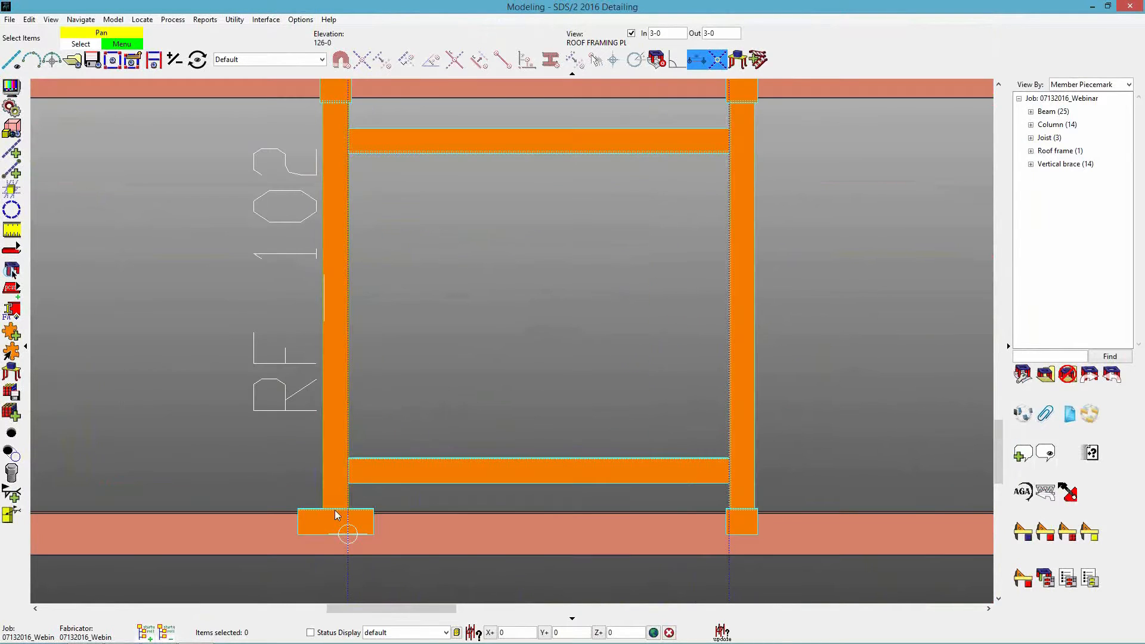
{"action": "double_click", "coordinate": [339, 473]}
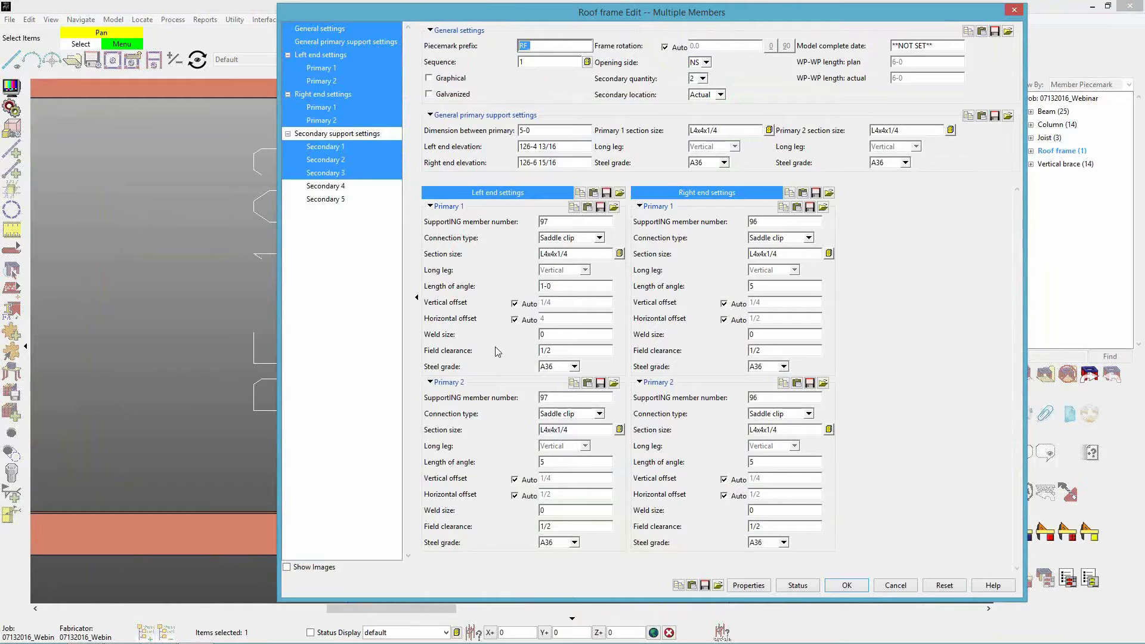
{"action": "left_click", "coordinate": [530, 321]}
{"action": "left_click", "coordinate": [565, 319]}
{"action": "type", "text": "0"}
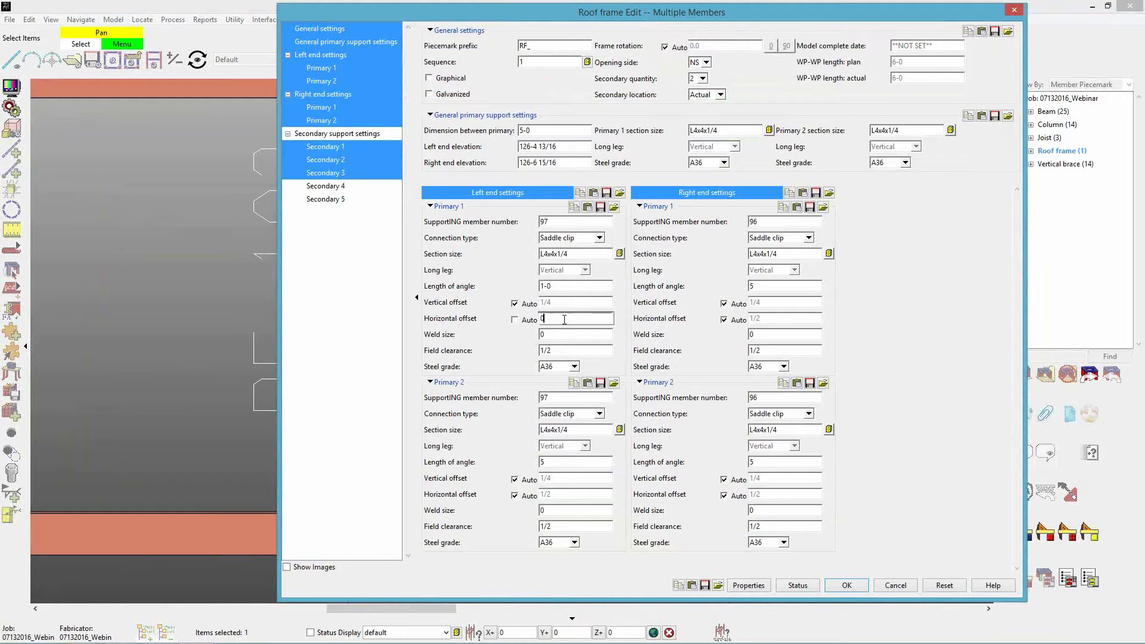
{"action": "left_click", "coordinate": [834, 588]}
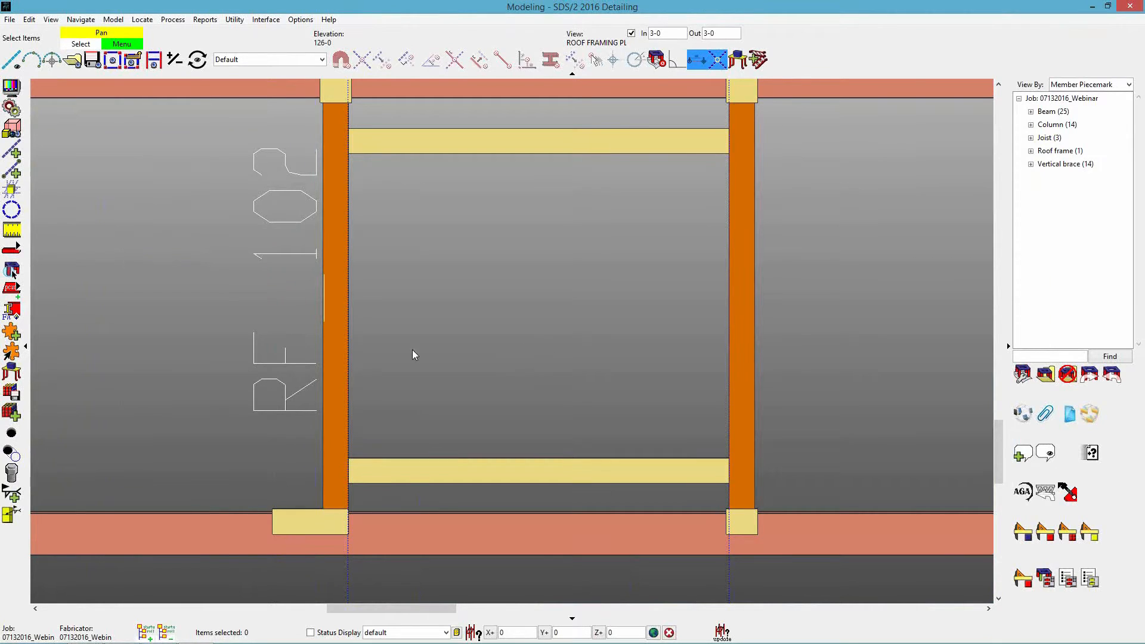
Set the horizontal offset of Primary 1's left-end saddle clip to 1-0, accept the edit and deselect the frame.
{"action": "double_click", "coordinate": [335, 388]}
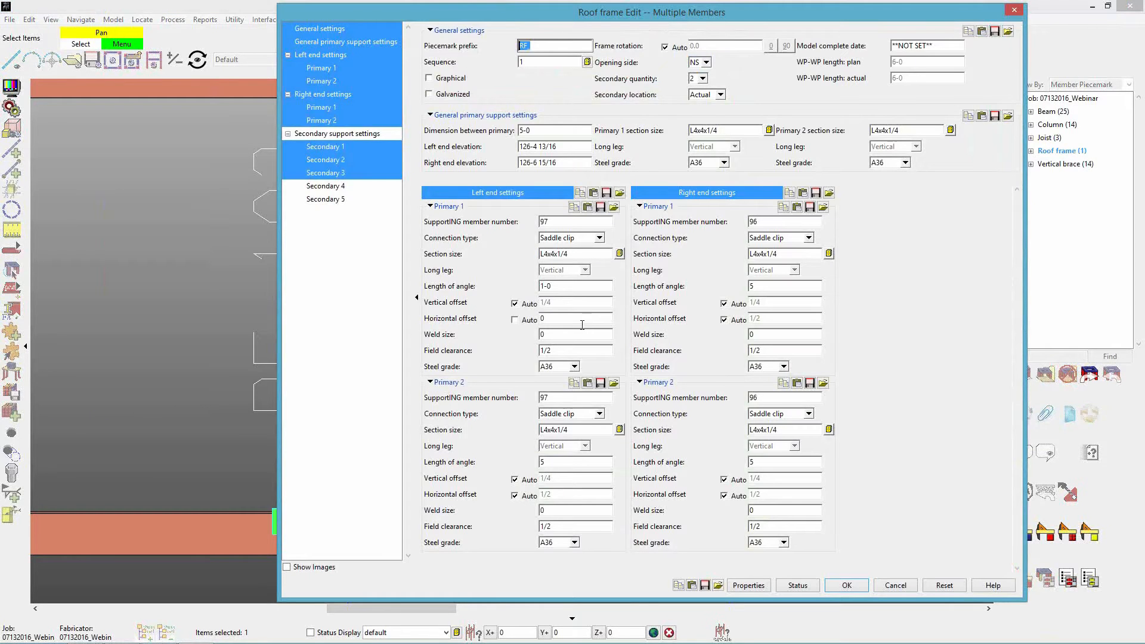
{"action": "double_click", "coordinate": [555, 323]}
{"action": "type", "text": "1-0"}
{"action": "key", "text": "Return"}
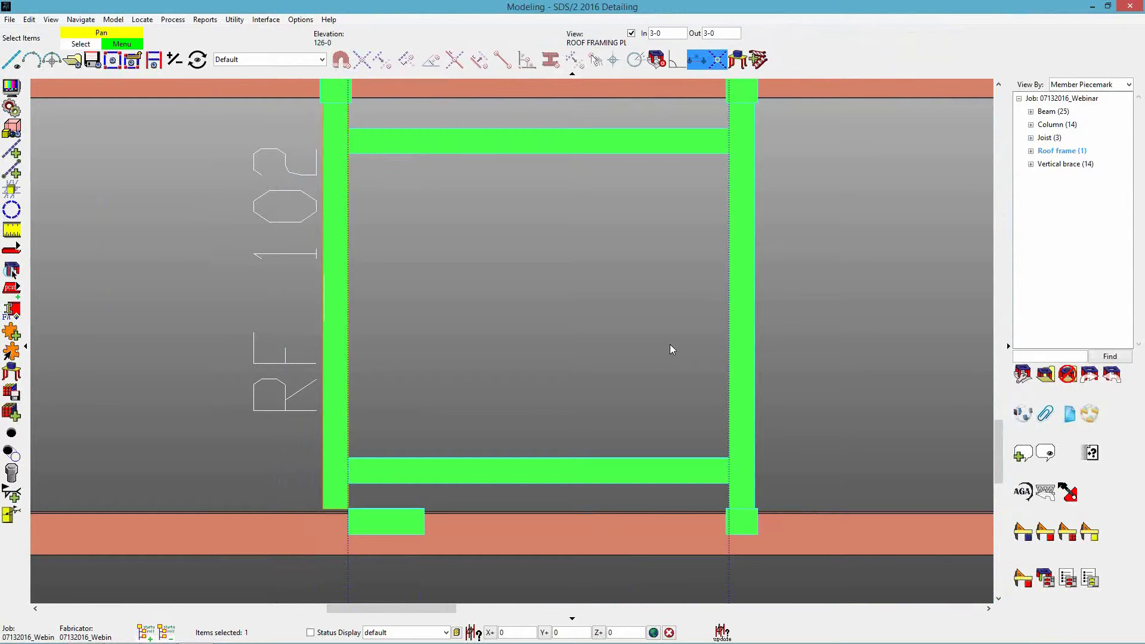
{"action": "left_click", "coordinate": [670, 345]}
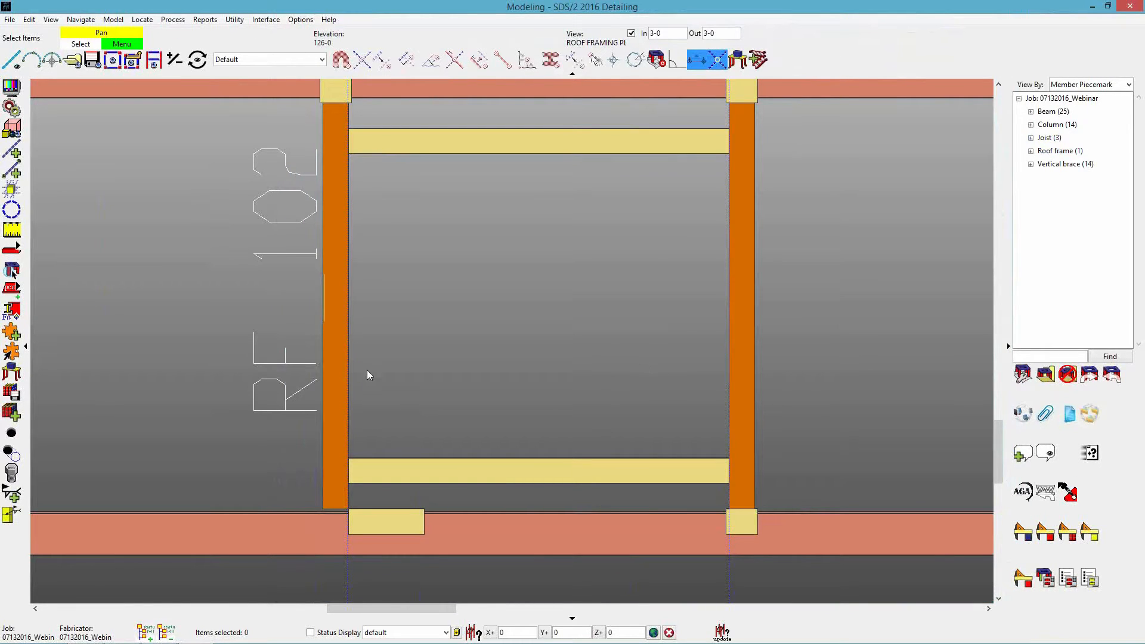
Set Primary 1's left-end length of angle to 5, restore its automatic horizontal offset, accept the edit and deselect the frame.
{"action": "double_click", "coordinate": [485, 379]}
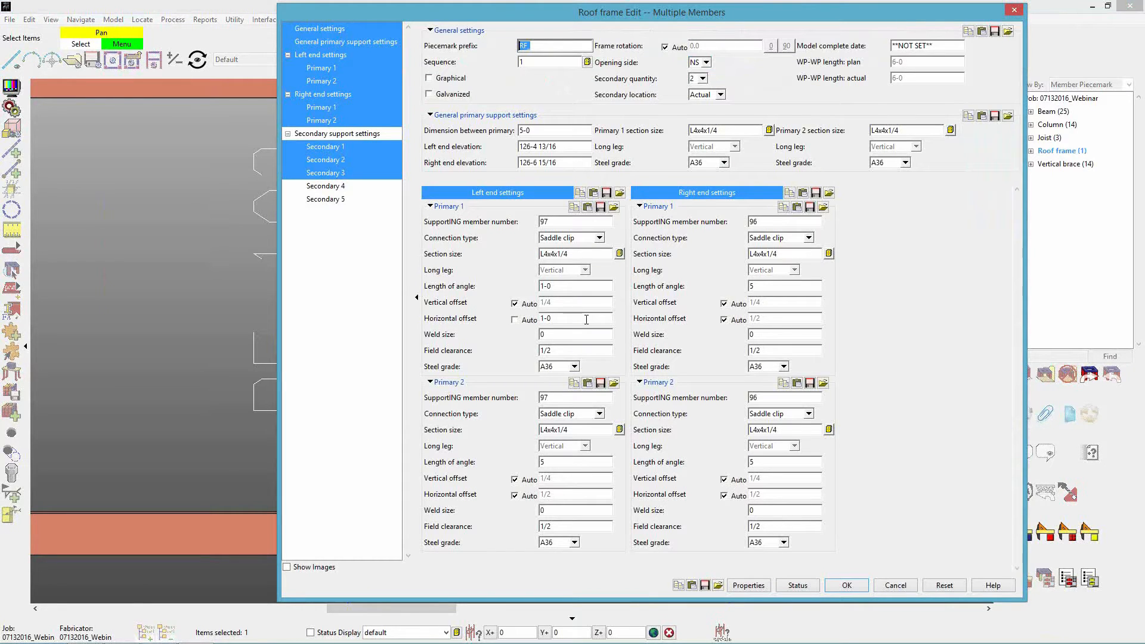
{"action": "double_click", "coordinate": [564, 290]}
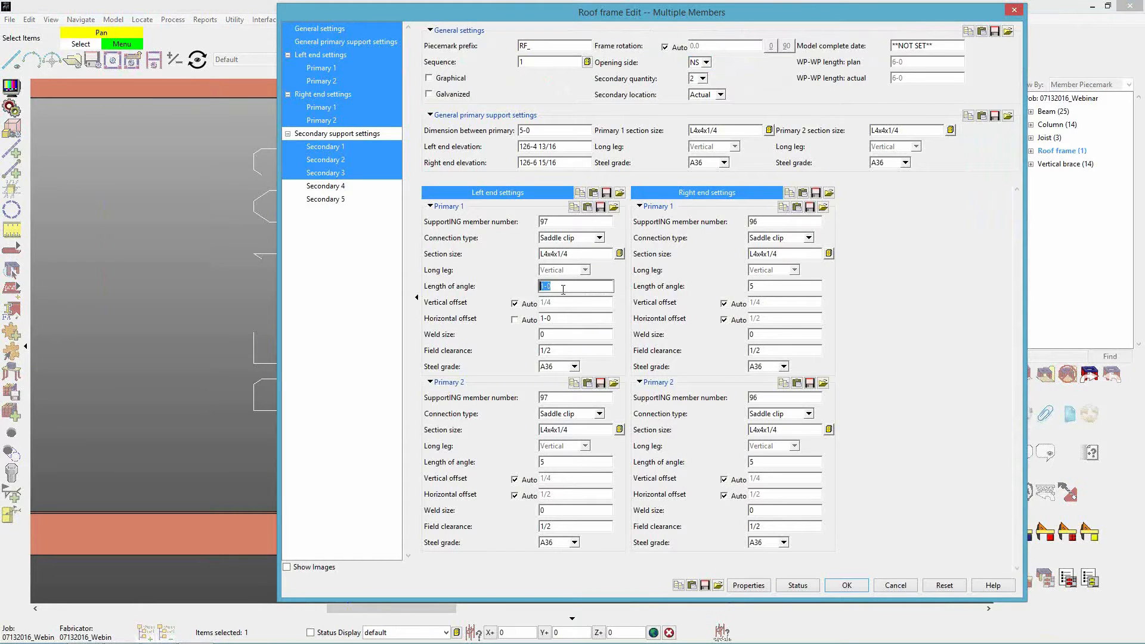
{"action": "type", "text": "5"}
{"action": "double_click", "coordinate": [560, 320]}
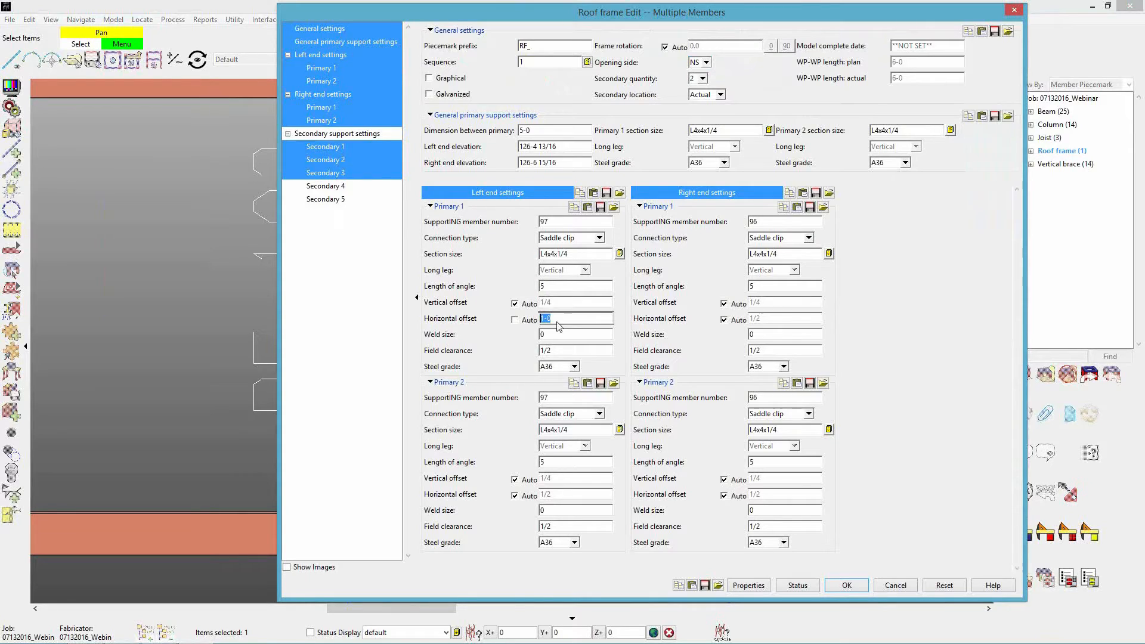
{"action": "left_click", "coordinate": [529, 321]}
{"action": "left_click", "coordinate": [847, 585]}
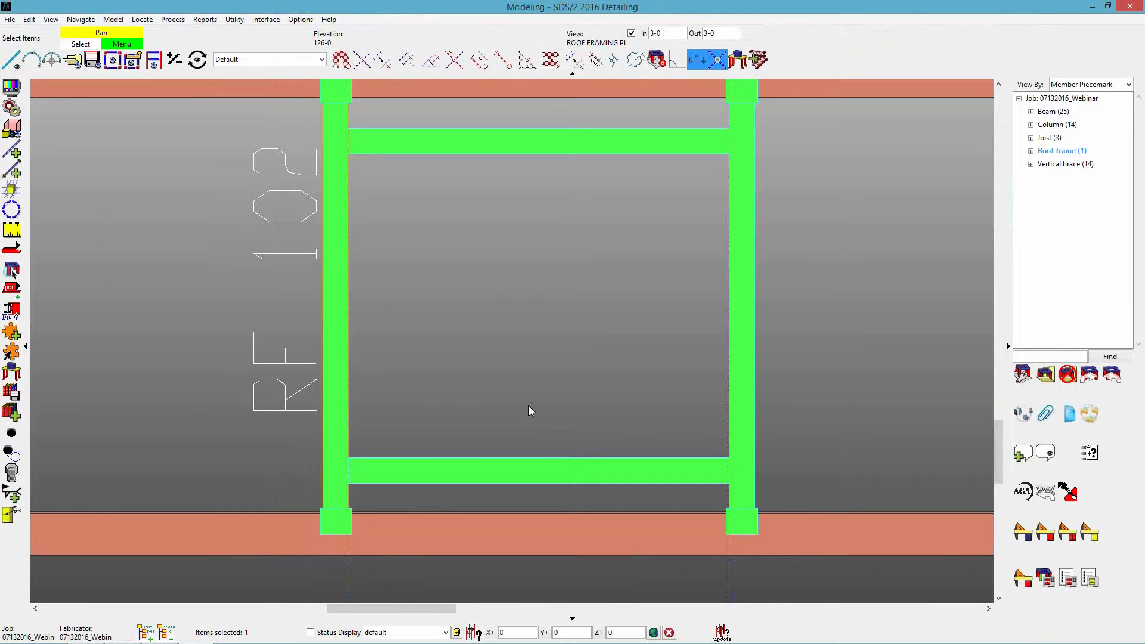
{"action": "left_click", "coordinate": [529, 405]}
Display a surface view along the side of Primary 2 at its left-end saddle clip.
{"action": "mouse_move", "coordinate": [560, 469]}
{"action": "middle_mouse_down", "text": "shift"}
{"action": "mouse_move", "coordinate": [456, 390]}
{"action": "mouse_move", "coordinate": [393, 284]}
{"action": "middle_mouse_up", "text": "shift"}
{"action": "scroll", "coordinate": [623, 556], "scroll_direction": "up", "scroll_amount": 3}
{"action": "middle_click", "coordinate": [627, 557], "text": "ctrl"}
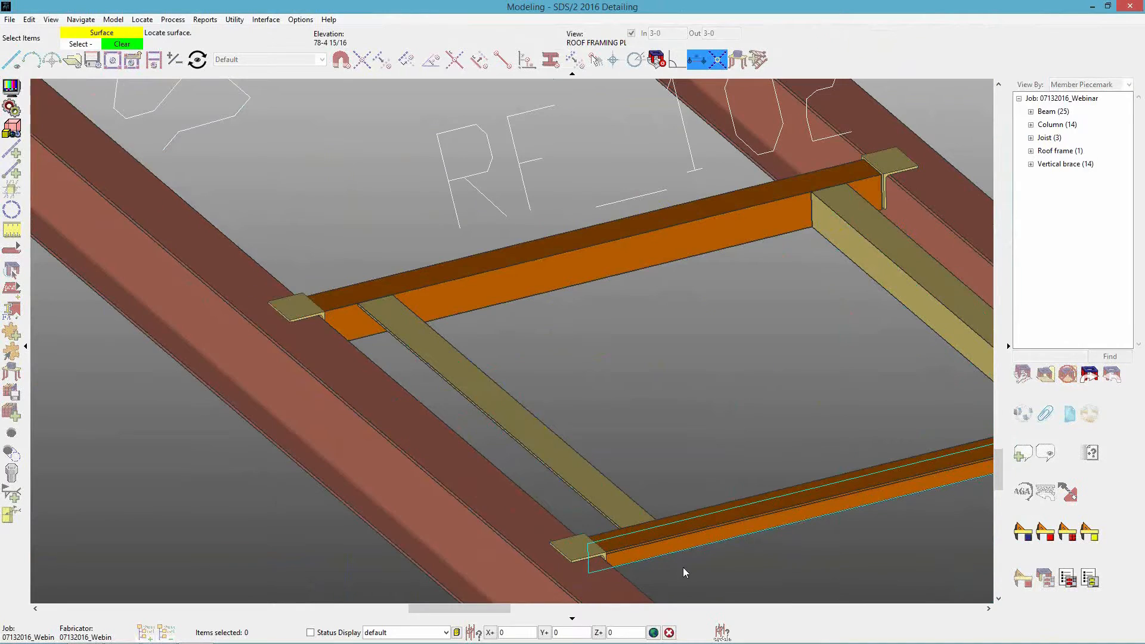
{"action": "middle_click_drag", "start_coordinate": [464, 530], "coordinate": [724, 526]}
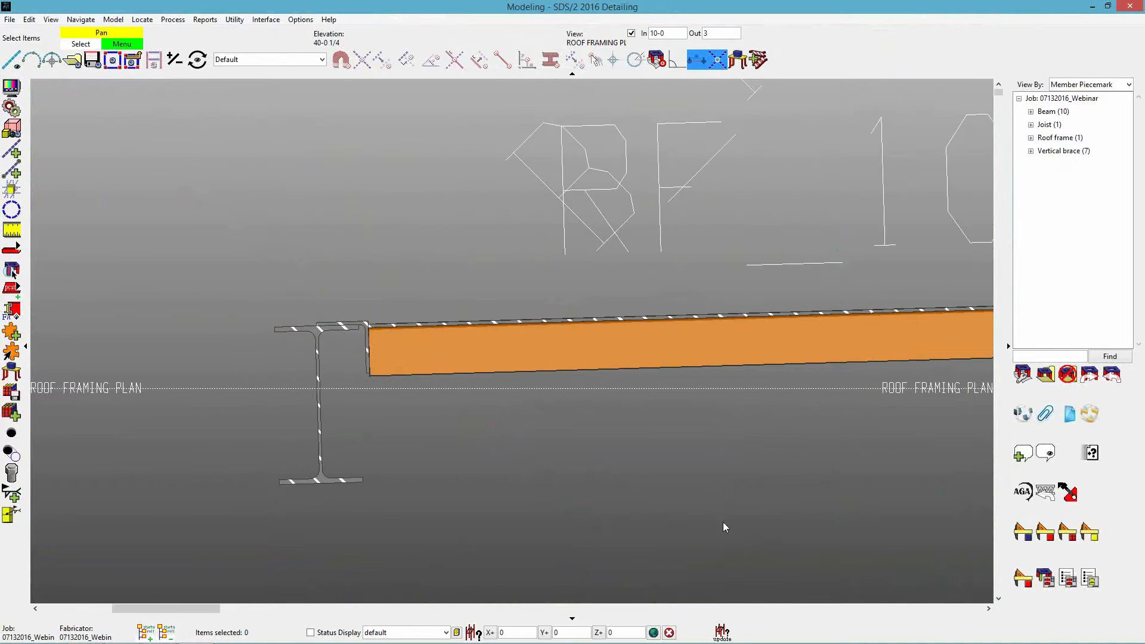
Examine how the left-end saddle clip sits against the supporting beam's flange and Primary 2.
{"action": "scroll", "coordinate": [335, 332], "scroll_direction": "up", "scroll_amount": 5}
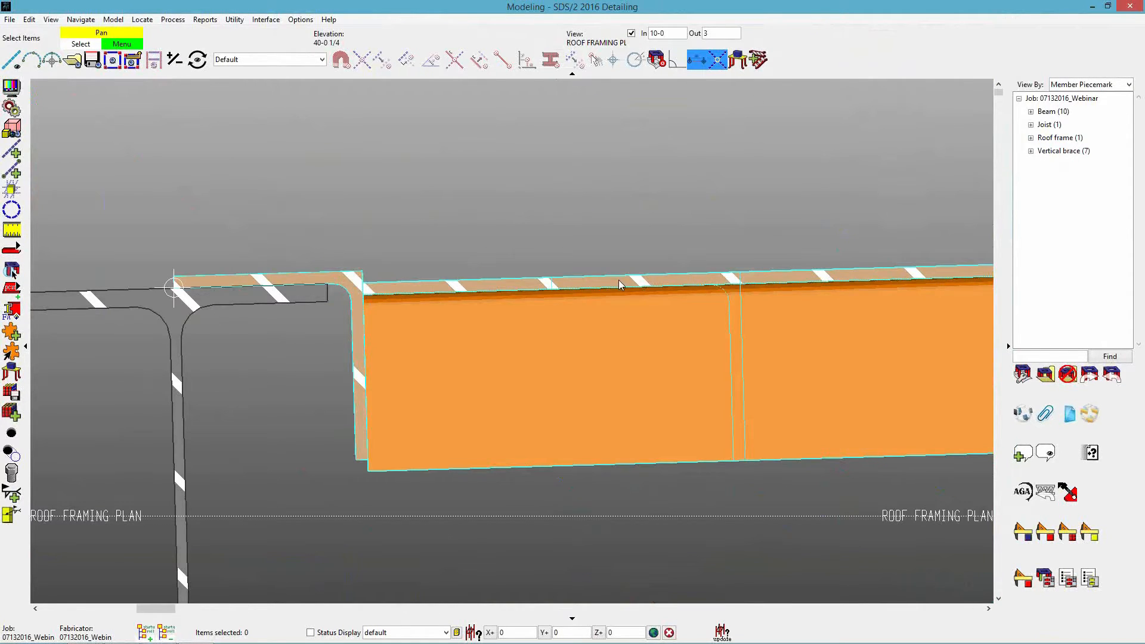
{"action": "middle_click_drag", "start_coordinate": [307, 319], "coordinate": [322, 348]}
{"action": "scroll", "coordinate": [321, 343], "scroll_direction": "up", "scroll_amount": 1}
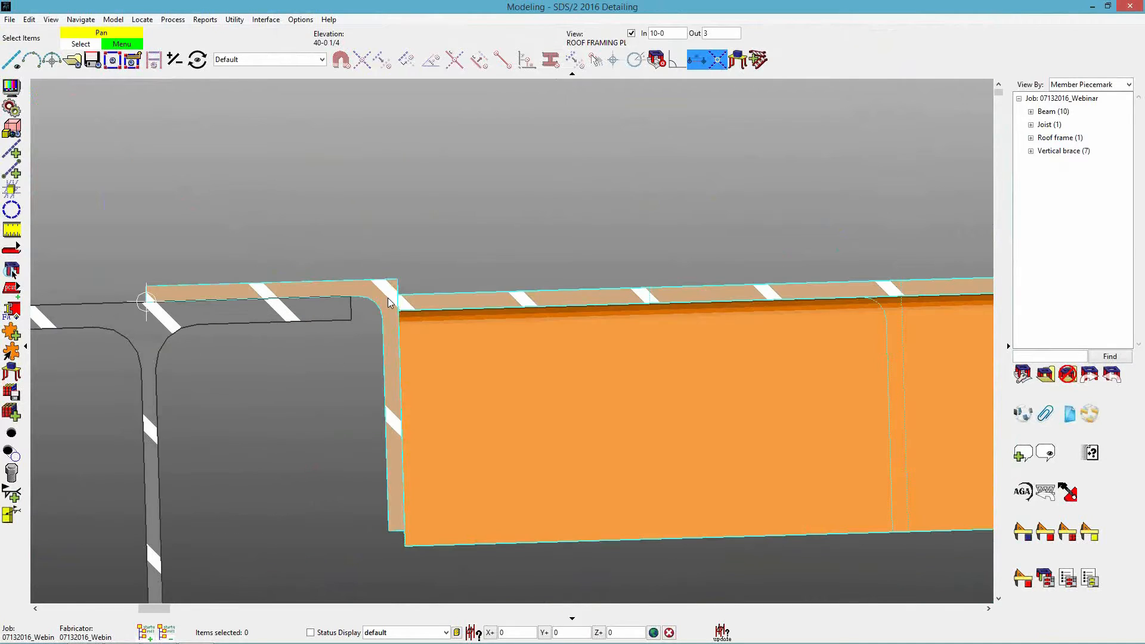
{"action": "scroll", "coordinate": [312, 315], "scroll_direction": "up", "scroll_amount": 4}
{"action": "middle_click_drag", "start_coordinate": [311, 311], "coordinate": [416, 288]}
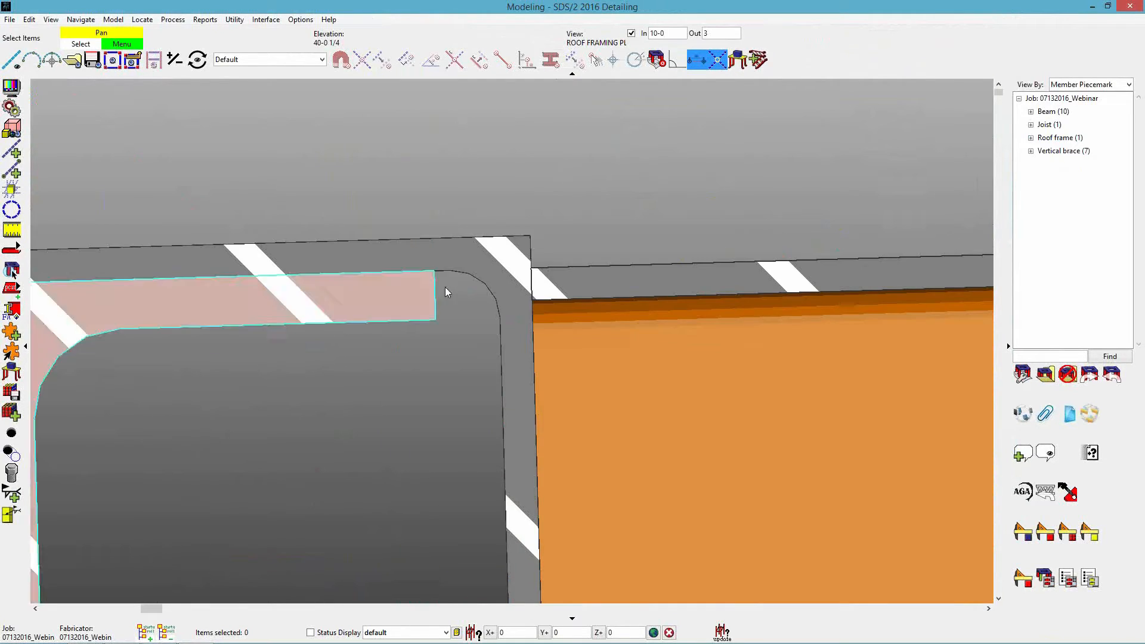
{"action": "scroll", "coordinate": [419, 288], "scroll_direction": "down", "scroll_amount": 1}
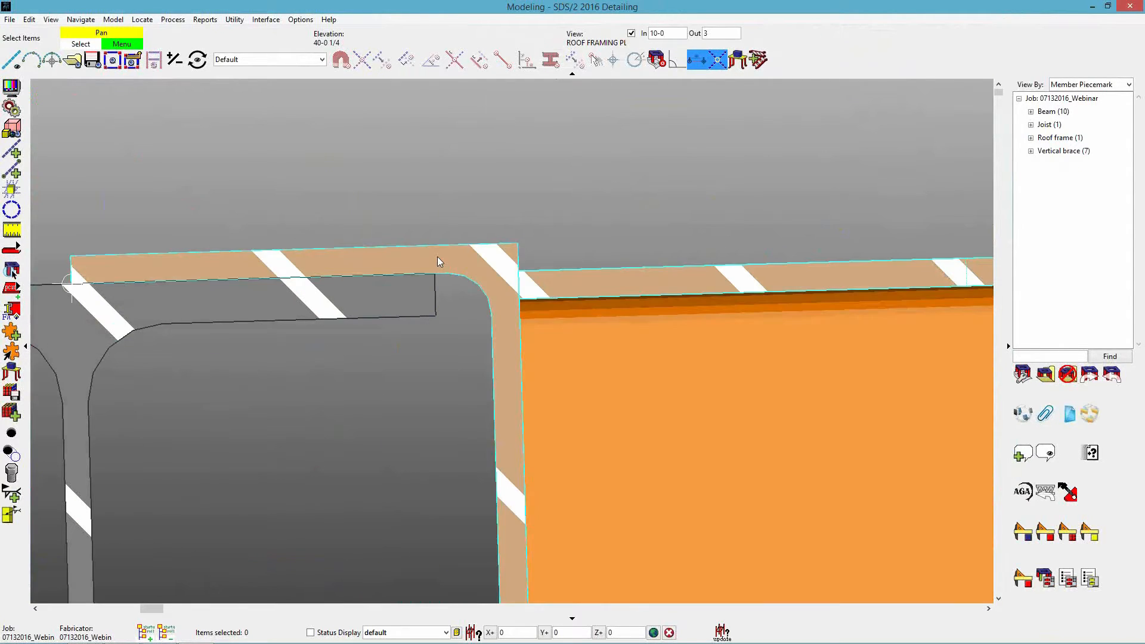
{"action": "scroll", "coordinate": [473, 199], "scroll_direction": "down", "scroll_amount": 2}
{"action": "scroll", "coordinate": [478, 223], "scroll_direction": "up", "scroll_amount": 1}
Override the automatic vertical offset of Primary 2's left-end saddle clip with 1/2 and accept the edit.
{"action": "left_click", "coordinate": [477, 223]}
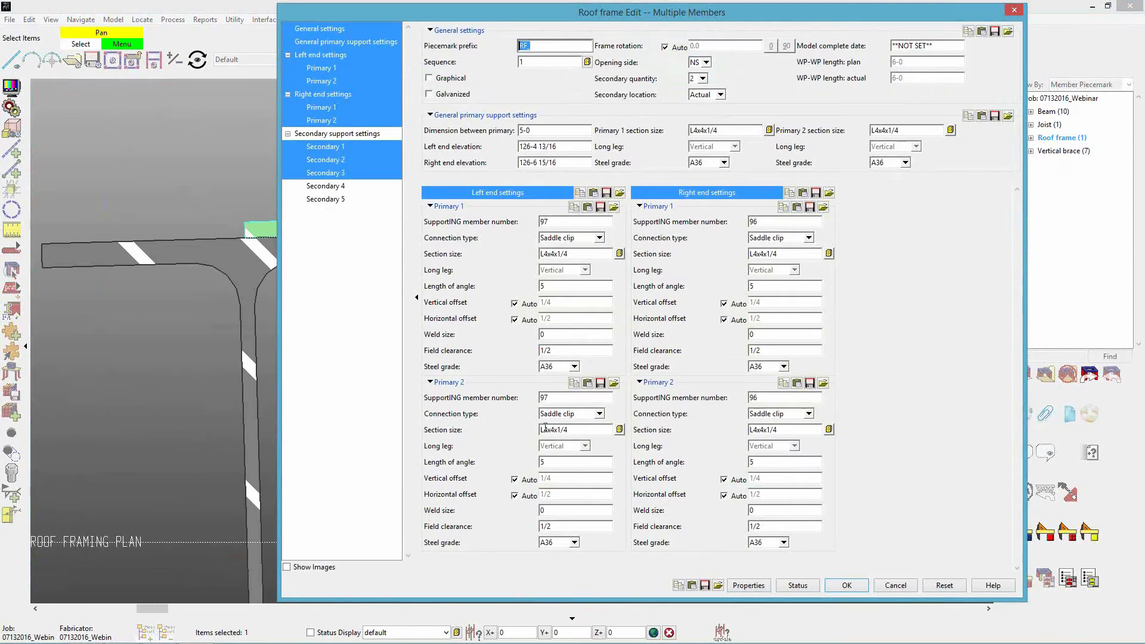
{"action": "left_click", "coordinate": [525, 482]}
{"action": "key", "text": "Tab"}
{"action": "type", "text": "1/2"}
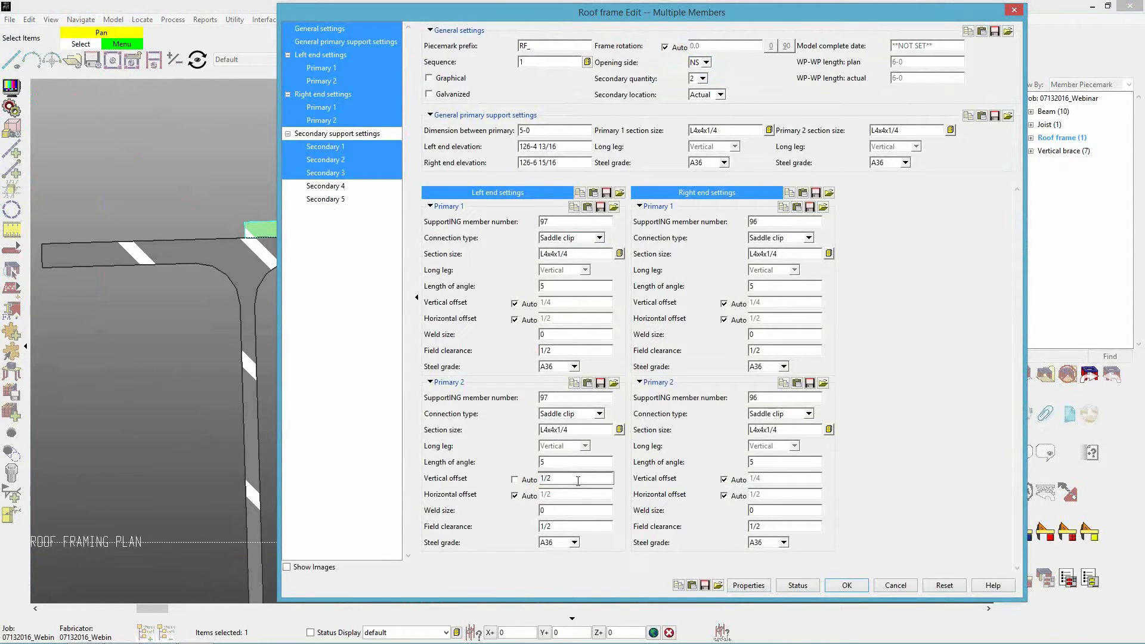
{"action": "key", "text": "shift+Tab"}
{"action": "key", "text": "Return"}
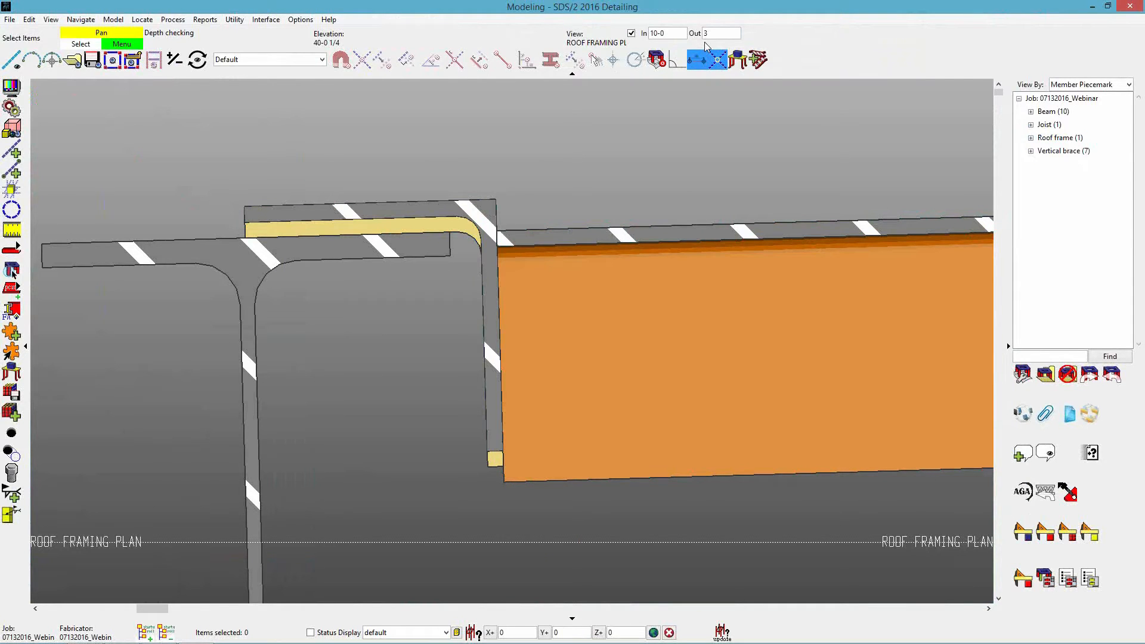
Set the view's In depth to 2-6 and inspect the saddle clip's vertical gap above the beam flange.
{"action": "key", "text": "shift+Tab"}
{"action": "type", "text": "2-6"}
{"action": "key", "text": "Tab"}
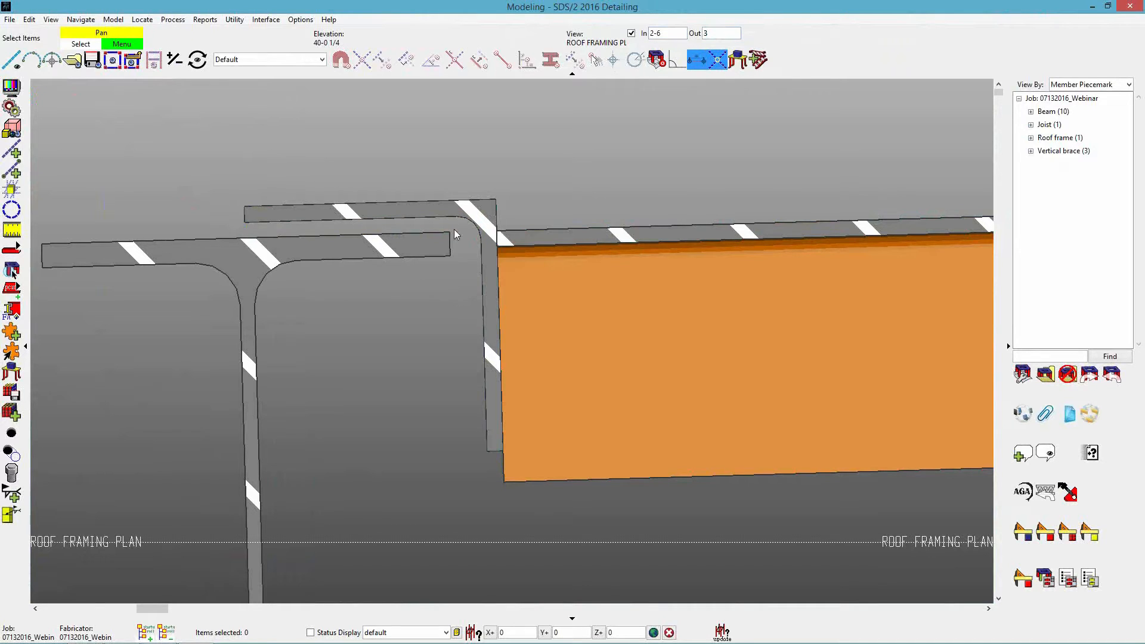
{"action": "scroll", "coordinate": [336, 231], "scroll_direction": "up", "scroll_amount": 2}
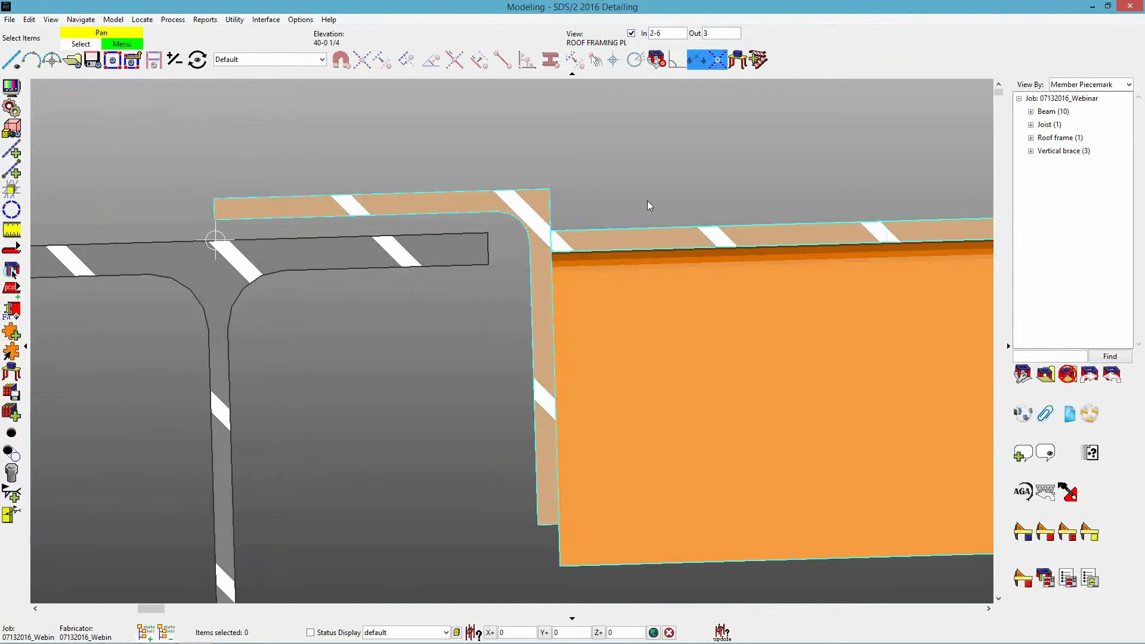
{"action": "middle_click_drag", "start_coordinate": [623, 225], "coordinate": [597, 213]}
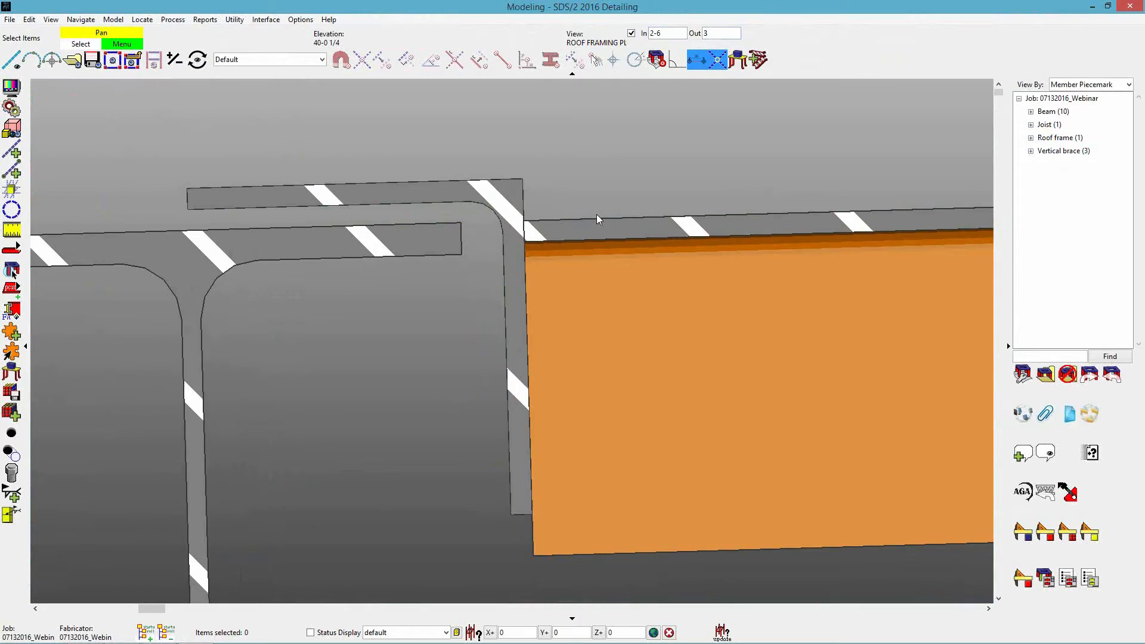
{"action": "scroll", "coordinate": [597, 214], "scroll_direction": "down", "scroll_amount": 1}
Restore the automatic vertical offset on Primary 2's left end, set its field clearance to 3/4 and accept the edit.
{"action": "double_click", "coordinate": [561, 248]}
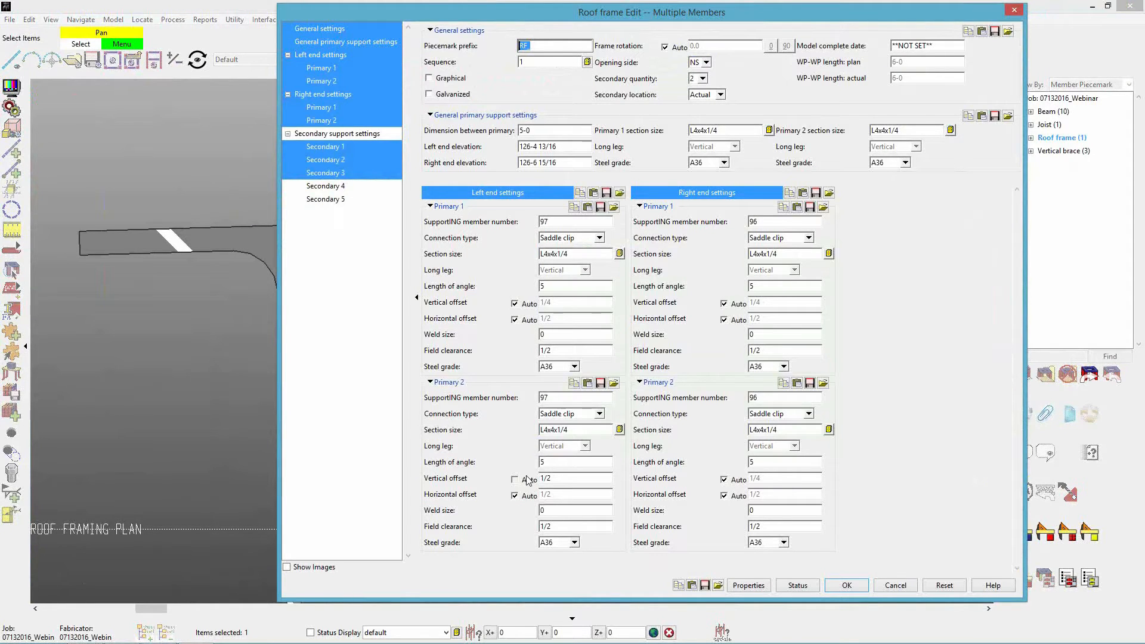
{"action": "left_click", "coordinate": [528, 480]}
{"action": "left_click", "coordinate": [555, 510]}
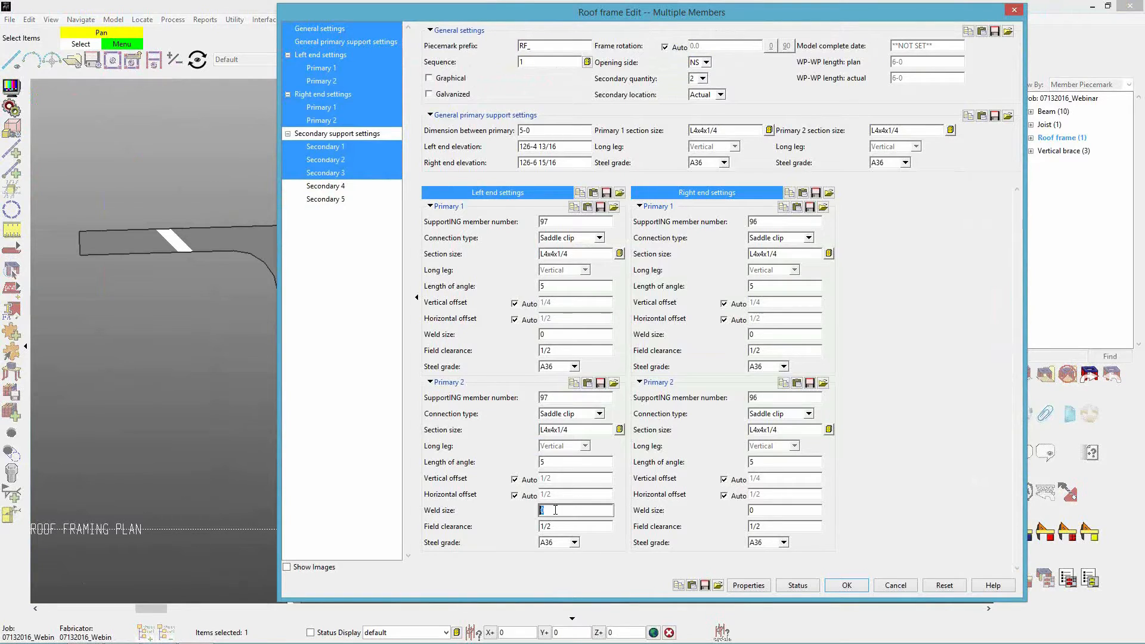
{"action": "left_click", "coordinate": [569, 527]}
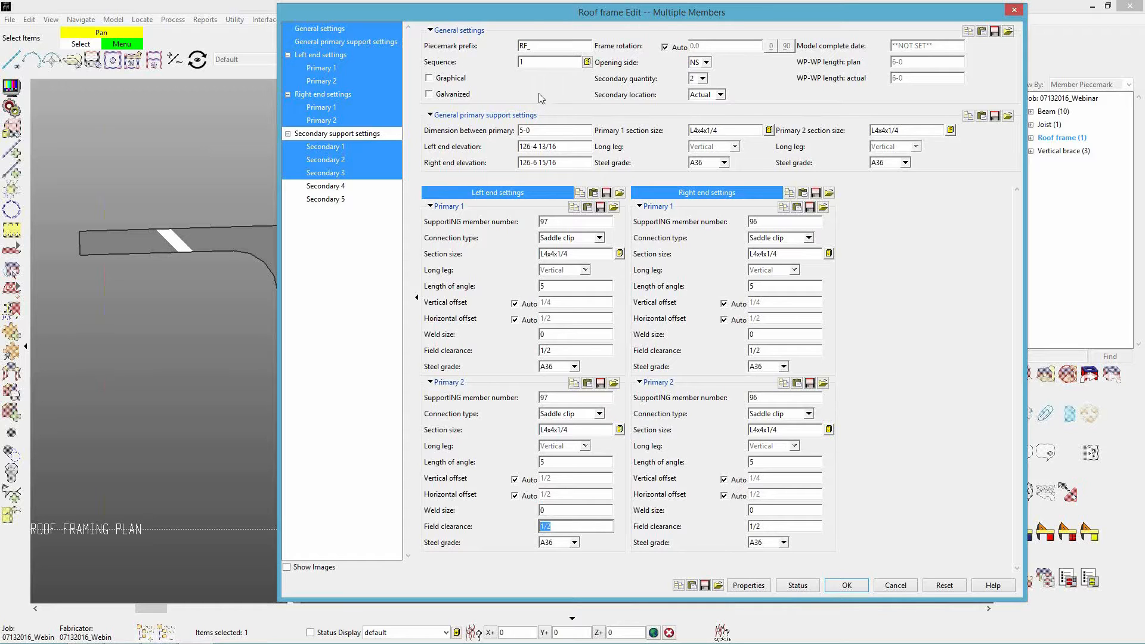
{"action": "left_click_drag", "start_coordinate": [570, 13], "coordinate": [918, 24]}
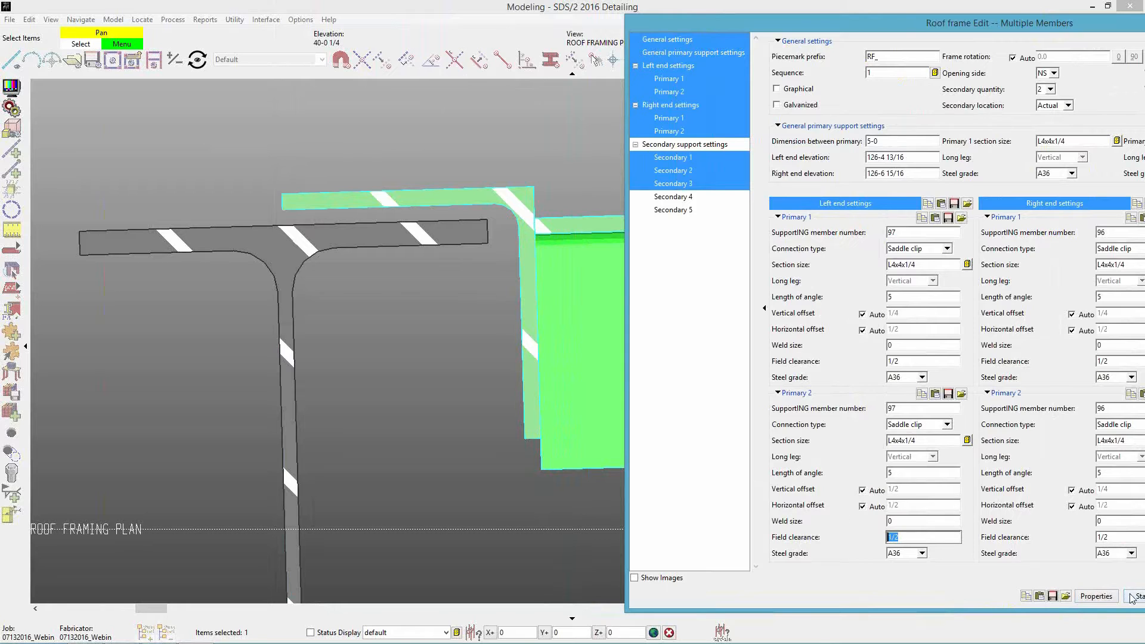
{"action": "type", "text": "3/4"}
{"action": "key", "text": "Return"}
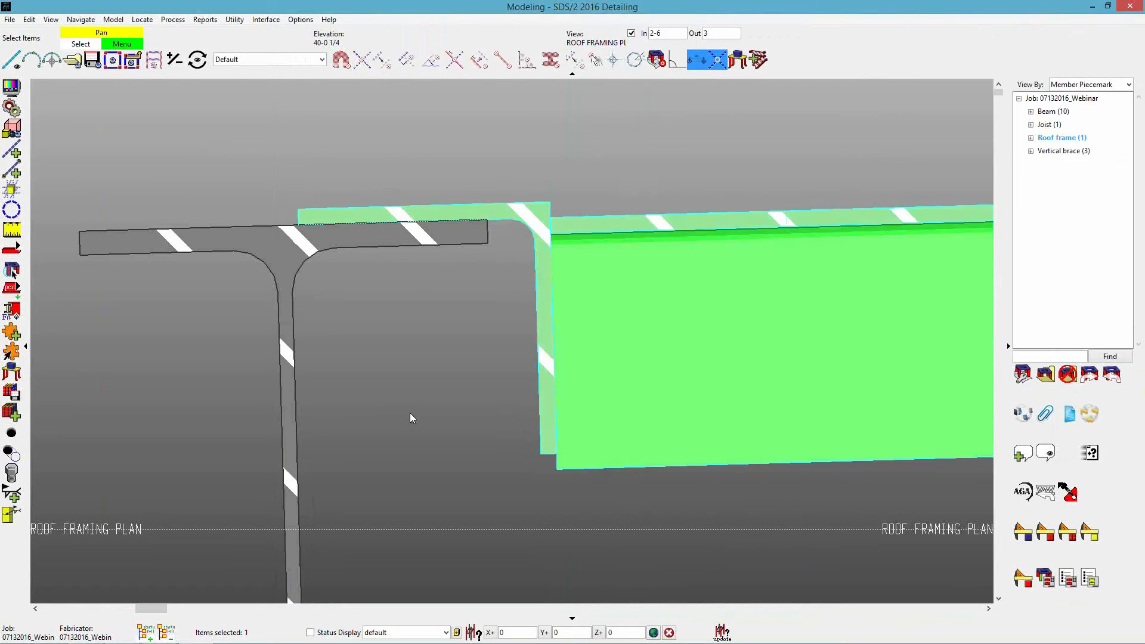
Add construction lines from the material of the supporting beam and Primary 2's saddle clip.
{"action": "left_click", "coordinate": [12, 190]}
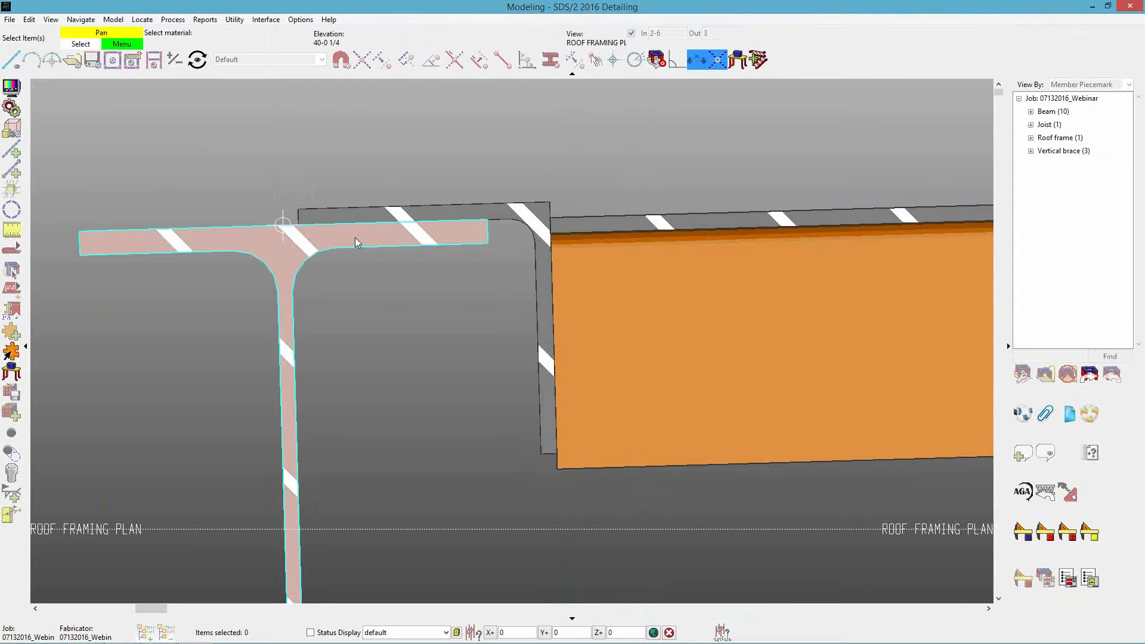
{"action": "left_click", "coordinate": [356, 238]}
{"action": "left_click", "coordinate": [536, 261]}
{"action": "right_click", "coordinate": [537, 266]}
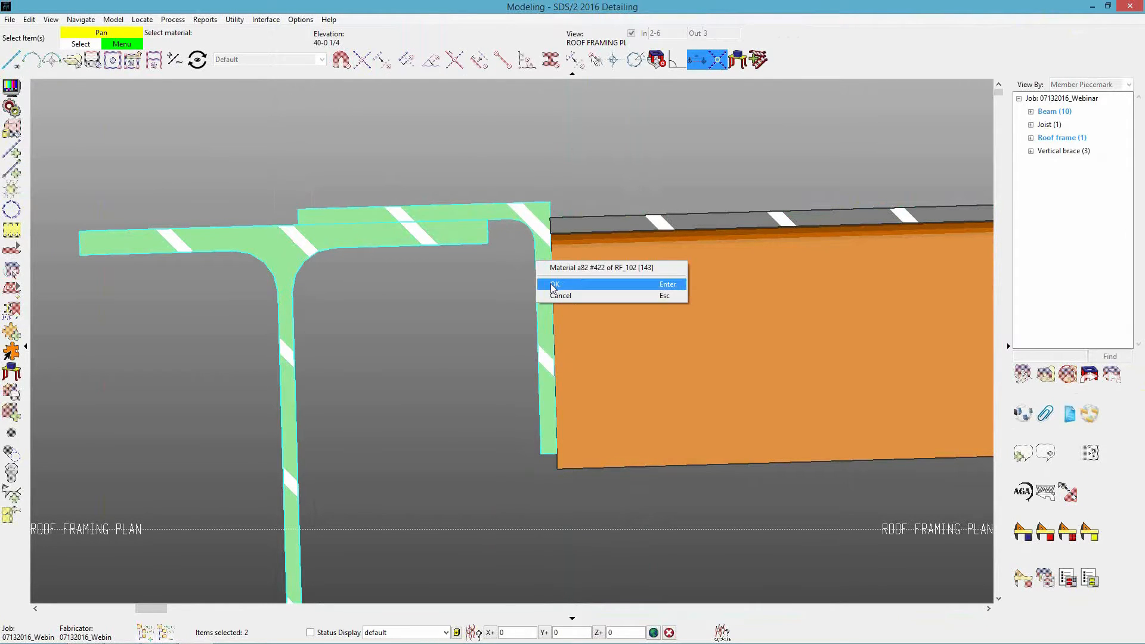
{"action": "left_click", "coordinate": [558, 284]}
Measure the distance between the beam's flange edge and the inner face of the saddle clip's vertical leg.
{"action": "left_click", "coordinate": [12, 230]}
{"action": "left_click", "coordinate": [487, 243]}
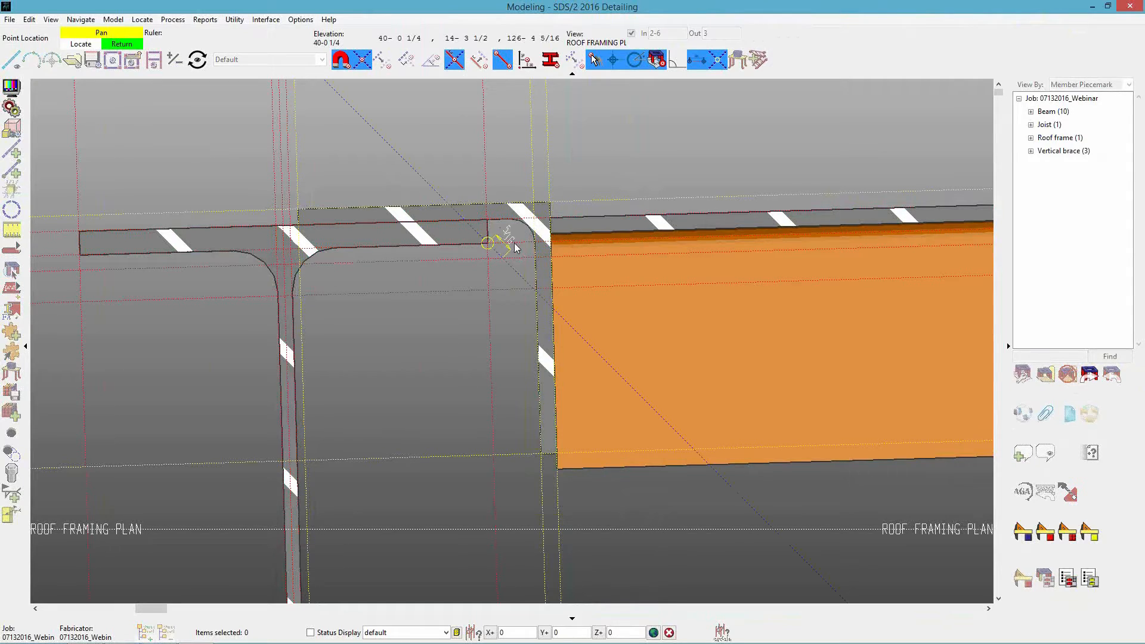
{"action": "left_click", "coordinate": [536, 243]}
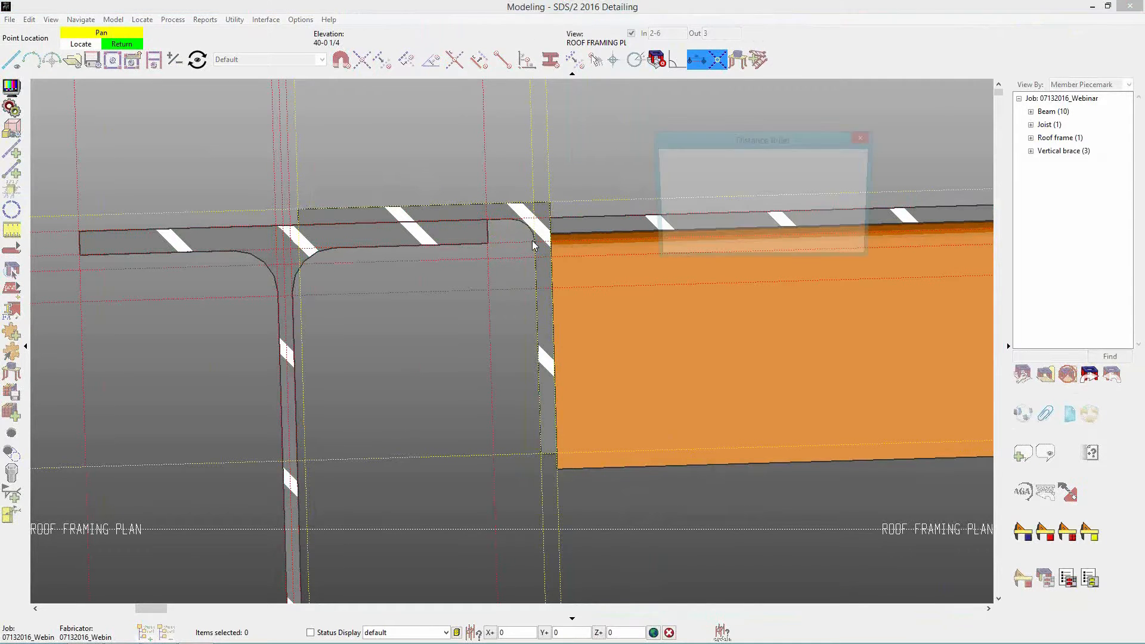
{"action": "left_click", "coordinate": [800, 250]}
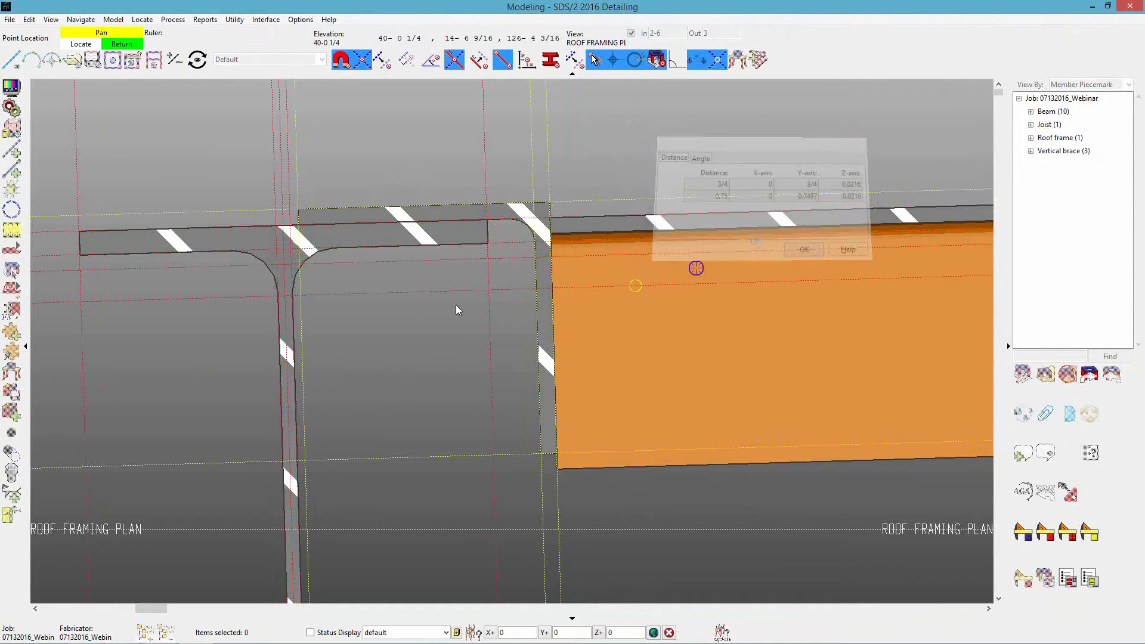
Set the field clearance of Primary 2's left-end saddle clip to 1/2 and accept the edit.
{"action": "double_click", "coordinate": [670, 305]}
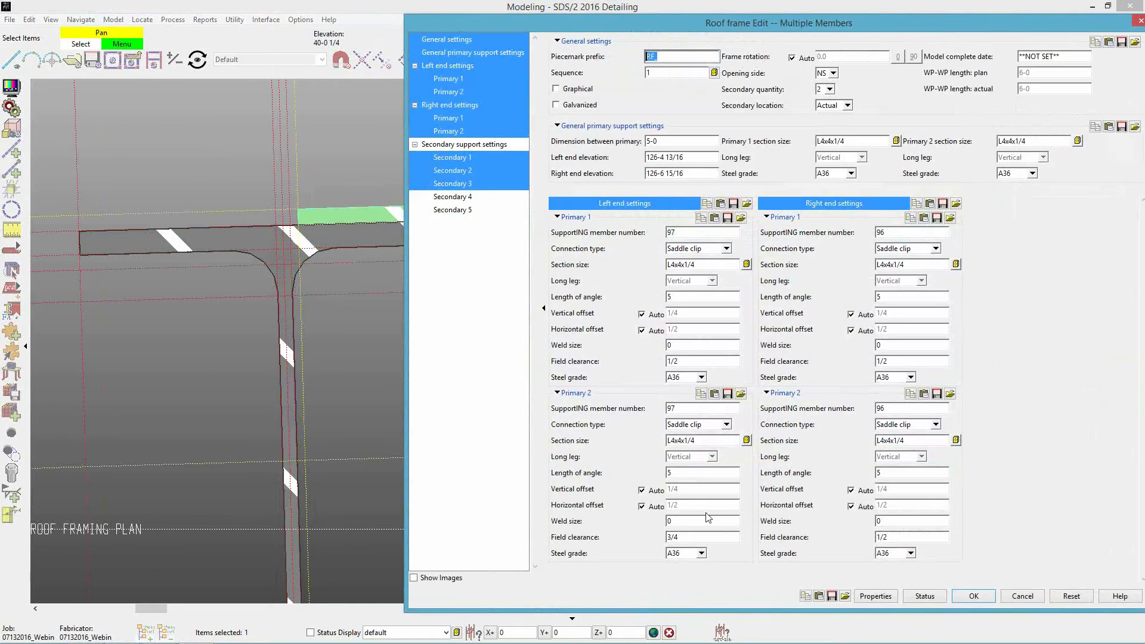
{"action": "double_click", "coordinate": [687, 536]}
{"action": "type", "text": "1/2"}
{"action": "key", "text": "Tab"}
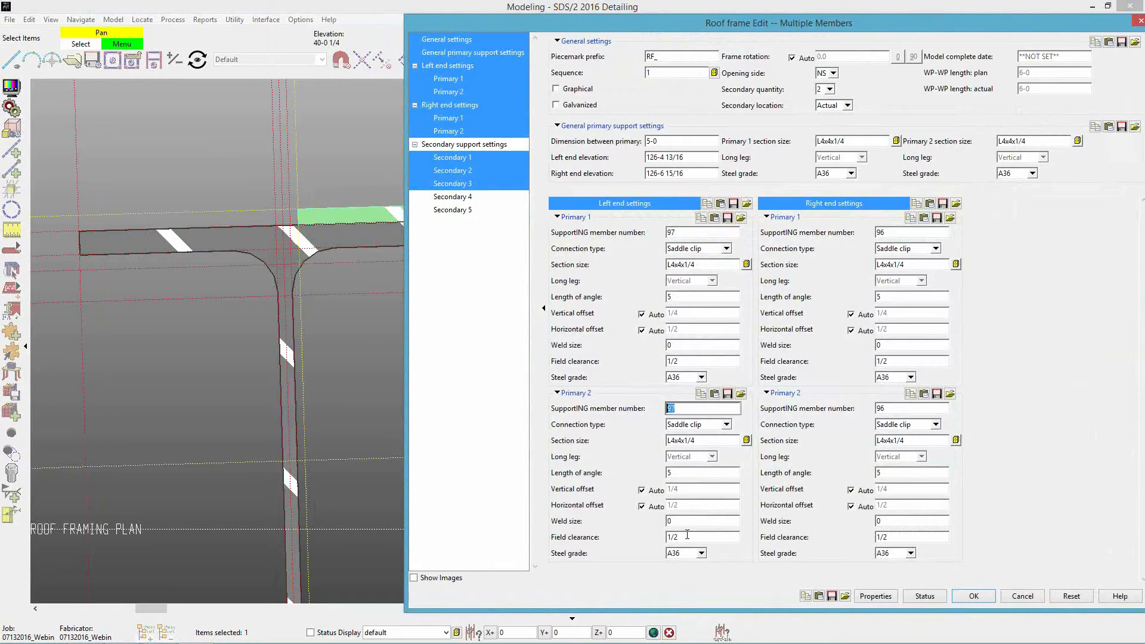
{"action": "key", "text": "Return"}
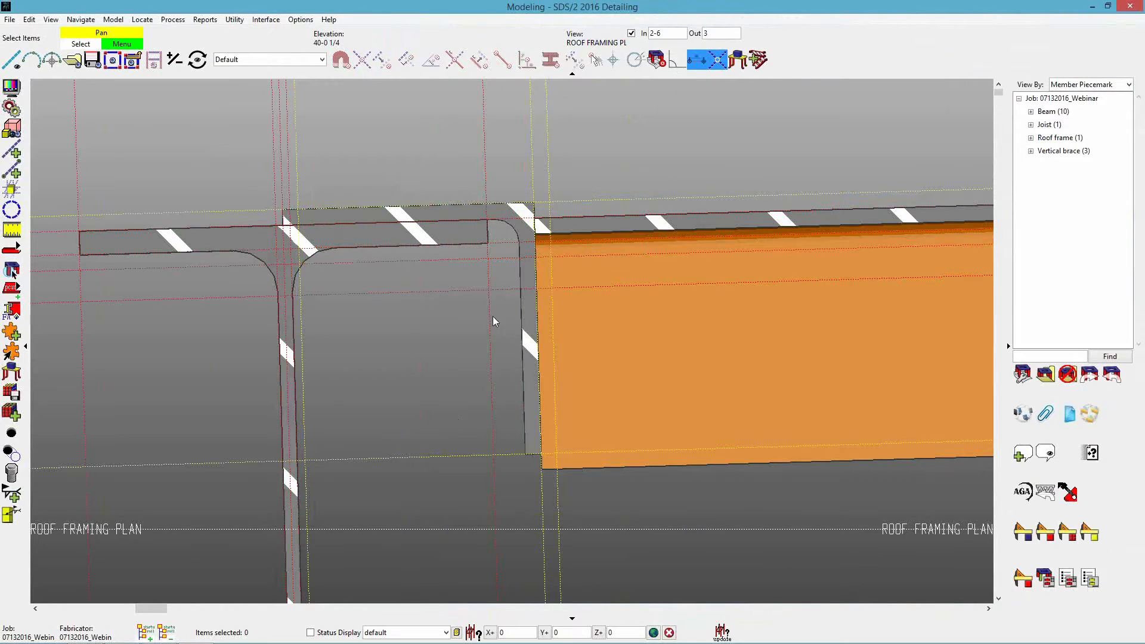
Turn off depth checking in the current view and return to the roof framing plan around the roof frame.
{"action": "middle_click_drag", "start_coordinate": [551, 289], "coordinate": [668, 397]}
{"action": "scroll", "coordinate": [668, 398], "scroll_direction": "down", "scroll_amount": 6}
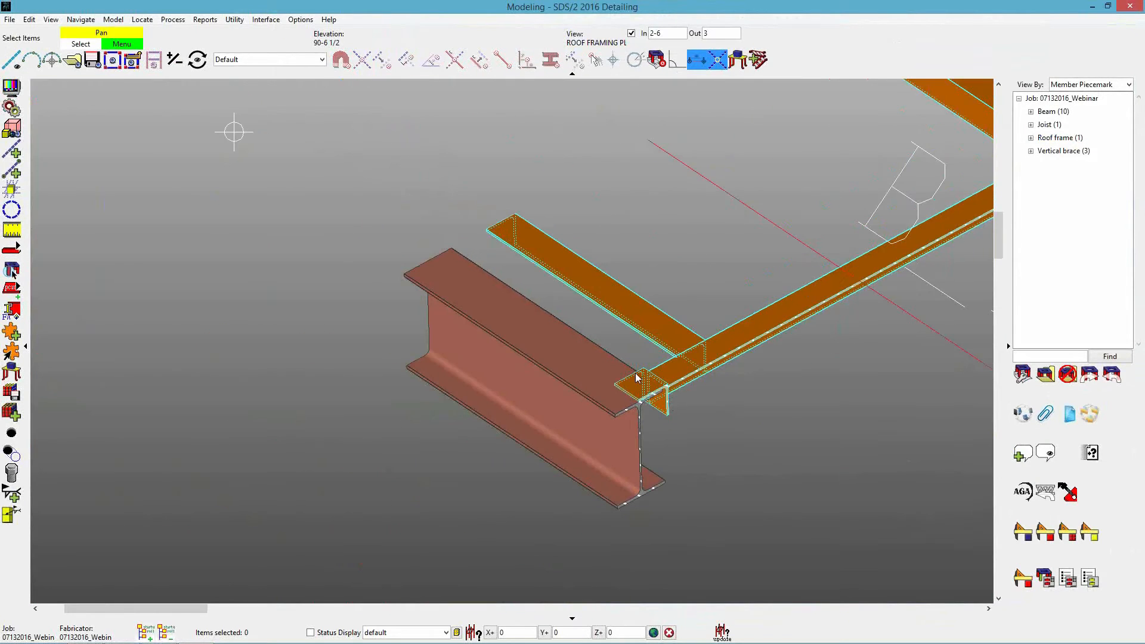
{"action": "left_click", "coordinate": [631, 33]}
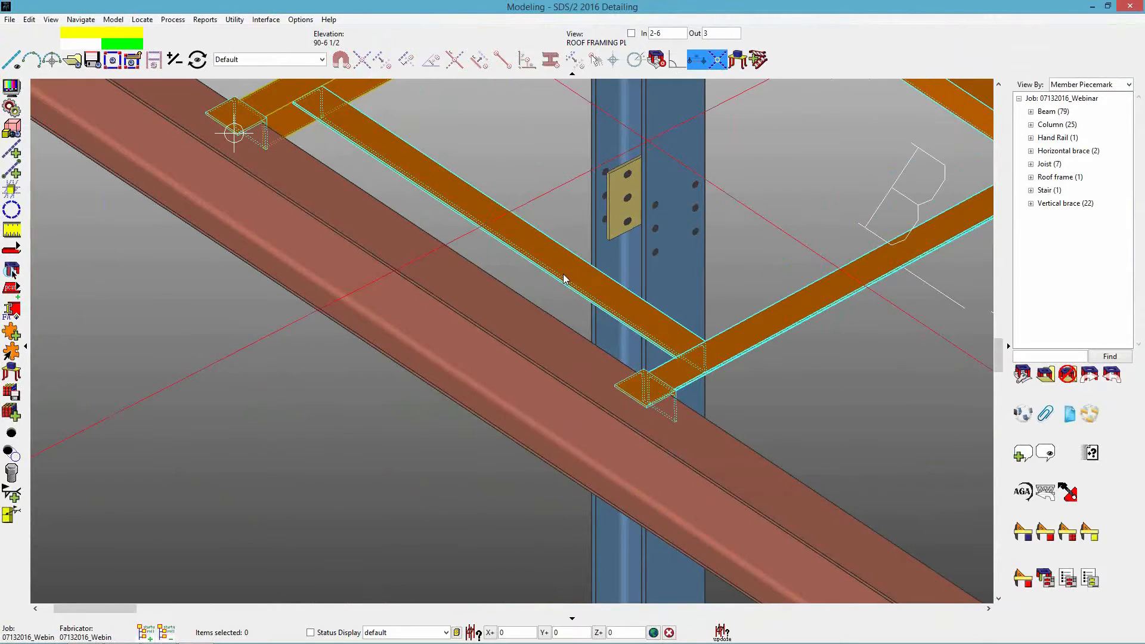
{"action": "key", "text": "ctrl+r"}
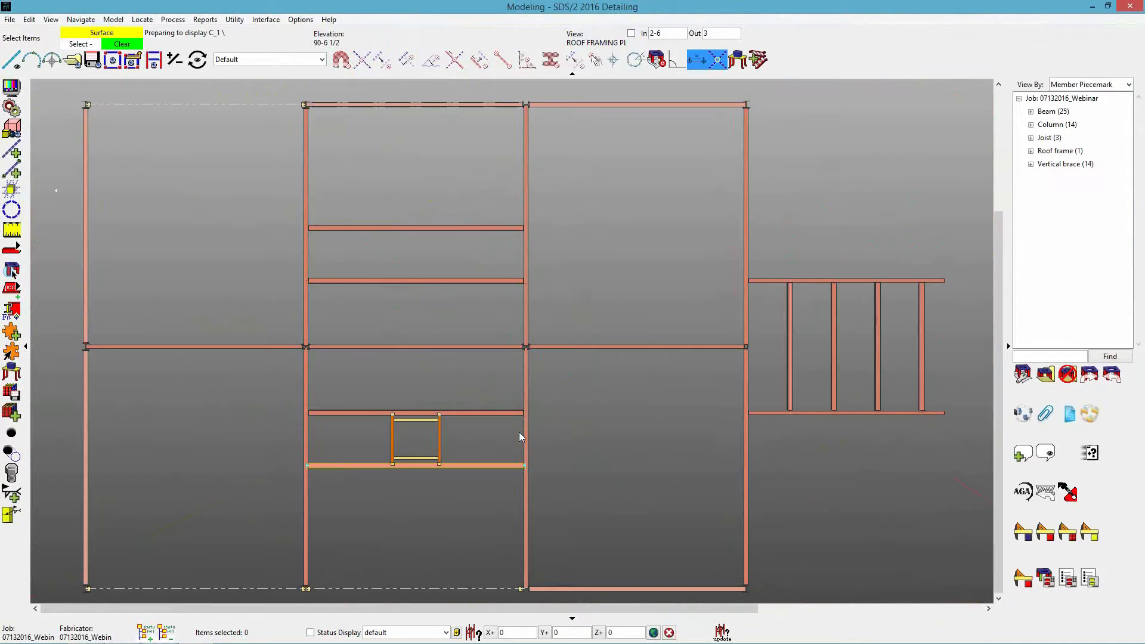
{"action": "scroll", "coordinate": [406, 462], "scroll_direction": "up", "scroll_amount": 5}
{"action": "scroll", "coordinate": [403, 432], "scroll_direction": "up", "scroll_amount": 4}
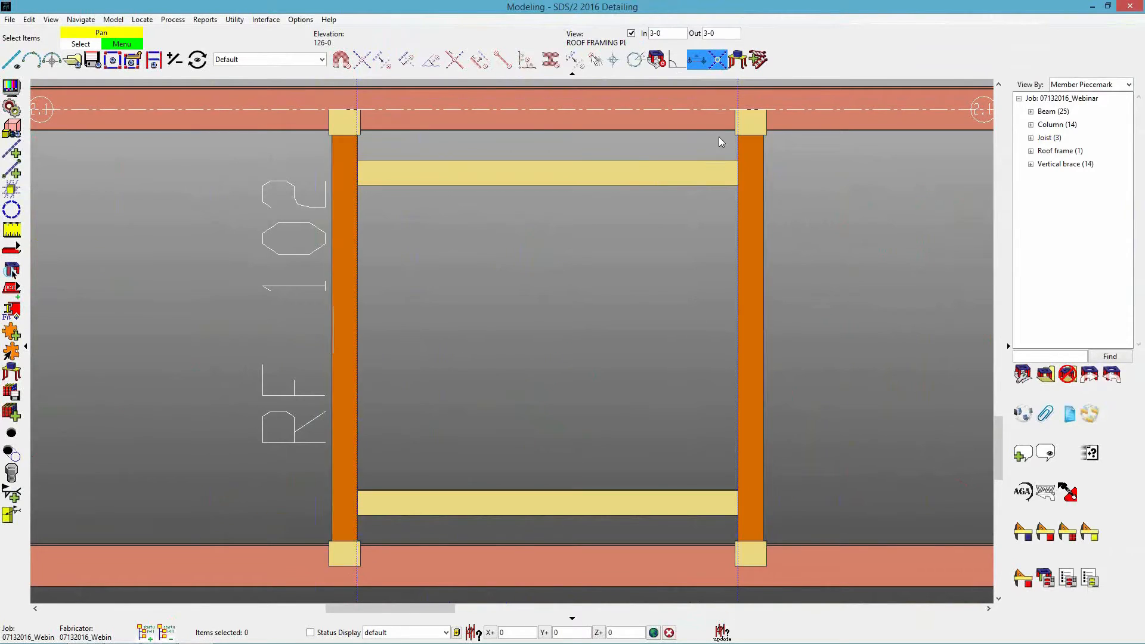
{"action": "scroll", "coordinate": [859, 450], "scroll_direction": "down", "scroll_amount": 2}
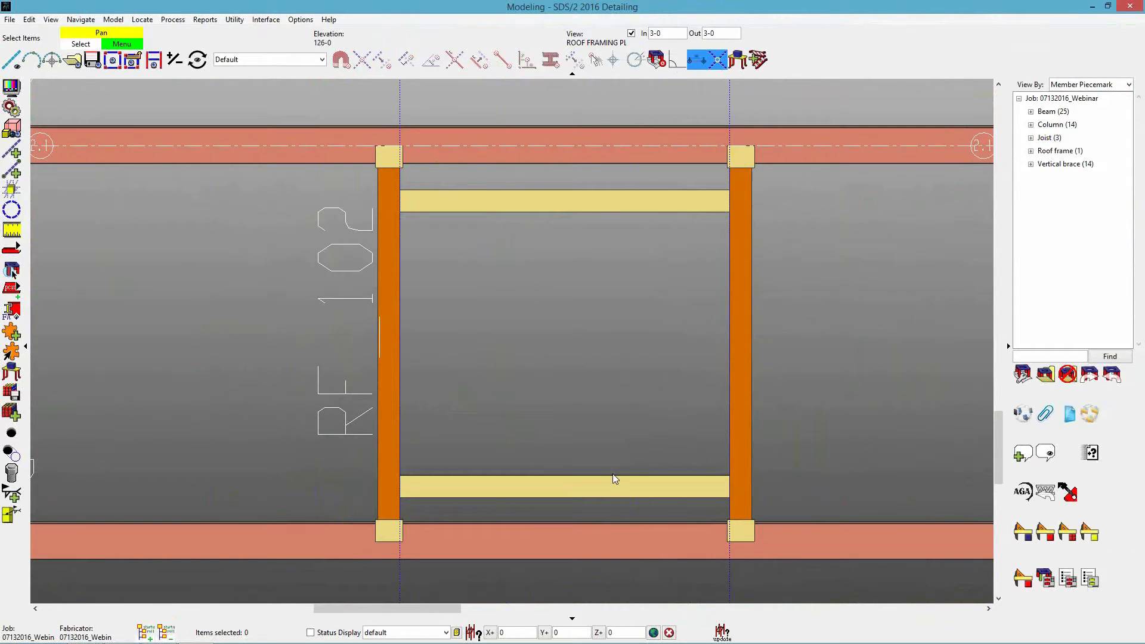
Change the connection type of Primary 2 to Plain end at both the left and right ends of the roof frame.
{"action": "left_click", "coordinate": [557, 386]}
{"action": "double_click", "coordinate": [557, 386]}
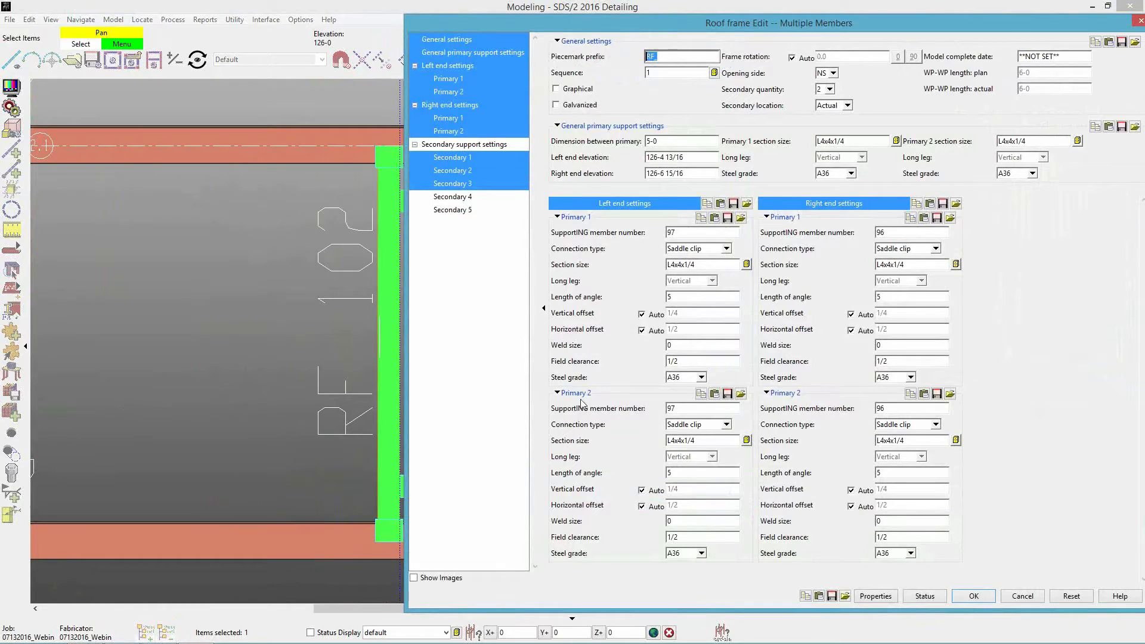
{"action": "left_click", "coordinate": [694, 426]}
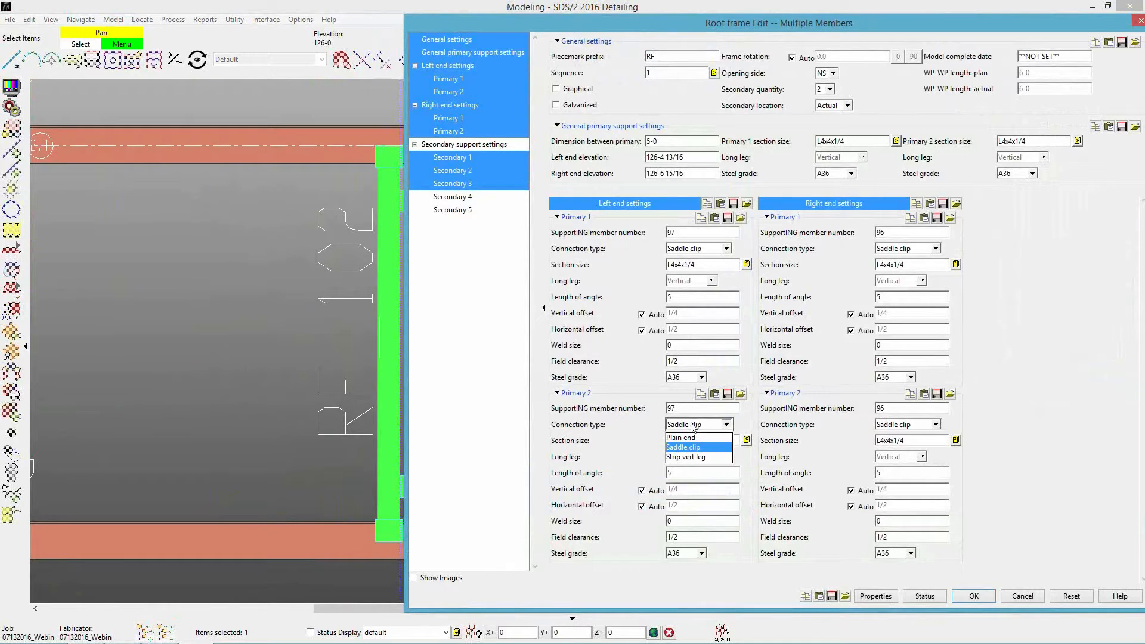
{"action": "left_click", "coordinate": [693, 438]}
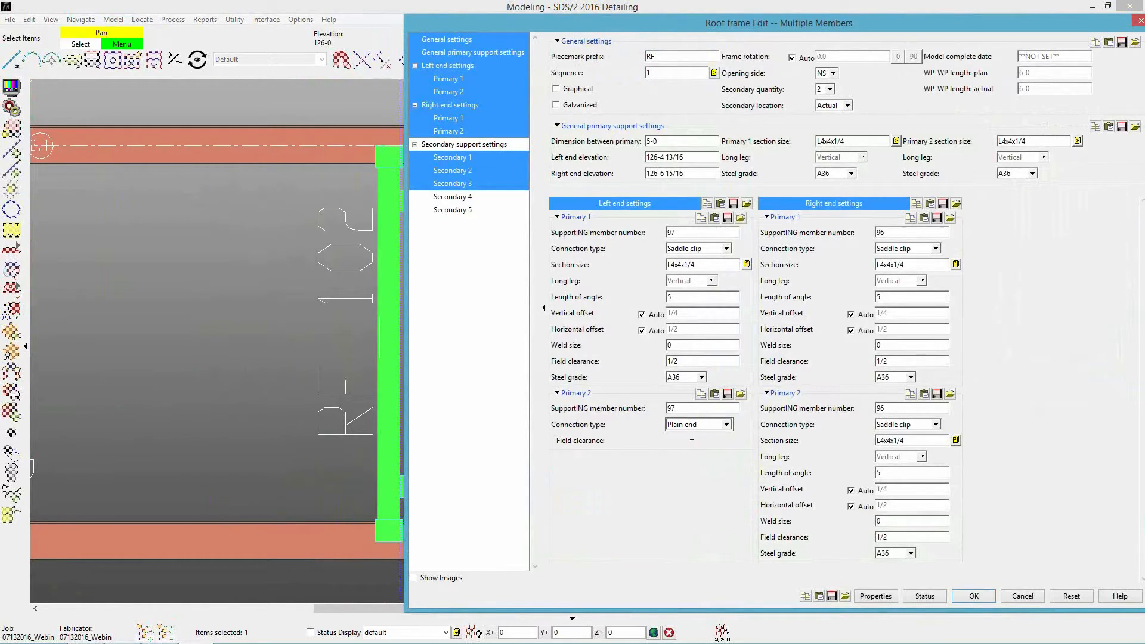
{"action": "left_click", "coordinate": [903, 425]}
{"action": "left_click", "coordinate": [903, 439]}
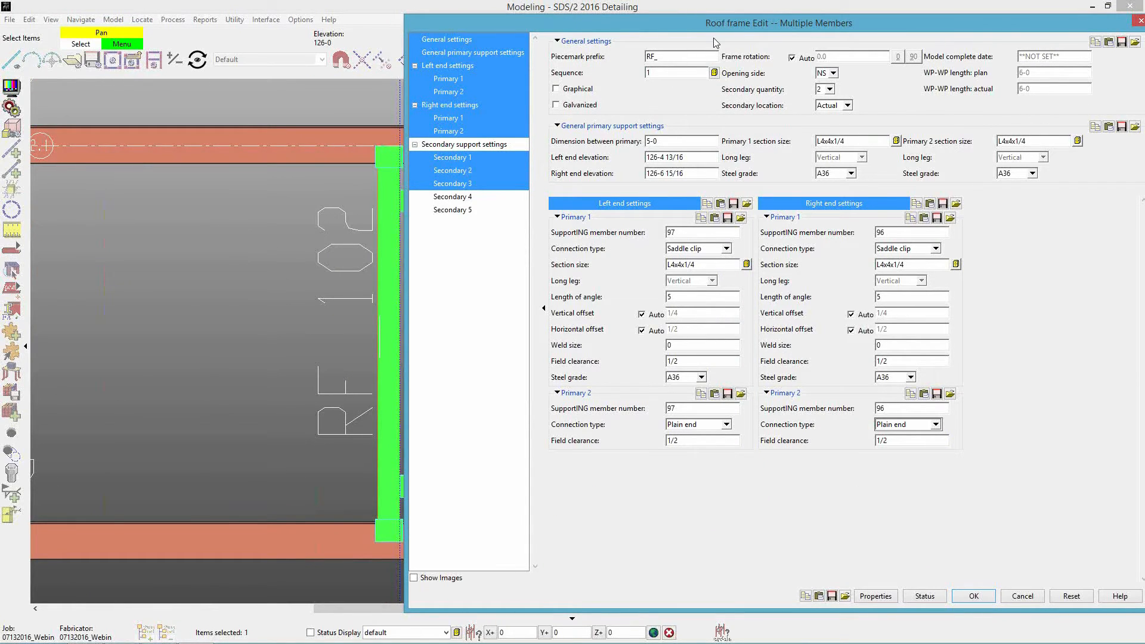
{"action": "left_click_drag", "start_coordinate": [704, 27], "coordinate": [639, 20]}
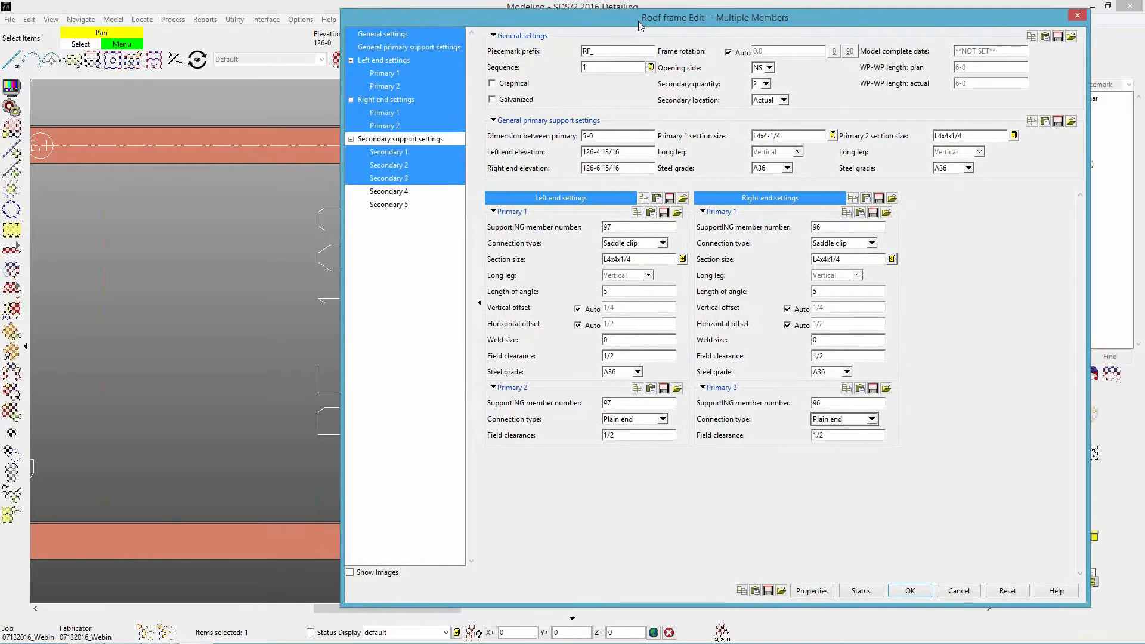
Set Primary 1's left-end saddle clip to a 5-10 angle length and a manual 5-5 horizontal offset, and accept the edit.
{"action": "double_click", "coordinate": [625, 290]}
{"action": "left_click", "coordinate": [608, 135]}
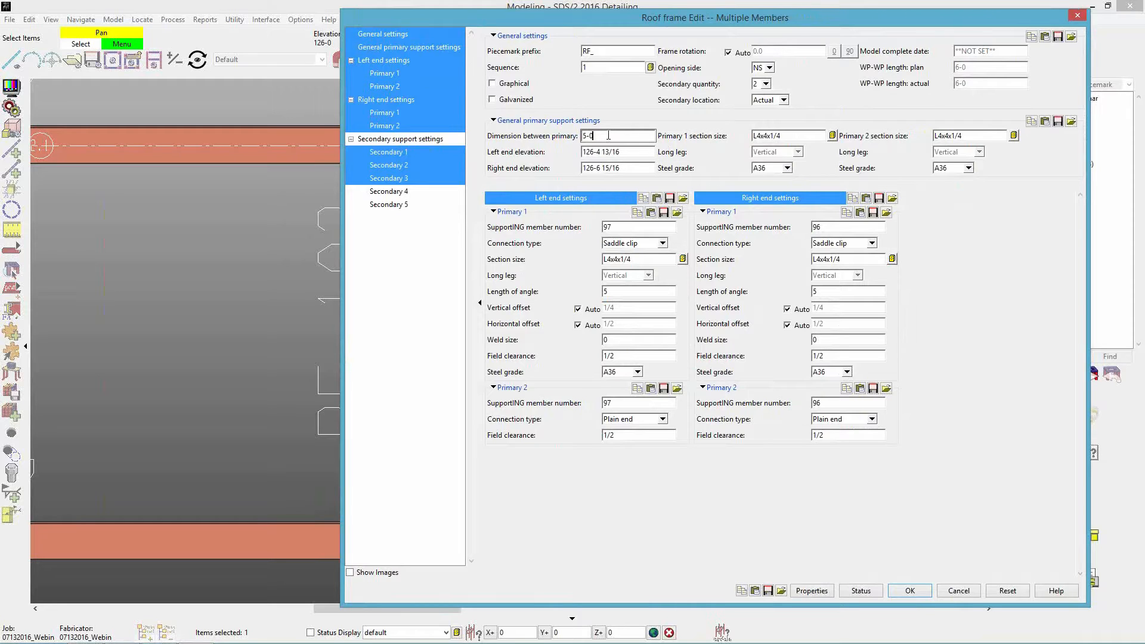
{"action": "left_click", "coordinate": [639, 292]}
{"action": "type", "text": "-10"}
{"action": "key", "text": "Tab"}
{"action": "left_click", "coordinate": [579, 326]}
{"action": "left_click", "coordinate": [639, 293]}
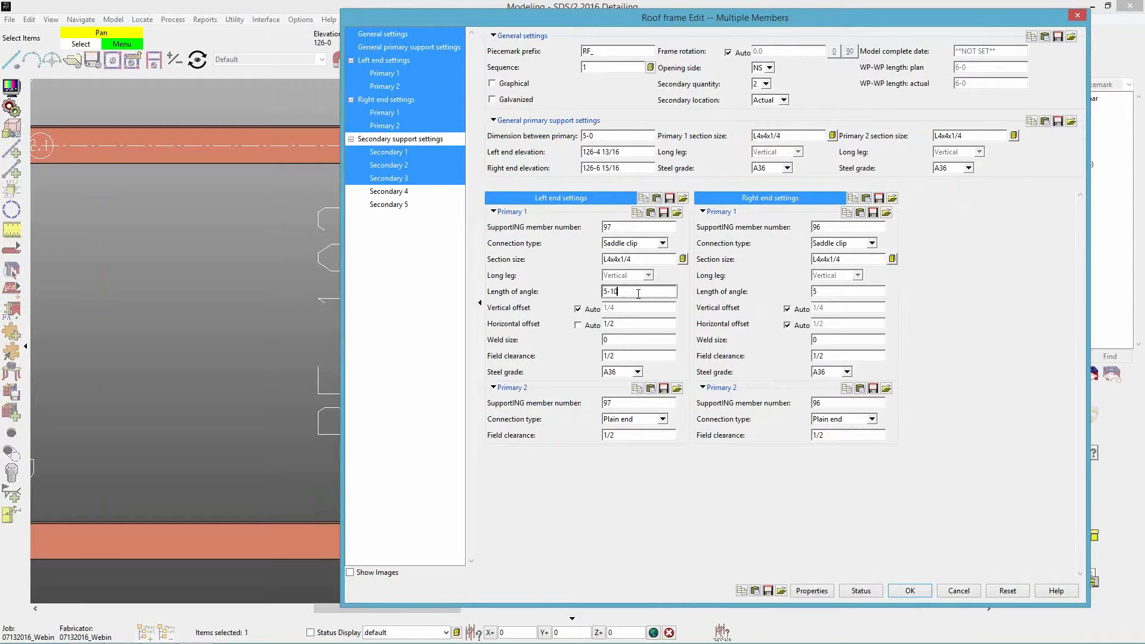
{"action": "left_click", "coordinate": [645, 324]}
{"action": "type", "text": "5-5"}
{"action": "left_click", "coordinate": [902, 591]}
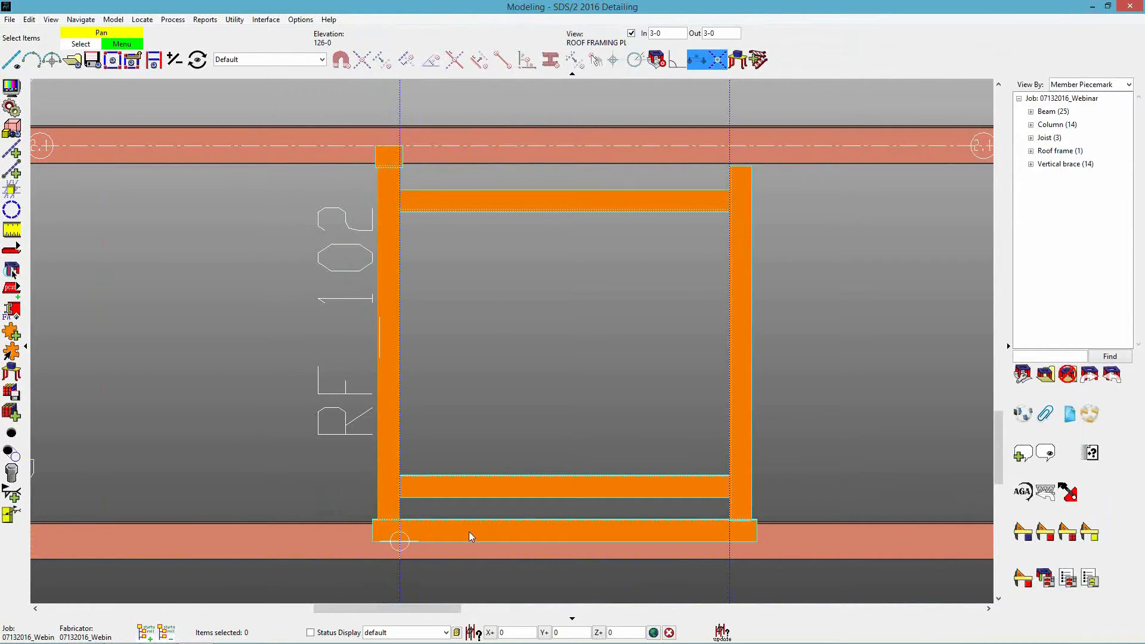
Give Primary 1's right-end saddle clip a 5-10 angle length and a manual 5-5 horizontal offset, and accept the edit.
{"action": "double_click", "coordinate": [381, 173]}
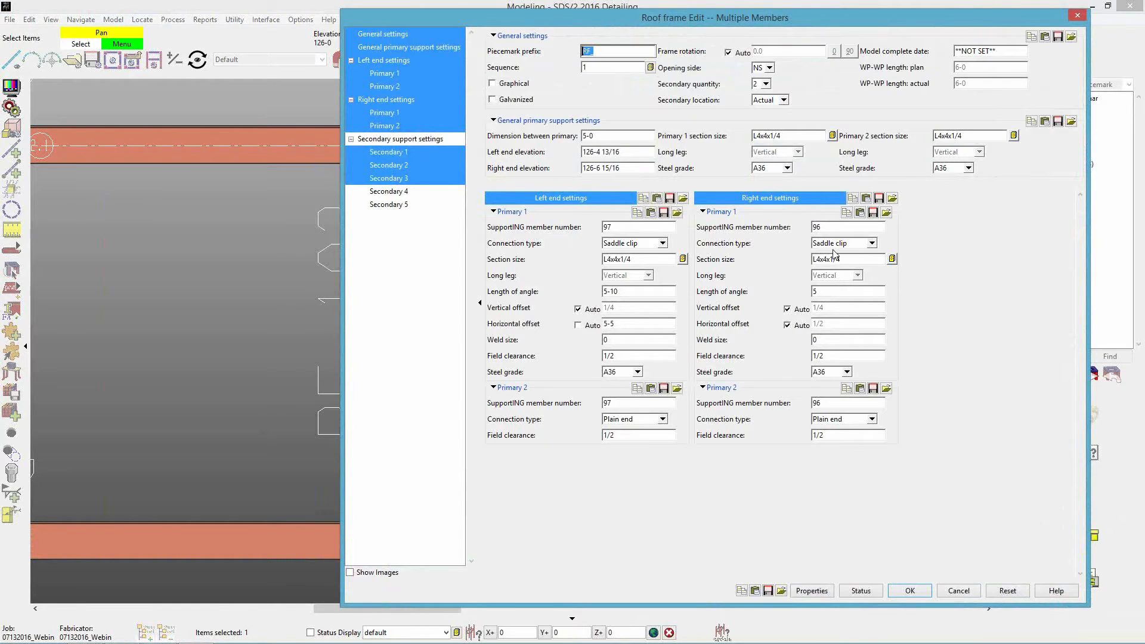
{"action": "double_click", "coordinate": [829, 291]}
{"action": "type", "text": "5-10"}
{"action": "left_click", "coordinate": [788, 325]}
{"action": "type", "text": "5-5"}
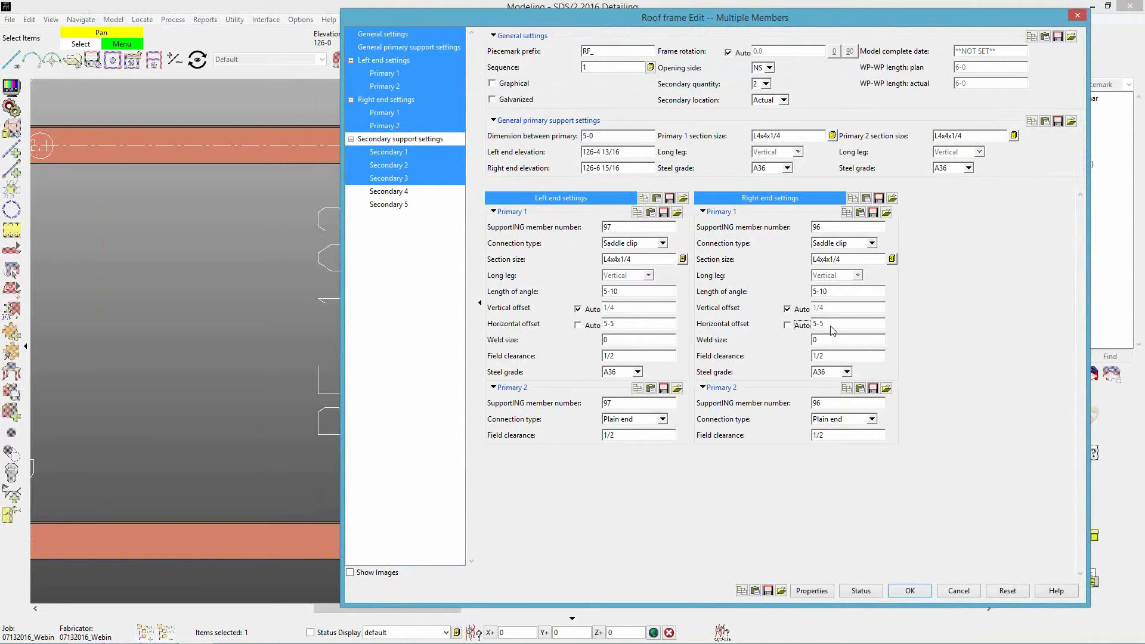
{"action": "left_click", "coordinate": [908, 591]}
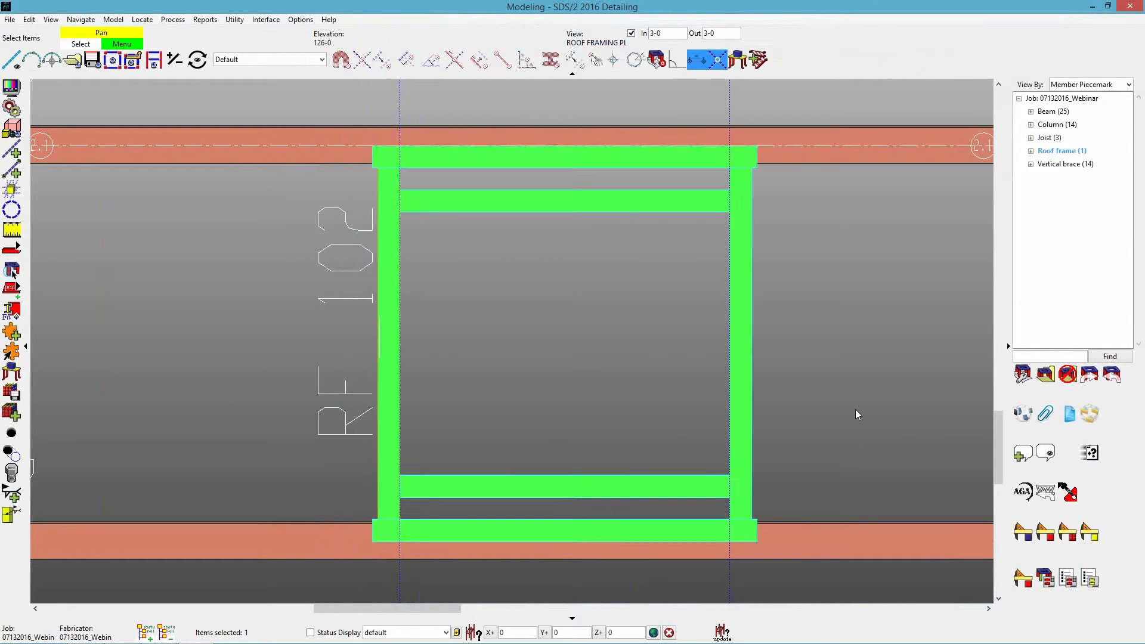
{"action": "left_click", "coordinate": [856, 409]}
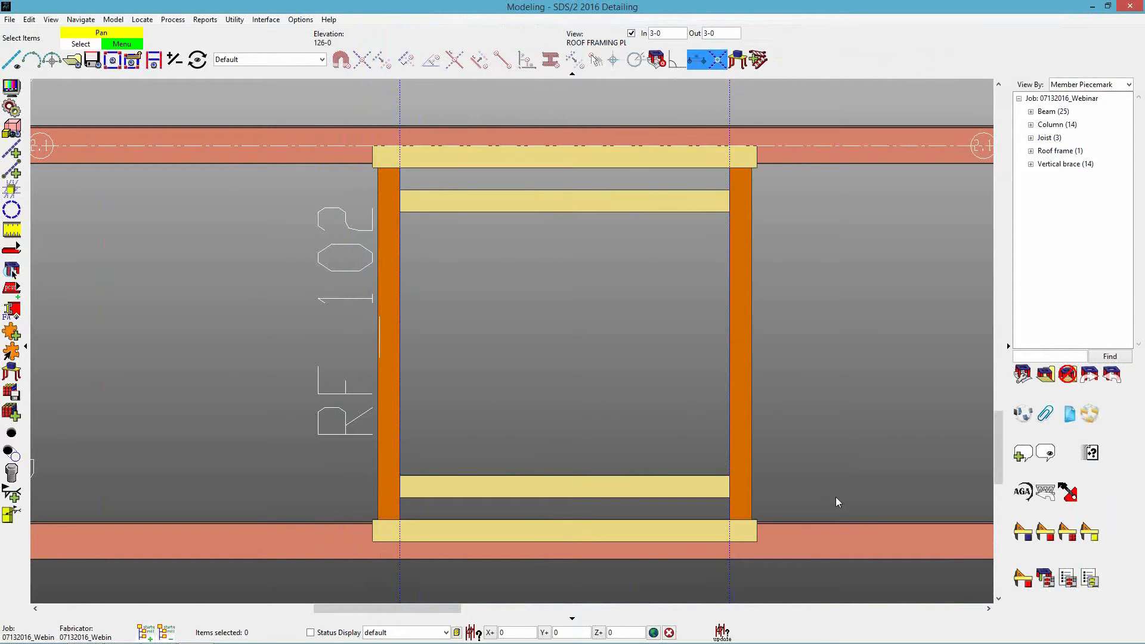
Examine the long saddle clips in 3D and the fit of Primary 2's plain end against the clip in the section view.
{"action": "middle_click_drag", "start_coordinate": [753, 503], "coordinate": [670, 365], "text": "shift"}
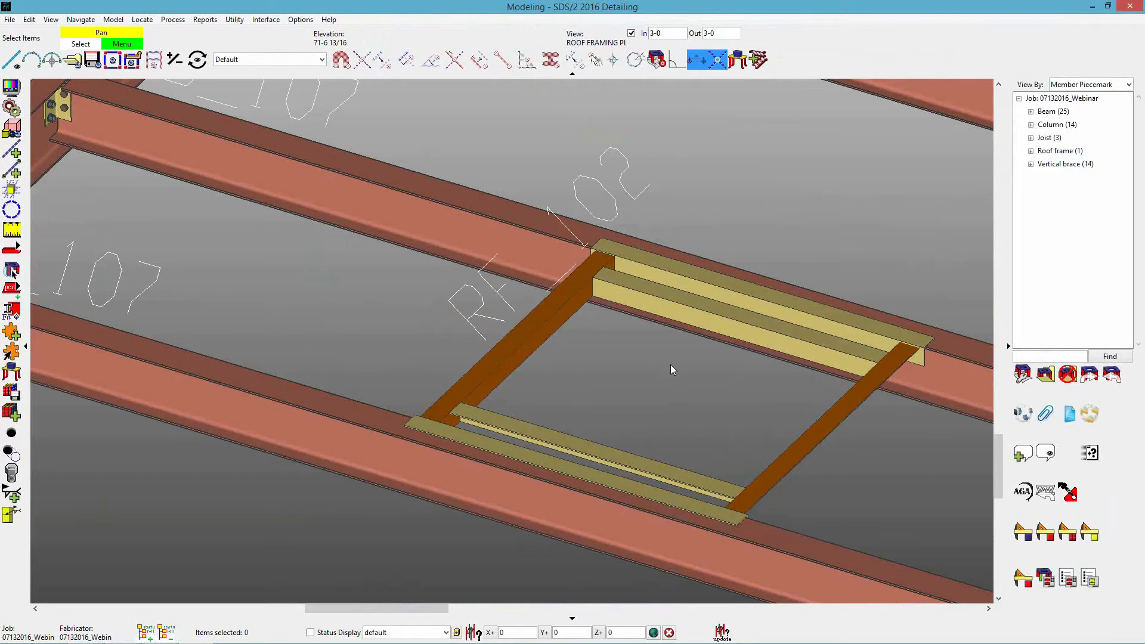
{"action": "key", "text": "Home"}
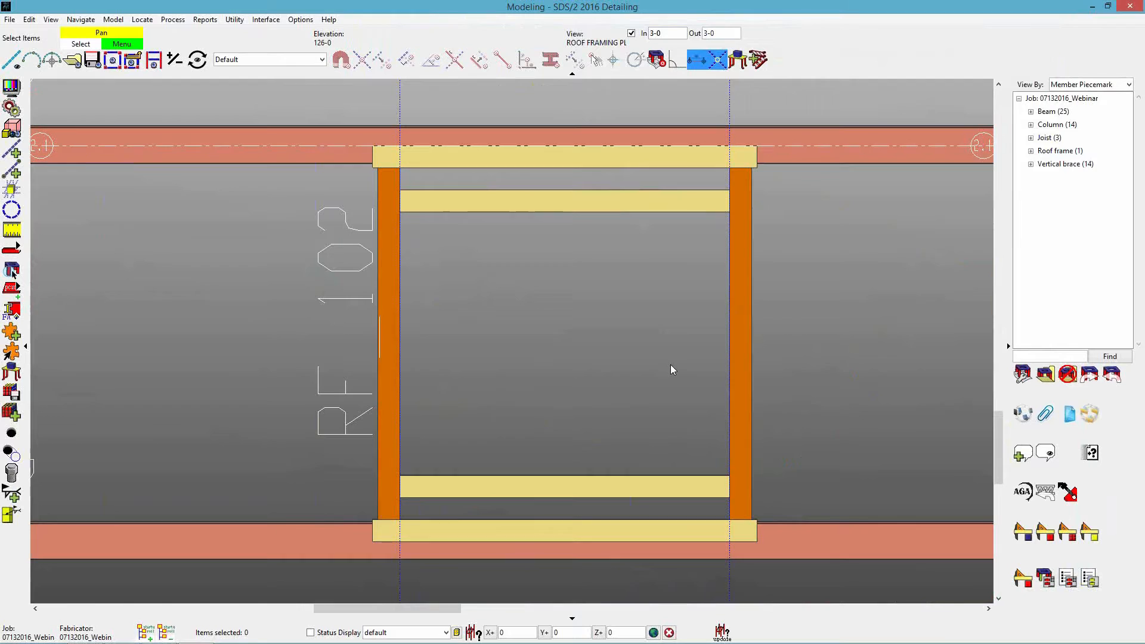
{"action": "scroll", "coordinate": [719, 444], "scroll_direction": "up", "scroll_amount": 5}
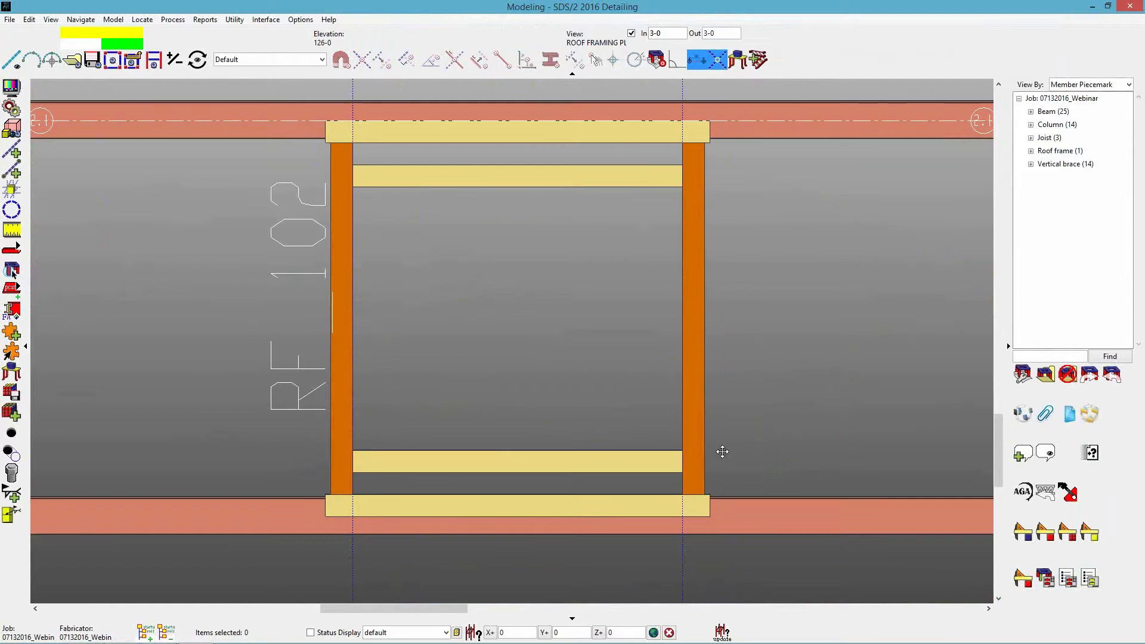
{"action": "scroll", "coordinate": [693, 478], "scroll_direction": "up", "scroll_amount": 3}
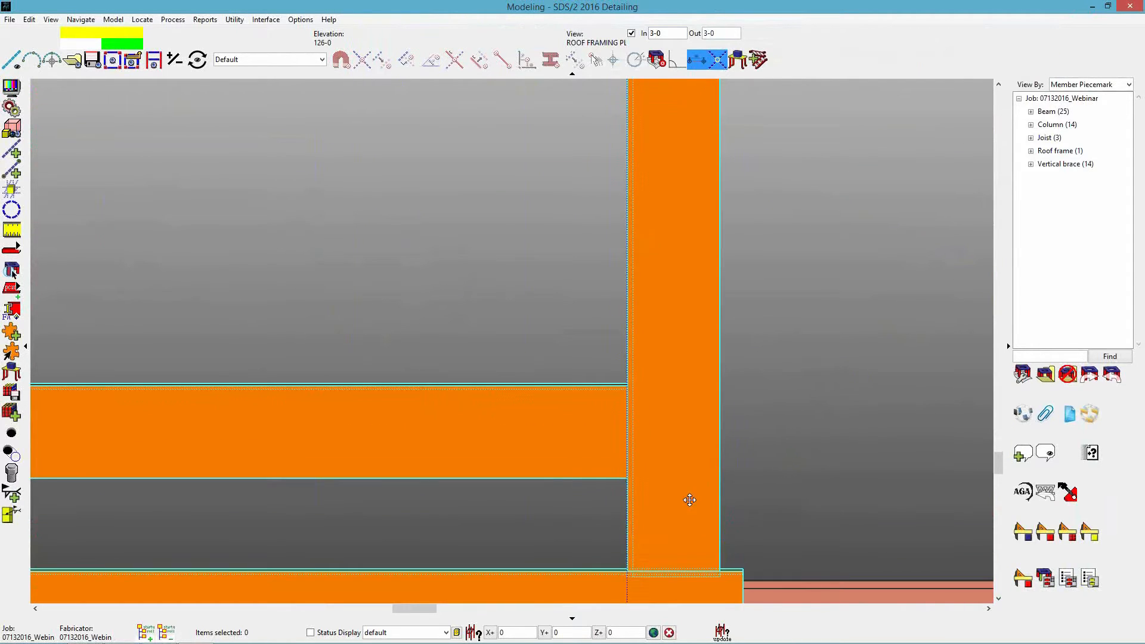
{"action": "scroll", "coordinate": [671, 471], "scroll_direction": "down", "scroll_amount": 4}
{"action": "middle_click_drag", "start_coordinate": [671, 471], "coordinate": [522, 329], "text": "shift"}
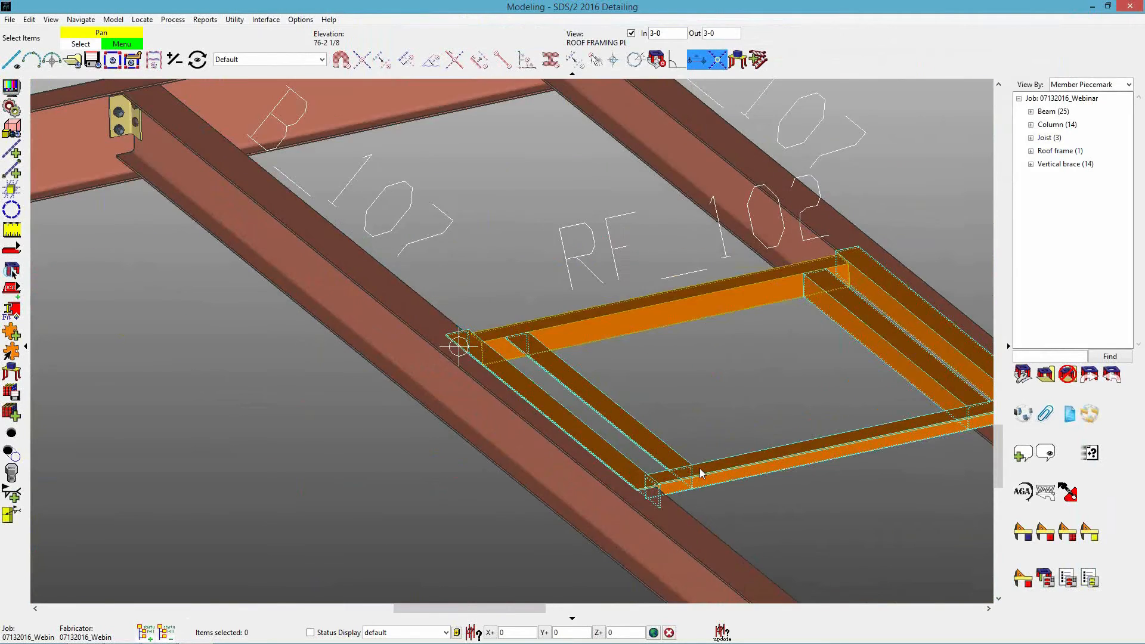
{"action": "scroll", "coordinate": [659, 504], "scroll_direction": "up", "scroll_amount": 5}
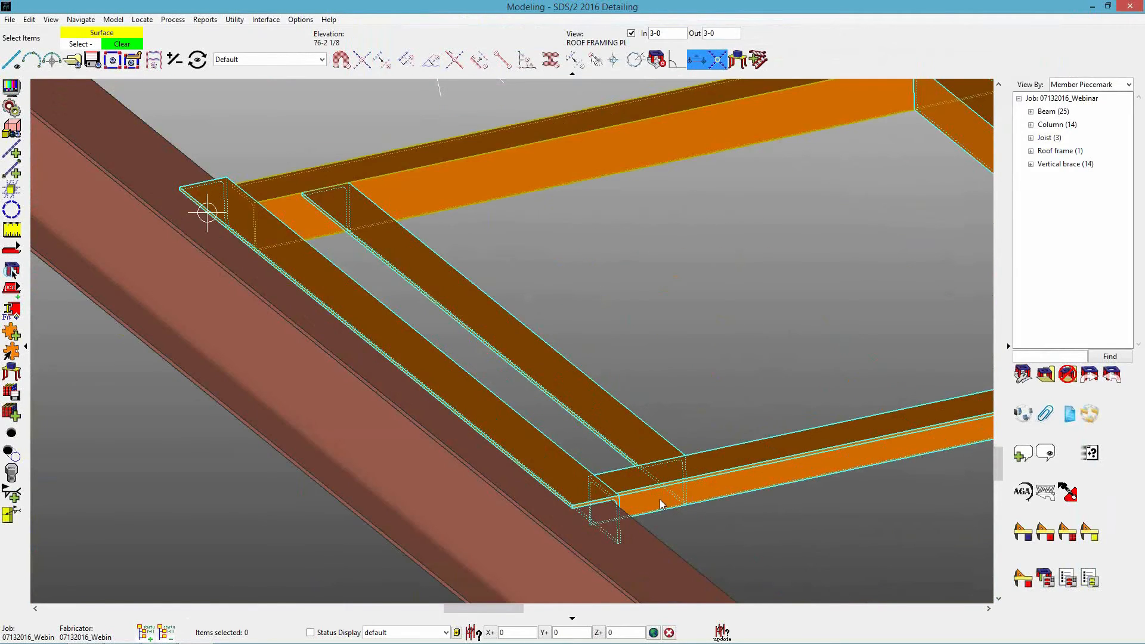
{"action": "scroll", "coordinate": [688, 505], "scroll_direction": "up", "scroll_amount": 2}
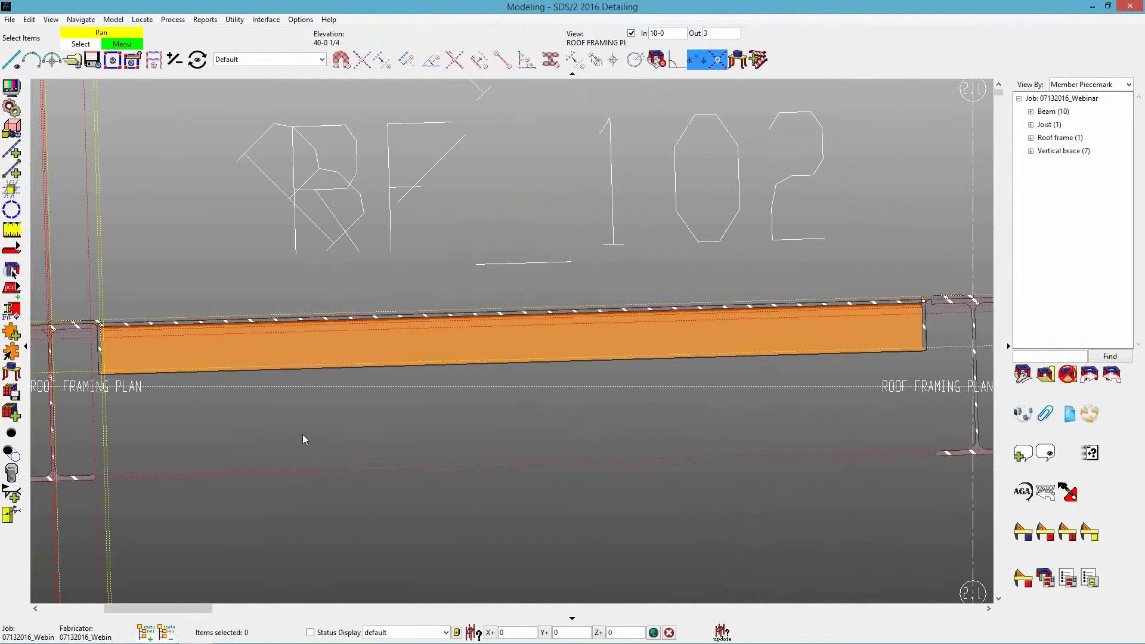
{"action": "scroll", "coordinate": [336, 385], "scroll_direction": "up", "scroll_amount": 5}
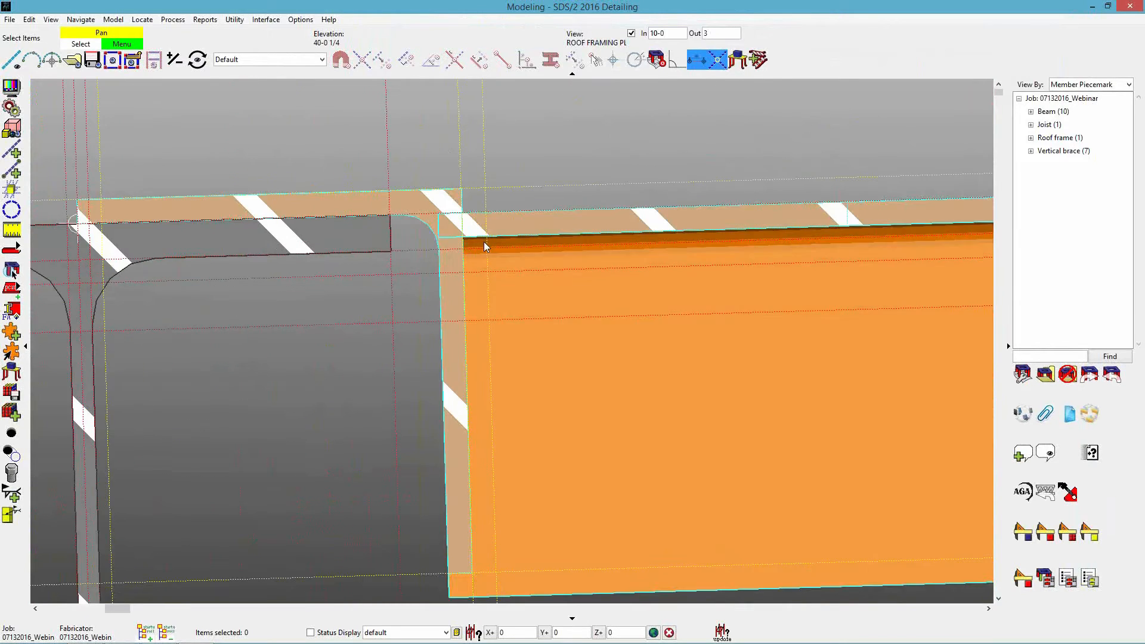
{"action": "scroll", "coordinate": [410, 201], "scroll_direction": "down", "scroll_amount": 4}
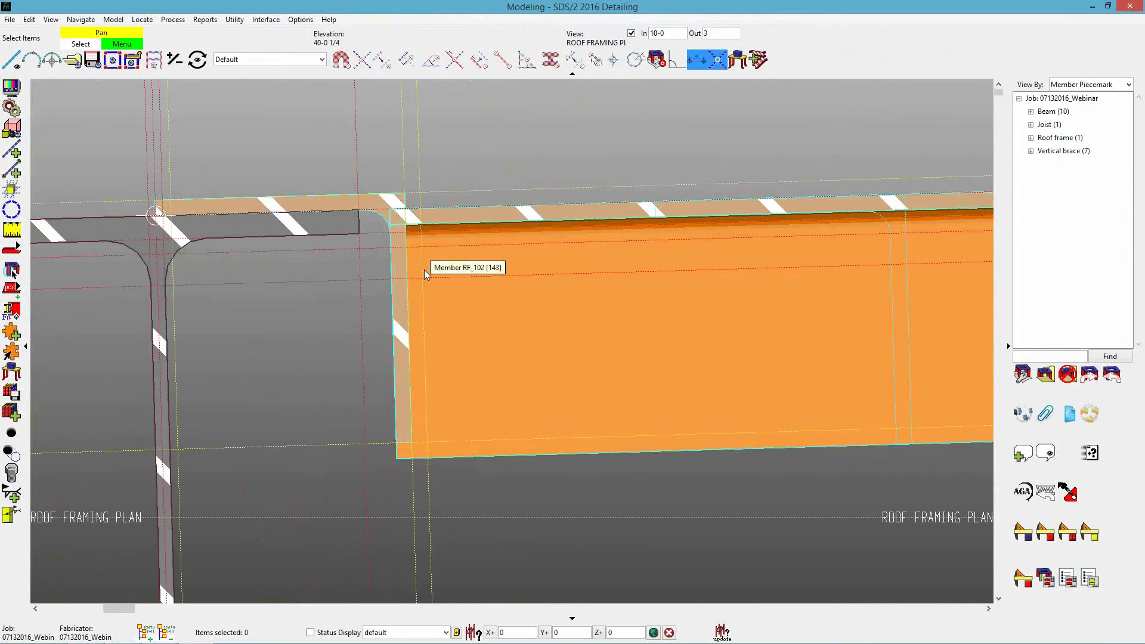
Set the field clearance of Primary 2's plain ends to 3/4 at both the left and right ends and accept the edit.
{"action": "double_click", "coordinate": [486, 433]}
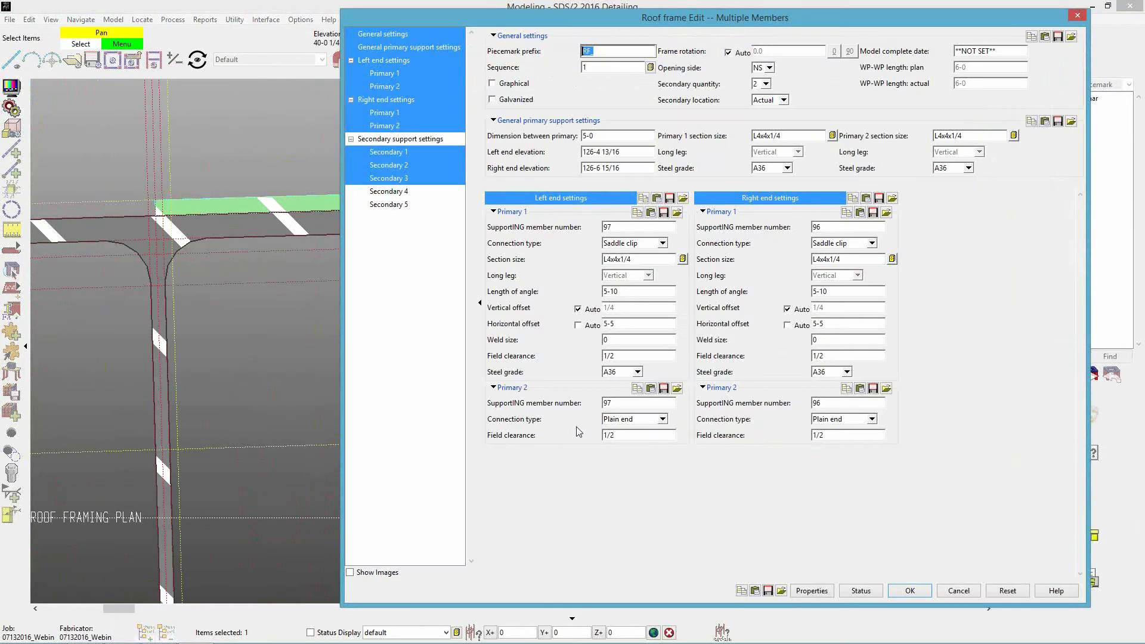
{"action": "left_click", "coordinate": [639, 436]}
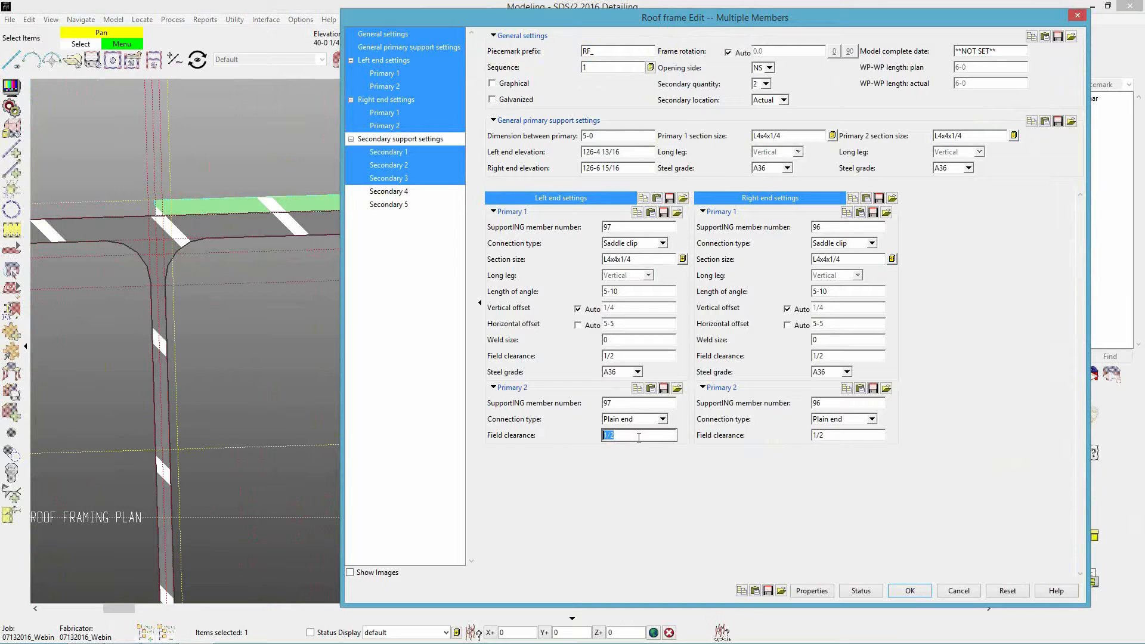
{"action": "left_click", "coordinate": [639, 437]}
{"action": "left_click", "coordinate": [621, 355]}
{"action": "double_click", "coordinate": [624, 433]}
{"action": "type", "text": "."}
{"action": "key", "text": "Tab"}
{"action": "double_click", "coordinate": [838, 435]}
{"action": "type", "text": ".75"}
{"action": "key", "text": "Tab"}
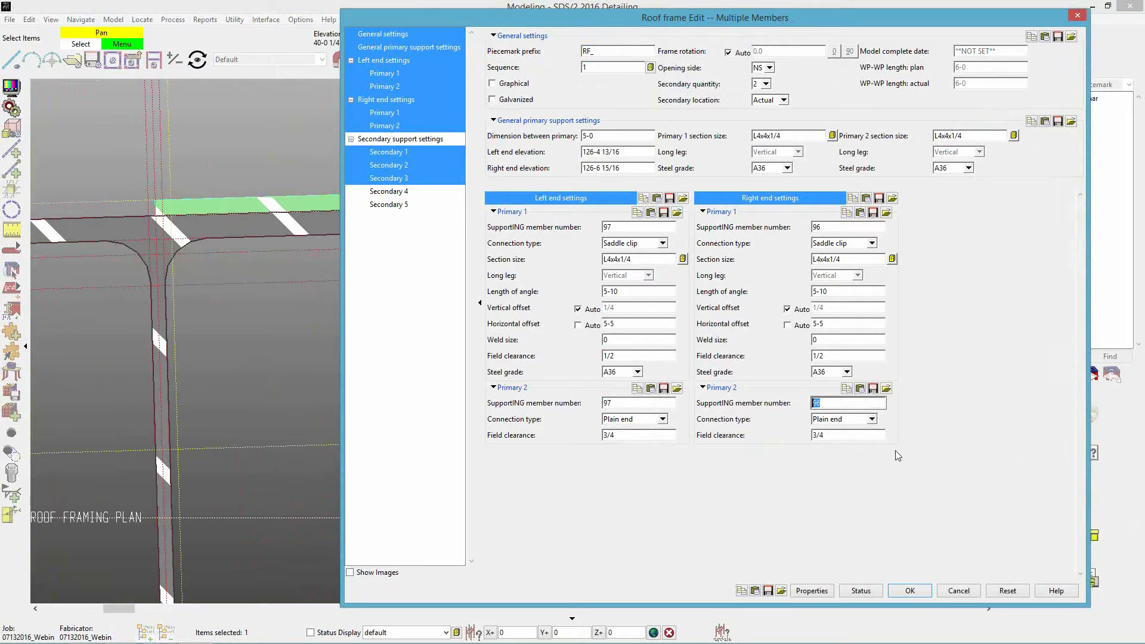
{"action": "left_click", "coordinate": [909, 591]}
Inspect the clearance between Primary 2's plain ends and the saddle clips, in section and from a rotated view.
{"action": "scroll", "coordinate": [395, 191], "scroll_direction": "up", "scroll_amount": 3}
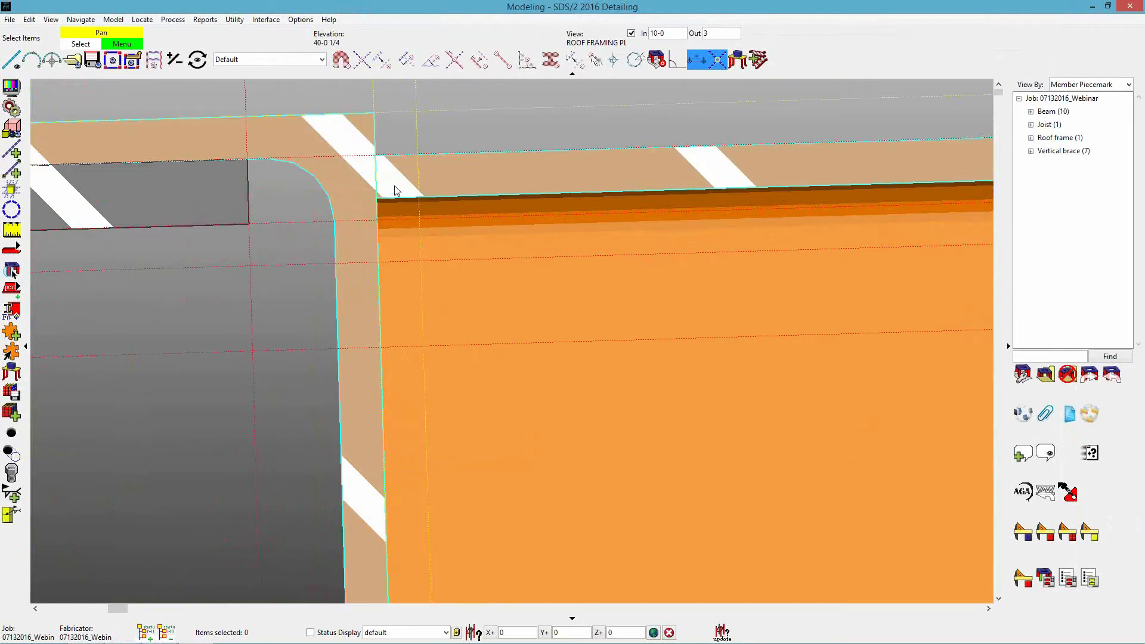
{"action": "scroll", "coordinate": [230, 447], "scroll_direction": "down", "scroll_amount": 1}
{"action": "scroll", "coordinate": [148, 395], "scroll_direction": "down", "scroll_amount": 5}
{"action": "scroll", "coordinate": [495, 421], "scroll_direction": "down", "scroll_amount": 2}
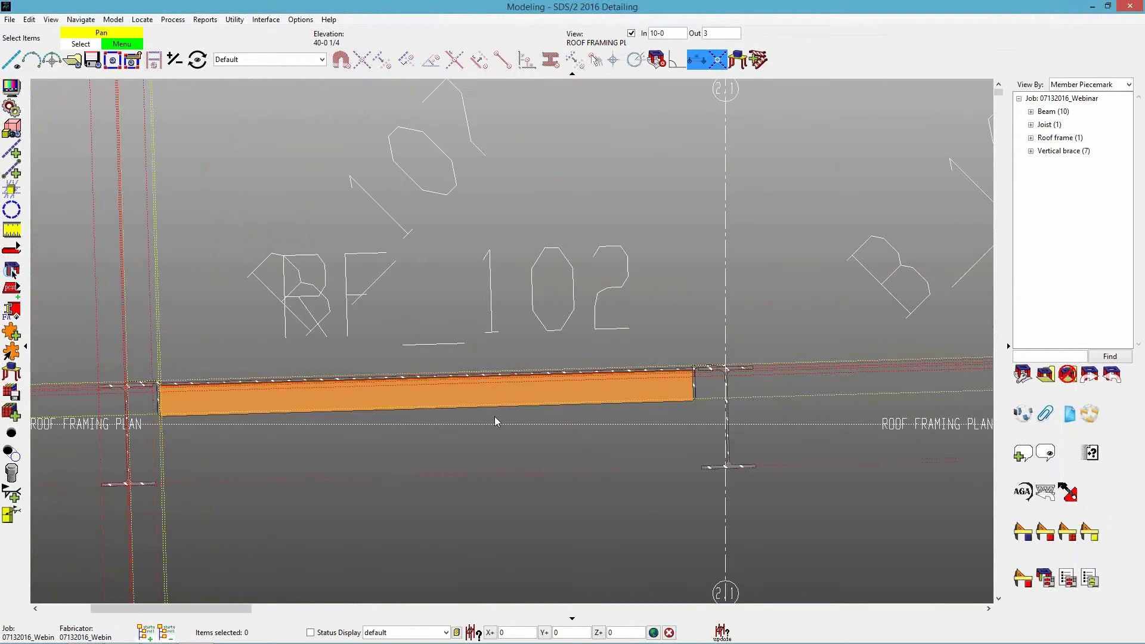
{"action": "scroll", "coordinate": [496, 421], "scroll_direction": "up", "scroll_amount": 3}
{"action": "scroll", "coordinate": [581, 360], "scroll_direction": "down", "scroll_amount": 1}
{"action": "middle_click_drag", "start_coordinate": [581, 356], "coordinate": [537, 377]}
{"action": "left_click", "coordinate": [537, 377]}
{"action": "left_click", "coordinate": [732, 404]}
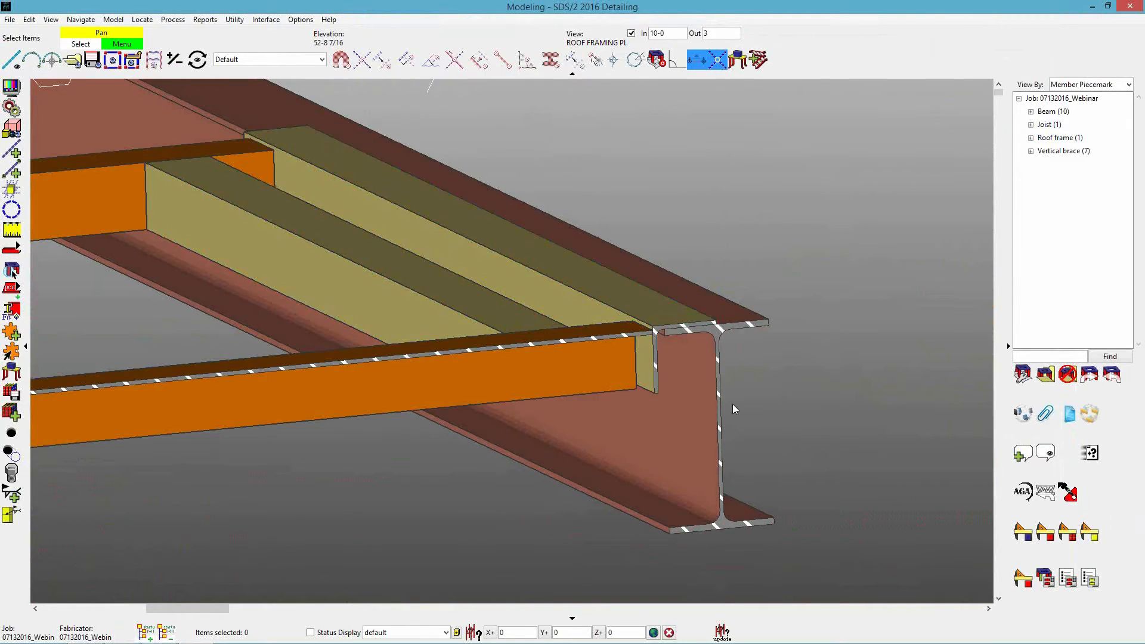
Set the weld size of Primary 1's saddle clips to 1/4 at both the left and right ends and accept the edit.
{"action": "double_click", "coordinate": [524, 313]}
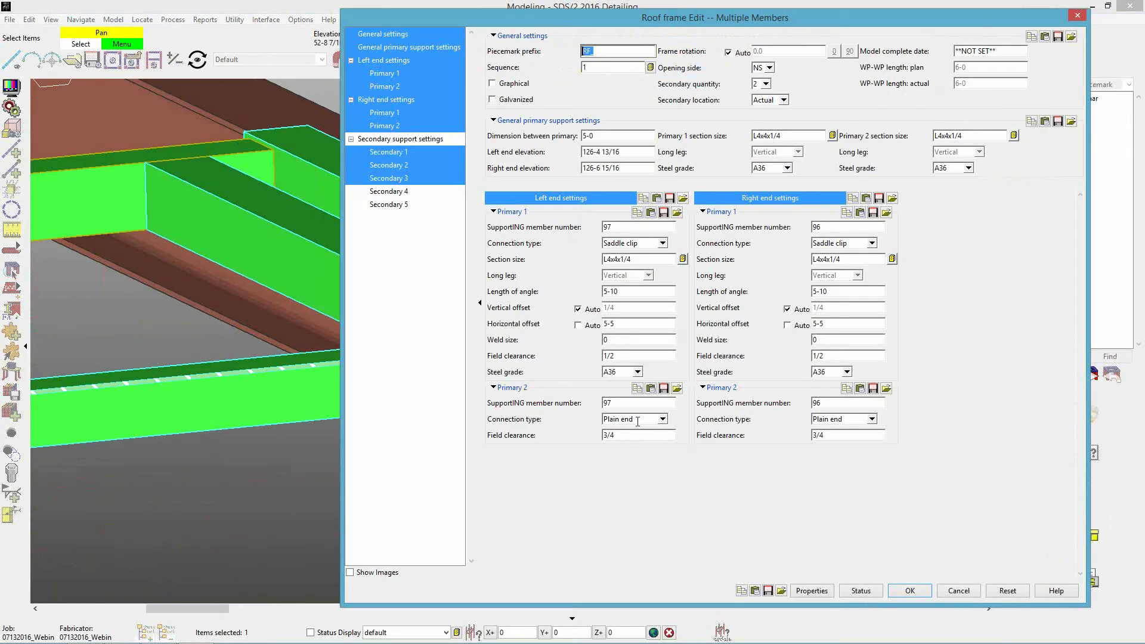
{"action": "double_click", "coordinate": [618, 344]}
{"action": "type", "text": "1/4"}
{"action": "key", "text": "Tab"}
{"action": "double_click", "coordinate": [829, 340]}
{"action": "type", "text": "1/4"}
{"action": "key", "text": "Tab"}
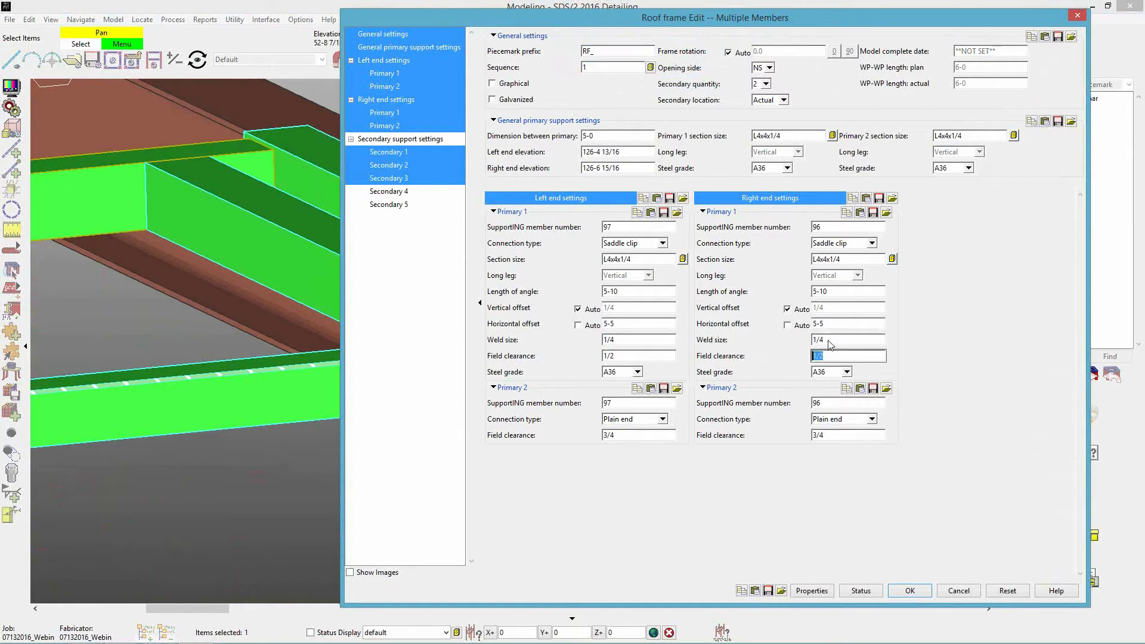
{"action": "key", "text": "Return"}
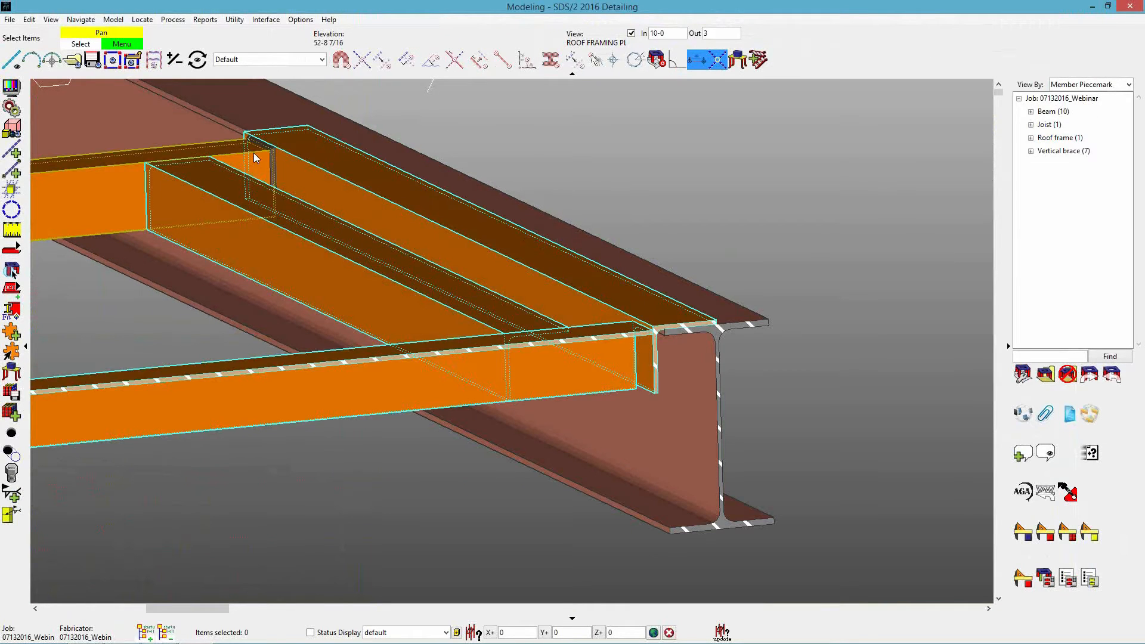
Examine the roof frame's primary members and long saddle clips on the supporting beams from several rotated 3D views.
{"action": "middle_click_drag", "start_coordinate": [511, 312], "coordinate": [622, 302]}
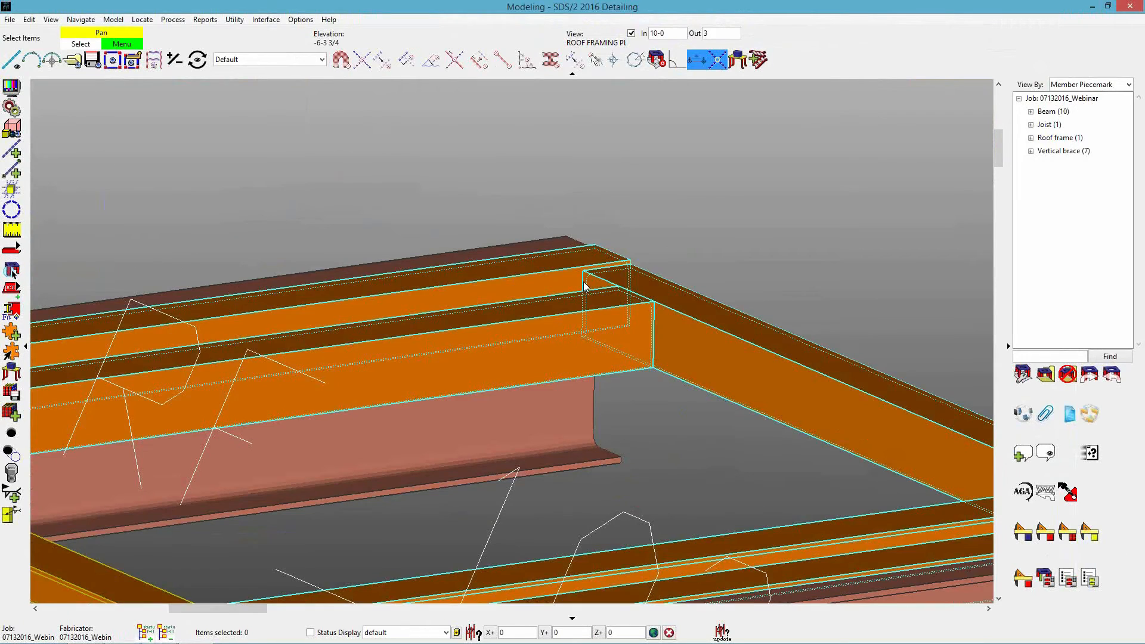
{"action": "scroll", "coordinate": [589, 283], "scroll_direction": "down", "scroll_amount": 2}
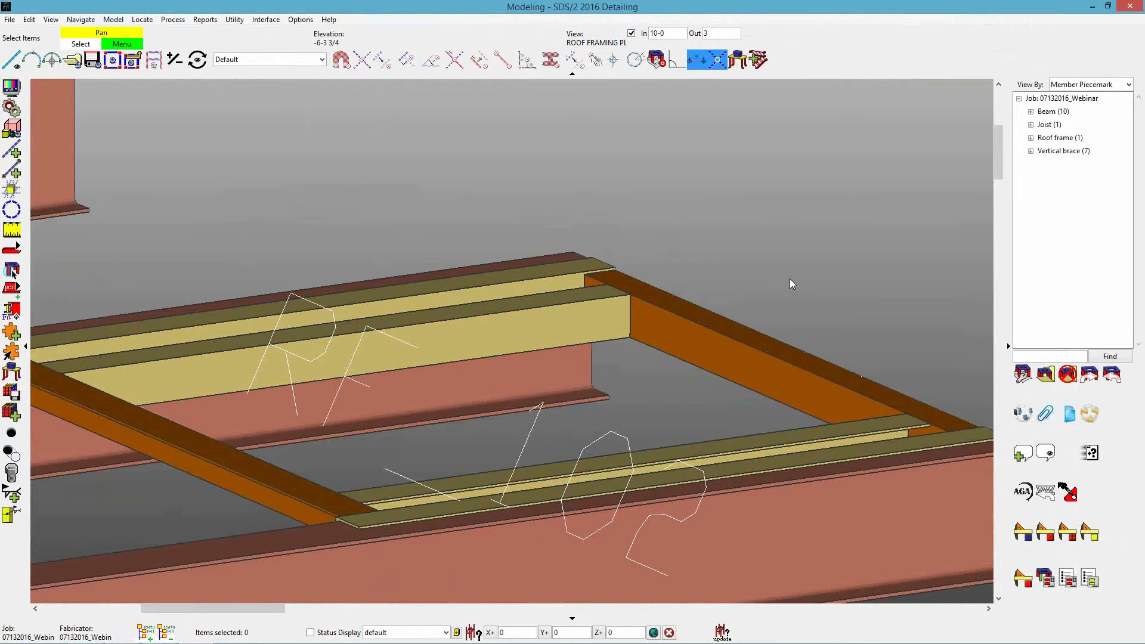
{"action": "scroll", "coordinate": [790, 284], "scroll_direction": "down", "scroll_amount": 3}
{"action": "middle_click_drag", "start_coordinate": [767, 288], "coordinate": [530, 383]}
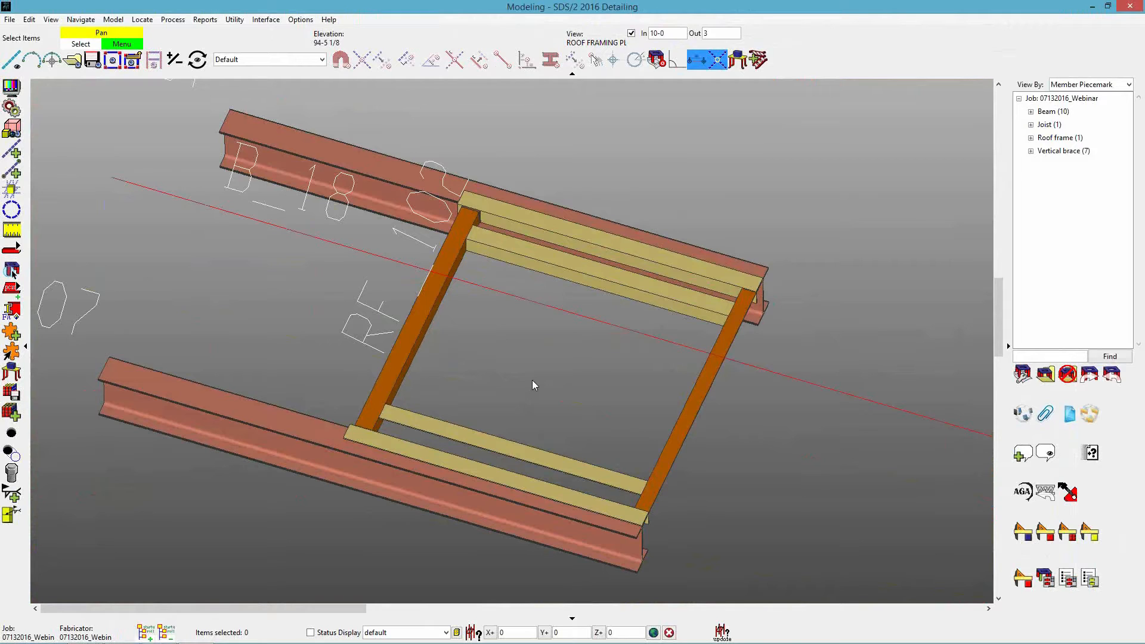
{"action": "scroll", "coordinate": [533, 385], "scroll_direction": "down", "scroll_amount": 5}
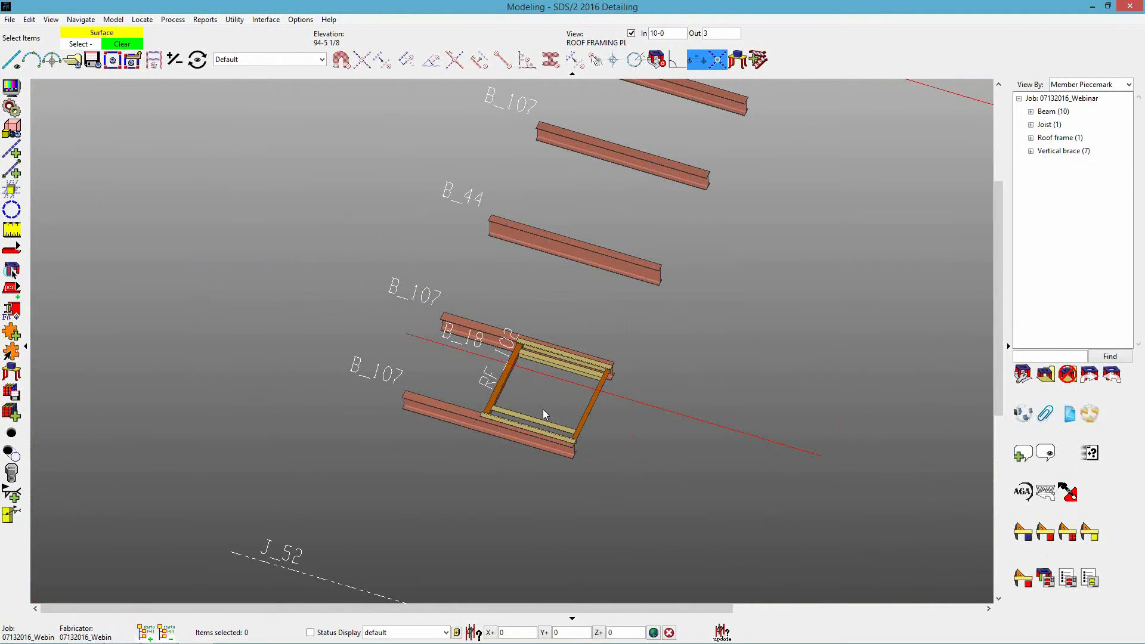
Return to the roof framing plan and add a roof frame between the two B_107 beams above grid 1.9.
{"action": "key", "text": "ctrl+r"}
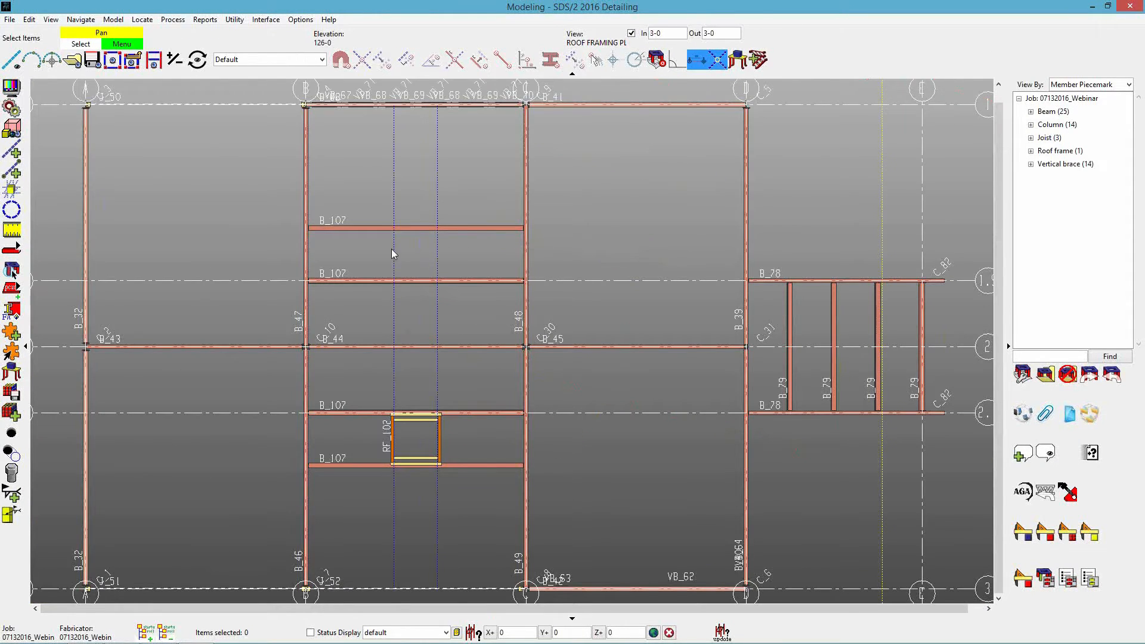
{"action": "scroll", "coordinate": [391, 250], "scroll_direction": "up", "scroll_amount": 6}
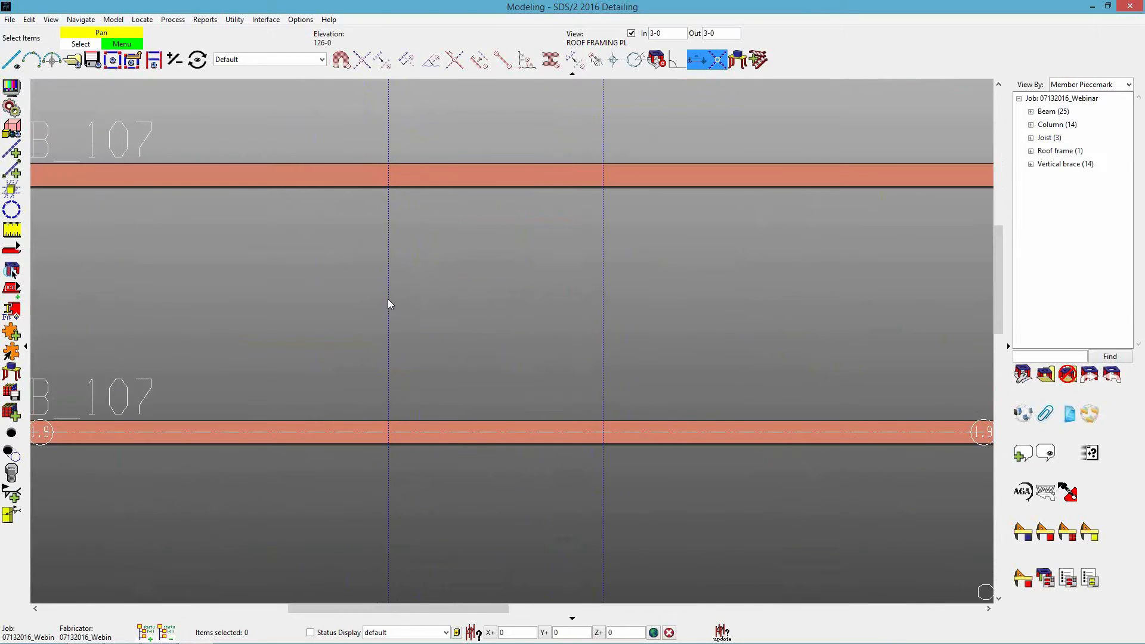
{"action": "key", "text": "a"}
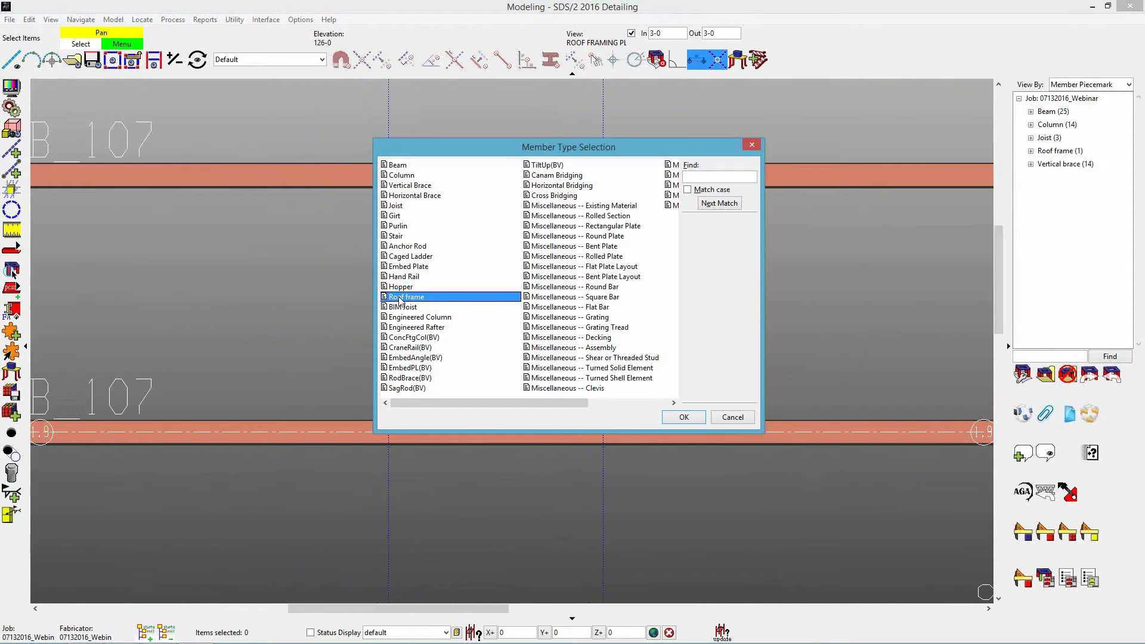
{"action": "double_click", "coordinate": [402, 298]}
{"action": "left_click", "coordinate": [383, 426]}
{"action": "left_click", "coordinate": [389, 188]}
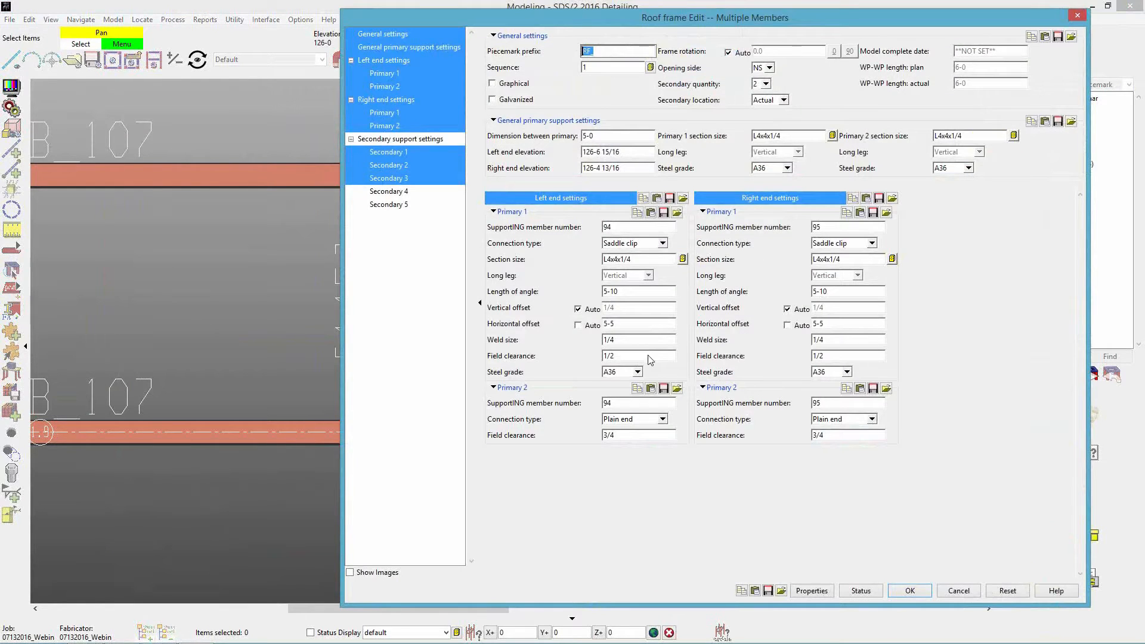
Set the connection type of Primary 1 and Primary 2 to Strip vert leg at both ends and accept the frame.
{"action": "left_click", "coordinate": [630, 244]}
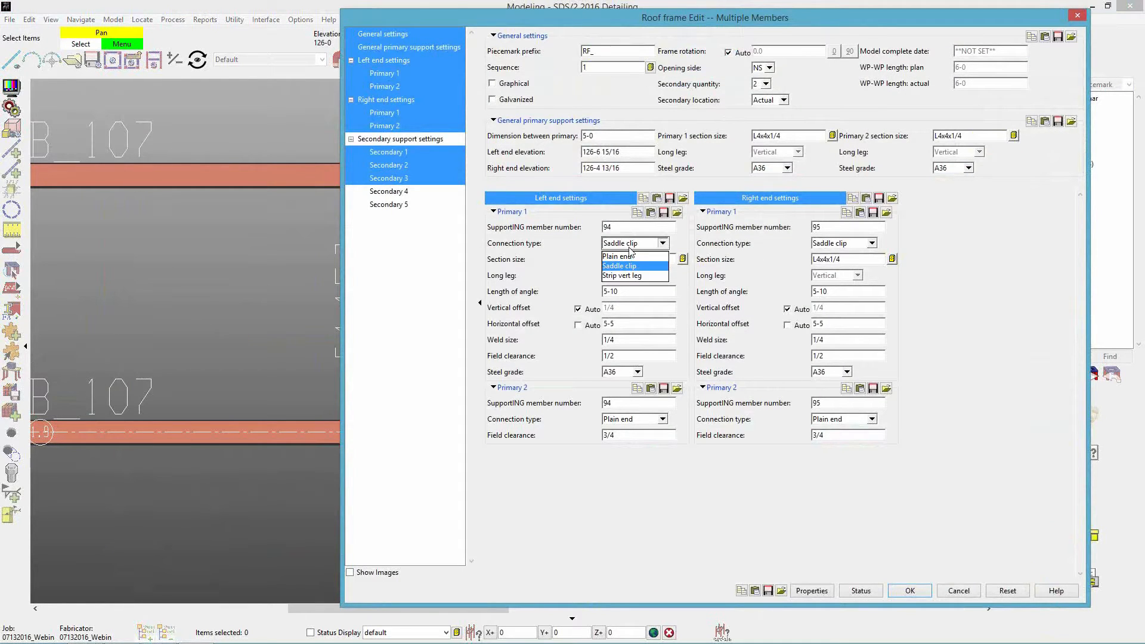
{"action": "left_click", "coordinate": [617, 276]}
{"action": "left_click", "coordinate": [826, 244]}
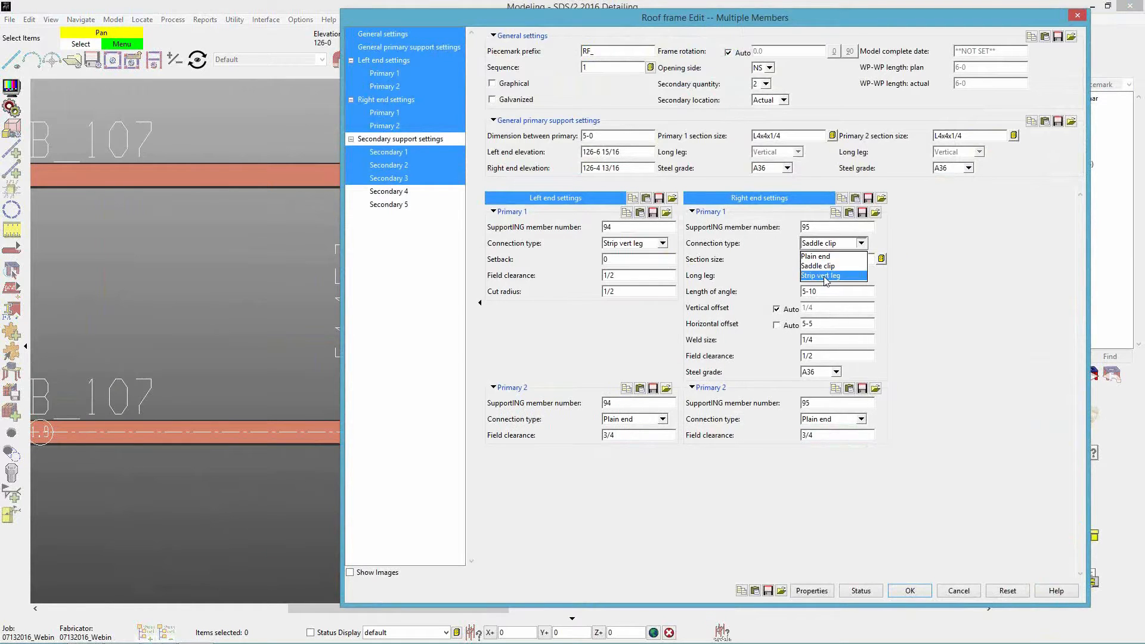
{"action": "left_click", "coordinate": [826, 278]}
{"action": "left_click", "coordinate": [647, 338]}
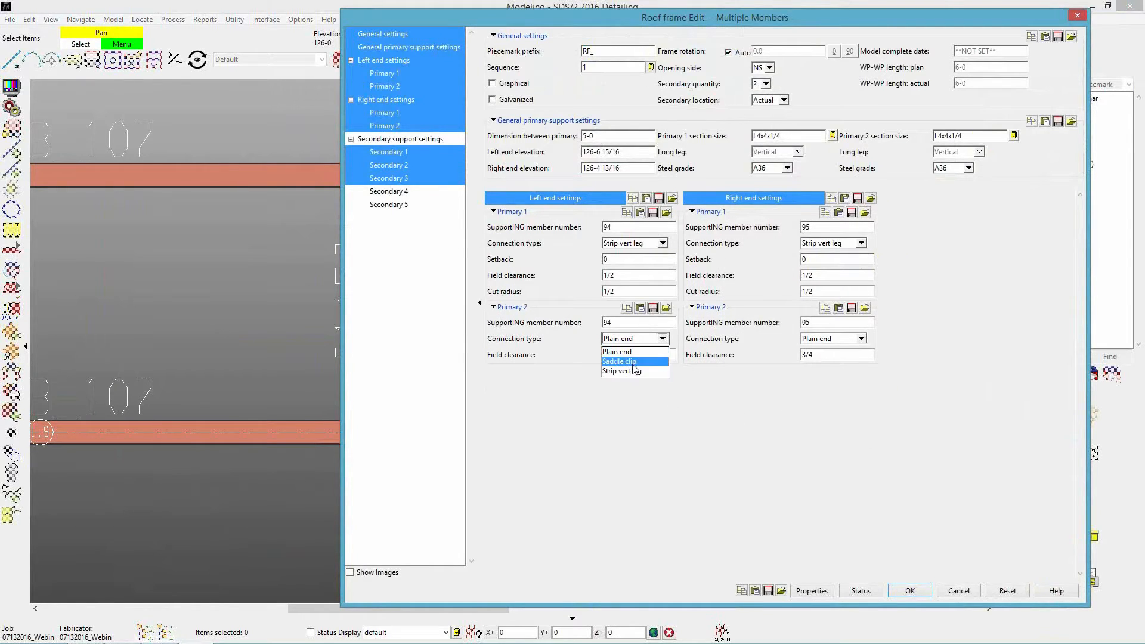
{"action": "left_click", "coordinate": [633, 371]}
{"action": "left_click", "coordinate": [828, 338]}
{"action": "left_click", "coordinate": [822, 371]}
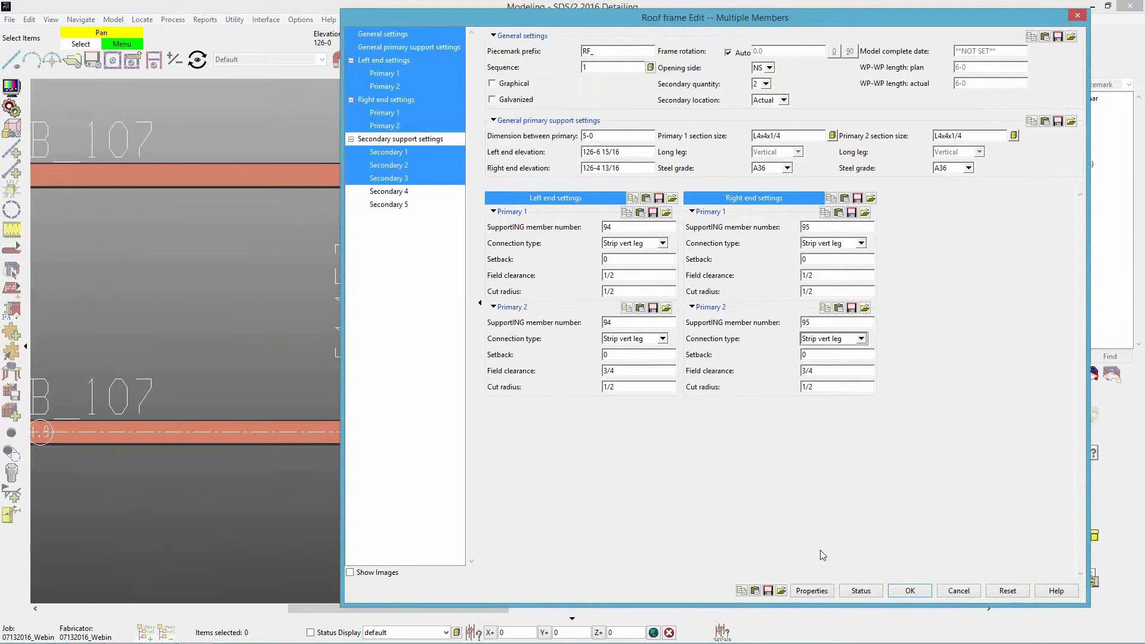
{"action": "left_click", "coordinate": [908, 590]}
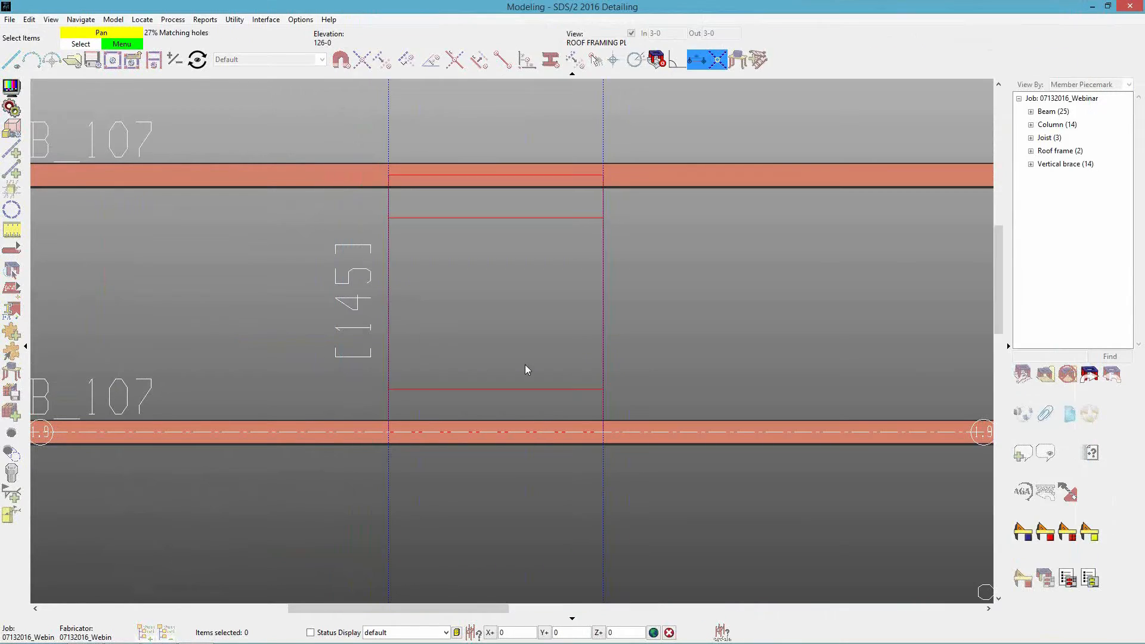
{"action": "right_click", "coordinate": [557, 328]}
Cut a section through the new frame's primary member and examine its stripped vertical leg against the beam flange.
{"action": "scroll", "coordinate": [596, 396], "scroll_direction": "up", "scroll_amount": 5}
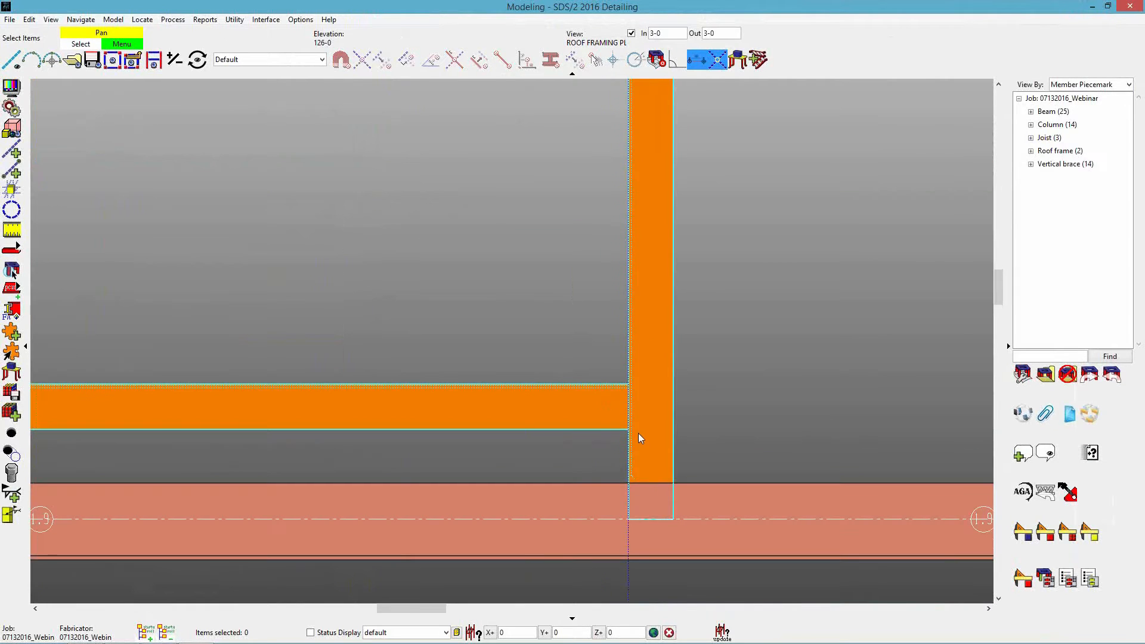
{"action": "middle_click_drag", "start_coordinate": [643, 435], "coordinate": [613, 430]}
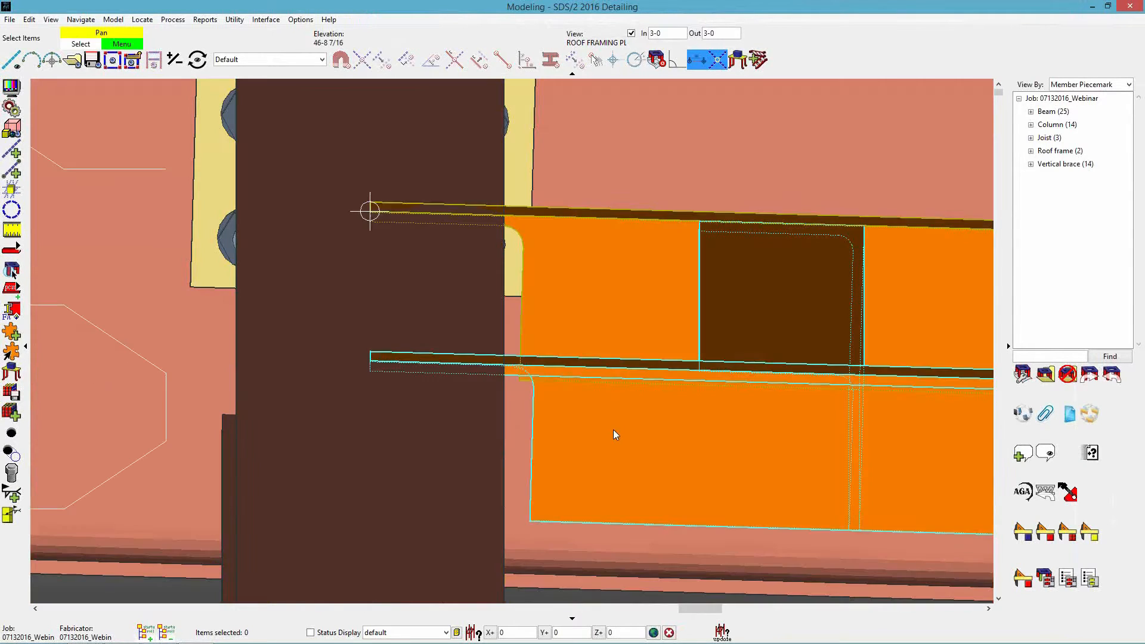
{"action": "key", "text": "s"}
{"action": "left_click", "coordinate": [626, 442]}
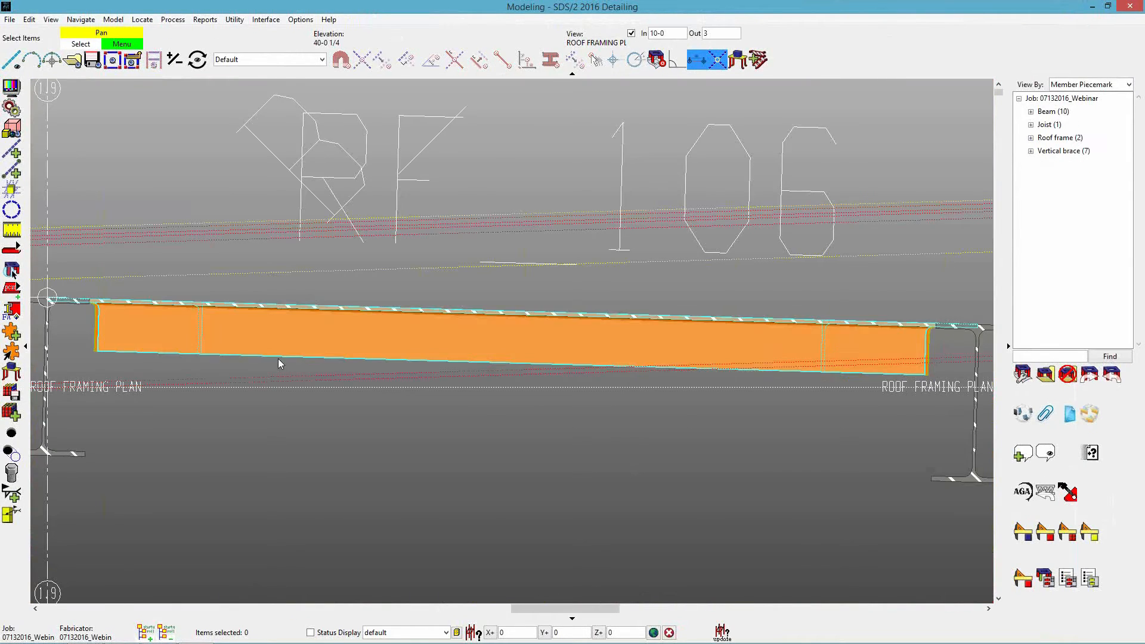
{"action": "middle_click_drag", "start_coordinate": [74, 337], "coordinate": [302, 388]}
{"action": "scroll", "coordinate": [301, 386], "scroll_direction": "up", "scroll_amount": 3}
{"action": "scroll", "coordinate": [286, 365], "scroll_direction": "up", "scroll_amount": 2}
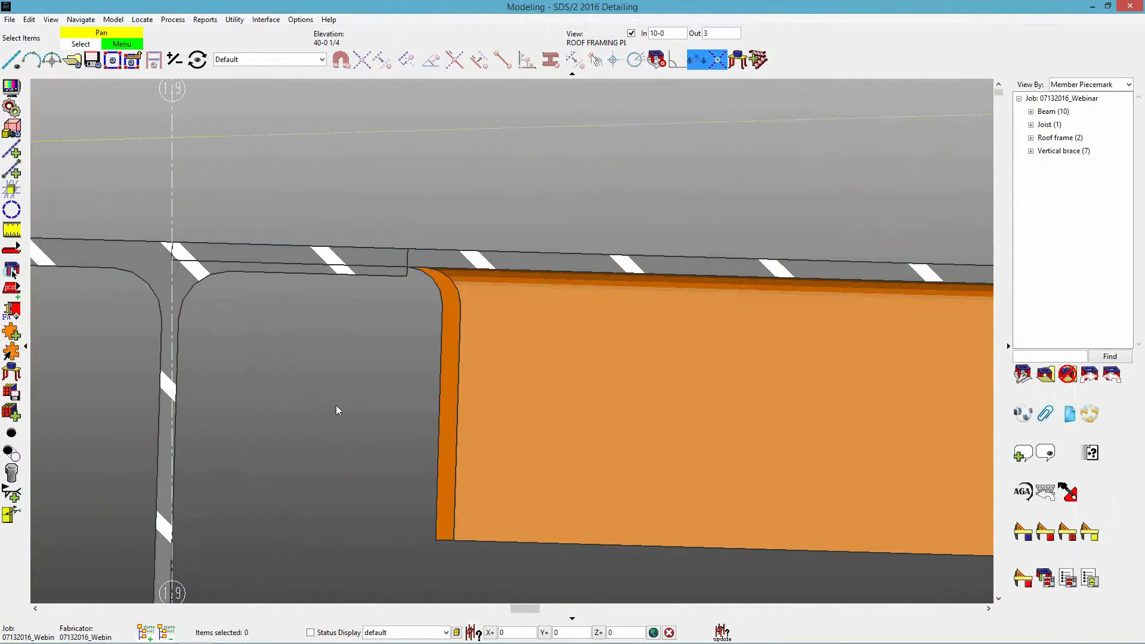
Return to the roof framing plan and delete the roof frame RF_106.
{"action": "key", "text": "ctrl+o"}
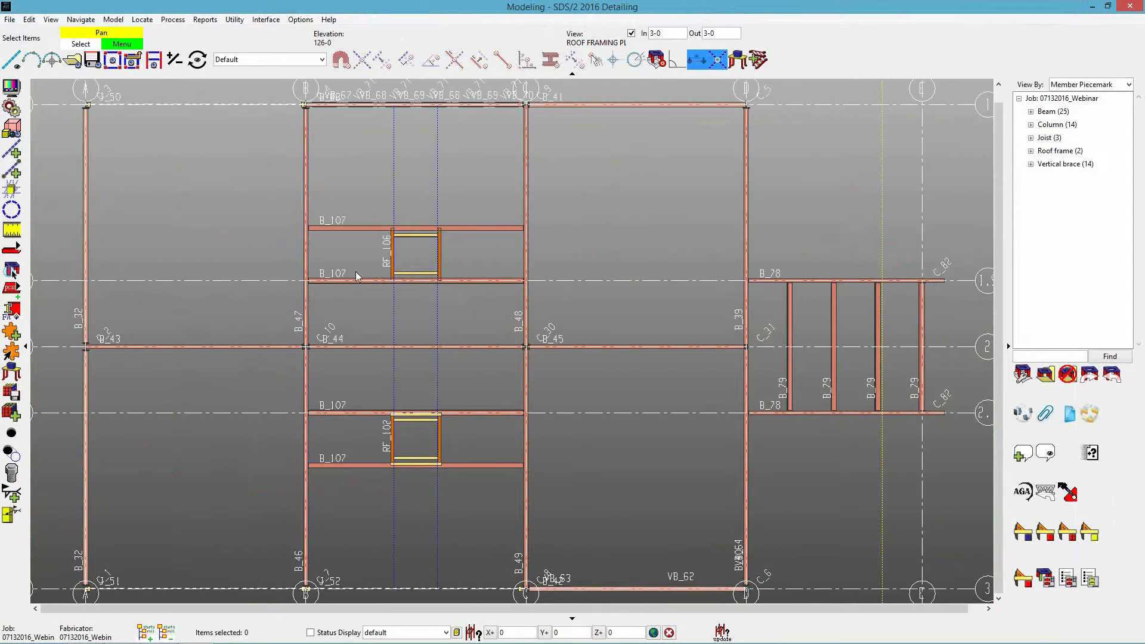
{"action": "scroll", "coordinate": [397, 266], "scroll_direction": "up", "scroll_amount": 4}
{"action": "scroll", "coordinate": [412, 250], "scroll_direction": "up", "scroll_amount": 5}
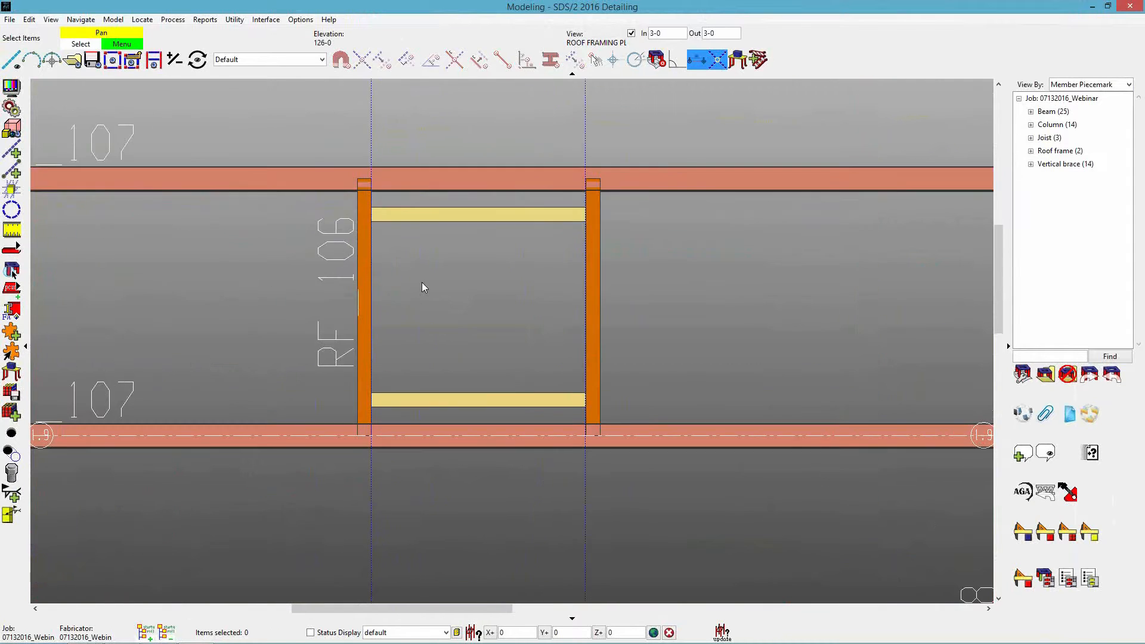
{"action": "left_click", "coordinate": [686, 309]}
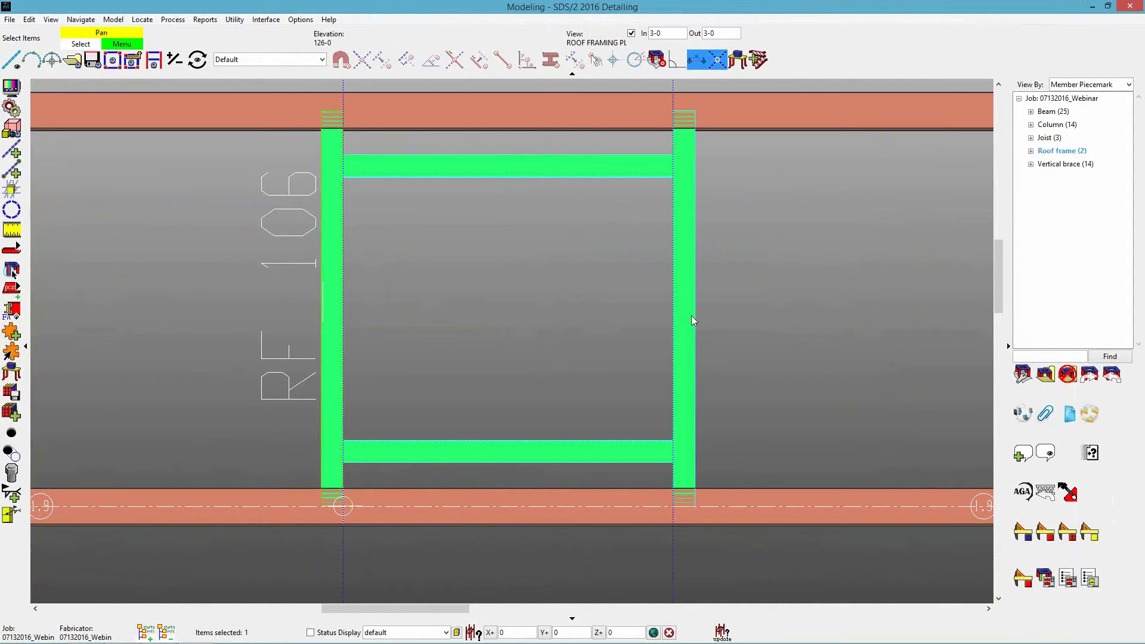
{"action": "key", "text": "Delete"}
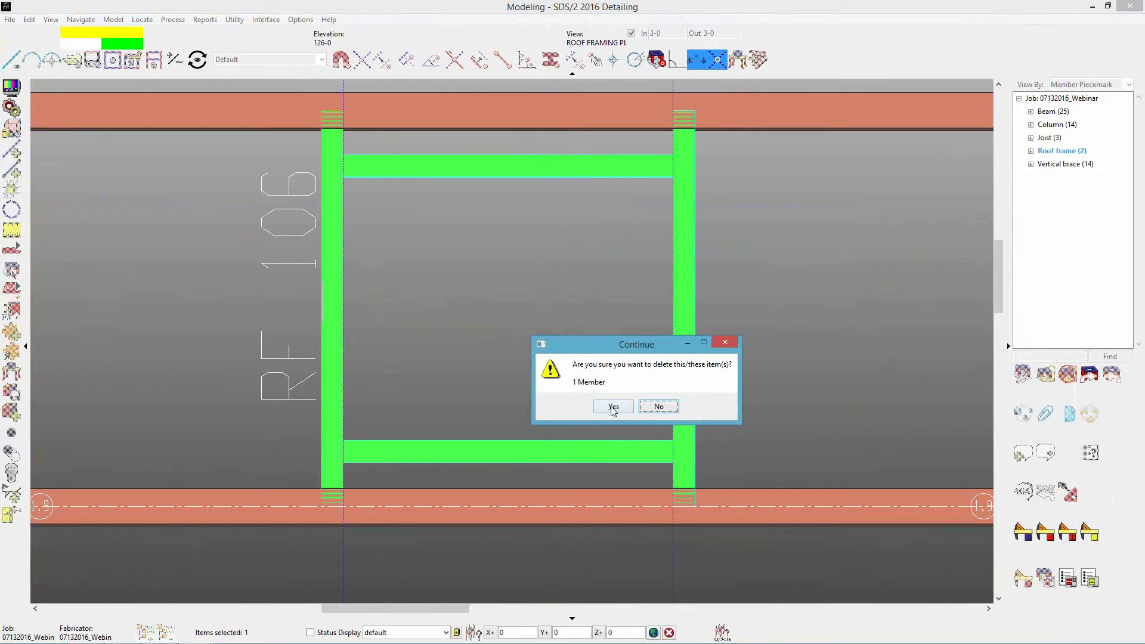
{"action": "left_click", "coordinate": [612, 408]}
Add a roof frame between the two B_107 beams above grid 1.9 with its work points raised by a Z offset of 1/4.
{"action": "scroll", "coordinate": [568, 309], "scroll_direction": "down", "scroll_amount": 4}
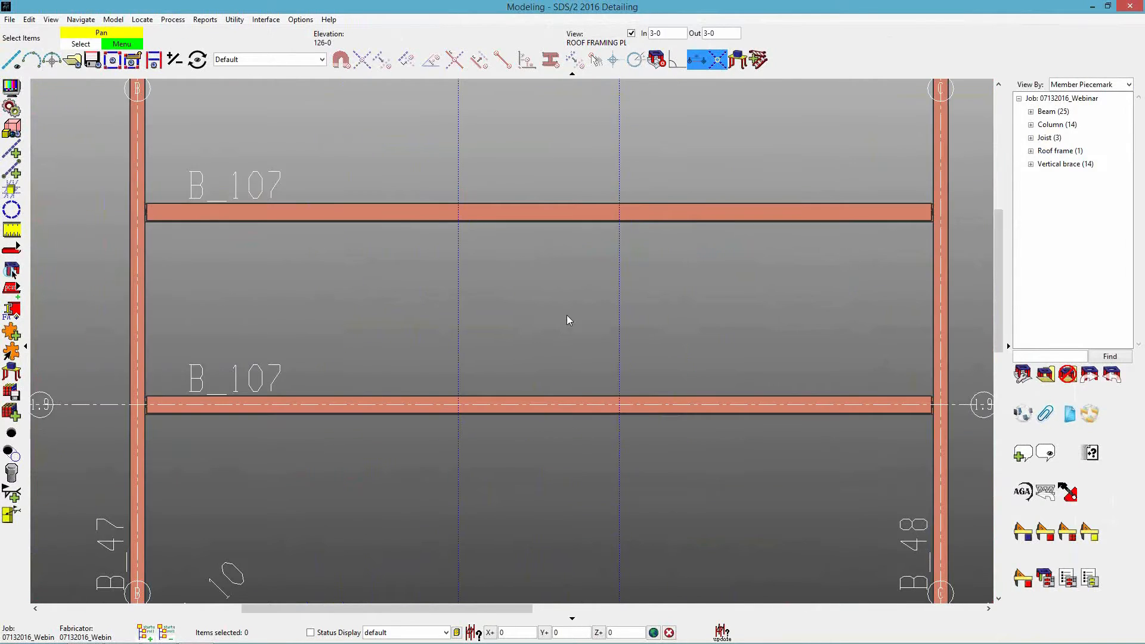
{"action": "scroll", "coordinate": [568, 317], "scroll_direction": "up", "scroll_amount": 3}
{"action": "key", "text": "a"}
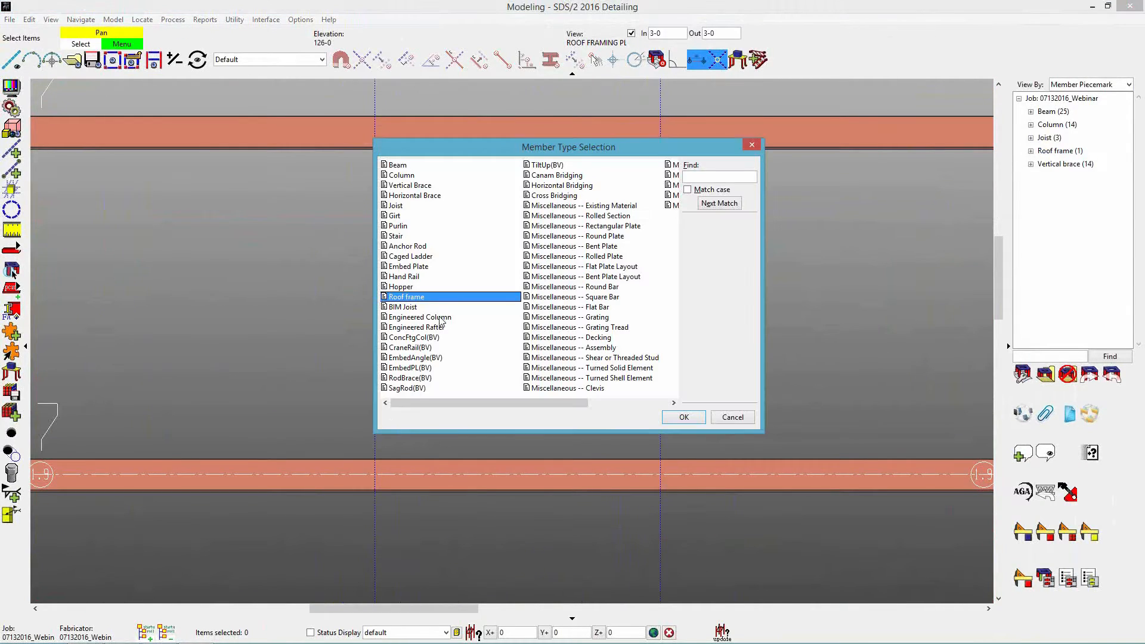
{"action": "left_click", "coordinate": [685, 419]}
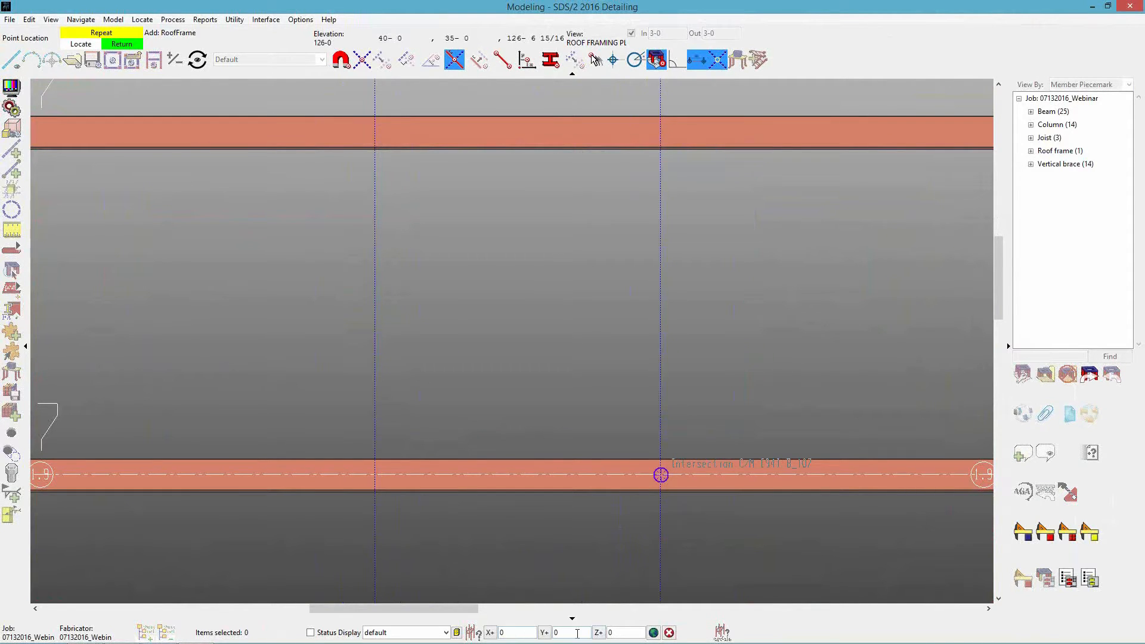
{"action": "double_click", "coordinate": [613, 632]}
{"action": "type", "text": ".25"}
{"action": "left_click", "coordinate": [375, 474]}
{"action": "left_click", "coordinate": [374, 134]}
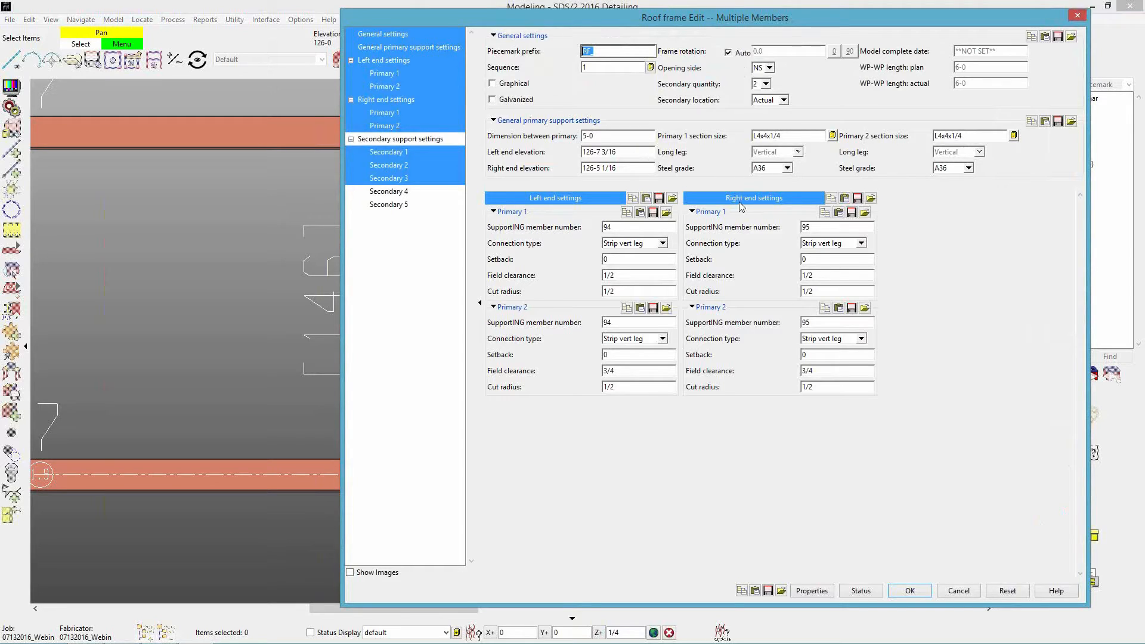
Set the field clearance of Primary 2 to 1/2 at both the left and right ends and accept the frame.
{"action": "double_click", "coordinate": [636, 370]}
{"action": "type", "text": "1/2"}
{"action": "key", "text": "Tab"}
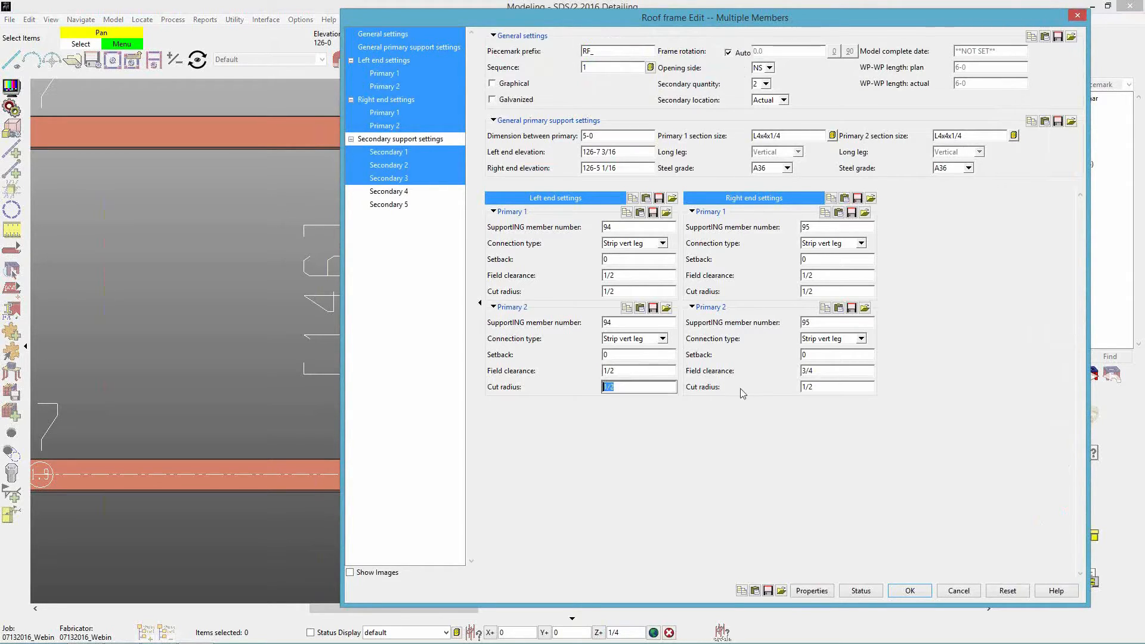
{"action": "double_click", "coordinate": [823, 372]}
{"action": "type", "text": "1/2"}
{"action": "key", "text": "Tab"}
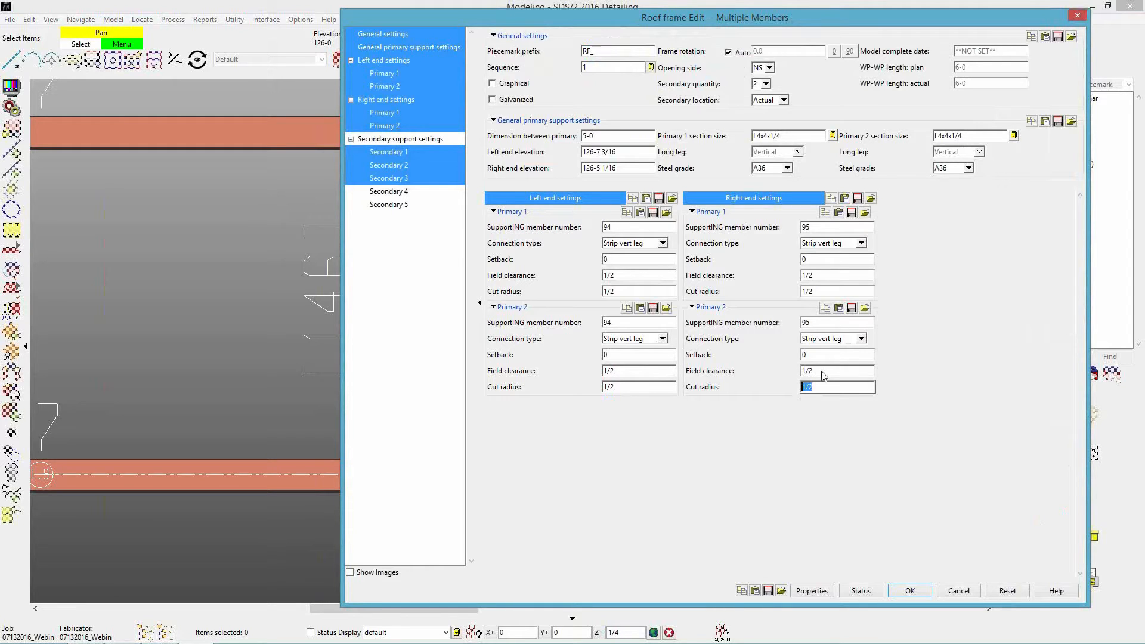
{"action": "left_click", "coordinate": [911, 591]}
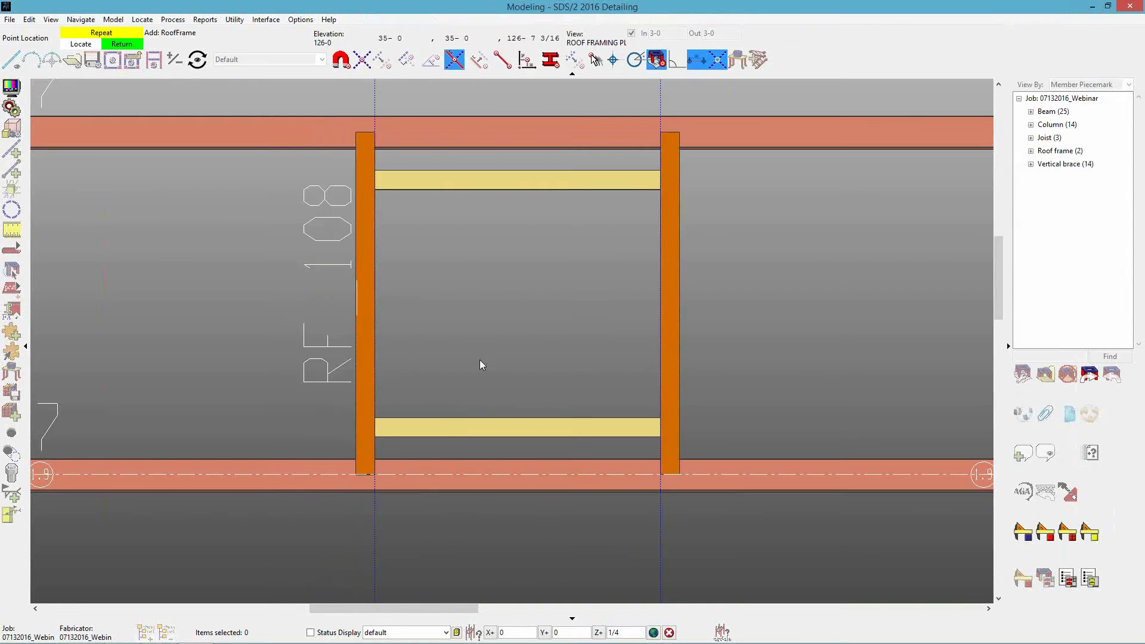
{"action": "right_click", "coordinate": [476, 387]}
Cut a section through the raised frame's primary member and examine how its horizontal leg sits on the beam flange.
{"action": "scroll", "coordinate": [704, 489], "scroll_direction": "up", "scroll_amount": 5}
{"action": "middle_click_drag", "start_coordinate": [525, 334], "coordinate": [425, 198]}
{"action": "key", "text": "s"}
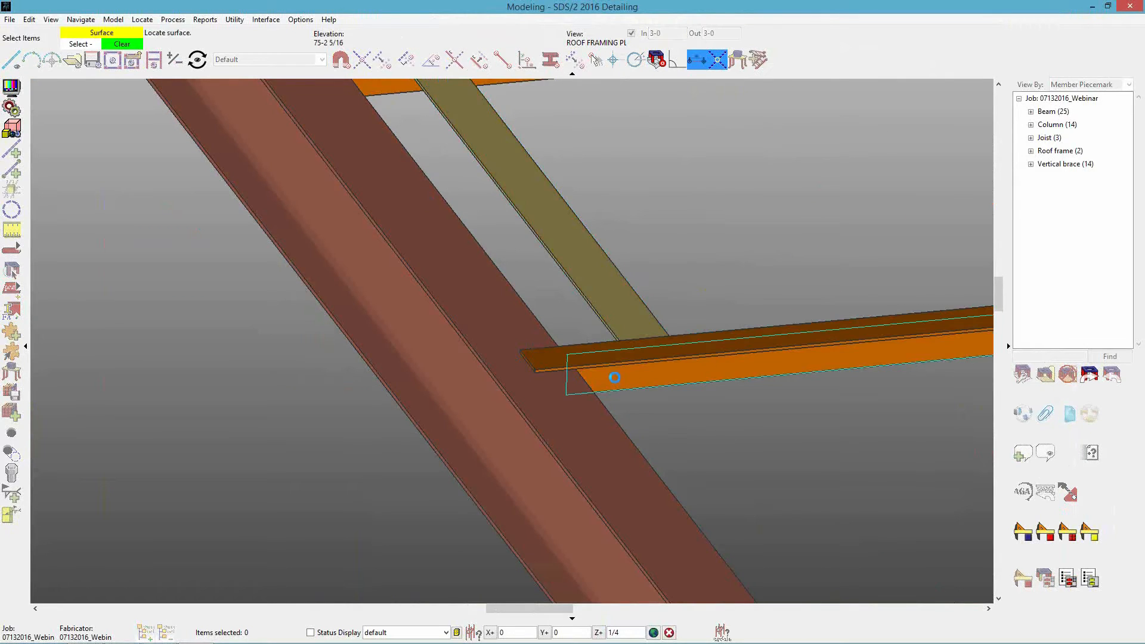
{"action": "left_click", "coordinate": [612, 378]}
{"action": "scroll", "coordinate": [63, 308], "scroll_direction": "up", "scroll_amount": 8}
{"action": "middle_click_drag", "start_coordinate": [80, 312], "coordinate": [375, 319]}
{"action": "scroll", "coordinate": [381, 332], "scroll_direction": "up", "scroll_amount": 3}
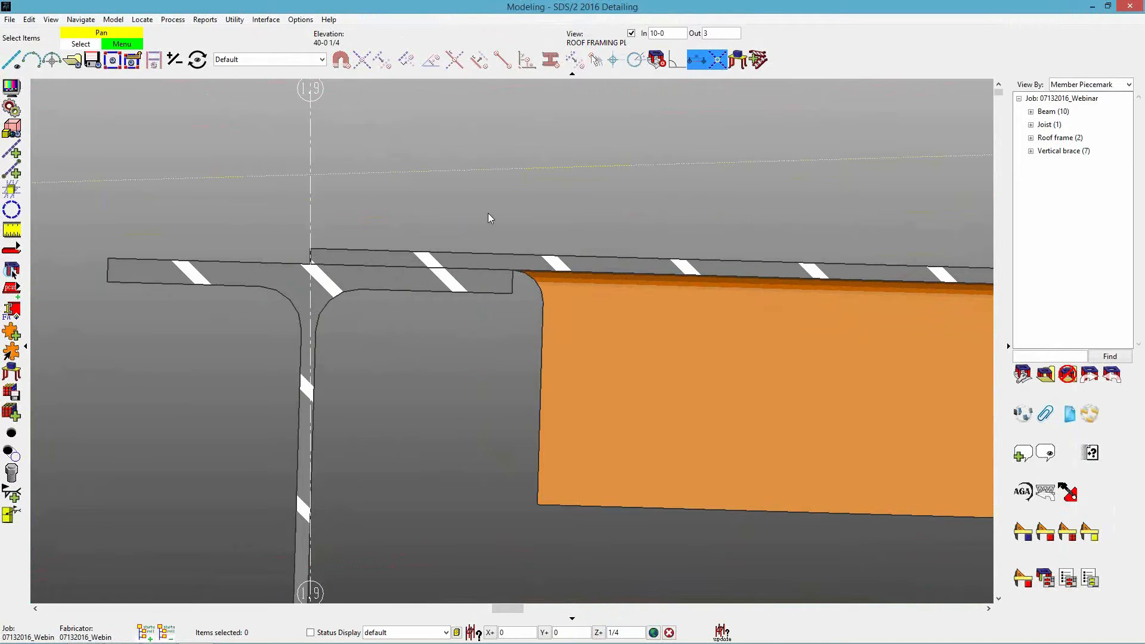
Clear the Z offset for point location and set the section view's In depth to 2-6.
{"action": "left_click", "coordinate": [671, 633]}
{"action": "middle_click_drag", "start_coordinate": [489, 531], "coordinate": [460, 381]}
{"action": "scroll", "coordinate": [466, 471], "scroll_direction": "down", "scroll_amount": 2}
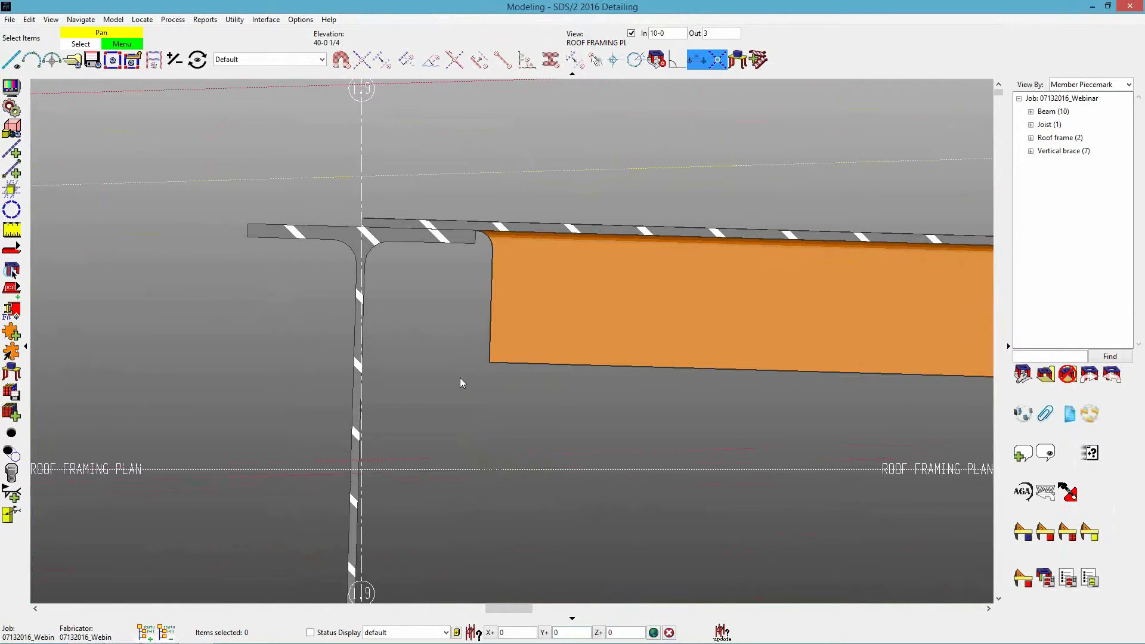
{"action": "scroll", "coordinate": [453, 378], "scroll_direction": "up", "scroll_amount": 1}
{"action": "scroll", "coordinate": [447, 352], "scroll_direction": "up", "scroll_amount": 3}
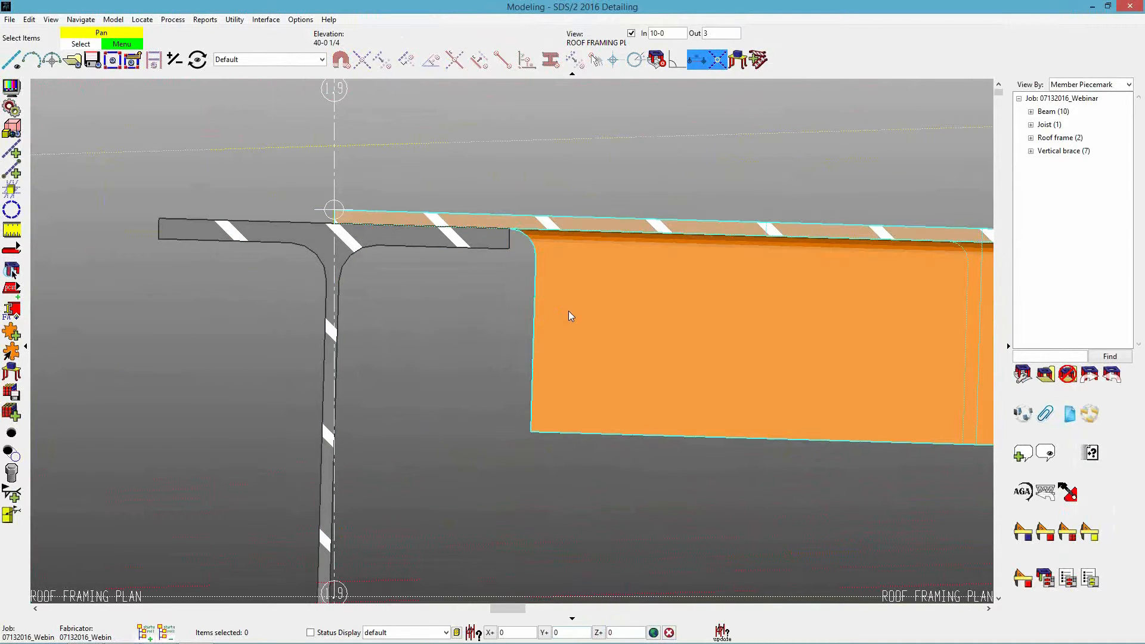
{"action": "left_click", "coordinate": [676, 34]}
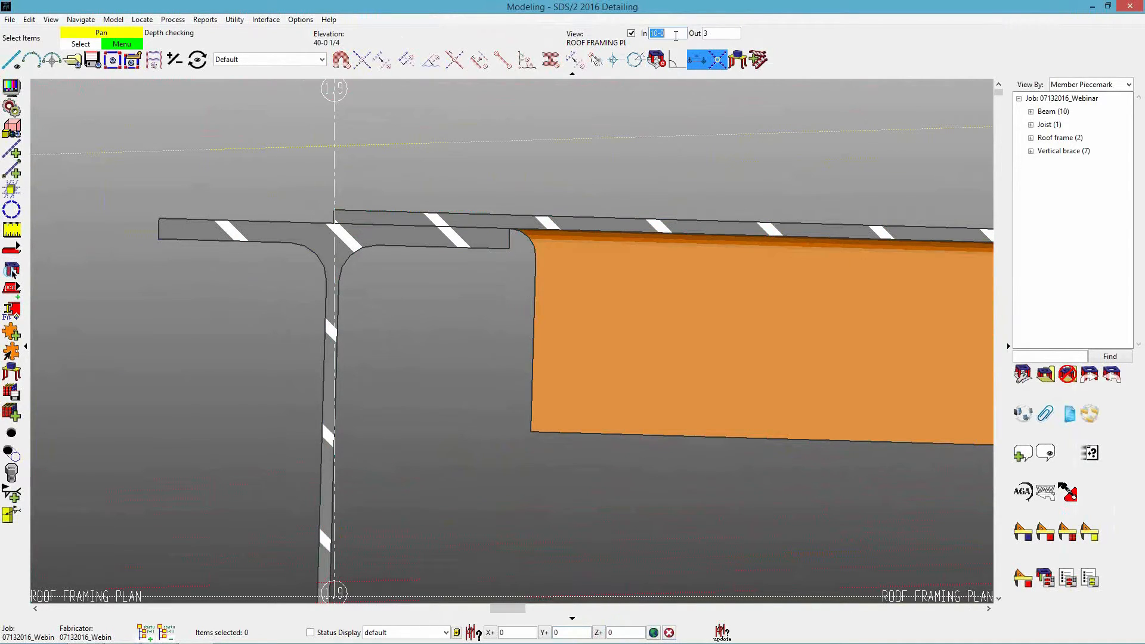
{"action": "type", "text": "2-6"}
{"action": "key", "text": "Tab"}
Set the setback of Primary 2 at the roof frame's left end to -1/2 and accept the edit.
{"action": "double_click", "coordinate": [591, 273]}
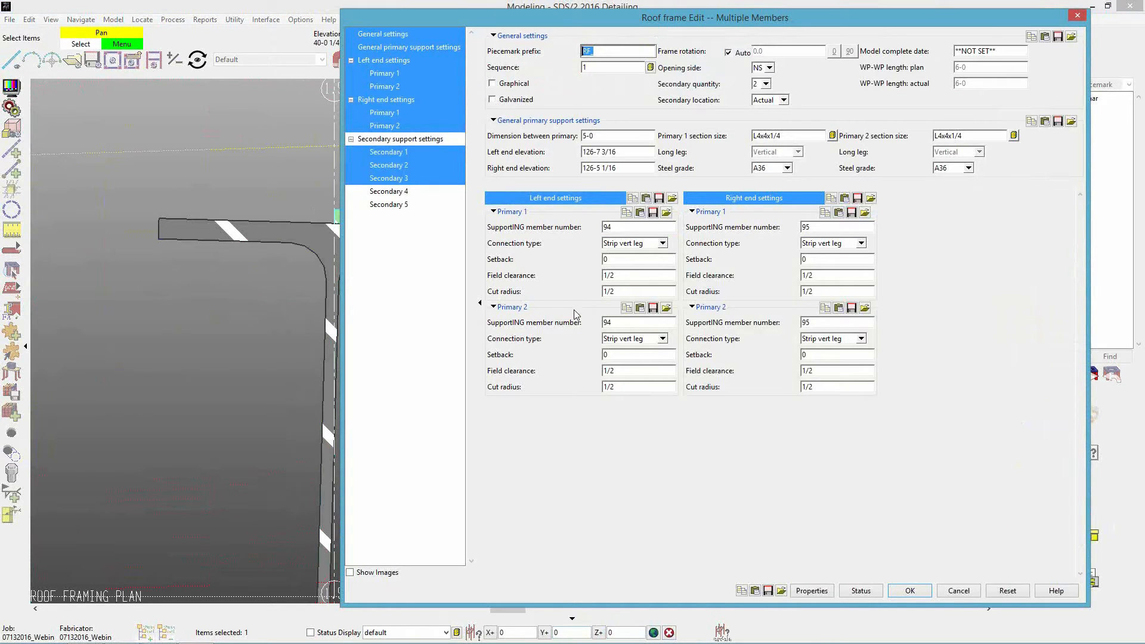
{"action": "left_click", "coordinate": [638, 360]}
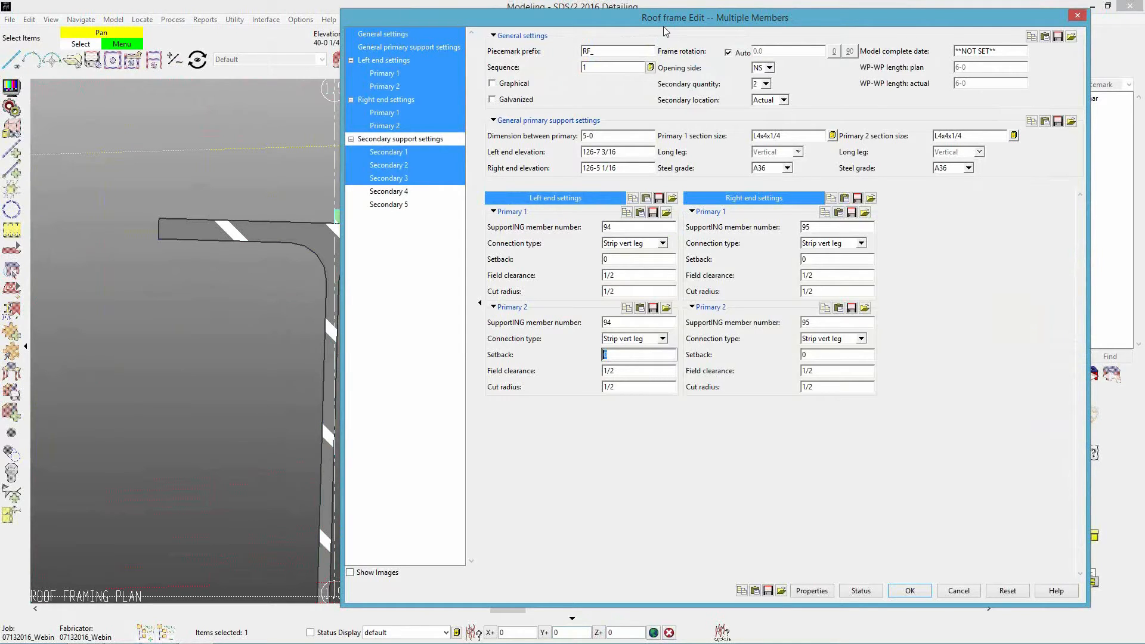
{"action": "left_click_drag", "start_coordinate": [665, 28], "coordinate": [706, 29]}
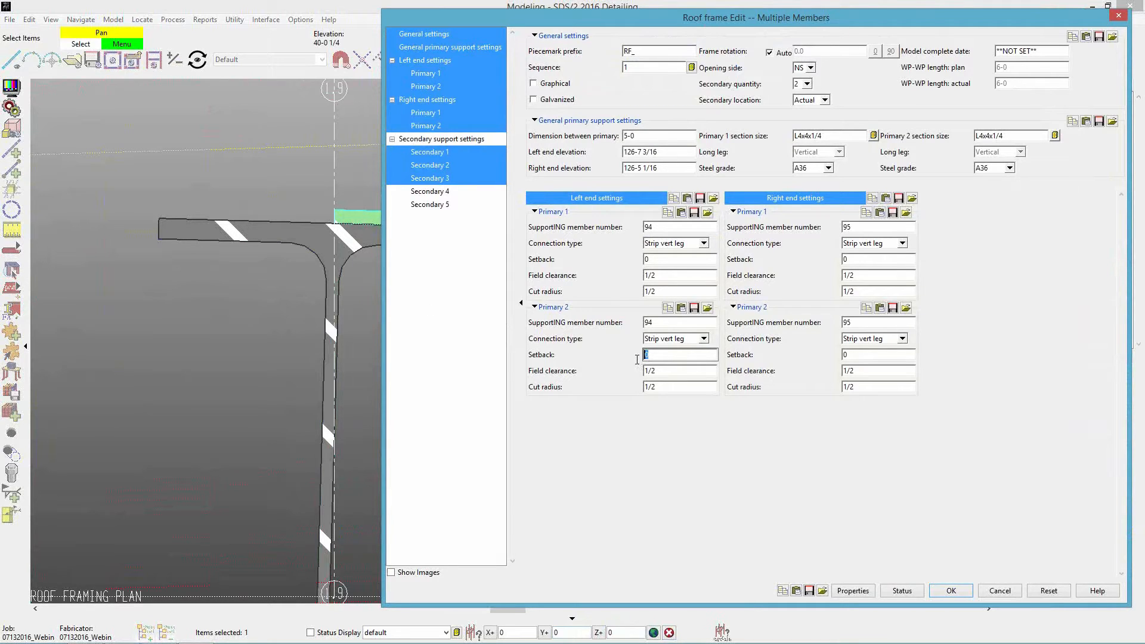
{"action": "type", "text": "2"}
{"action": "key", "text": "Tab"}
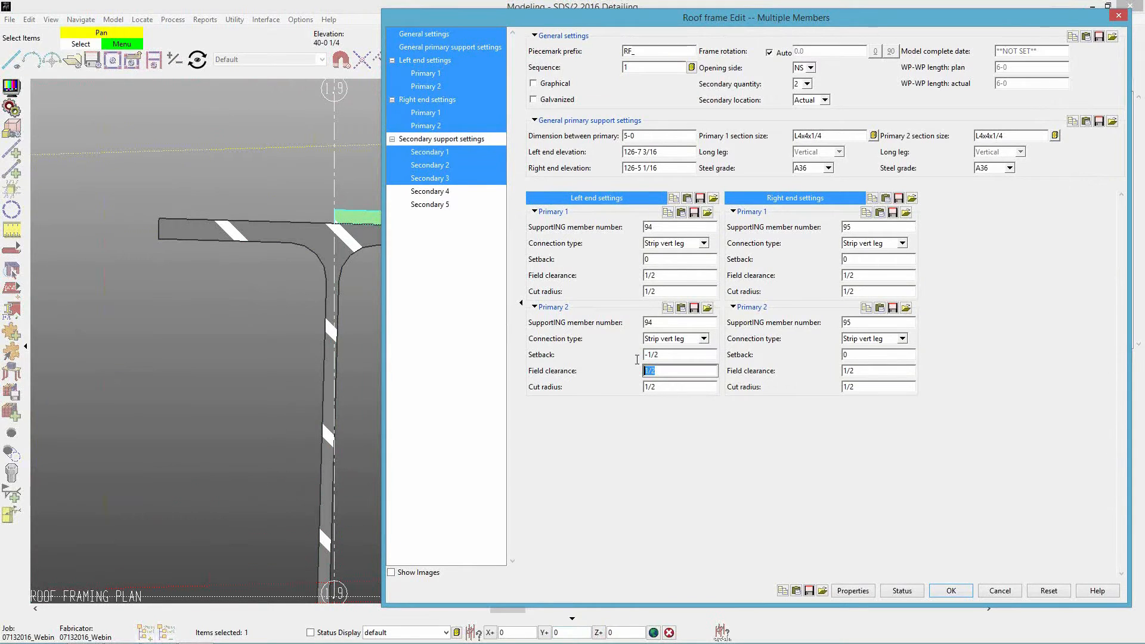
{"action": "left_click", "coordinate": [952, 591]}
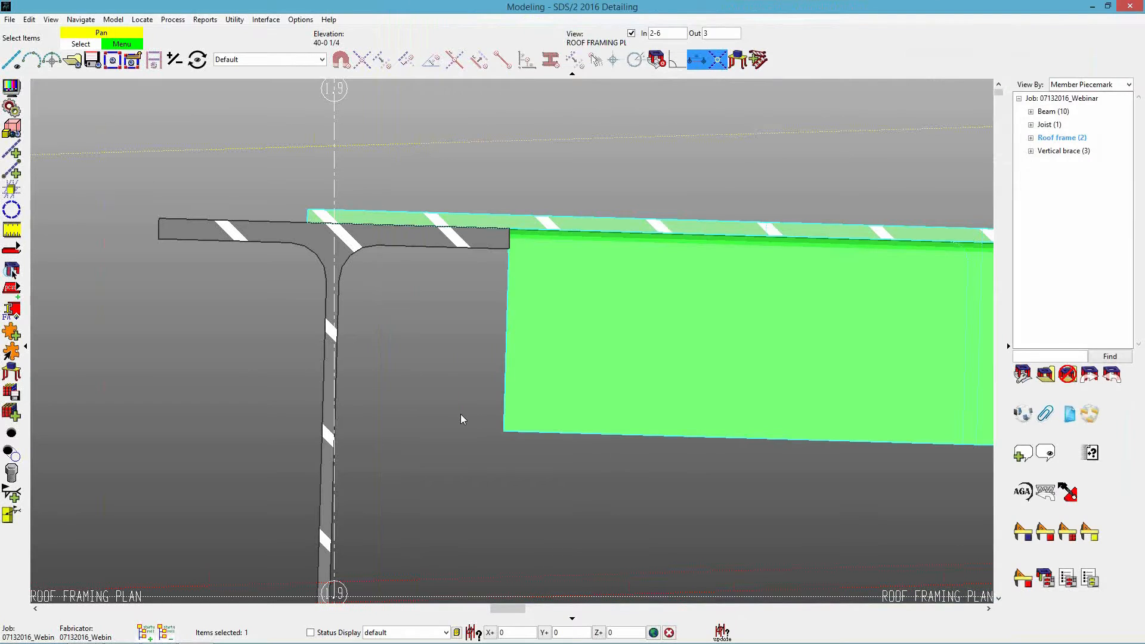
{"action": "left_click", "coordinate": [451, 387]}
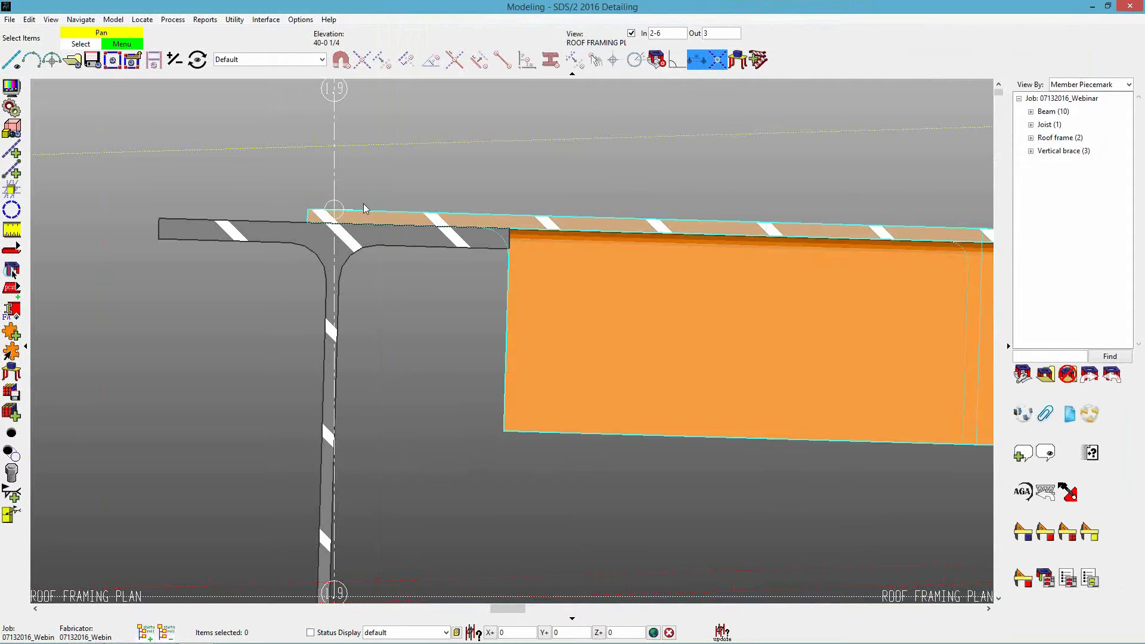
Reset the left end setback of the roof frame's Primary 2 to 0 and accept the edit.
{"action": "double_click", "coordinate": [637, 408]}
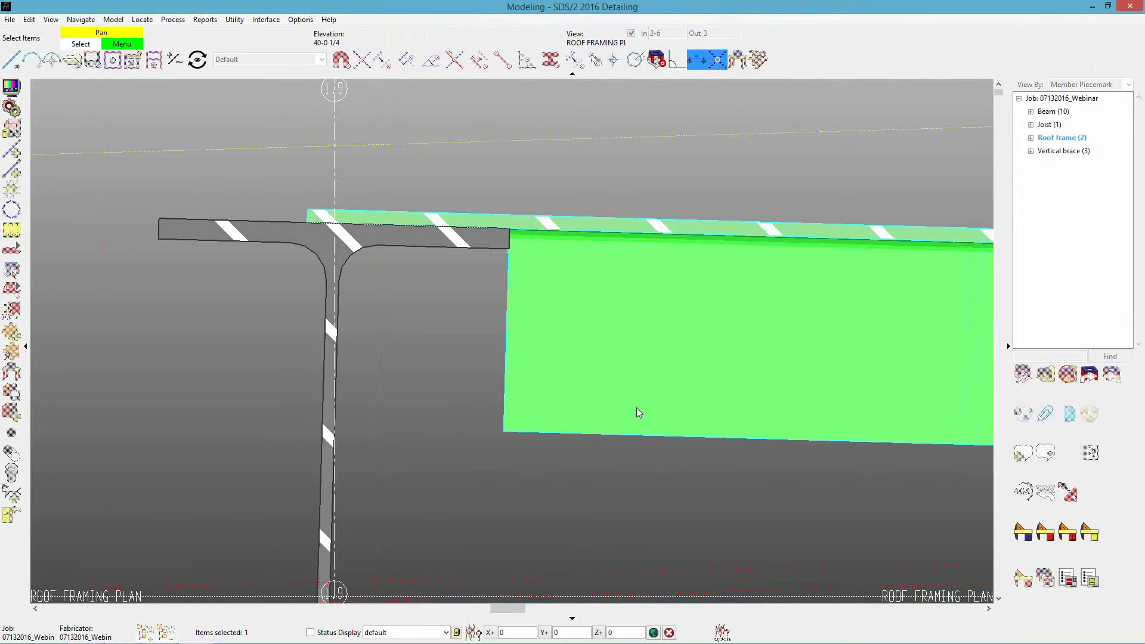
{"action": "double_click", "coordinate": [702, 358]}
{"action": "type", "text": "0"}
{"action": "key", "text": "Return"}
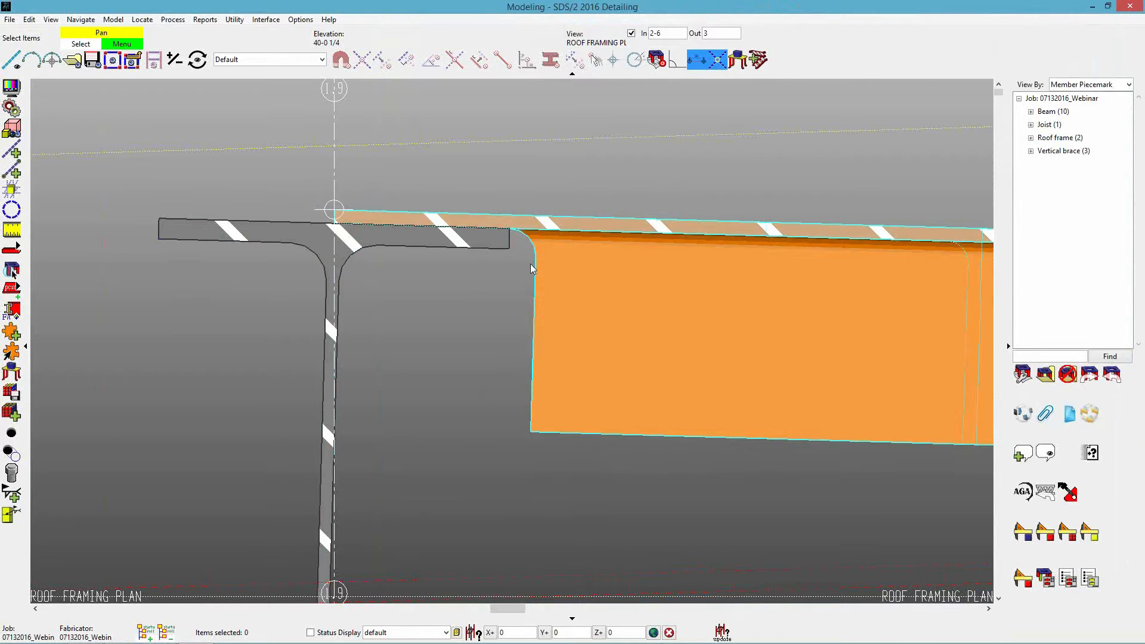
Set the field clearance of Primary 2 at the roof frame's left end to 3/4, accept it and deselect the frame.
{"action": "left_click", "coordinate": [571, 276]}
{"action": "double_click", "coordinate": [583, 401]}
{"action": "left_click", "coordinate": [679, 370]}
{"action": "type", "text": "3/4"}
{"action": "key", "text": "Tab"}
{"action": "key", "text": "Return"}
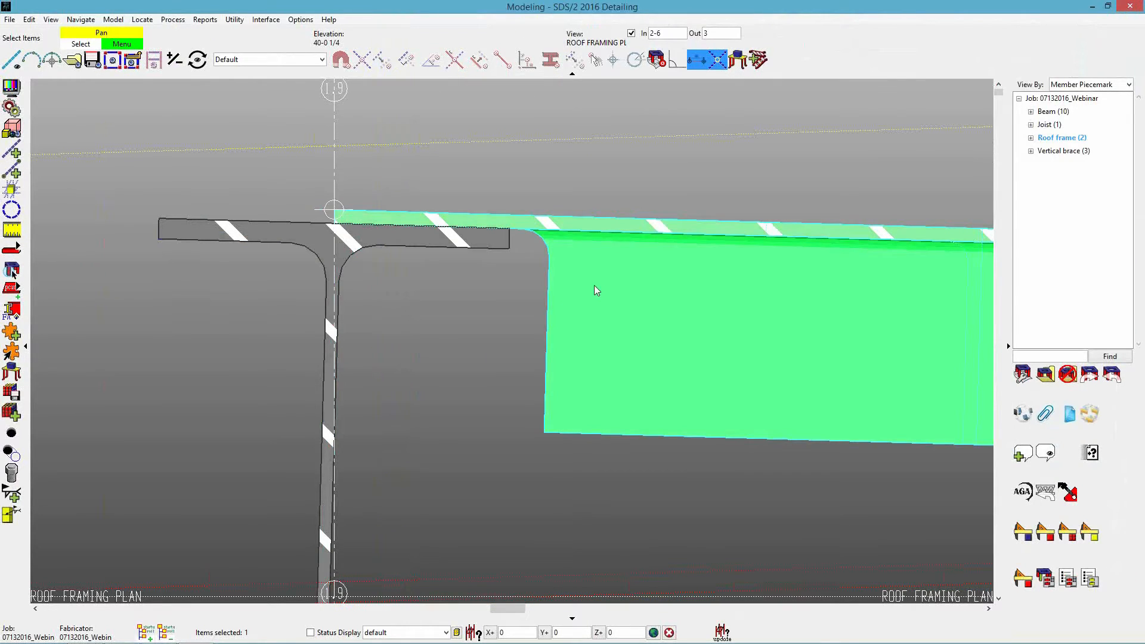
{"action": "left_click", "coordinate": [504, 529]}
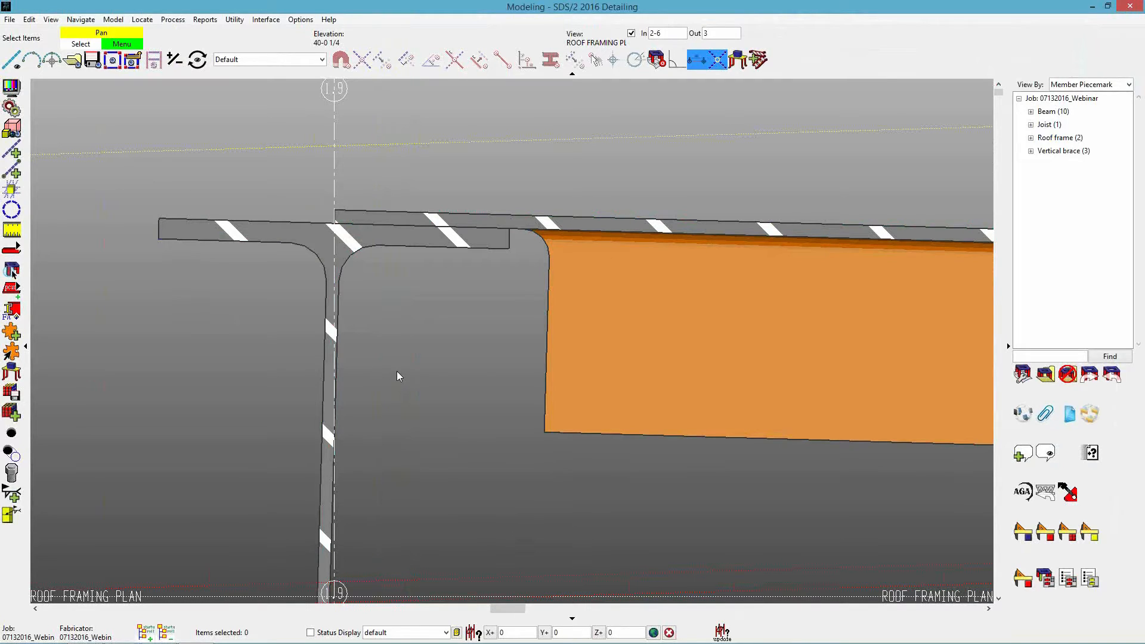
Return to the roof framing plan and detail roof frame RF_102 below grid 2.1 for its member drawing, preserving no existing drawing annotations.
{"action": "key", "text": "Home"}
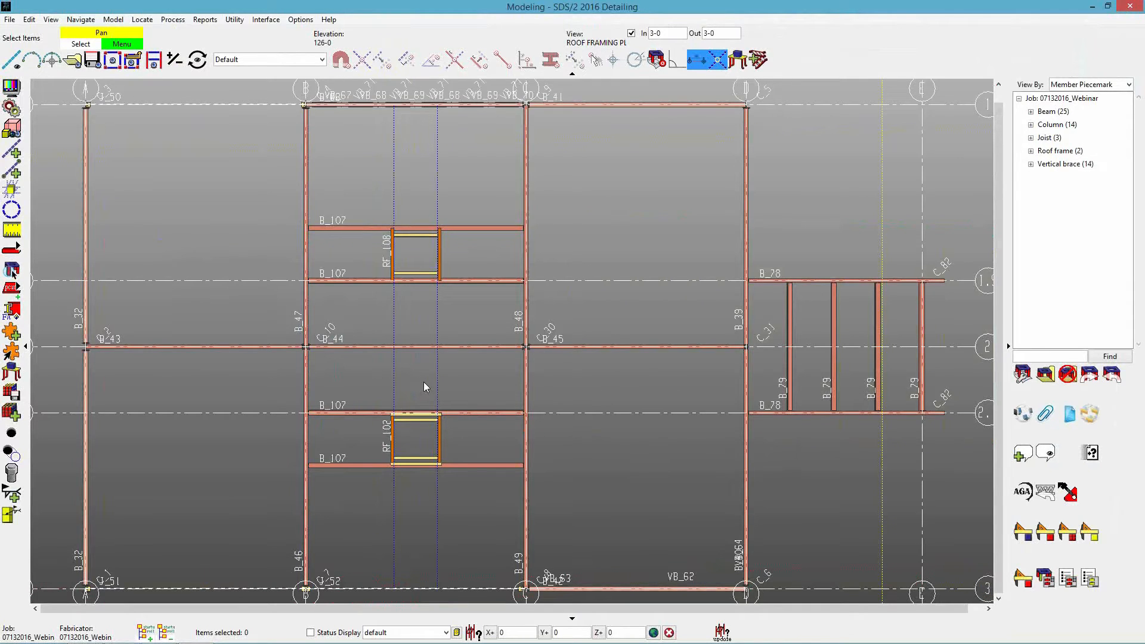
{"action": "mouse_move", "coordinate": [418, 376]}
{"action": "middle_mouse_down"}
{"action": "mouse_move", "coordinate": [455, 369]}
{"action": "mouse_move", "coordinate": [414, 375]}
{"action": "middle_mouse_up"}
{"action": "scroll", "coordinate": [418, 377], "scroll_direction": "down", "scroll_amount": 1}
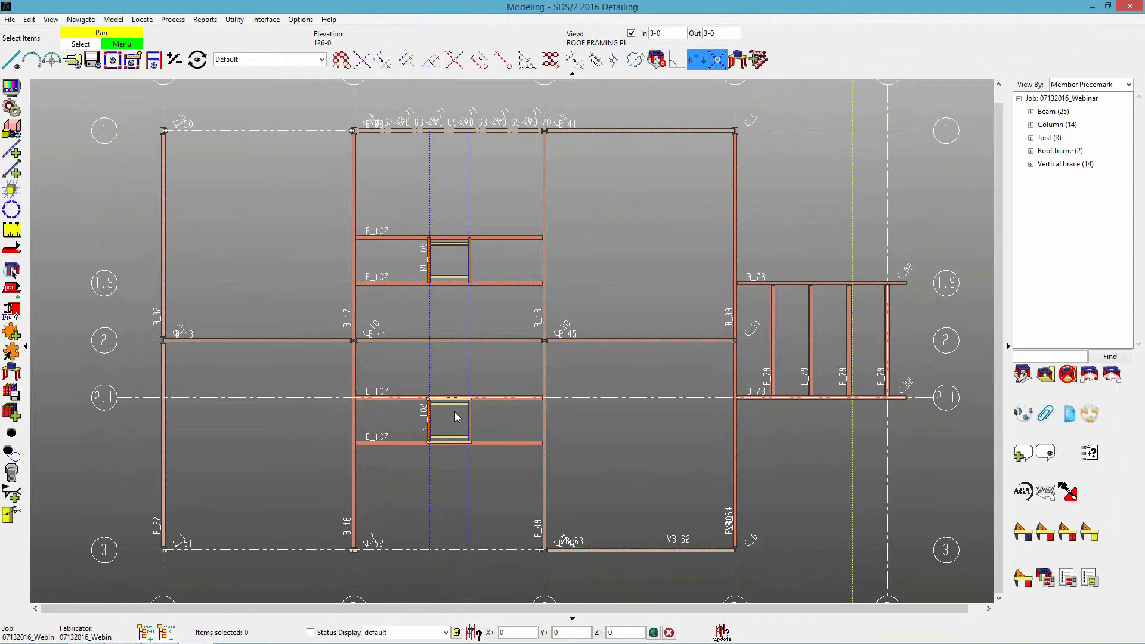
{"action": "left_click", "coordinate": [431, 421]}
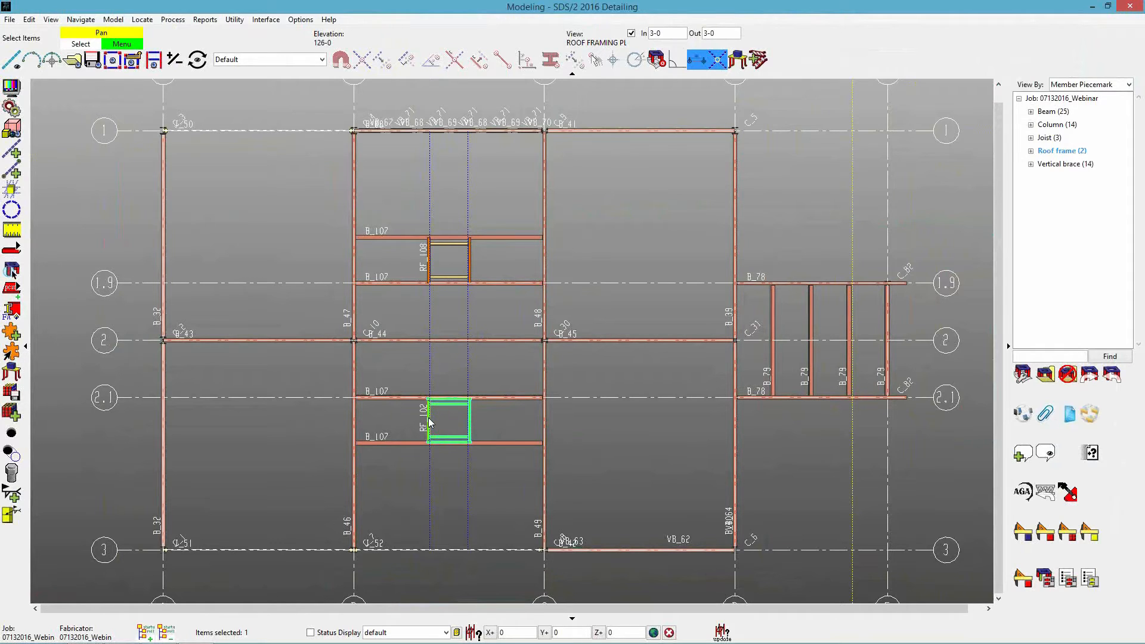
{"action": "right_click", "coordinate": [429, 421]}
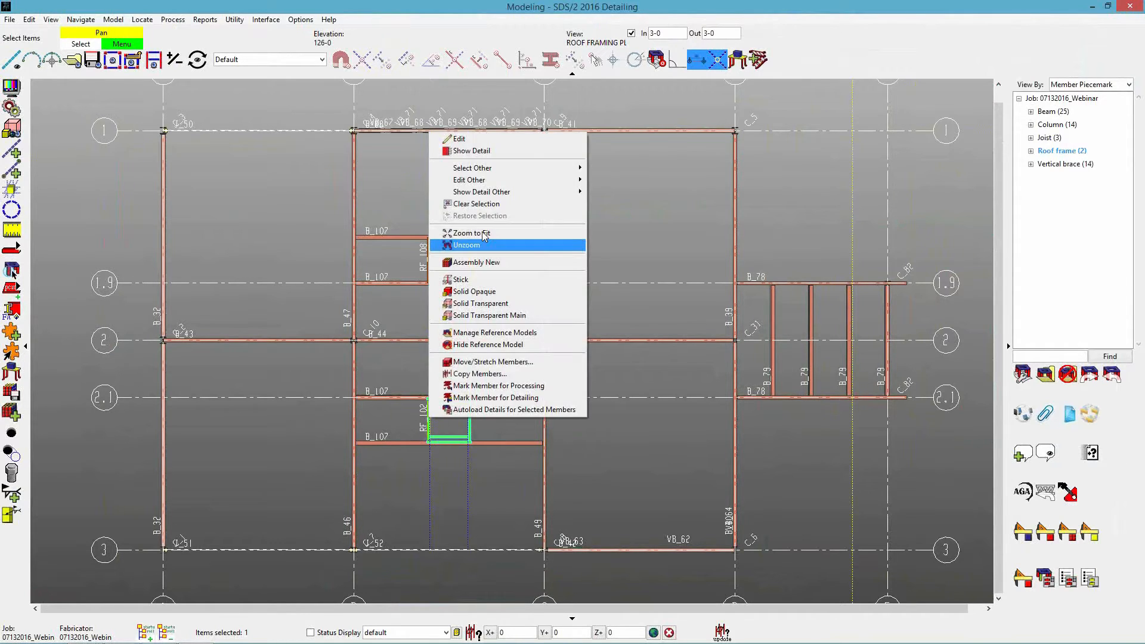
{"action": "left_click", "coordinate": [477, 151]}
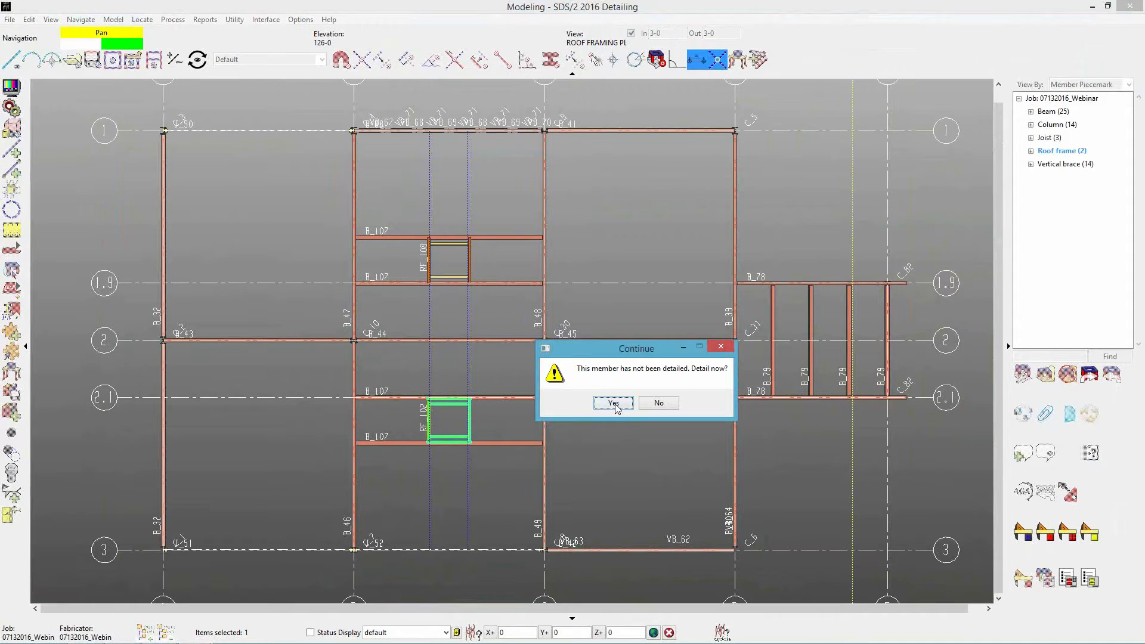
{"action": "left_click", "coordinate": [616, 403]}
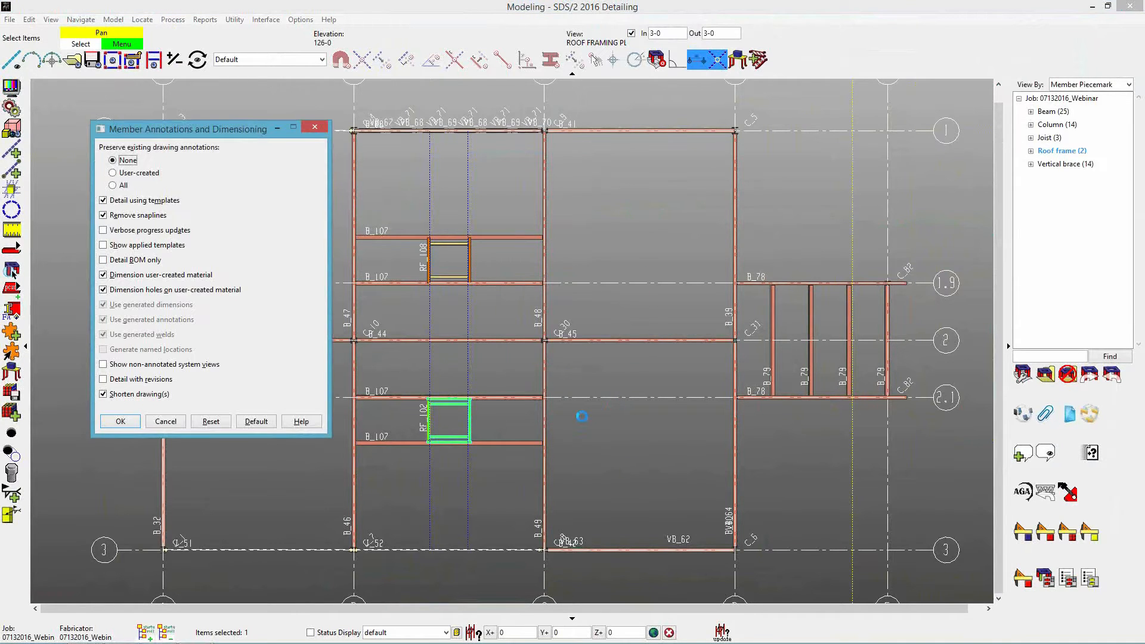
{"action": "left_click", "coordinate": [121, 421]}
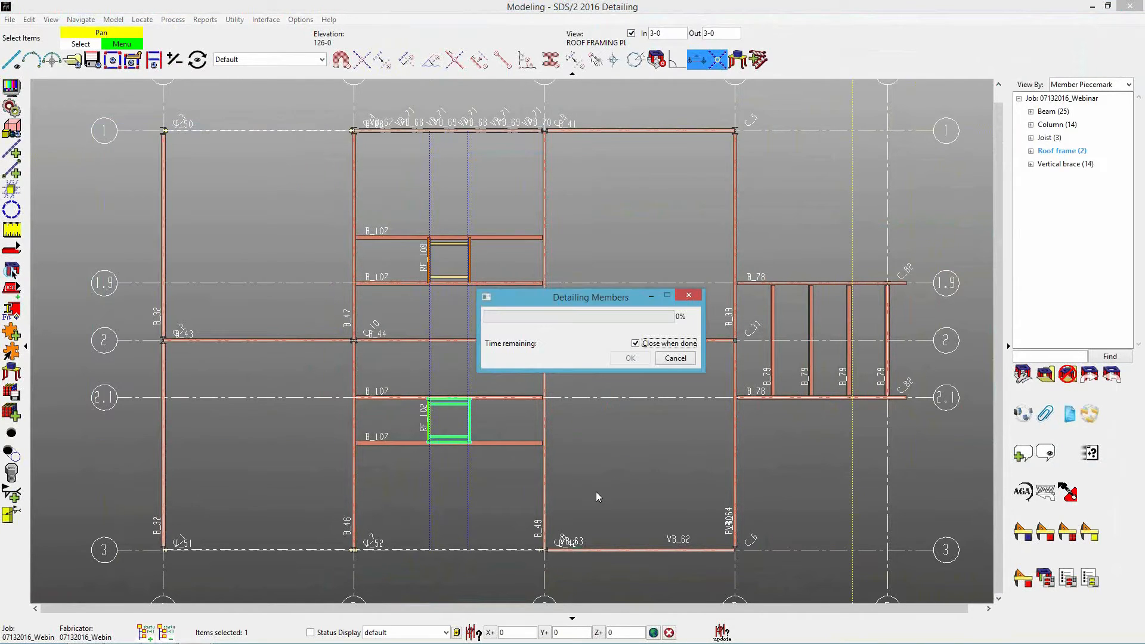
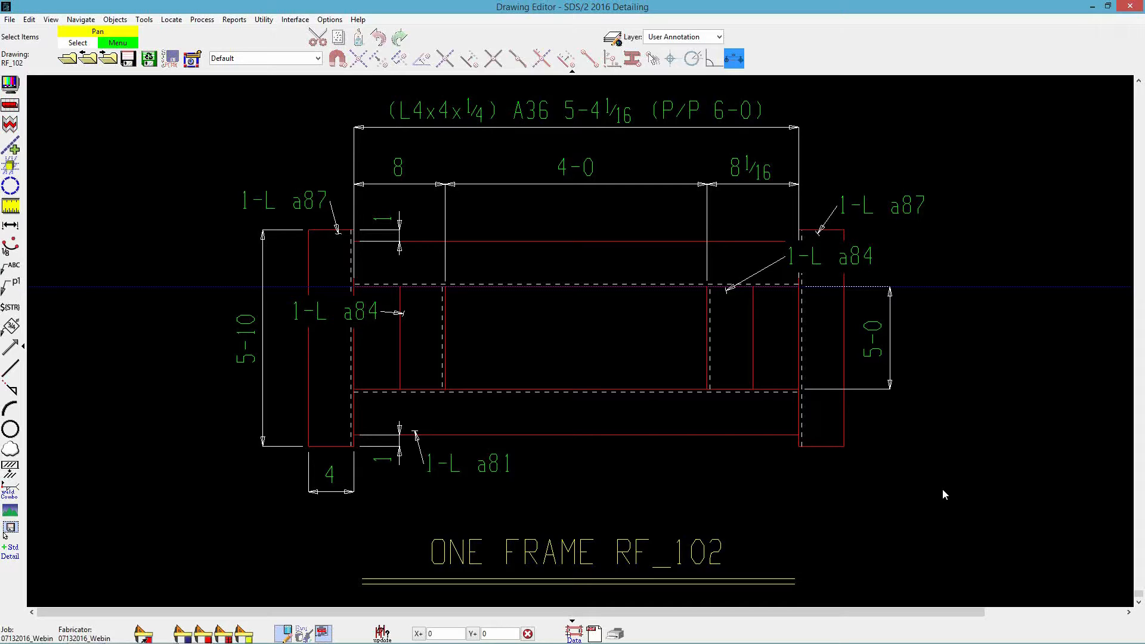
Close the RF_102 drawing and detail the ROOF FRAMING PLAN erection view, removing system annotations and annotating finite grid lines in place.
{"action": "left_click", "coordinate": [1131, 8]}
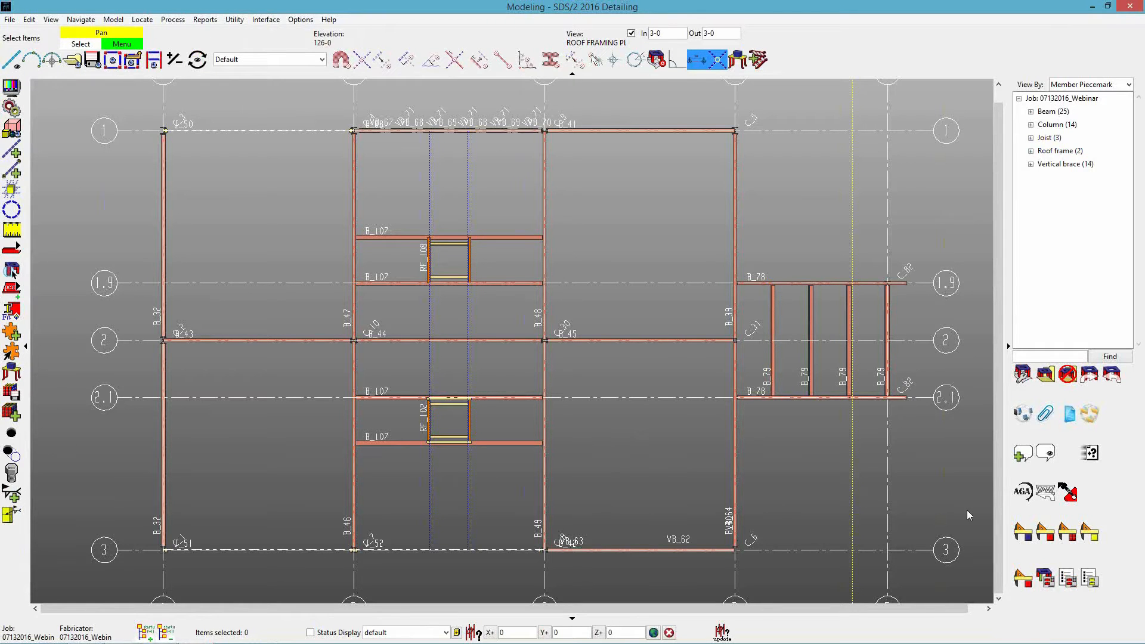
{"action": "left_click", "coordinate": [1024, 532]}
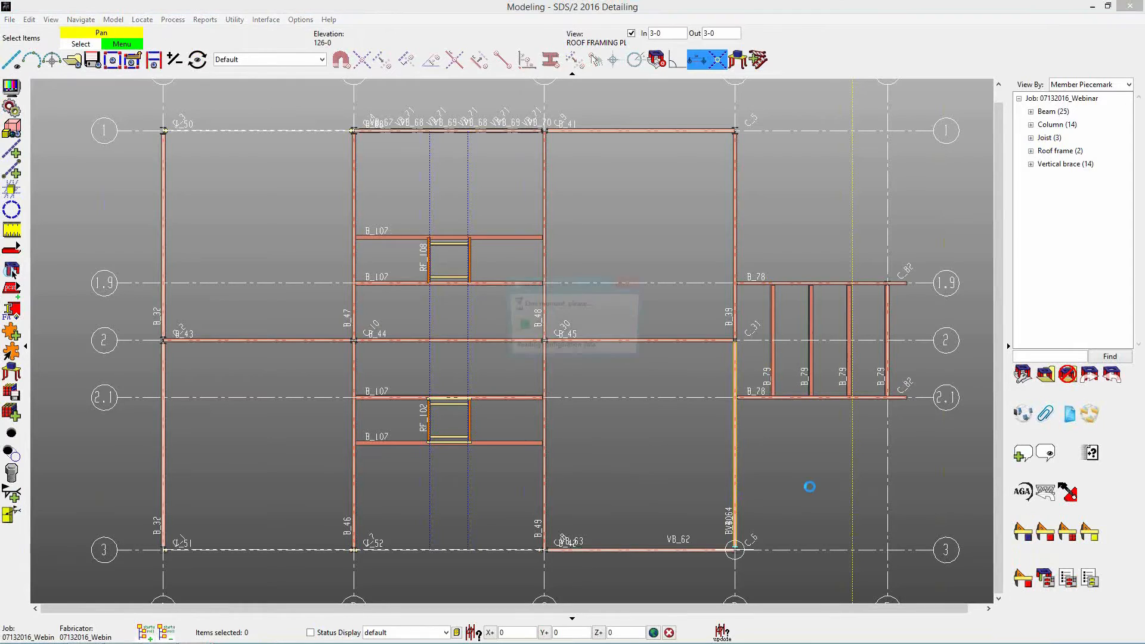
{"action": "left_click", "coordinate": [454, 279]}
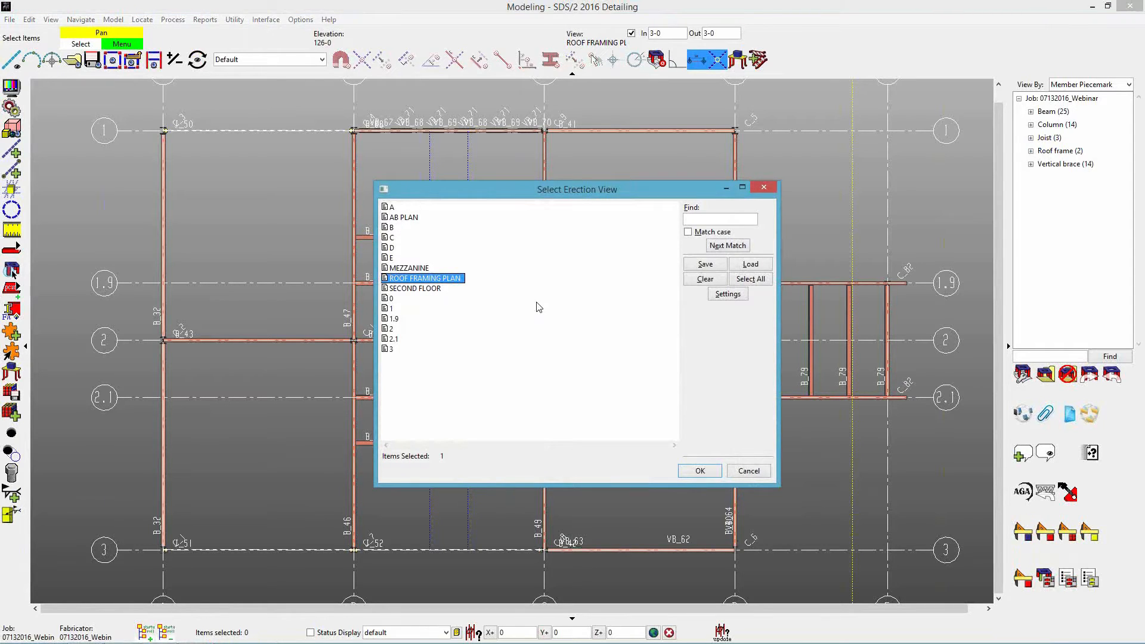
{"action": "left_click", "coordinate": [724, 298]}
{"action": "left_click", "coordinate": [520, 161]}
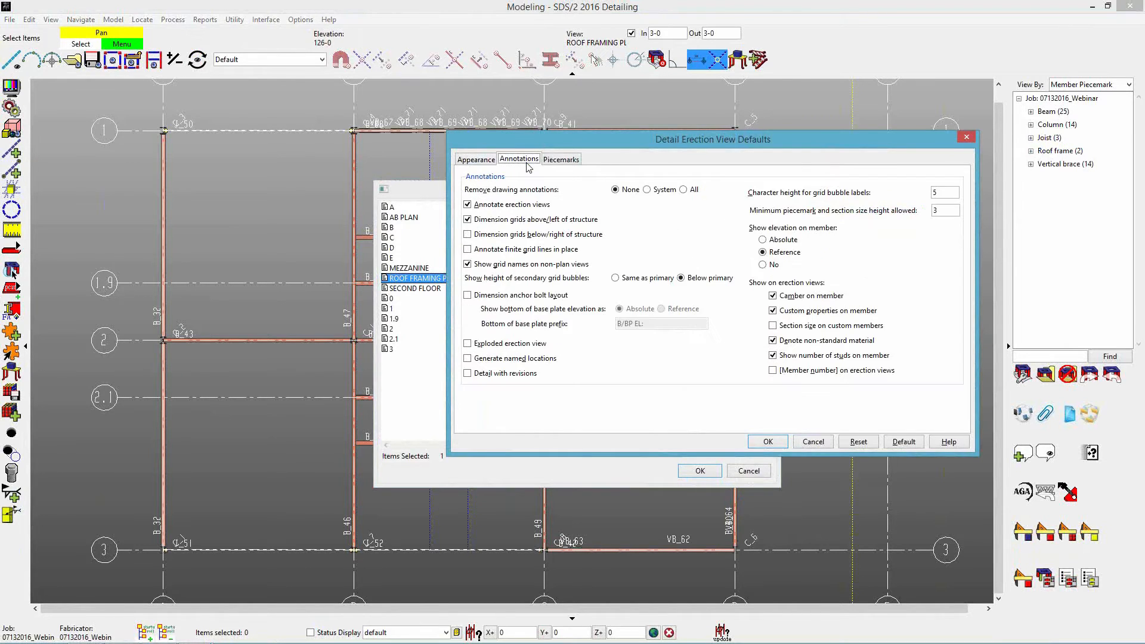
{"action": "left_click", "coordinate": [505, 221]}
{"action": "left_click", "coordinate": [493, 251]}
{"action": "left_click", "coordinate": [662, 190]}
{"action": "left_click", "coordinate": [768, 442]}
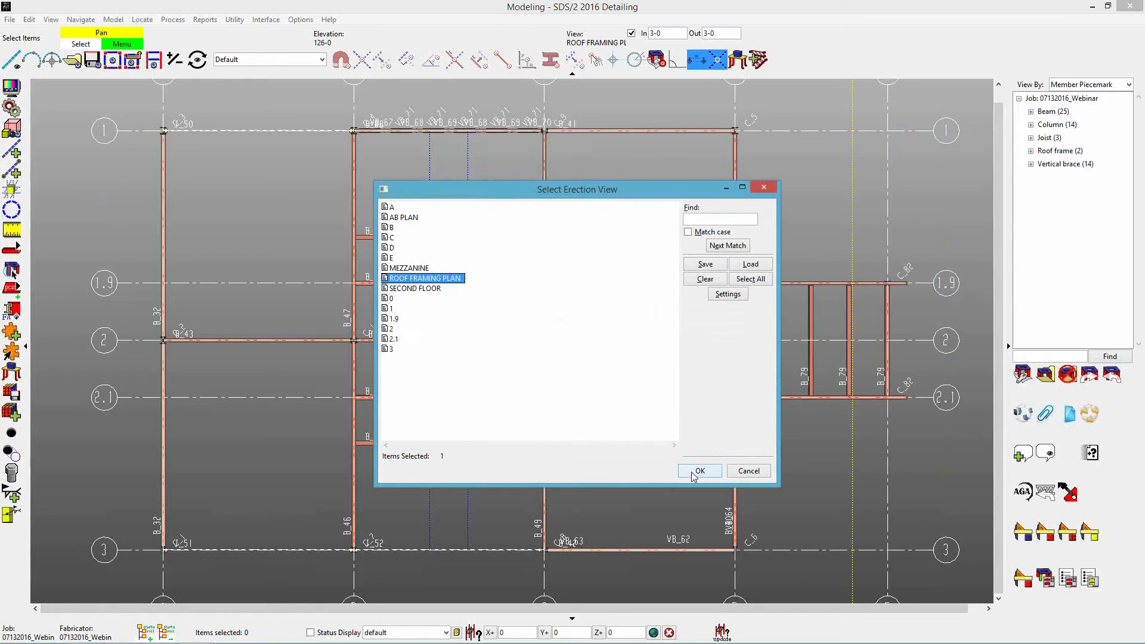
{"action": "left_click", "coordinate": [694, 471]}
Switch to the Drawing Editor and open the detailed ROOF FRAMING PLAN erection view.
{"action": "mouse_move", "coordinate": [219, 623]}
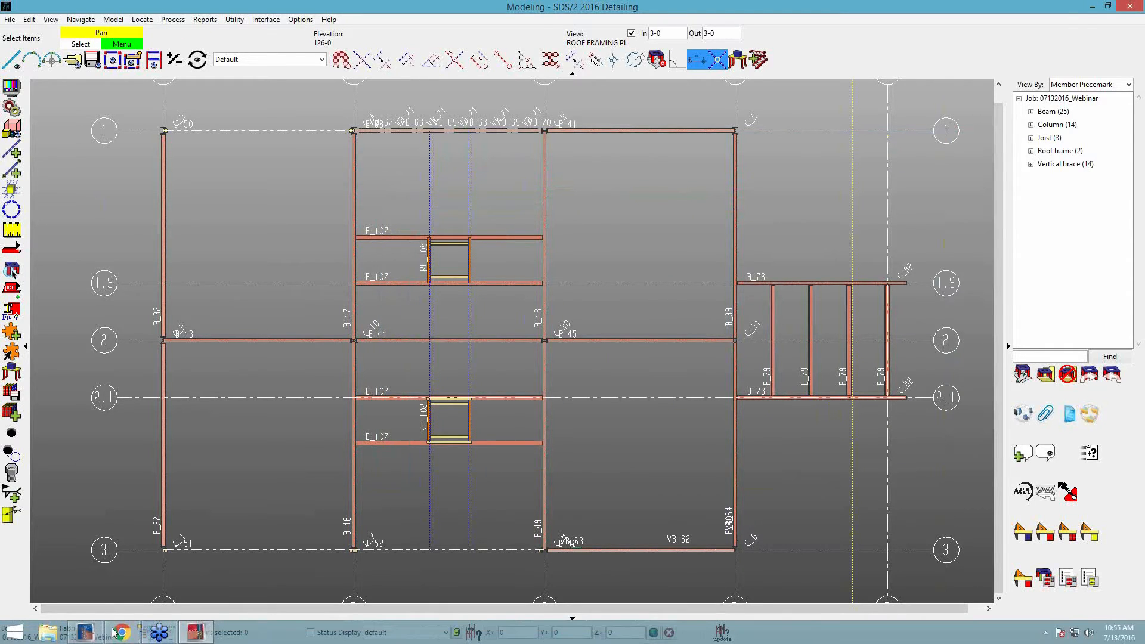
{"action": "left_click", "coordinate": [86, 633]}
{"action": "left_click", "coordinate": [491, 204]}
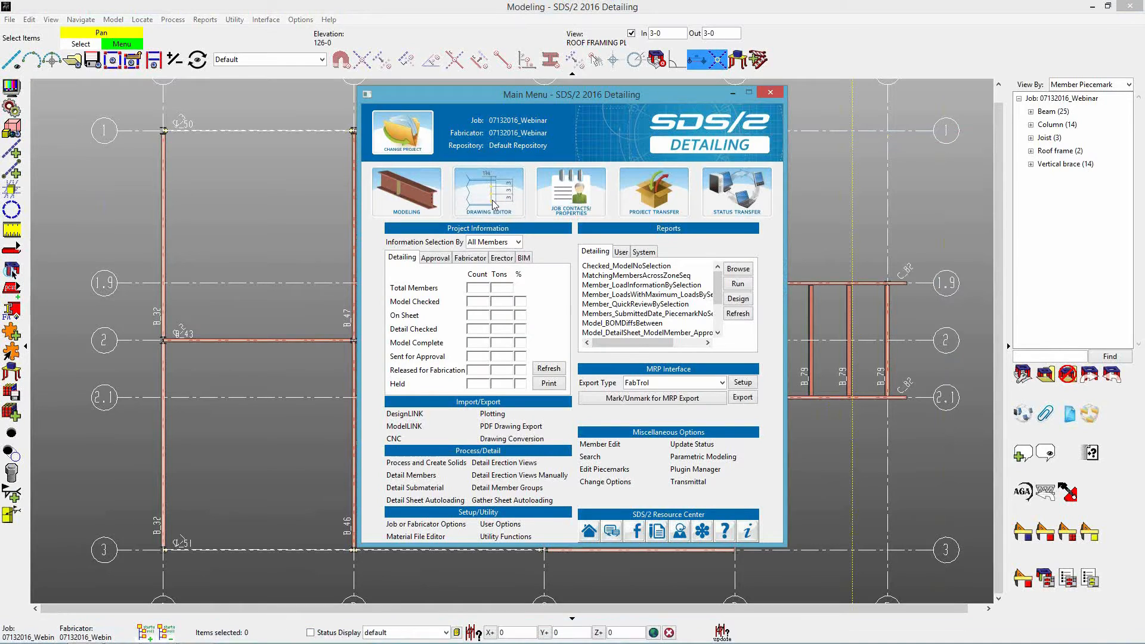
{"action": "left_click", "coordinate": [849, 212]}
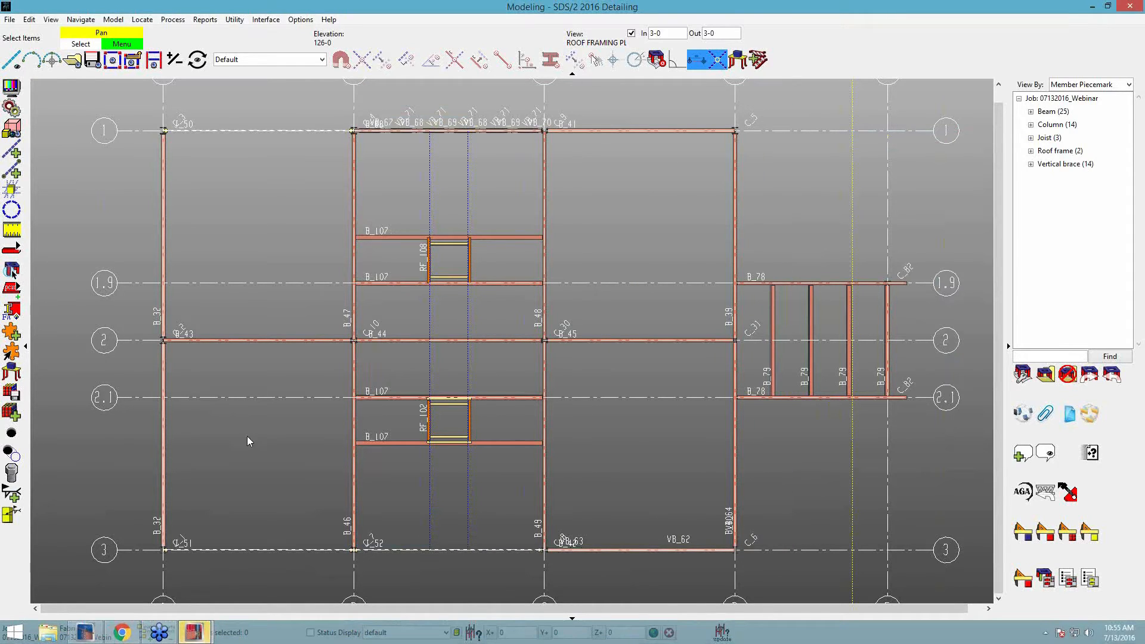
{"action": "left_click", "coordinate": [196, 634]}
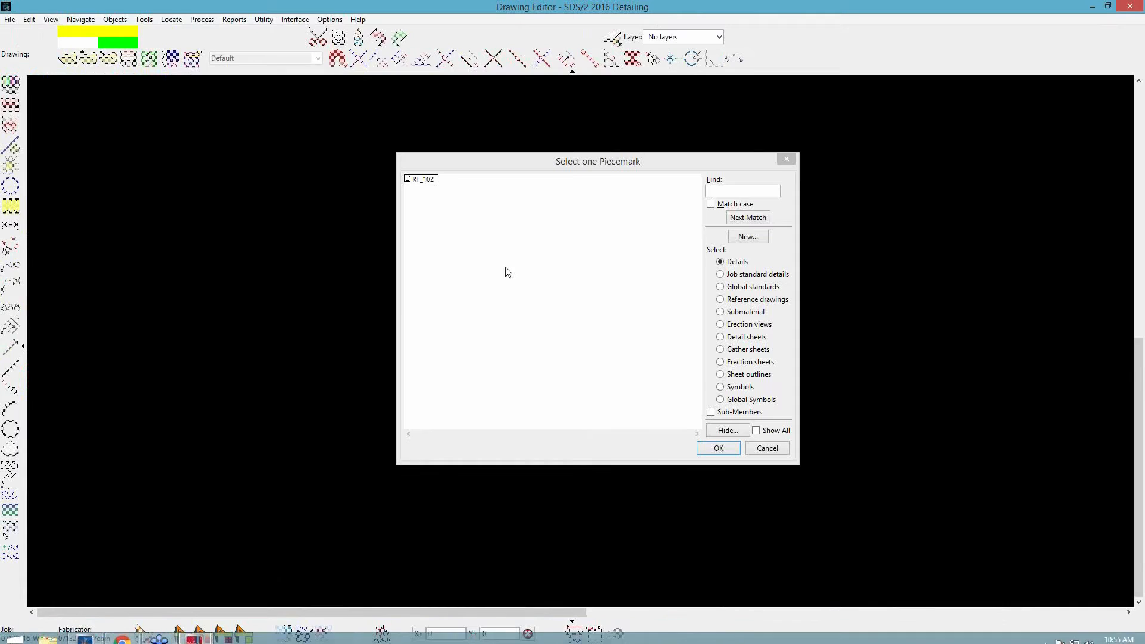
{"action": "double_click", "coordinate": [449, 179]}
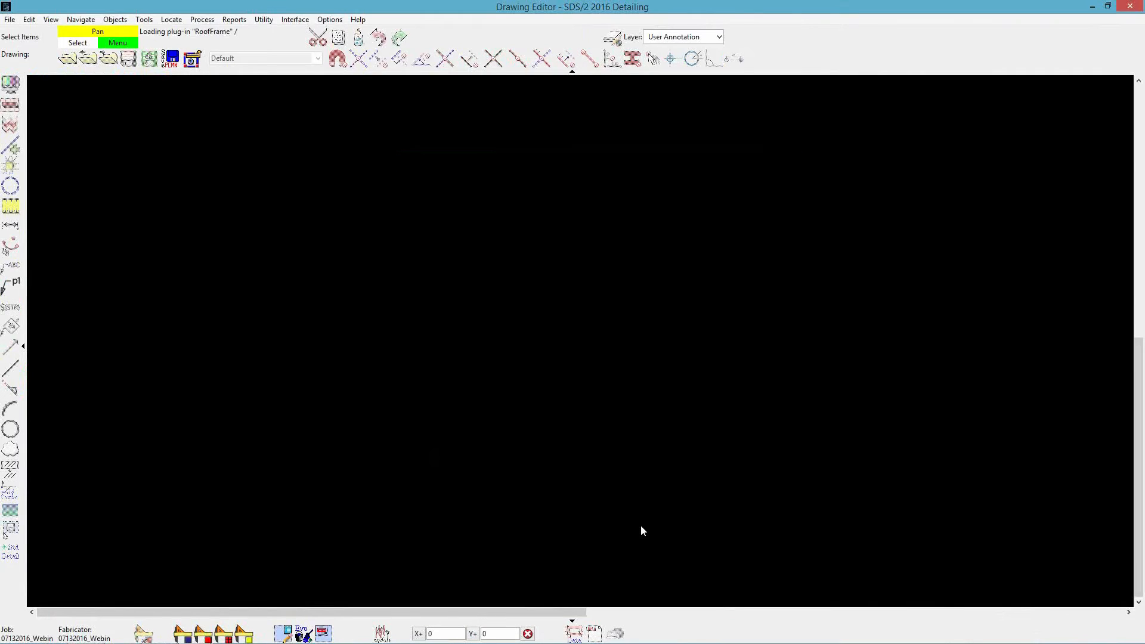
Examine how roof frame RF_102 and the surrounding beams, labels and grid dimensions are drawn on the roof framing plan.
{"action": "scroll", "coordinate": [532, 360], "scroll_direction": "up", "scroll_amount": 3}
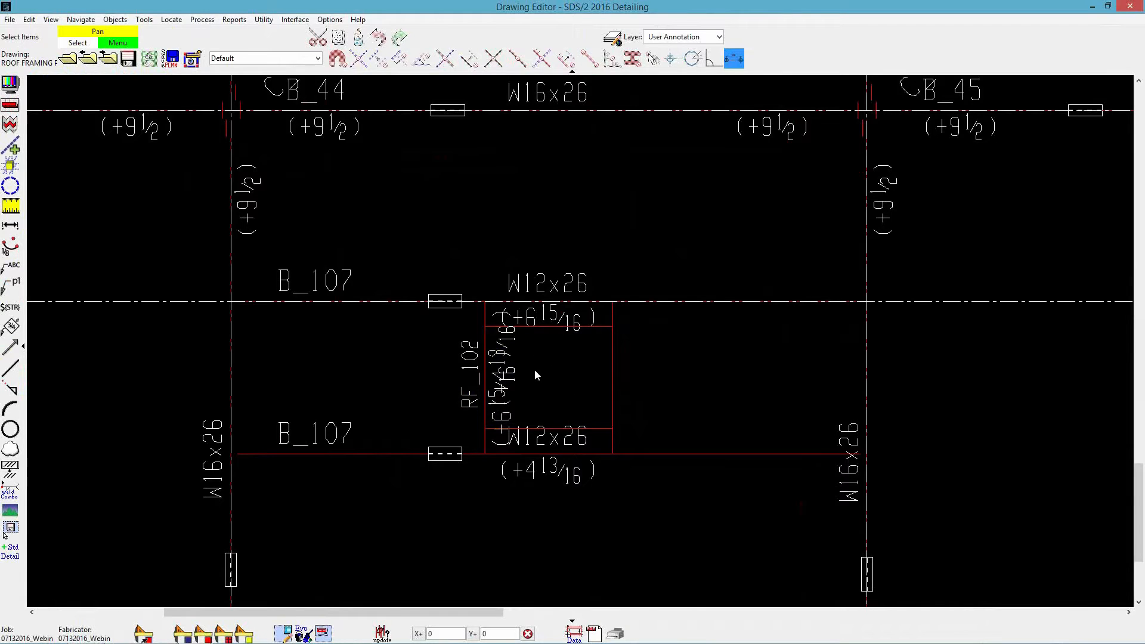
{"action": "scroll", "coordinate": [557, 398], "scroll_direction": "up", "scroll_amount": 2}
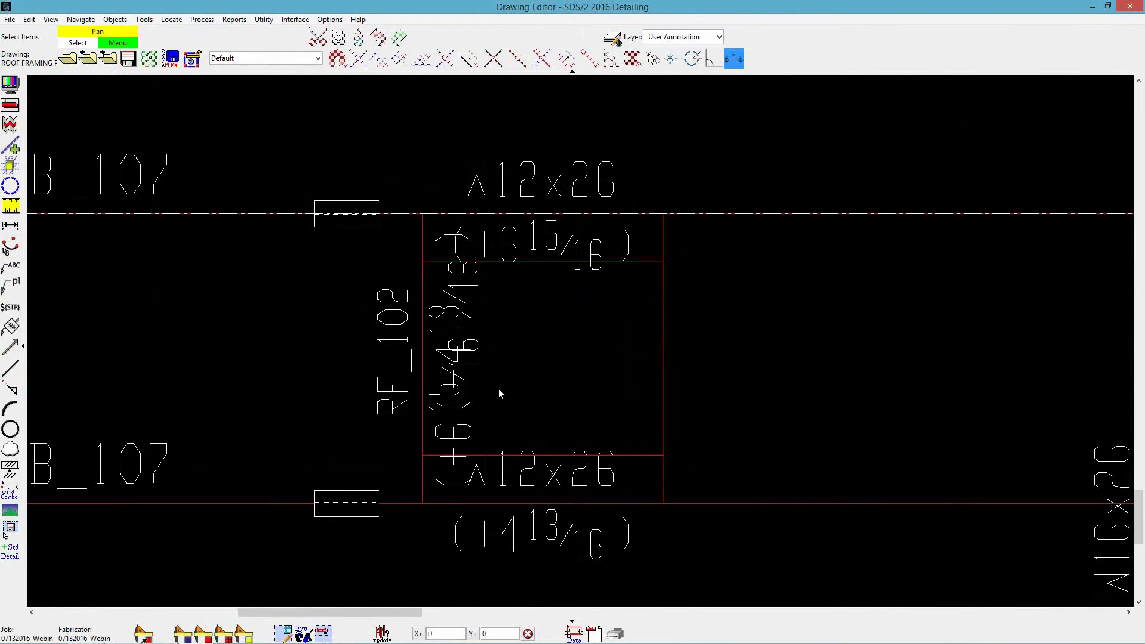
{"action": "scroll", "coordinate": [517, 399], "scroll_direction": "down", "scroll_amount": 2}
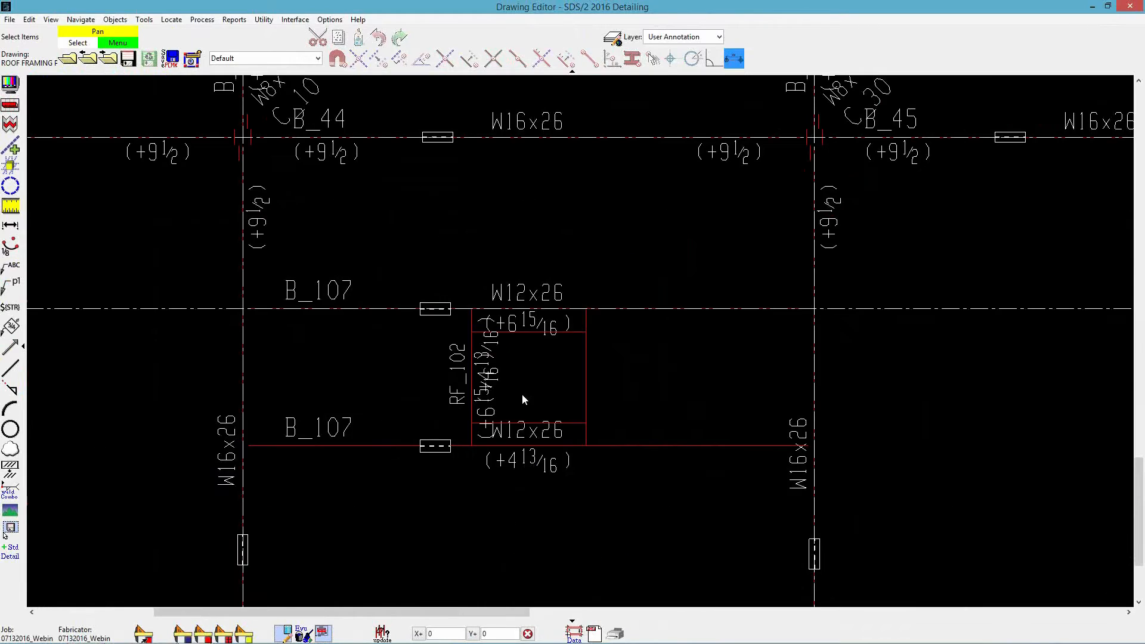
{"action": "scroll", "coordinate": [588, 393], "scroll_direction": "down", "scroll_amount": 3}
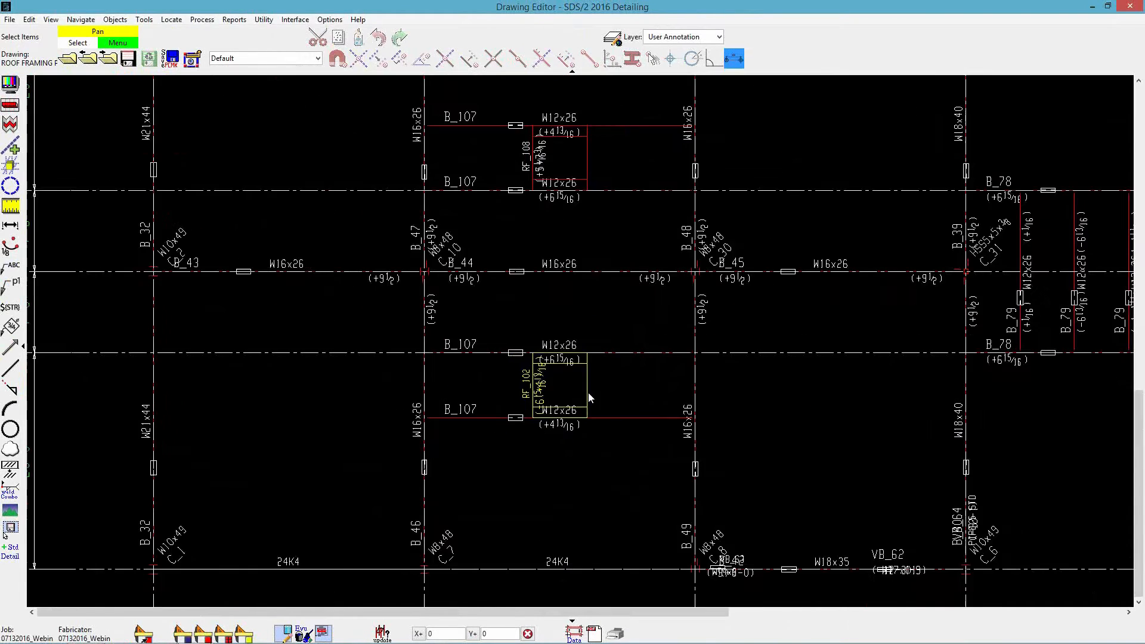
{"action": "scroll", "coordinate": [690, 404], "scroll_direction": "down", "scroll_amount": 4}
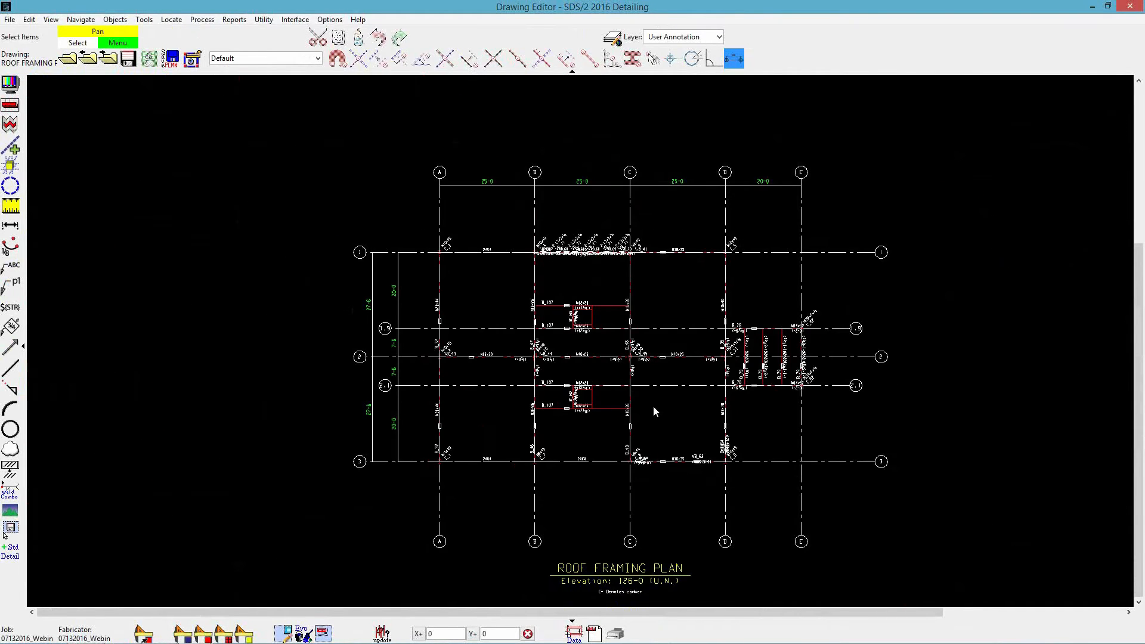
{"action": "scroll", "coordinate": [655, 410], "scroll_direction": "up", "scroll_amount": 1}
{"action": "scroll", "coordinate": [653, 406], "scroll_direction": "up", "scroll_amount": 5}
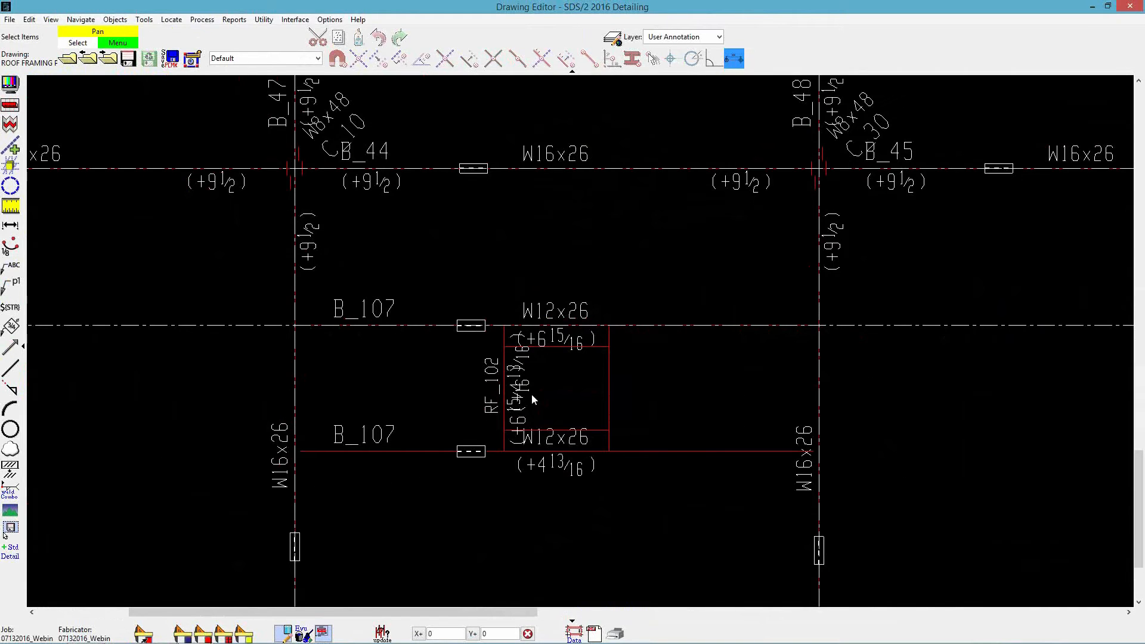
{"action": "scroll", "coordinate": [658, 276], "scroll_direction": "down", "scroll_amount": 5}
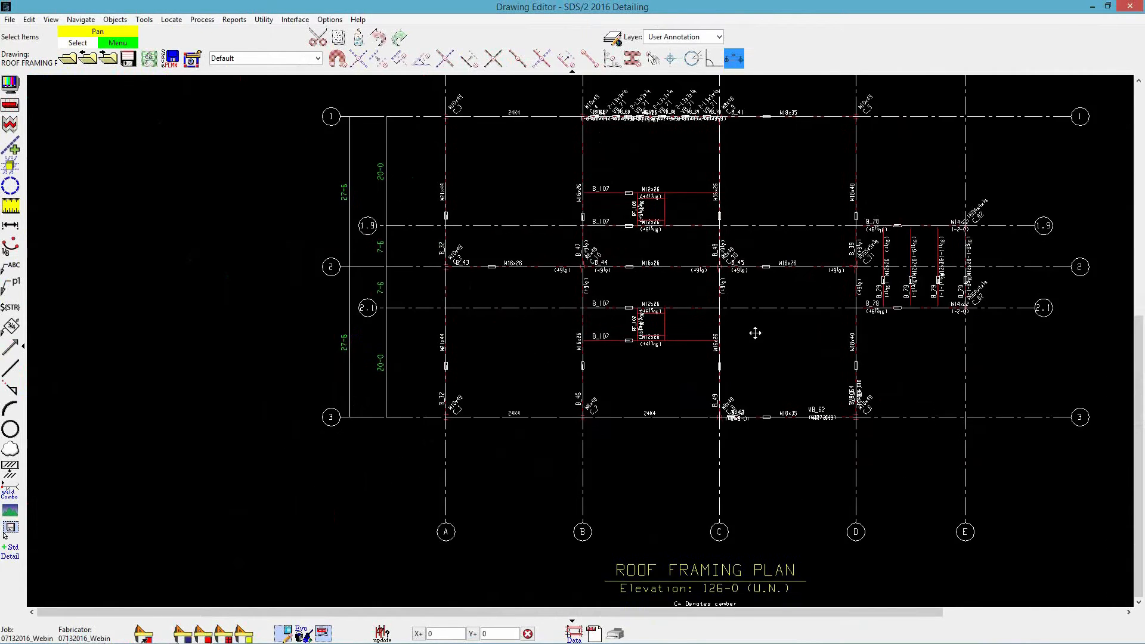
{"action": "scroll", "coordinate": [682, 365], "scroll_direction": "down", "scroll_amount": 1}
Switch to Modeling and place a new erection view along the left edges of roof frames RF_102 and RF_108.
{"action": "mouse_move", "coordinate": [263, 637]}
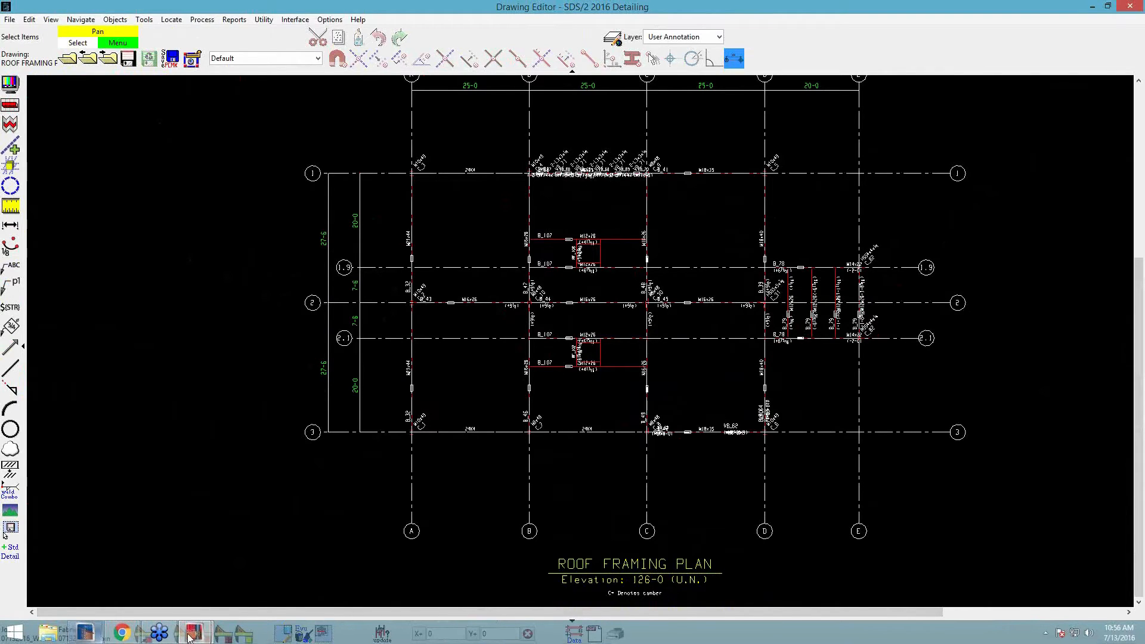
{"action": "mouse_move", "coordinate": [195, 637]}
{"action": "left_click", "coordinate": [232, 562]}
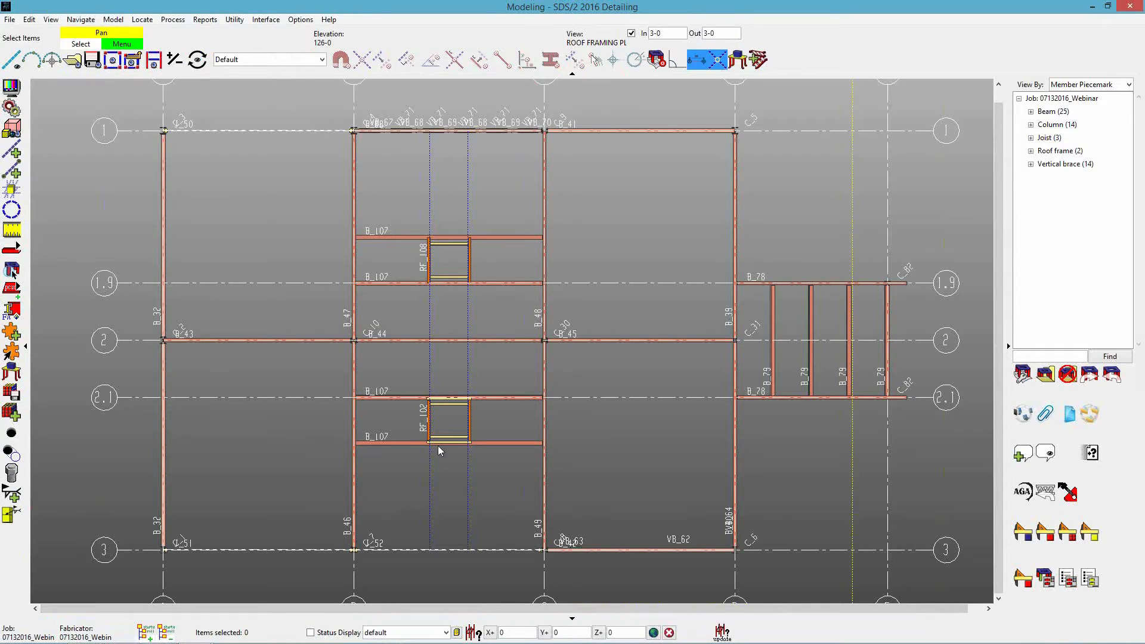
{"action": "scroll", "coordinate": [434, 371], "scroll_direction": "up", "scroll_amount": 2}
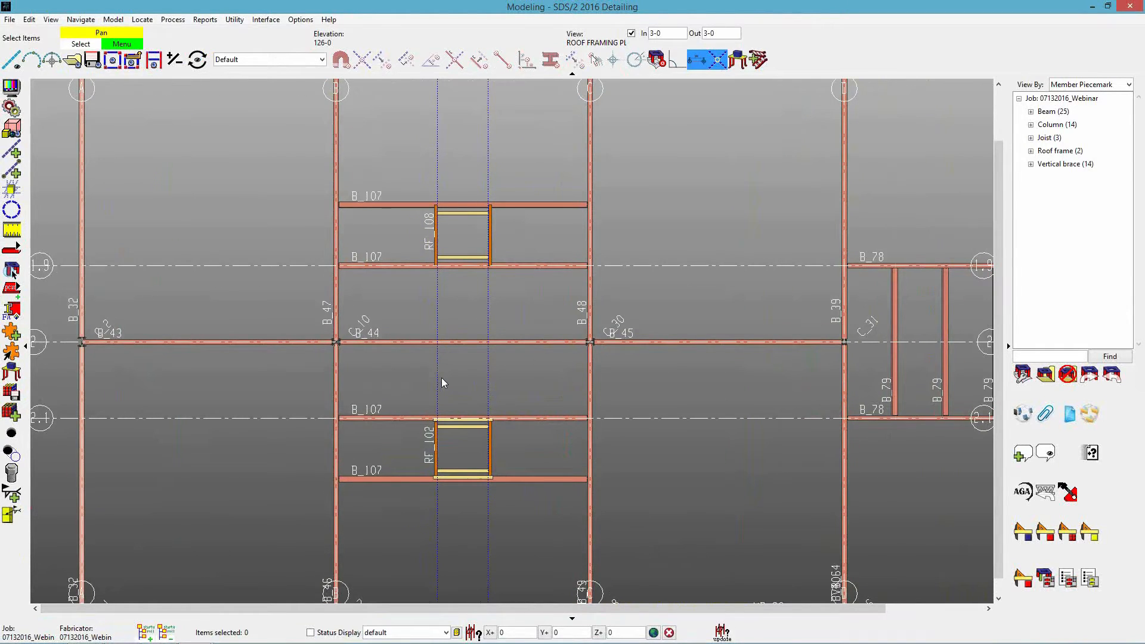
{"action": "left_click", "coordinate": [9, 55]}
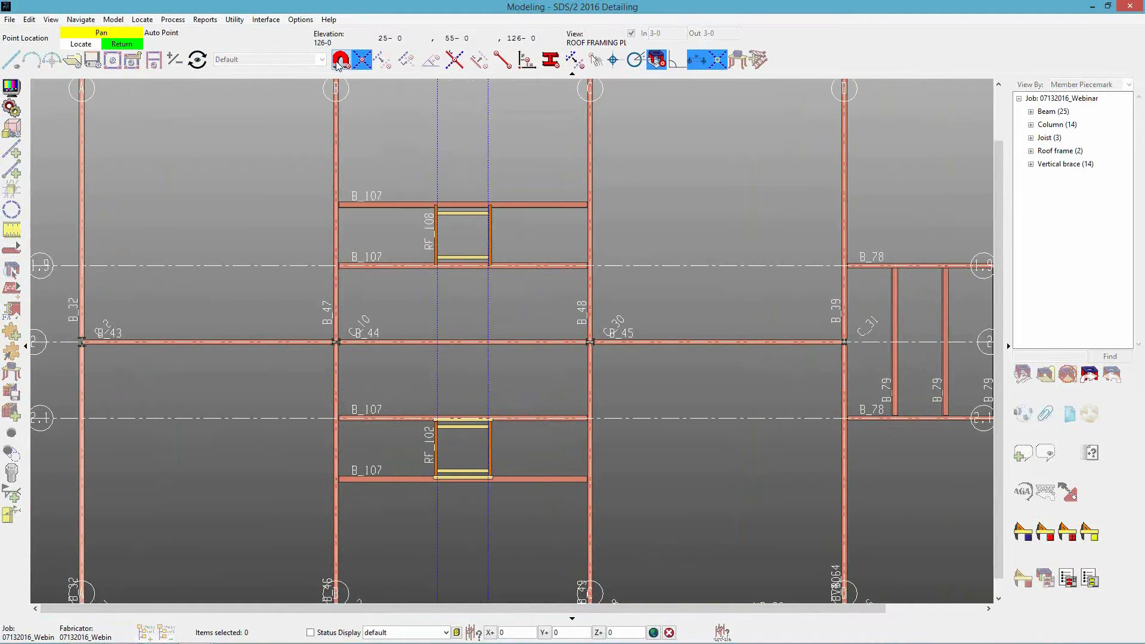
{"action": "left_click", "coordinate": [436, 490]}
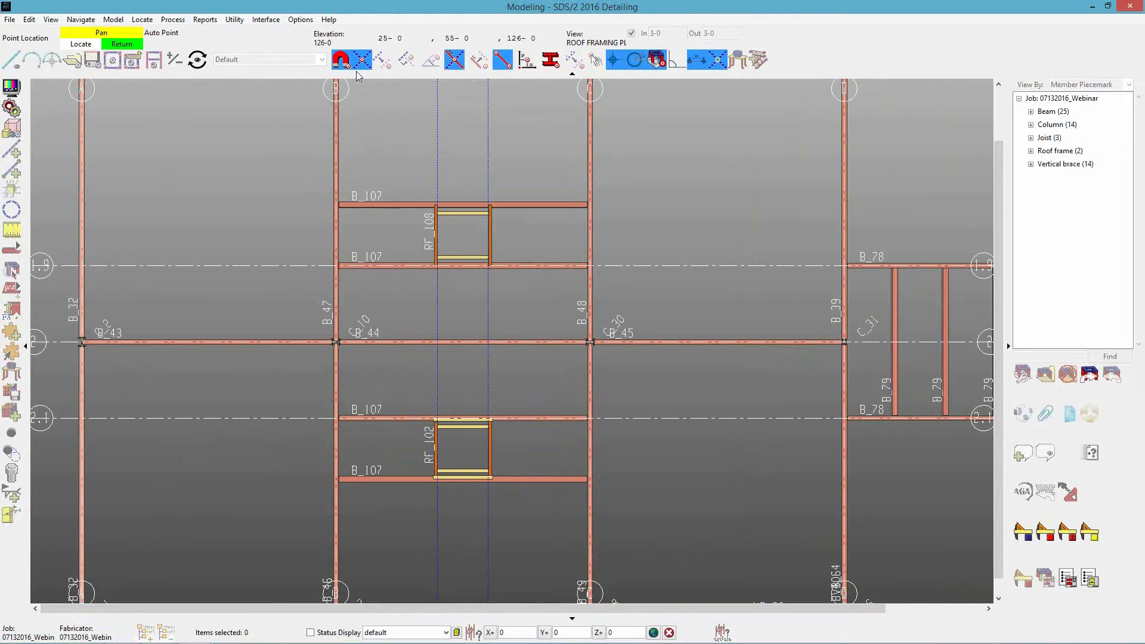
{"action": "left_click", "coordinate": [433, 203]}
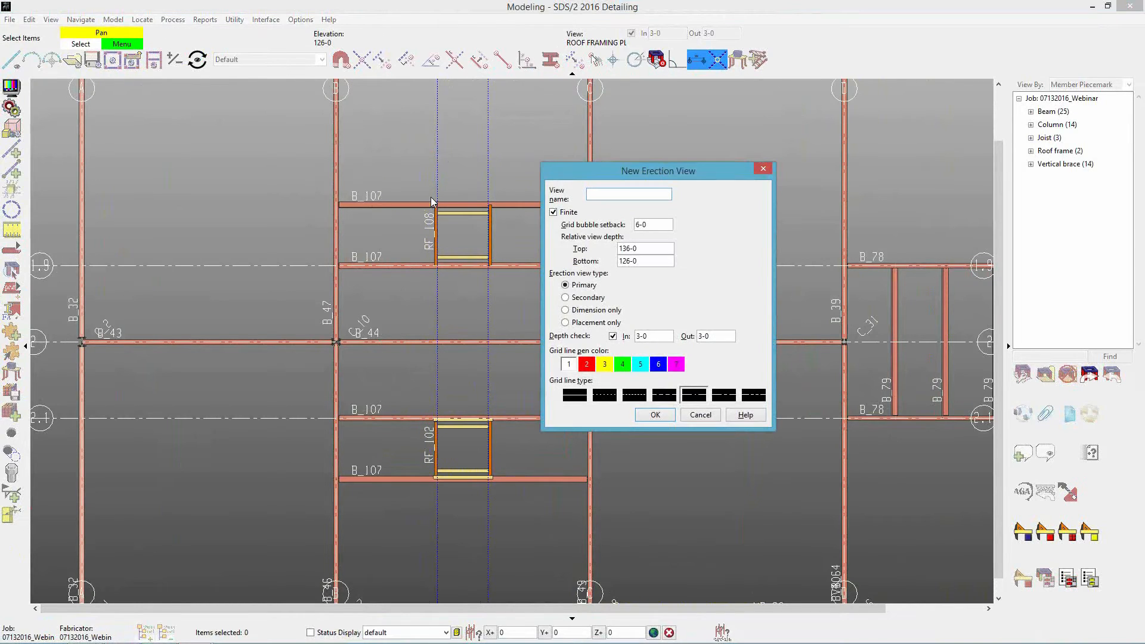
Name the finite erection view RF1, with a 1-0 grid bubble setback, 127-0 top depth and the Dimension only type.
{"action": "type", "text": "RG1"}
{"action": "key", "text": "Tab"}
{"action": "key", "text": "Tab"}
{"action": "type", "text": "1-0"}
{"action": "key", "text": "Tab"}
{"action": "type", "text": "12"}
{"action": "key", "text": "Tab"}
{"action": "key", "text": "Tab"}
{"action": "left_click", "coordinate": [588, 311]}
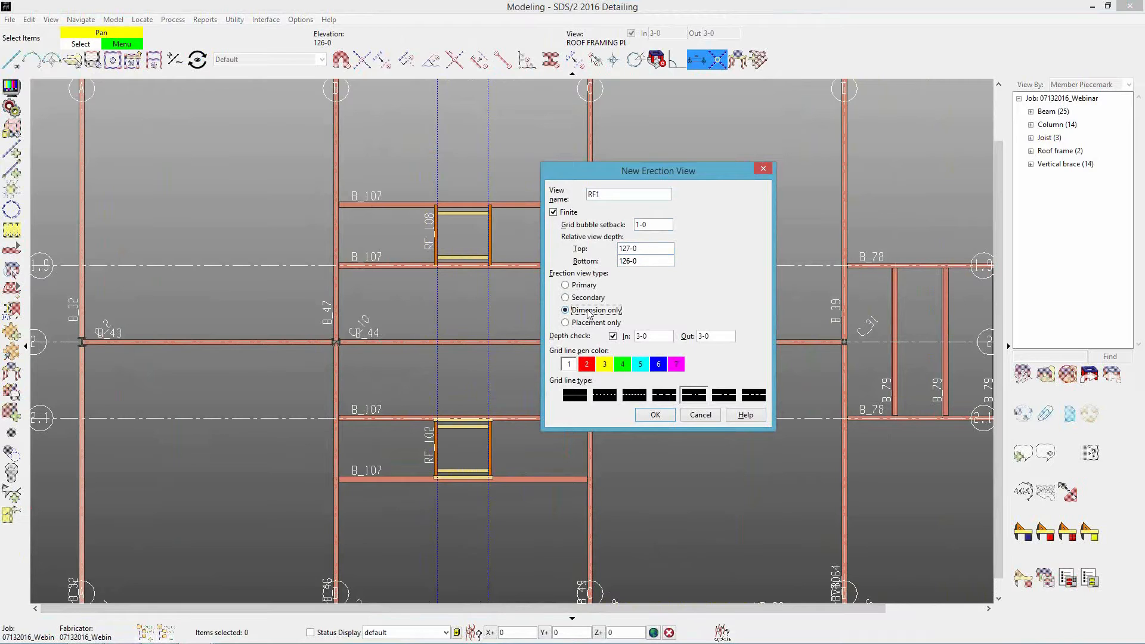
{"action": "left_click", "coordinate": [656, 414]}
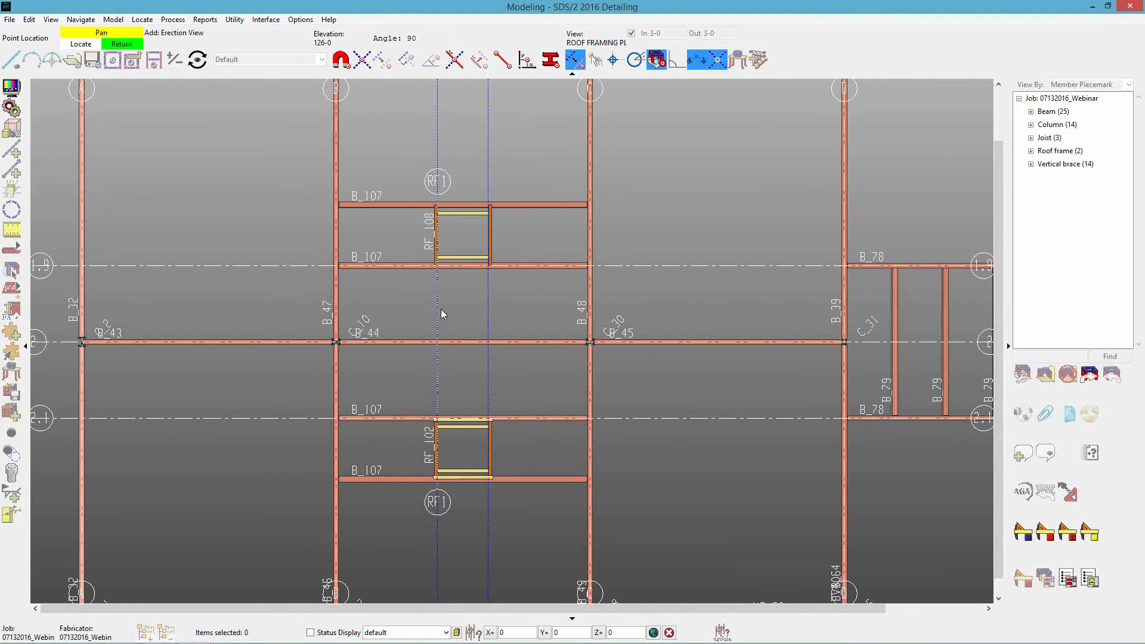
Add a parallel dimension-only erection view named RF2, 5-0 from RF1, along the roof frames' right edges.
{"action": "left_click", "coordinate": [536, 341]}
{"action": "key", "text": "Tab"}
{"action": "type", "text": "R"}
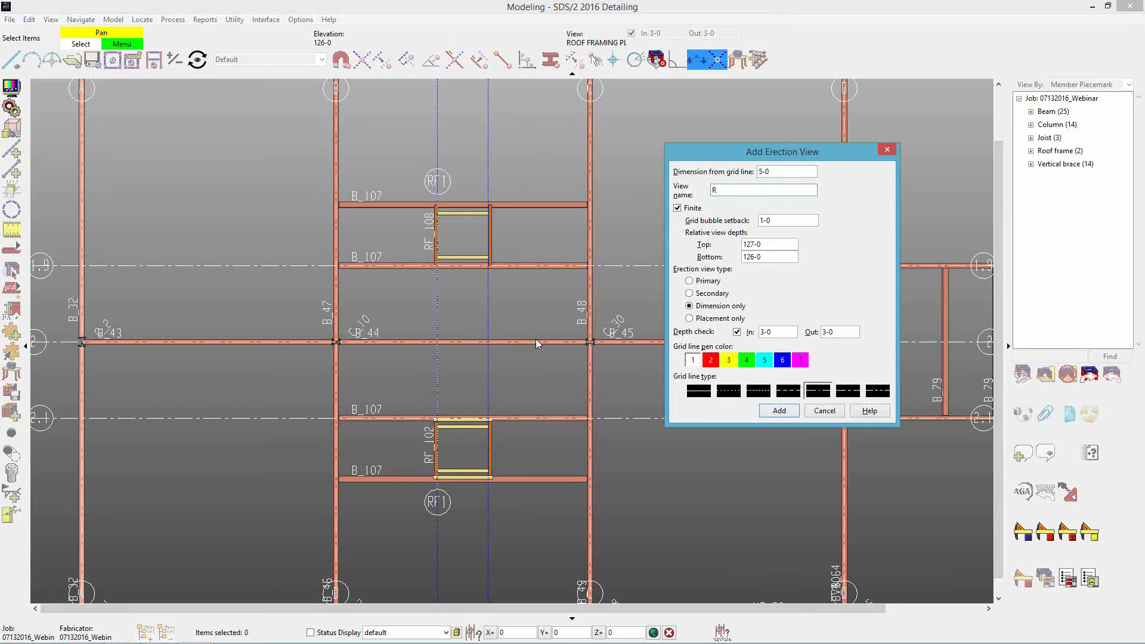
{"action": "key", "text": "BackSpace"}
{"action": "type", "text": "F2"}
{"action": "key", "text": "Return"}
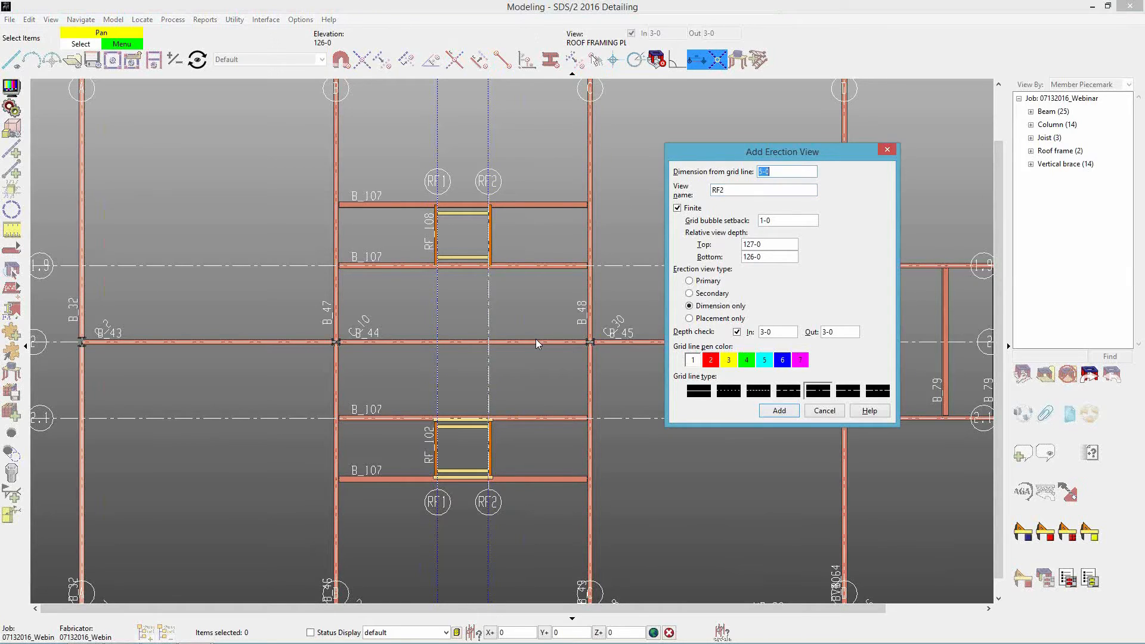
{"action": "left_click", "coordinate": [828, 410]}
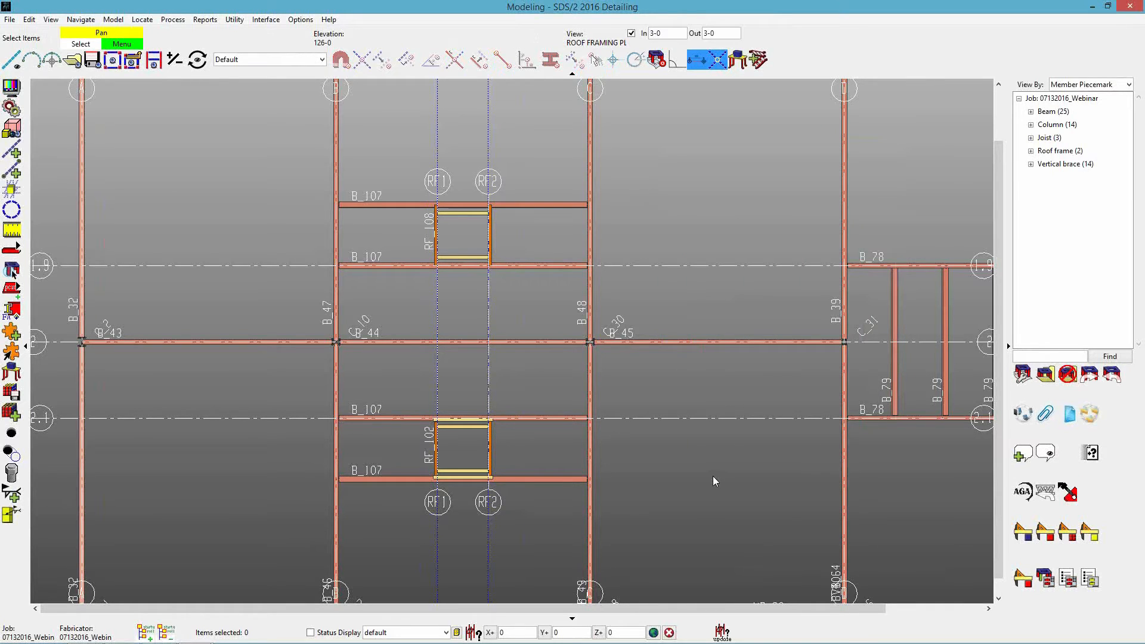
Switch to the Drawing Editor, detail the ROOF FRAMING PLAN erection view again and reopen it to check the roof frame dimensions.
{"action": "mouse_move", "coordinate": [195, 633]}
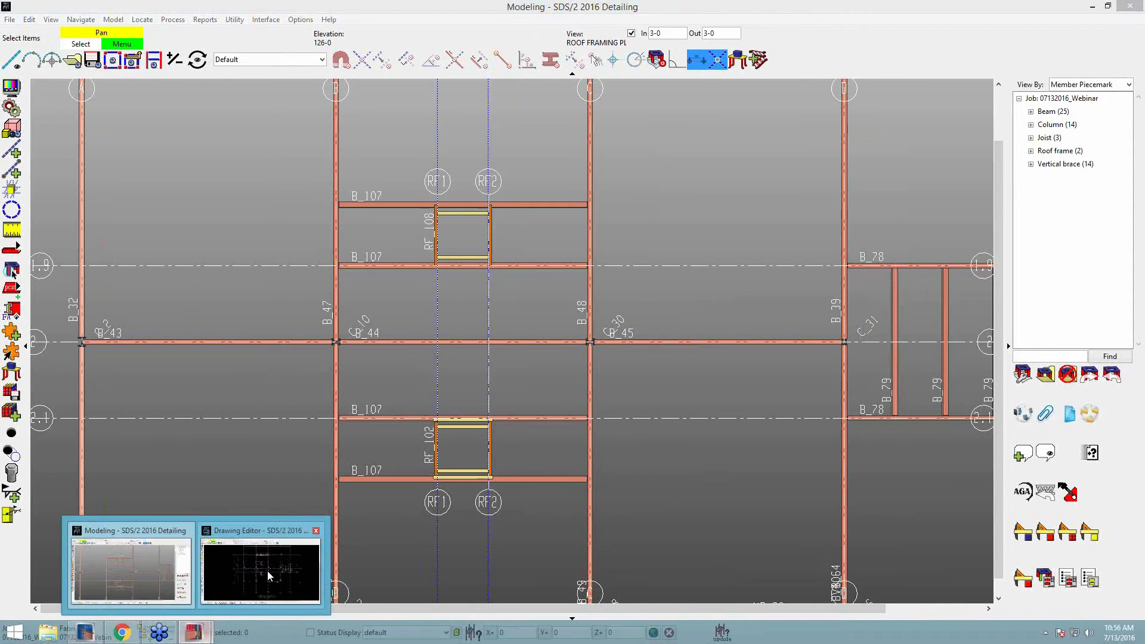
{"action": "left_click", "coordinate": [273, 567]}
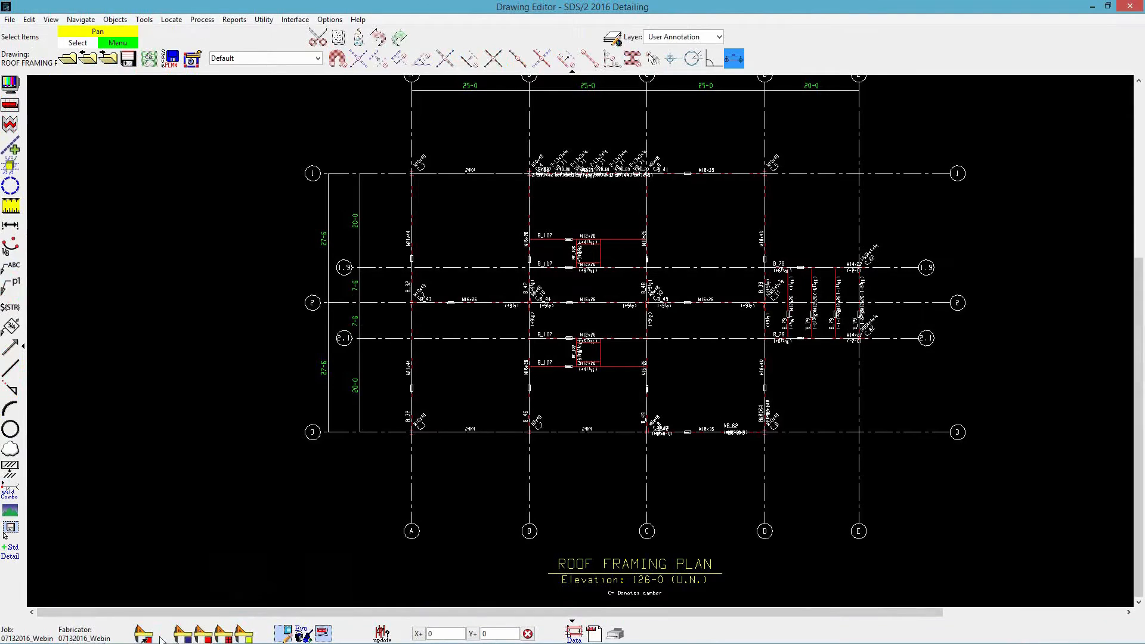
{"action": "left_click", "coordinate": [182, 635]}
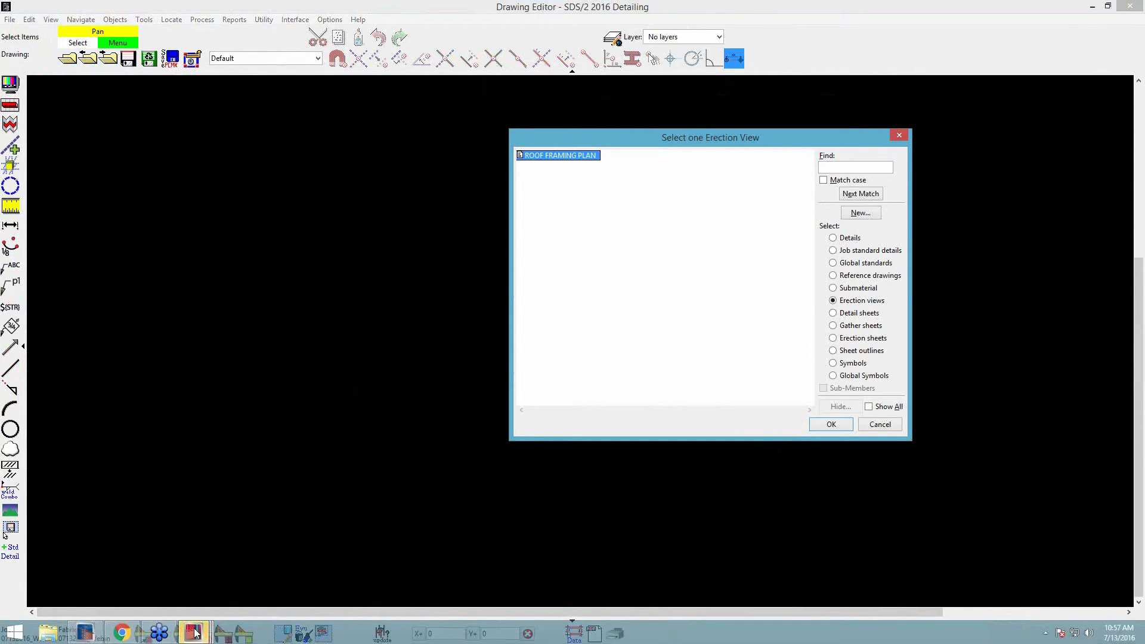
{"action": "mouse_move", "coordinate": [194, 632]}
{"action": "left_click", "coordinate": [336, 570]}
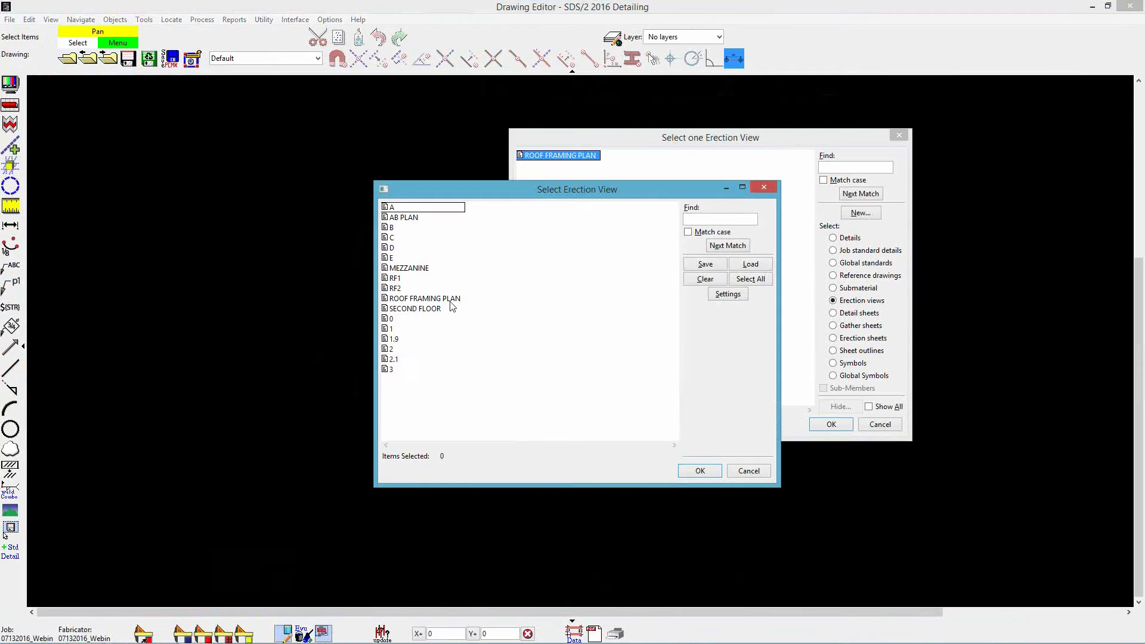
{"action": "left_click", "coordinate": [706, 473]}
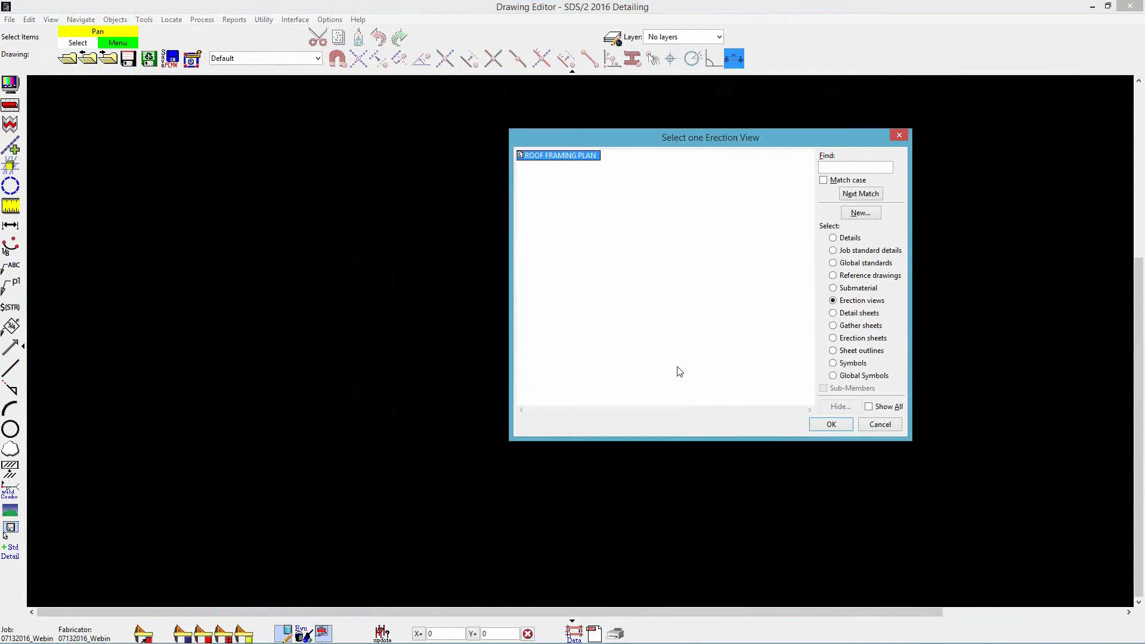
{"action": "double_click", "coordinate": [575, 158]}
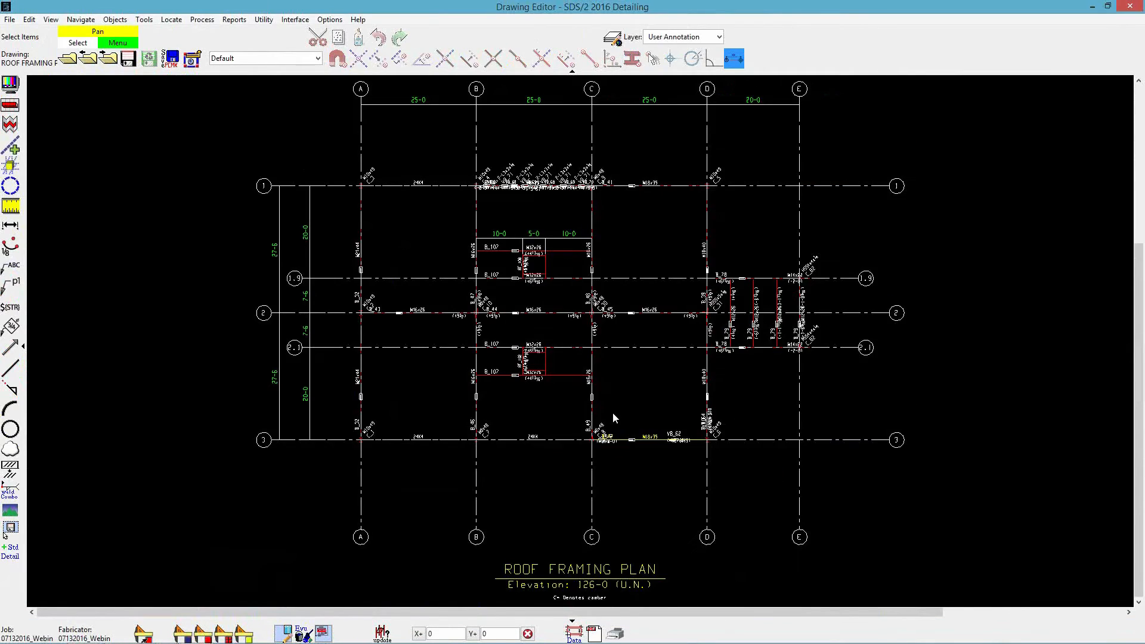
{"action": "scroll", "coordinate": [550, 217], "scroll_direction": "up", "scroll_amount": 3}
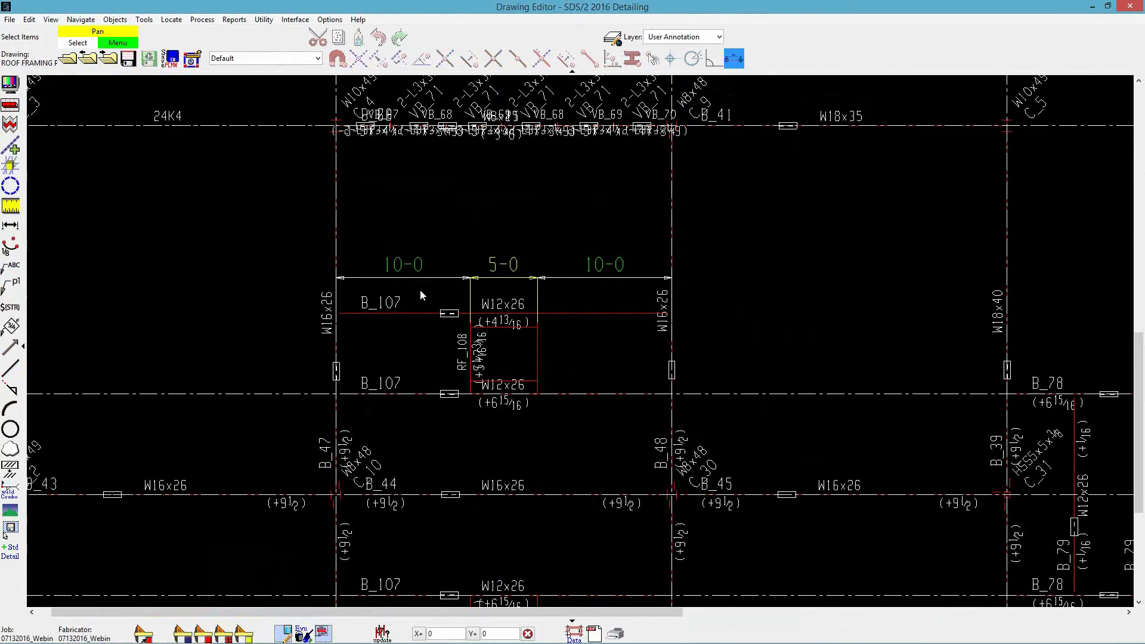
{"action": "scroll", "coordinate": [598, 308], "scroll_direction": "down", "scroll_amount": 5}
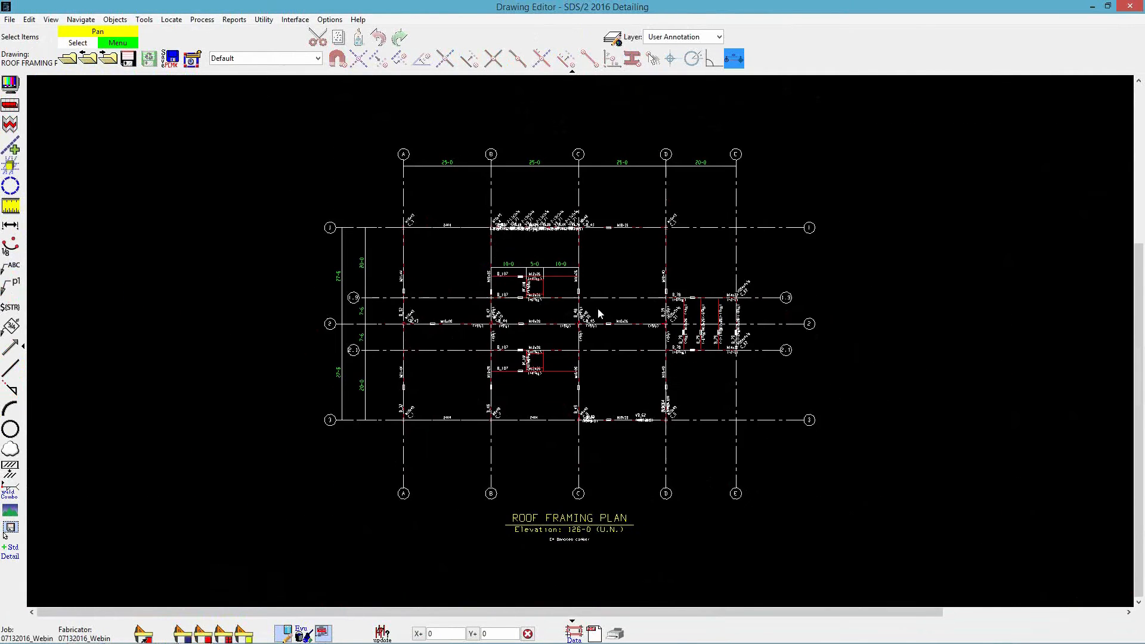
Close the roof framing plan drawing and, in Modeling, place a diagonal roof frame about 10-7 long from grid intersection C/2.1 to beam B_45.
{"action": "middle_click_drag", "start_coordinate": [598, 307], "coordinate": [601, 291]}
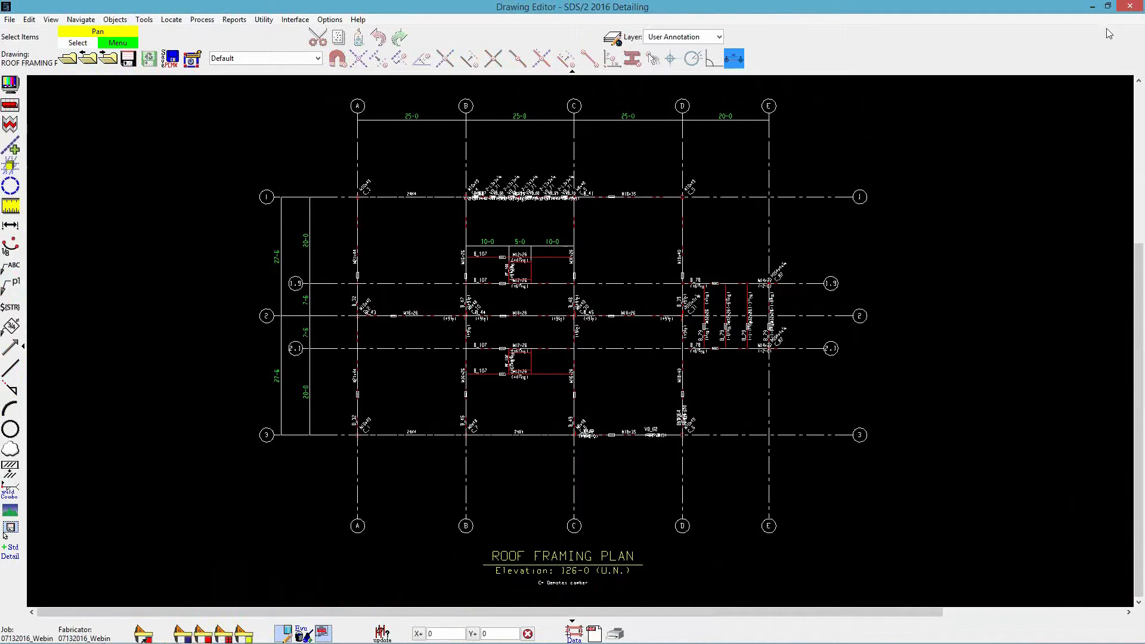
{"action": "left_click", "coordinate": [1130, 7]}
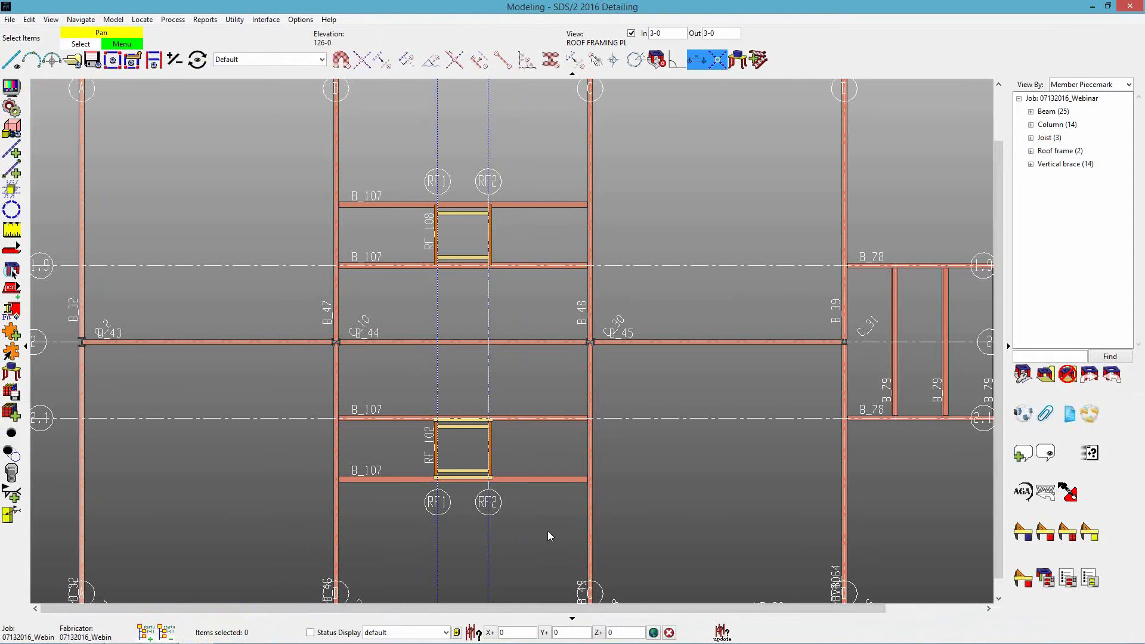
{"action": "scroll", "coordinate": [681, 513], "scroll_direction": "down", "scroll_amount": 5}
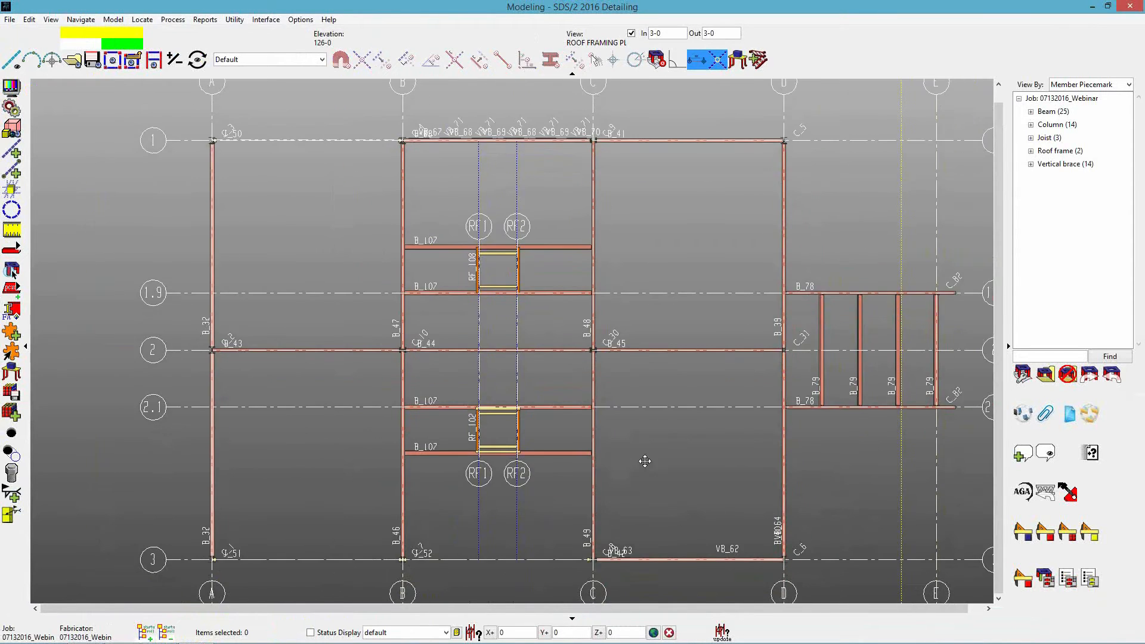
{"action": "middle_click_drag", "start_coordinate": [645, 461], "coordinate": [648, 466]}
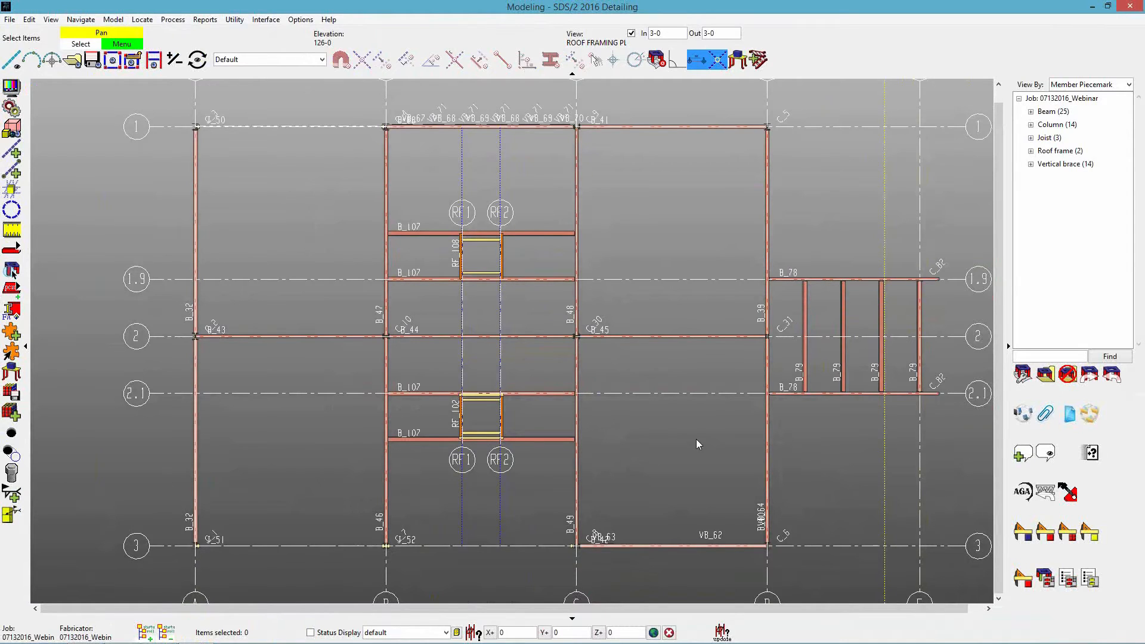
{"action": "scroll", "coordinate": [624, 368], "scroll_direction": "up", "scroll_amount": 3}
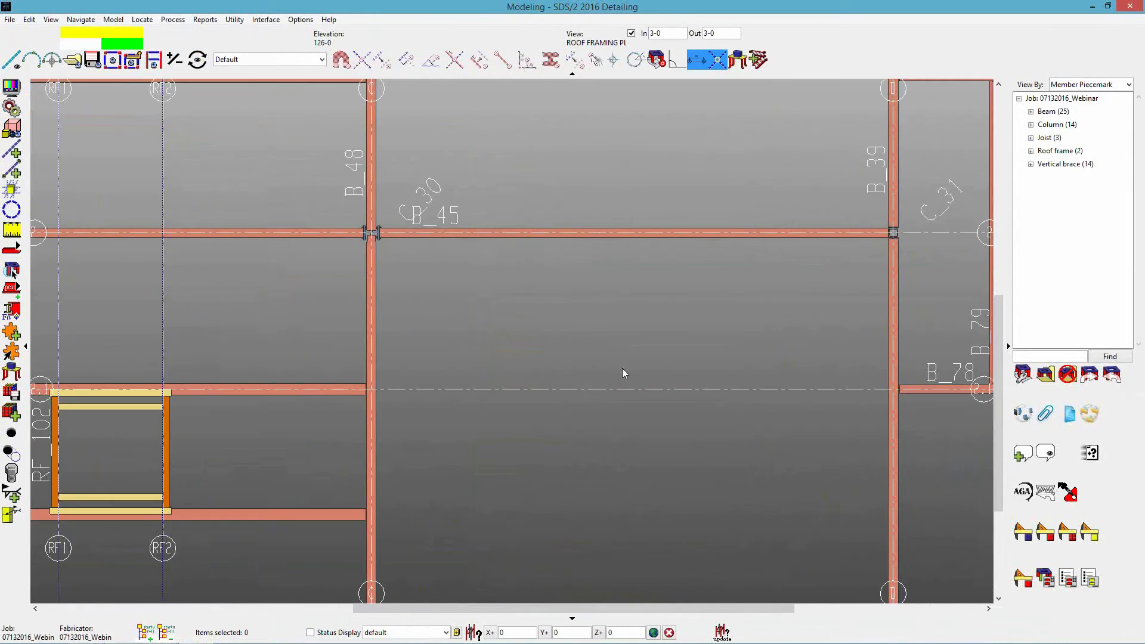
{"action": "key", "text": "a"}
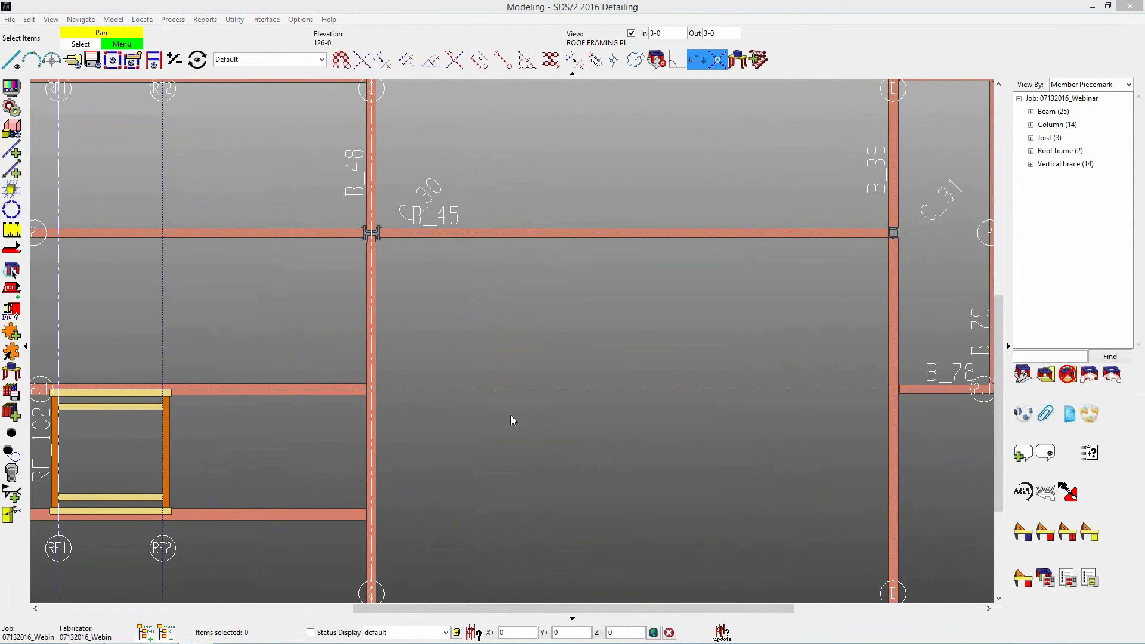
{"action": "left_click", "coordinate": [685, 418]}
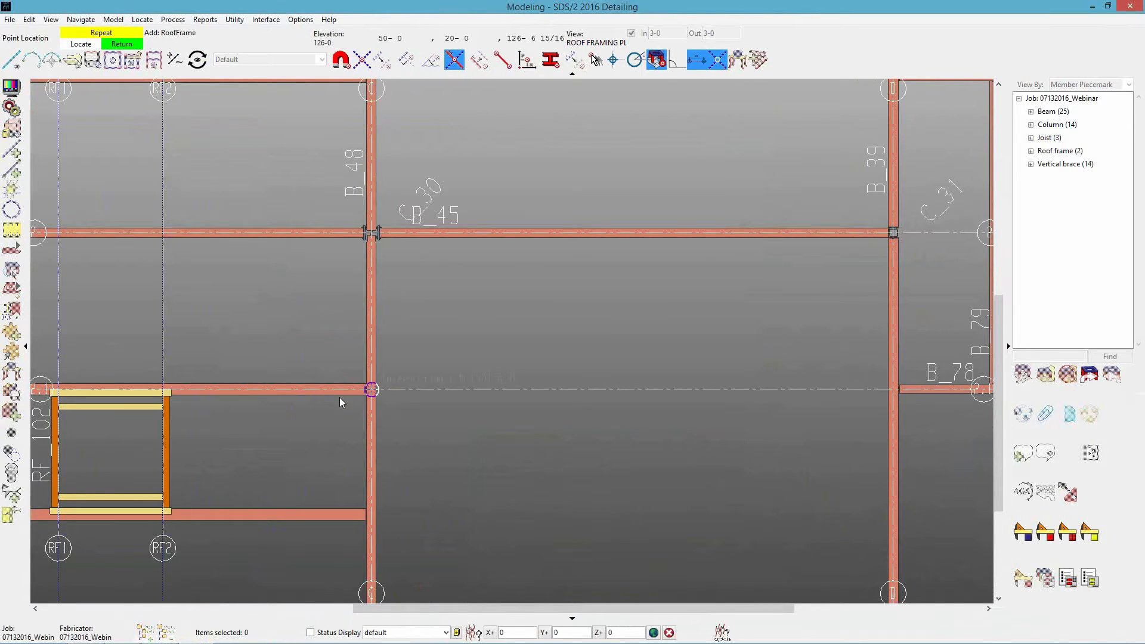
{"action": "left_click", "coordinate": [395, 393]}
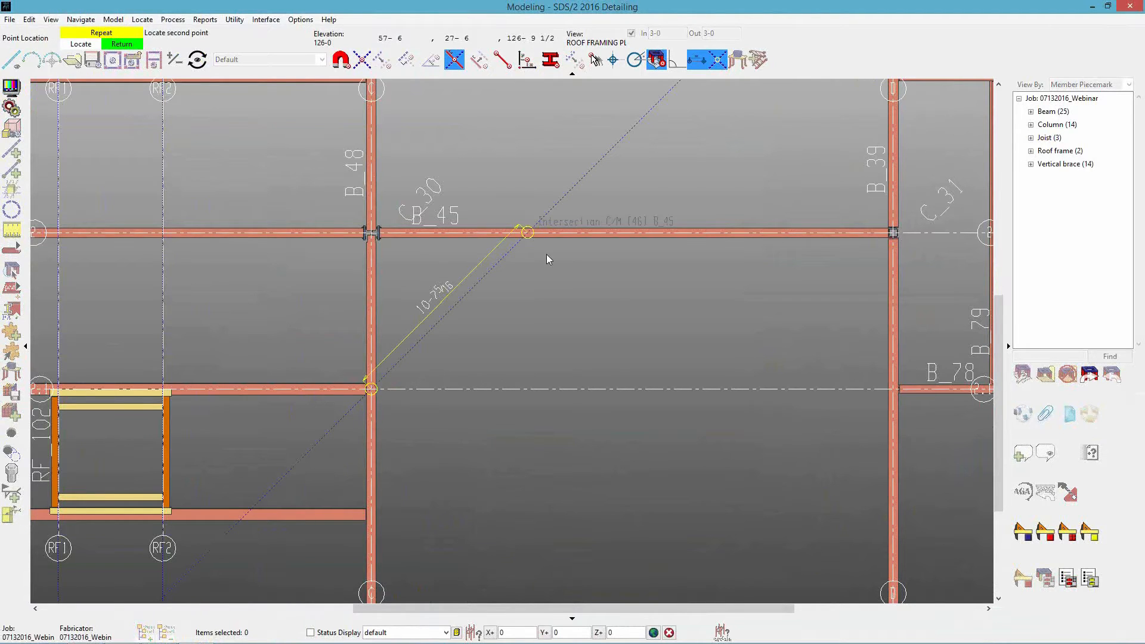
{"action": "left_click", "coordinate": [589, 307]}
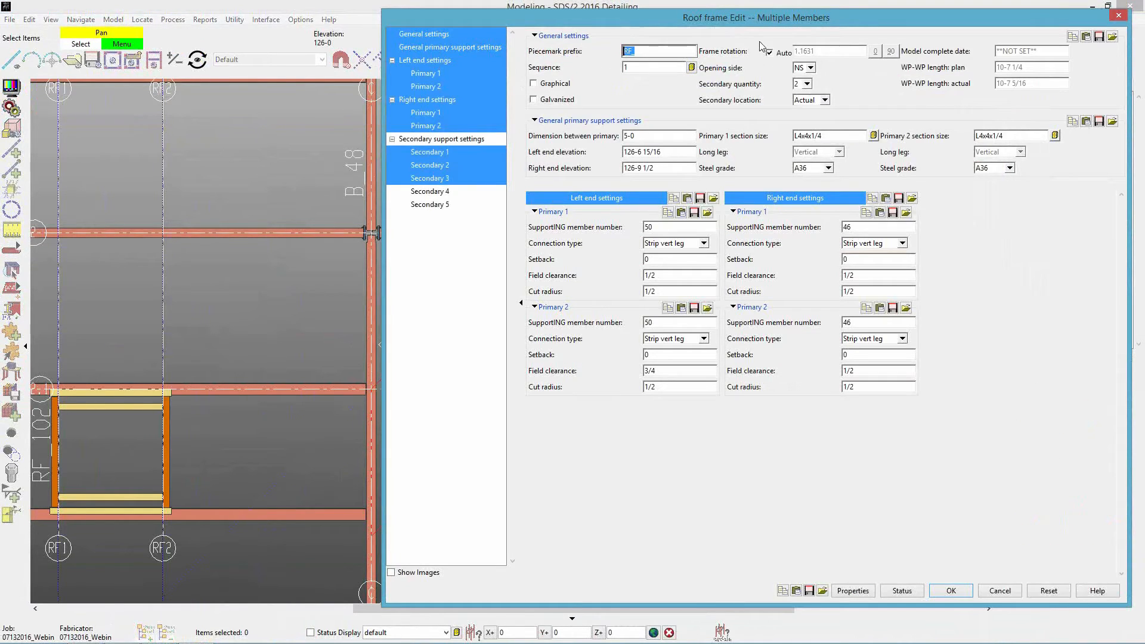
Set the new roof frame's secondary quantity to 0 and its Primary 1 connection to Saddle clip at both ends.
{"action": "left_click", "coordinate": [808, 84]}
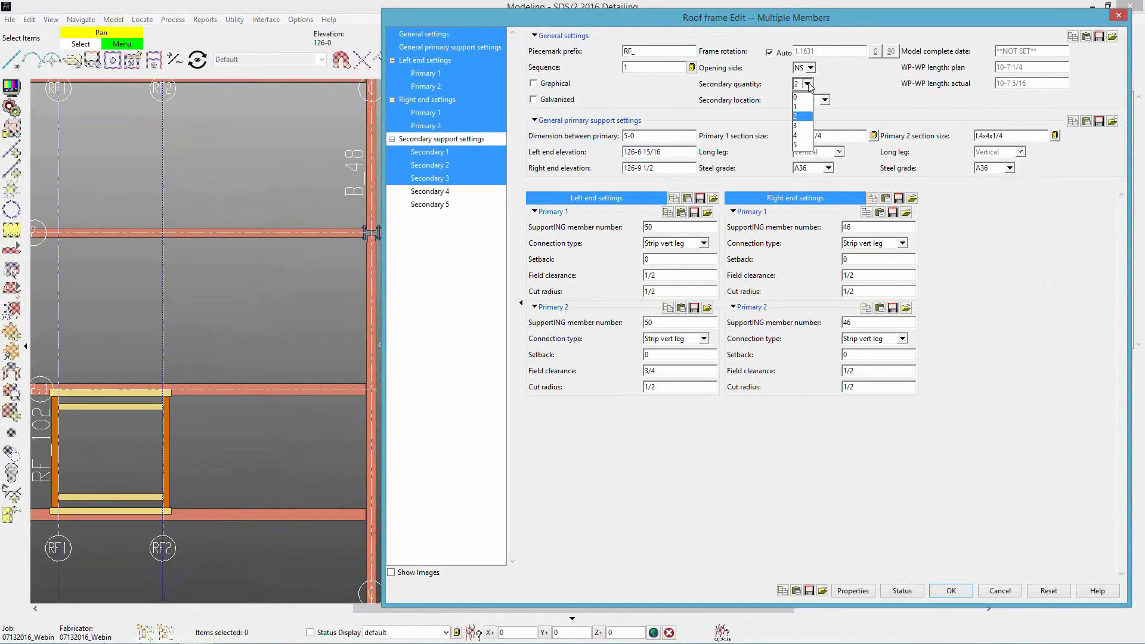
{"action": "left_click", "coordinate": [803, 99]}
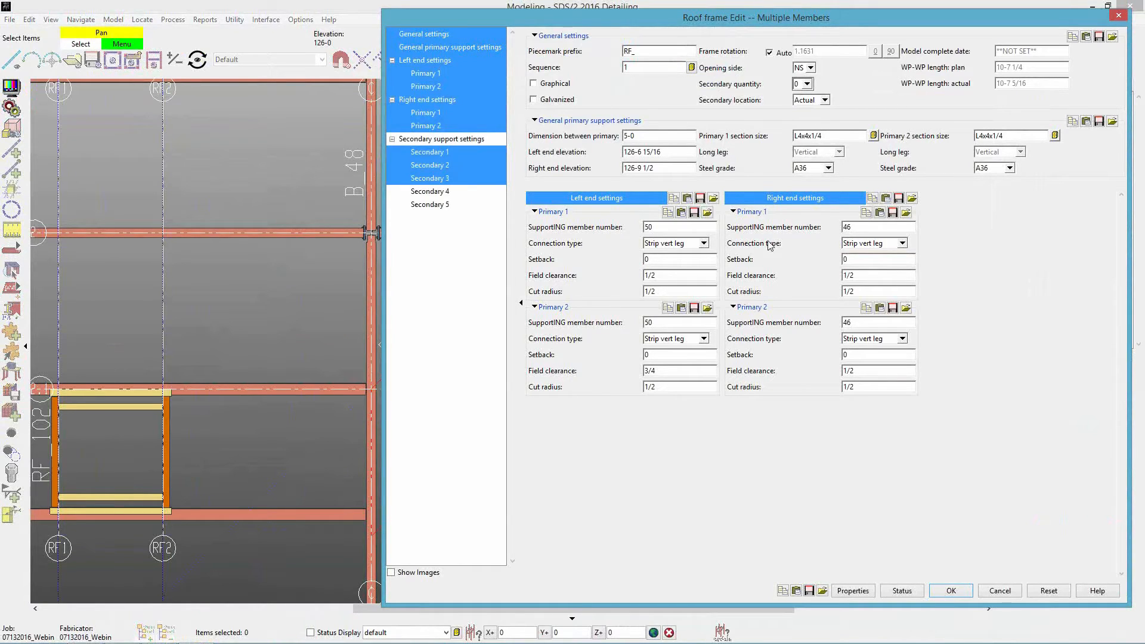
{"action": "left_click", "coordinate": [685, 246]}
{"action": "left_click", "coordinate": [672, 265]}
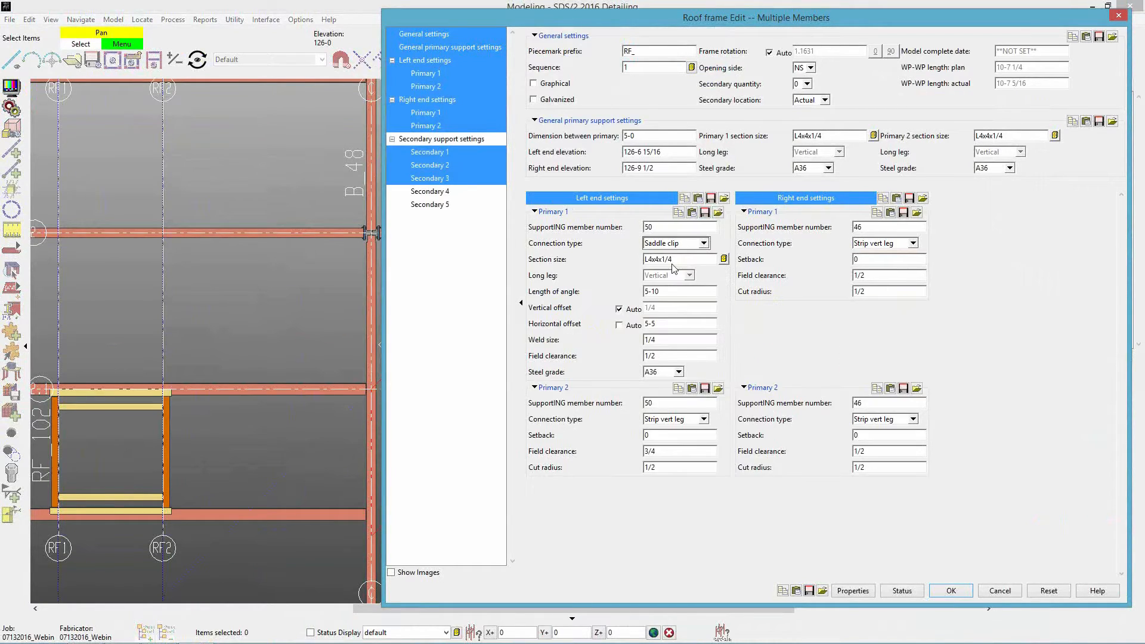
{"action": "left_click", "coordinate": [899, 246]}
{"action": "left_click", "coordinate": [892, 266]}
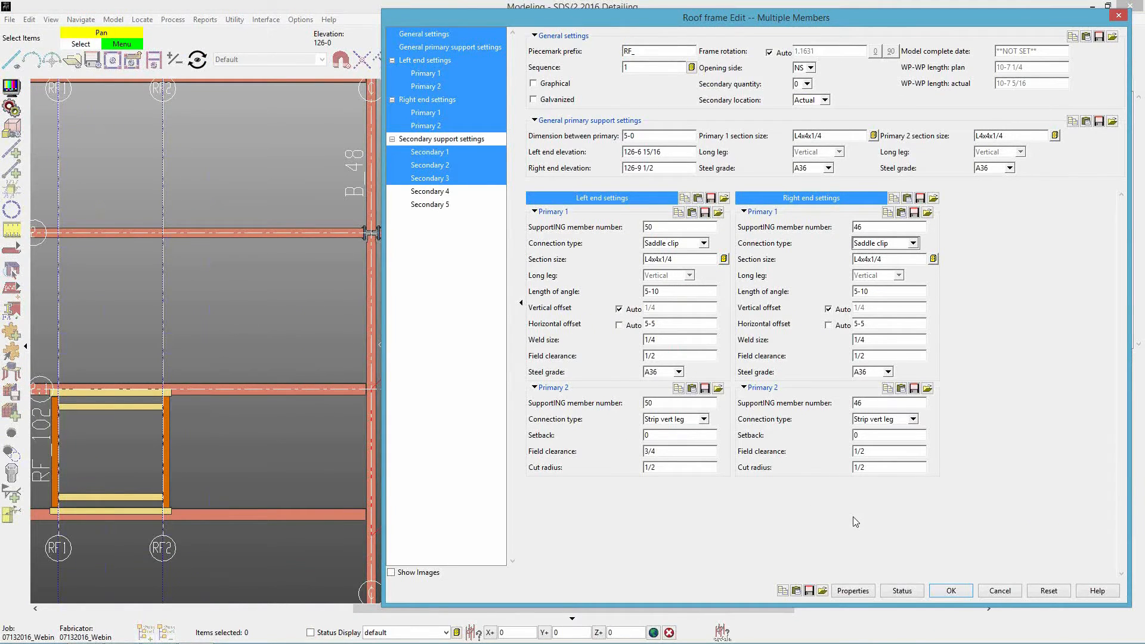
{"action": "left_click", "coordinate": [950, 591]}
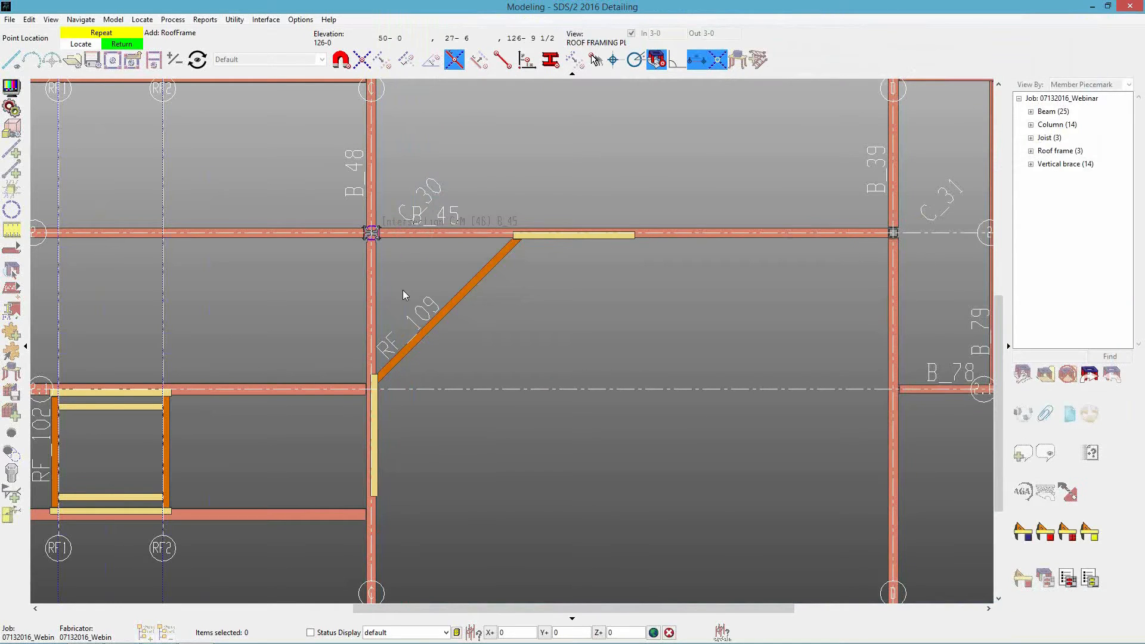
Edit roof frame RF_109 so both saddle clips have a 6-inch angle length and an automatic horizontal offset.
{"action": "scroll", "coordinate": [424, 278], "scroll_direction": "up", "scroll_amount": 2}
{"action": "scroll", "coordinate": [423, 282], "scroll_direction": "up", "scroll_amount": 1}
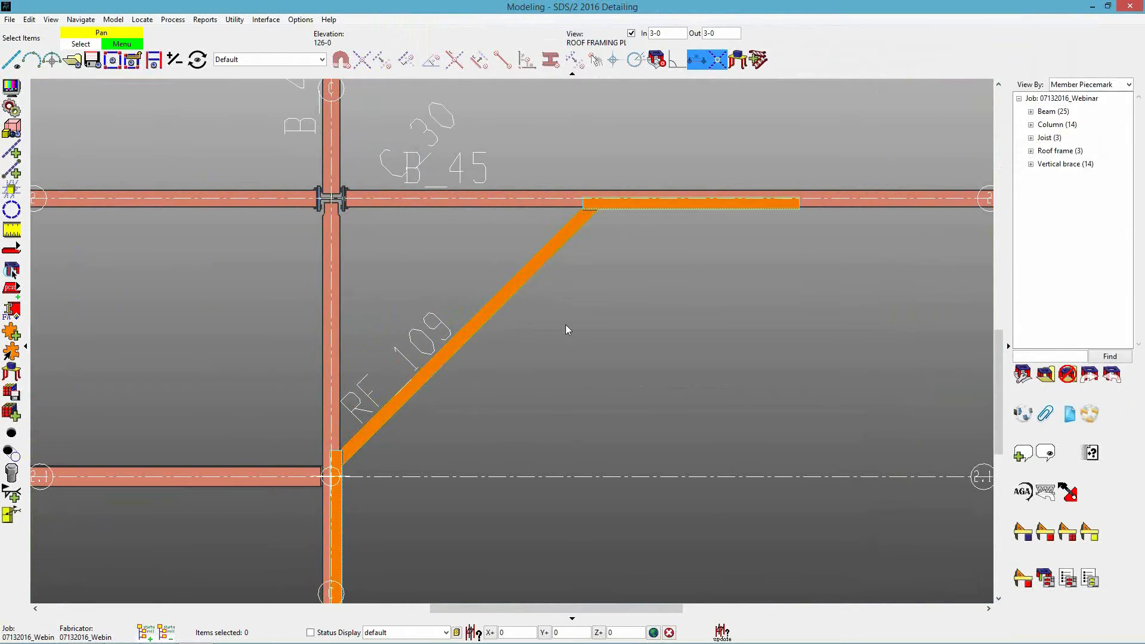
{"action": "double_click", "coordinate": [549, 248]}
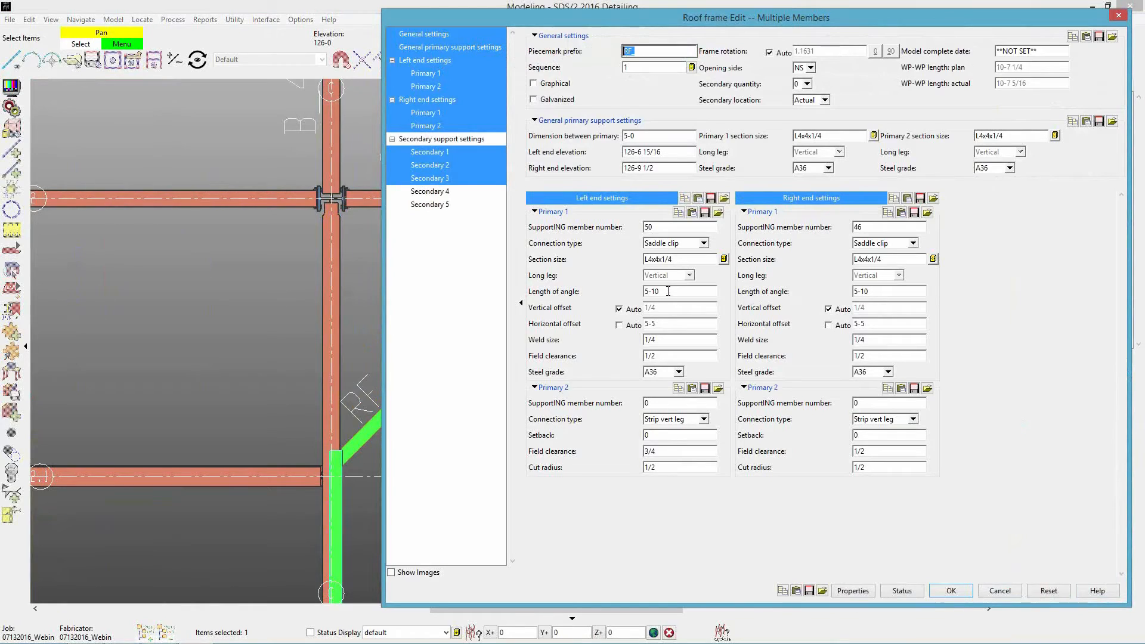
{"action": "double_click", "coordinate": [668, 291]}
{"action": "type", "text": "6"}
{"action": "double_click", "coordinate": [888, 291]}
{"action": "type", "text": "6"}
{"action": "key", "text": "Tab"}
{"action": "left_click", "coordinate": [639, 326]}
{"action": "left_click", "coordinate": [836, 327]}
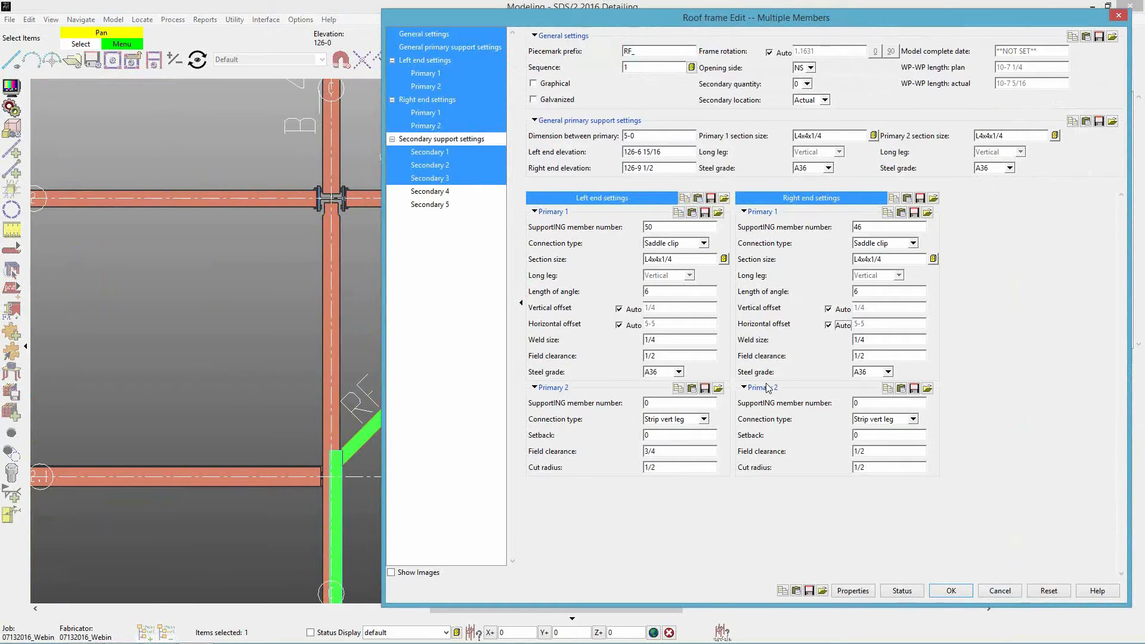
{"action": "left_click", "coordinate": [946, 591]}
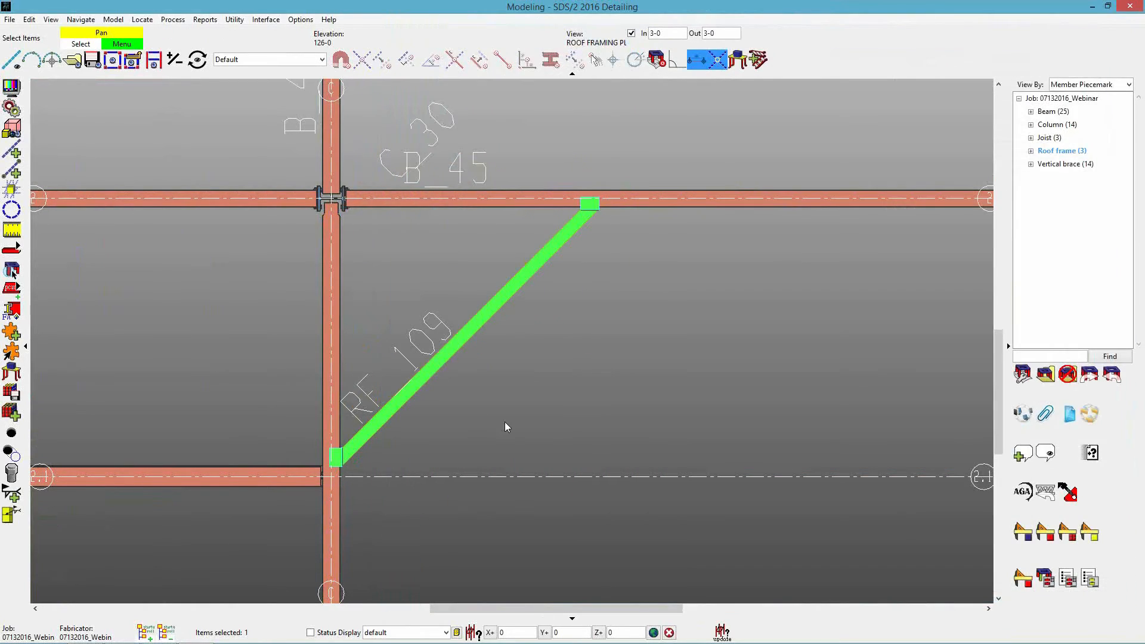
{"action": "left_click", "coordinate": [630, 424]}
Set roof frame RF_109's opening side to FS and reopen its settings to check them.
{"action": "scroll", "coordinate": [342, 469], "scroll_direction": "up", "scroll_amount": 6}
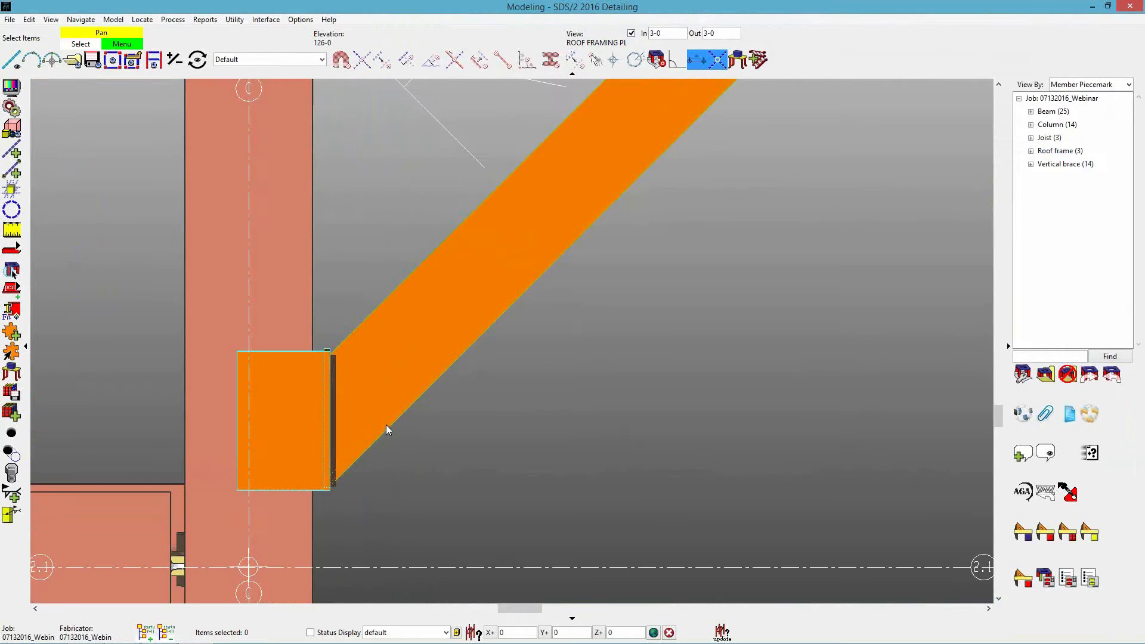
{"action": "scroll", "coordinate": [366, 413], "scroll_direction": "down", "scroll_amount": 6}
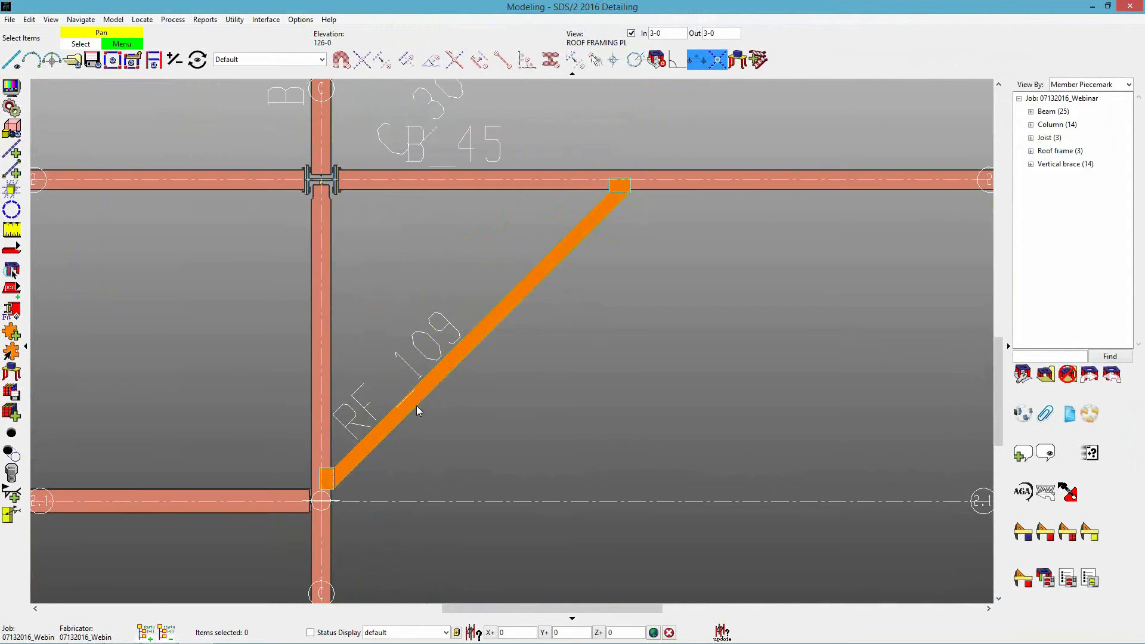
{"action": "scroll", "coordinate": [364, 420], "scroll_direction": "up", "scroll_amount": 5}
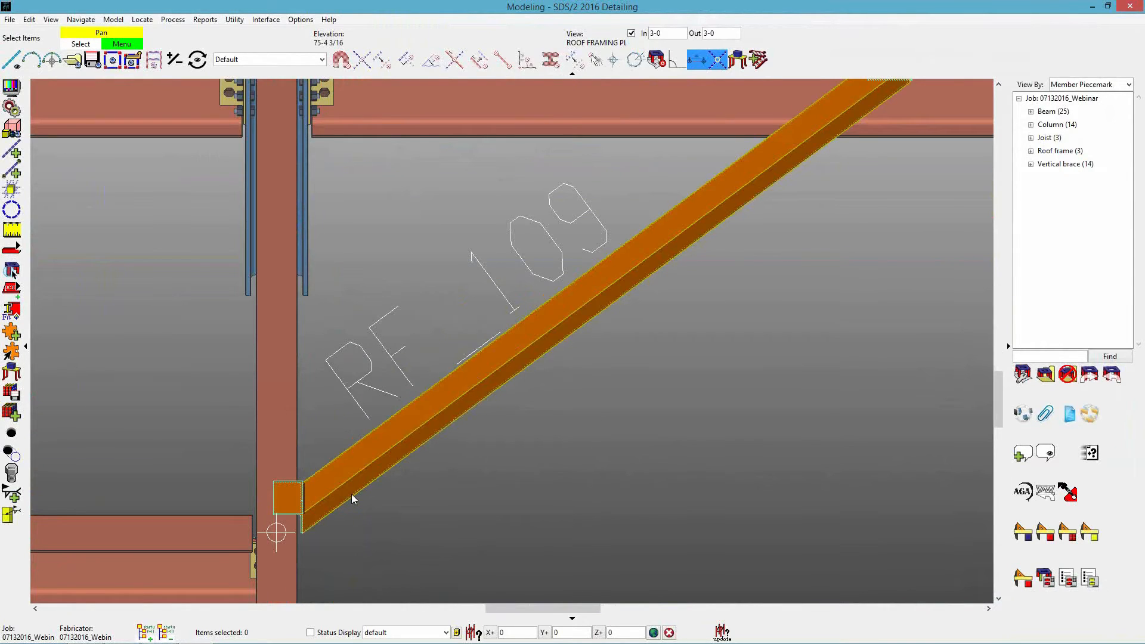
{"action": "double_click", "coordinate": [482, 396]}
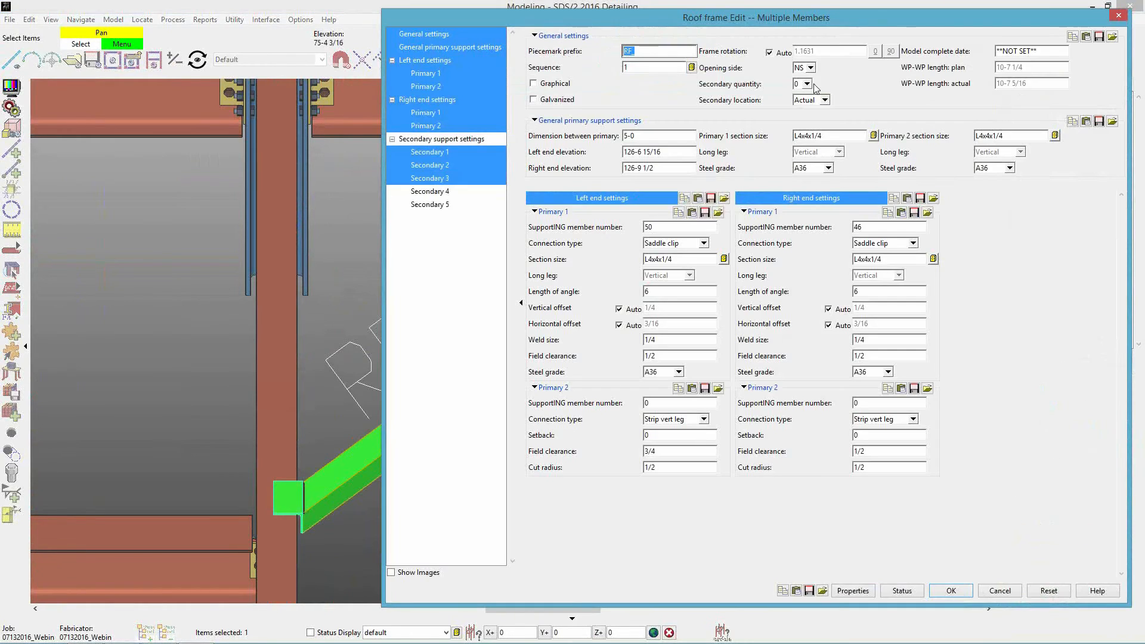
{"action": "left_click", "coordinate": [812, 68]}
{"action": "left_click", "coordinate": [803, 83]}
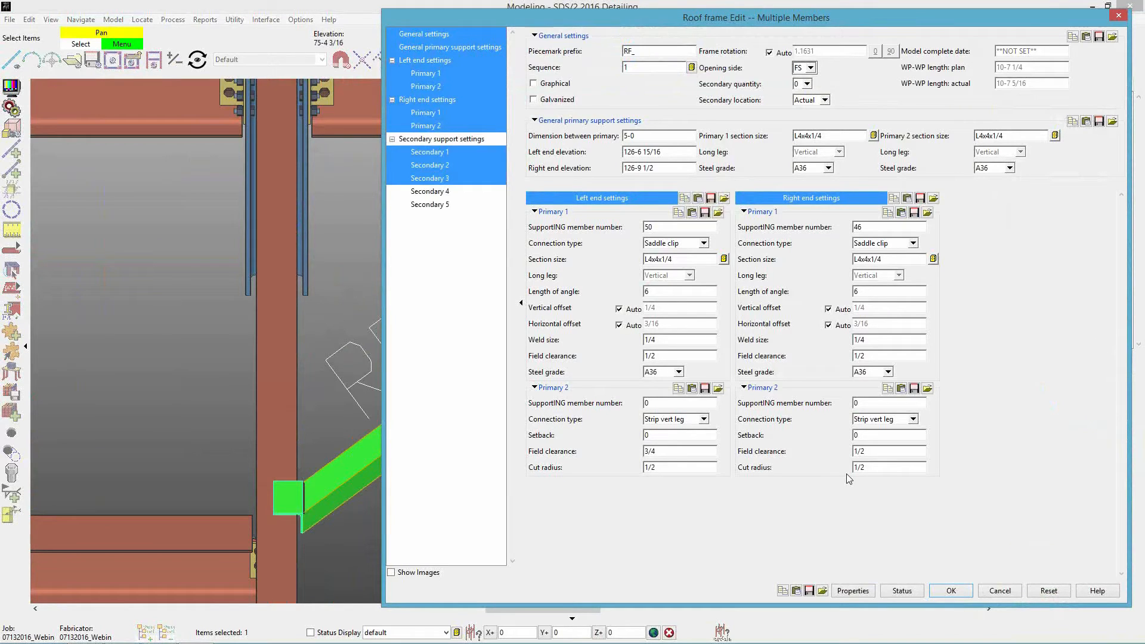
{"action": "left_click", "coordinate": [942, 590]}
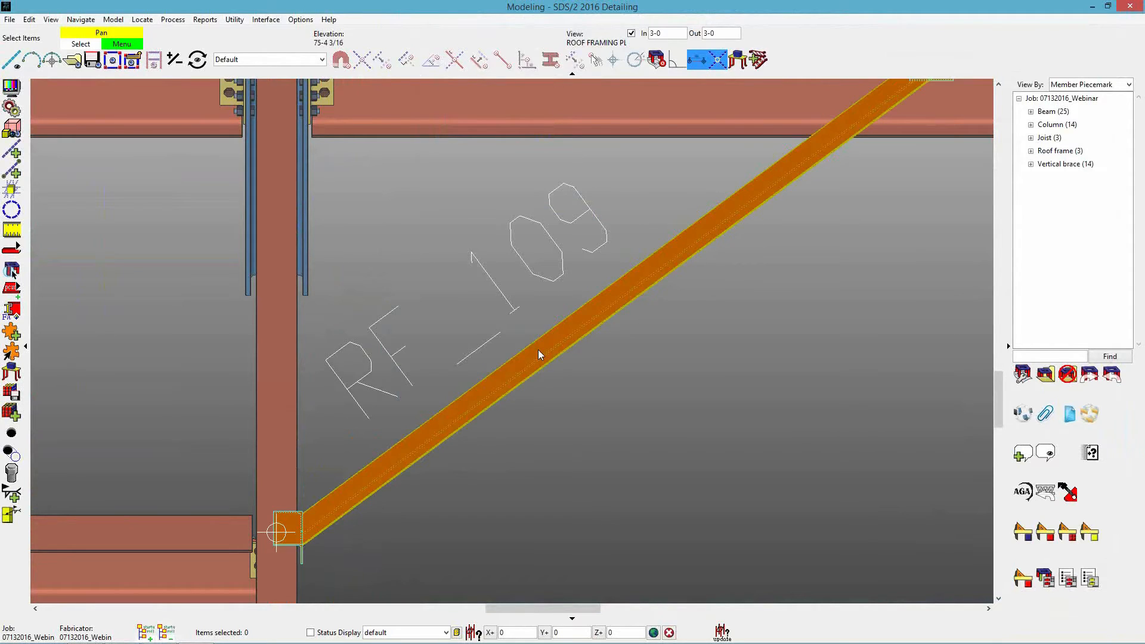
{"action": "double_click", "coordinate": [521, 366]}
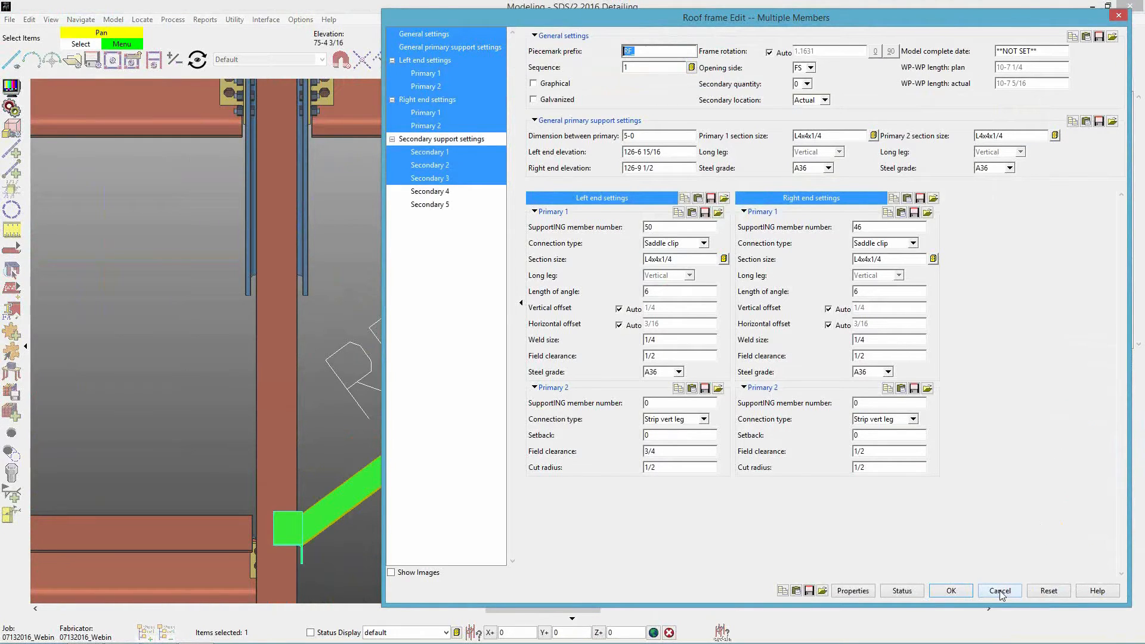
{"action": "left_click", "coordinate": [1000, 591]}
Examine the slope of roof frame RF_109 and how its saddle clips meet the supporting beams at both ends.
{"action": "middle_click_drag", "start_coordinate": [636, 325], "coordinate": [614, 204]}
{"action": "mouse_move", "coordinate": [494, 263]}
{"action": "middle_mouse_down"}
{"action": "mouse_move", "coordinate": [444, 251]}
{"action": "mouse_move", "coordinate": [506, 245]}
{"action": "middle_mouse_up"}
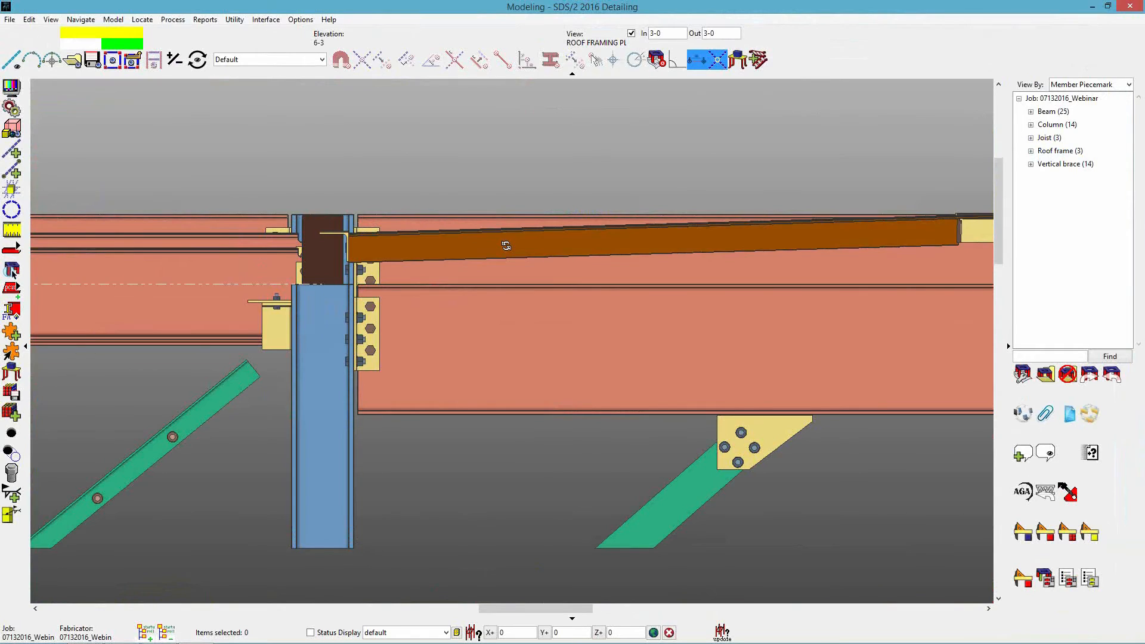
{"action": "scroll", "coordinate": [347, 242], "scroll_direction": "up", "scroll_amount": 5}
{"action": "scroll", "coordinate": [310, 265], "scroll_direction": "down", "scroll_amount": 5}
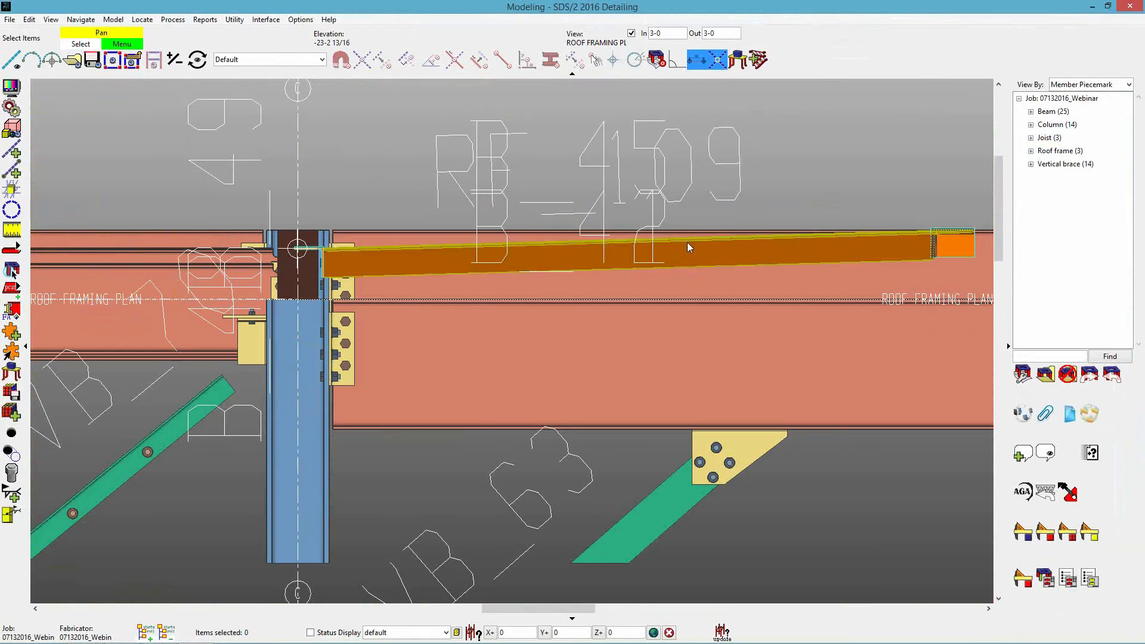
{"action": "scroll", "coordinate": [782, 274], "scroll_direction": "up", "scroll_amount": 6}
{"action": "mouse_move", "coordinate": [714, 242]}
{"action": "middle_mouse_down"}
{"action": "mouse_move", "coordinate": [644, 235]}
{"action": "mouse_move", "coordinate": [701, 235]}
{"action": "middle_mouse_up"}
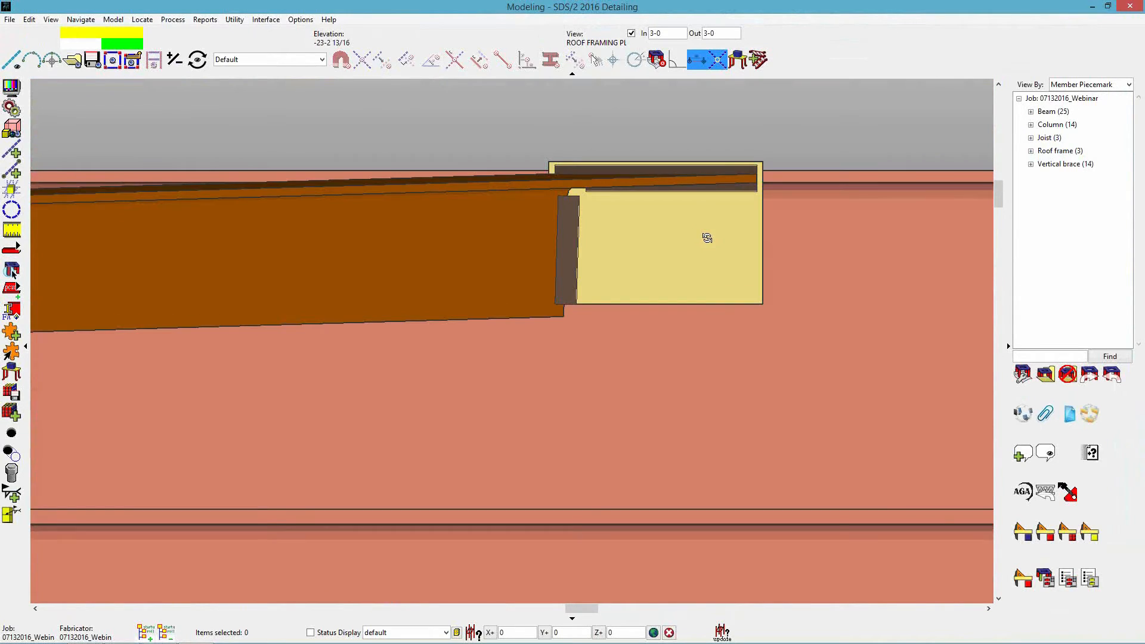
{"action": "scroll", "coordinate": [707, 239], "scroll_direction": "down", "scroll_amount": 5}
{"action": "scroll", "coordinate": [292, 256], "scroll_direction": "up", "scroll_amount": 6}
{"action": "middle_click_drag", "start_coordinate": [261, 231], "coordinate": [502, 306]}
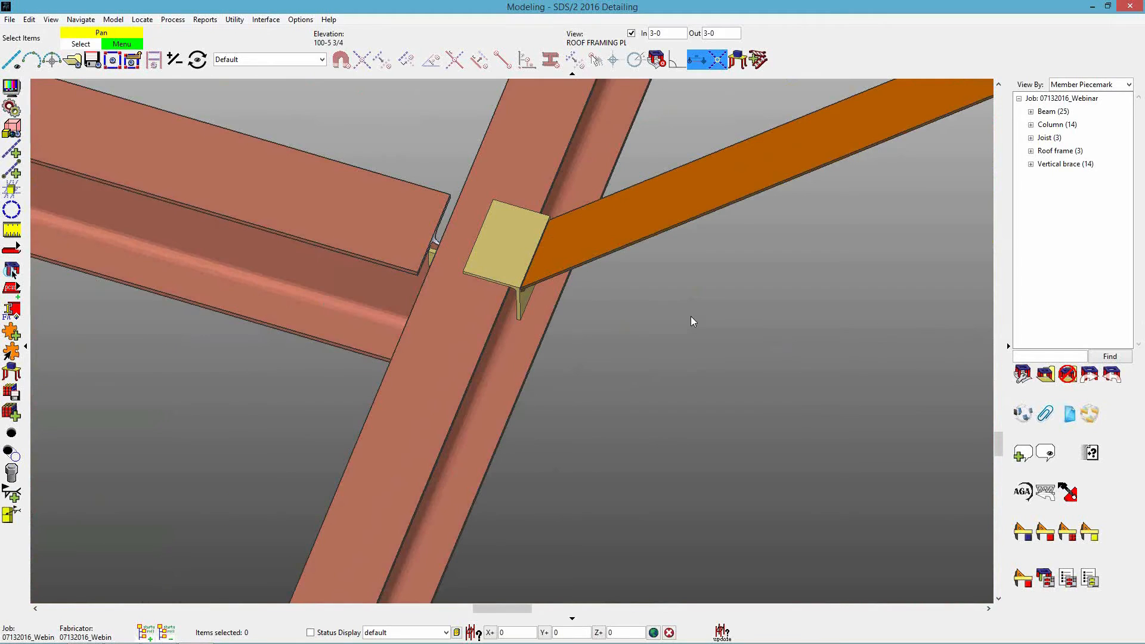
{"action": "scroll", "coordinate": [690, 321], "scroll_direction": "down", "scroll_amount": 5}
{"action": "scroll", "coordinate": [682, 321], "scroll_direction": "down", "scroll_amount": 6}
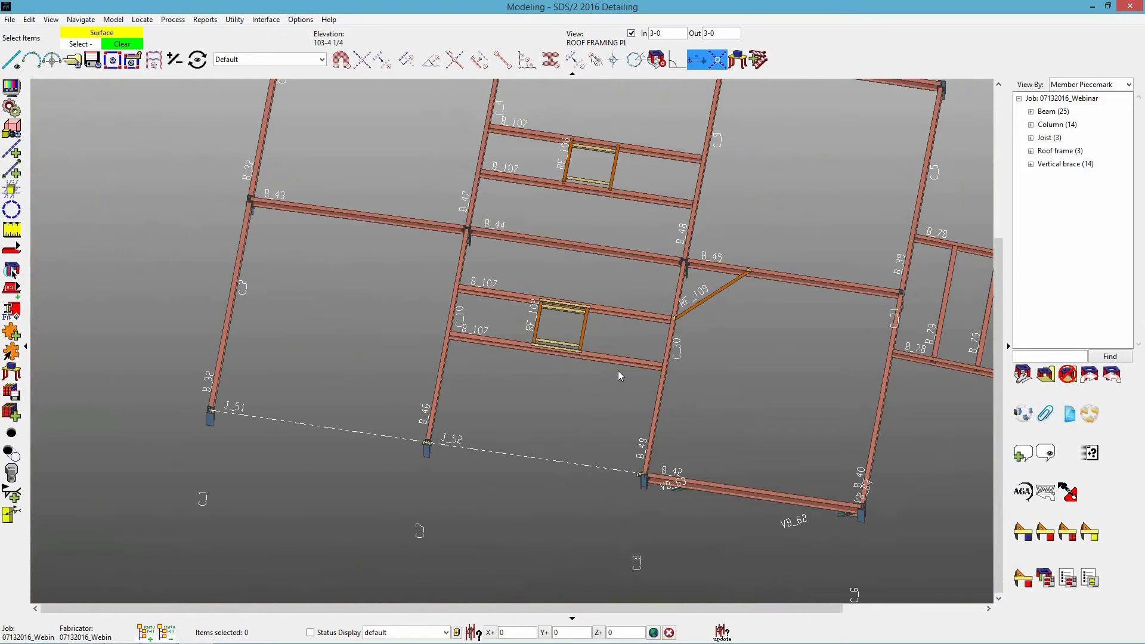
Return to the plan view and add construction lines 5-0 to the right of grid lines B and A.
{"action": "middle_click", "coordinate": [618, 370], "text": "shift"}
{"action": "middle_click_drag", "start_coordinate": [442, 532], "coordinate": [608, 386]}
{"action": "scroll", "coordinate": [608, 386], "scroll_direction": "up", "scroll_amount": 1}
{"action": "scroll", "coordinate": [486, 436], "scroll_direction": "up", "scroll_amount": 4}
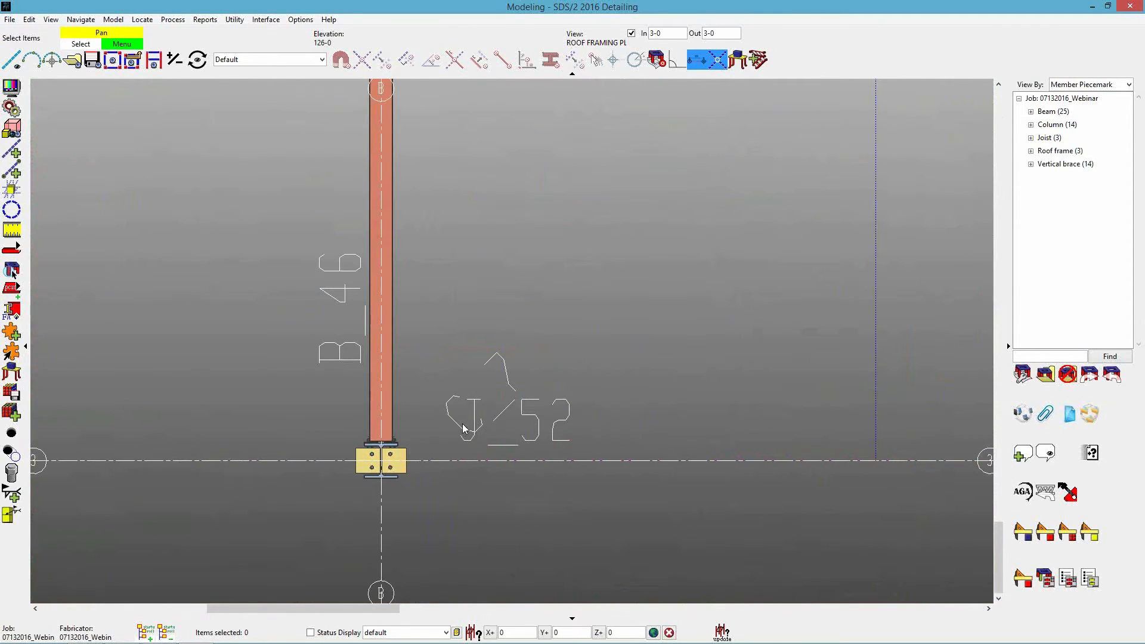
{"action": "scroll", "coordinate": [469, 425], "scroll_direction": "down", "scroll_amount": 2}
{"action": "middle_click_drag", "start_coordinate": [615, 339], "coordinate": [486, 395]}
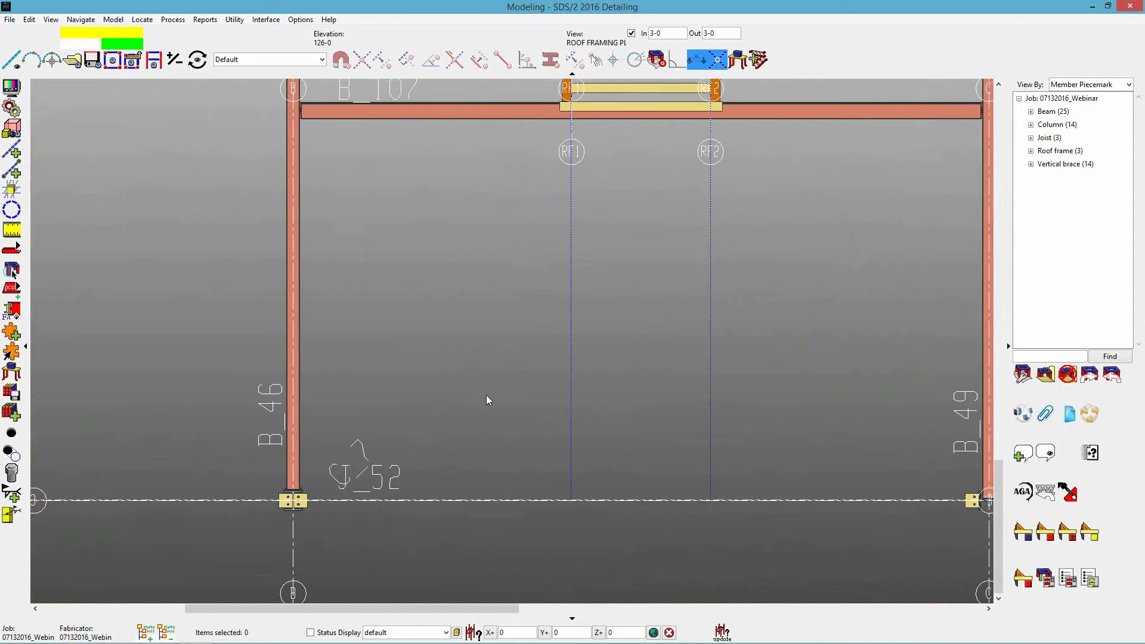
{"action": "left_click", "coordinate": [12, 151]}
{"action": "left_click", "coordinate": [292, 228]}
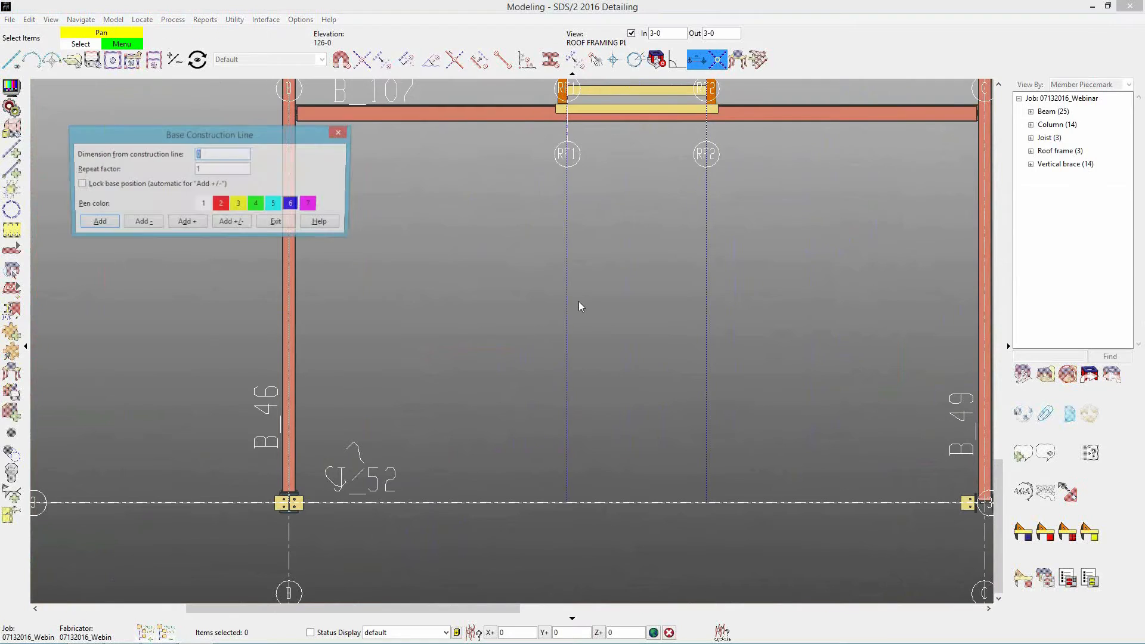
{"action": "left_click", "coordinate": [286, 223]}
{"action": "scroll", "coordinate": [582, 328], "scroll_direction": "down", "scroll_amount": 3}
{"action": "left_click", "coordinate": [159, 343]}
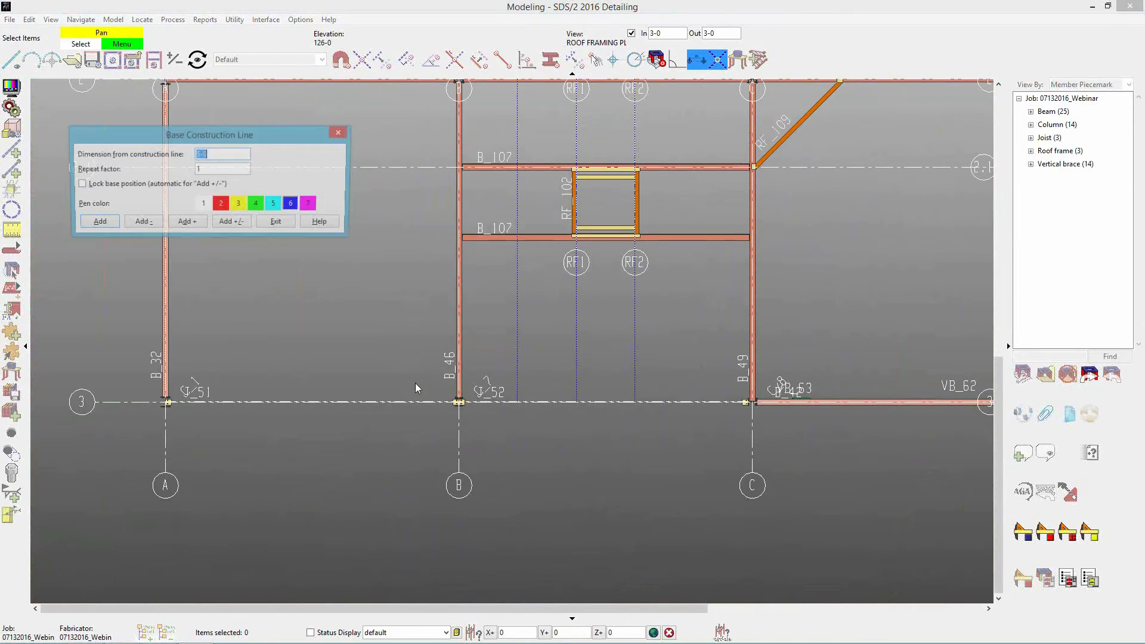
{"action": "left_click", "coordinate": [269, 227]}
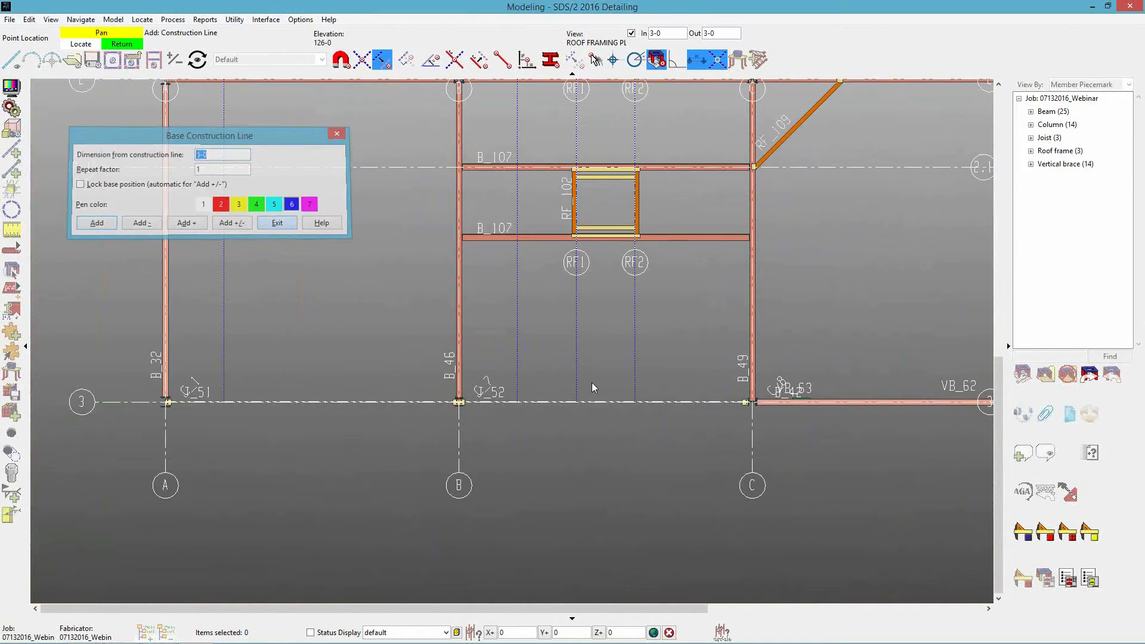
{"action": "scroll", "coordinate": [546, 393], "scroll_direction": "up", "scroll_amount": 3}
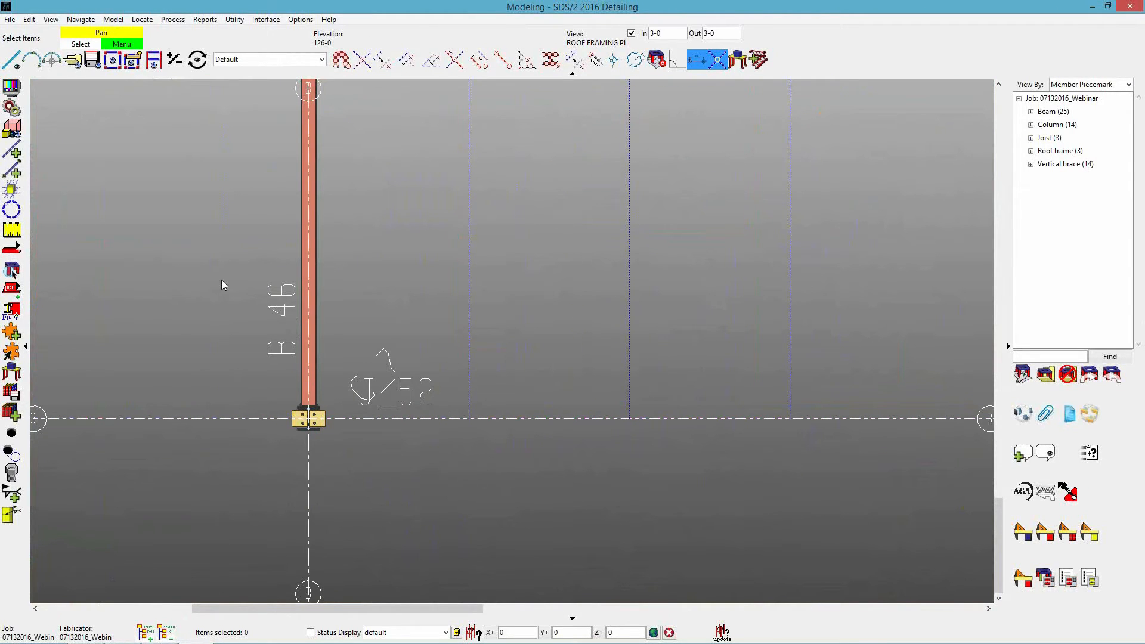
{"action": "key", "text": "a"}
{"action": "left_click", "coordinate": [683, 422]}
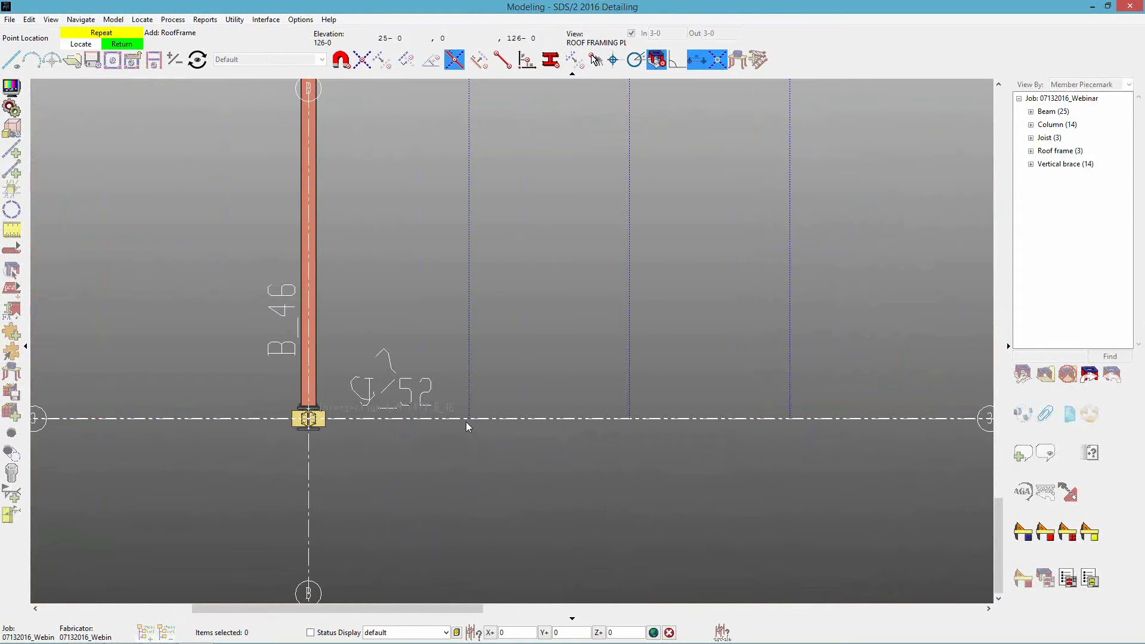
{"action": "right_click", "coordinate": [475, 421]}
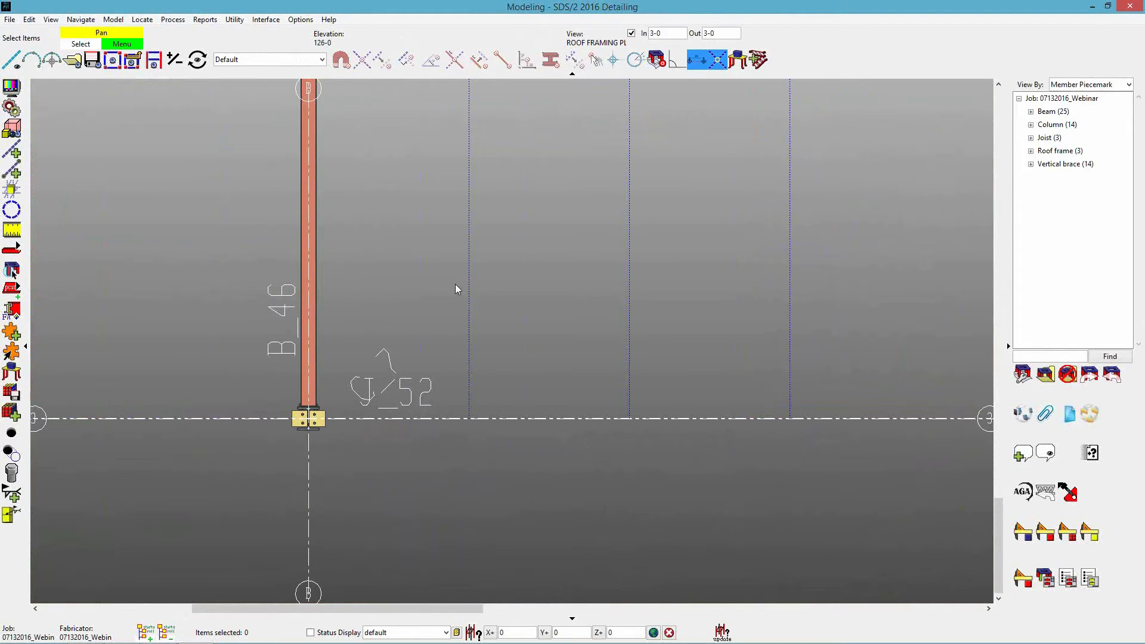
Set the selection filter to All and turn off the finite line option for the construction lines beside grid lines A and B.
{"action": "left_click", "coordinate": [266, 60]}
{"action": "left_click", "coordinate": [236, 92]}
{"action": "scroll", "coordinate": [478, 278], "scroll_direction": "down", "scroll_amount": 3}
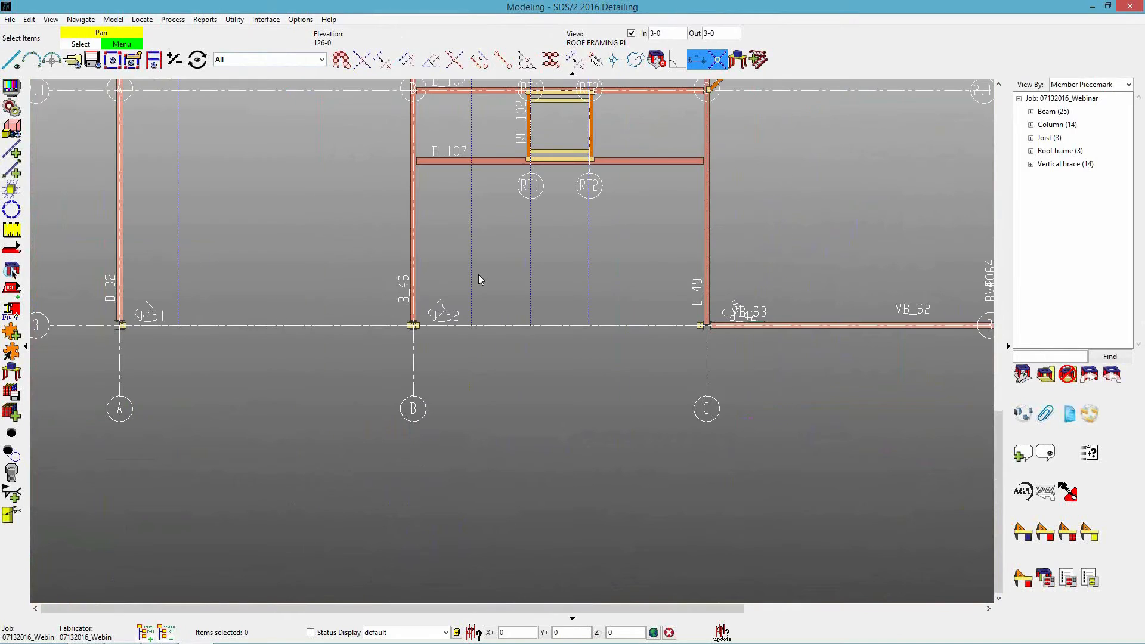
{"action": "left_click", "coordinate": [171, 239]}
{"action": "right_click", "coordinate": [254, 215]}
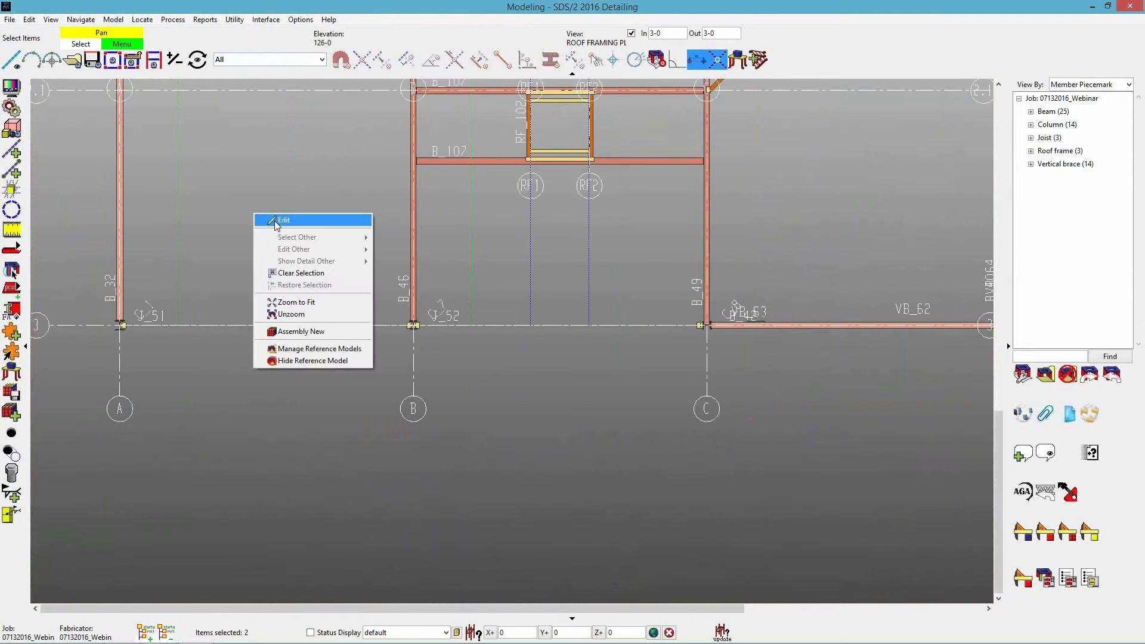
{"action": "left_click", "coordinate": [279, 222]}
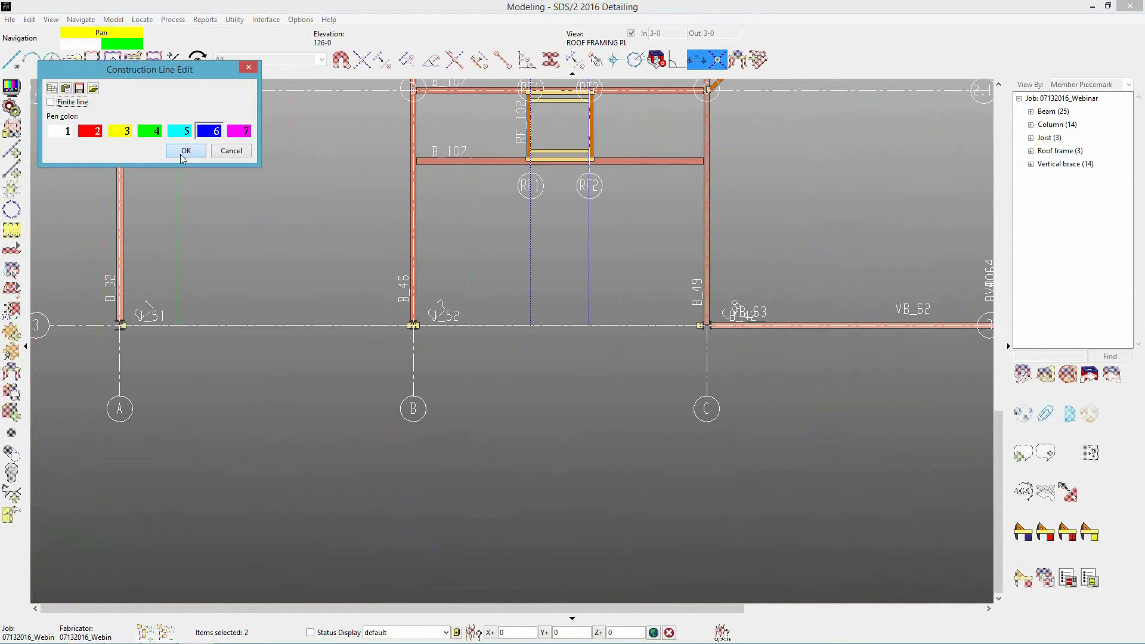
{"action": "left_click", "coordinate": [186, 150]}
{"action": "left_click", "coordinate": [329, 229]}
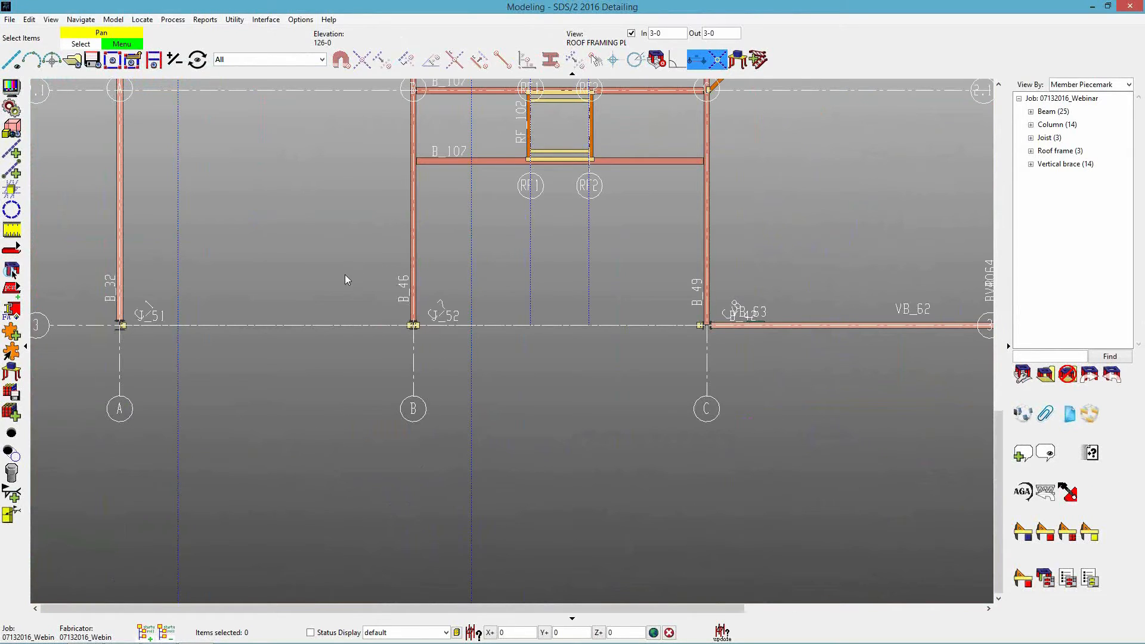
Add a diagonal roof frame from the construction line beside grid B on grid line 3 to beam B_46, accepting the current settings.
{"action": "key", "text": "a"}
{"action": "left_click", "coordinate": [685, 417]}
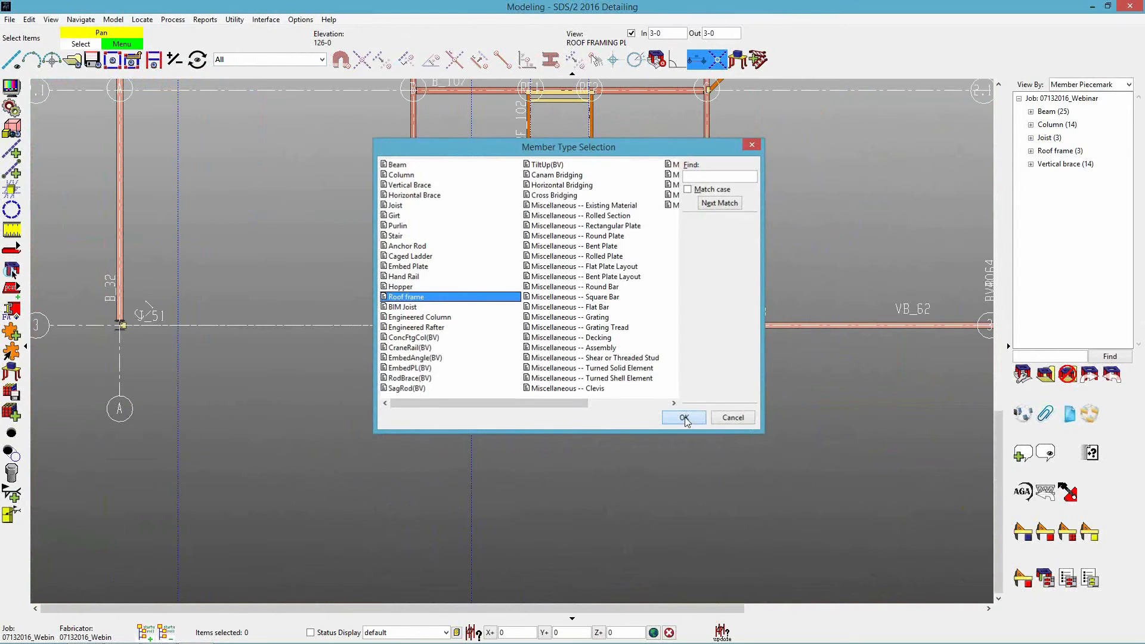
{"action": "scroll", "coordinate": [472, 326], "scroll_direction": "up", "scroll_amount": 3}
{"action": "left_click", "coordinate": [476, 326]}
{"action": "left_click", "coordinate": [571, 232]}
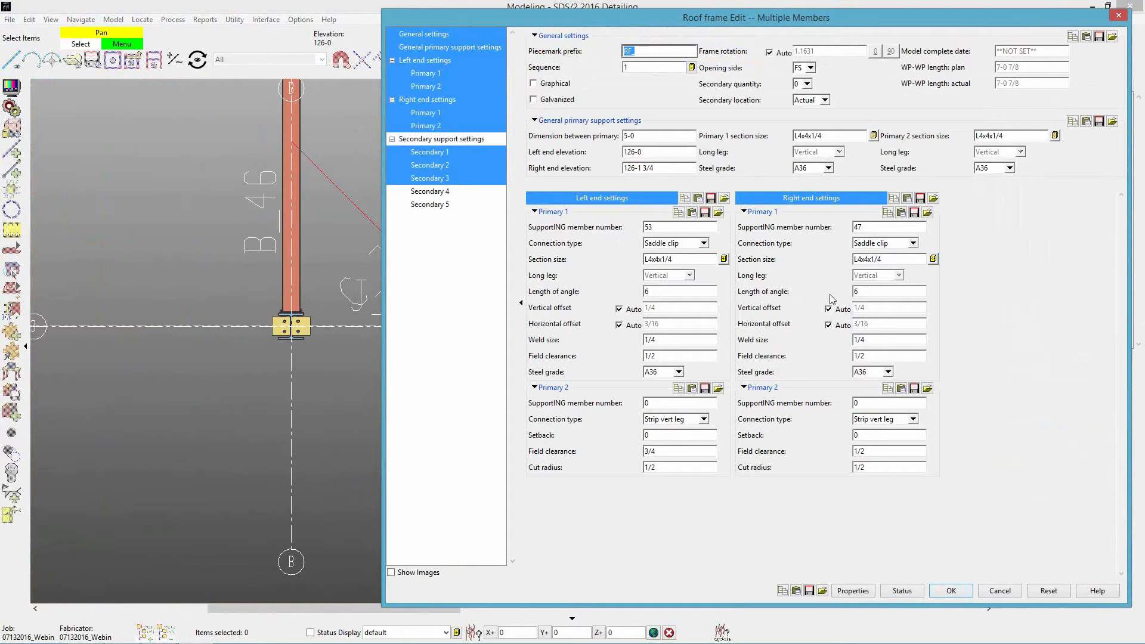
{"action": "left_click", "coordinate": [951, 591]}
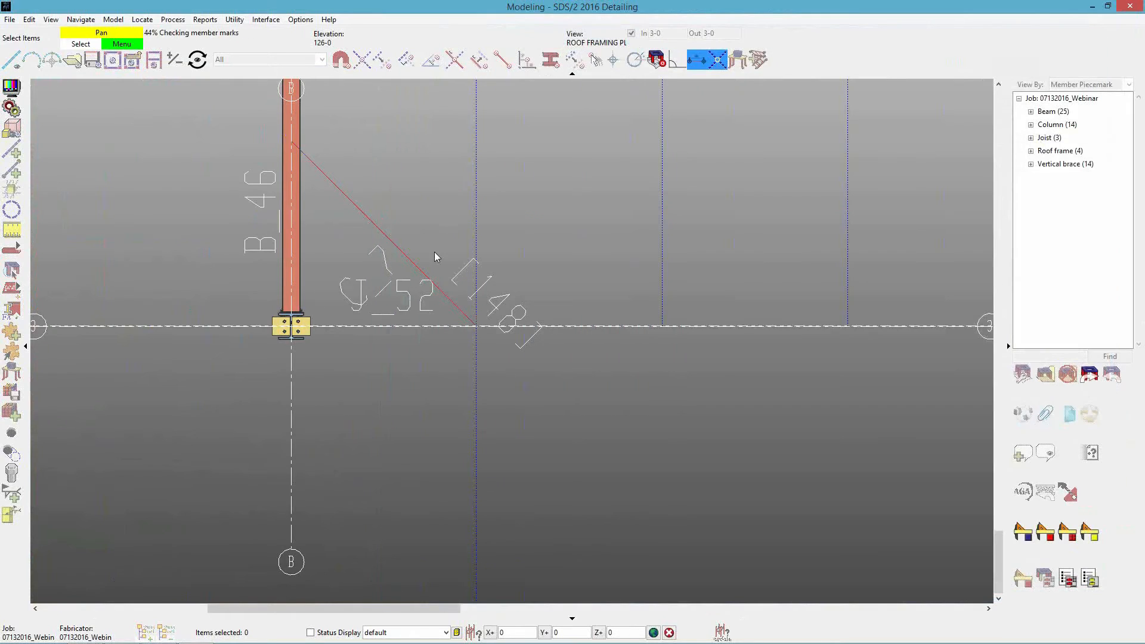
{"action": "right_click", "coordinate": [424, 238]}
Examine roof frame RF_110 and its saddle clips at beam B_46 and joist J_52 from several angles.
{"action": "middle_click_drag", "start_coordinate": [425, 238], "coordinate": [438, 323]}
{"action": "scroll", "coordinate": [439, 323], "scroll_direction": "up", "scroll_amount": 3}
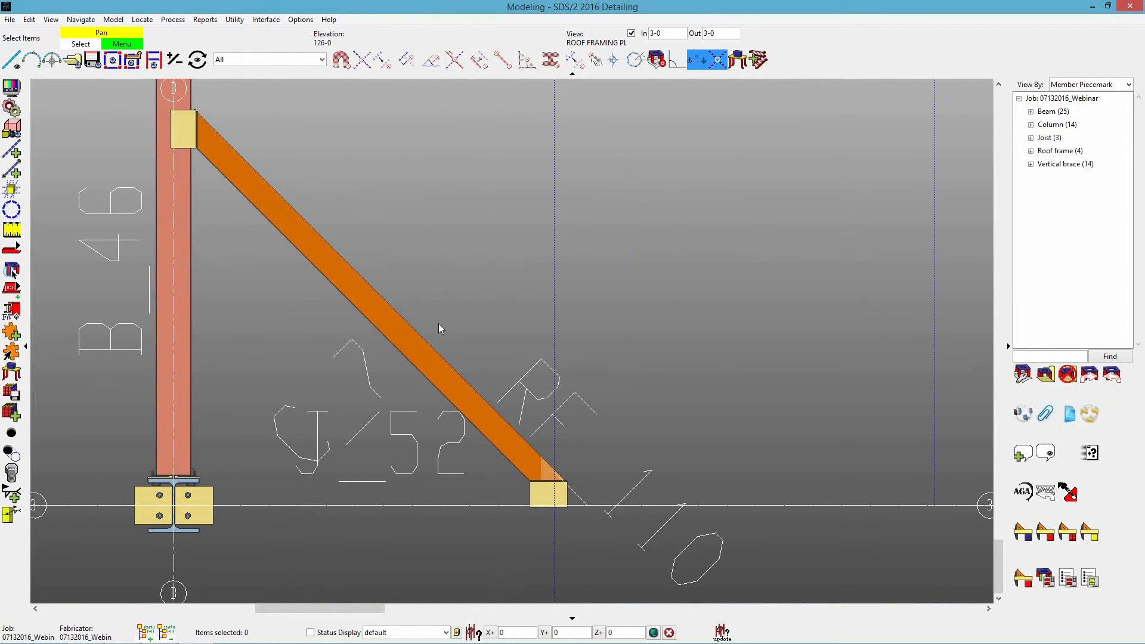
{"action": "middle_click_drag", "start_coordinate": [434, 366], "coordinate": [439, 274], "text": "shift"}
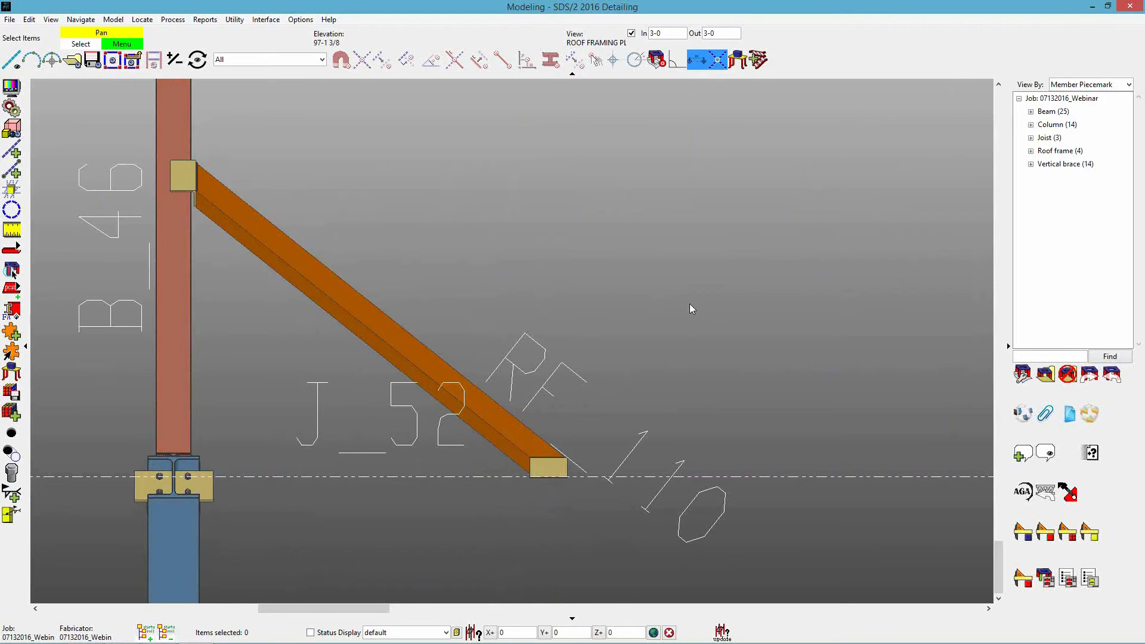
{"action": "scroll", "coordinate": [690, 303], "scroll_direction": "down", "scroll_amount": 1}
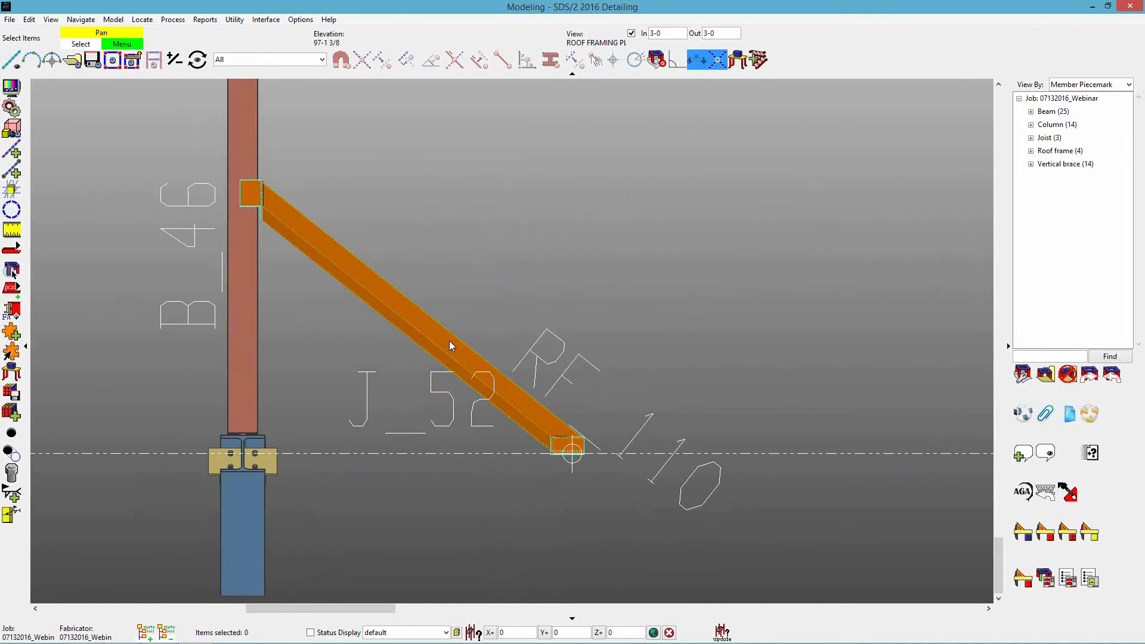
{"action": "middle_click_drag", "start_coordinate": [547, 424], "coordinate": [542, 462], "text": "shift"}
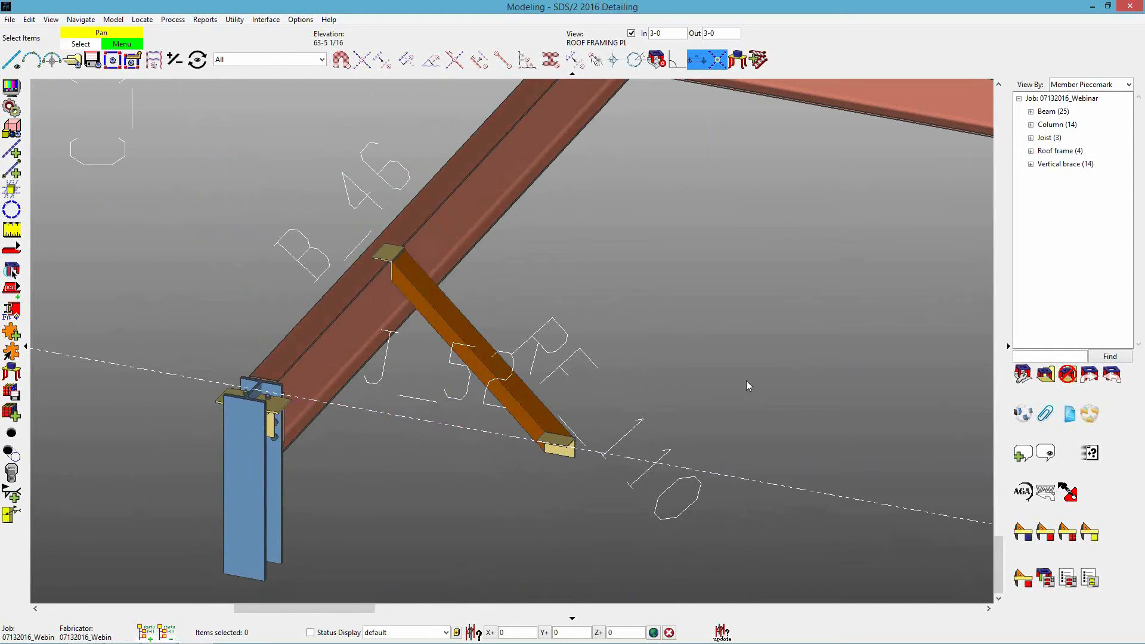
{"action": "key", "text": "Home"}
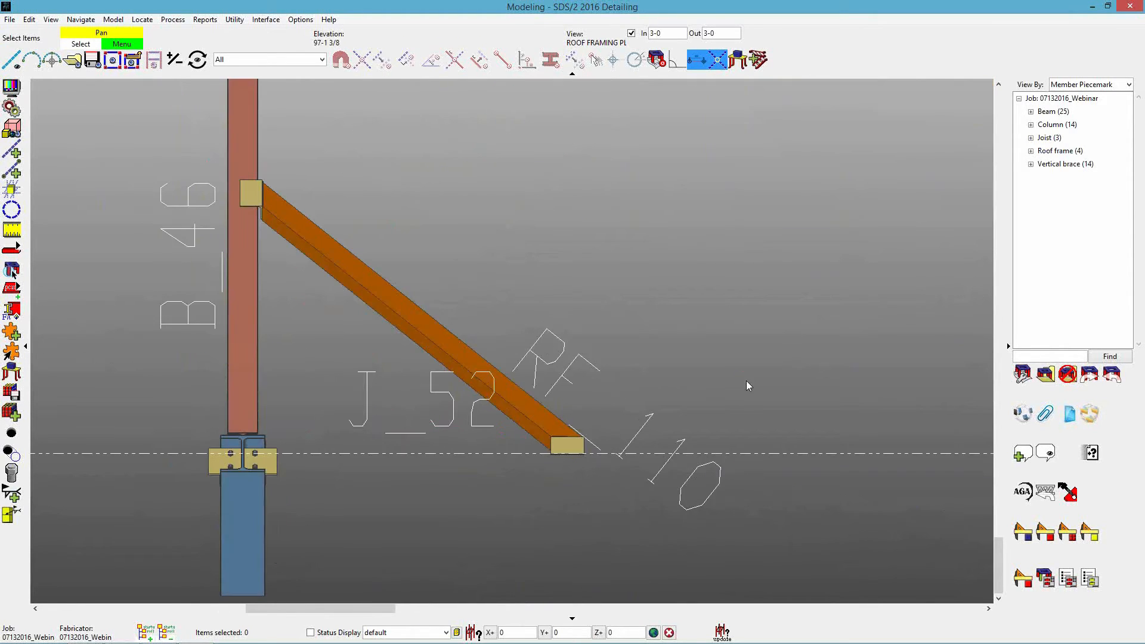
Place a diagonal roof frame from the construction line beside grid A on grid line 3 to beam B_32.
{"action": "scroll", "coordinate": [792, 388], "scroll_direction": "down", "scroll_amount": 2}
{"action": "scroll", "coordinate": [222, 353], "scroll_direction": "up", "scroll_amount": 1}
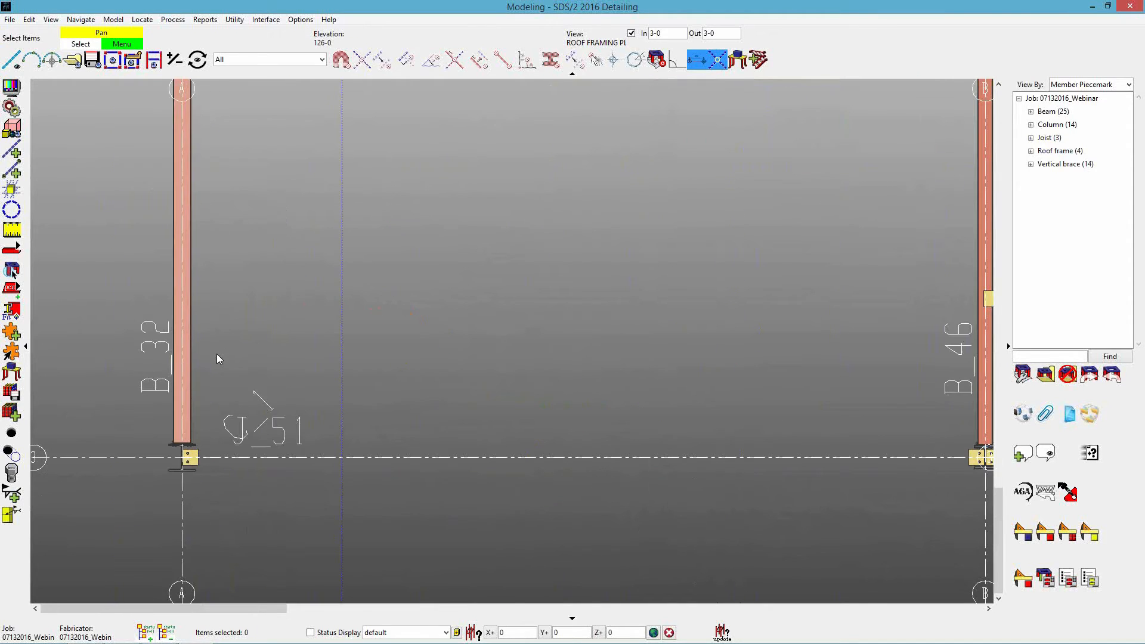
{"action": "scroll", "coordinate": [256, 368], "scroll_direction": "down", "scroll_amount": 1}
{"action": "scroll", "coordinate": [255, 368], "scroll_direction": "up", "scroll_amount": 1}
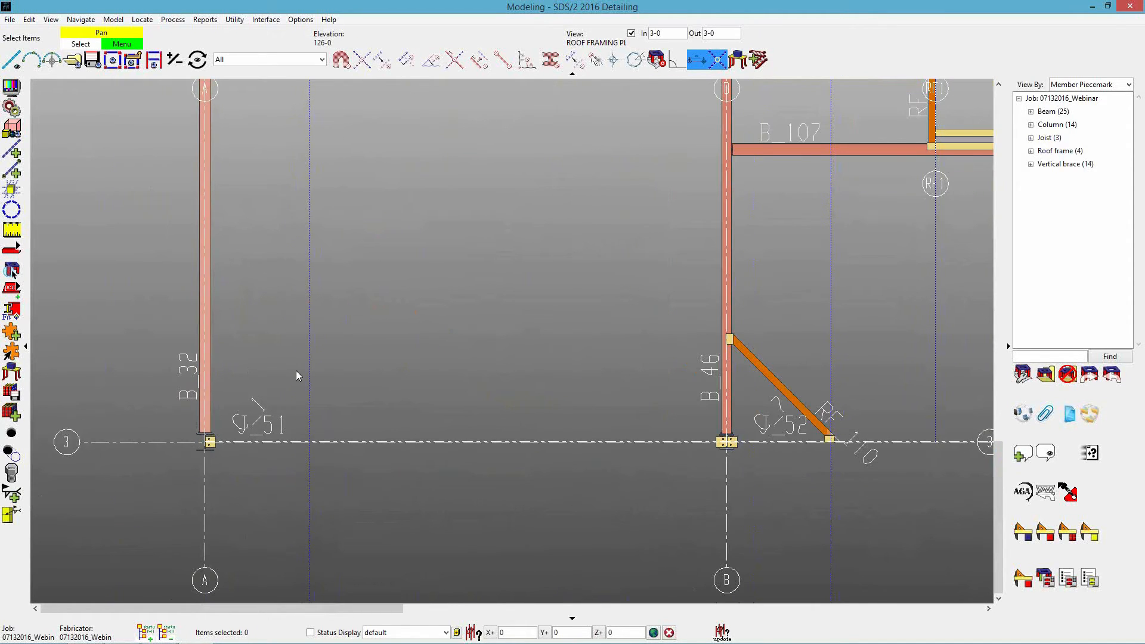
{"action": "key", "text": "a"}
{"action": "left_click", "coordinate": [683, 417]}
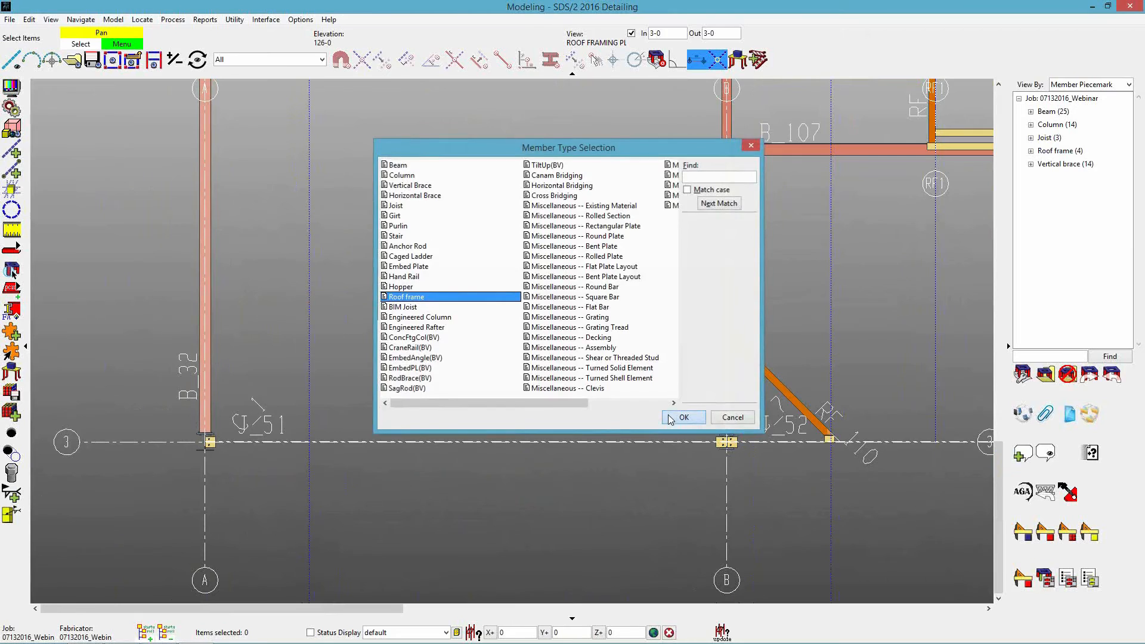
{"action": "left_click", "coordinate": [325, 438]}
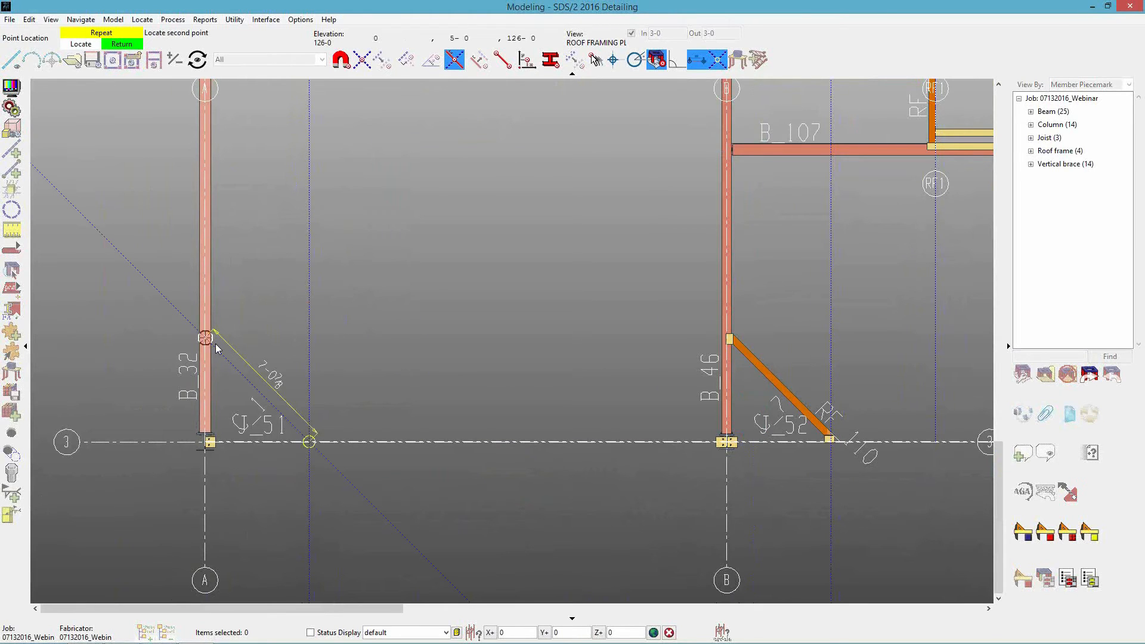
{"action": "left_click", "coordinate": [390, 353]}
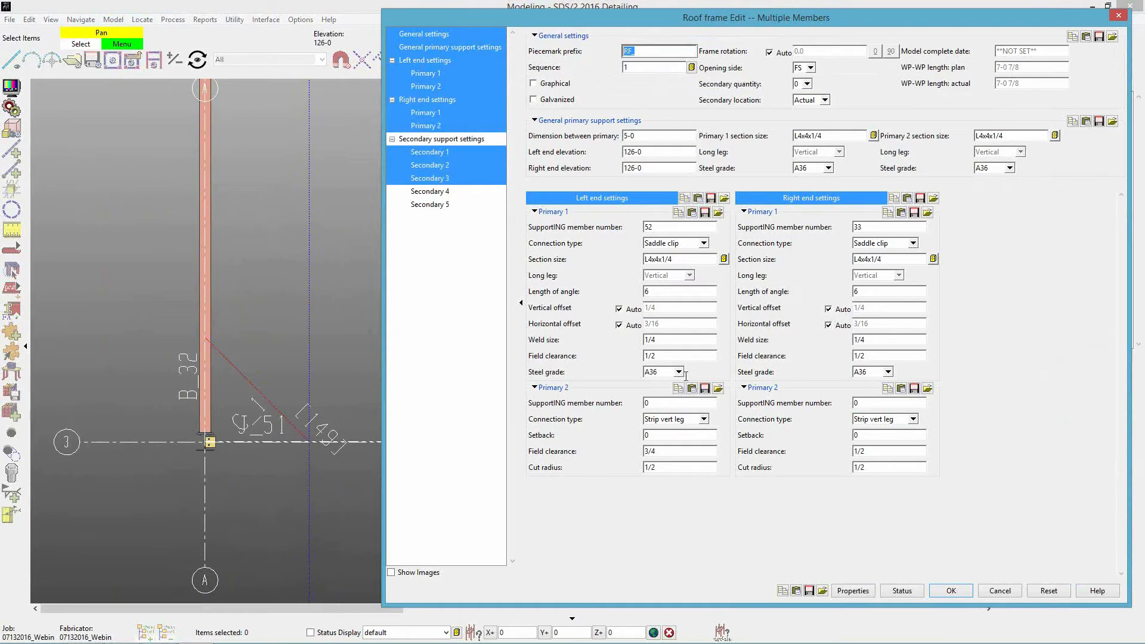
Set both Primary 2 connections to saddle clip, the secondary quantity to 2 and the opening side to NS, and create the roof frame.
{"action": "left_click", "coordinate": [698, 420]}
{"action": "left_click", "coordinate": [665, 431]}
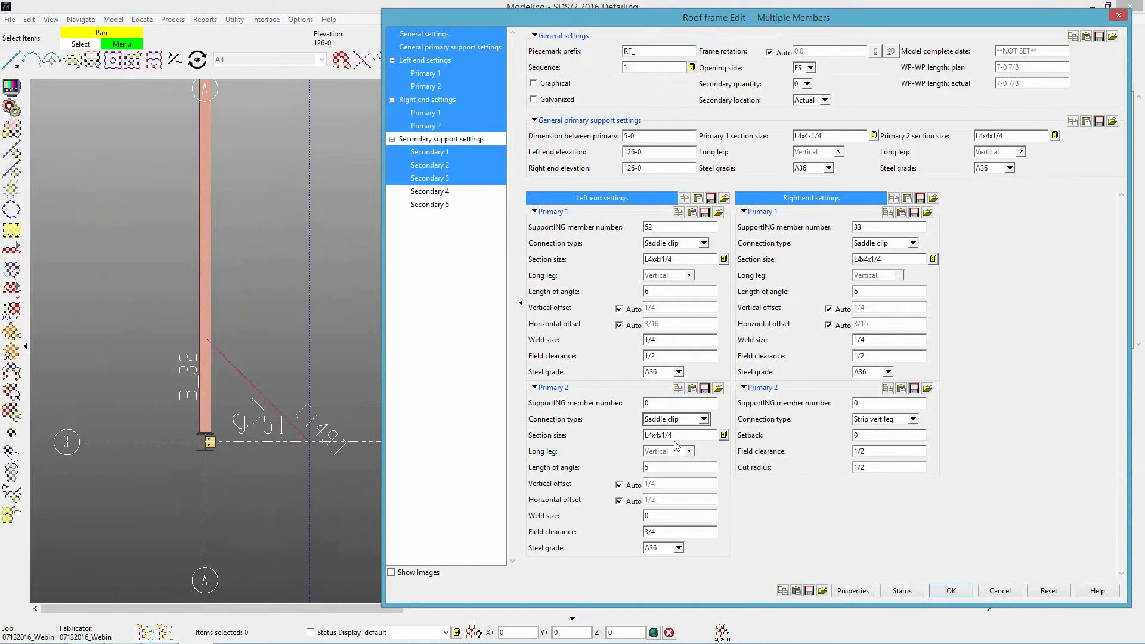
{"action": "left_click", "coordinate": [870, 421]}
{"action": "left_click", "coordinate": [874, 443]}
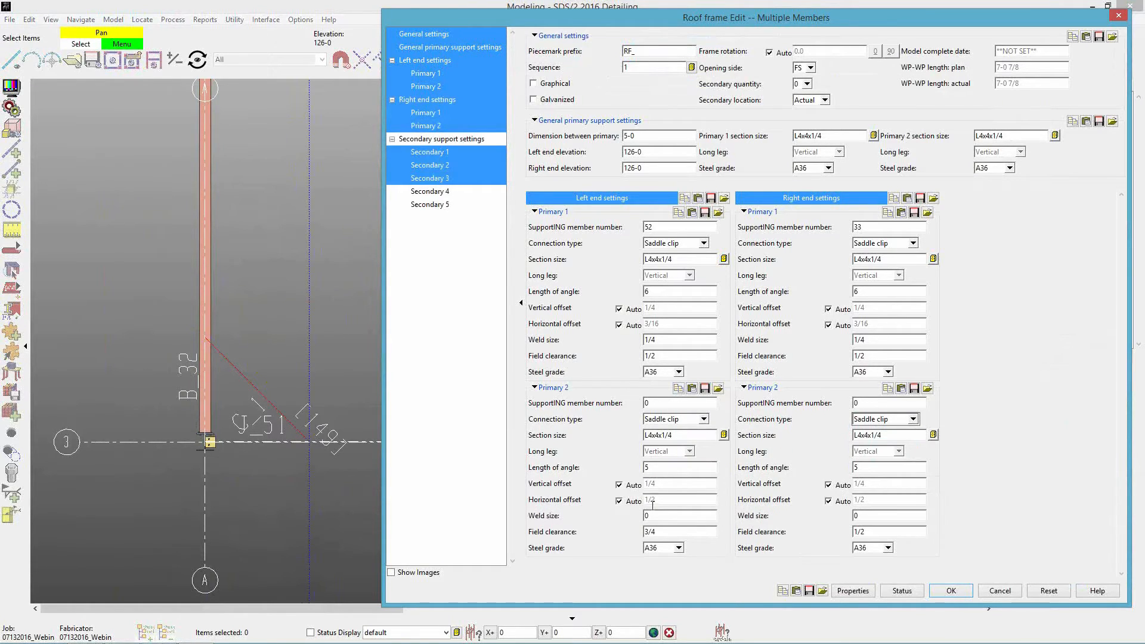
{"action": "left_click", "coordinate": [807, 83]}
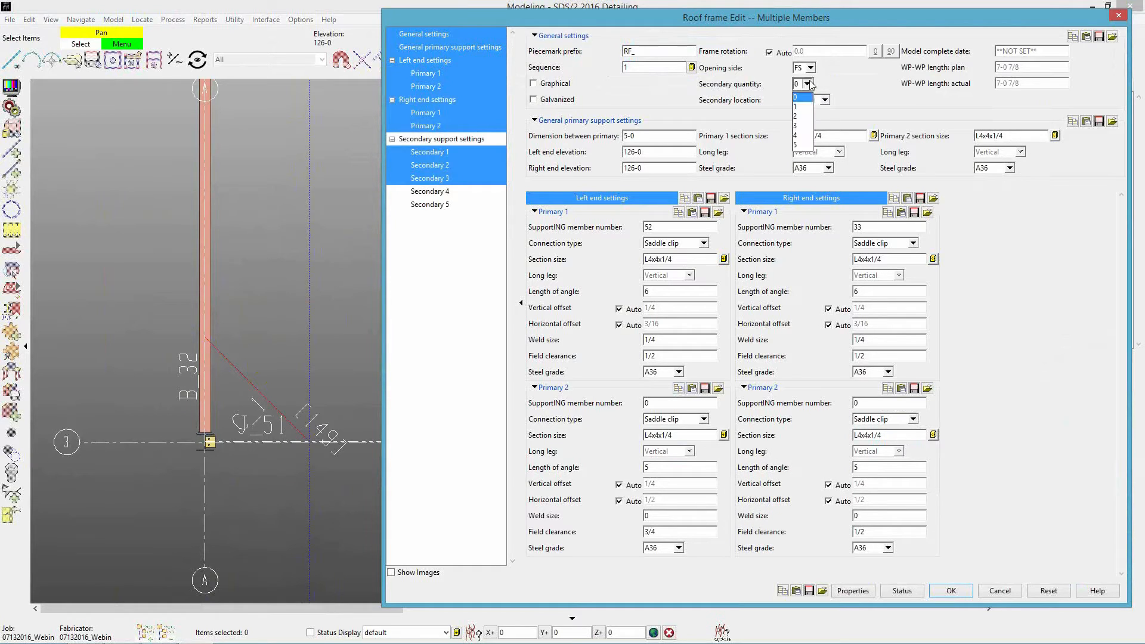
{"action": "left_click", "coordinate": [801, 116]}
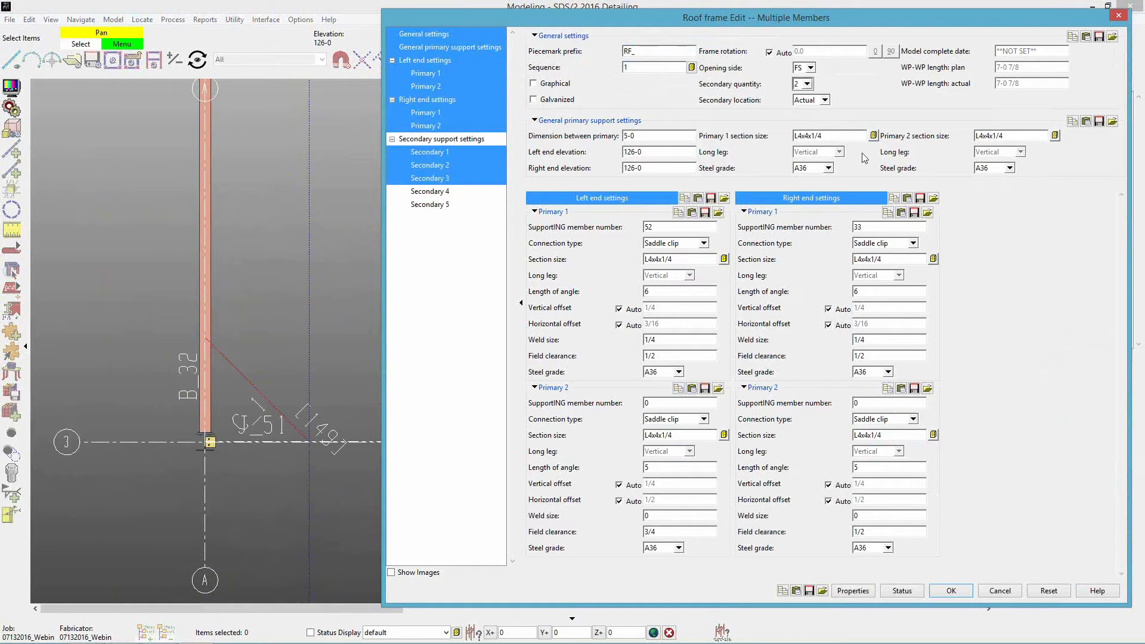
{"action": "left_click", "coordinate": [811, 67]}
{"action": "left_click", "coordinate": [802, 87]}
{"action": "left_click", "coordinate": [951, 591]}
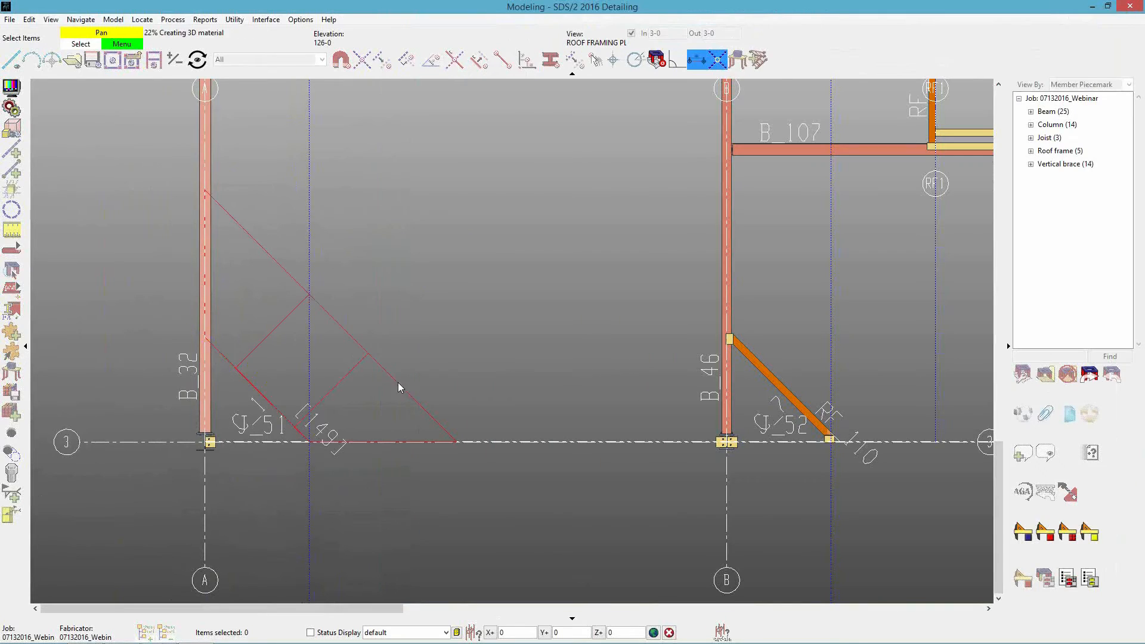
{"action": "right_click", "coordinate": [407, 431]}
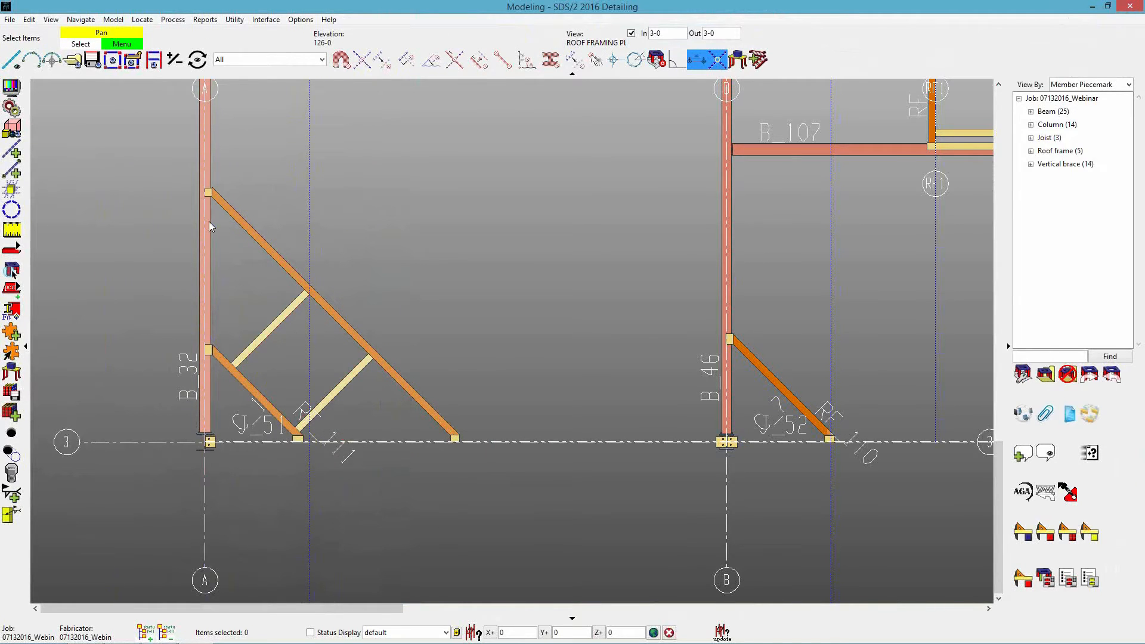
Examine how roof frame RF_111's primary angles meet beam B_32 and joist J_51.
{"action": "scroll", "coordinate": [358, 417], "scroll_direction": "up", "scroll_amount": 2}
{"action": "middle_click_drag", "start_coordinate": [185, 331], "coordinate": [349, 410]}
{"action": "scroll", "coordinate": [489, 463], "scroll_direction": "up", "scroll_amount": 2}
{"action": "middle_click_drag", "start_coordinate": [464, 442], "coordinate": [457, 481]}
{"action": "scroll", "coordinate": [457, 480], "scroll_direction": "down", "scroll_amount": 8}
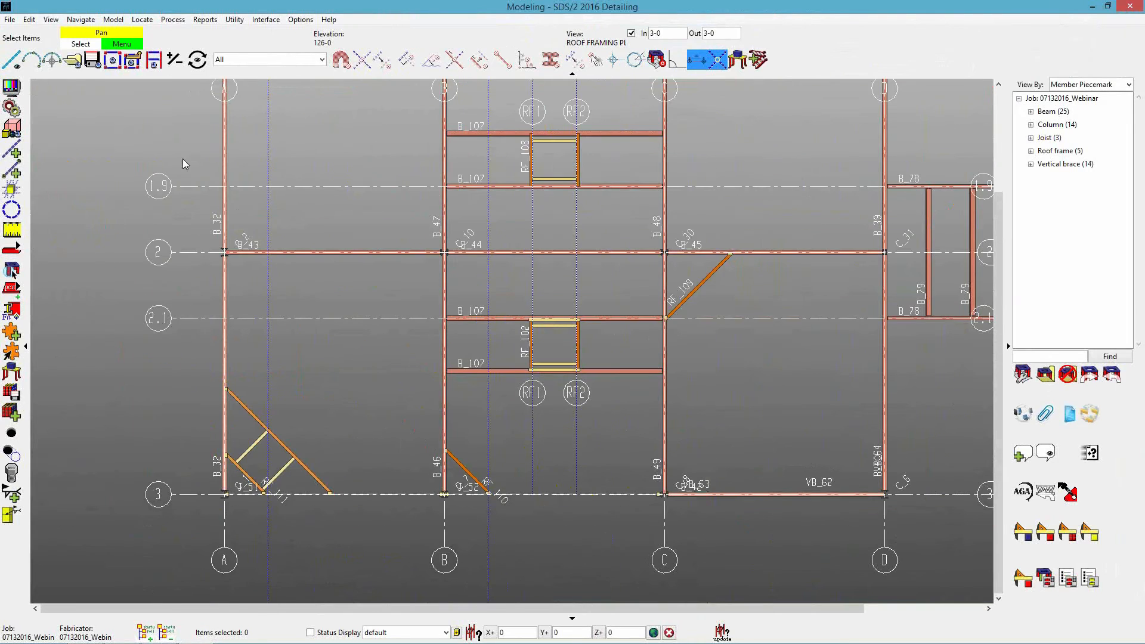
Open the SECOND FLOOR erection view and focus on the skewed beams B_33 and B_34.
{"action": "left_click", "coordinate": [73, 59]}
{"action": "double_click", "coordinate": [558, 257]}
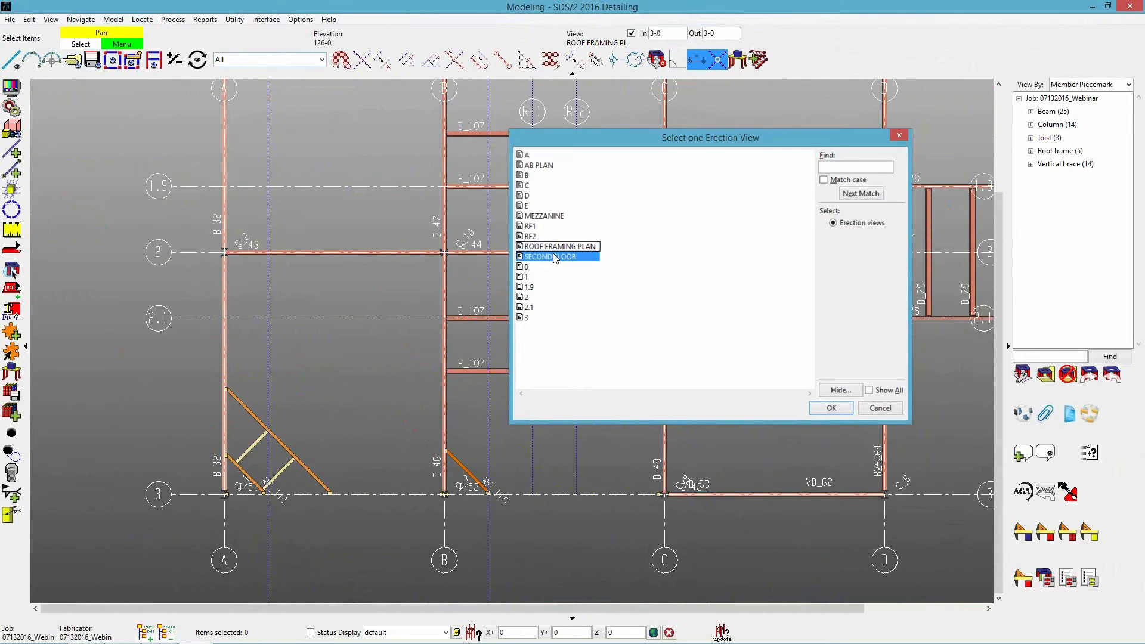
{"action": "scroll", "coordinate": [686, 361], "scroll_direction": "up", "scroll_amount": 5}
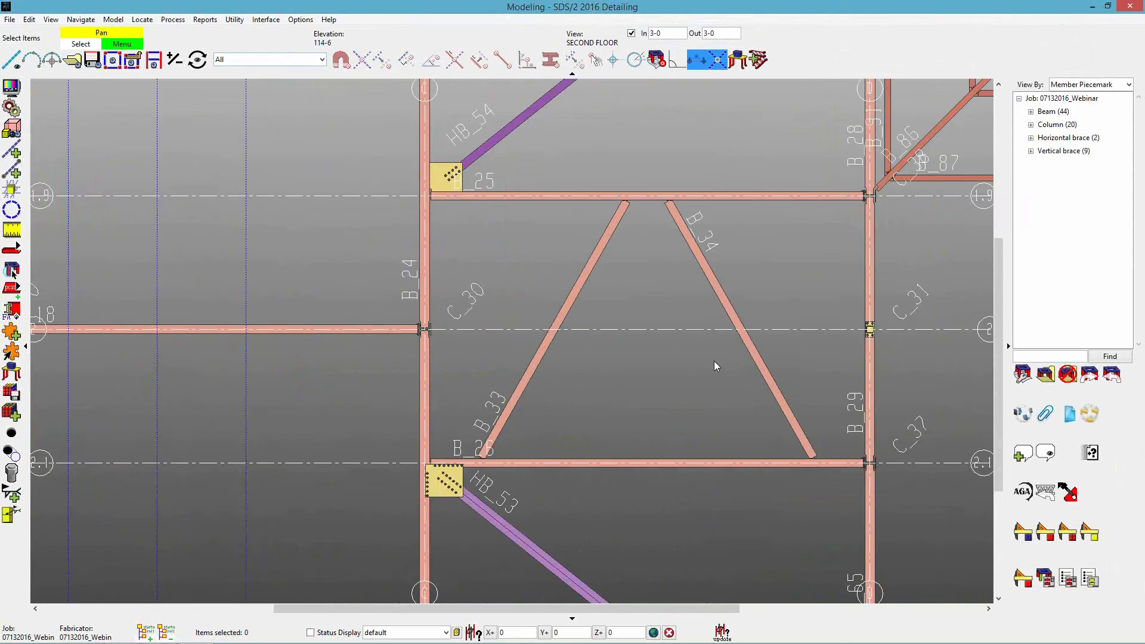
{"action": "scroll", "coordinate": [676, 347], "scroll_direction": "up", "scroll_amount": 2}
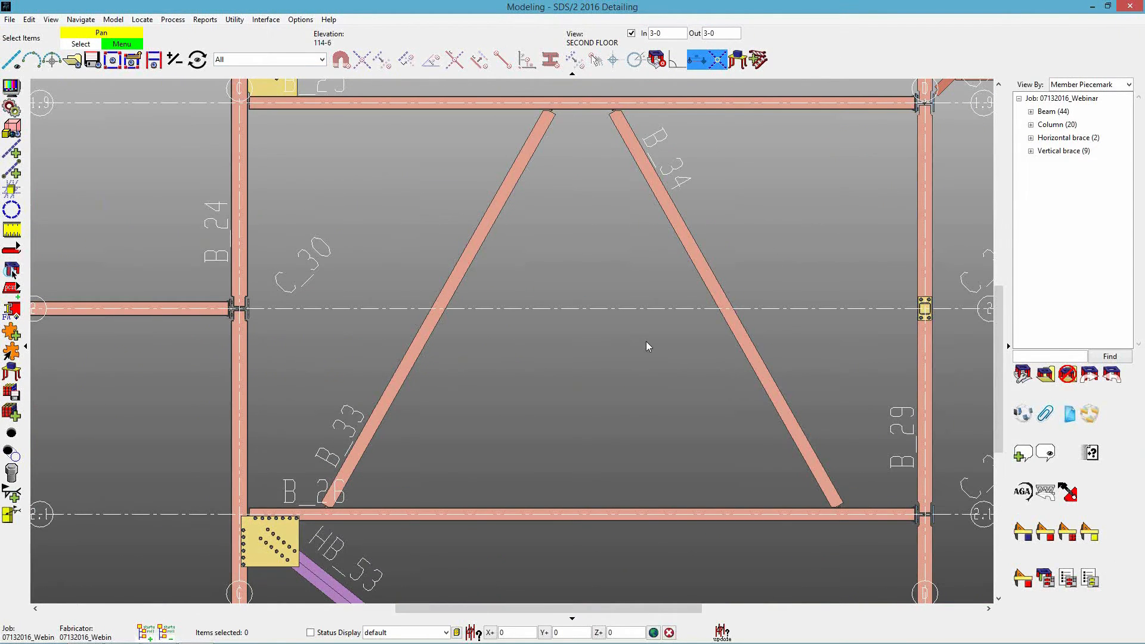
Add a roof frame along grid line 2 between skewed beams B_33 and B_34 with prefix RF_, keeping the current settings.
{"action": "key", "text": "a"}
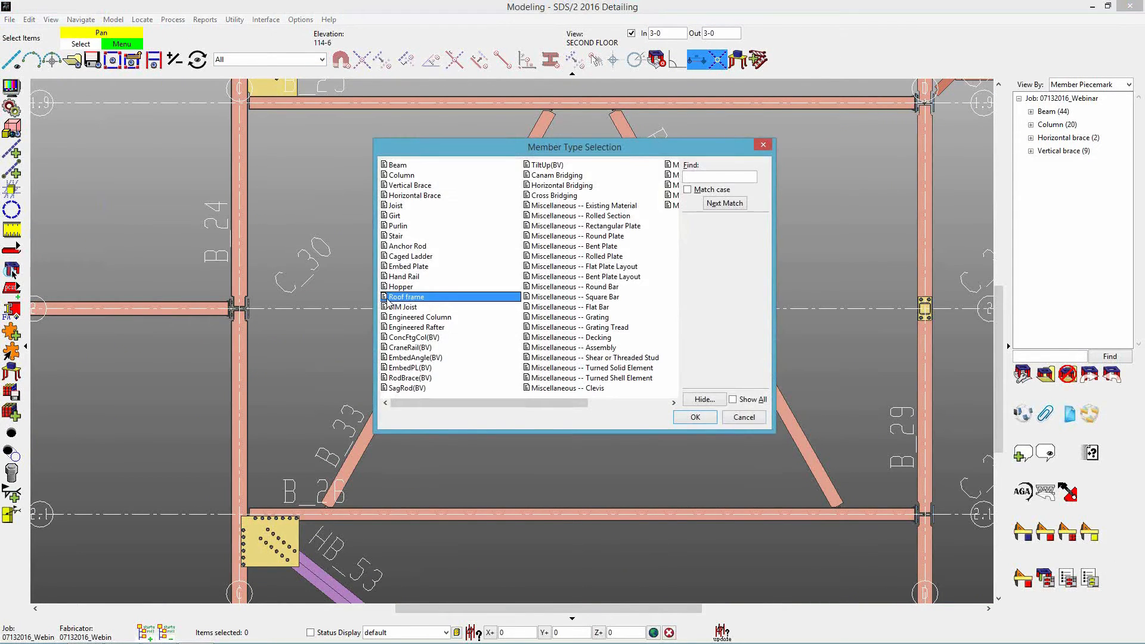
{"action": "left_click", "coordinate": [687, 419]}
{"action": "left_click", "coordinate": [449, 311]}
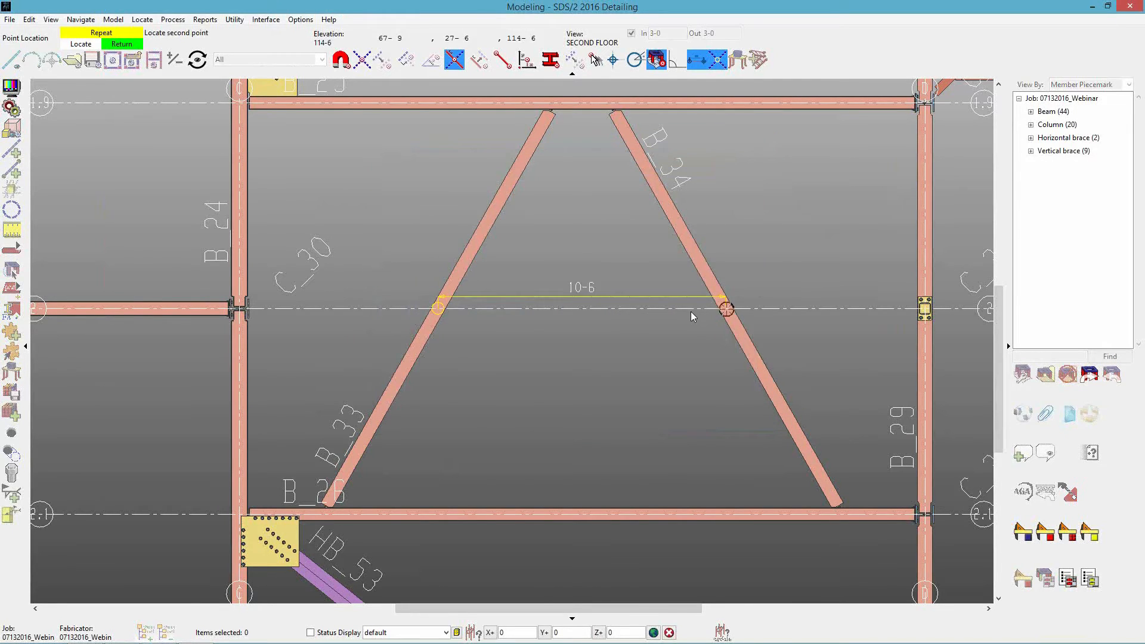
{"action": "left_click", "coordinate": [726, 315]}
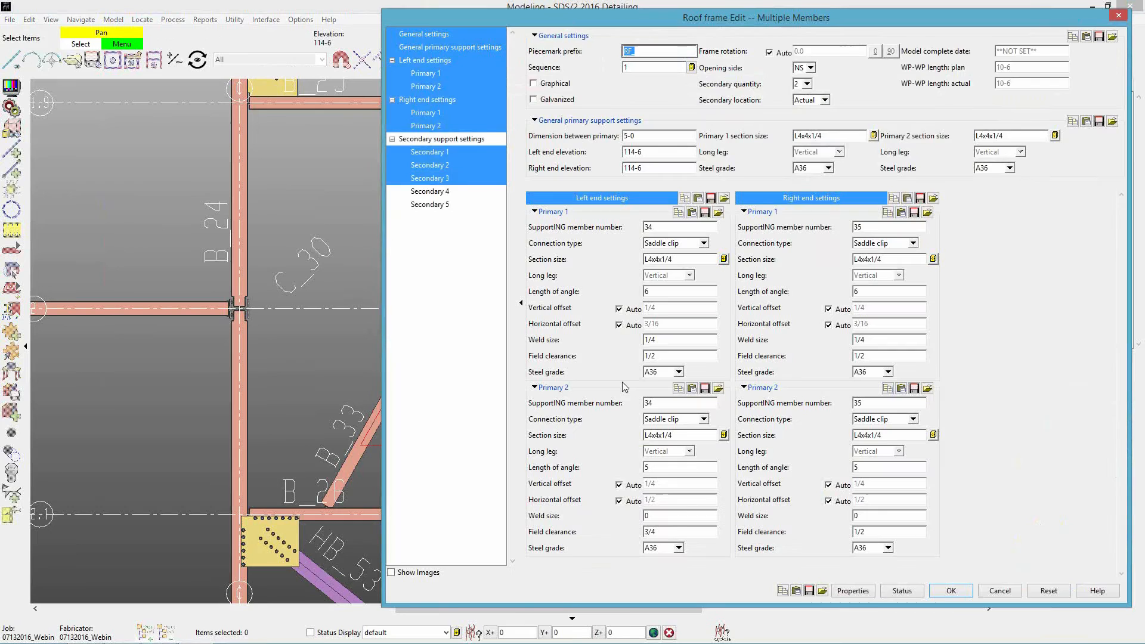
{"action": "type", "text": "RF_"}
{"action": "key", "text": "Return"}
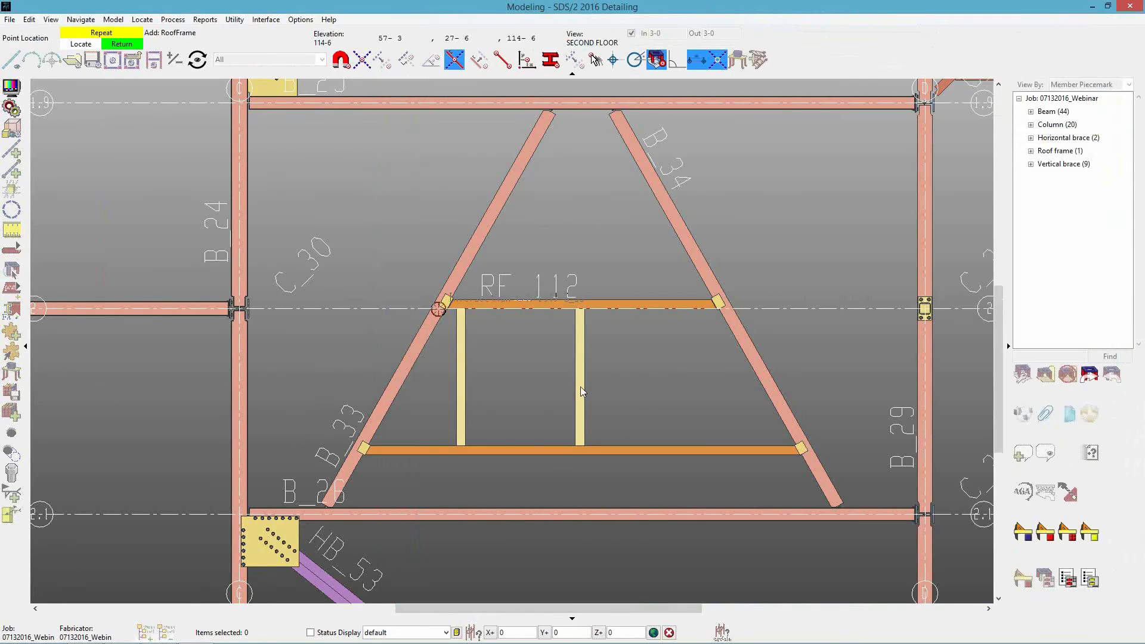
{"action": "scroll", "coordinate": [554, 409], "scroll_direction": "up", "scroll_amount": 2}
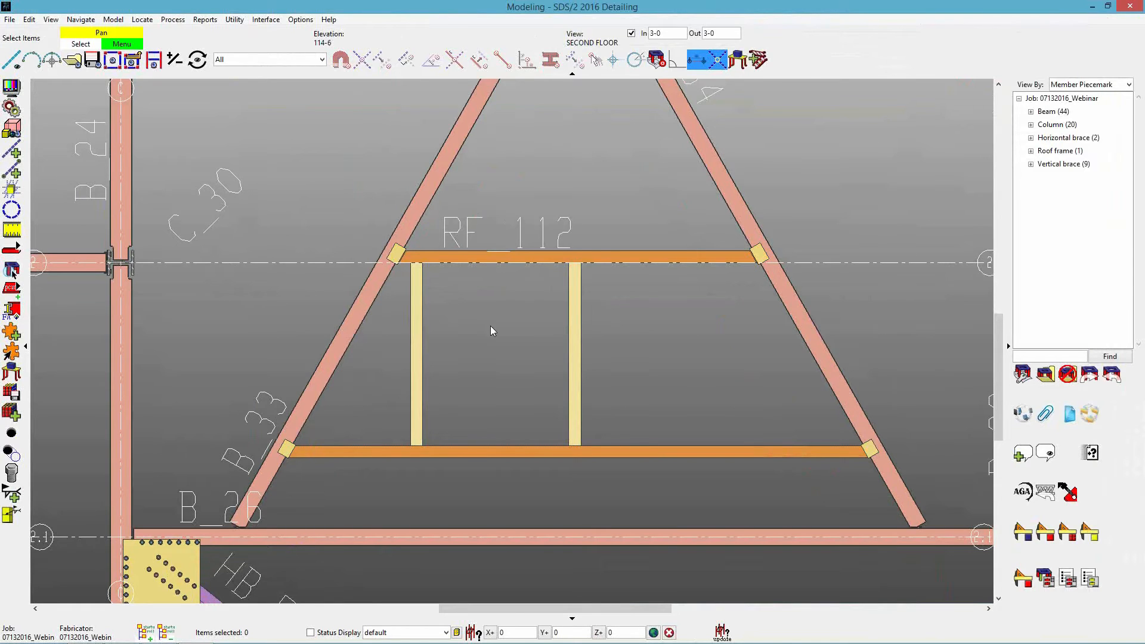
Review the left end, right end and secondary support settings of the roof frame between the skewed beams.
{"action": "scroll", "coordinate": [490, 326], "scroll_direction": "up", "scroll_amount": 2}
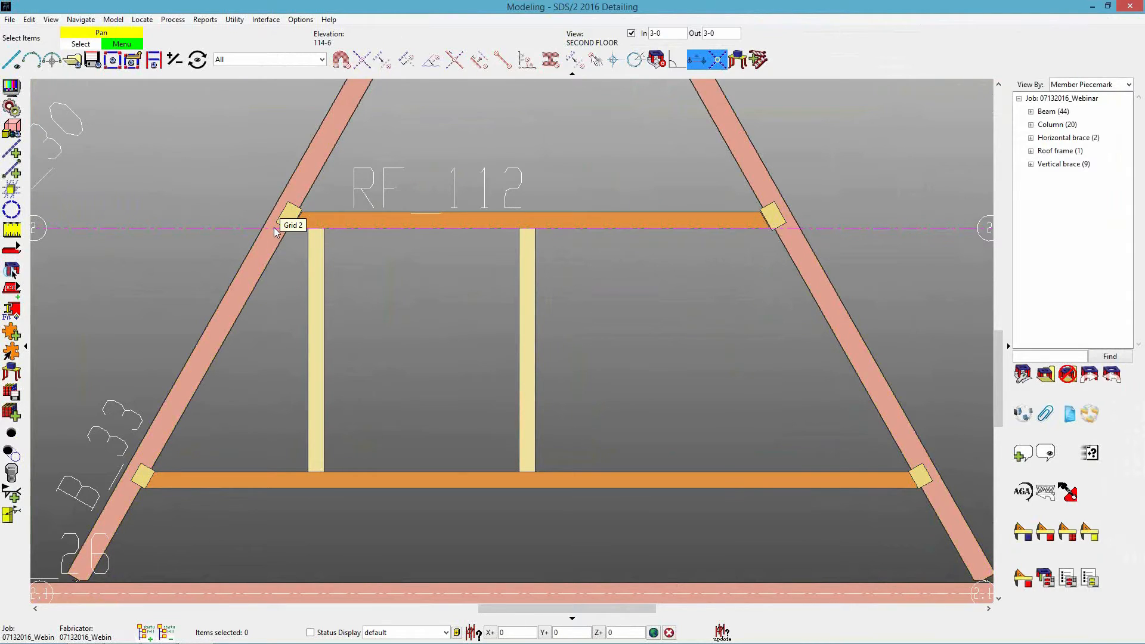
{"action": "left_click", "coordinate": [367, 220]}
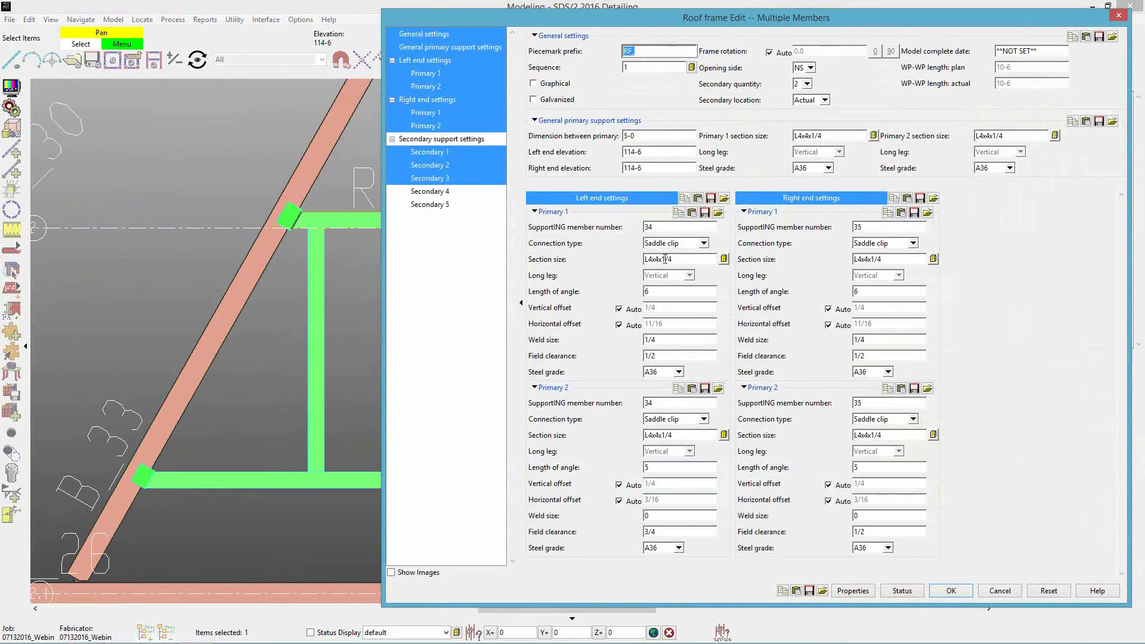
{"action": "left_click", "coordinate": [434, 100], "text": "ctrl"}
{"action": "left_click", "coordinate": [431, 61], "text": "ctrl"}
{"action": "left_click", "coordinate": [444, 139], "text": "ctrl"}
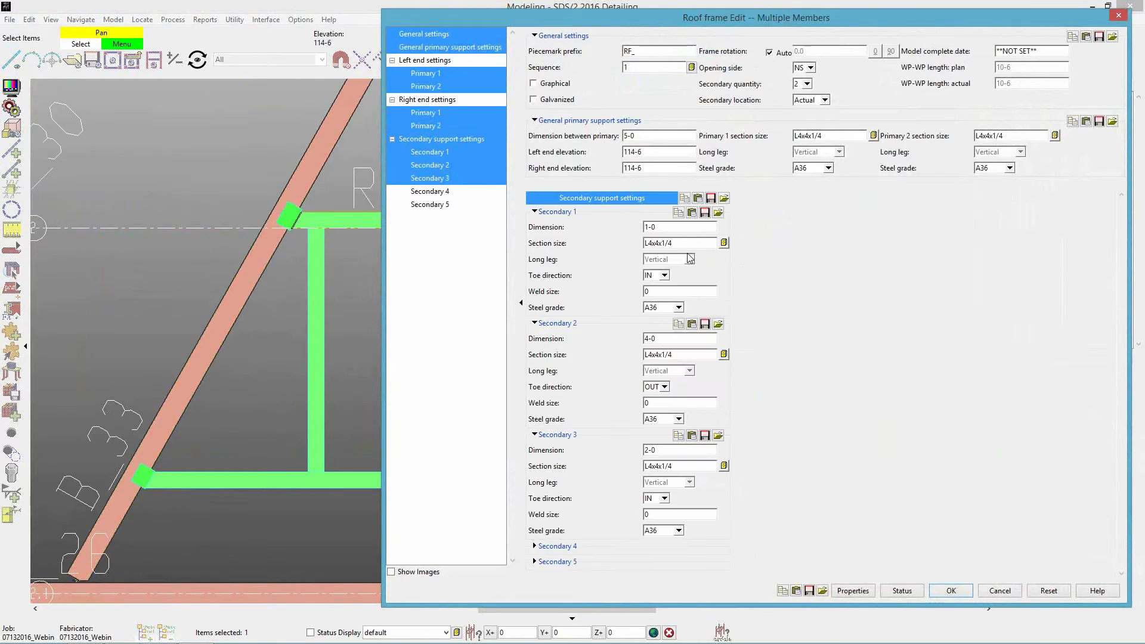
{"action": "double_click", "coordinate": [669, 228]}
{"action": "left_click", "coordinate": [991, 592]}
{"action": "left_click", "coordinate": [453, 395]}
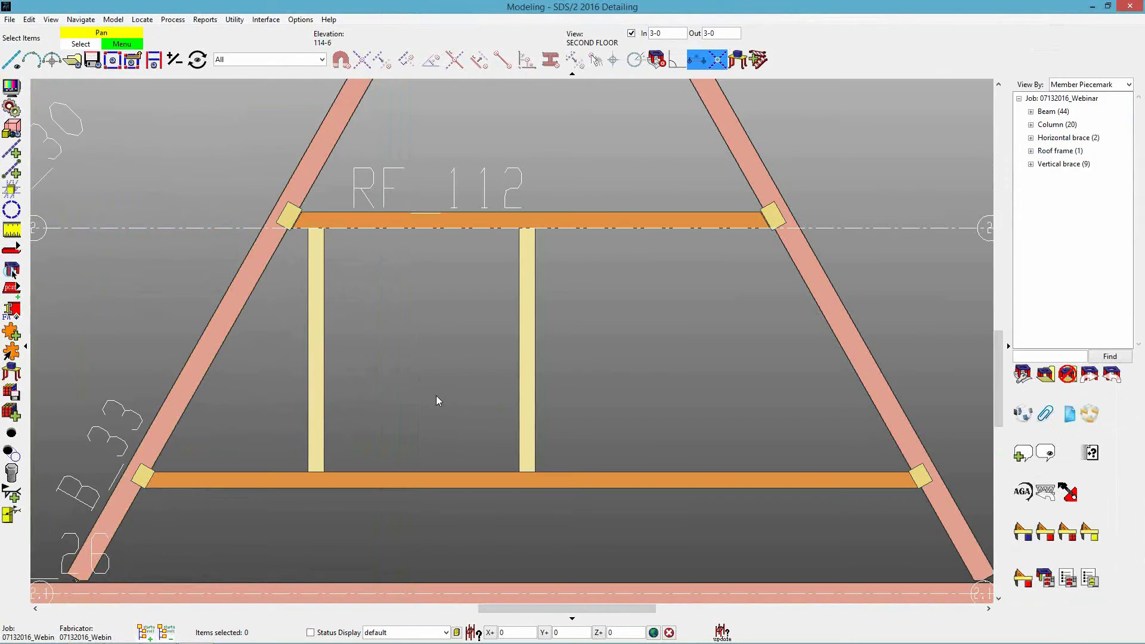
Add a construction line offset -5-0 from grid line 2, along the roof frame's longer primary angle.
{"action": "middle_click_drag", "start_coordinate": [144, 251], "coordinate": [224, 219]}
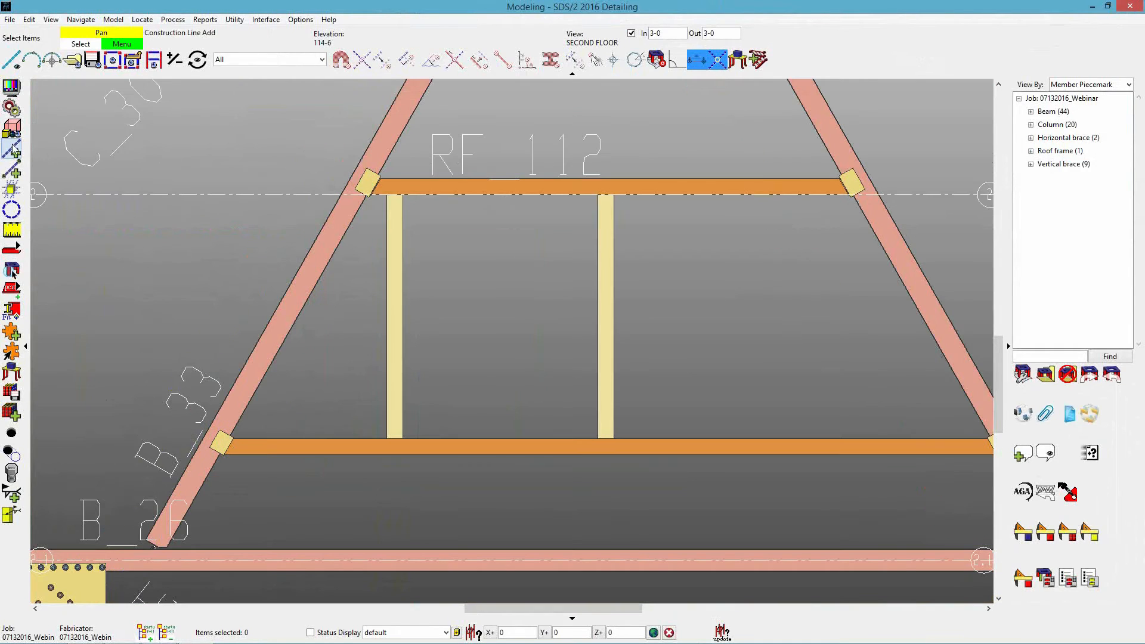
{"action": "left_click", "coordinate": [12, 149]}
{"action": "left_click", "coordinate": [221, 198]}
{"action": "type", "text": "-5-0"}
{"action": "key", "text": "Return"}
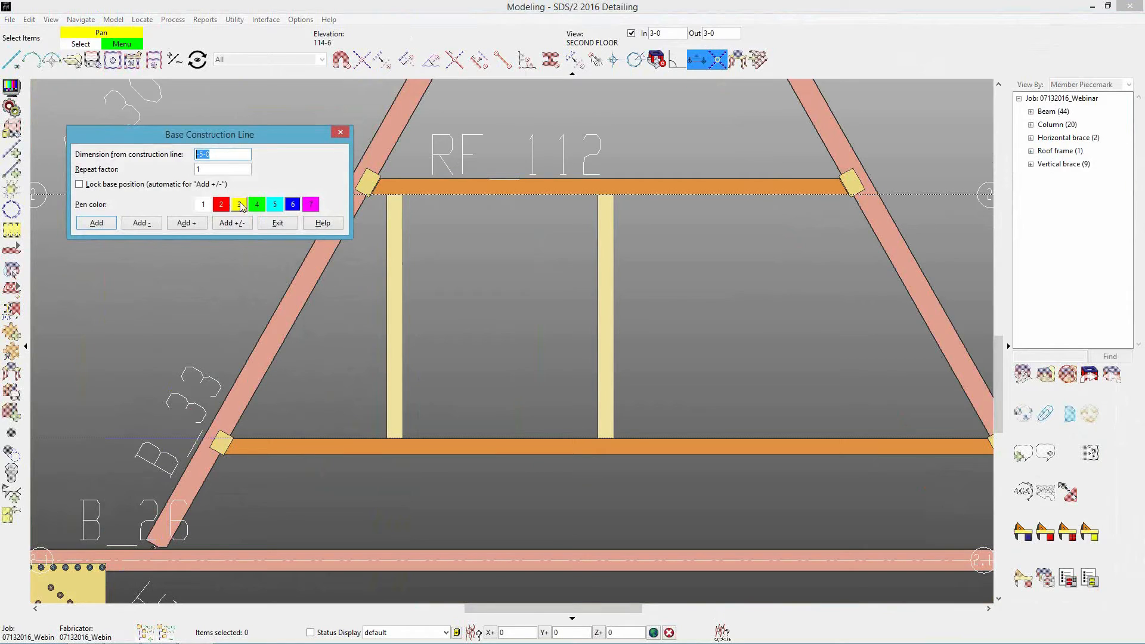
{"action": "left_click", "coordinate": [286, 223]}
{"action": "scroll", "coordinate": [511, 312], "scroll_direction": "down", "scroll_amount": 2}
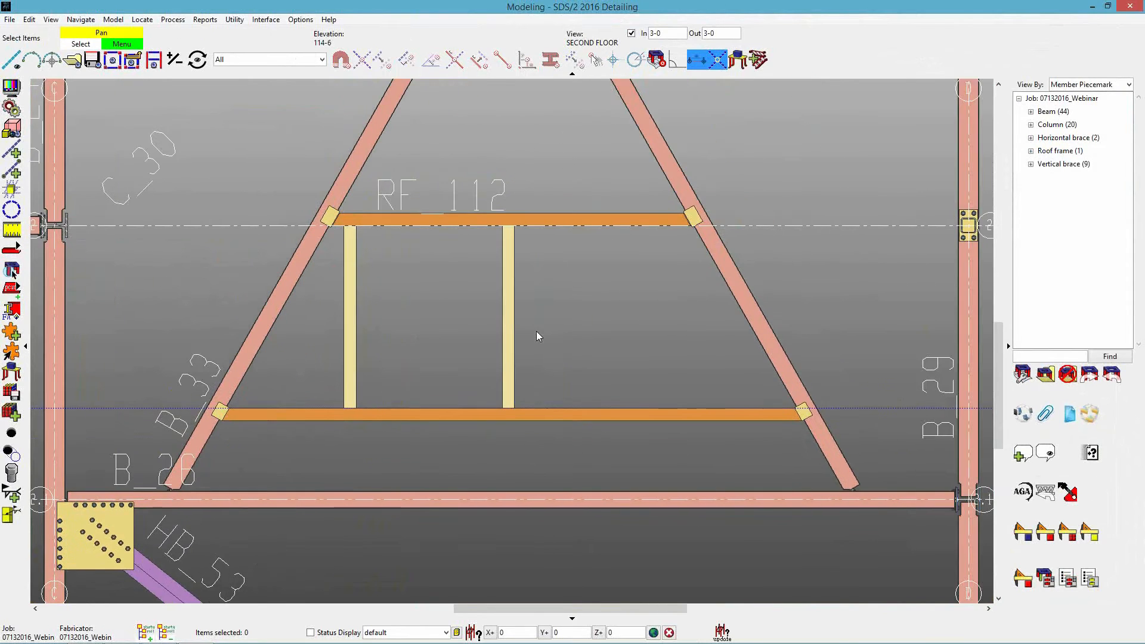
Delete roof frame RF_112 between the skewed beams.
{"action": "scroll", "coordinate": [536, 332], "scroll_direction": "up", "scroll_amount": 1}
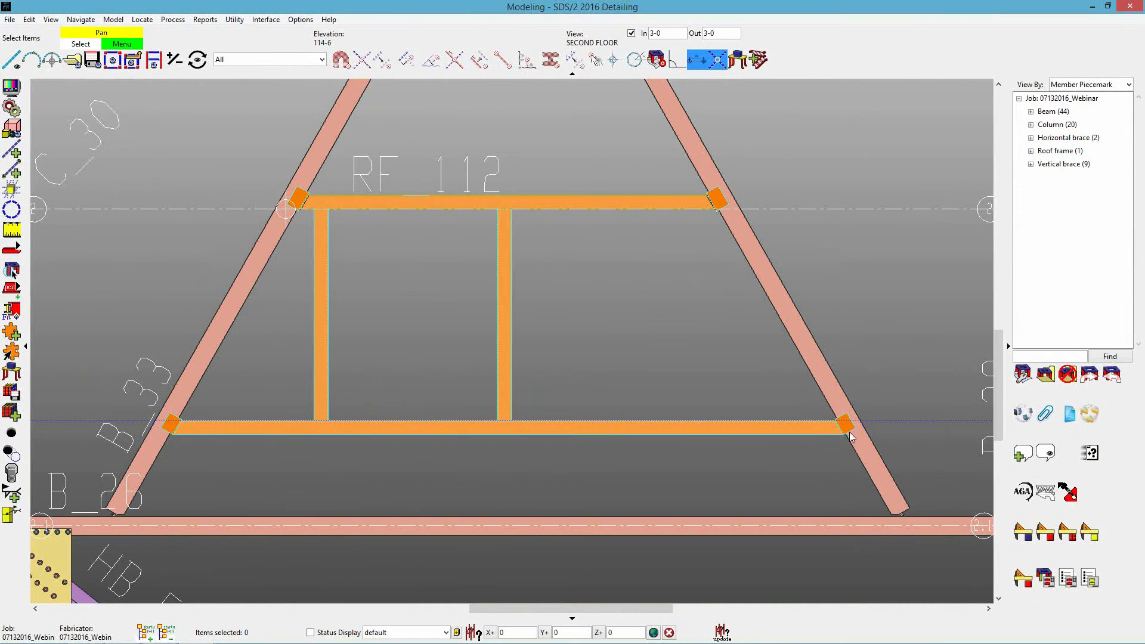
{"action": "left_click", "coordinate": [822, 432]}
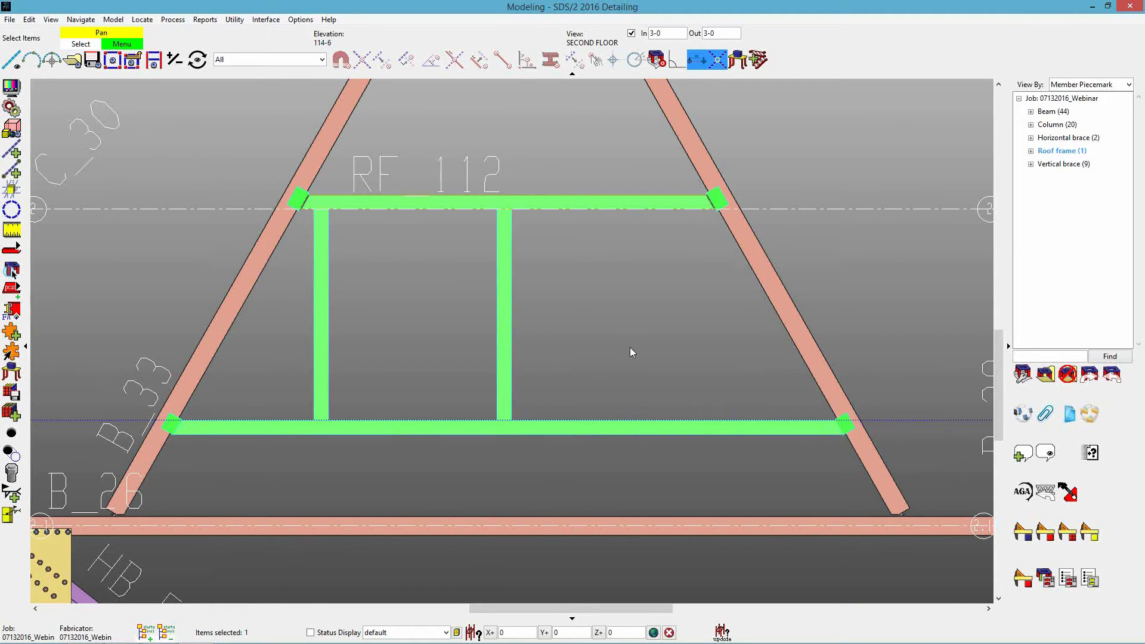
{"action": "key", "text": "Delete"}
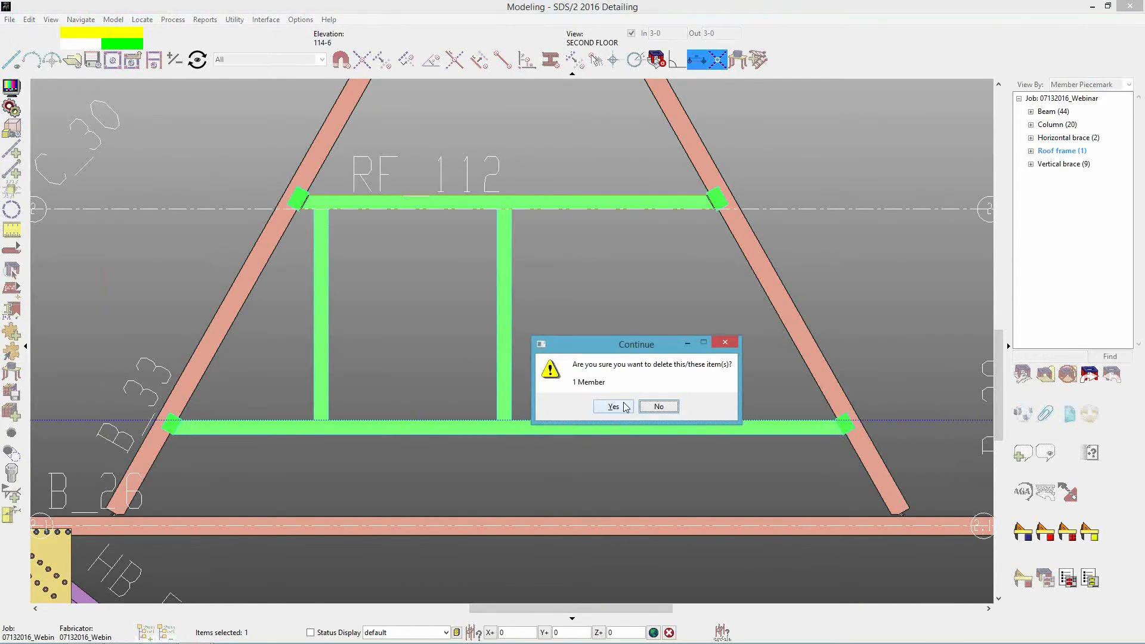
{"action": "left_click", "coordinate": [613, 407]}
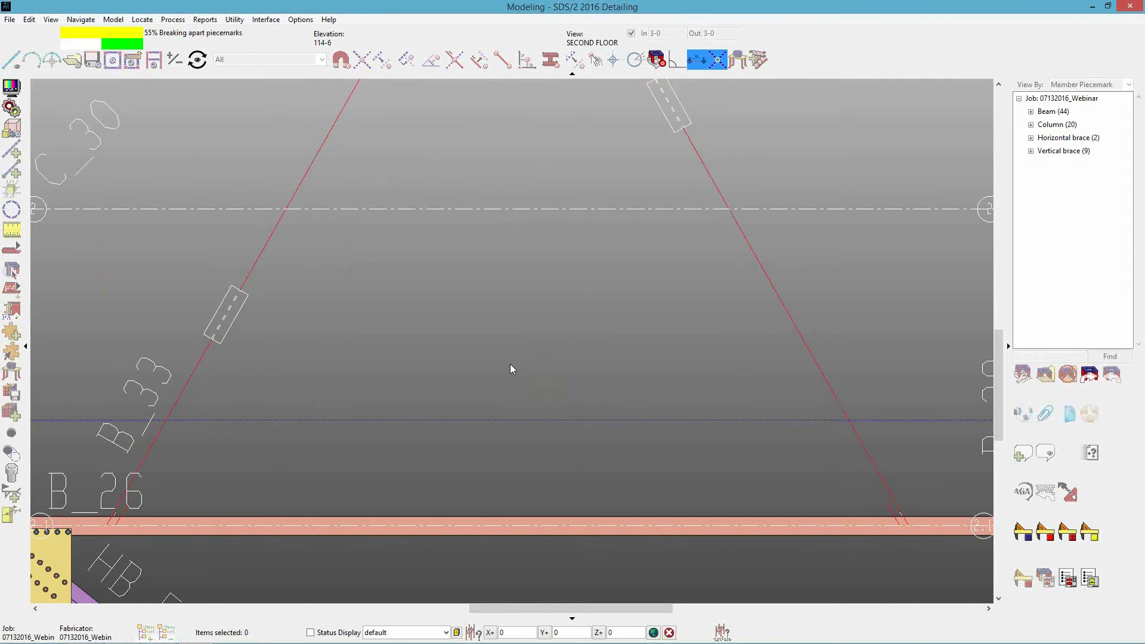
Add a roof frame along the offset construction line between the two skewed beams, with the opening side set to FS.
{"action": "key", "text": "a"}
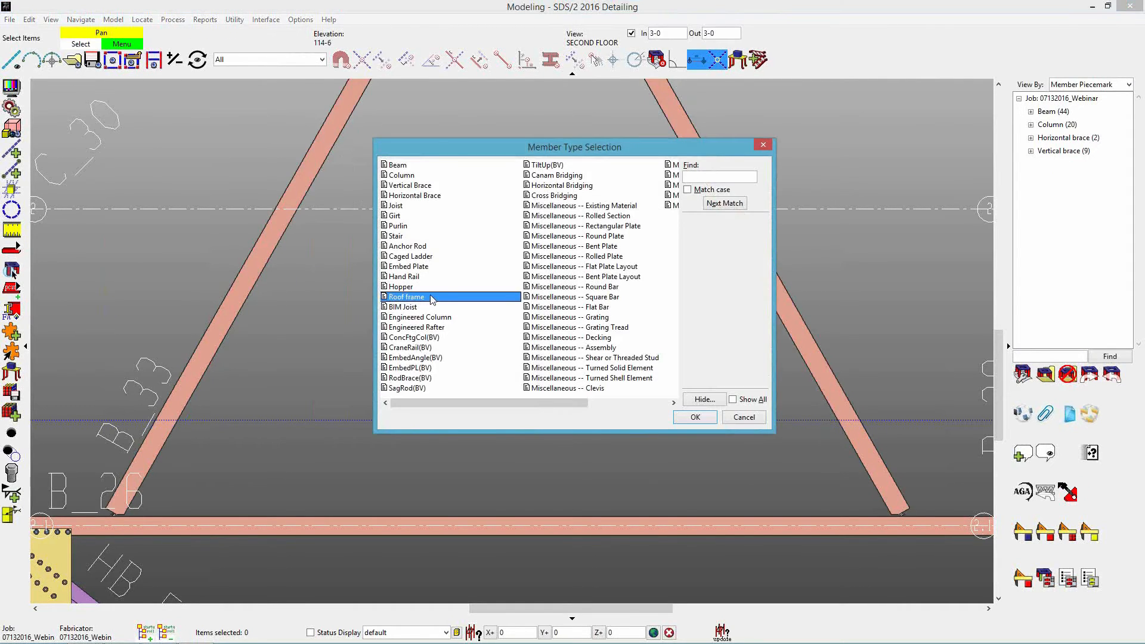
{"action": "double_click", "coordinate": [432, 300]}
{"action": "left_click", "coordinate": [167, 419]}
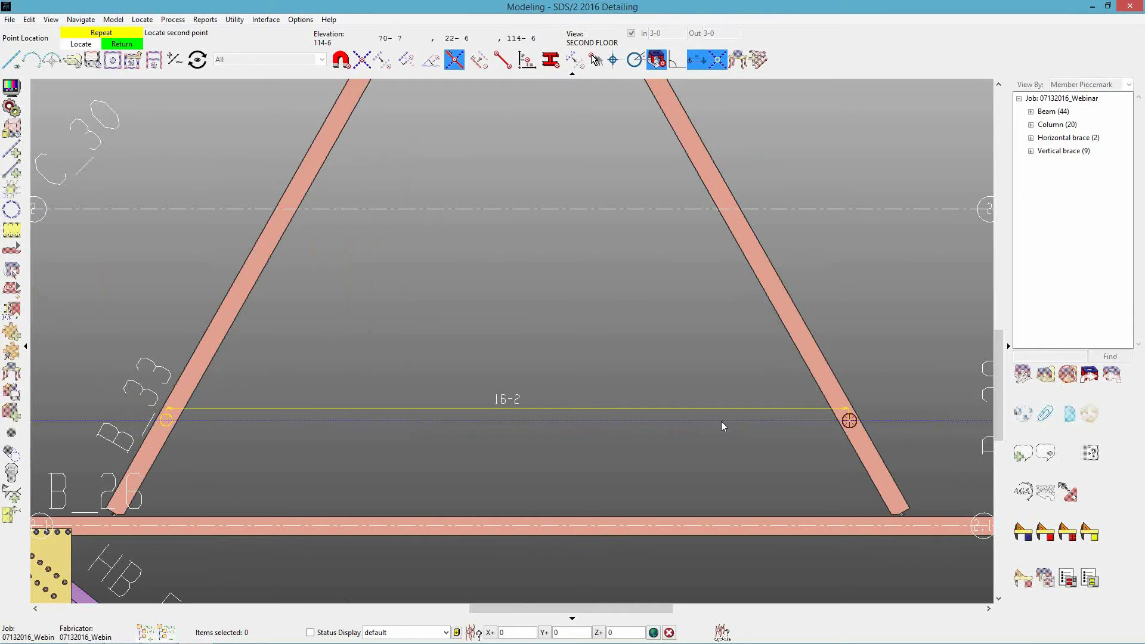
{"action": "left_click", "coordinate": [837, 420]}
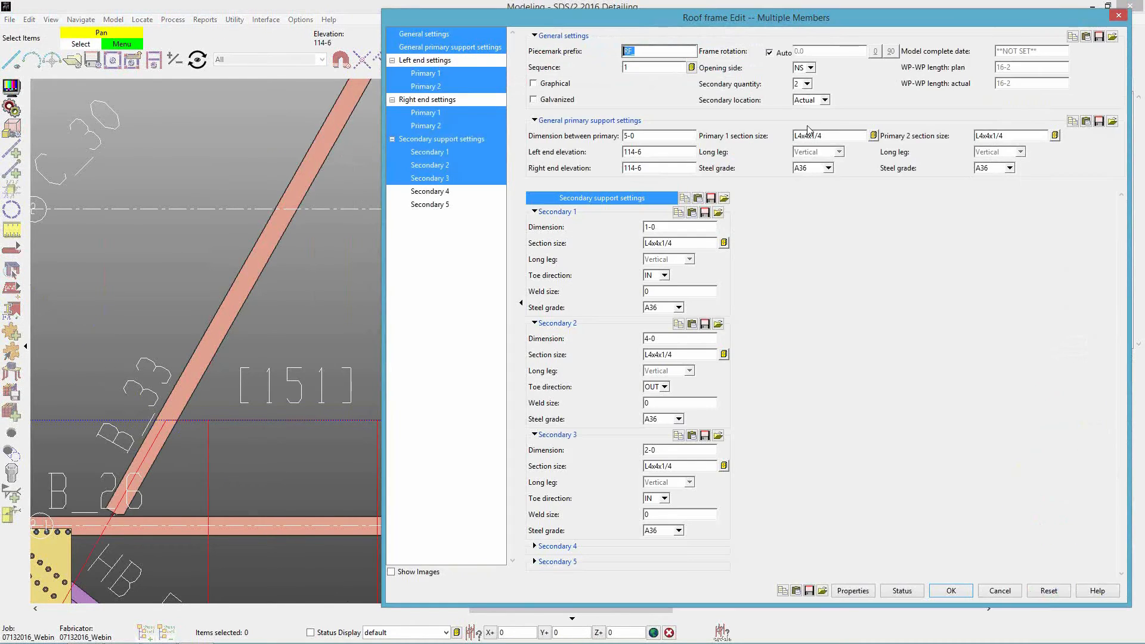
{"action": "left_click", "coordinate": [810, 69]}
{"action": "left_click", "coordinate": [805, 89]}
{"action": "left_click", "coordinate": [951, 591]}
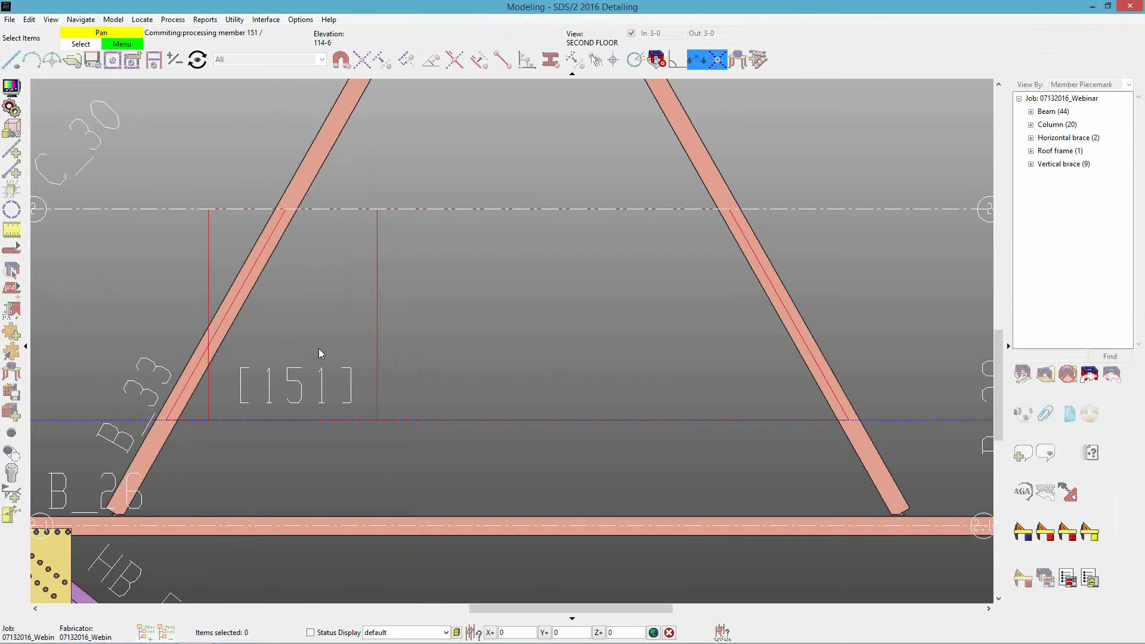
{"action": "right_click", "coordinate": [489, 345]}
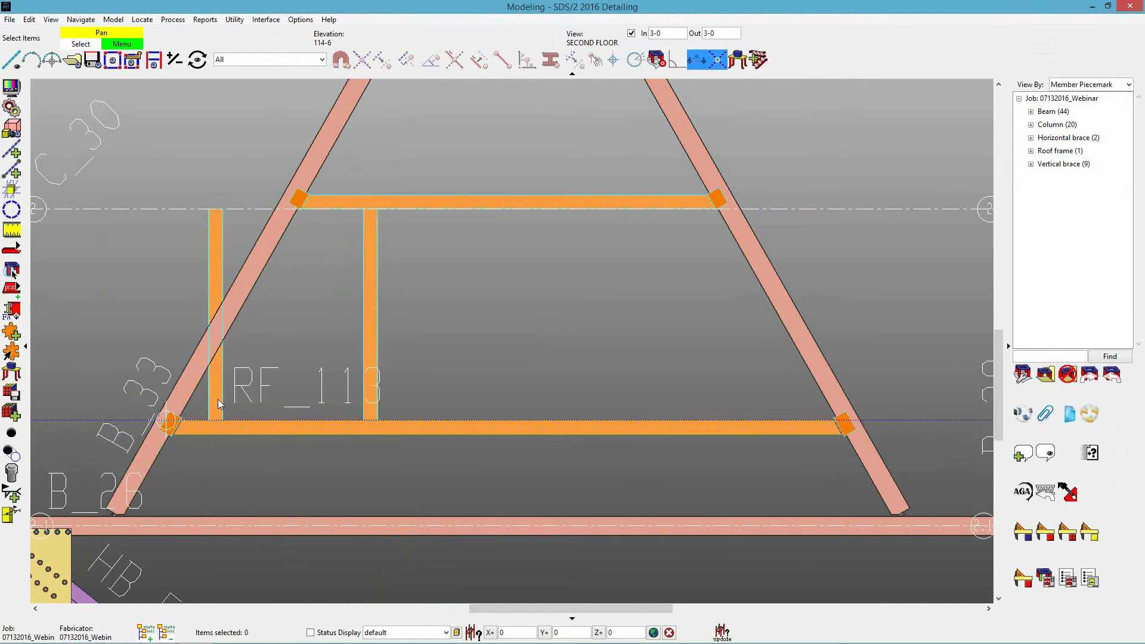
Set the Secondary 1 and Secondary 2 dimensions of the new roof frame to 5-0 each.
{"action": "double_click", "coordinate": [508, 390]}
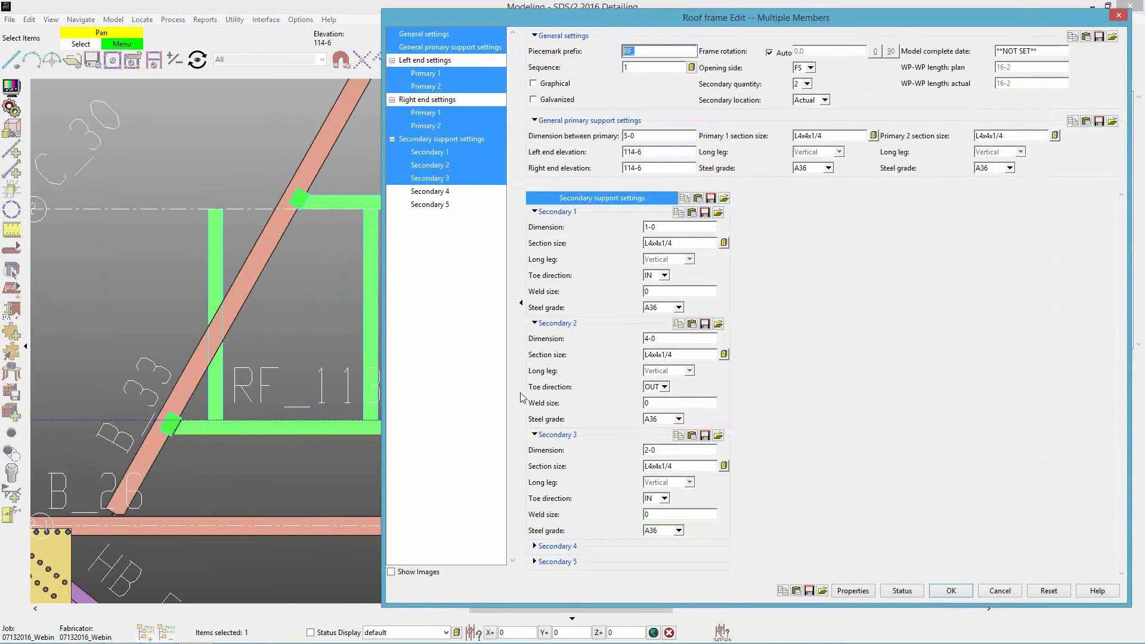
{"action": "double_click", "coordinate": [677, 228]}
{"action": "type", "text": "5-0"}
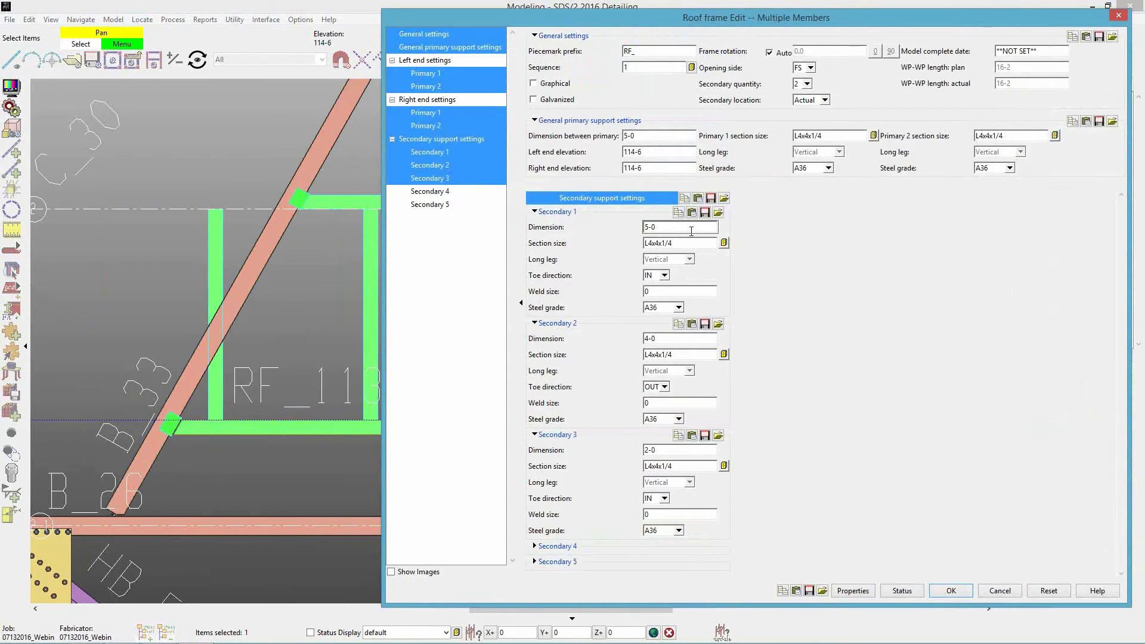
{"action": "key", "text": "Tab"}
{"action": "double_click", "coordinate": [679, 339]}
{"action": "type", "text": "5-0"}
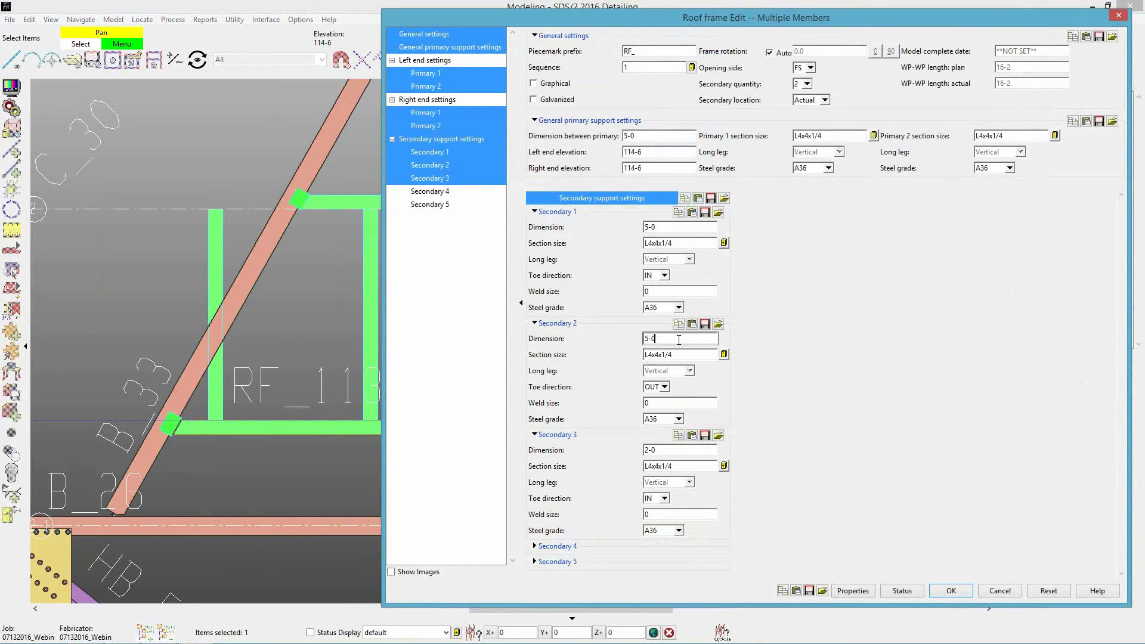
{"action": "key", "text": "Return"}
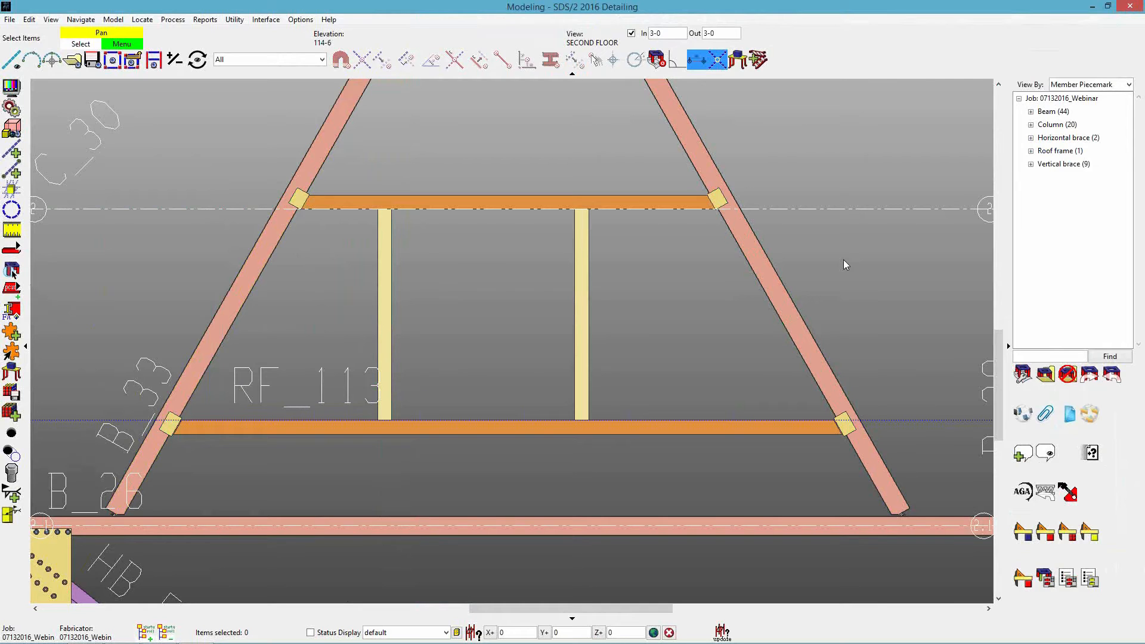
Open Part Library Management from the utility functions and create a new part library named HILTI.
{"action": "scroll", "coordinate": [845, 261], "scroll_direction": "down", "scroll_amount": 3}
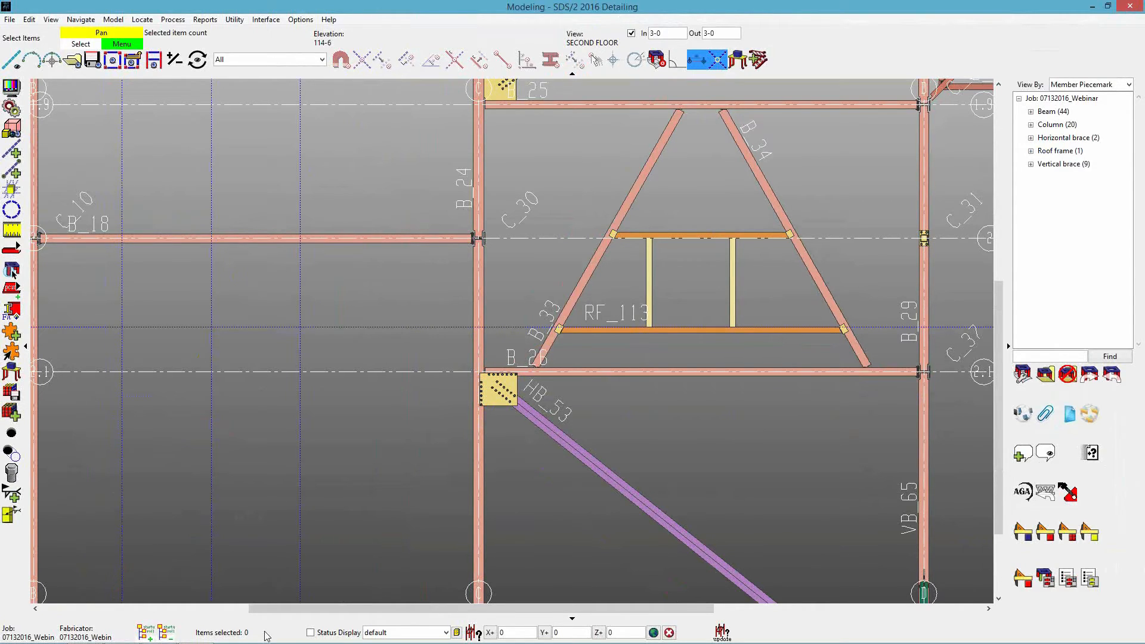
{"action": "left_click", "coordinate": [95, 636]}
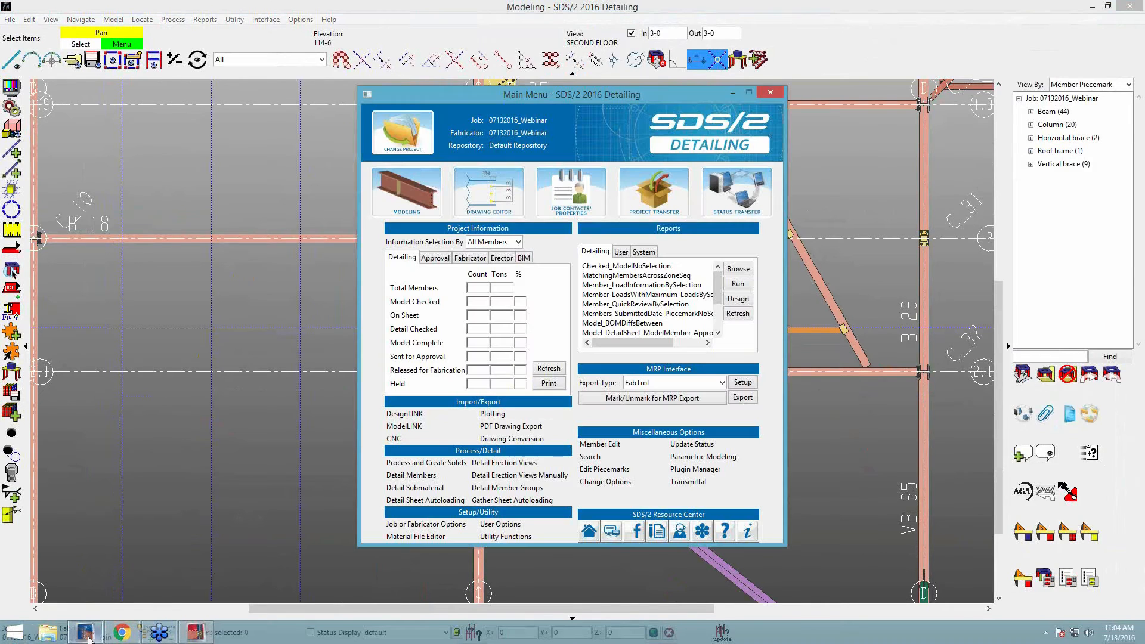
{"action": "left_click", "coordinate": [508, 537]}
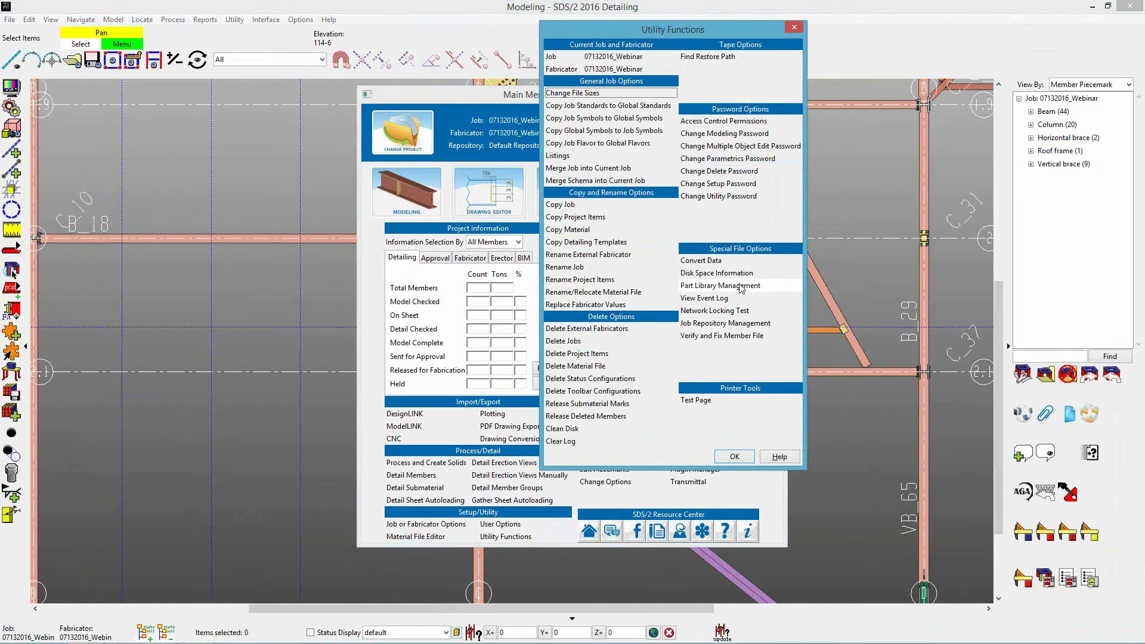
{"action": "left_click", "coordinate": [740, 286]}
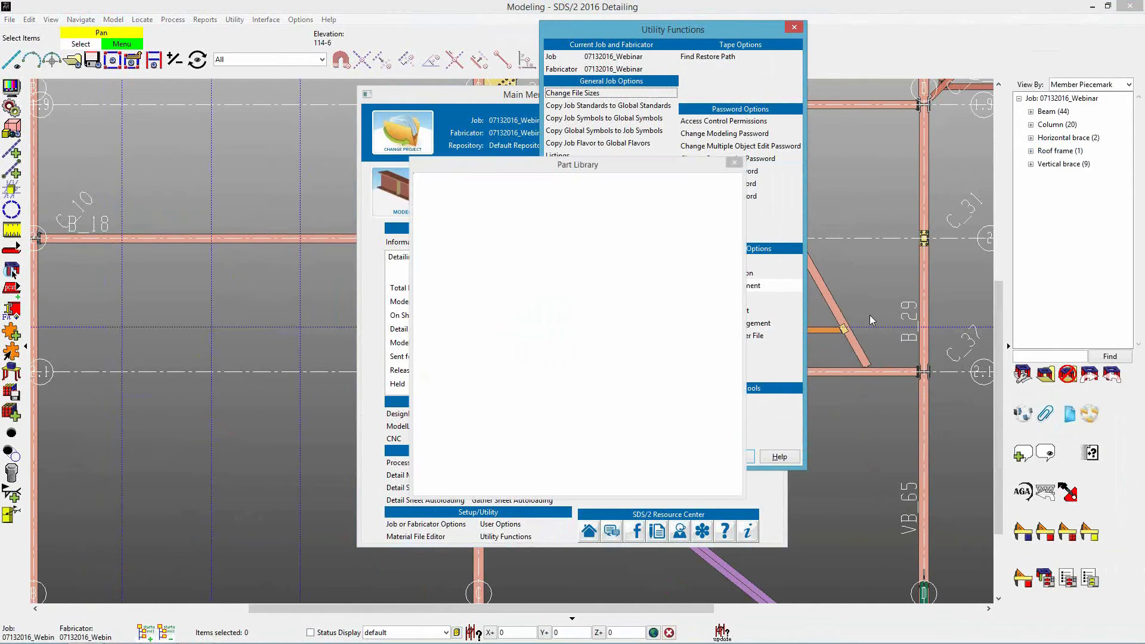
{"action": "left_click_drag", "start_coordinate": [696, 250], "coordinate": [631, 206]}
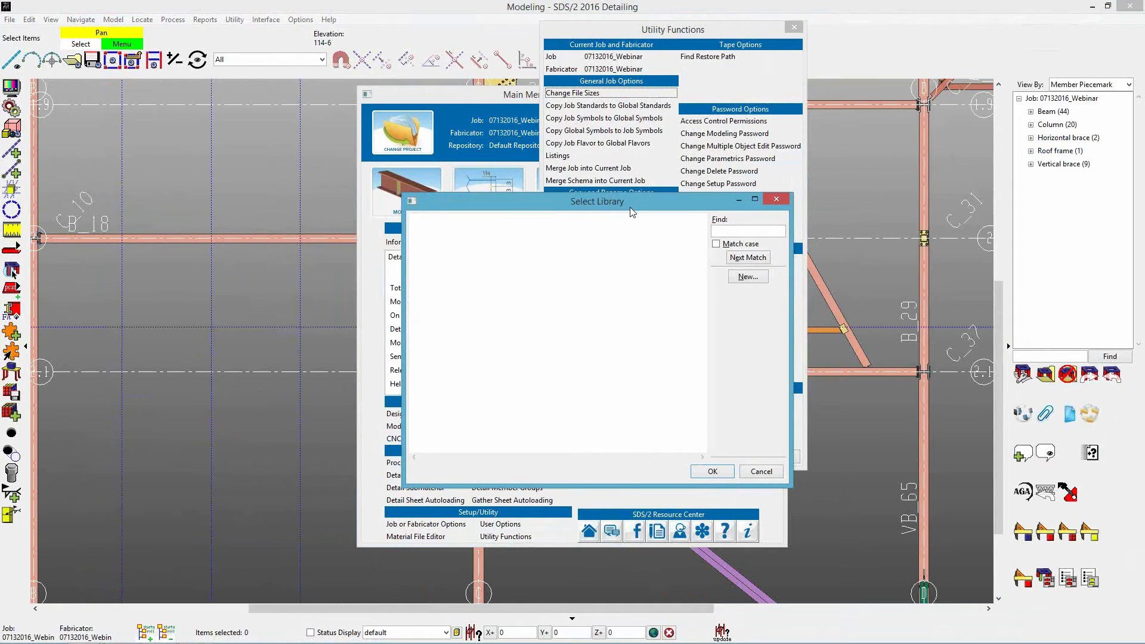
{"action": "left_click_drag", "start_coordinate": [633, 211], "coordinate": [611, 204]}
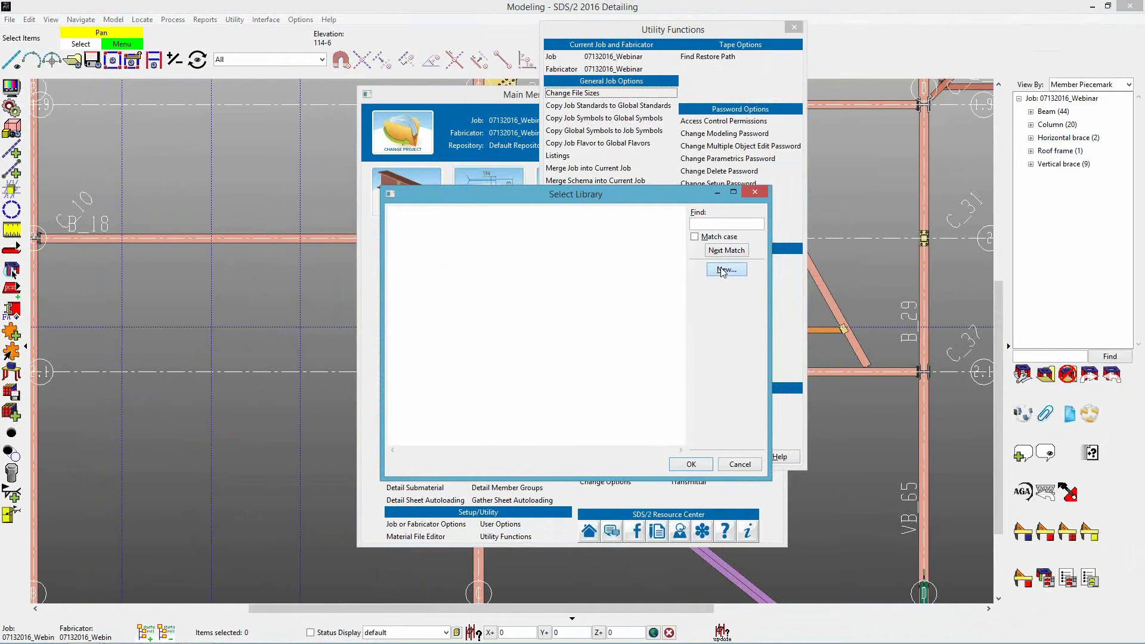
{"action": "left_click", "coordinate": [723, 270]}
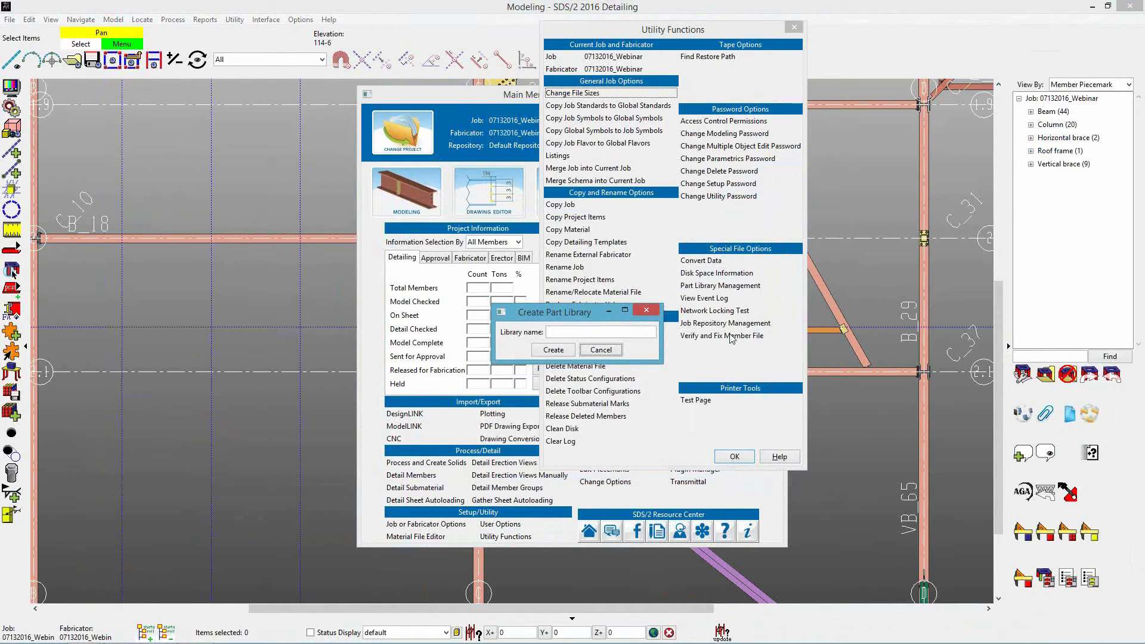
{"action": "left_click", "coordinate": [636, 333]}
{"action": "key", "text": "Return"}
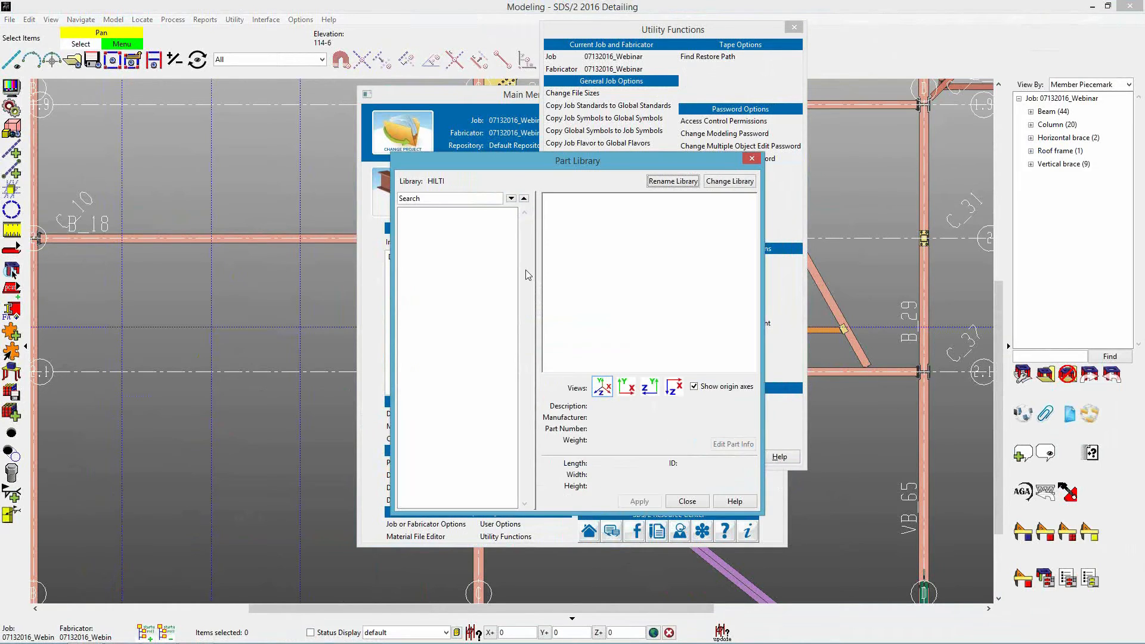
Enlarge the Part Library window and create a subfolder named EXPANSION ANCHORS in the HILTI library.
{"action": "left_click_drag", "start_coordinate": [392, 154], "coordinate": [259, 97]}
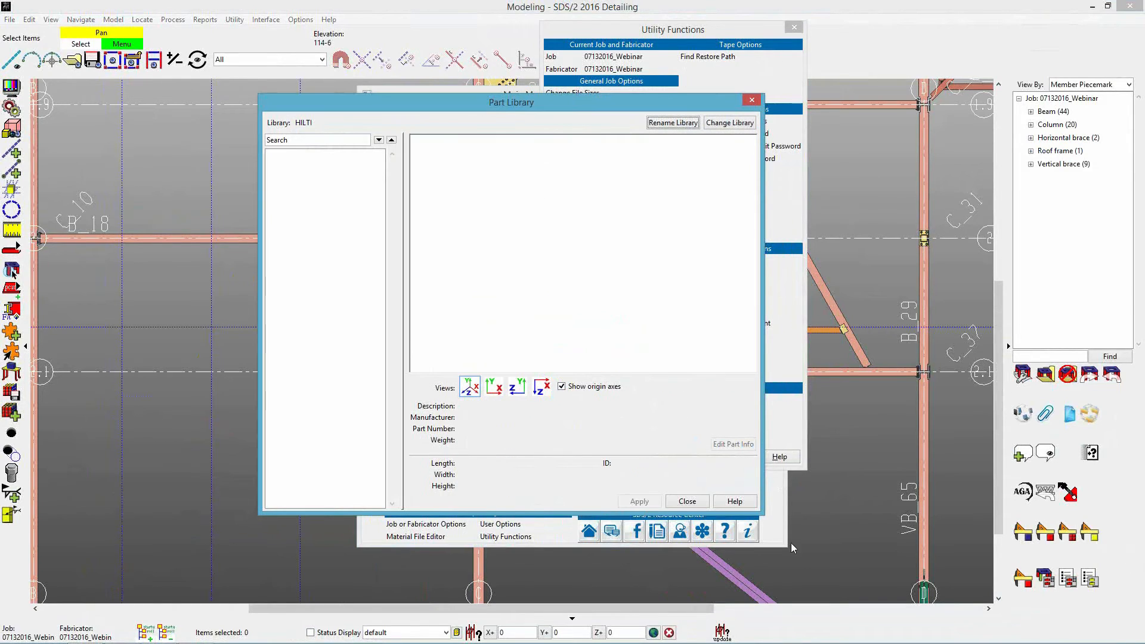
{"action": "left_click_drag", "start_coordinate": [764, 514], "coordinate": [945, 576]}
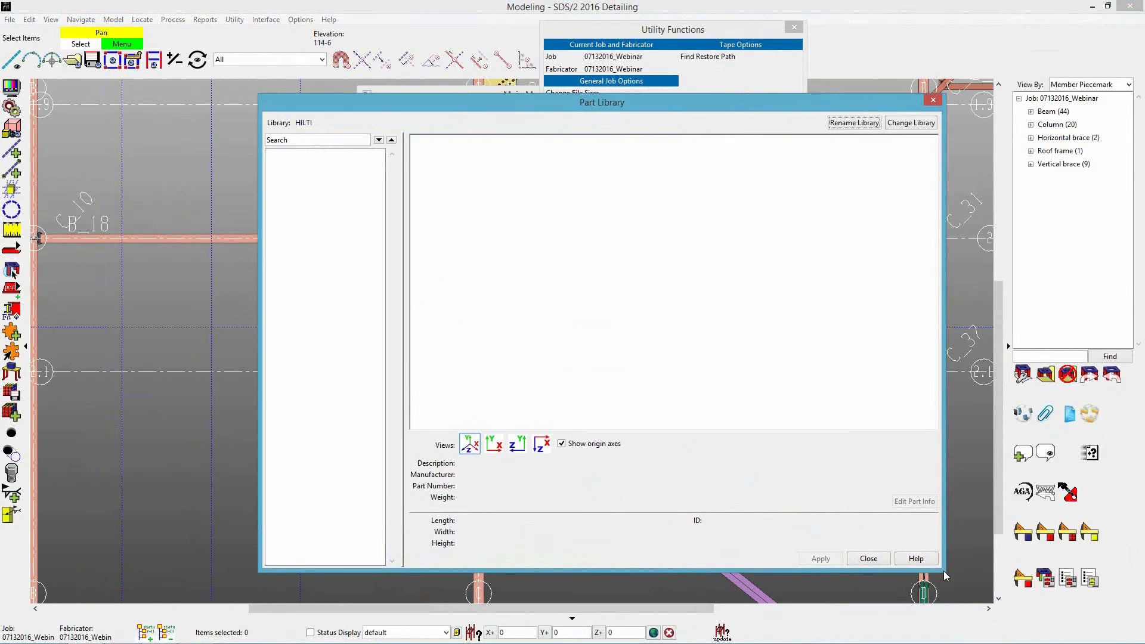
{"action": "left_click_drag", "start_coordinate": [525, 102], "coordinate": [506, 100]}
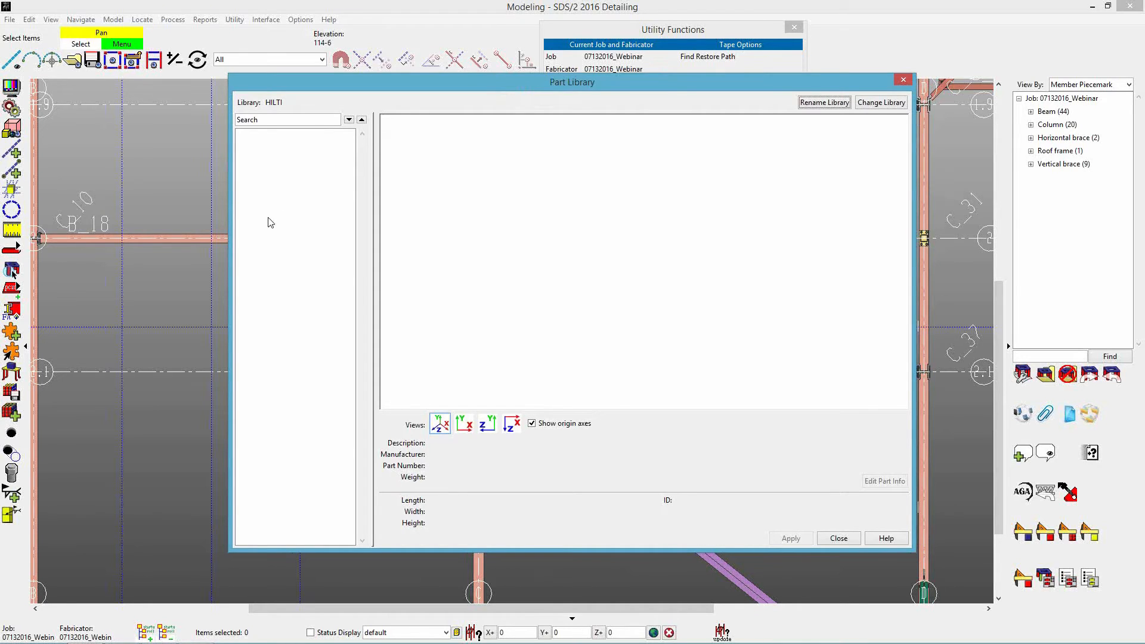
{"action": "right_click", "coordinate": [265, 149]}
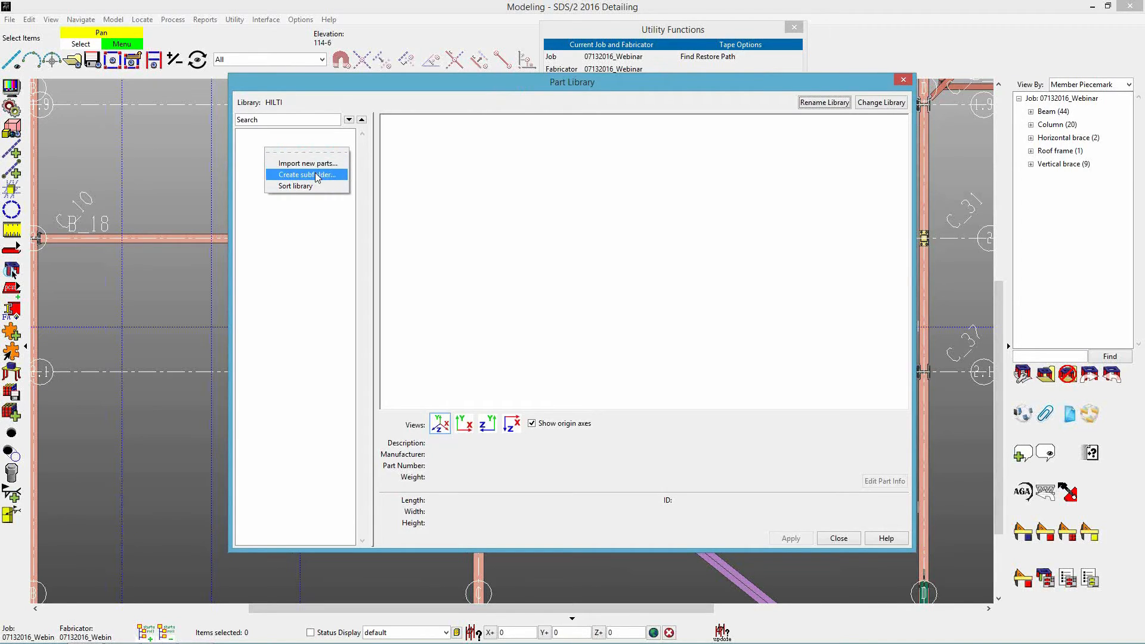
{"action": "left_click", "coordinate": [318, 175]}
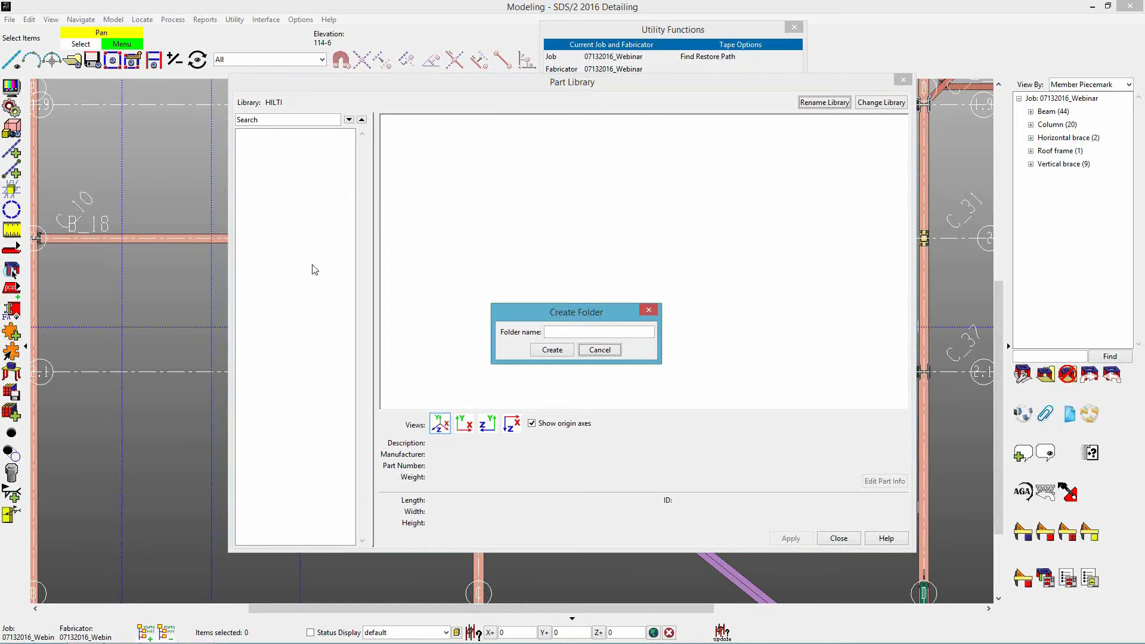
{"action": "left_click", "coordinate": [550, 329]}
{"action": "type", "text": "EXPANSION ANCHORS"}
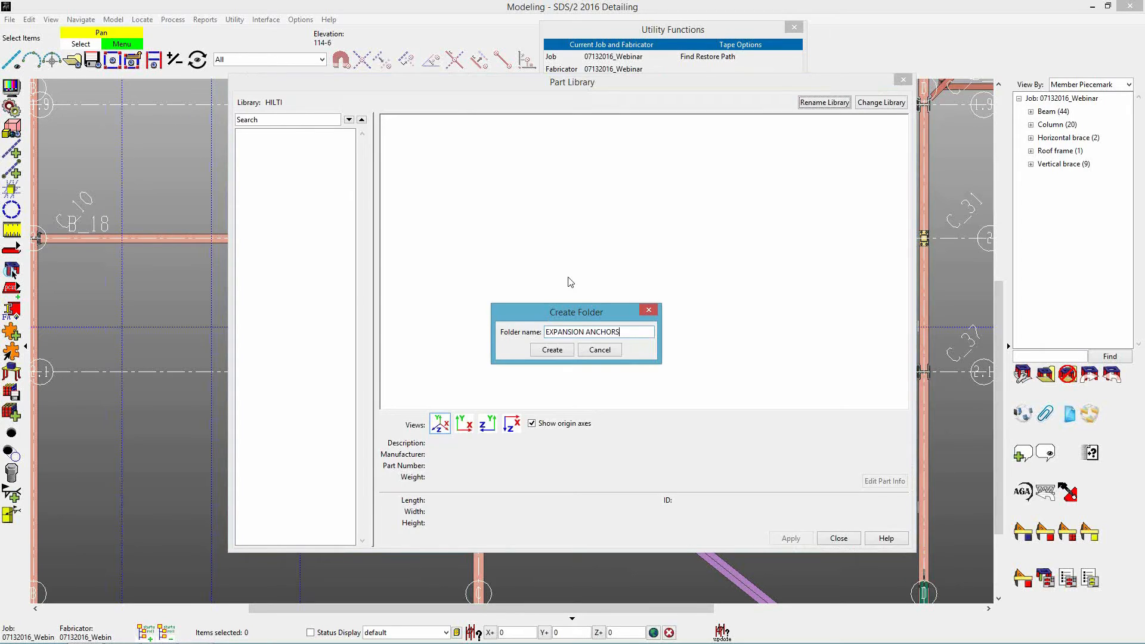
{"action": "left_click", "coordinate": [553, 350]}
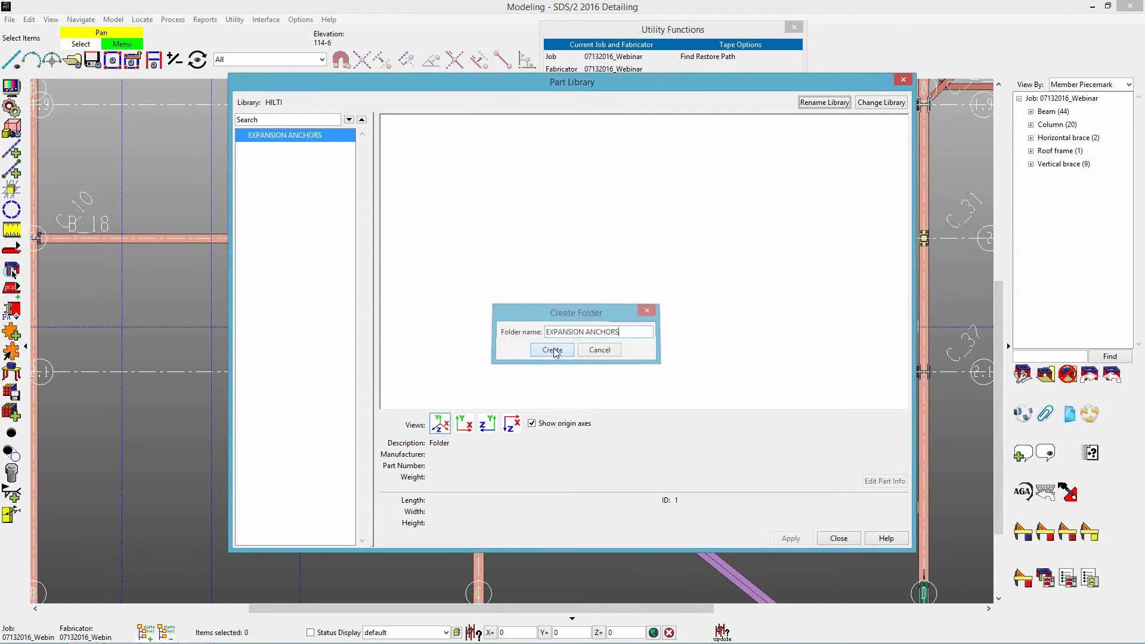
Choose the three Hilti heavy duty expansion anchor DWG files from the desktop's 07132016_Webinar folder for import into EXPANSION ANCHORS.
{"action": "right_click", "coordinate": [272, 137]}
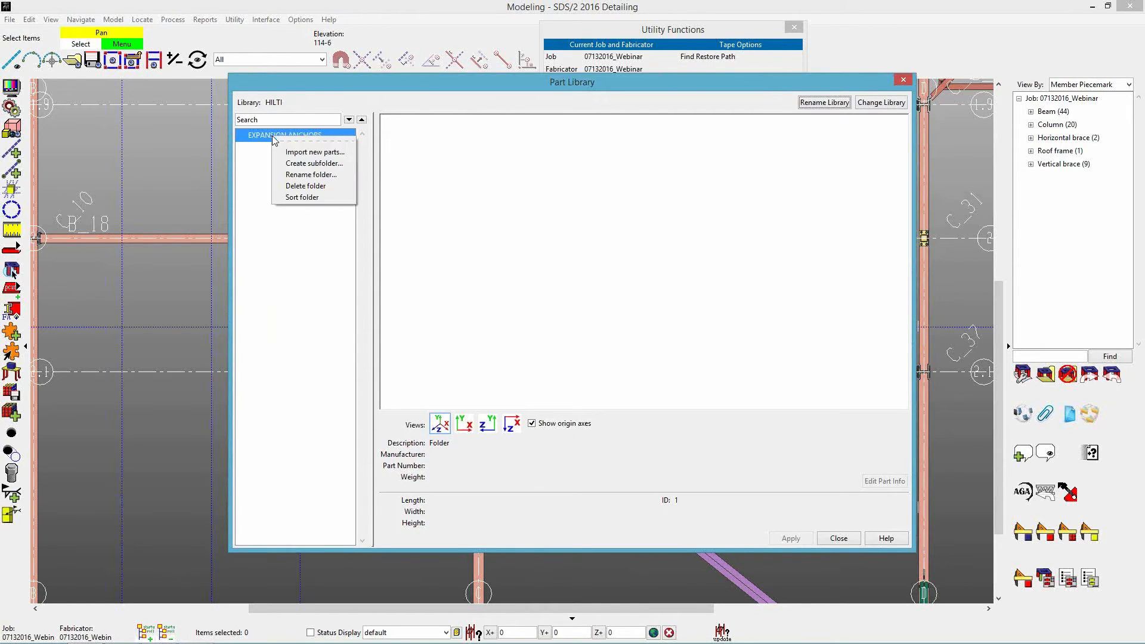
{"action": "left_click", "coordinate": [315, 154]}
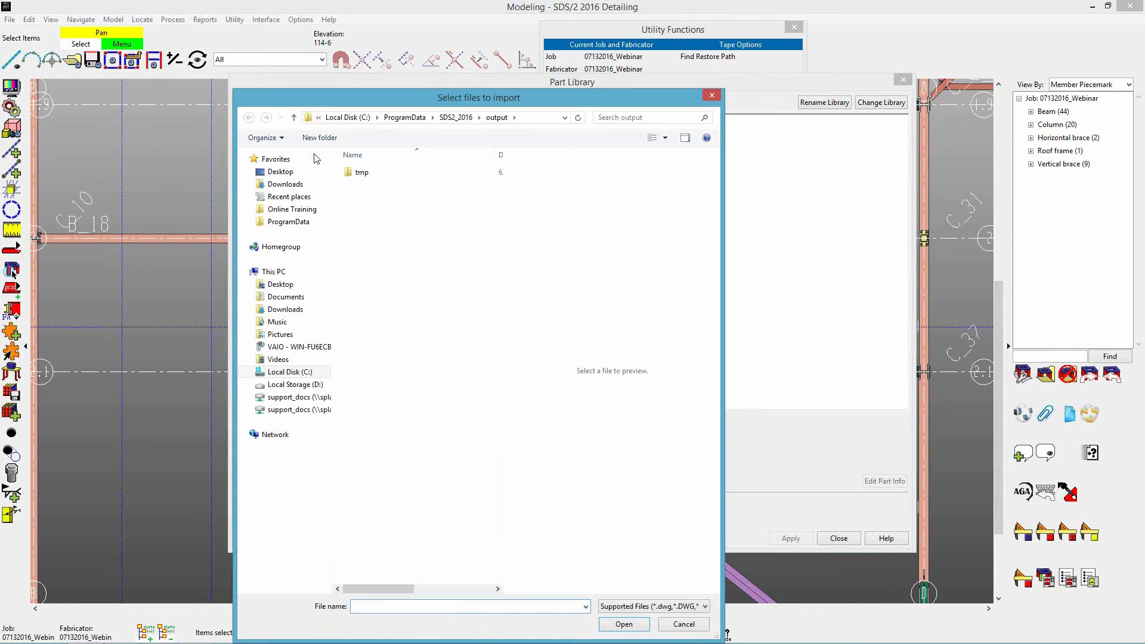
{"action": "left_click", "coordinate": [280, 172]}
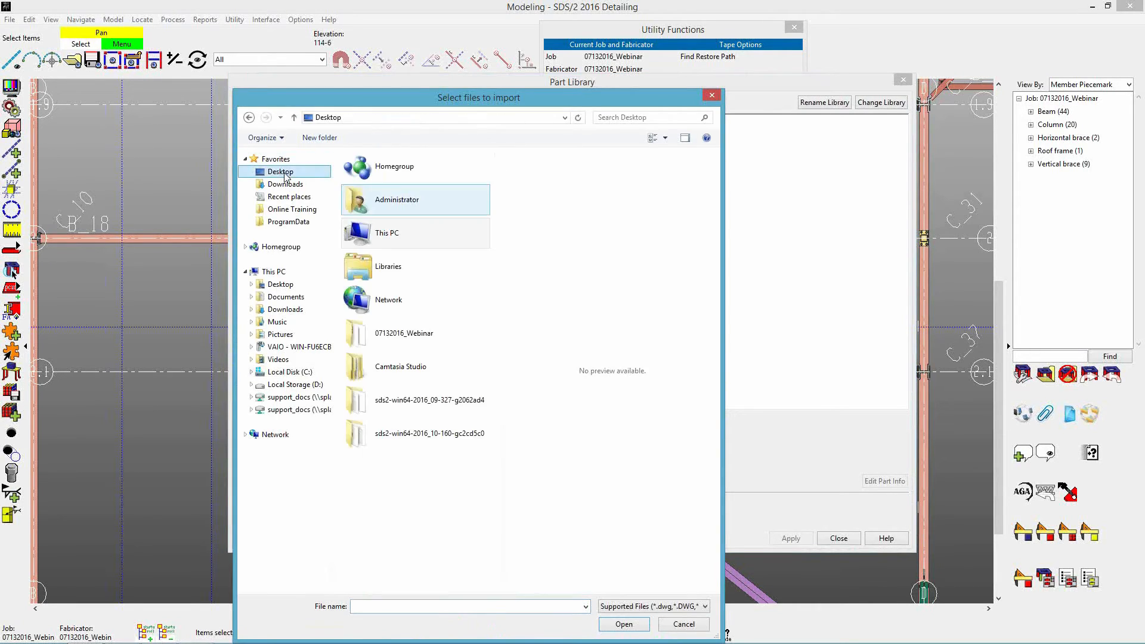
{"action": "double_click", "coordinate": [360, 339]}
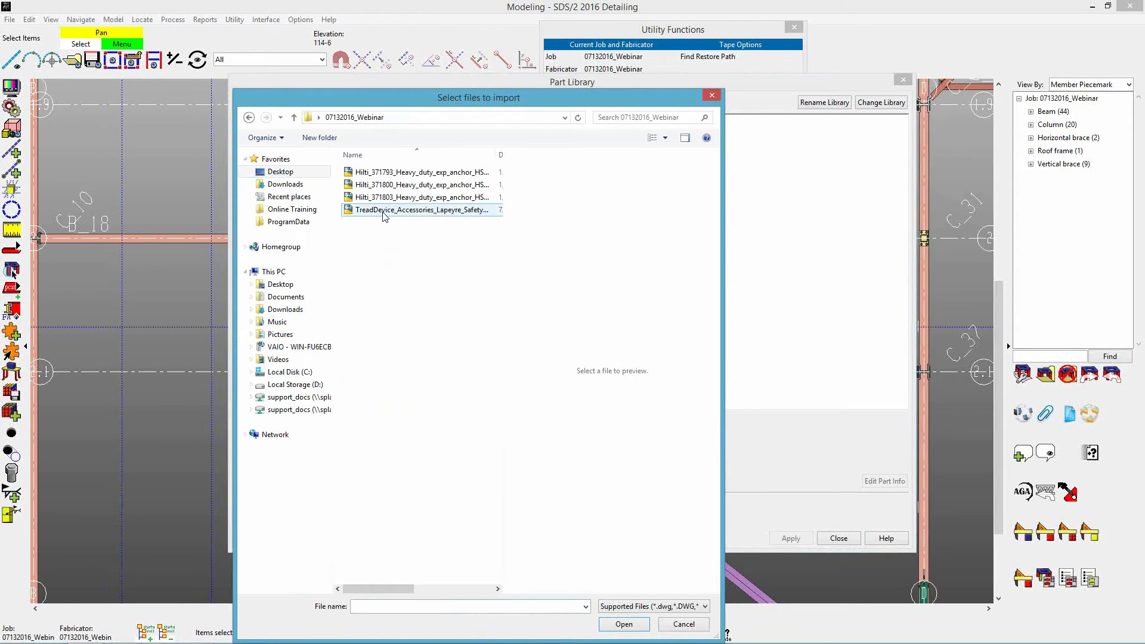
{"action": "left_click", "coordinate": [408, 199]}
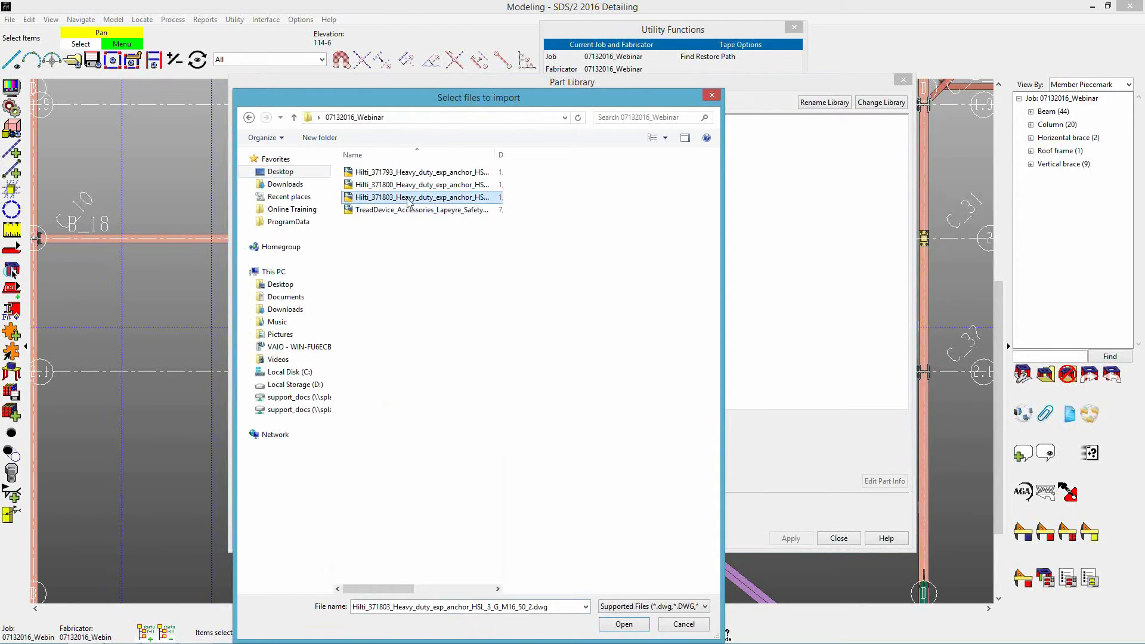
{"action": "left_click", "coordinate": [436, 174], "text": "shift"}
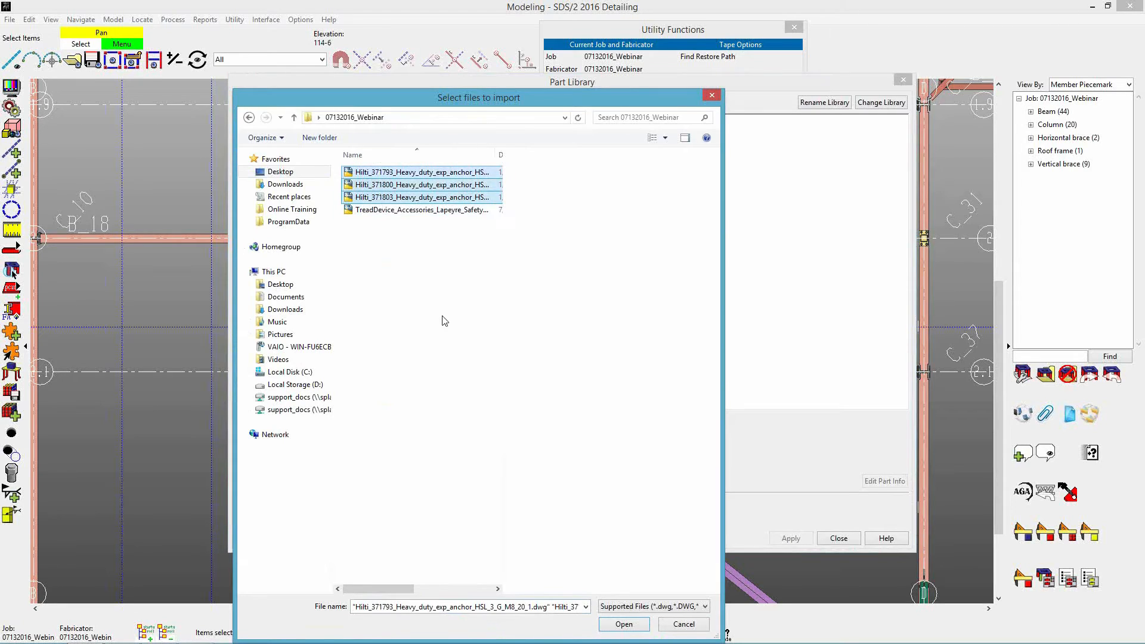
{"action": "left_click", "coordinate": [398, 186], "text": "shift"}
{"action": "left_click", "coordinate": [412, 174], "text": "shift"}
{"action": "left_click", "coordinate": [403, 194]}
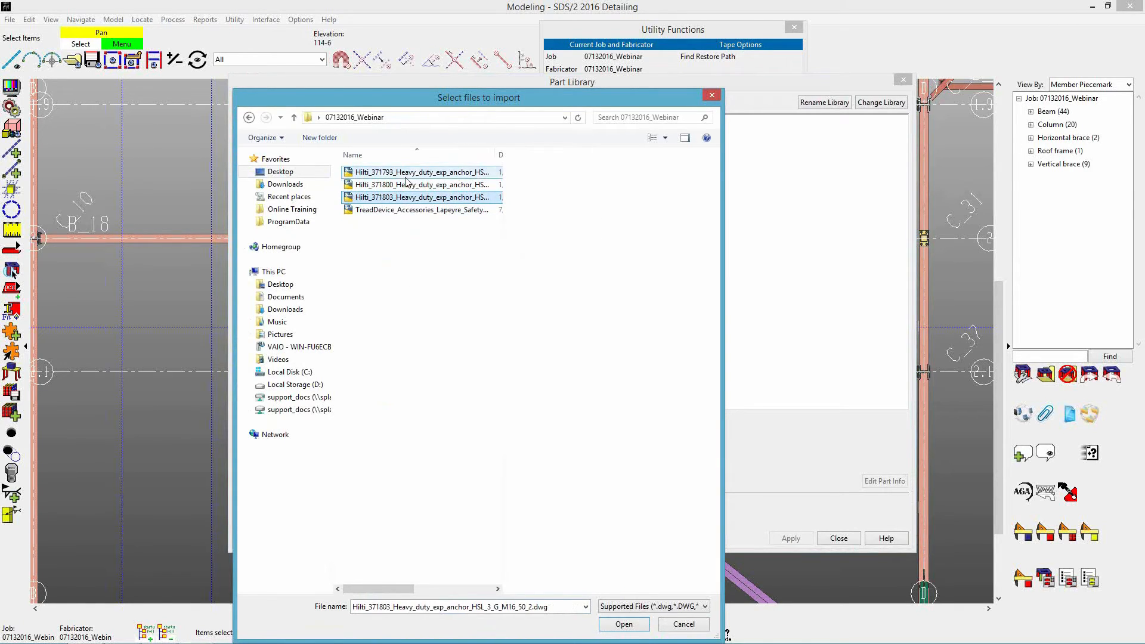
{"action": "left_click", "coordinate": [405, 177], "text": "shift"}
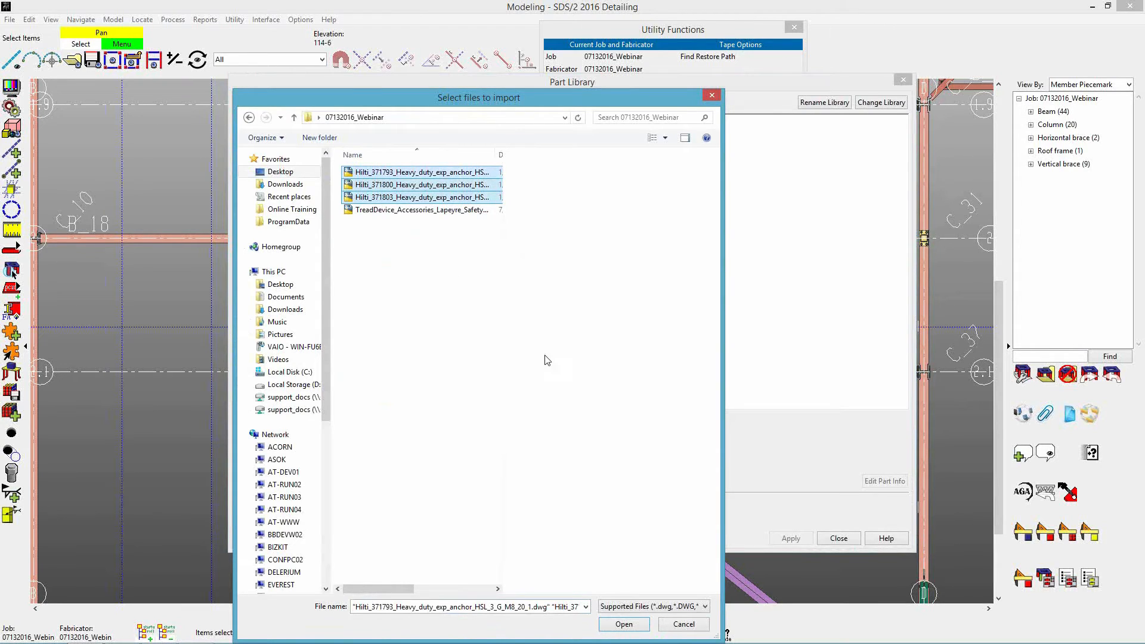
{"action": "left_click_drag", "start_coordinate": [518, 106], "coordinate": [545, 77]}
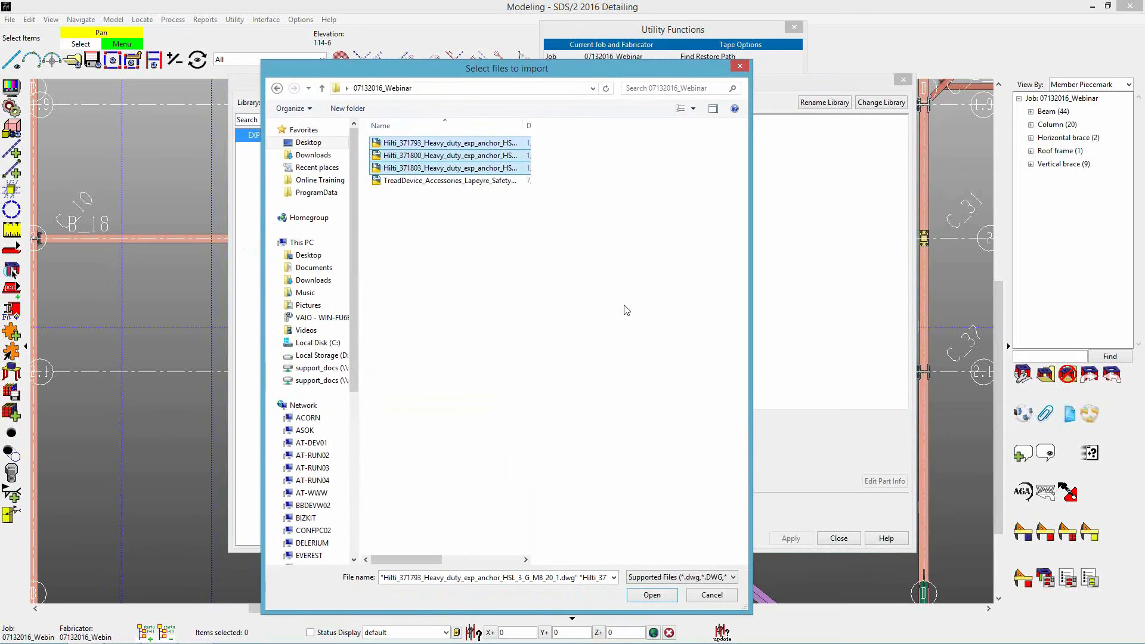
{"action": "left_click", "coordinate": [650, 596]}
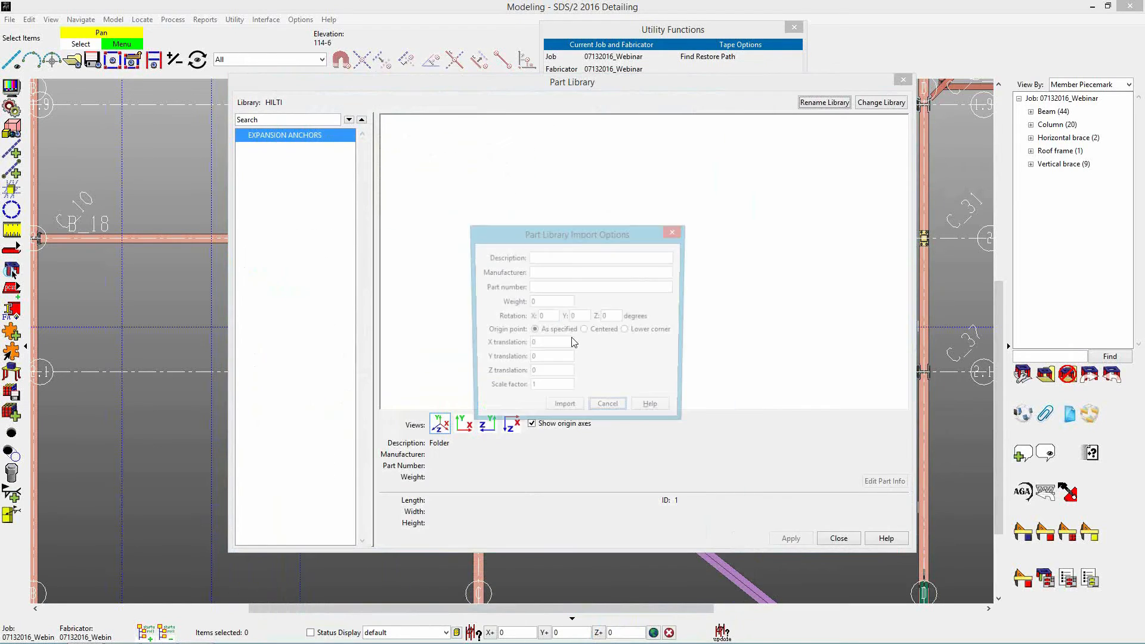
Import the three anchor parts with a weight of 2, leaving the description, manufacturer and part number blank.
{"action": "left_click_drag", "start_coordinate": [592, 233], "coordinate": [597, 216]}
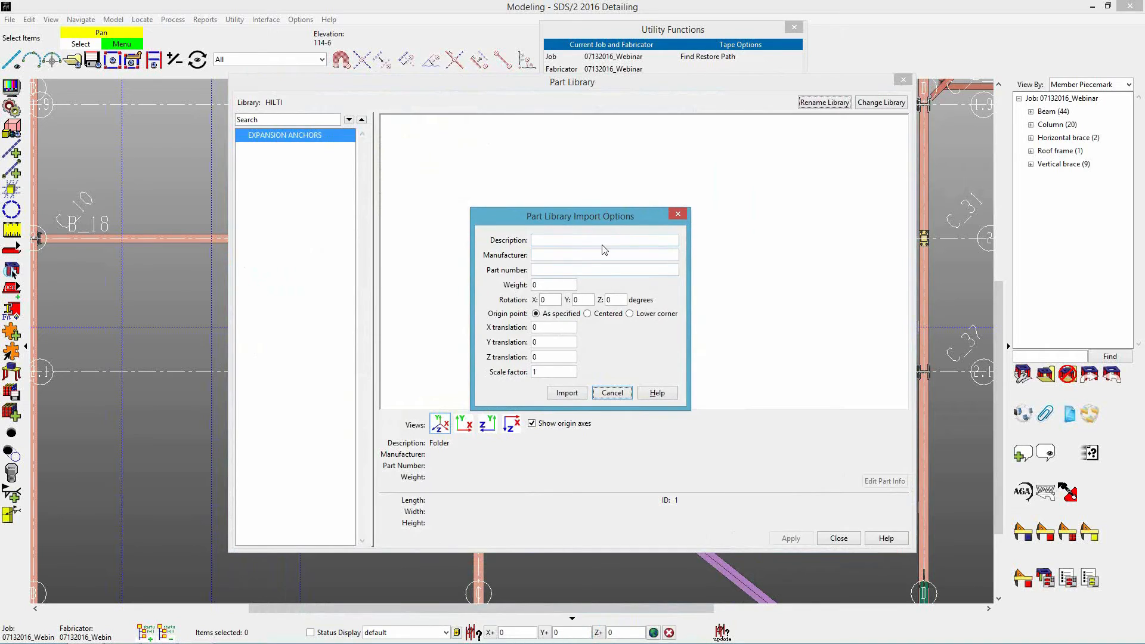
{"action": "left_click", "coordinate": [554, 285]}
{"action": "double_click", "coordinate": [558, 284]}
{"action": "type", "text": "2"}
{"action": "key", "text": "Tab"}
{"action": "left_click", "coordinate": [565, 392]}
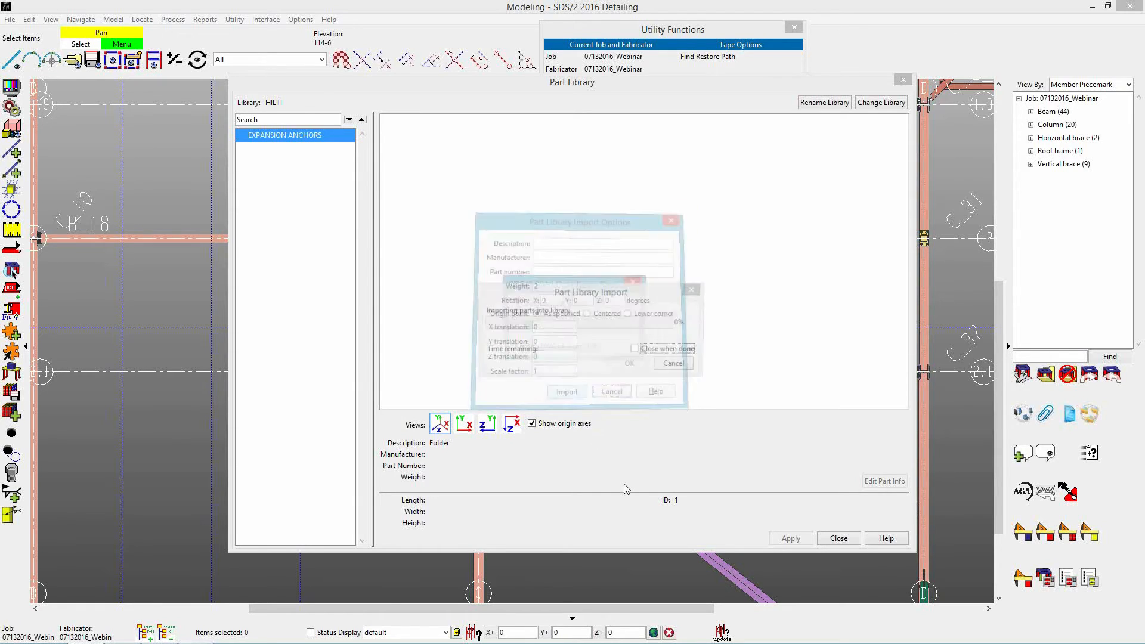
{"action": "left_click", "coordinate": [635, 349]}
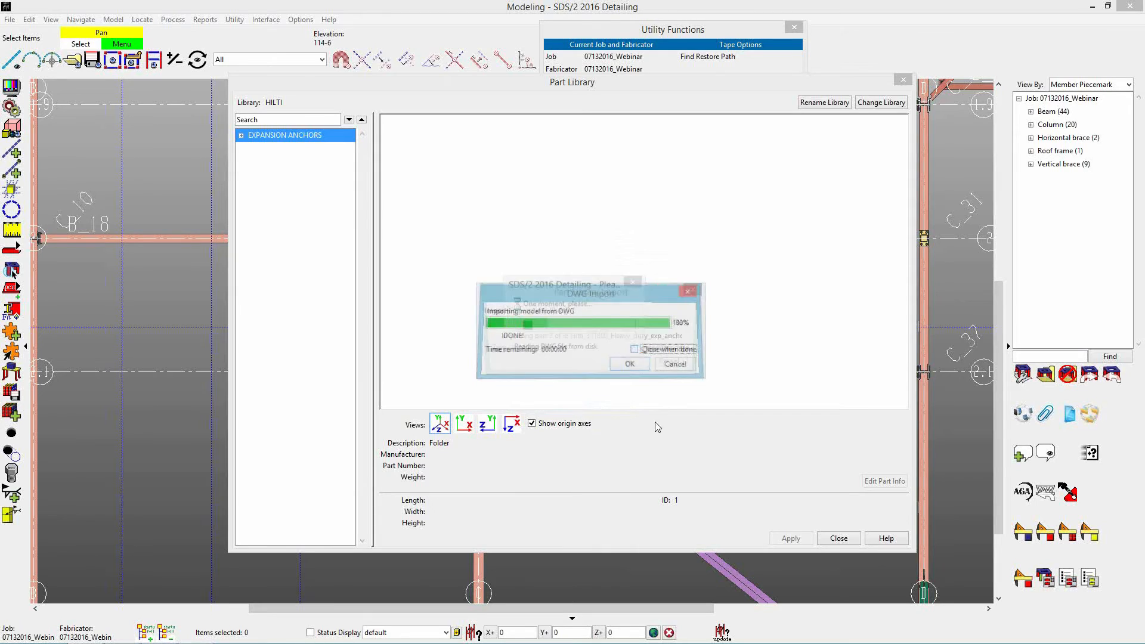
{"action": "left_click", "coordinate": [638, 351]}
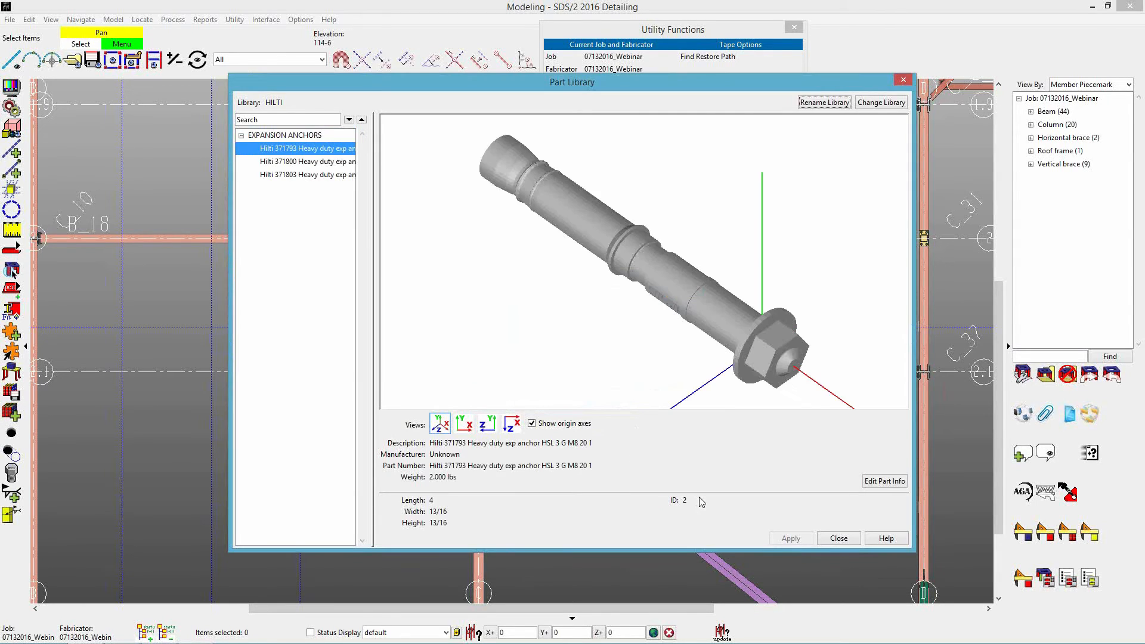
Preview each of the three imported Hilti expansion anchors in the EXPANSION ANCHORS folder.
{"action": "left_click", "coordinate": [297, 162]}
{"action": "left_click", "coordinate": [303, 174]}
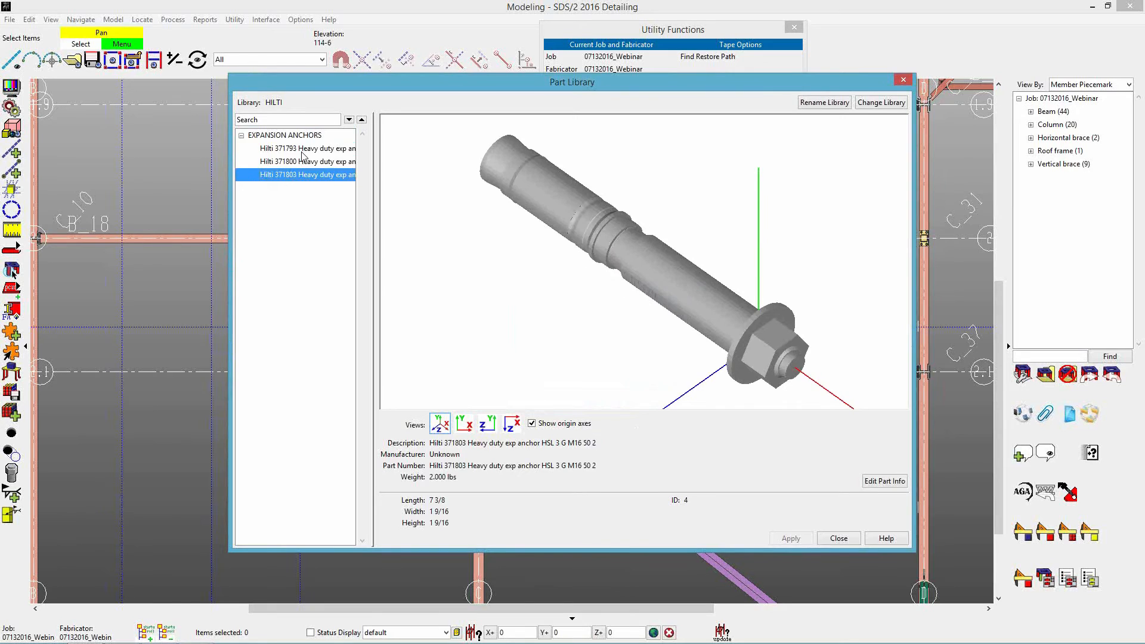
{"action": "left_click", "coordinate": [302, 151]}
{"action": "left_click", "coordinate": [302, 161]}
{"action": "left_click", "coordinate": [303, 175]}
{"action": "left_click", "coordinate": [319, 164]}
{"action": "left_click", "coordinate": [320, 152]}
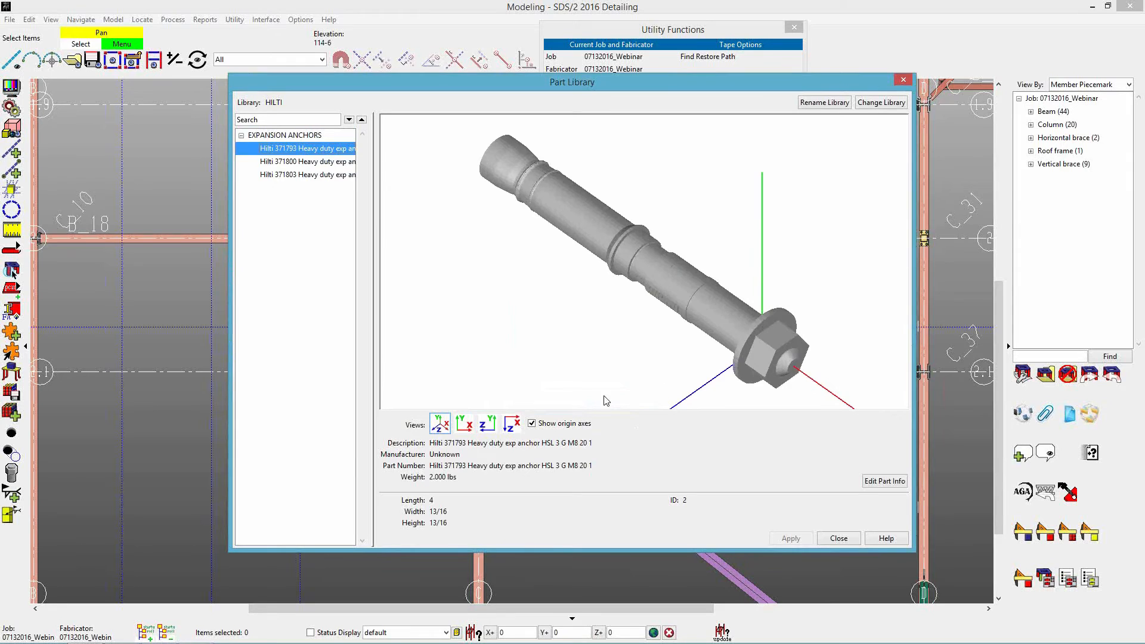
Examine the Hilti 371793 anchor and its origin axes in the standard views and from a rotated angle.
{"action": "left_click", "coordinate": [546, 424]}
{"action": "left_click", "coordinate": [560, 425]}
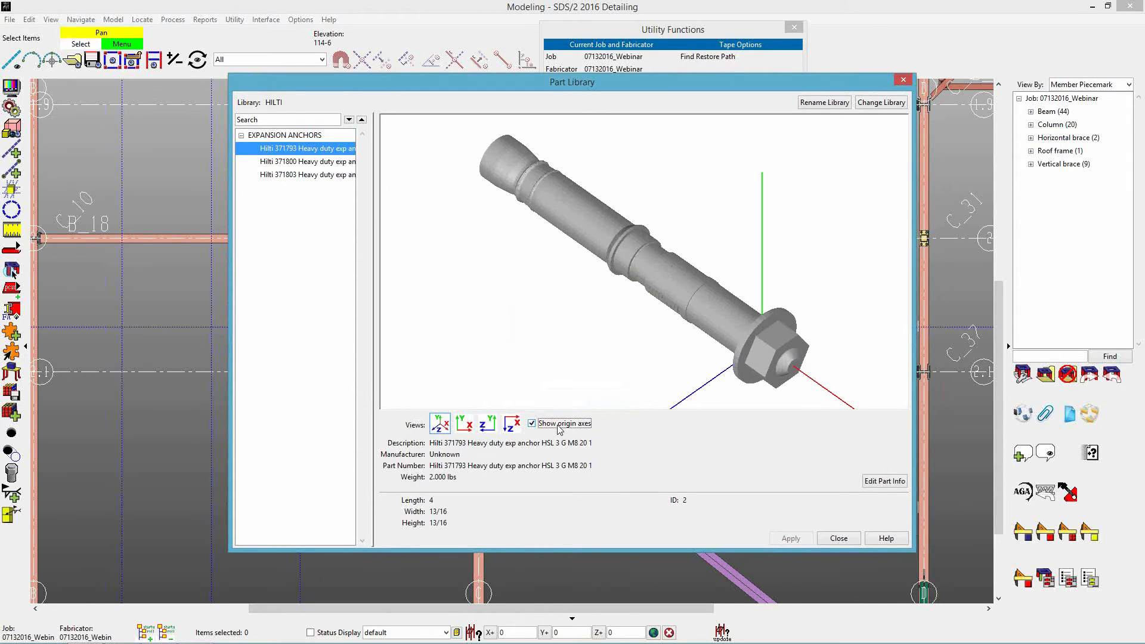
{"action": "left_click", "coordinate": [465, 424]}
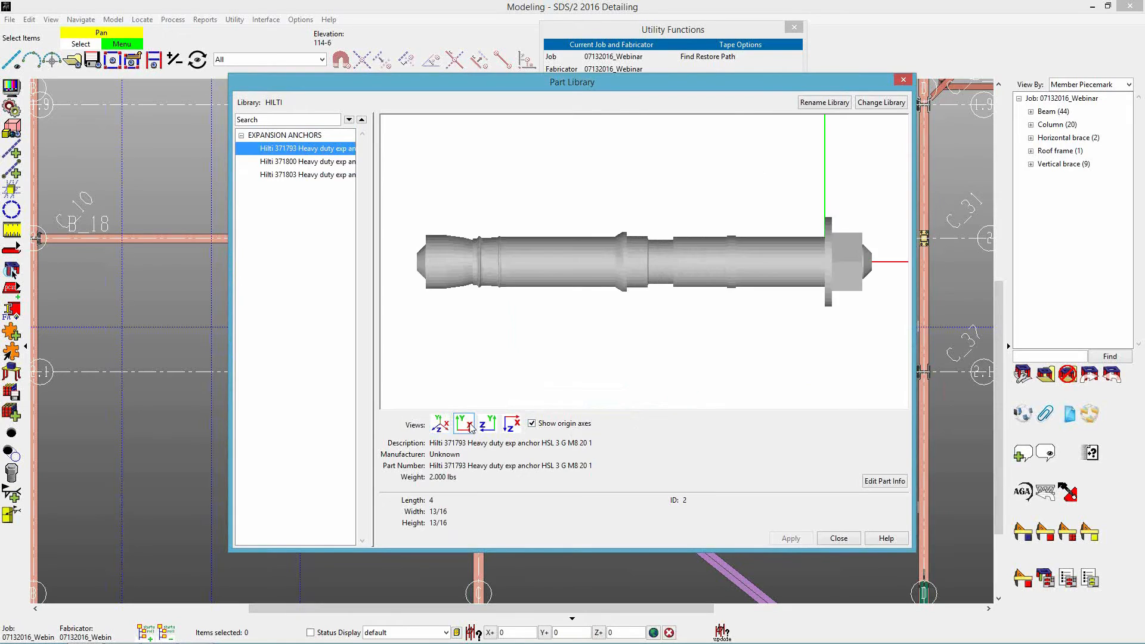
{"action": "left_click", "coordinate": [492, 429]}
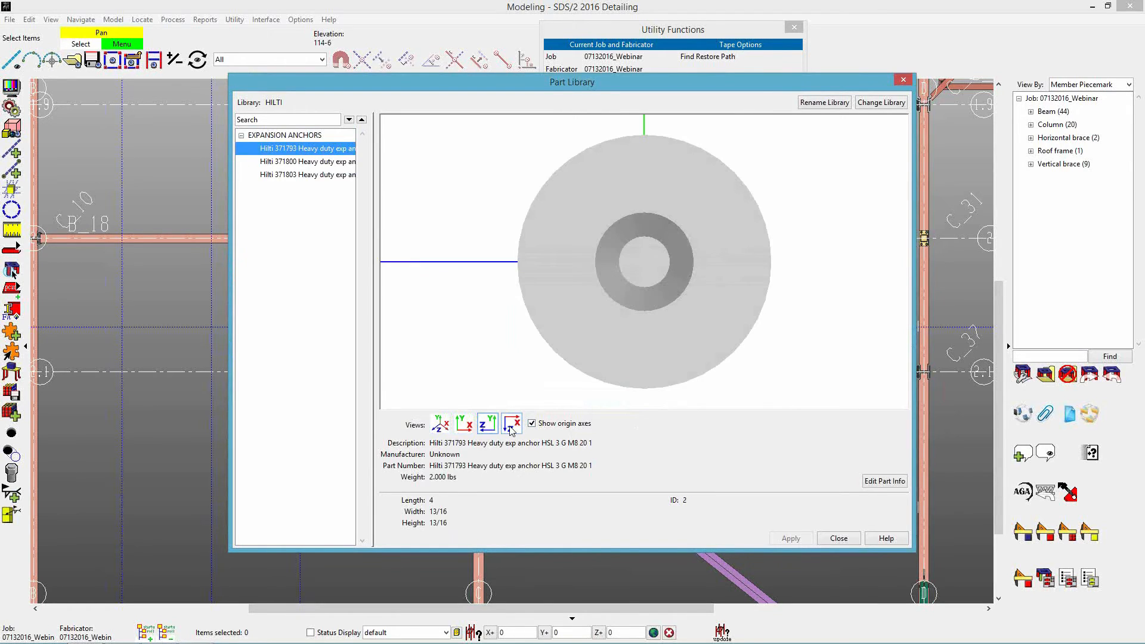
{"action": "left_click", "coordinate": [519, 429]}
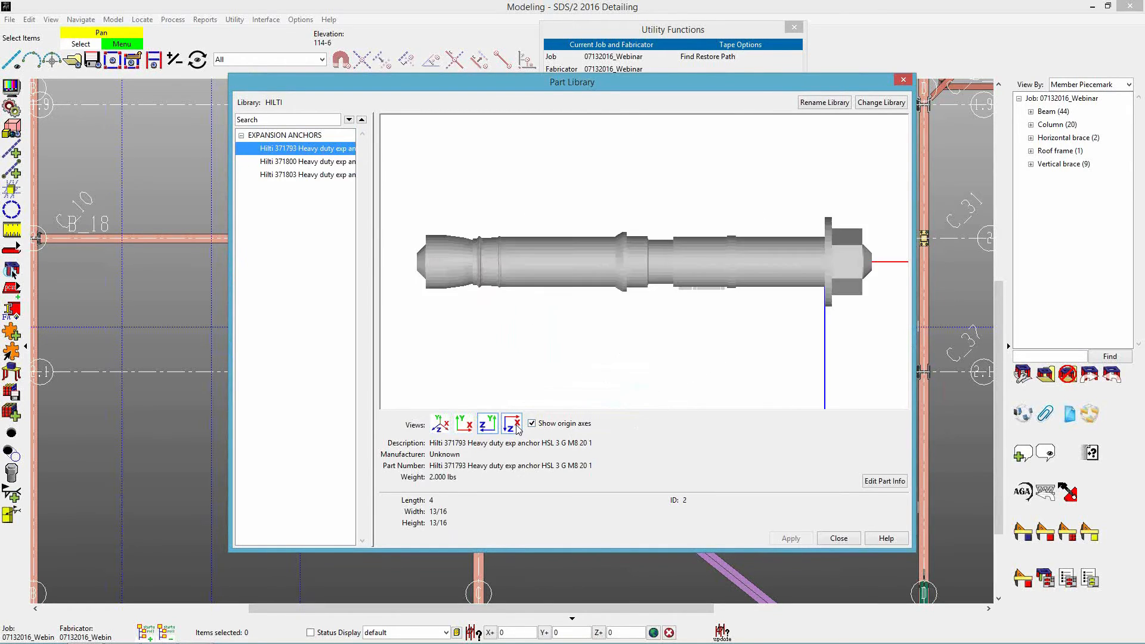
{"action": "left_click_drag", "start_coordinate": [771, 263], "coordinate": [685, 214]}
{"action": "mouse_move", "coordinate": [728, 260]}
{"action": "left_mouse_down"}
{"action": "mouse_move", "coordinate": [768, 263]}
{"action": "mouse_move", "coordinate": [701, 260]}
{"action": "mouse_move", "coordinate": [720, 261]}
{"action": "left_mouse_up"}
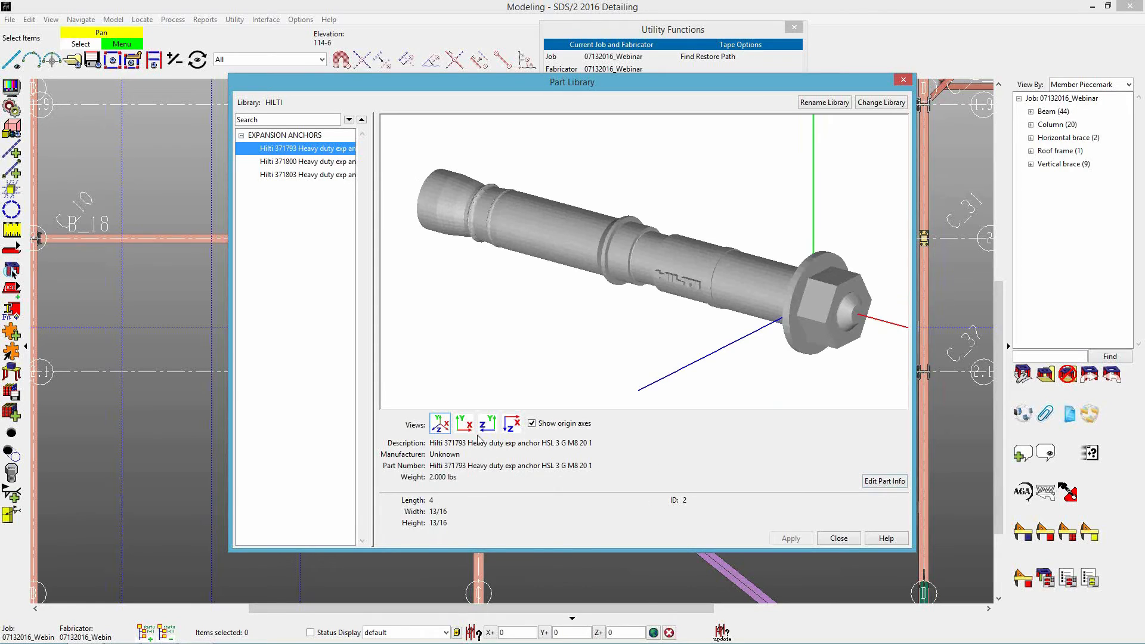
Edit the Hilti 371793 anchor's part info, setting the manufacturer to HILTI and removing the "Hilti" prefix from the part number.
{"action": "left_click", "coordinate": [878, 483]}
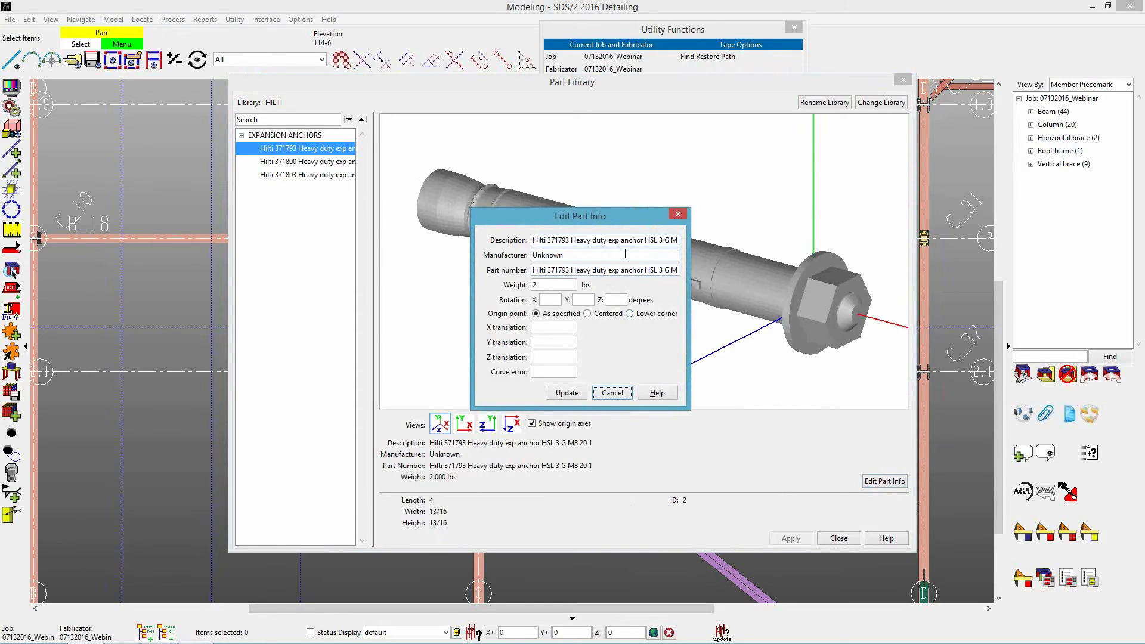
{"action": "left_click", "coordinate": [595, 254]}
{"action": "double_click", "coordinate": [595, 255]}
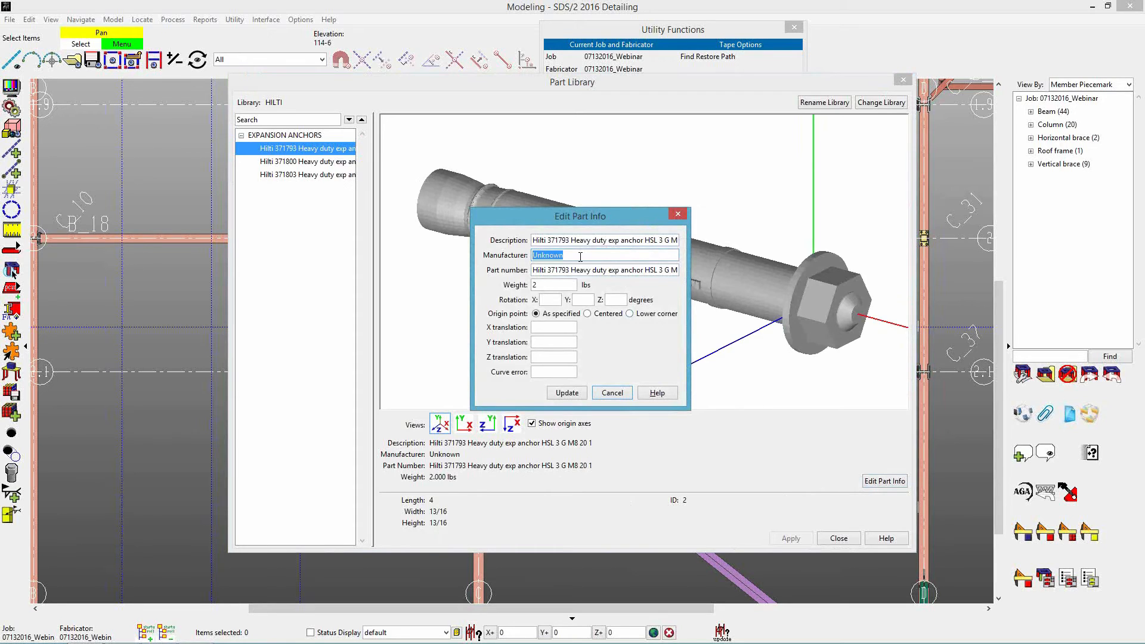
{"action": "type", "text": "h"}
{"action": "type", "text": "HILTI"}
{"action": "key", "text": "Tab"}
{"action": "double_click", "coordinate": [541, 271]}
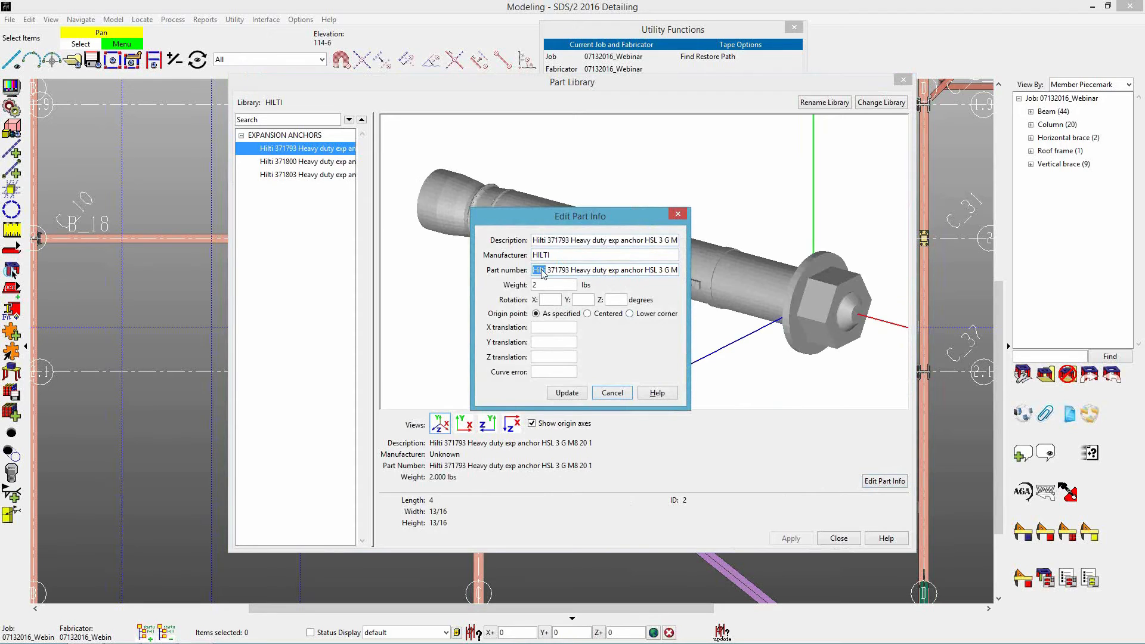
{"action": "key", "text": "BackSpace"}
{"action": "key", "text": "Delete"}
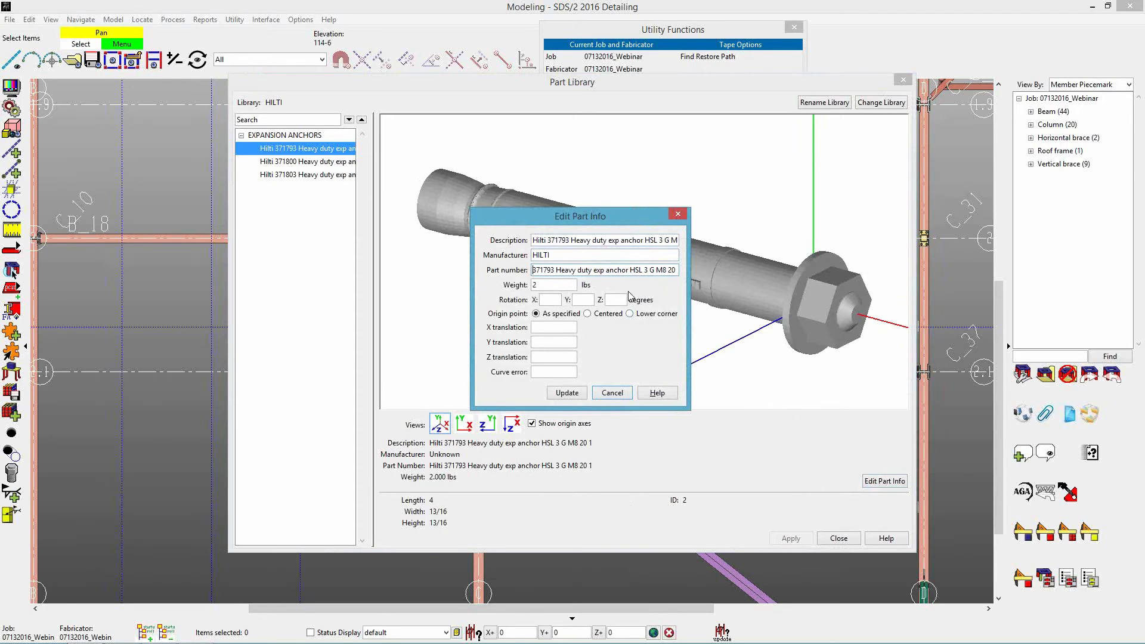
{"action": "left_click", "coordinate": [555, 289]}
{"action": "left_click", "coordinate": [568, 393]}
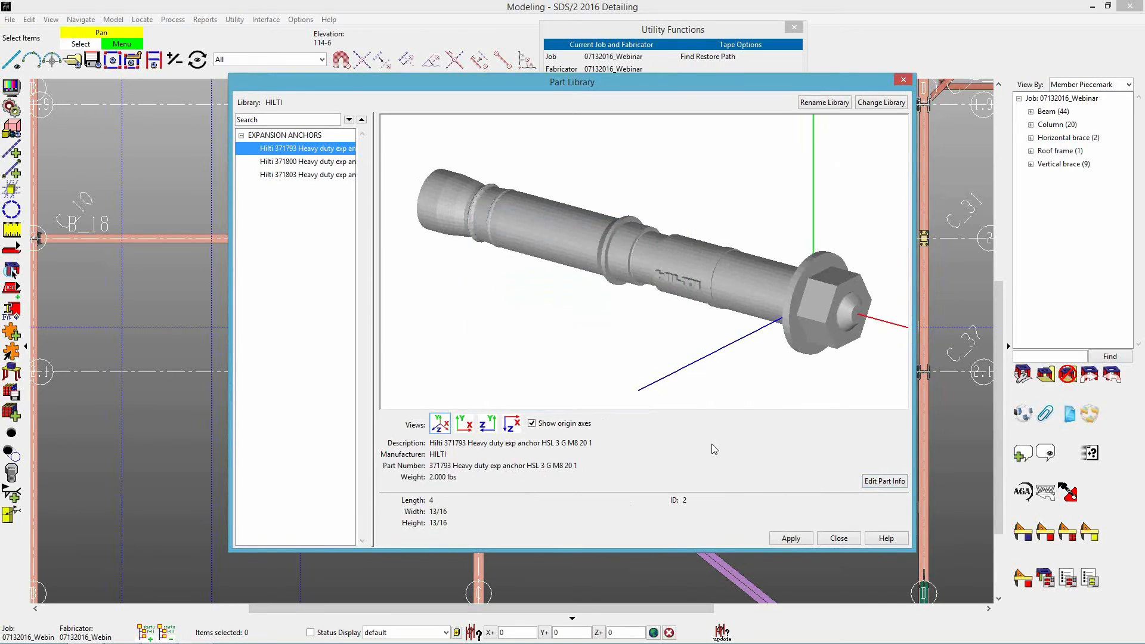
Edit the Hilti 371800 anchor's part info, setting the manufacturer to HILTI and removing the "Hilti" prefix from the part number.
{"action": "left_click", "coordinate": [305, 164]}
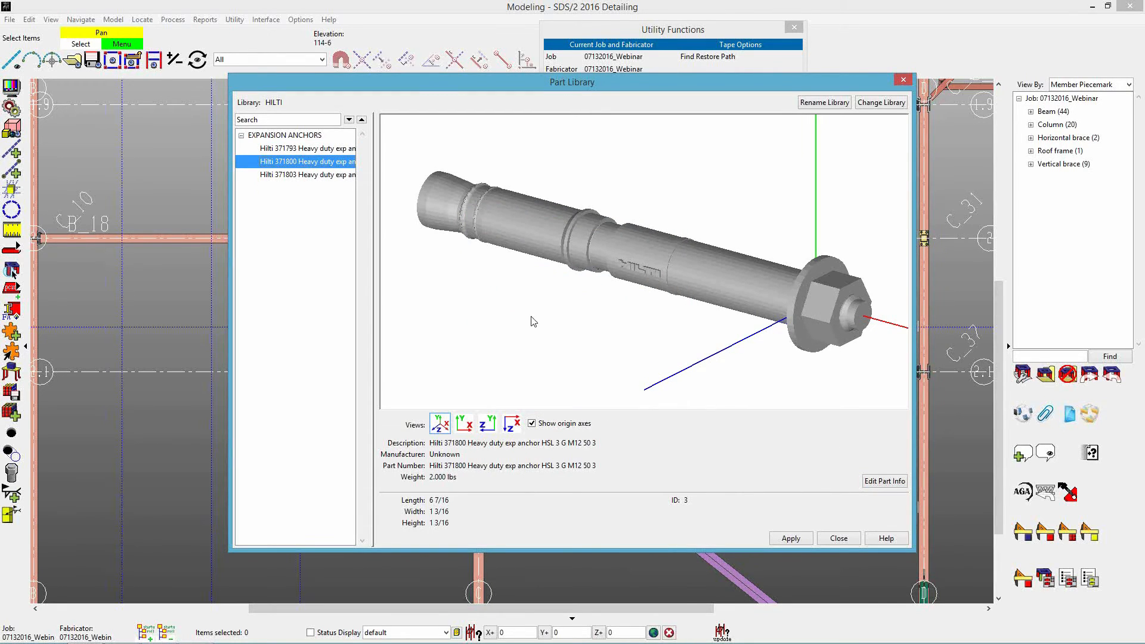
{"action": "left_click", "coordinate": [879, 482]}
{"action": "key", "text": "Tab"}
{"action": "type", "text": "H"}
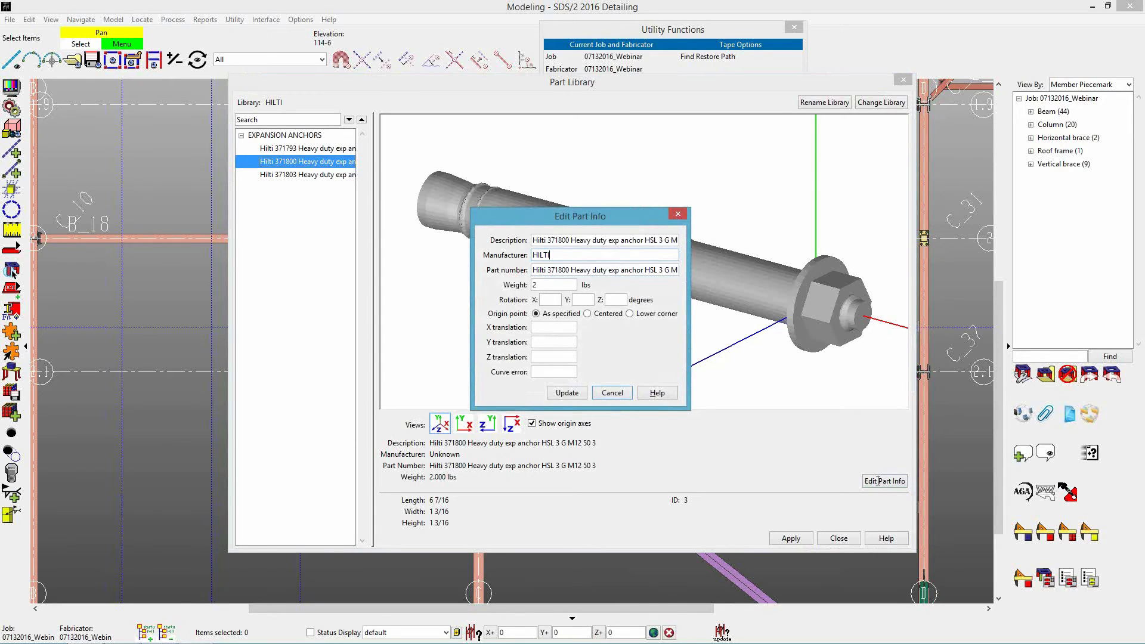
{"action": "double_click", "coordinate": [543, 271]}
{"action": "key", "text": "Delete"}
{"action": "left_click", "coordinate": [568, 393]}
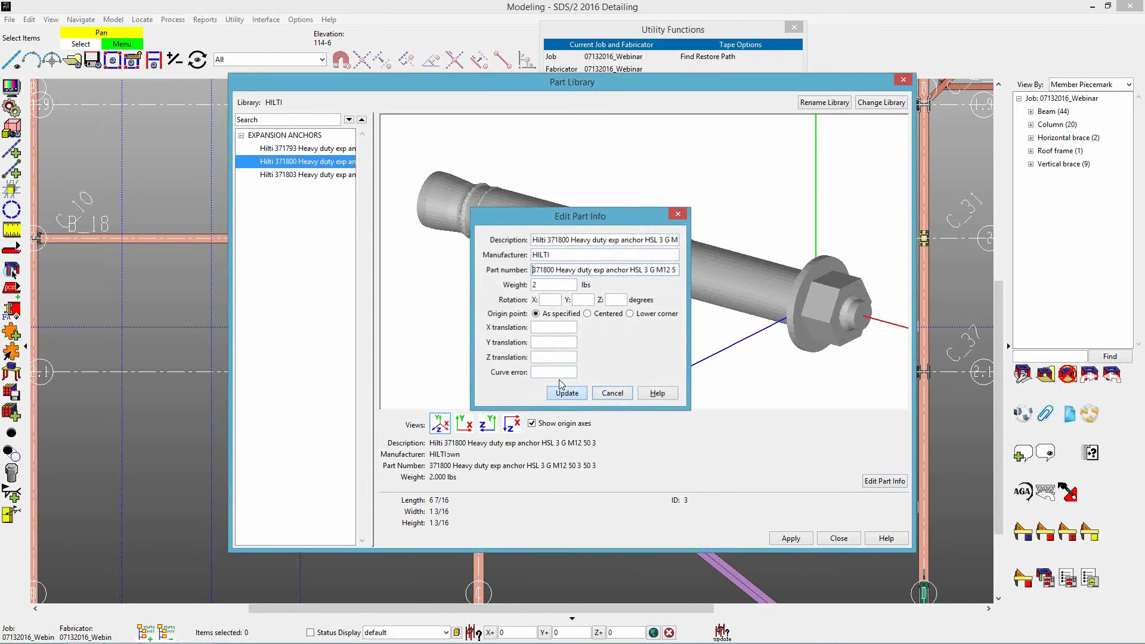
Edit the Hilti 371803 anchor's part info, setting the manufacturer to HILTI and removing the "Hilti" prefix from the part number.
{"action": "left_click", "coordinate": [316, 176]}
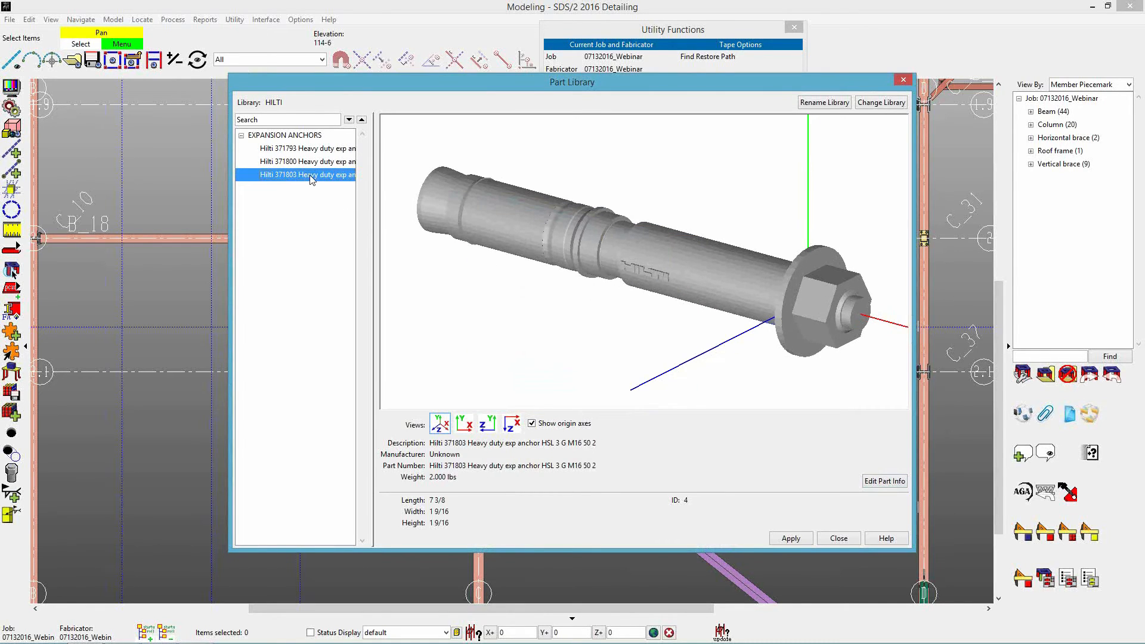
{"action": "left_click", "coordinate": [884, 481]}
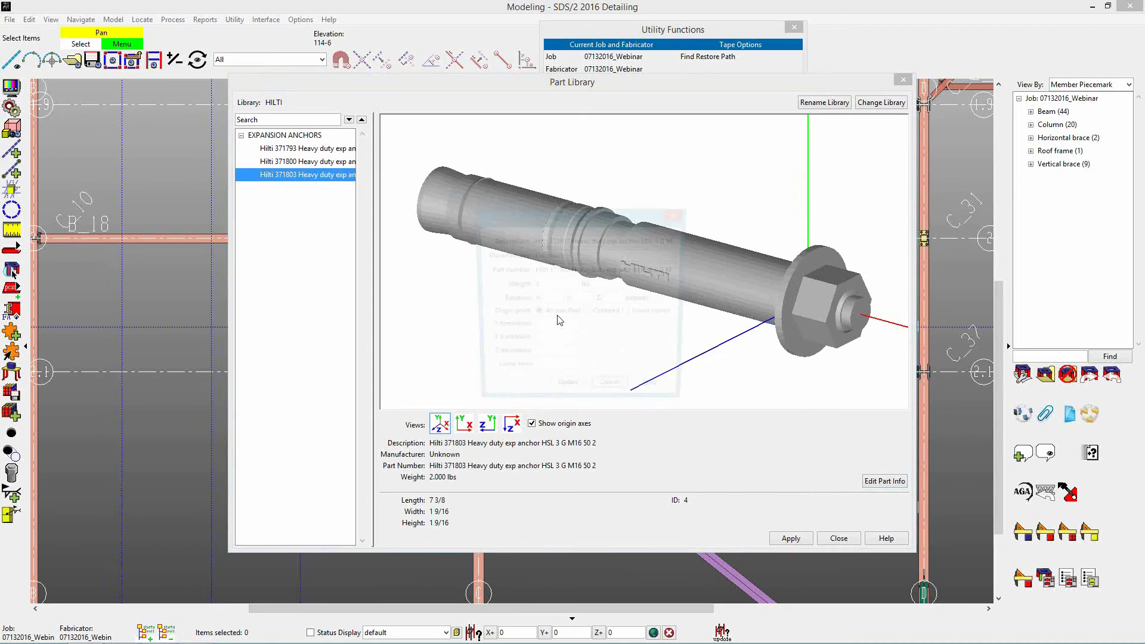
{"action": "double_click", "coordinate": [542, 258]}
{"action": "type", "text": "Hil"}
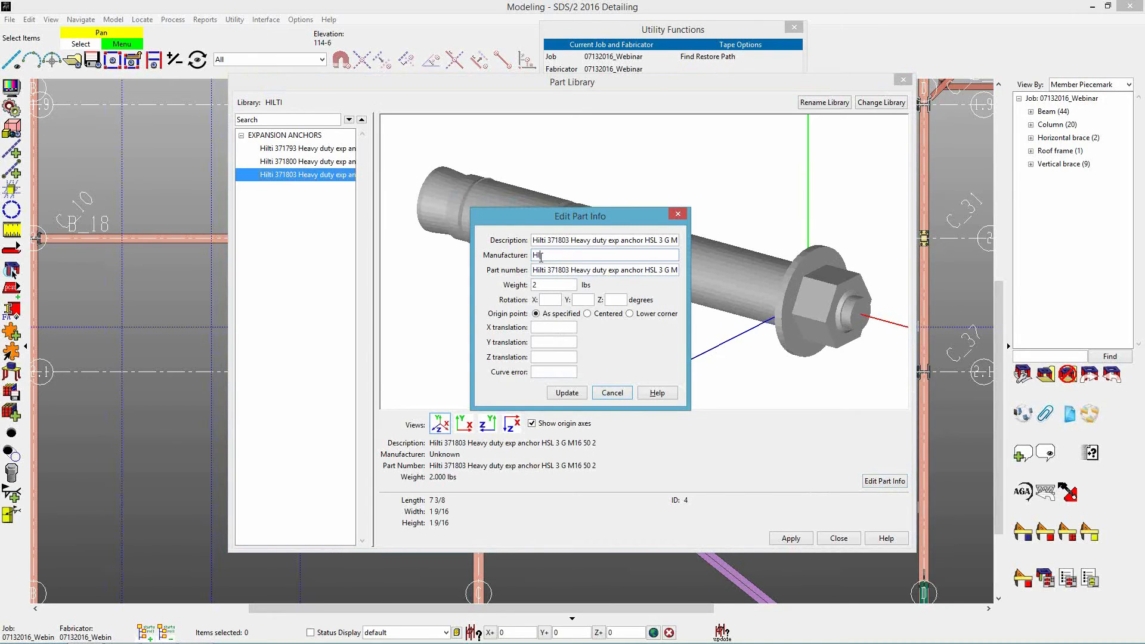
{"action": "key", "text": "Tab"}
{"action": "double_click", "coordinate": [540, 270]}
{"action": "key", "text": "BackSpace"}
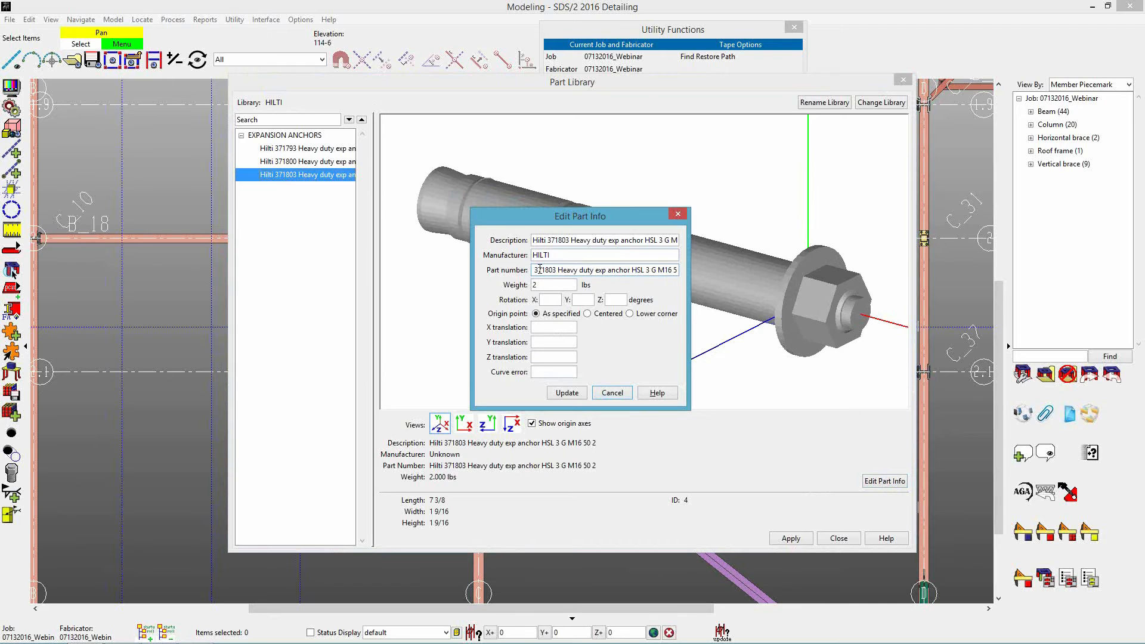
{"action": "key", "text": "Delete"}
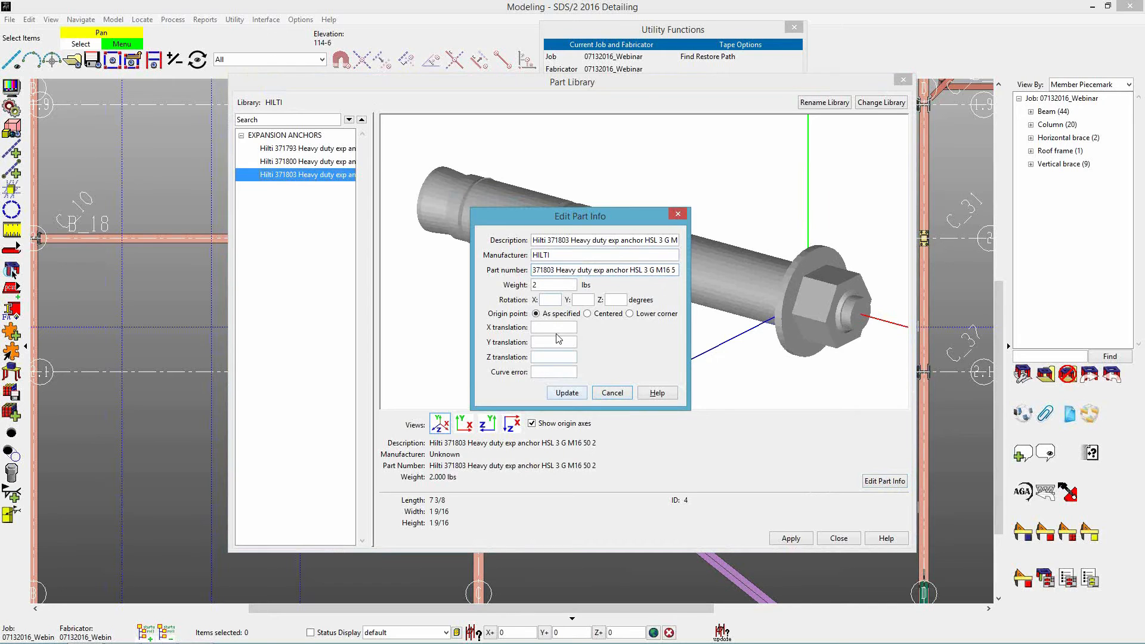
{"action": "left_click", "coordinate": [566, 394]}
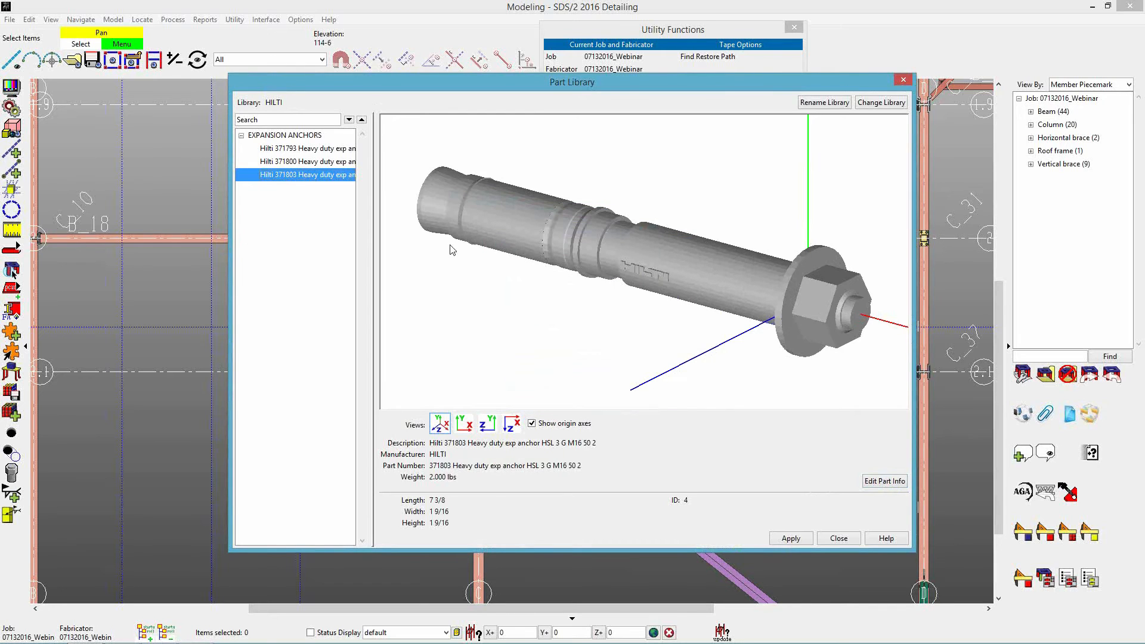
{"action": "right_click", "coordinate": [272, 209]}
{"action": "left_click", "coordinate": [301, 237]}
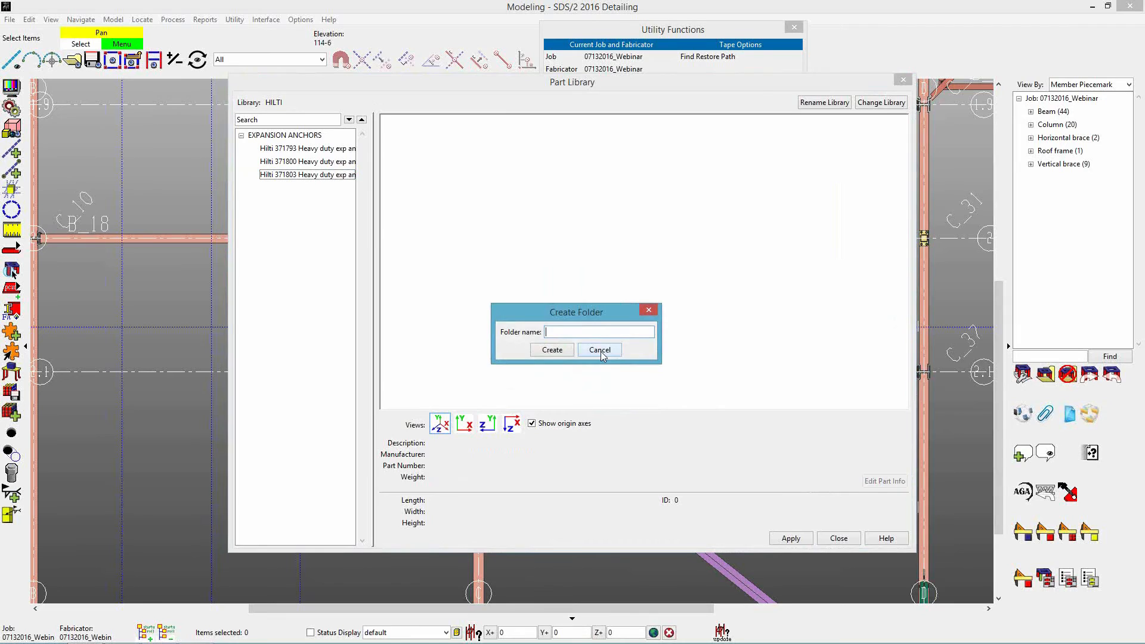
{"action": "left_click", "coordinate": [601, 350]}
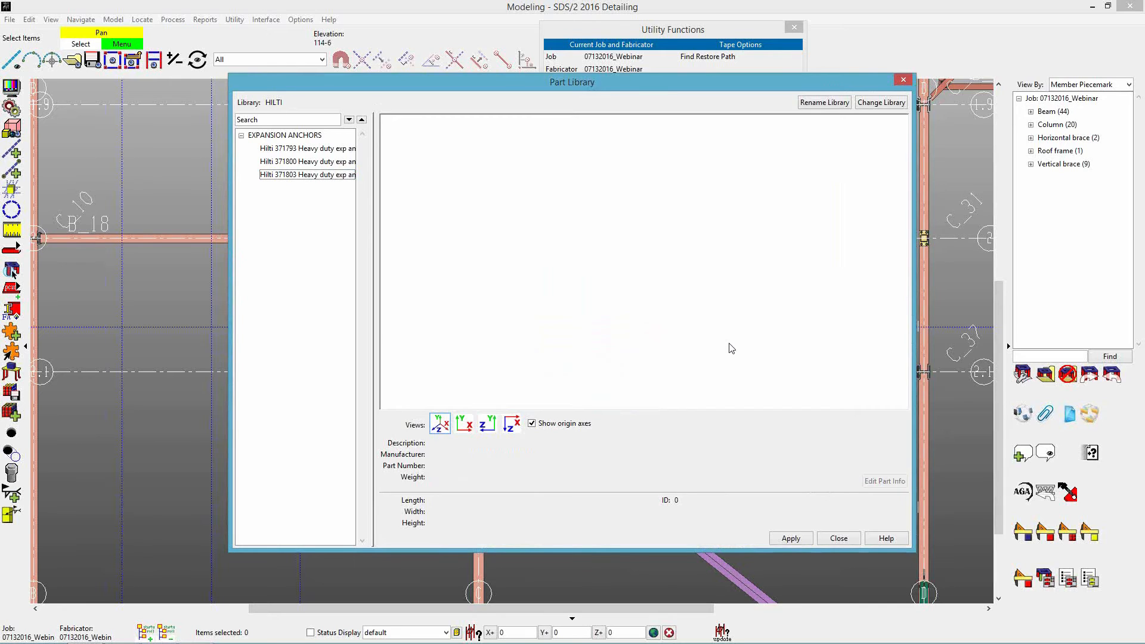
Save the modified HILTI library and create a new part library named SAFETY GATES.
{"action": "left_click", "coordinate": [879, 106]}
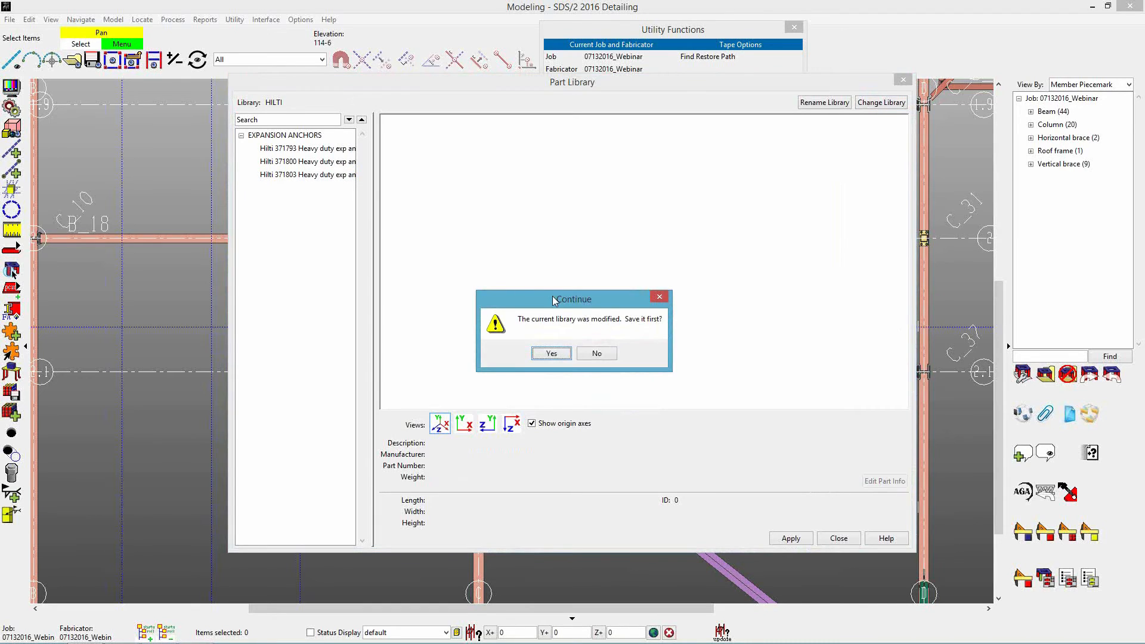
{"action": "left_click_drag", "start_coordinate": [554, 299], "coordinate": [558, 265]}
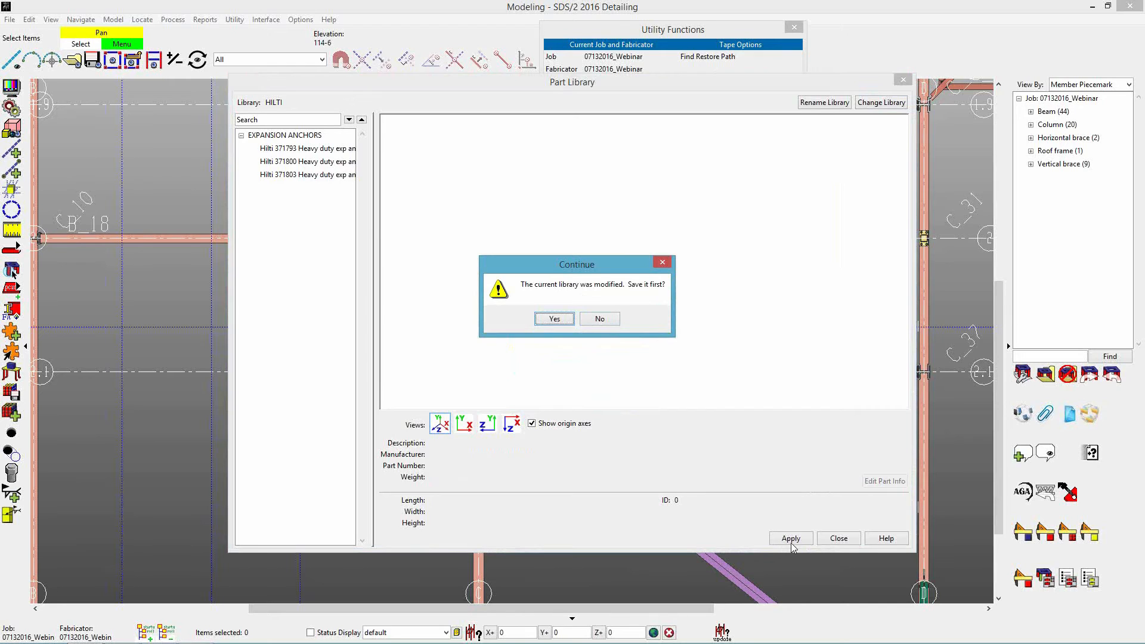
{"action": "left_click", "coordinate": [554, 320]}
{"action": "left_click_drag", "start_coordinate": [622, 186], "coordinate": [637, 157]}
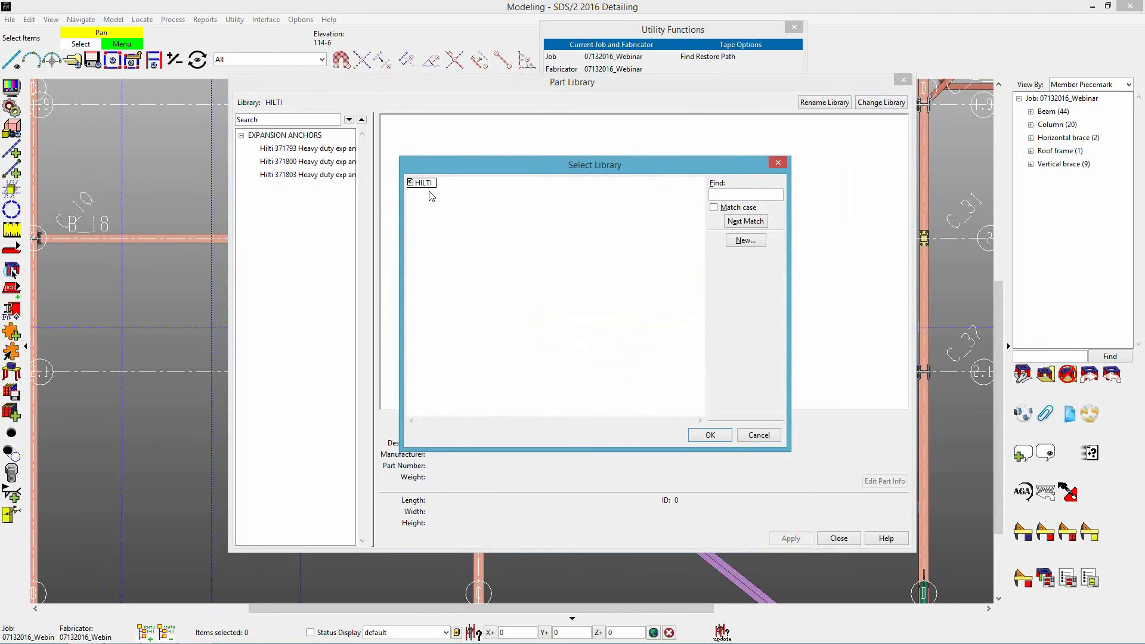
{"action": "left_click", "coordinate": [746, 240]}
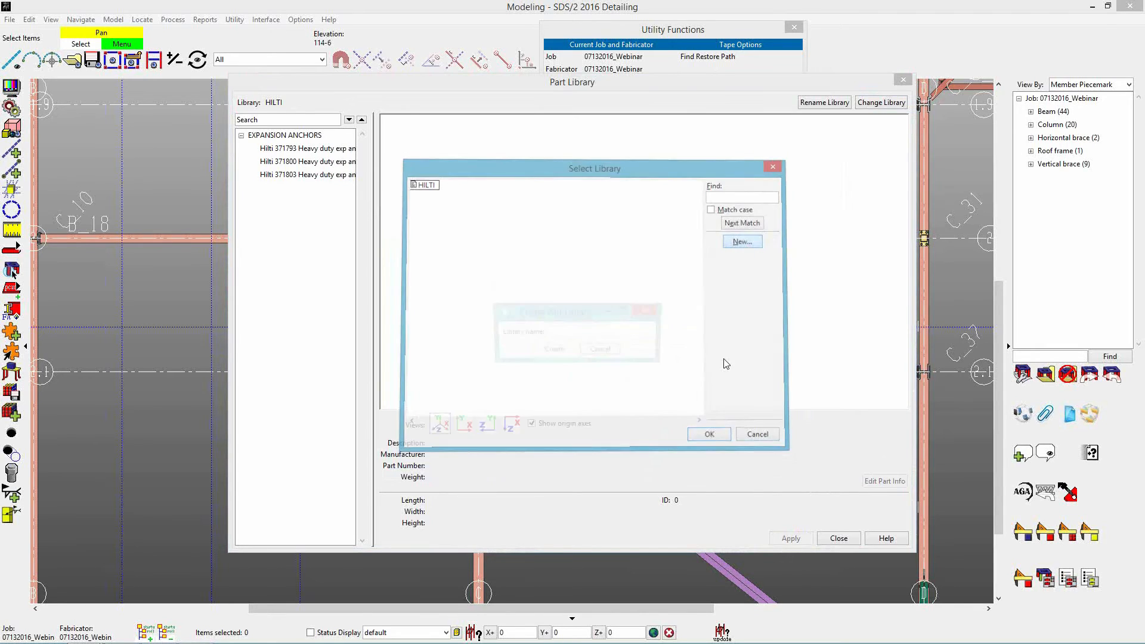
{"action": "left_click", "coordinate": [655, 336]}
{"action": "type", "text": "S"}
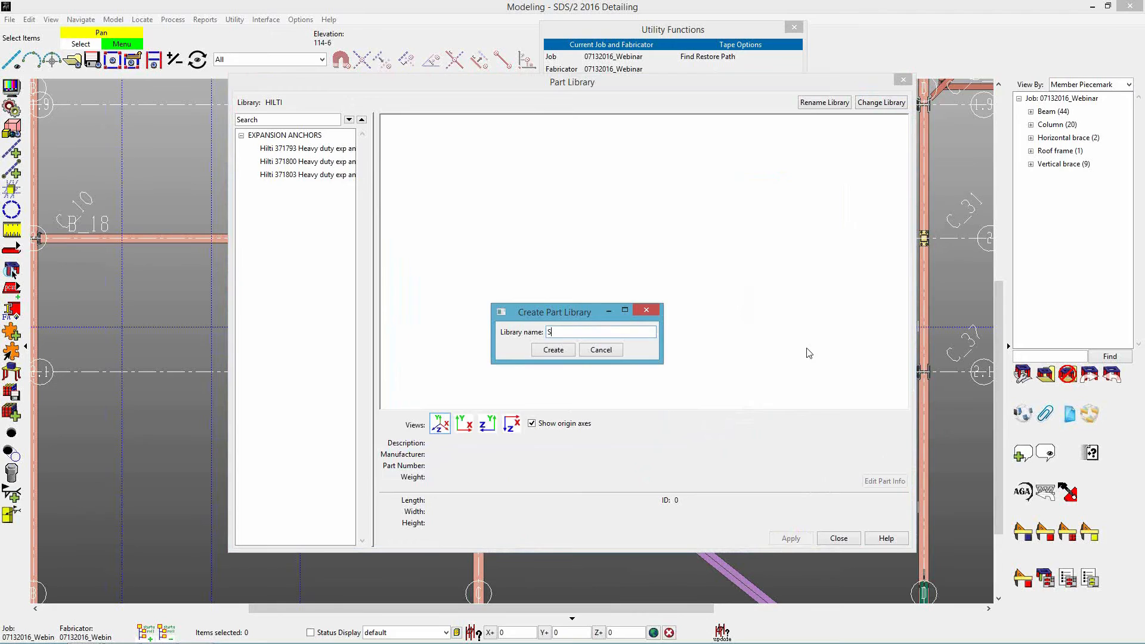
{"action": "type", "text": "AFETY GATES"}
{"action": "key", "text": "Return"}
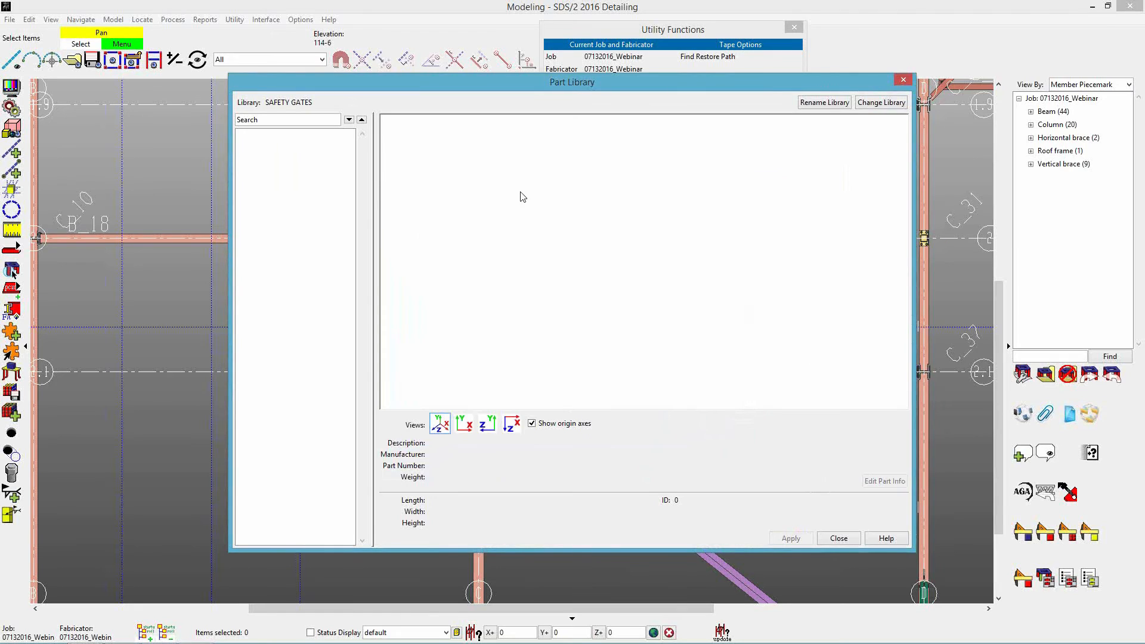
Import TreadDevice_Accessories_Lapeyre_SafetyGate.dwg into the SAFETY GATES library with a weight of 15 lbs.
{"action": "right_click", "coordinate": [273, 179]}
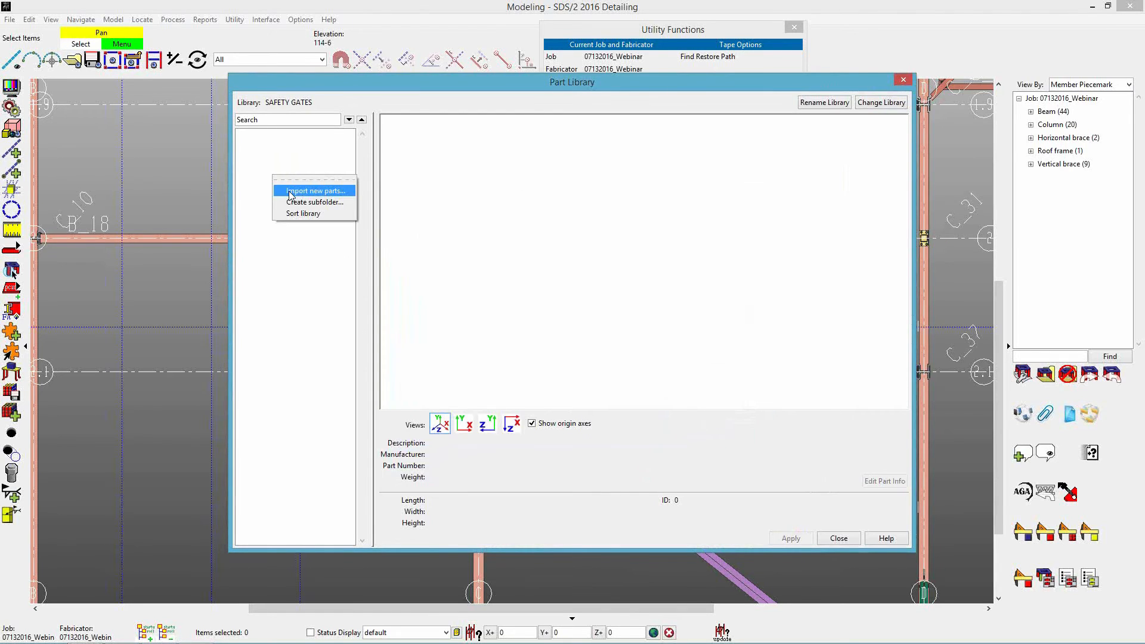
{"action": "left_click", "coordinate": [291, 192]}
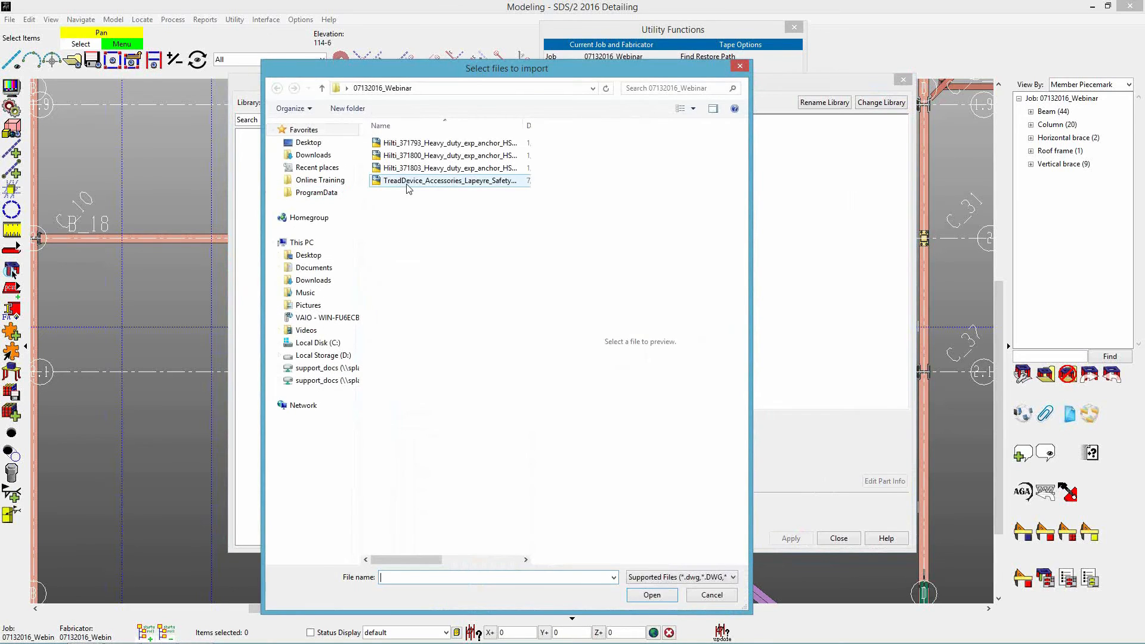
{"action": "left_click", "coordinate": [408, 181]}
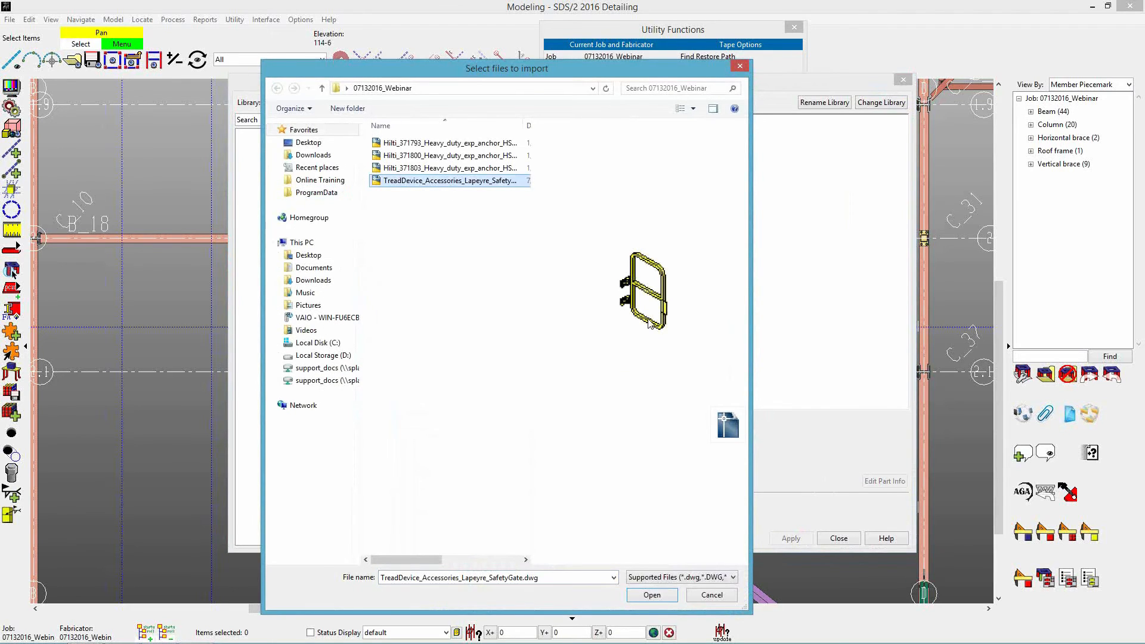
{"action": "left_click", "coordinate": [649, 596]}
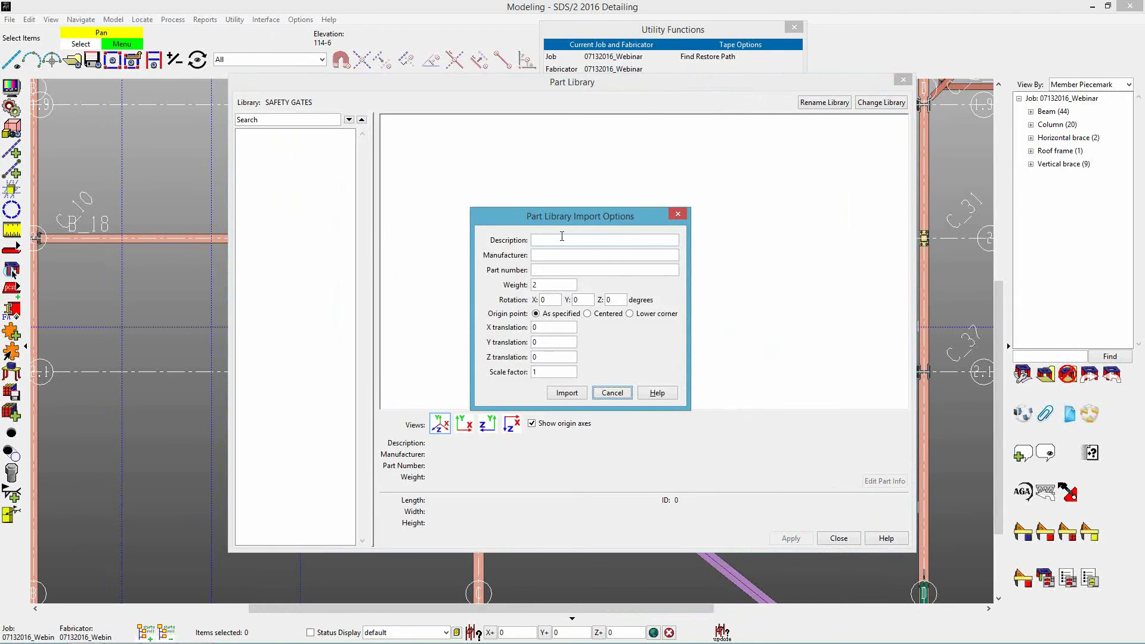
{"action": "double_click", "coordinate": [553, 286]}
{"action": "type", "text": "15"}
{"action": "left_click", "coordinate": [570, 392]}
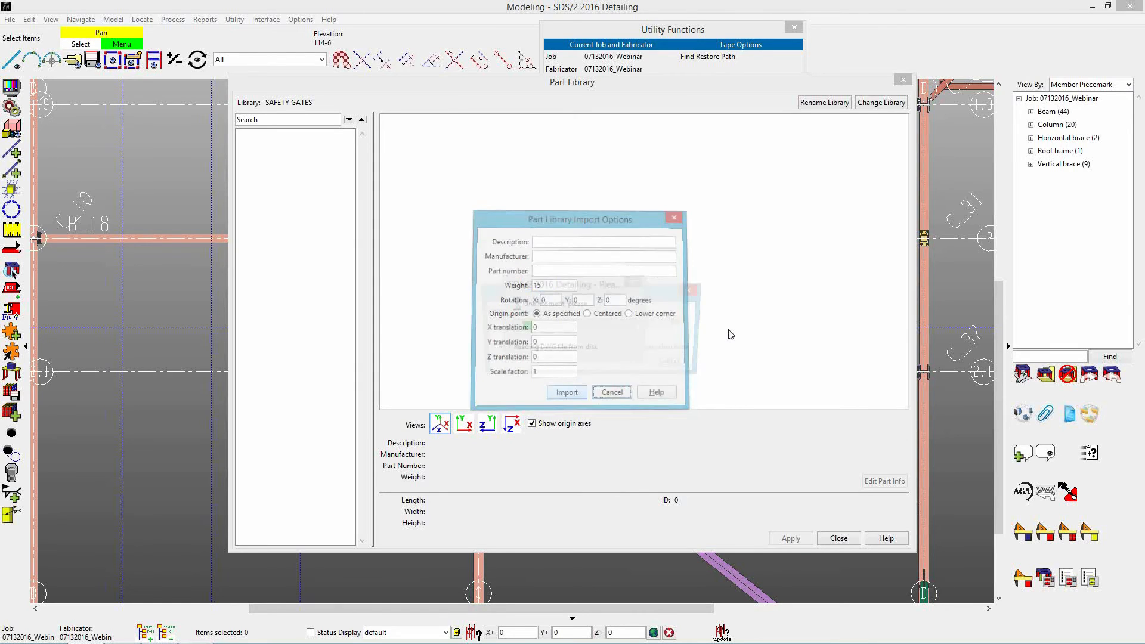
{"action": "left_click_drag", "start_coordinate": [660, 281], "coordinate": [560, 381]}
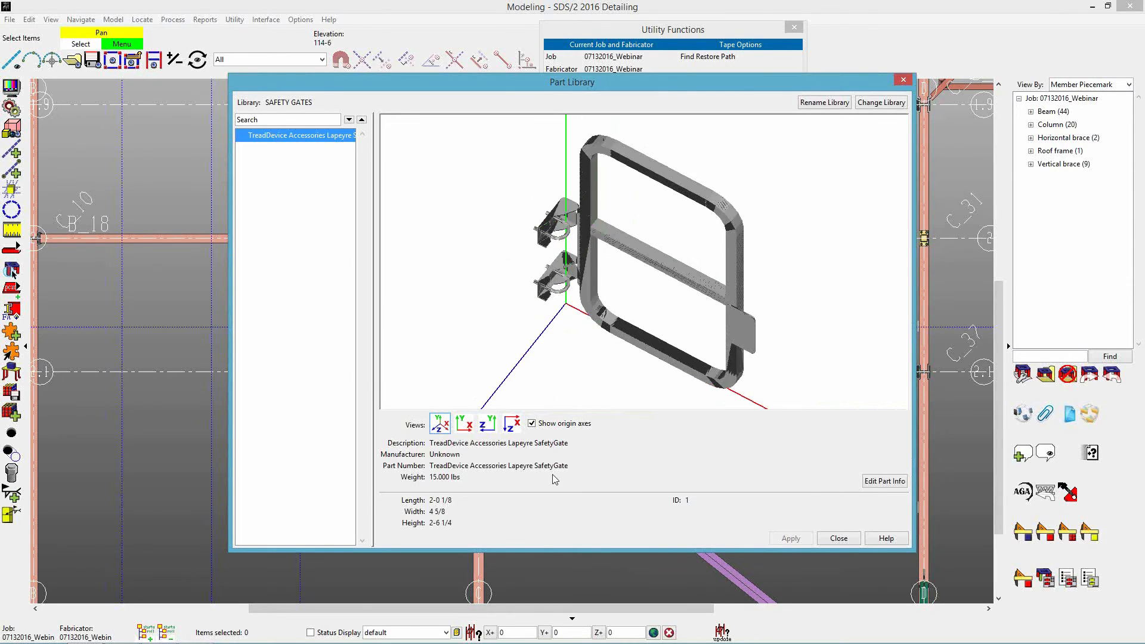
{"action": "left_click", "coordinate": [885, 481]}
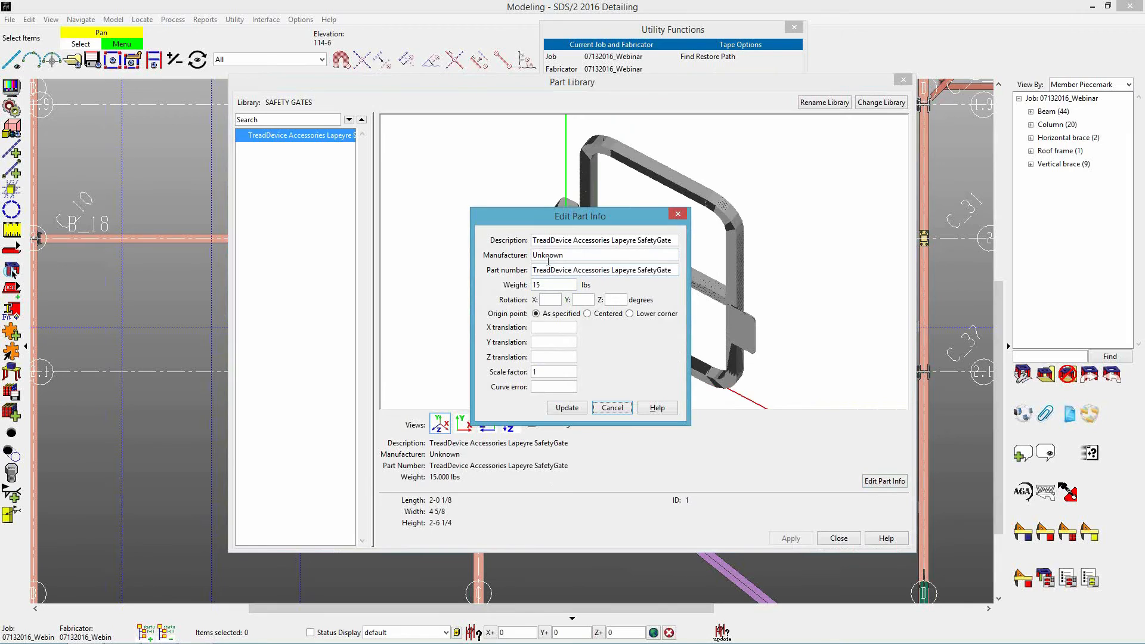
{"action": "double_click", "coordinate": [549, 256]}
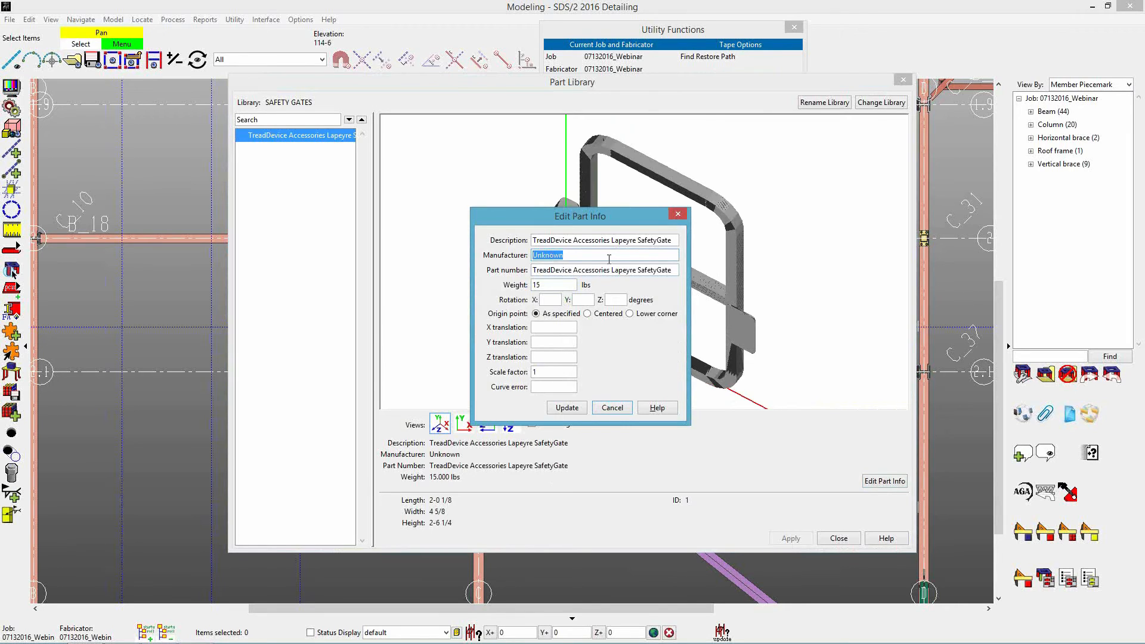
{"action": "key", "text": "Delete"}
{"action": "left_click", "coordinate": [615, 407]}
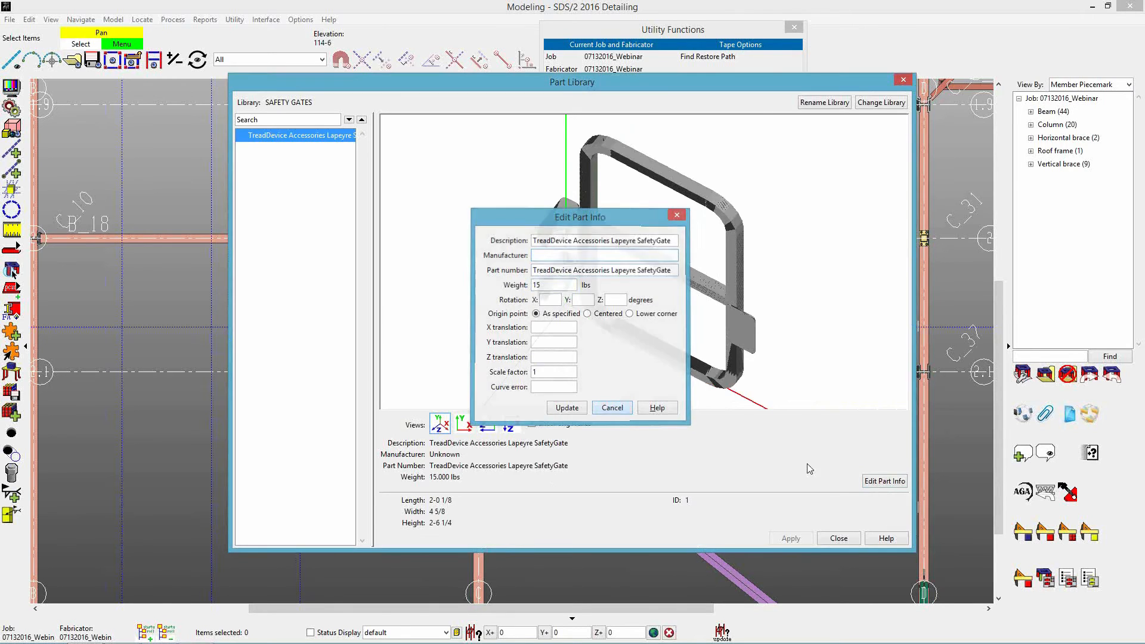
{"action": "left_click", "coordinate": [889, 482]}
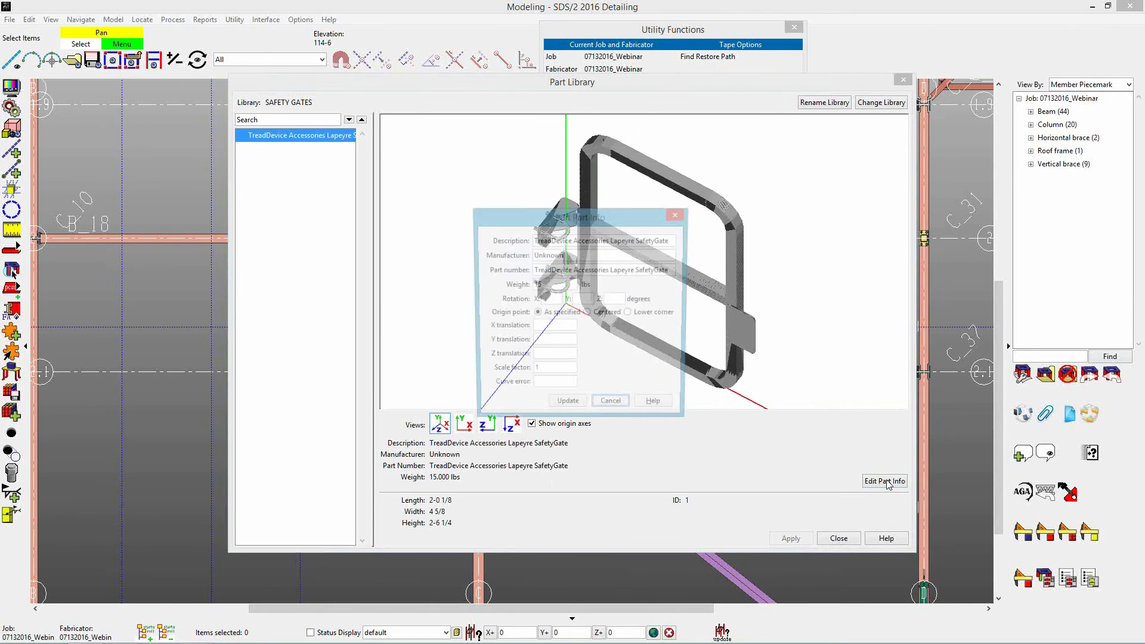
{"action": "left_click", "coordinate": [614, 401]}
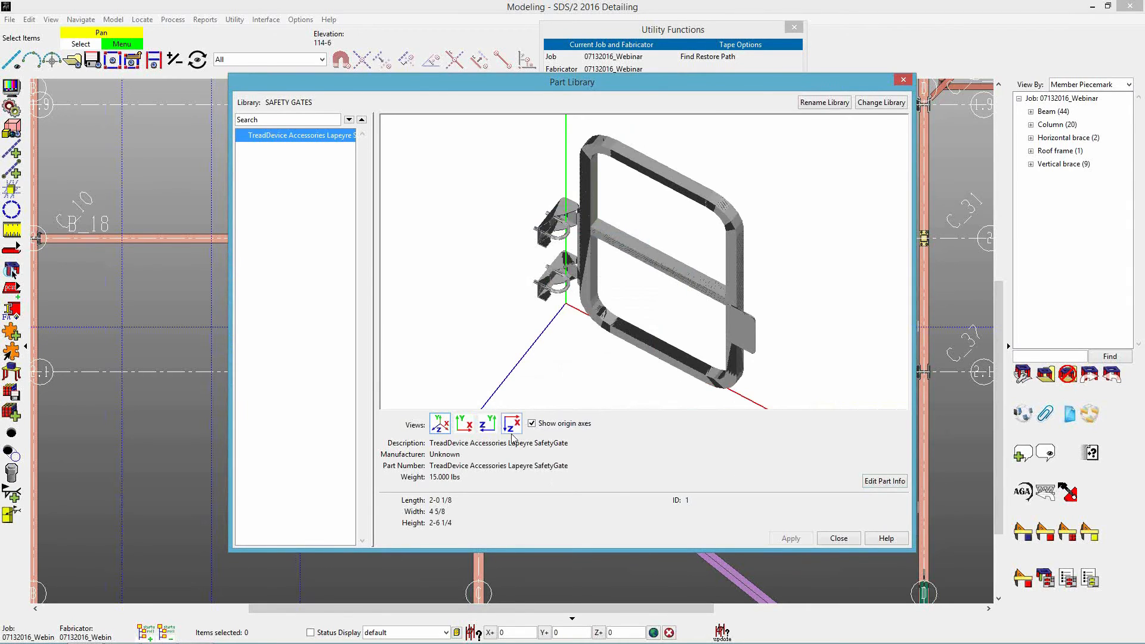
Examine the imported safety gate and its origin axes in the standard views and from a rotated angle.
{"action": "left_click", "coordinate": [464, 424]}
{"action": "left_click", "coordinate": [487, 424]}
{"action": "left_click", "coordinate": [511, 425]}
{"action": "left_click", "coordinate": [440, 424]}
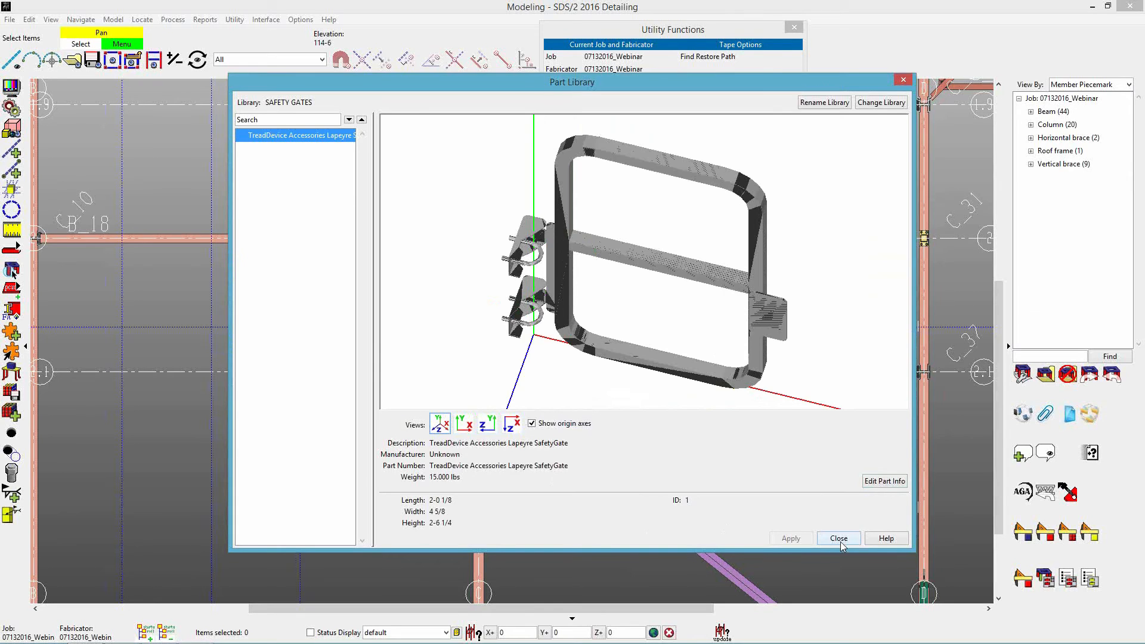
{"action": "left_click_drag", "start_coordinate": [727, 373], "coordinate": [802, 328]}
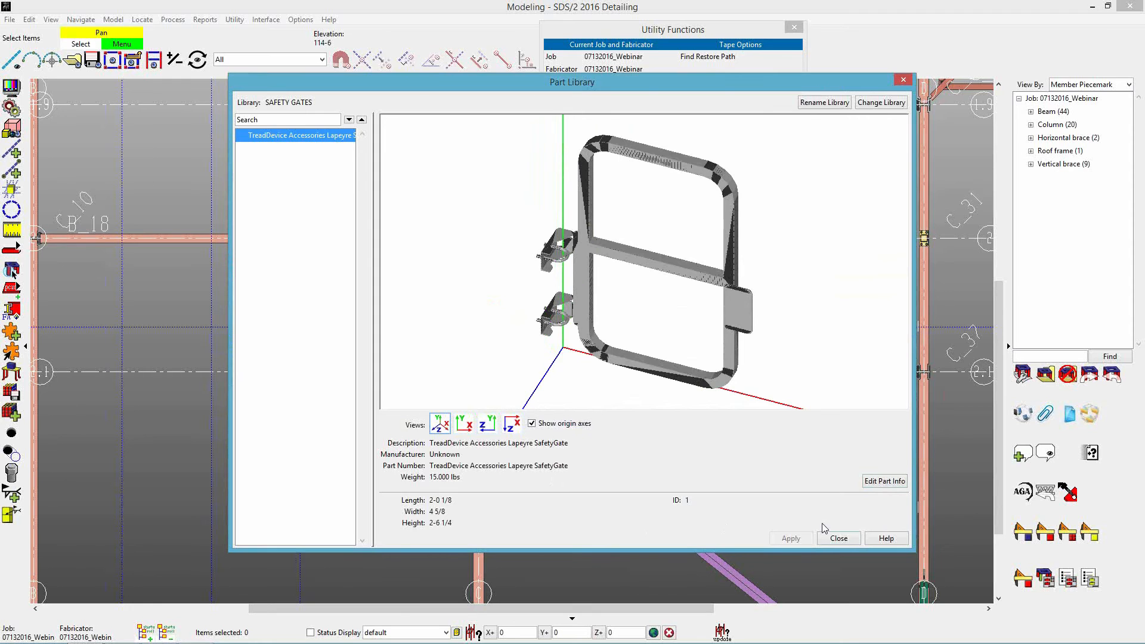
Close the part library and utility functions, and open the MEZZANINE erection view in Modeling.
{"action": "left_click", "coordinate": [839, 538]}
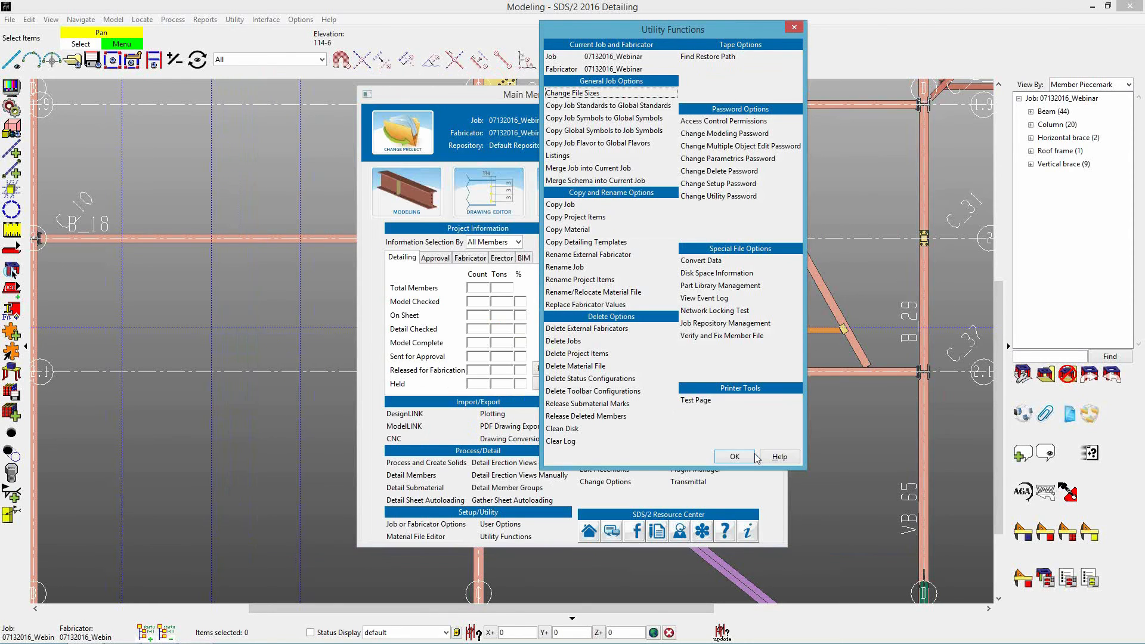
{"action": "left_click", "coordinate": [727, 457]}
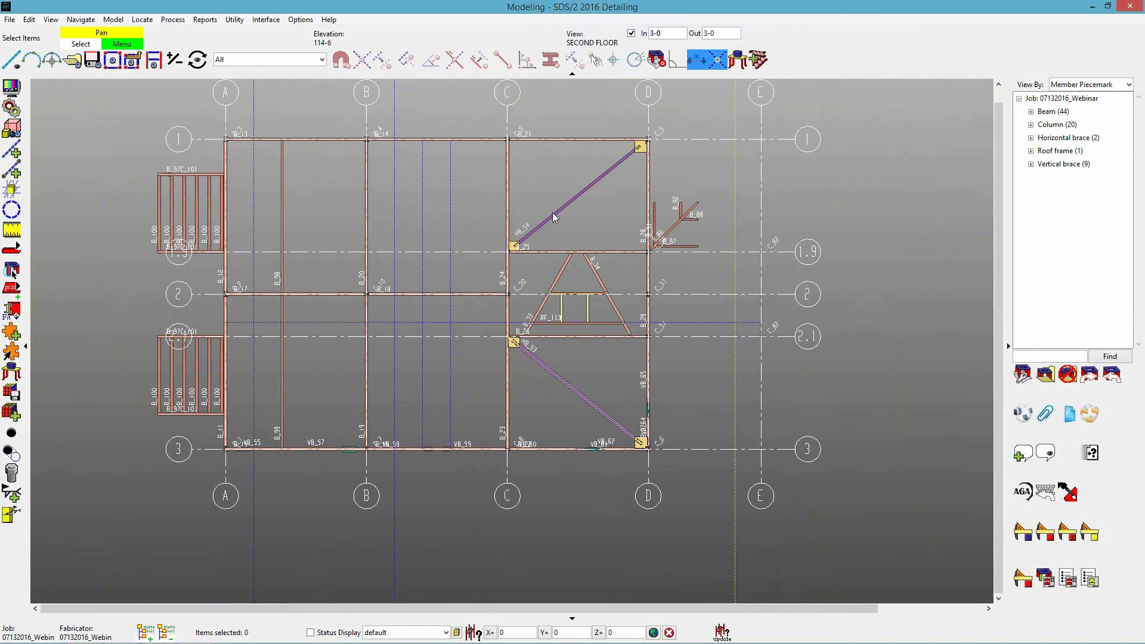
{"action": "left_click", "coordinate": [72, 60]}
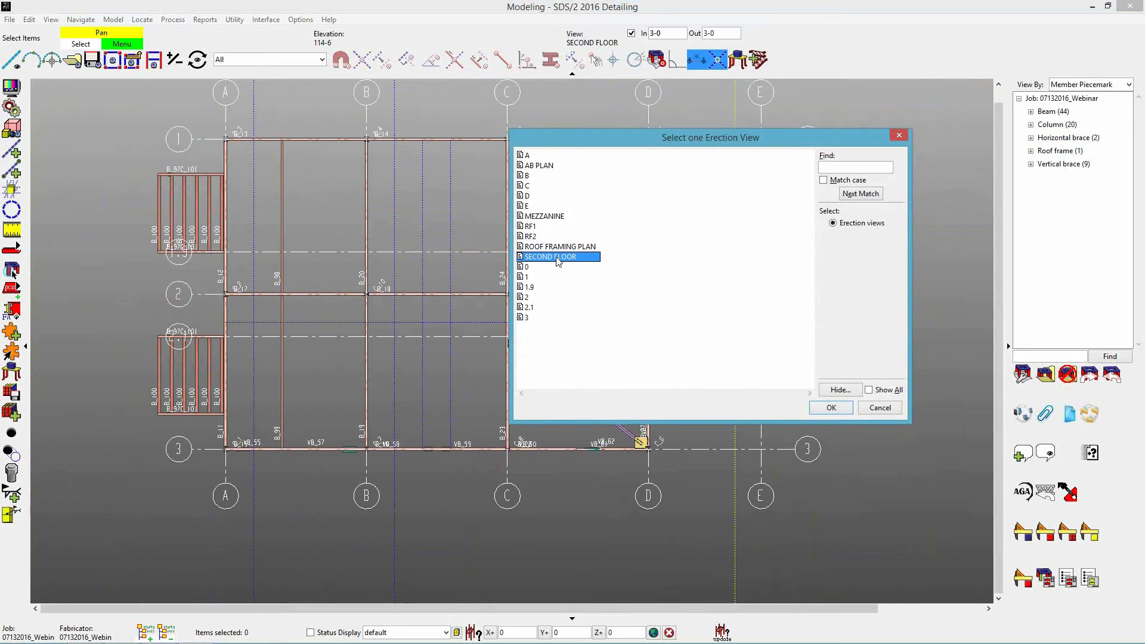
{"action": "double_click", "coordinate": [559, 221]}
Cut a section view through a mezzanine beam that shows its double-angle end connection.
{"action": "middle_click_drag", "start_coordinate": [894, 375], "coordinate": [562, 382]}
{"action": "scroll", "coordinate": [652, 289], "scroll_direction": "up", "scroll_amount": 8}
{"action": "middle_click_drag", "start_coordinate": [640, 303], "coordinate": [775, 146], "text": "shift"}
{"action": "scroll", "coordinate": [642, 323], "scroll_direction": "up", "scroll_amount": 4}
{"action": "key", "text": "s"}
{"action": "left_click", "coordinate": [640, 324]}
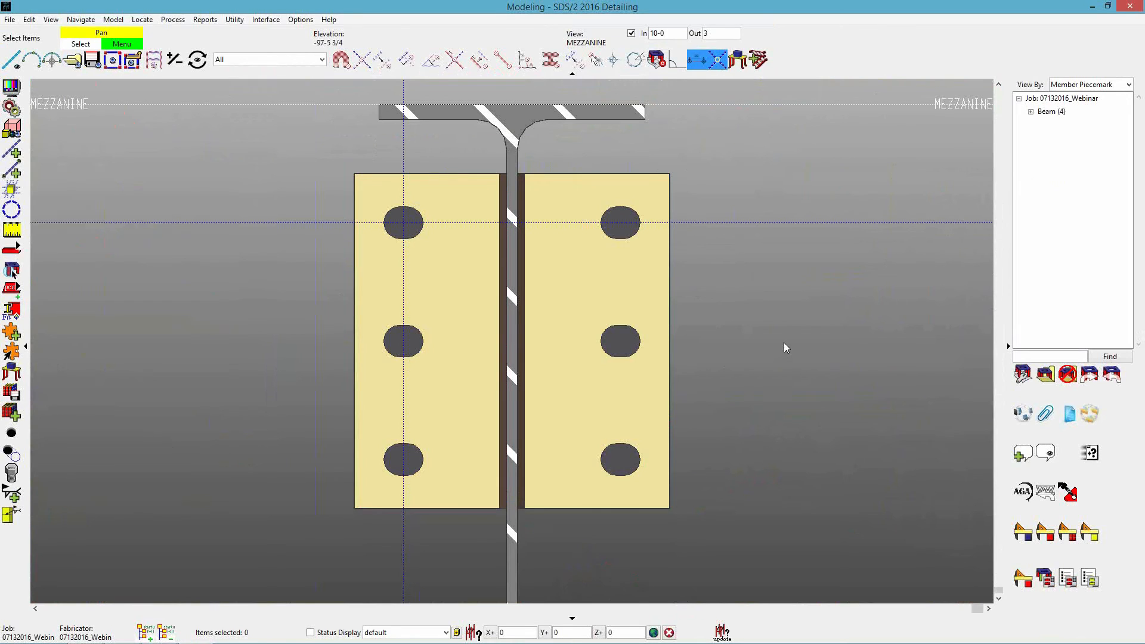
Start adding Library Part material to the sectioned mezzanine beam and open the HILTI library as the part source.
{"action": "scroll", "coordinate": [781, 339], "scroll_direction": "down", "scroll_amount": 2}
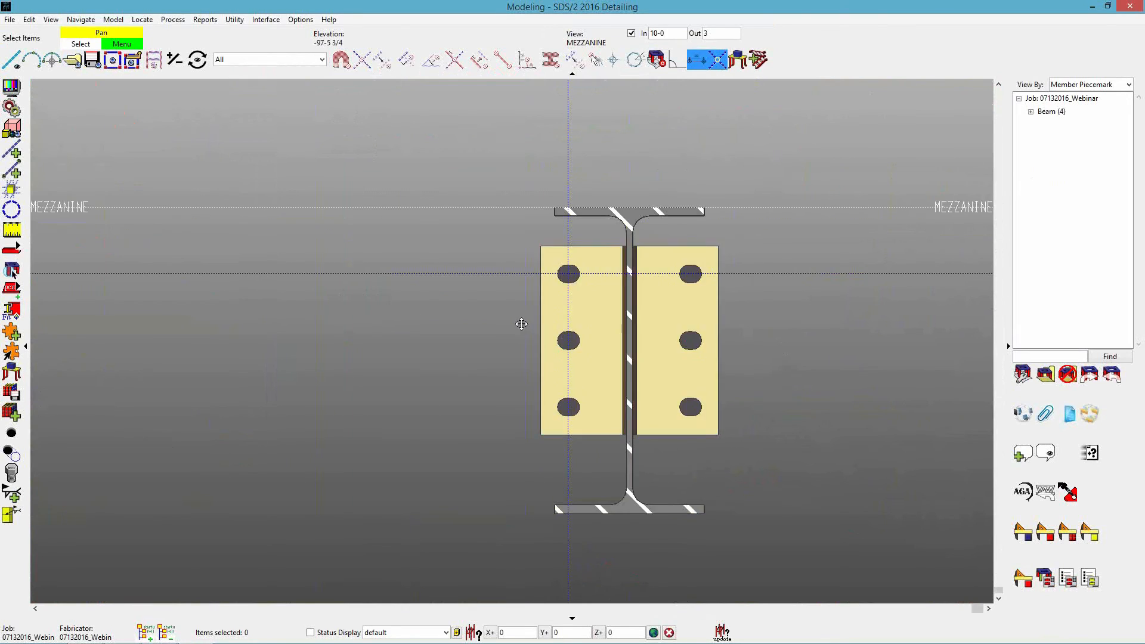
{"action": "middle_click_drag", "start_coordinate": [528, 322], "coordinate": [449, 305]}
{"action": "scroll", "coordinate": [448, 309], "scroll_direction": "up", "scroll_amount": 3}
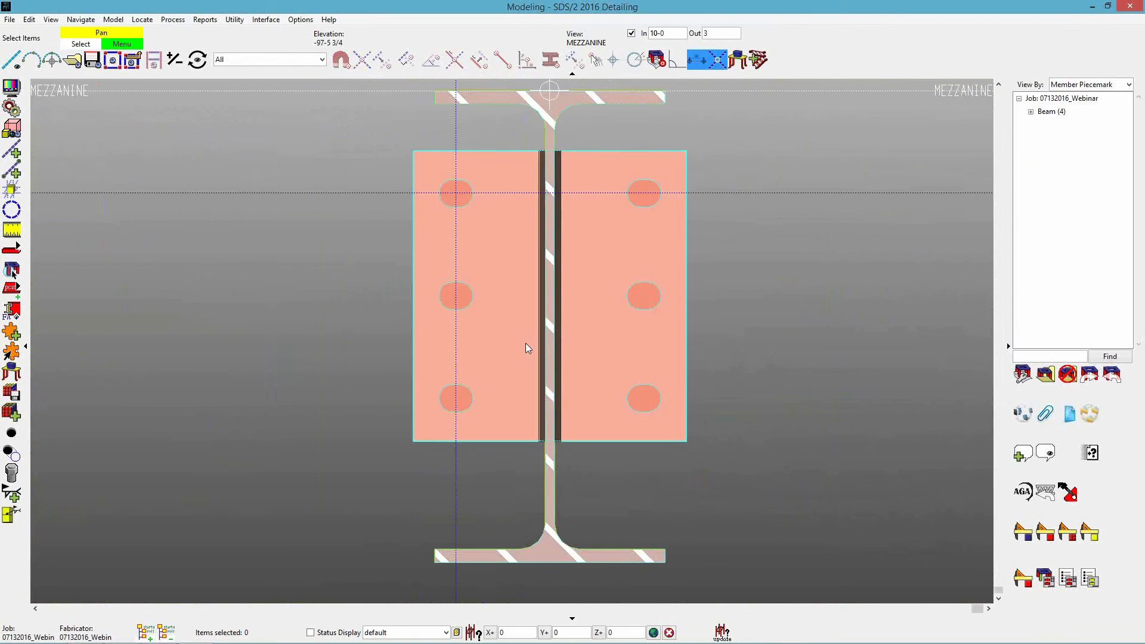
{"action": "key", "text": "m"}
{"action": "left_click", "coordinate": [506, 287]}
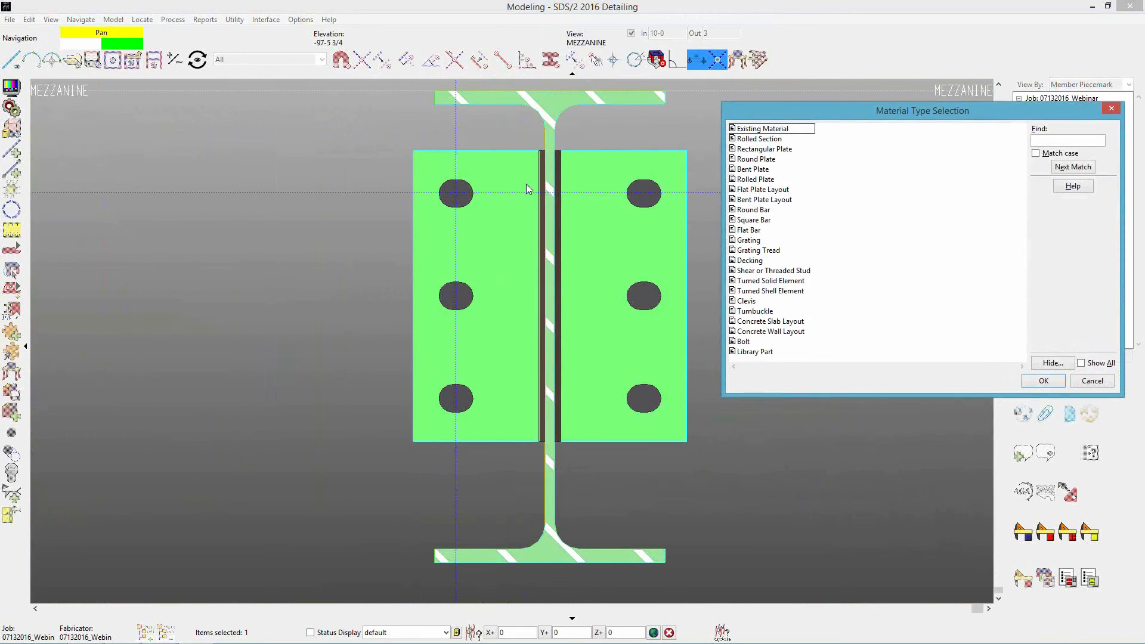
{"action": "left_click", "coordinate": [763, 353]}
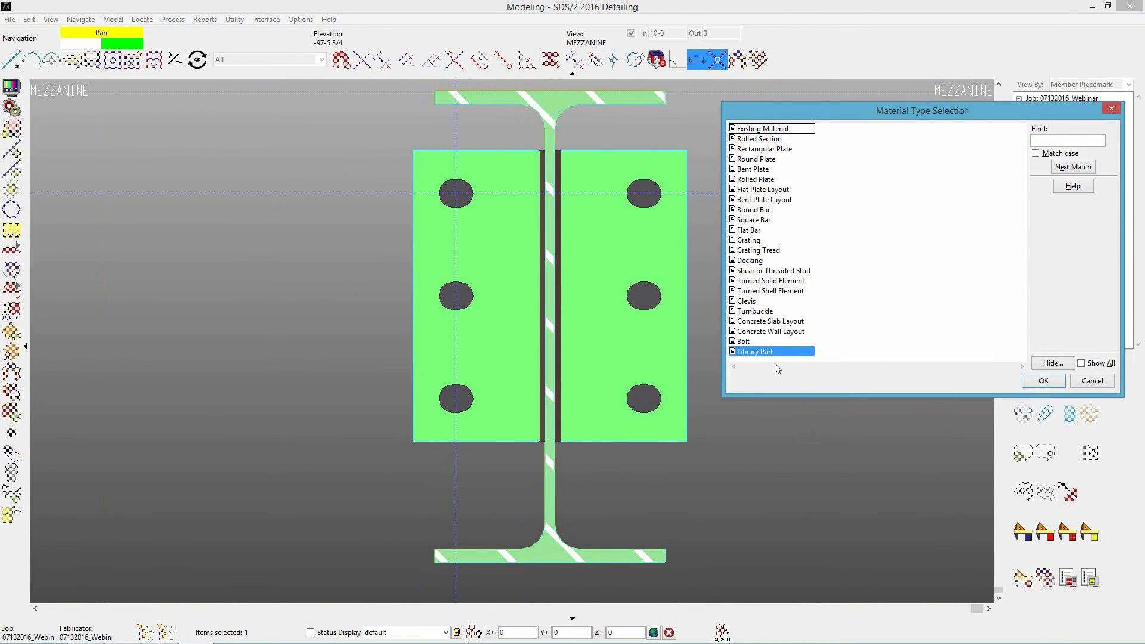
{"action": "left_click", "coordinate": [1043, 382]}
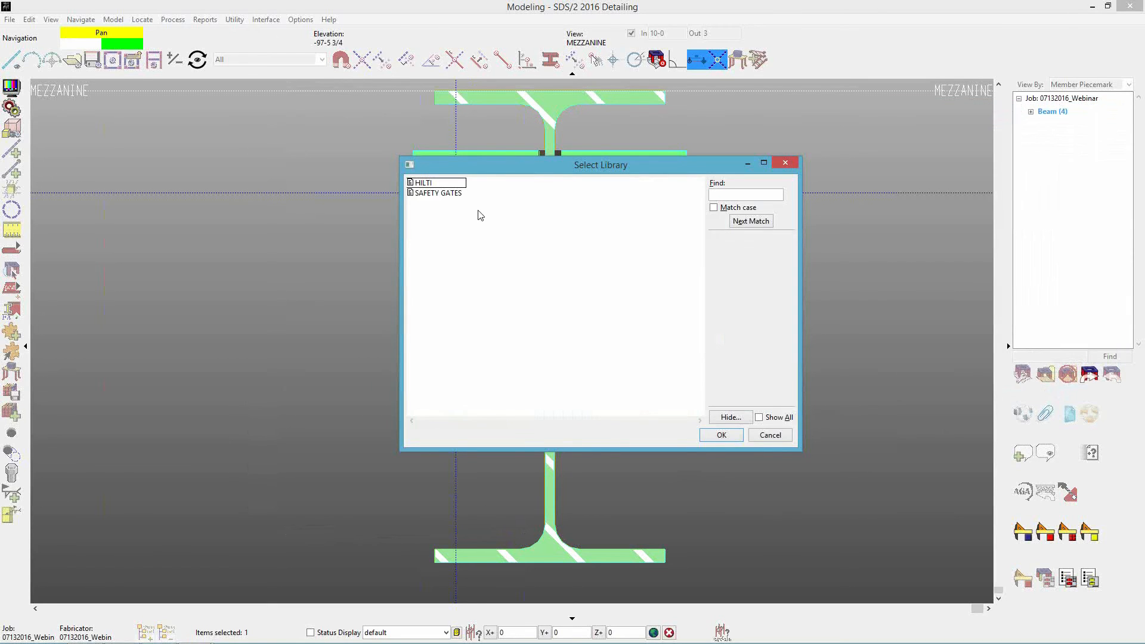
{"action": "double_click", "coordinate": [432, 185]}
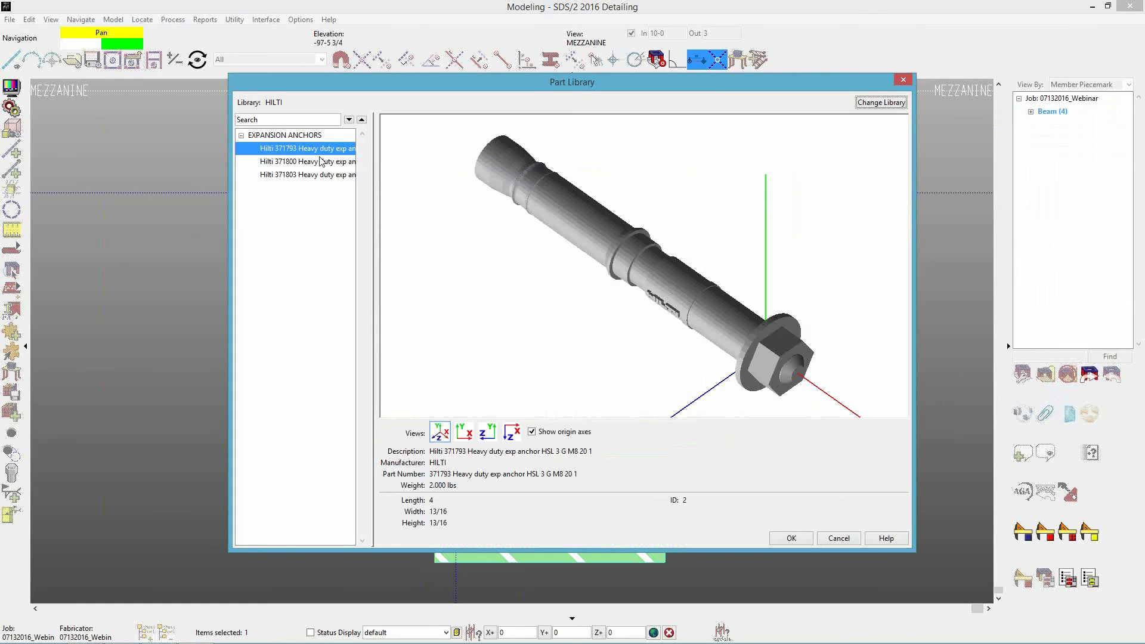
Compare the HILTI expansion anchors and choose Hilti 371800 Heavy duty exp anchor HSL 3 G M12 50 3.
{"action": "left_click", "coordinate": [317, 175]}
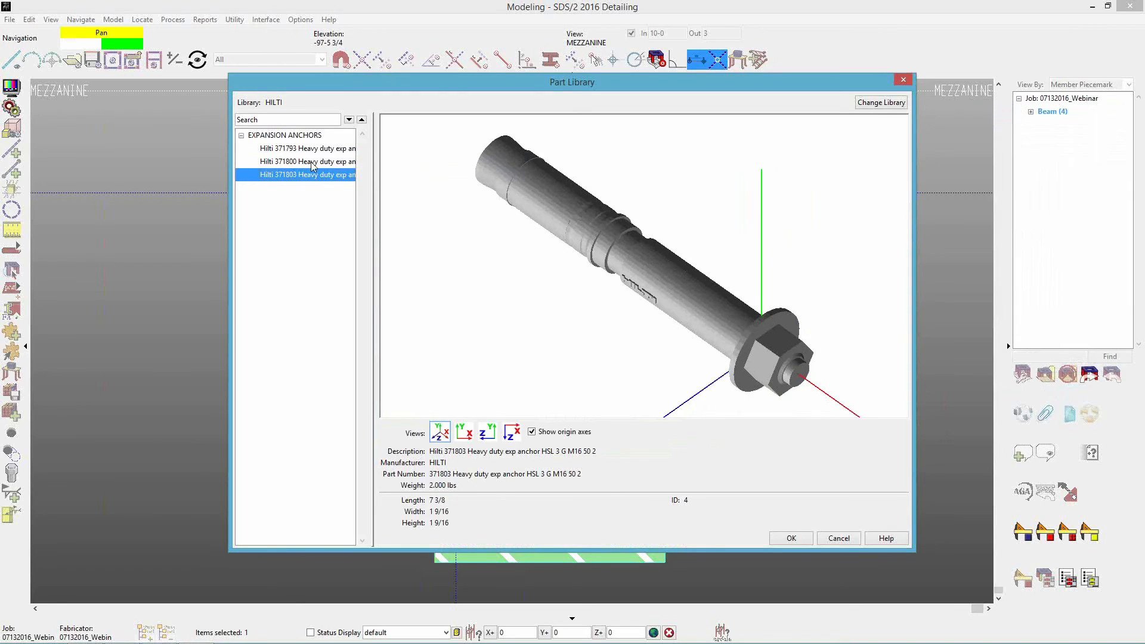
{"action": "left_click", "coordinate": [316, 162]}
{"action": "left_click", "coordinate": [306, 174]}
{"action": "left_click", "coordinate": [303, 165]}
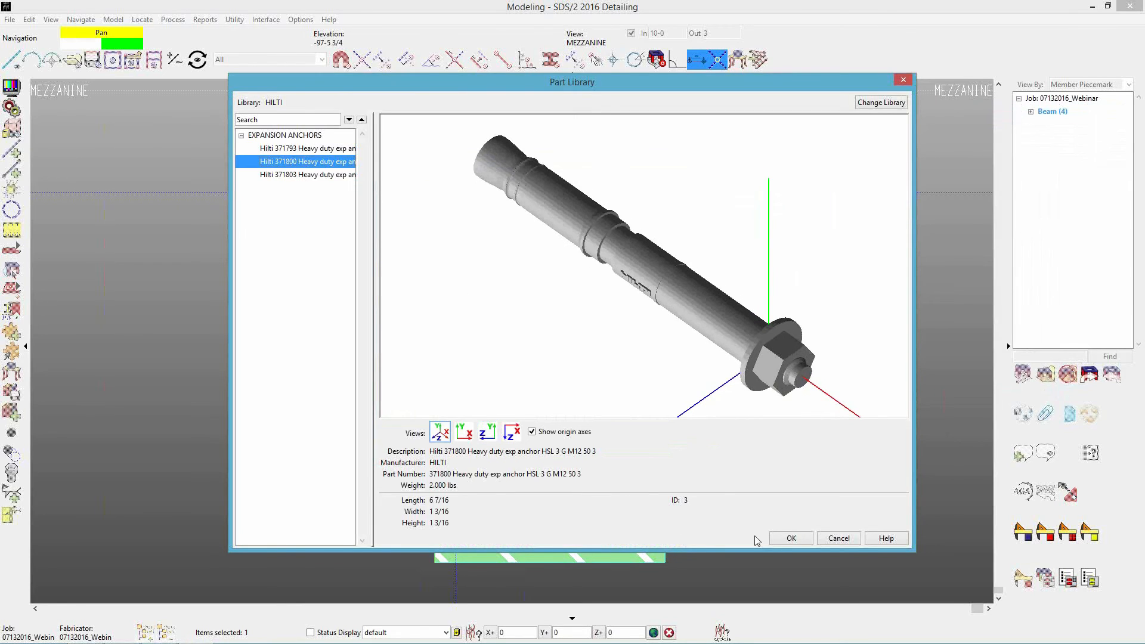
{"action": "left_click", "coordinate": [787, 540]}
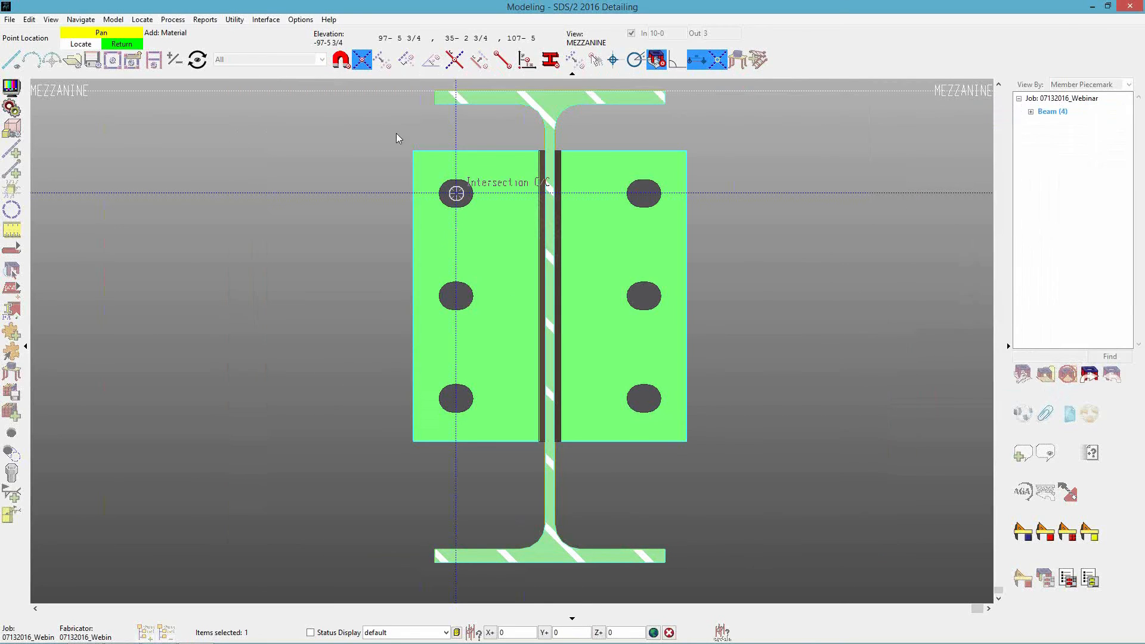
Place the anchor at the upper-left connection hole with X and Z rotations of 180, set its dimension reference point there, and finish adding parts.
{"action": "left_click", "coordinate": [456, 194]}
{"action": "left_click", "coordinate": [456, 194]}
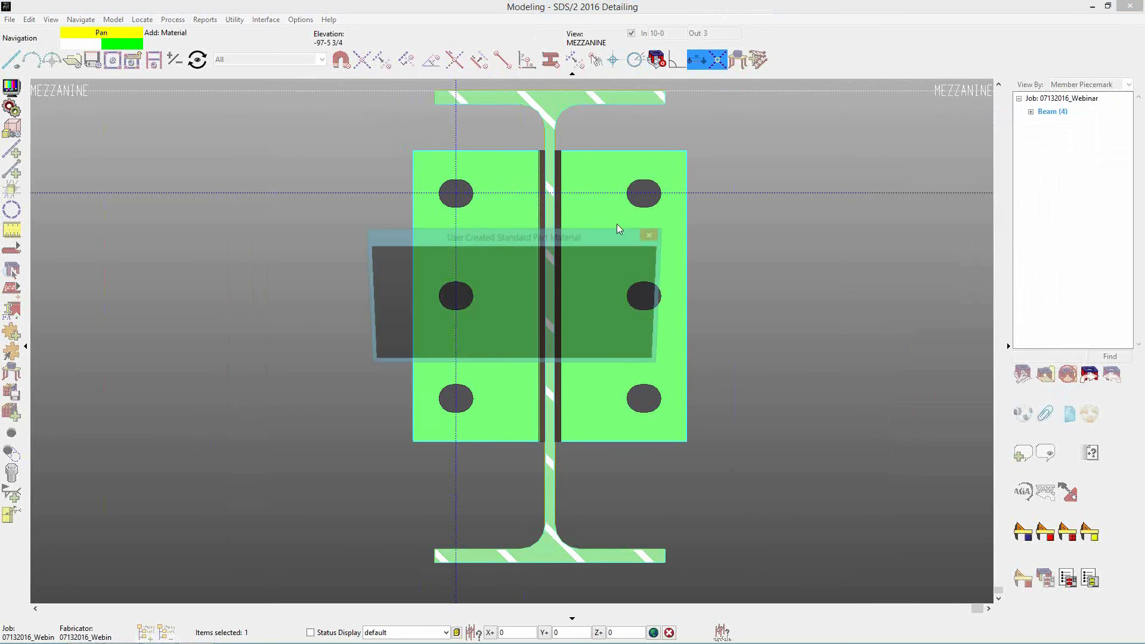
{"action": "left_click", "coordinate": [508, 352]}
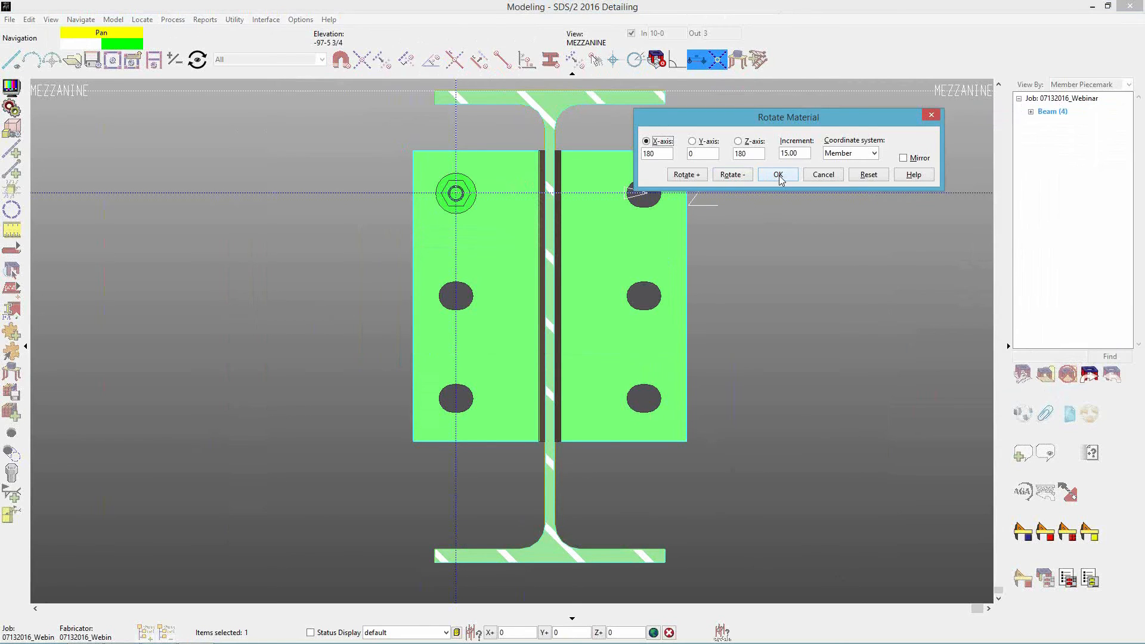
{"action": "left_click", "coordinate": [779, 175]}
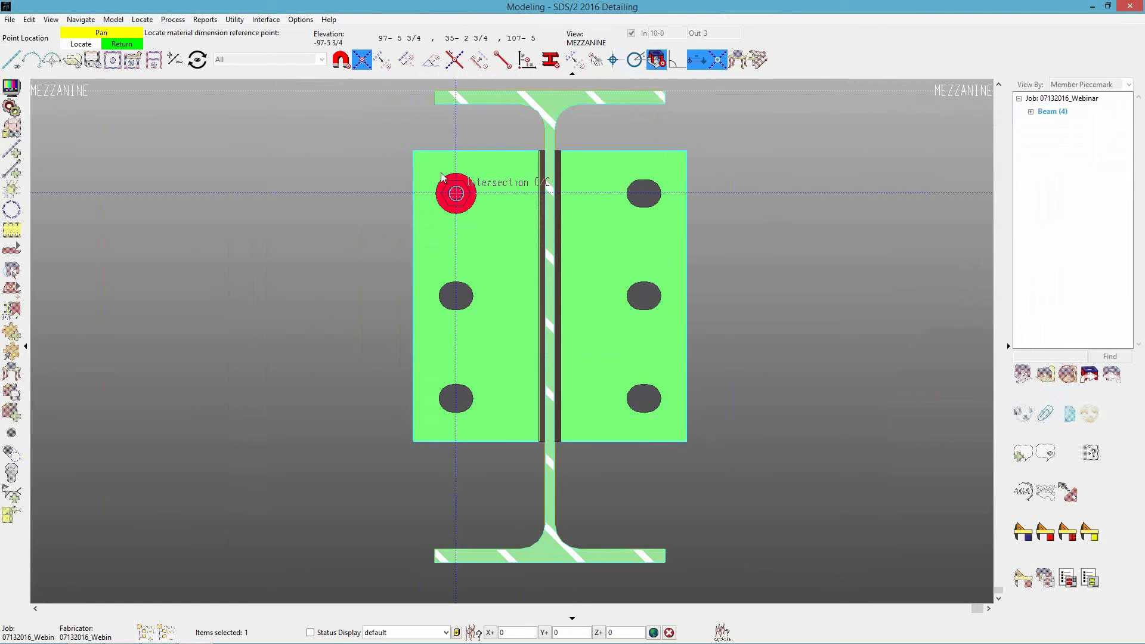
{"action": "left_click", "coordinate": [449, 216]}
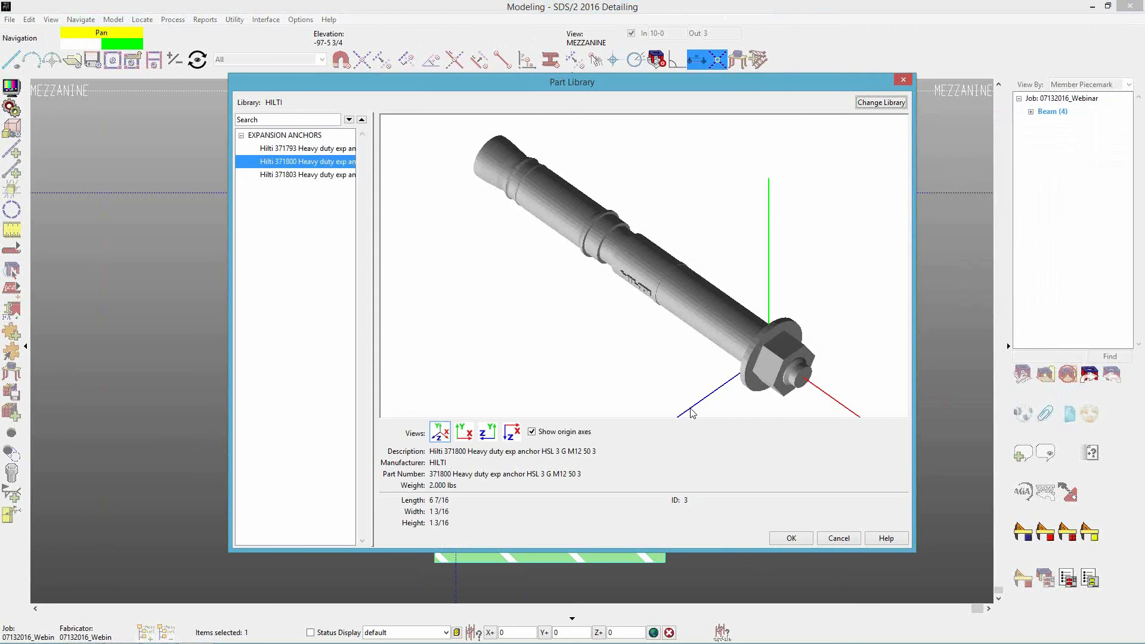
{"action": "left_click", "coordinate": [838, 539]}
Open the placed anchor's material settings and general information, and examine its full description text.
{"action": "scroll", "coordinate": [459, 199], "scroll_direction": "up", "scroll_amount": 2}
{"action": "mouse_move", "coordinate": [460, 199]}
{"action": "middle_mouse_down"}
{"action": "mouse_move", "coordinate": [644, 249]}
{"action": "mouse_move", "coordinate": [664, 243]}
{"action": "mouse_move", "coordinate": [467, 201]}
{"action": "middle_mouse_up"}
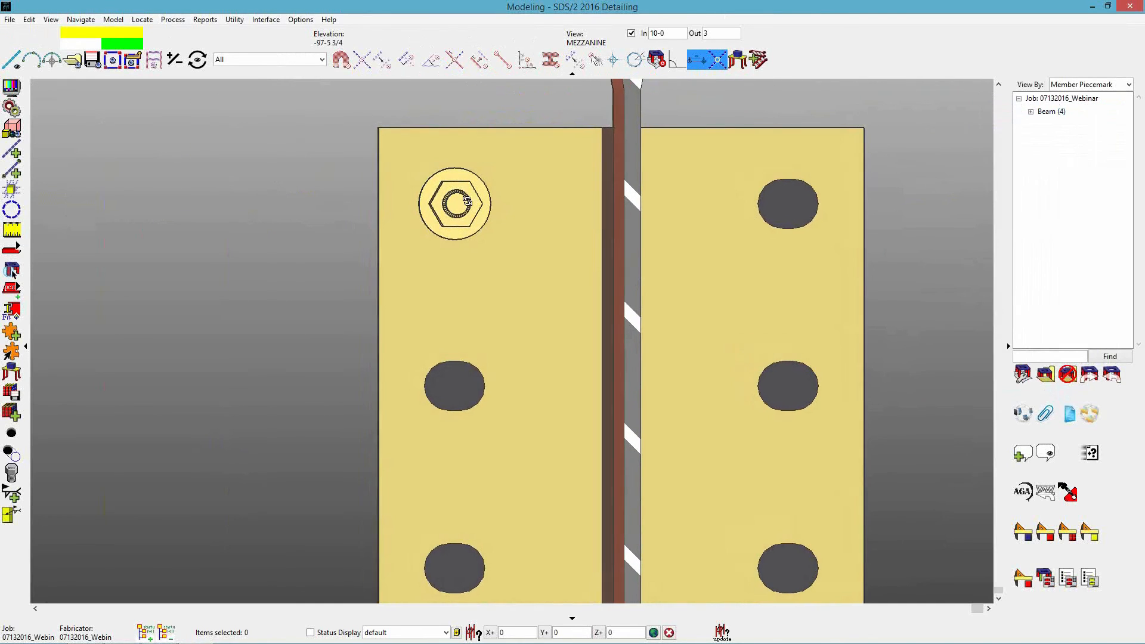
{"action": "scroll", "coordinate": [302, 146], "scroll_direction": "down", "scroll_amount": 4}
{"action": "scroll", "coordinate": [385, 181], "scroll_direction": "up", "scroll_amount": 3}
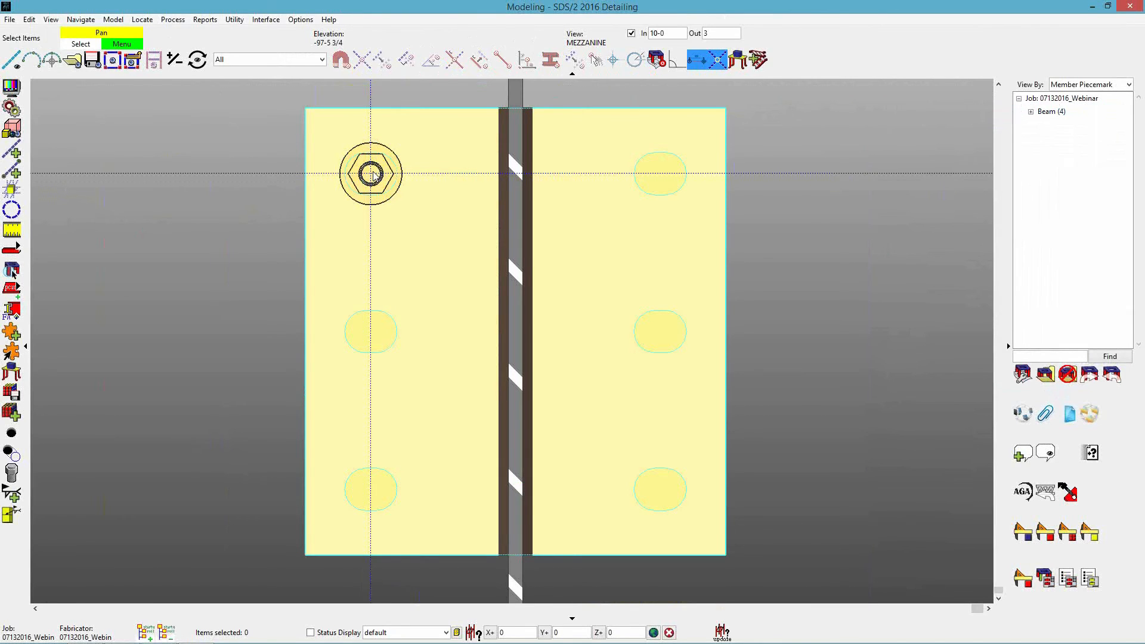
{"action": "right_click", "coordinate": [373, 175]}
{"action": "mouse_move", "coordinate": [390, 191]}
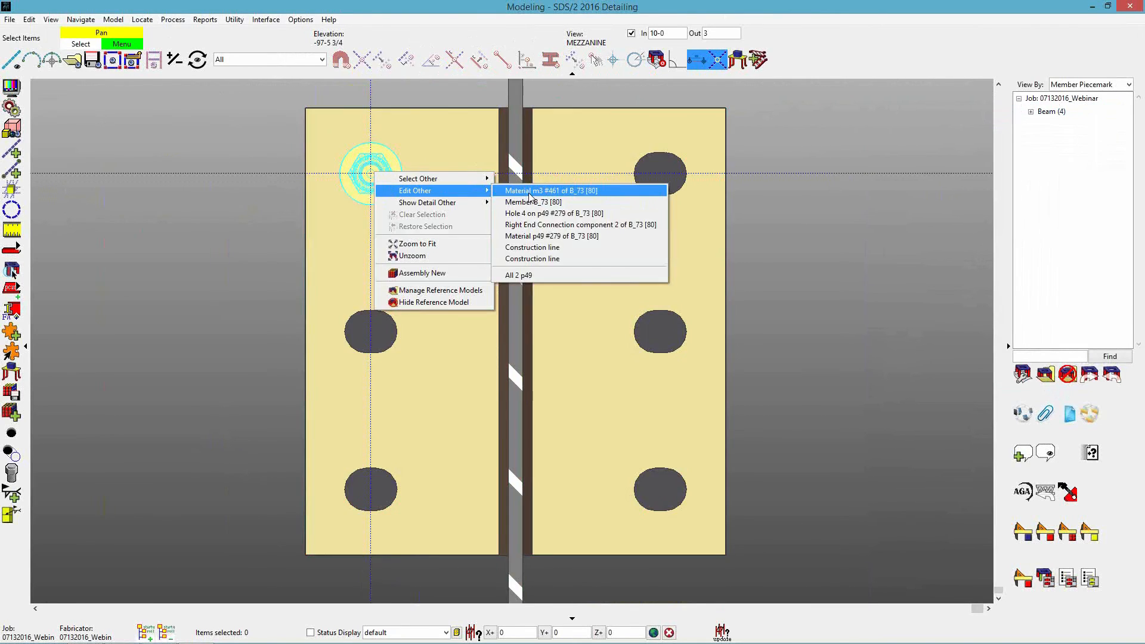
{"action": "left_click", "coordinate": [525, 191]}
{"action": "left_click_drag", "start_coordinate": [511, 237], "coordinate": [556, 196]}
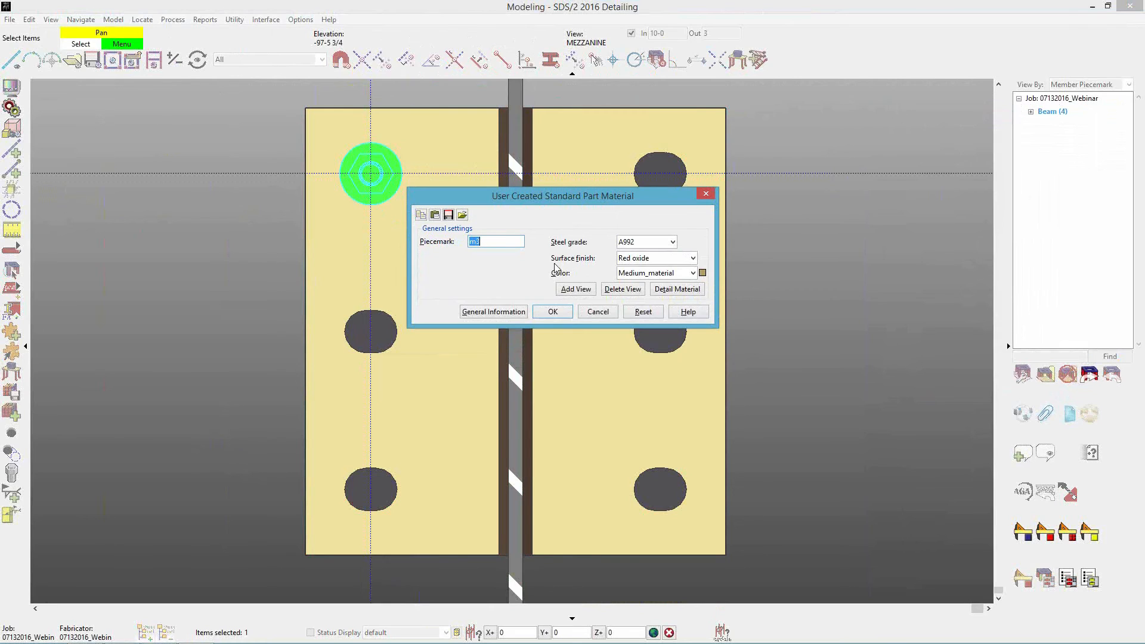
{"action": "left_click", "coordinate": [494, 311]}
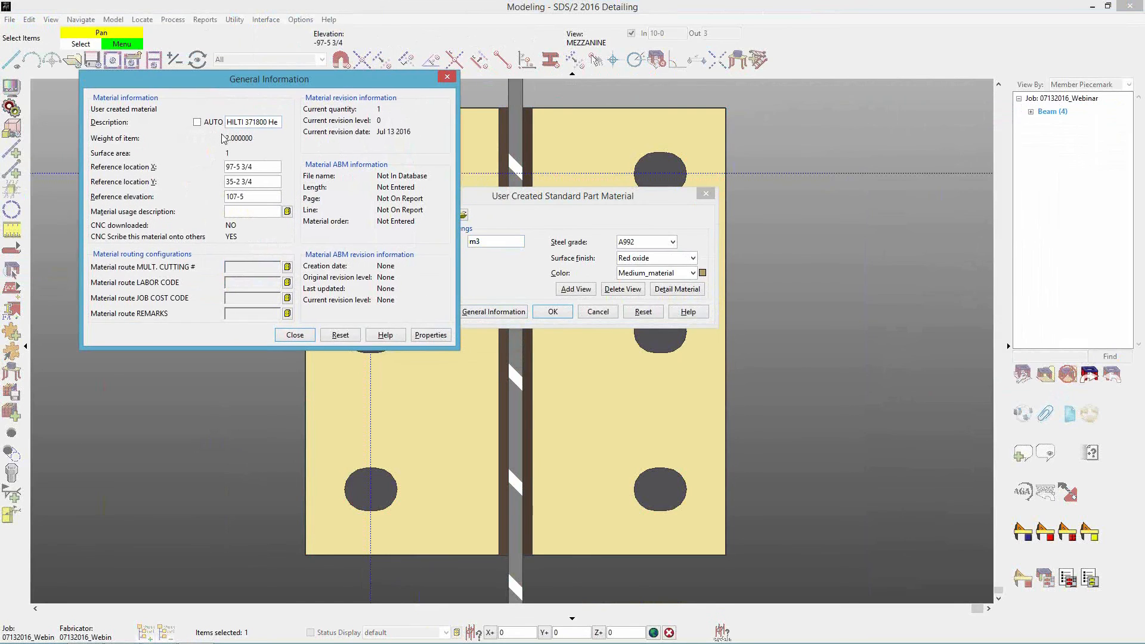
{"action": "left_click", "coordinate": [236, 122]}
{"action": "left_click", "coordinate": [236, 123]}
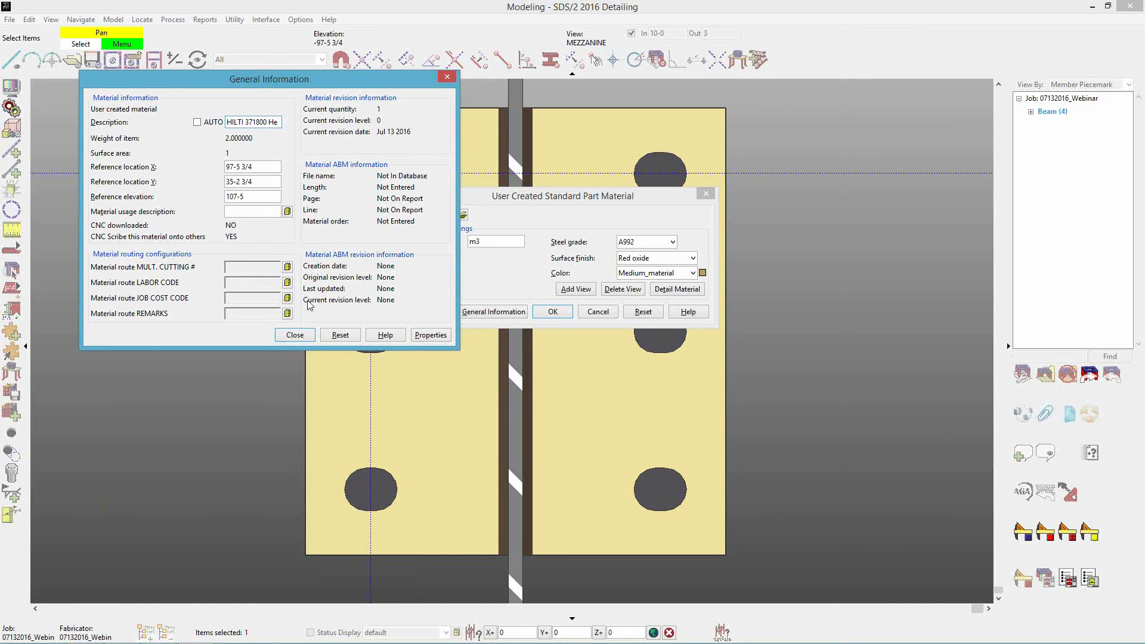
Close the anchor's settings, switch the selection filter to Default and select only the anchor at the upper-left hole.
{"action": "left_click", "coordinate": [294, 336]}
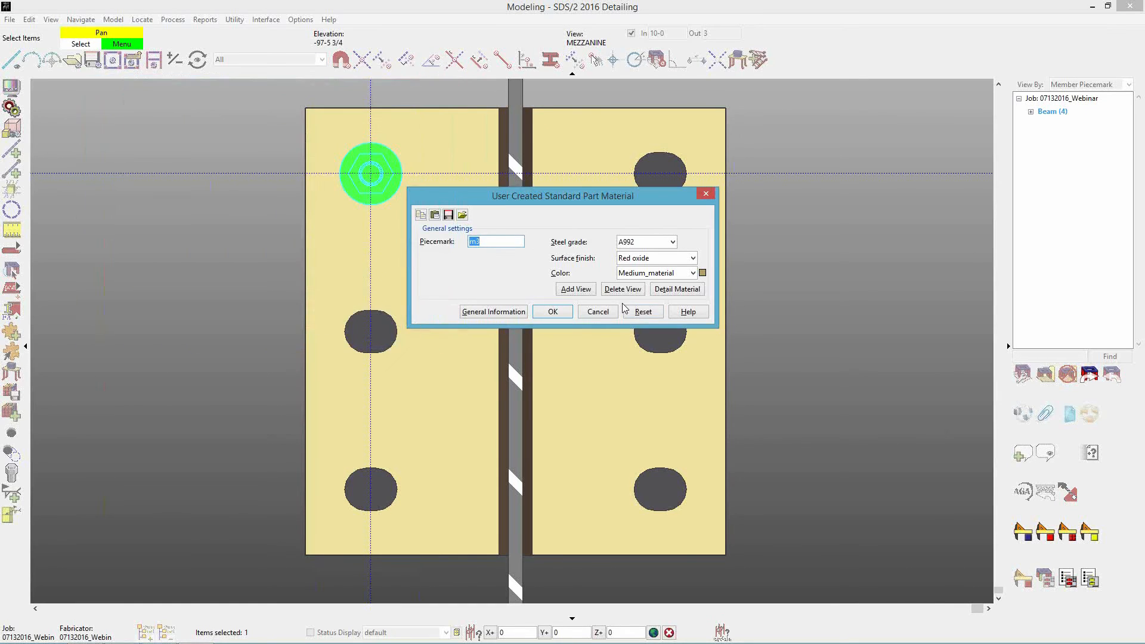
{"action": "left_click", "coordinate": [553, 312]}
{"action": "left_click", "coordinate": [372, 170]}
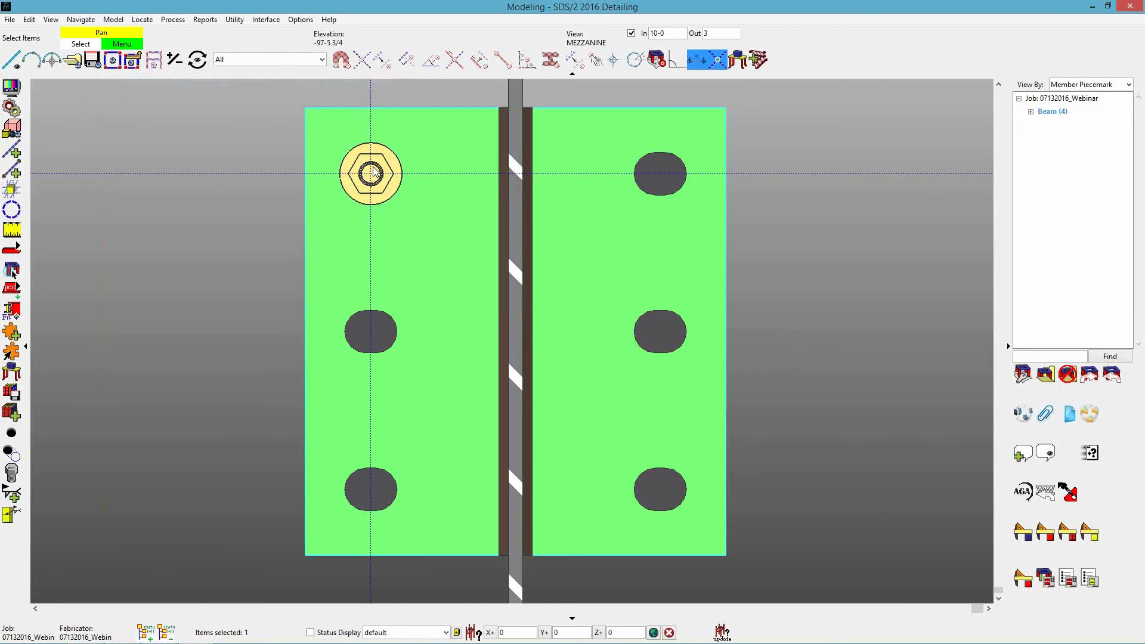
{"action": "left_click", "coordinate": [190, 218]}
{"action": "left_click", "coordinate": [373, 173]}
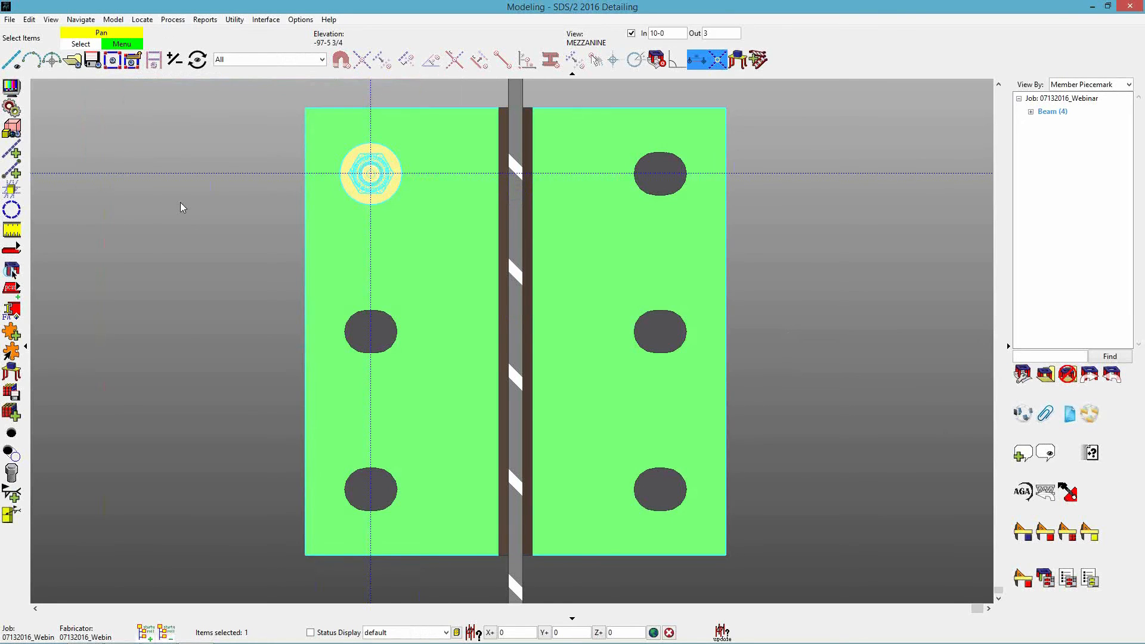
{"action": "left_click", "coordinate": [181, 202]}
{"action": "left_click", "coordinate": [269, 59]}
{"action": "left_click", "coordinate": [233, 70]}
{"action": "left_click", "coordinate": [372, 178]}
Set up a Fill copy of the selected anchor with X-spacing 5.5, Y-spacing -3 and 2 copies in Y.
{"action": "right_click", "coordinate": [176, 197]}
{"action": "left_click", "coordinate": [216, 353]}
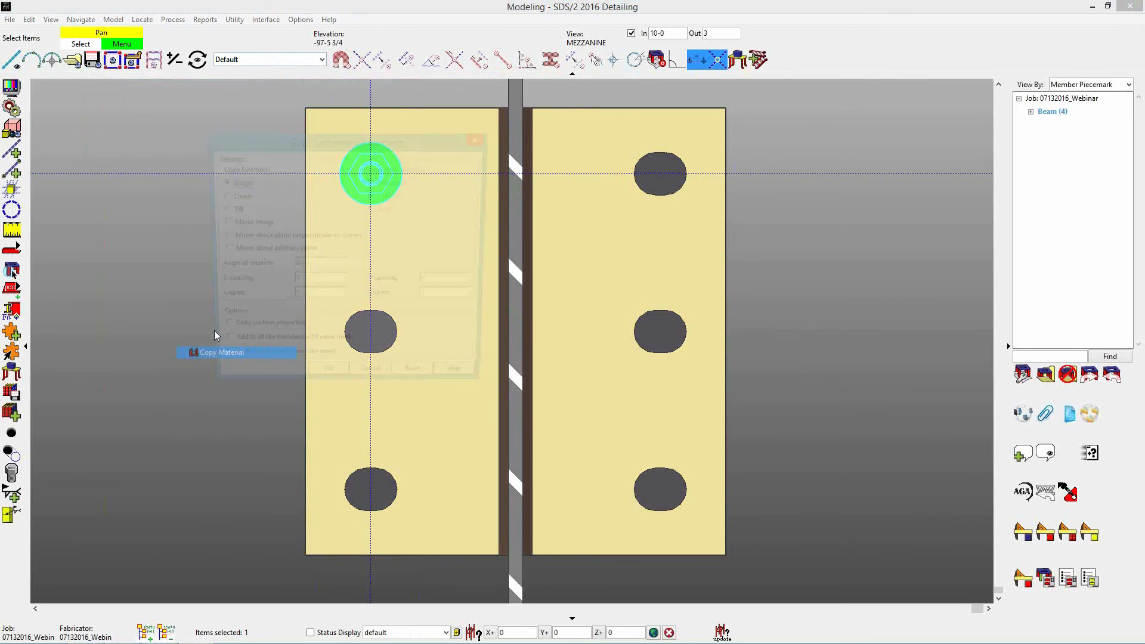
{"action": "left_click", "coordinate": [221, 210]}
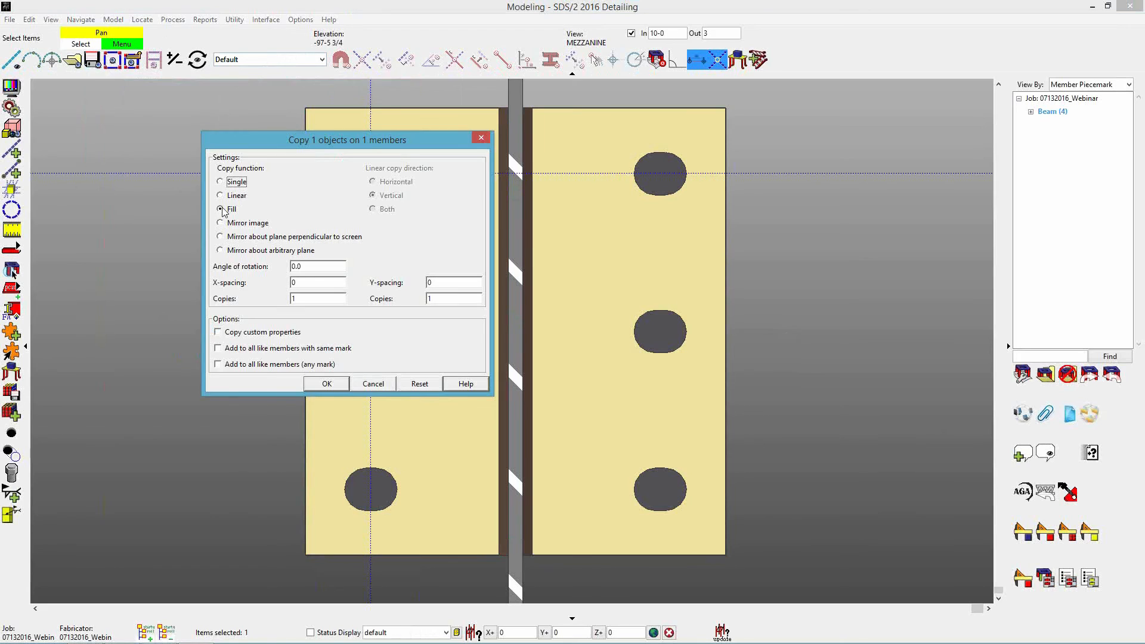
{"action": "left_click", "coordinate": [331, 284]}
{"action": "type", "text": "5.5"}
{"action": "key", "text": "Tab"}
{"action": "left_click", "coordinate": [441, 284]}
{"action": "key", "text": "Tab"}
{"action": "left_click", "coordinate": [441, 284]}
{"action": "type", "text": "-3"}
{"action": "key", "text": "Tab"}
{"action": "type", "text": "2"}
{"action": "left_click", "coordinate": [327, 384]}
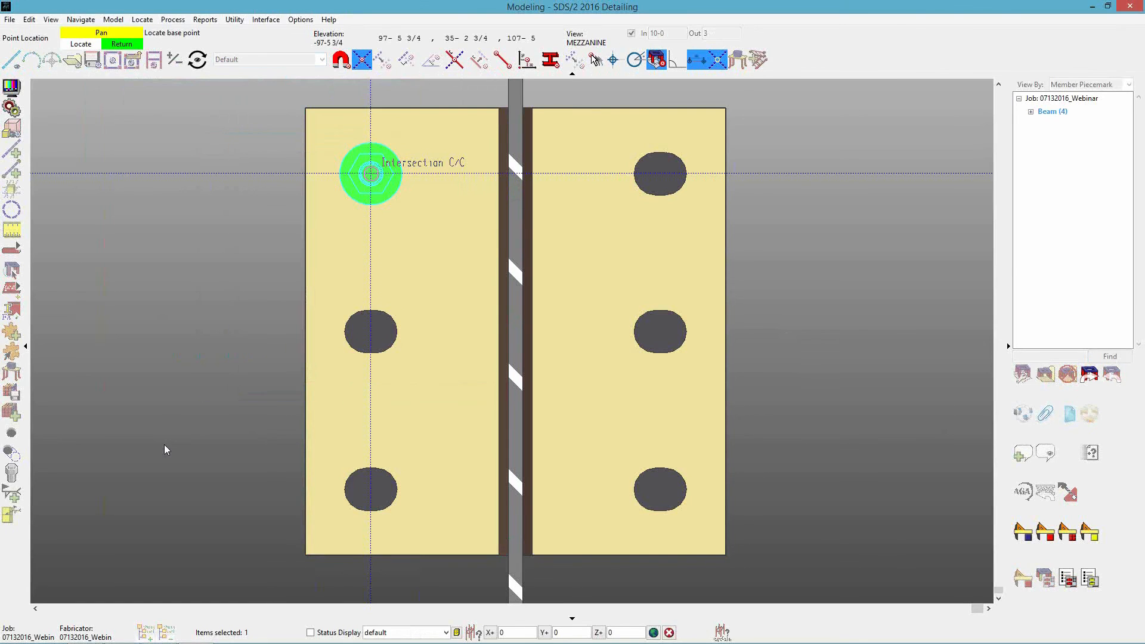
Use the anchor's center as the copy base point, confirm the copies into the remaining plate holes and clear the selection.
{"action": "left_click", "coordinate": [389, 196]}
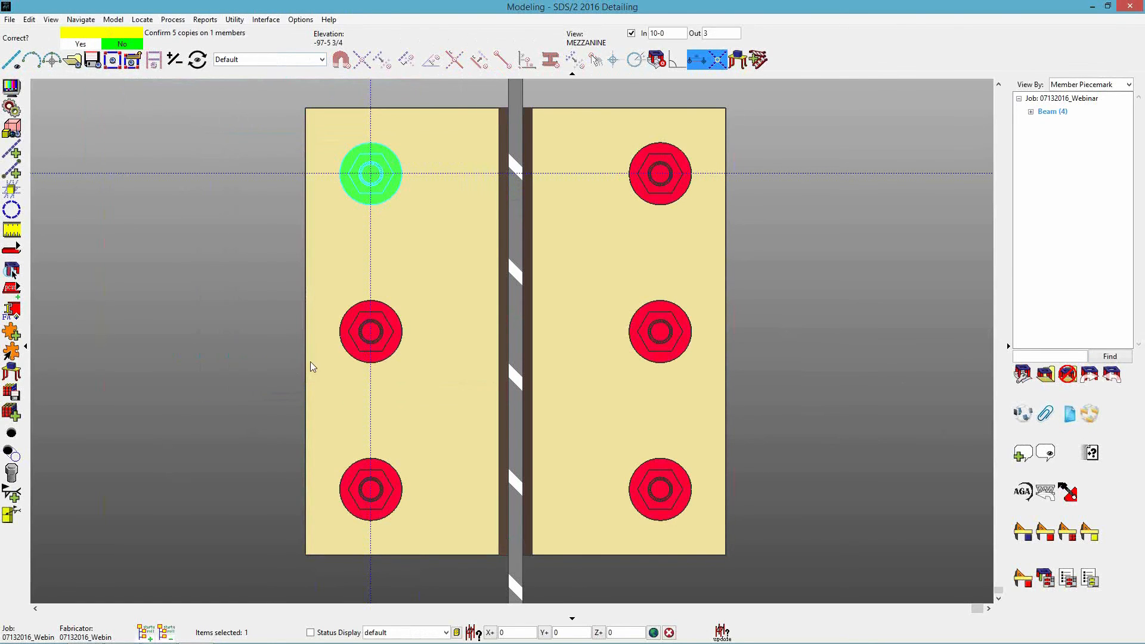
{"action": "left_click", "coordinate": [249, 268]}
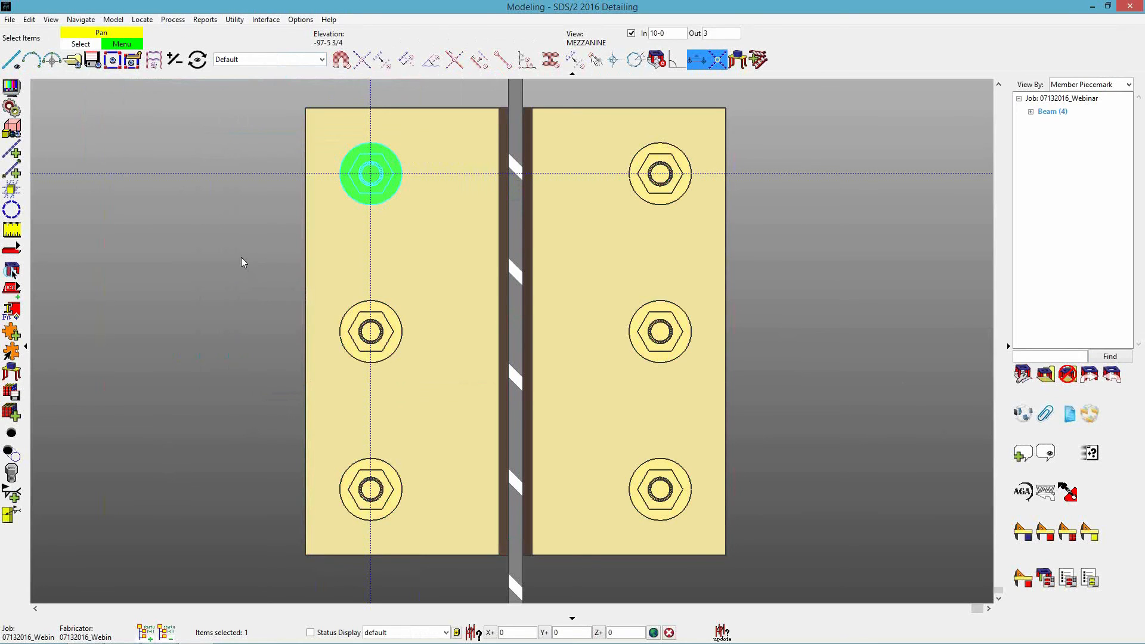
{"action": "left_click", "coordinate": [241, 258]}
Turn off depth checking and examine in 3D the anchors projecting through the plate at the beam end.
{"action": "middle_click_drag", "start_coordinate": [371, 327], "coordinate": [195, 365], "text": "shift"}
{"action": "scroll", "coordinate": [582, 352], "scroll_direction": "down", "scroll_amount": 5}
{"action": "middle_click_drag", "start_coordinate": [582, 352], "coordinate": [721, 173], "text": "shift"}
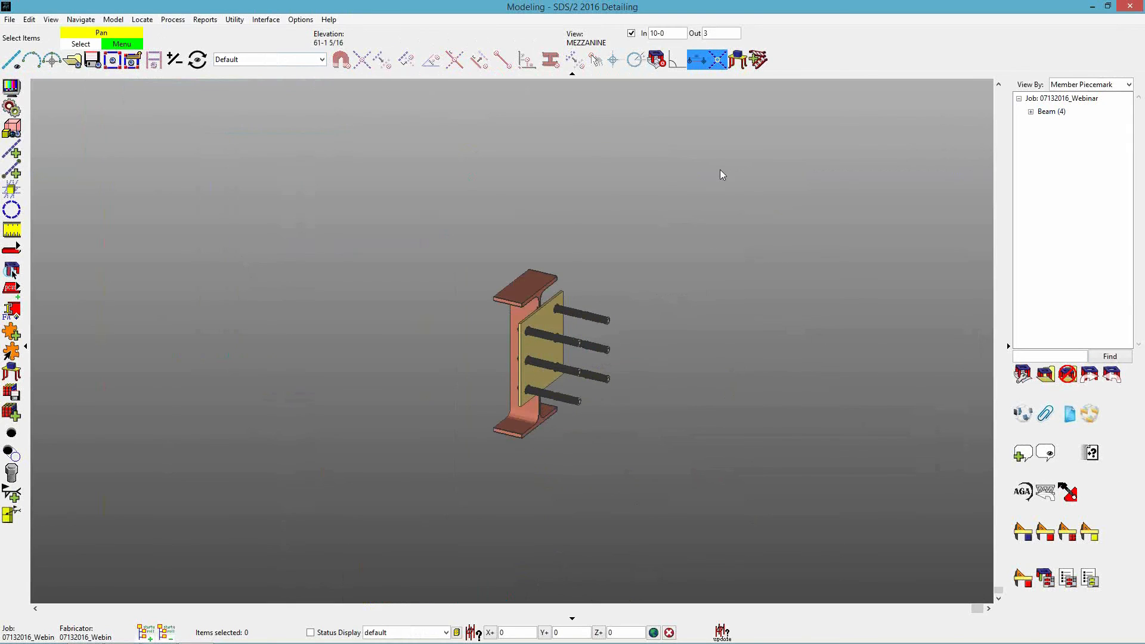
{"action": "left_click", "coordinate": [632, 33]}
{"action": "scroll", "coordinate": [725, 283], "scroll_direction": "down", "scroll_amount": 3}
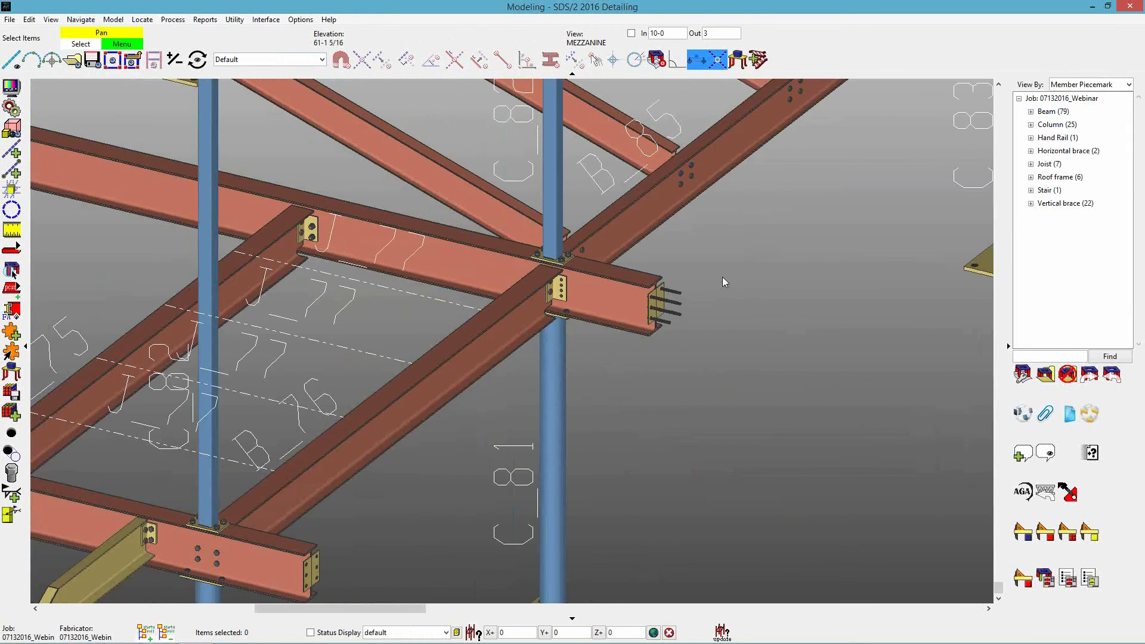
{"action": "middle_click_drag", "start_coordinate": [670, 301], "coordinate": [725, 295]}
{"action": "scroll", "coordinate": [760, 292], "scroll_direction": "up", "scroll_amount": 6}
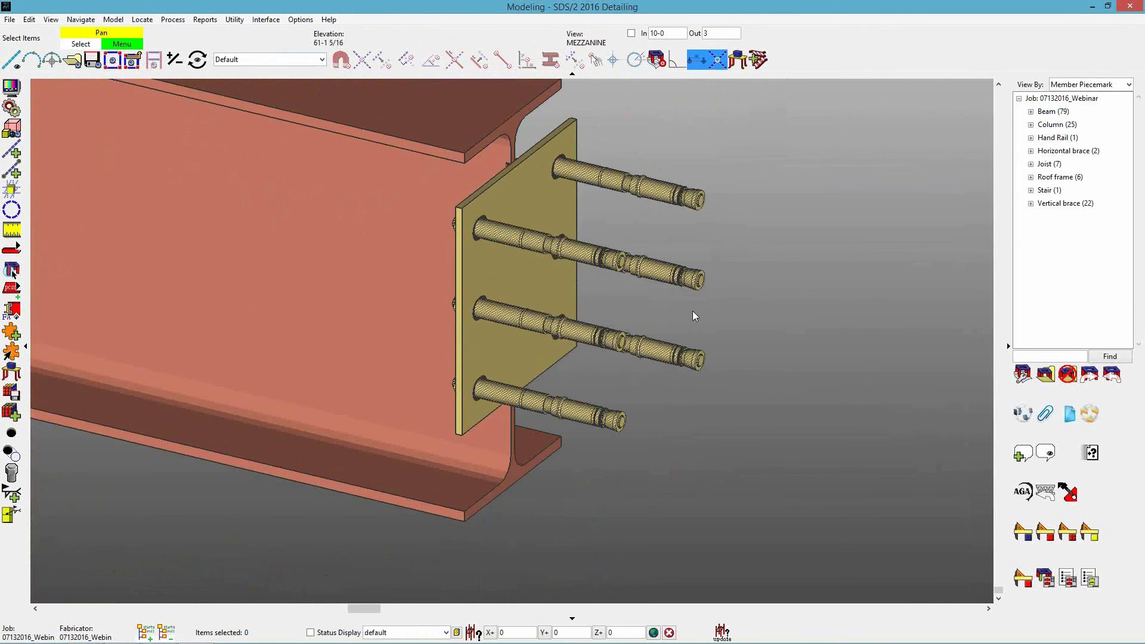
{"action": "scroll", "coordinate": [646, 170], "scroll_direction": "up", "scroll_amount": 3}
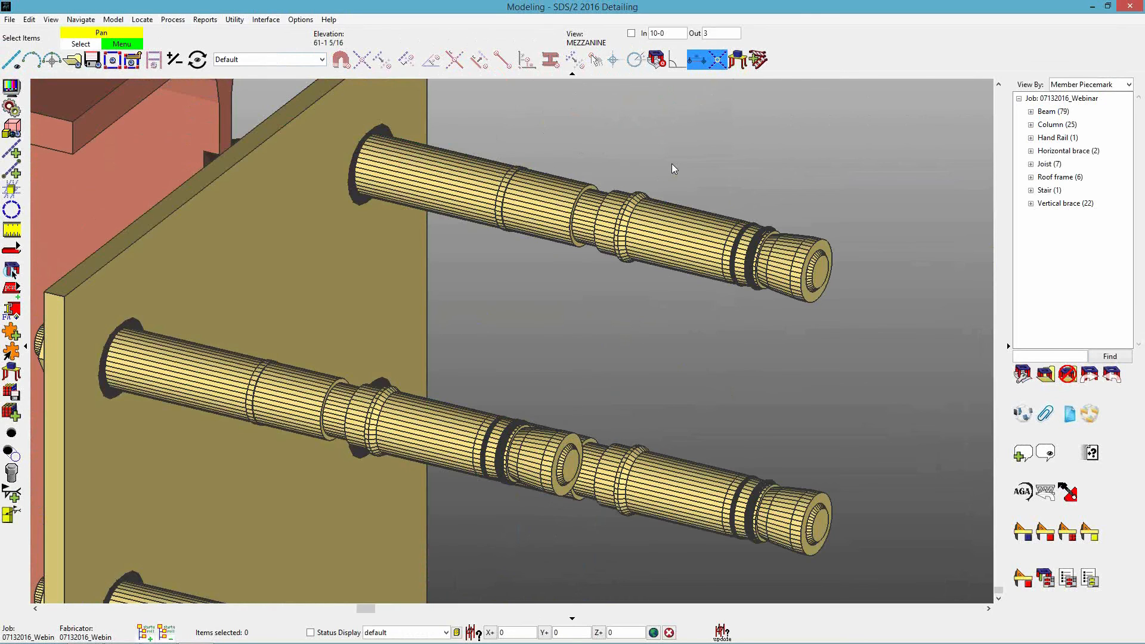
Detail the beam that carries the anchors, with Detail using templates turned off.
{"action": "scroll", "coordinate": [671, 164], "scroll_direction": "down", "scroll_amount": 10}
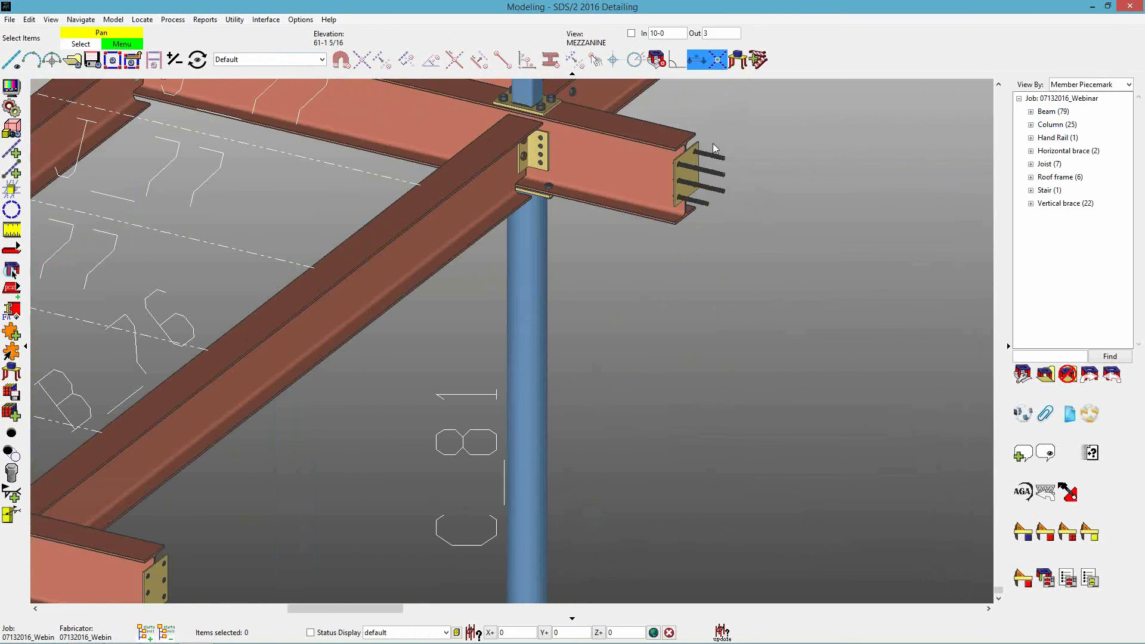
{"action": "right_click", "coordinate": [596, 134]}
{"action": "left_click", "coordinate": [636, 154]}
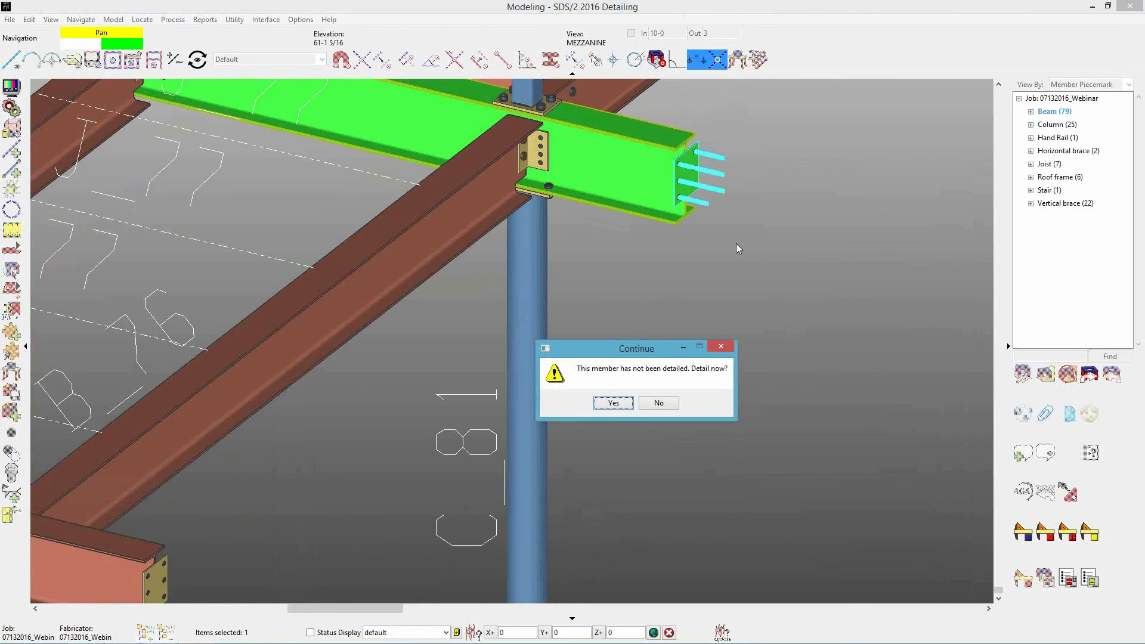
{"action": "left_click", "coordinate": [613, 404]}
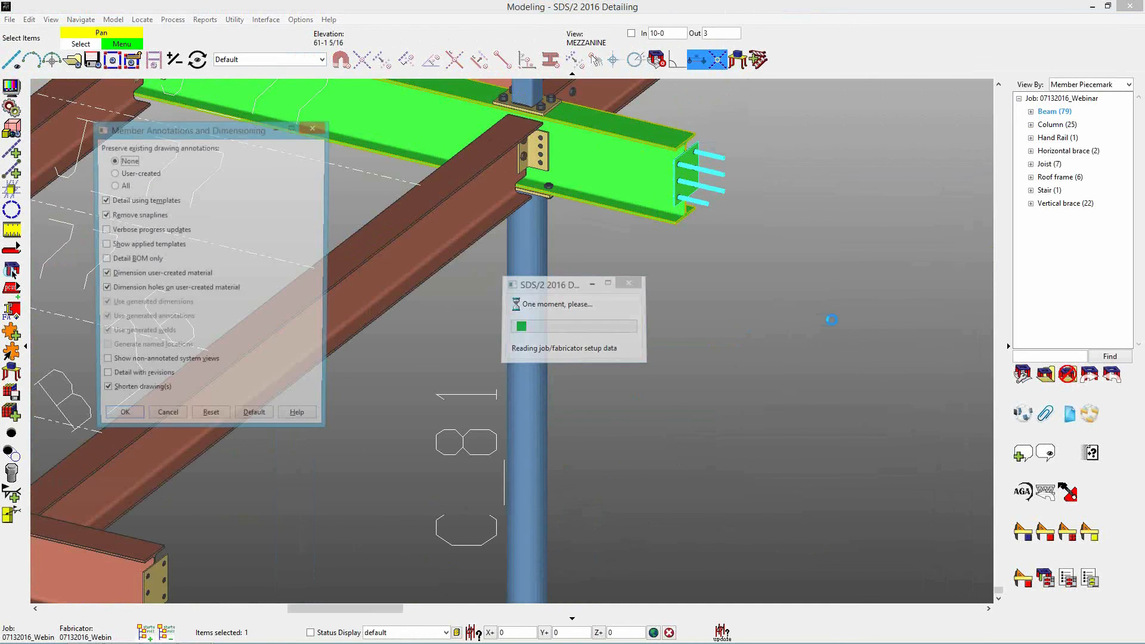
{"action": "left_click_drag", "start_coordinate": [212, 135], "coordinate": [590, 134]}
{"action": "left_click", "coordinate": [513, 202]}
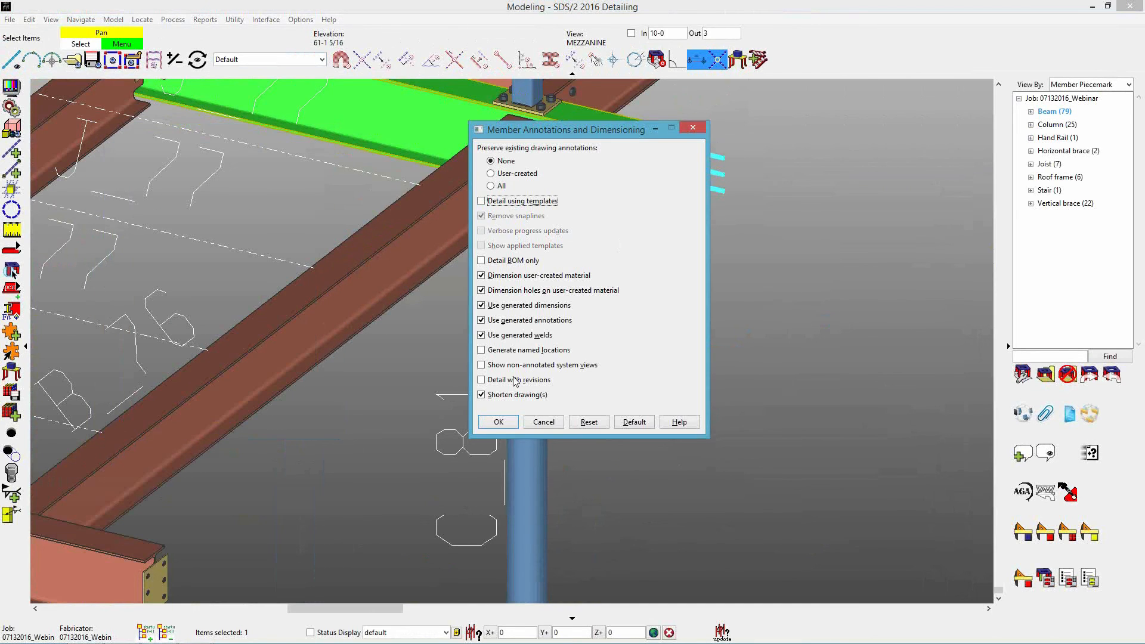
{"action": "left_click", "coordinate": [500, 422]}
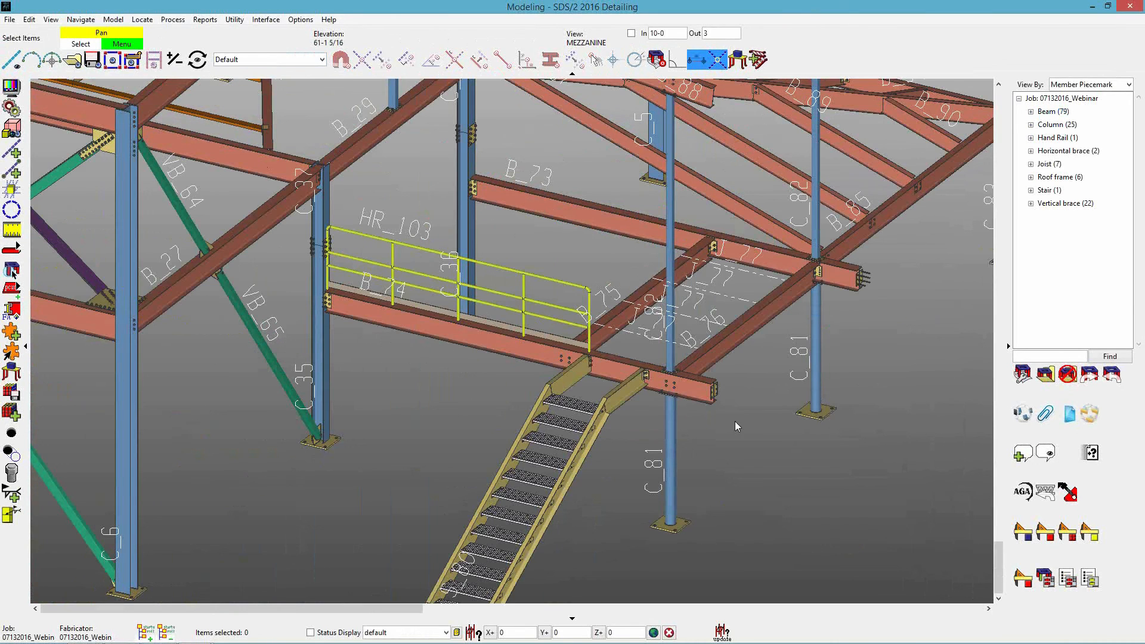
Set the working view to the top surface of the mezzanine beam at the stair head, near the handrail end.
{"action": "scroll", "coordinate": [613, 356], "scroll_direction": "up", "scroll_amount": 5}
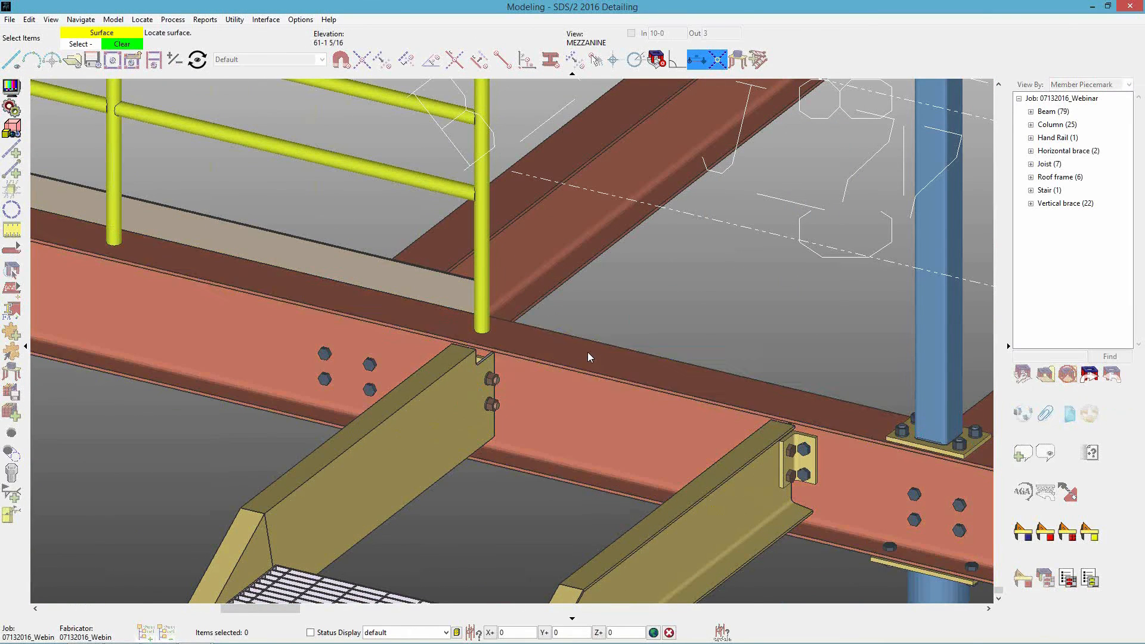
{"action": "left_click", "coordinate": [671, 328]}
{"action": "scroll", "coordinate": [678, 332], "scroll_direction": "up", "scroll_amount": 5}
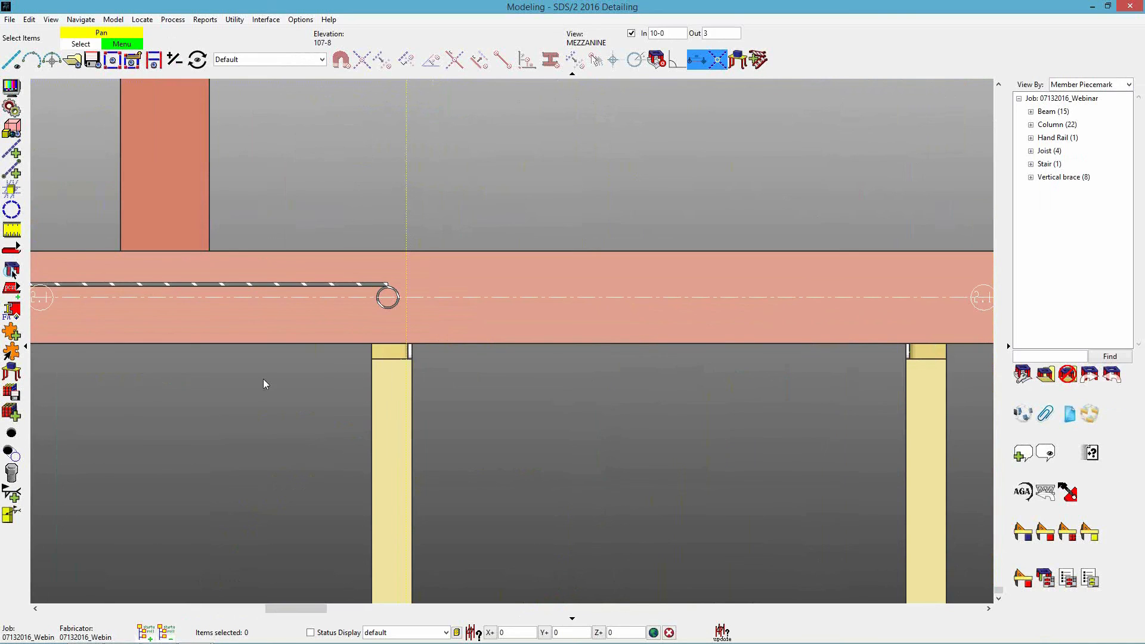
{"action": "scroll", "coordinate": [267, 408], "scroll_direction": "right", "scroll_amount": 1}
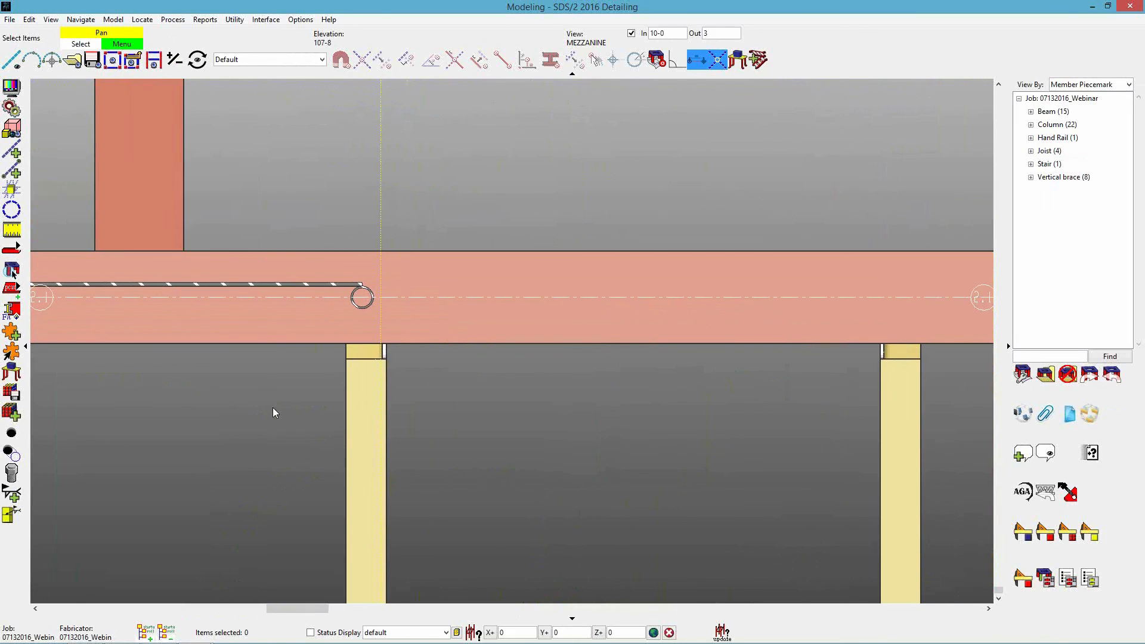
Start a Miscellaneous -- Library Part member using the TreadDevice Accessories Lapeyre SafetyGate from the SAFETY GATES library.
{"action": "key", "text": "a"}
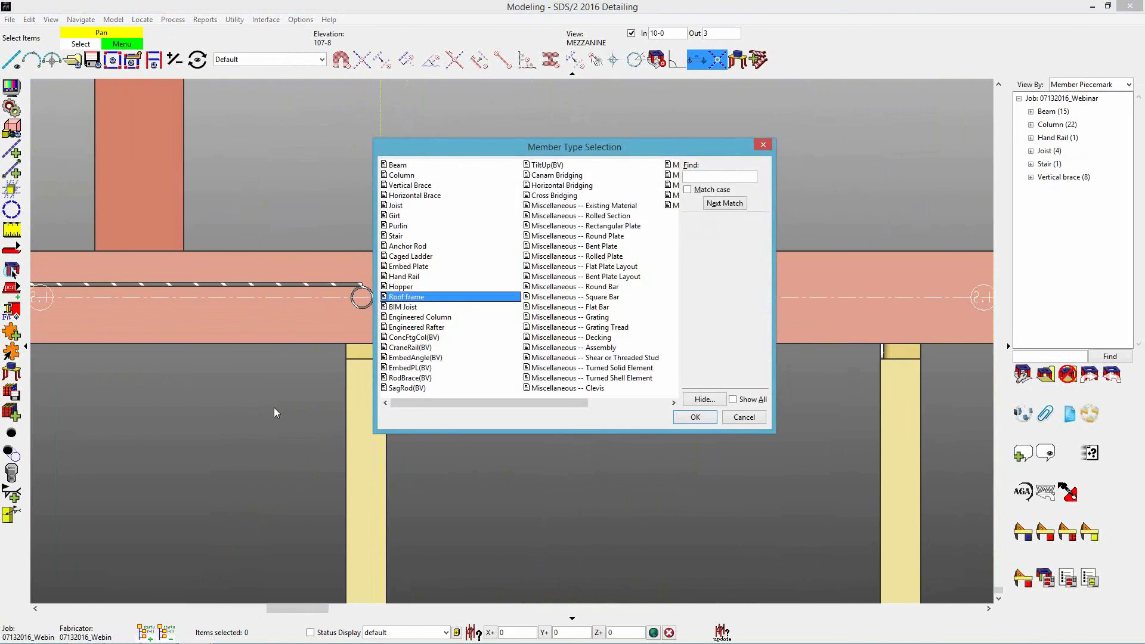
{"action": "left_click_drag", "start_coordinate": [576, 402], "coordinate": [674, 404]}
{"action": "left_click", "coordinate": [626, 207]}
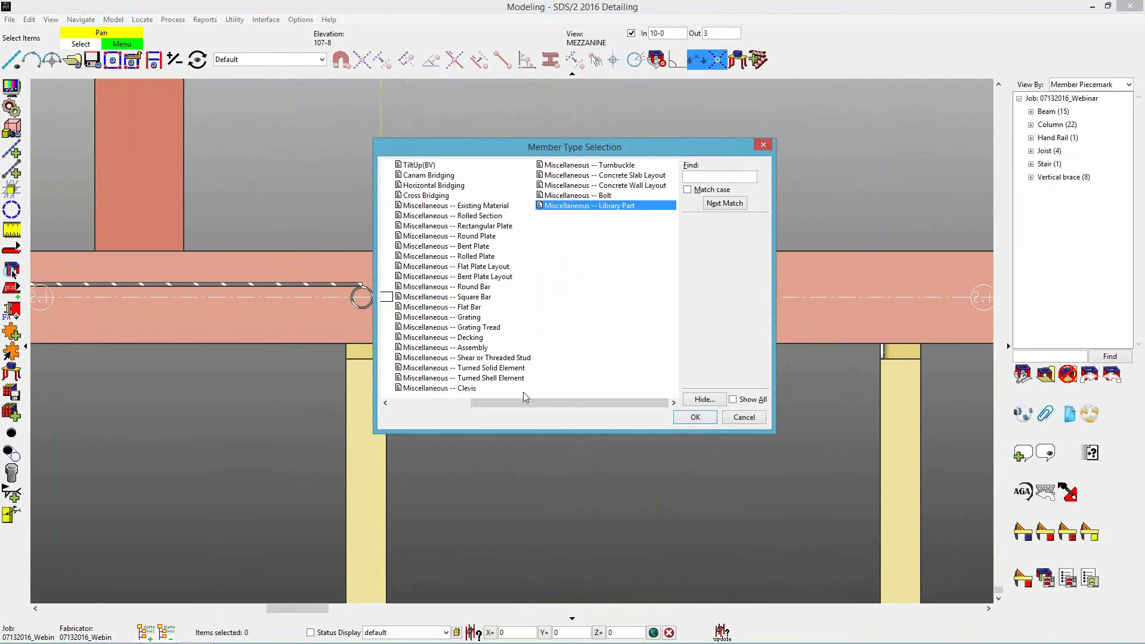
{"action": "left_click", "coordinate": [694, 418]}
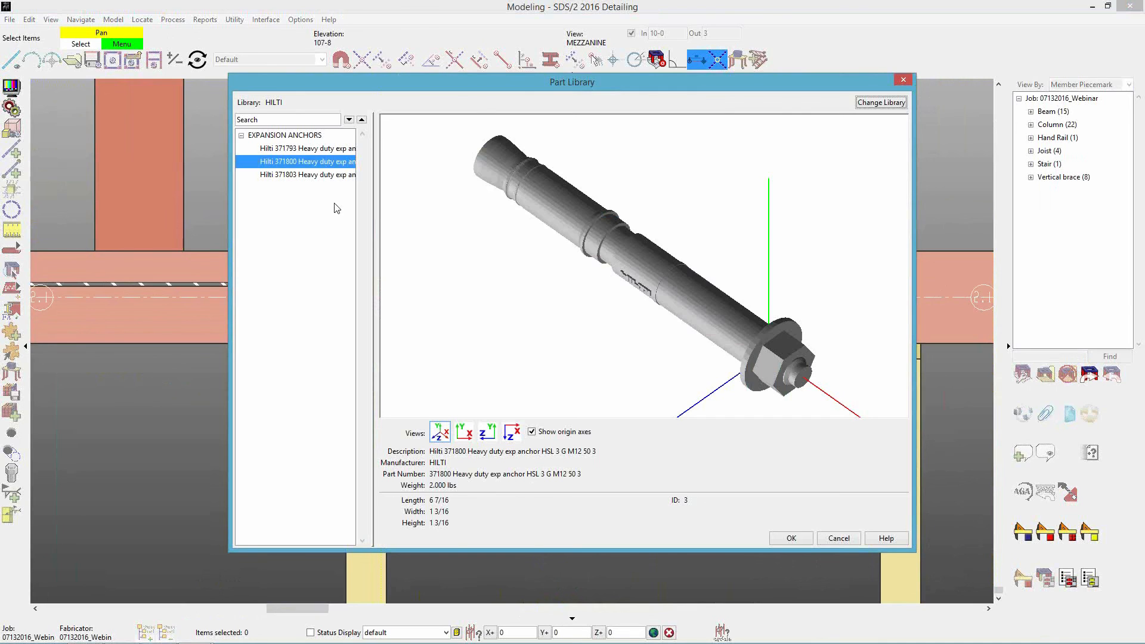
{"action": "left_click", "coordinate": [881, 103]}
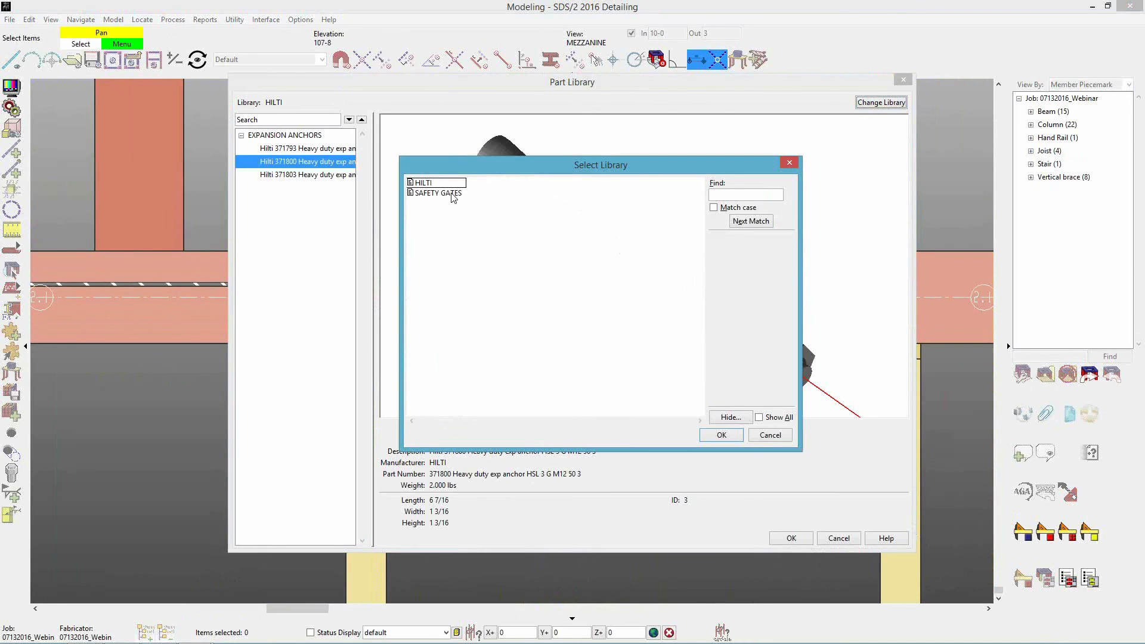
{"action": "double_click", "coordinate": [452, 194]}
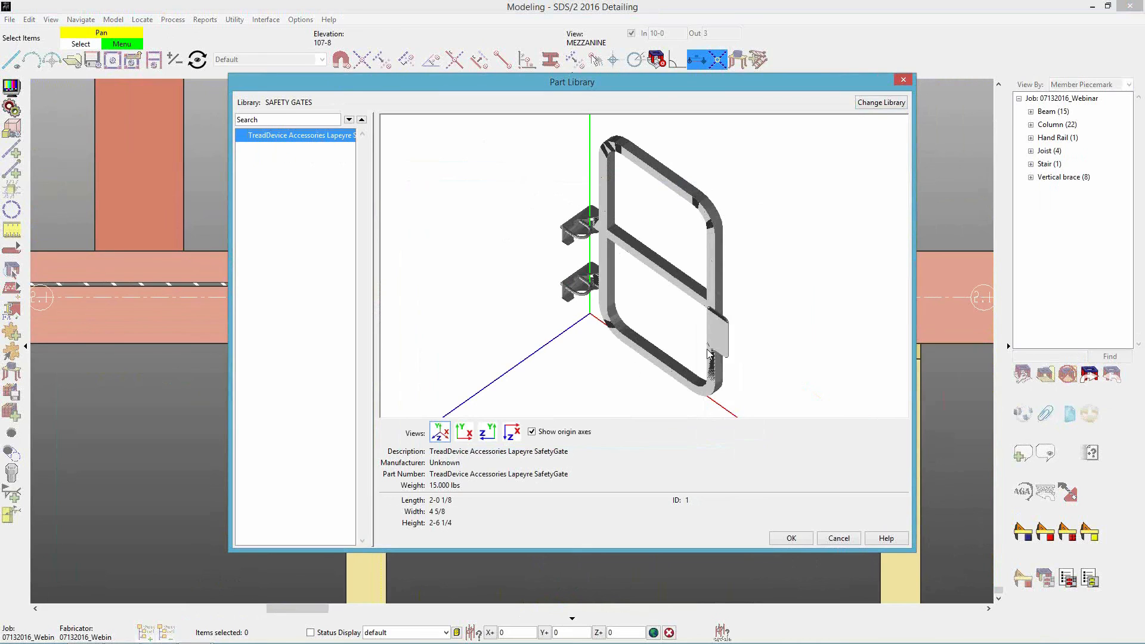
{"action": "left_click", "coordinate": [791, 539]}
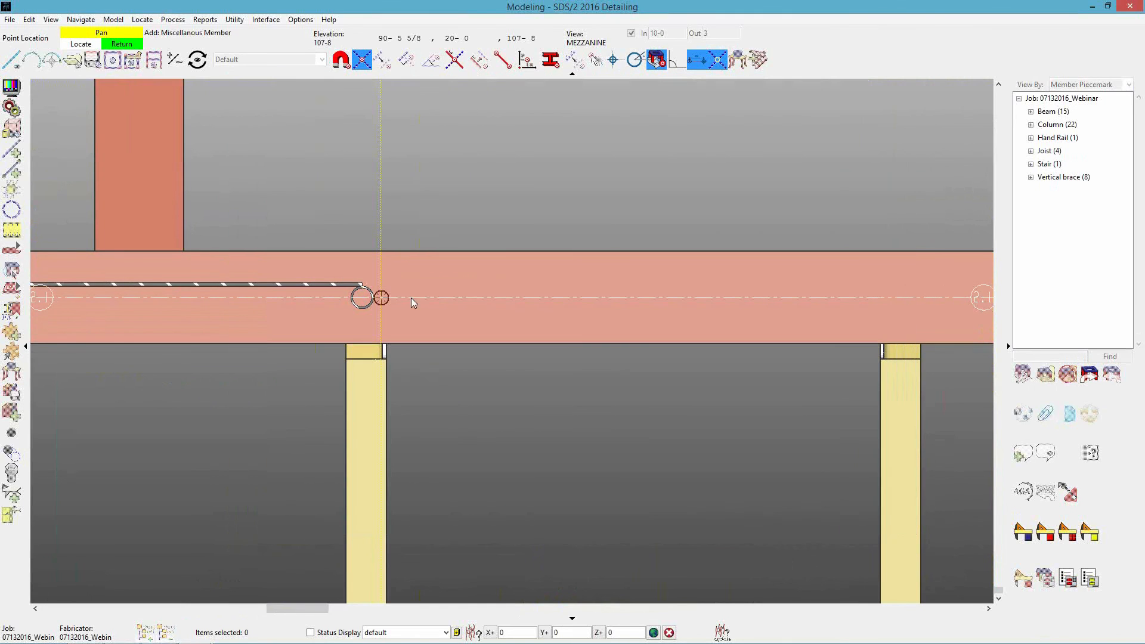
Set the Z offset to 1-3 and locate the safety gate on the beam centerline beside the handrail's end post.
{"action": "double_click", "coordinate": [611, 632]}
{"action": "type", "text": "1-3"}
{"action": "left_click", "coordinate": [380, 298]}
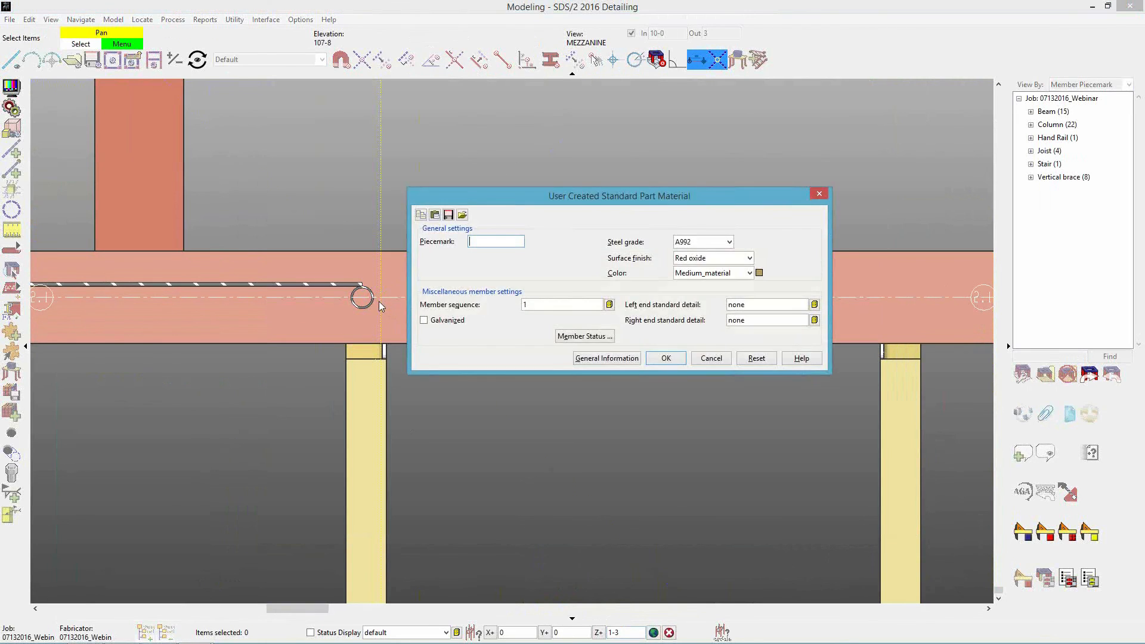
{"action": "left_click", "coordinate": [657, 361]}
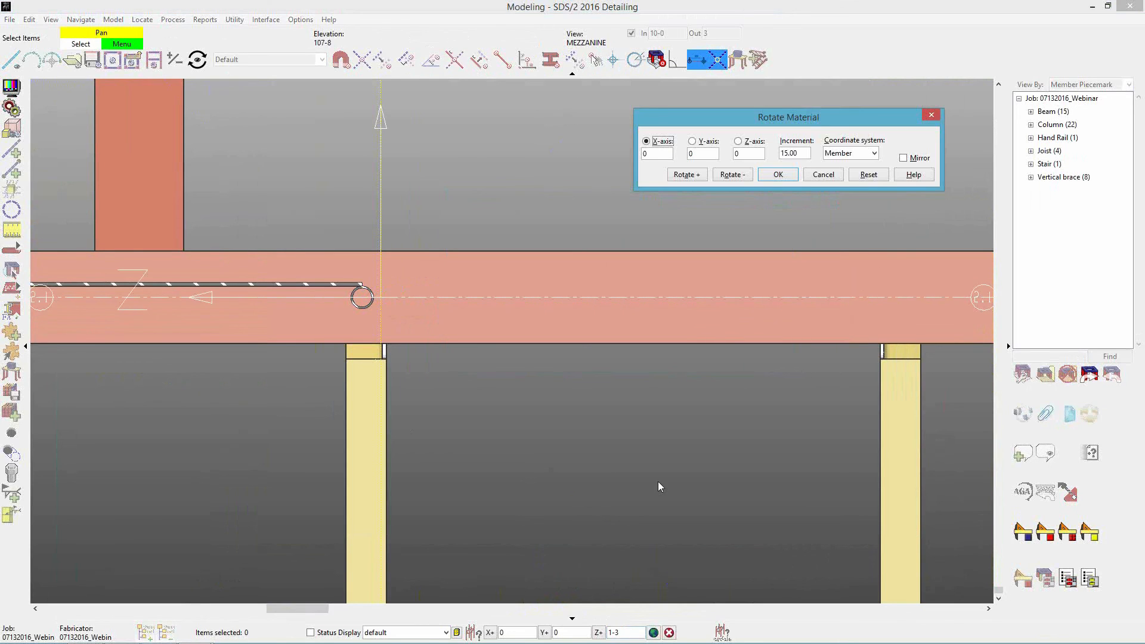
{"action": "key", "text": "Tab"}
{"action": "key", "text": "Tab"}
{"action": "key", "text": "Tab"}
{"action": "key", "text": "Tab"}
{"action": "key", "text": "Tab"}
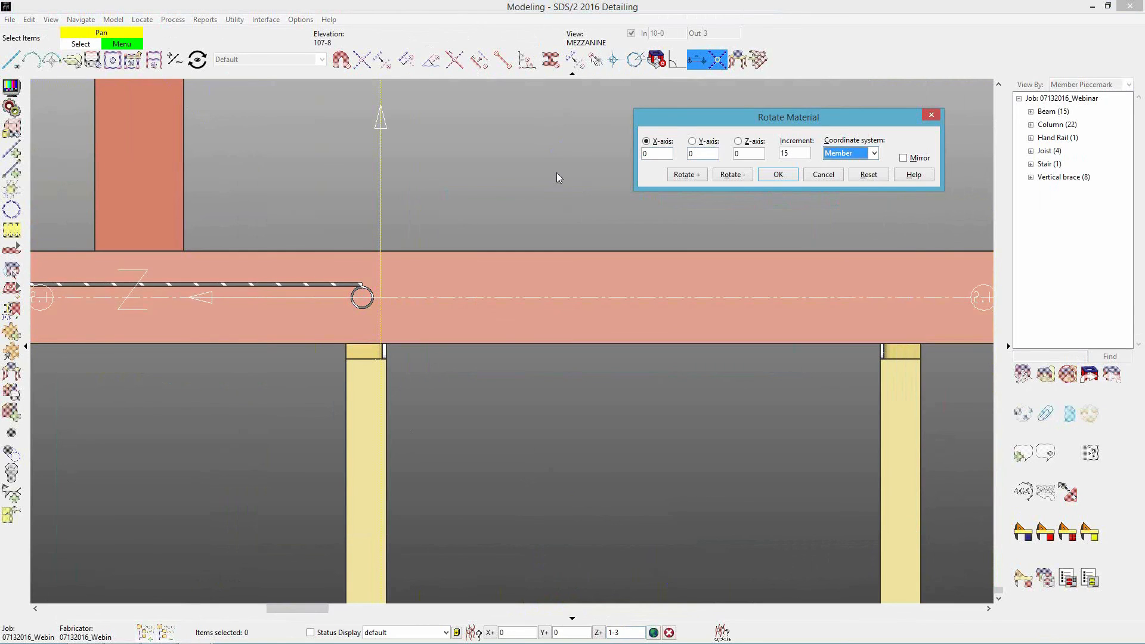
{"action": "left_click", "coordinate": [824, 177]}
{"action": "left_click", "coordinate": [784, 539]}
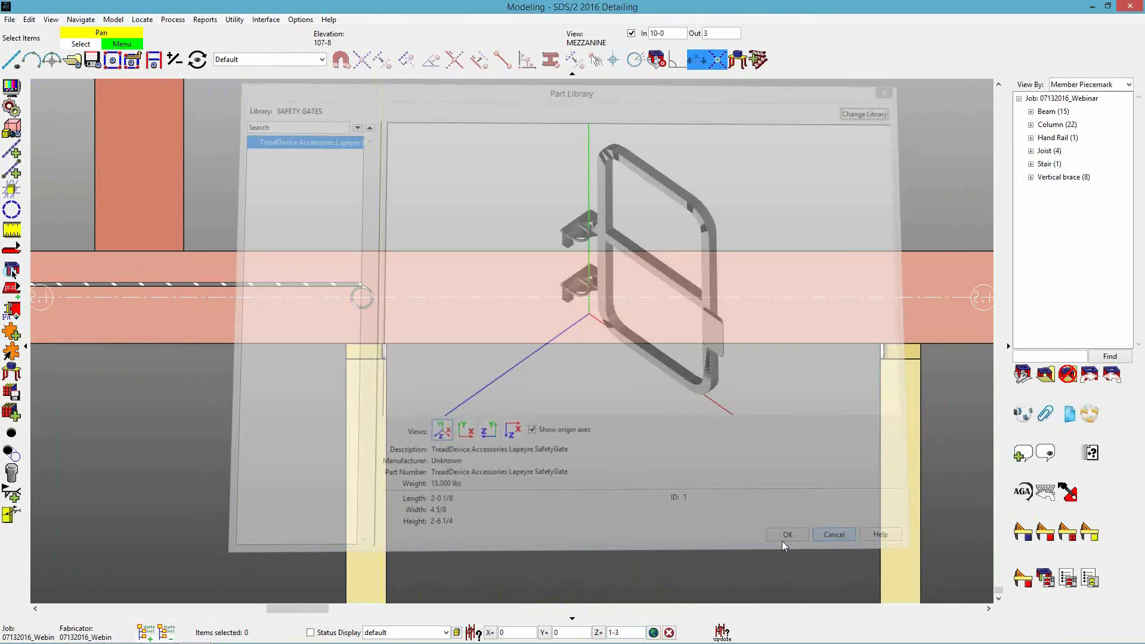
Set the view's Out depth to 3-0.
{"action": "left_click", "coordinate": [719, 33]}
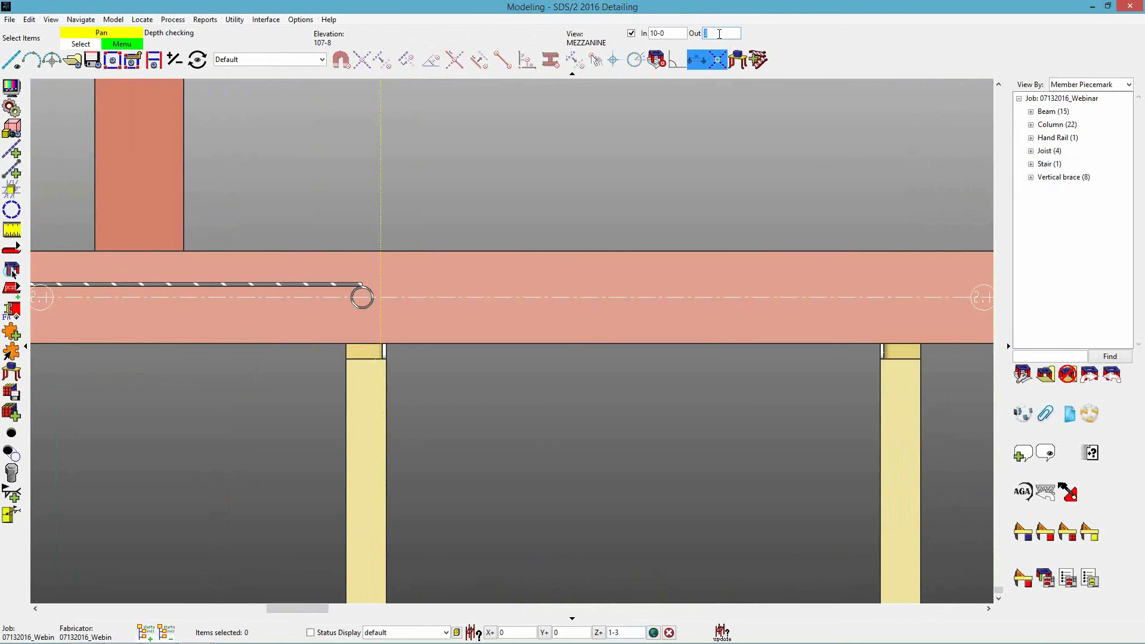
{"action": "type", "text": "3-0"}
{"action": "key", "text": "Return"}
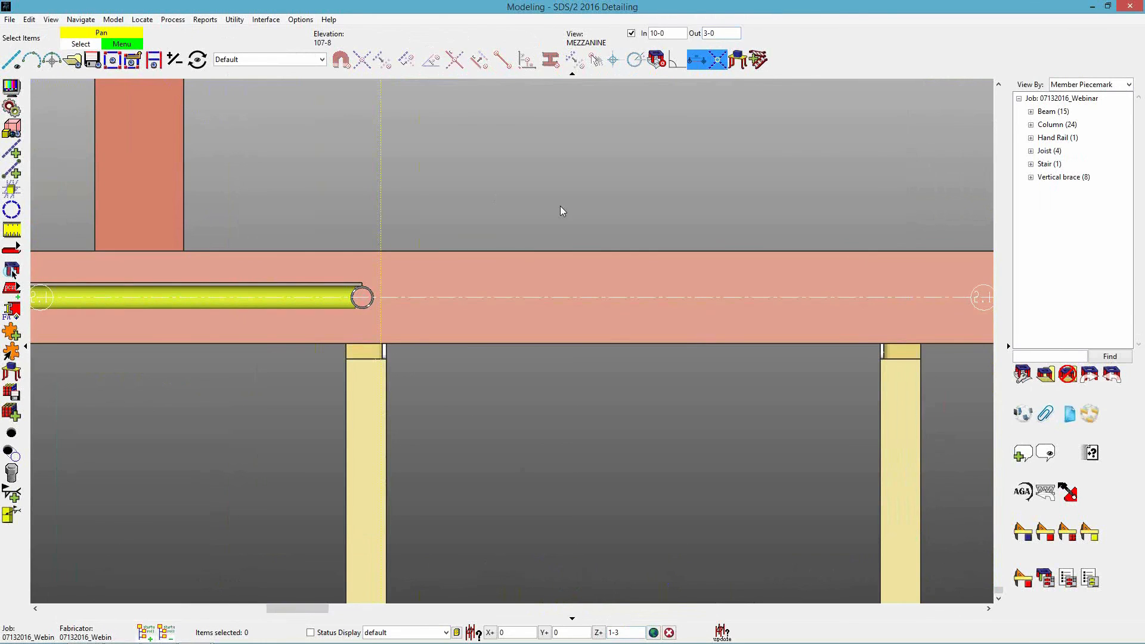
Add a Miscellaneous -- Library Part member using the TreadDevice Accessories Lapeyre SafetyGate, located on the beam centerline beside the handrail's end post.
{"action": "key", "text": "a"}
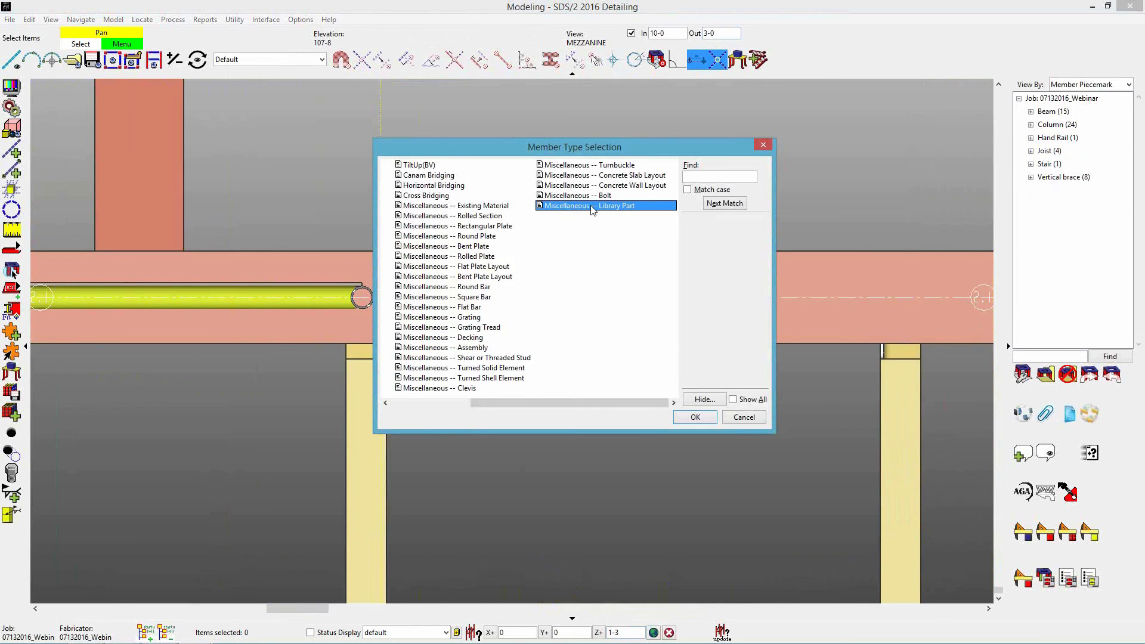
{"action": "double_click", "coordinate": [593, 206]}
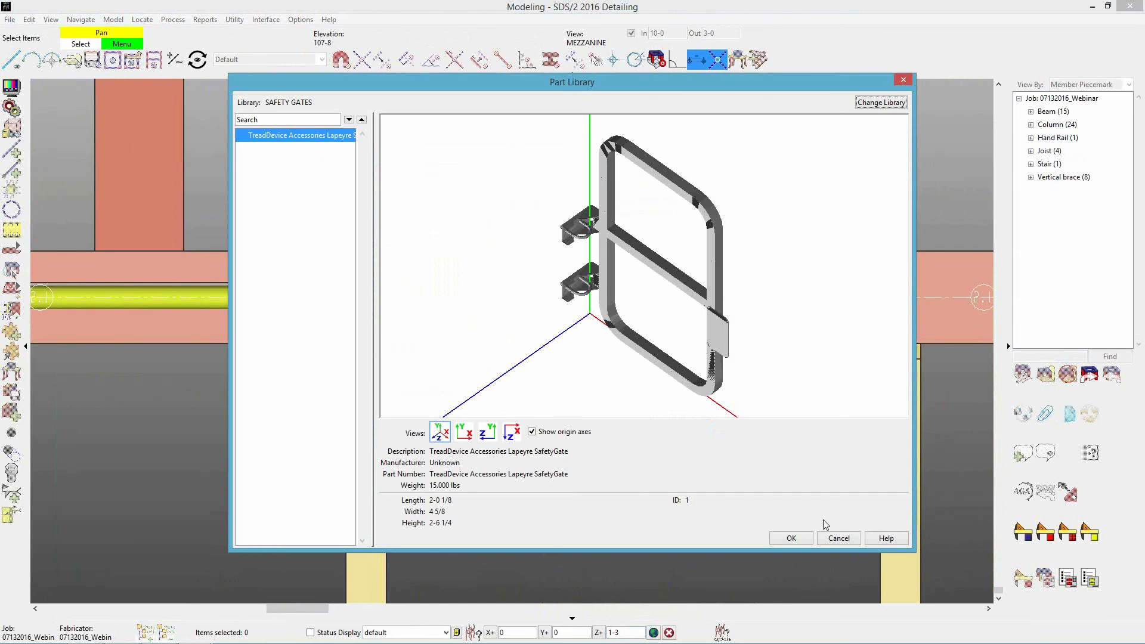
{"action": "left_click", "coordinate": [798, 539]}
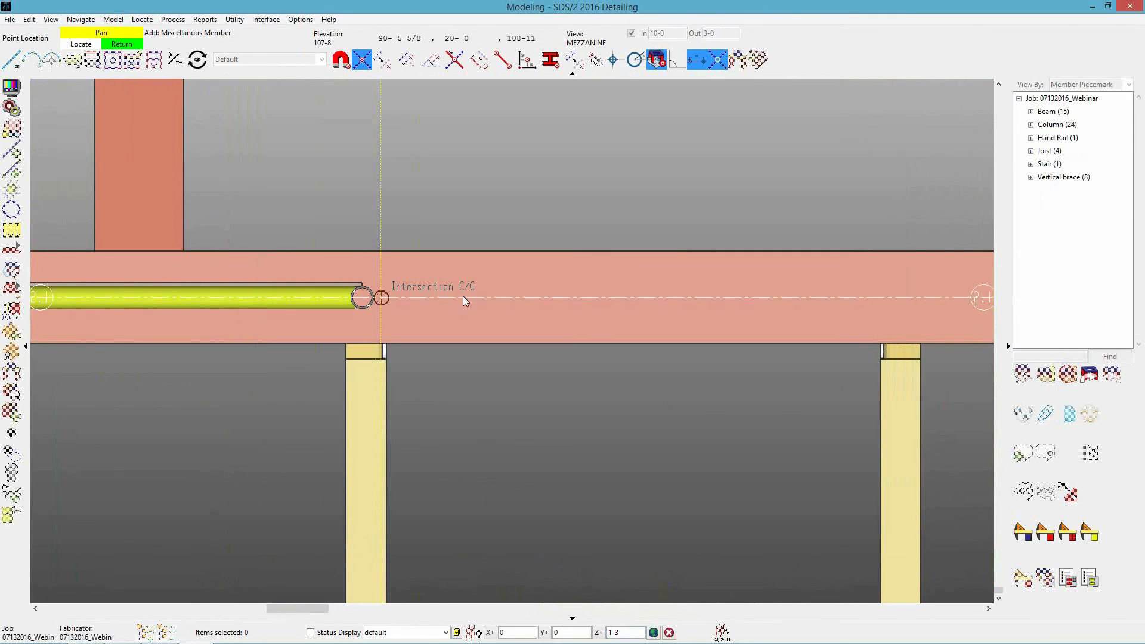
{"action": "left_click", "coordinate": [382, 301]}
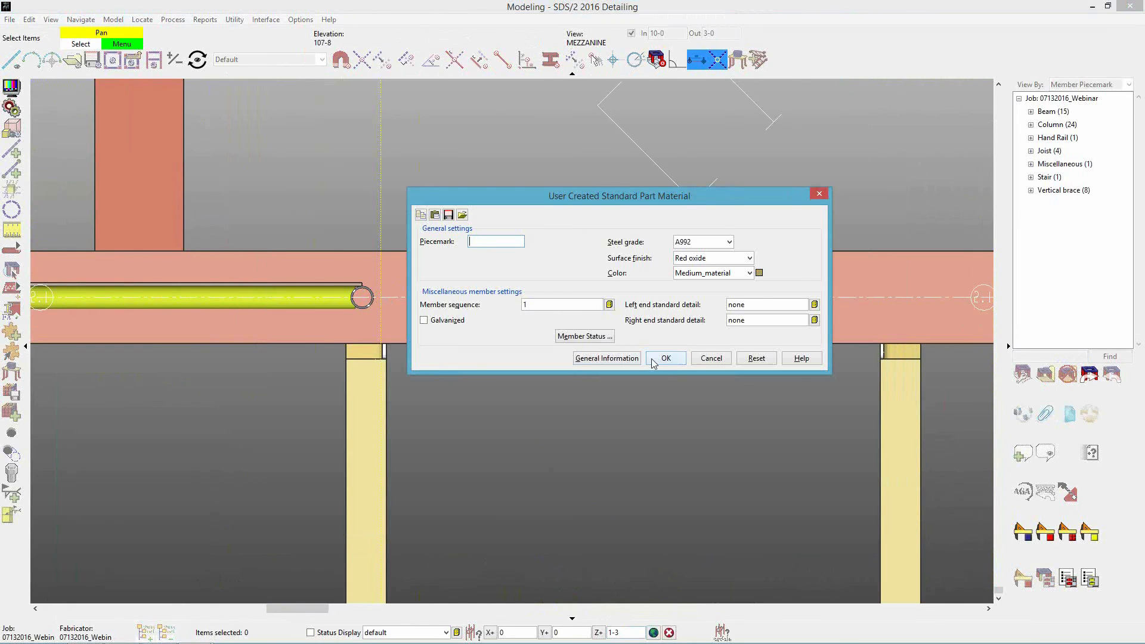
{"action": "left_click", "coordinate": [664, 358]}
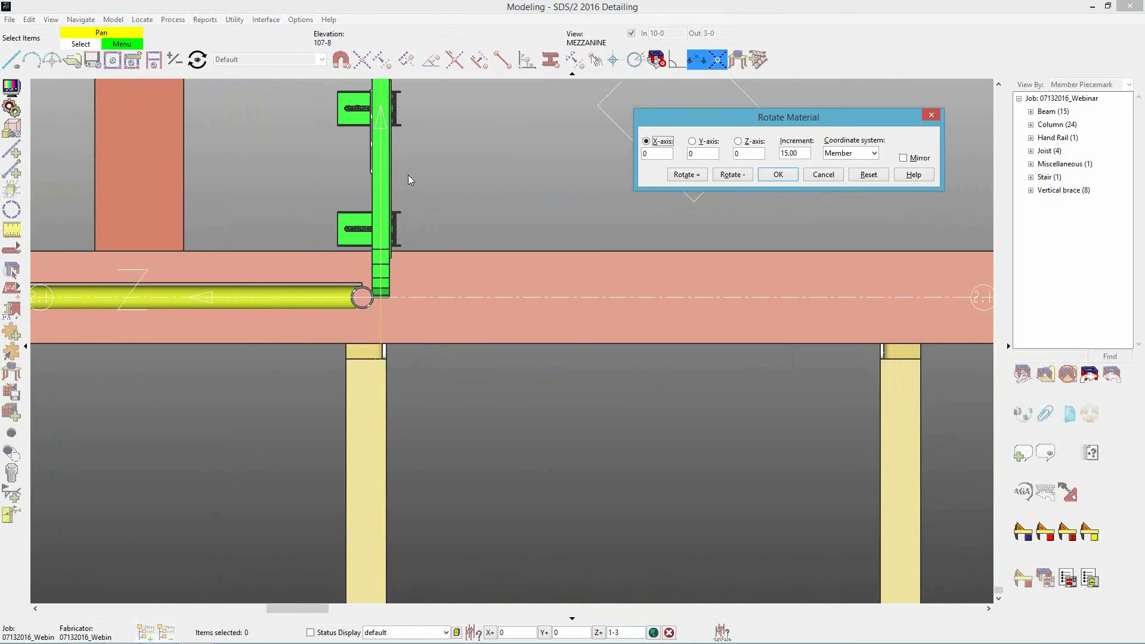
Rotate the safety gate about the Z-axis of the Material coordinate system in 15-degree increments until upright, and finish without adding another gate.
{"action": "middle_click_drag", "start_coordinate": [209, 296], "coordinate": [258, 341]}
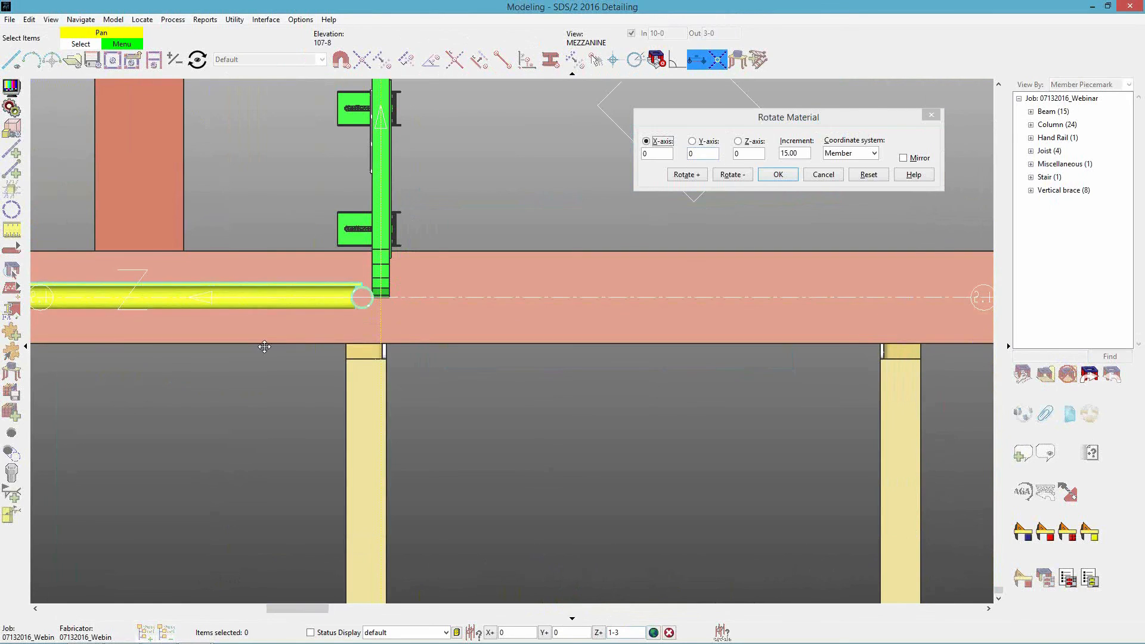
{"action": "left_click", "coordinate": [859, 154]}
{"action": "left_click", "coordinate": [853, 179]}
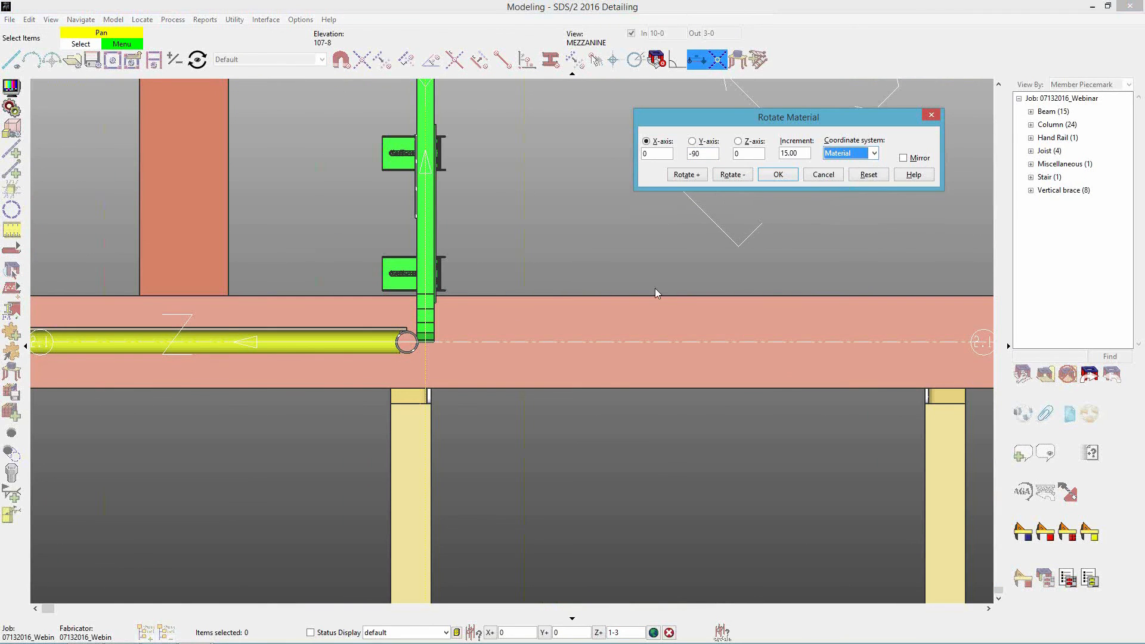
{"action": "left_click", "coordinate": [751, 143]}
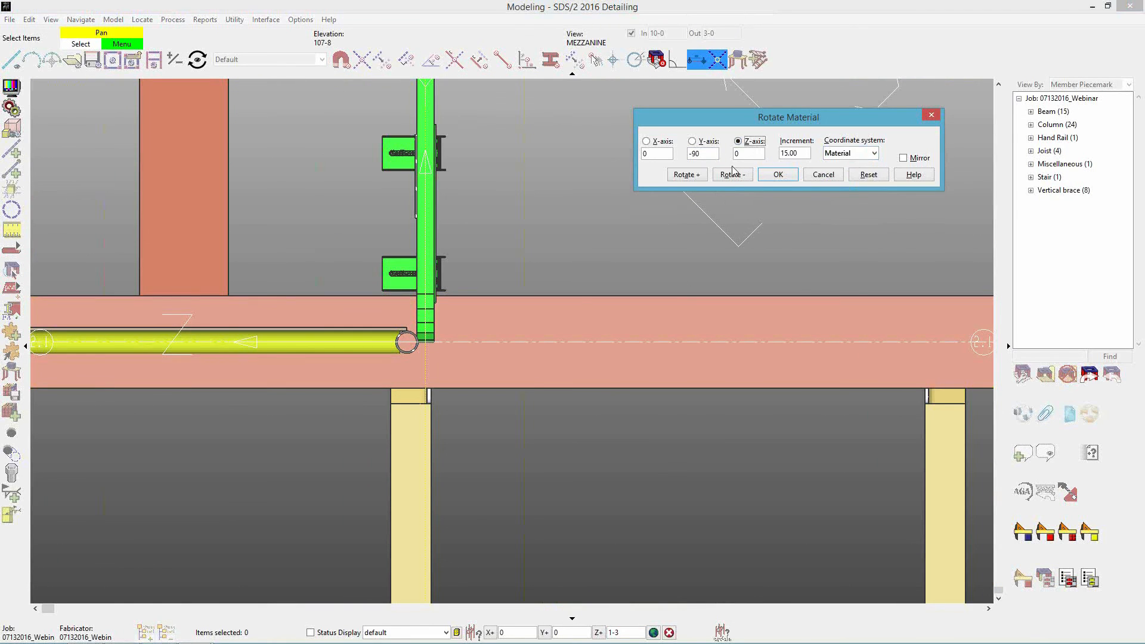
{"action": "left_click", "coordinate": [686, 174]}
{"action": "left_click", "coordinate": [687, 174]}
{"action": "left_click", "coordinate": [686, 174]}
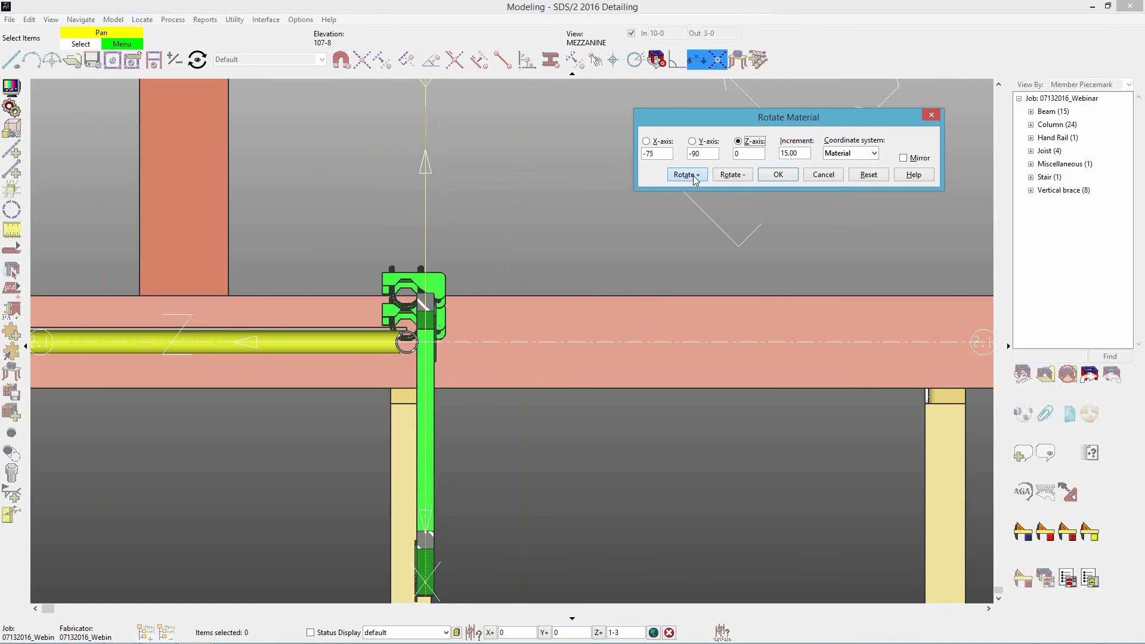
{"action": "left_click", "coordinate": [686, 174]}
{"action": "left_click", "coordinate": [780, 175]}
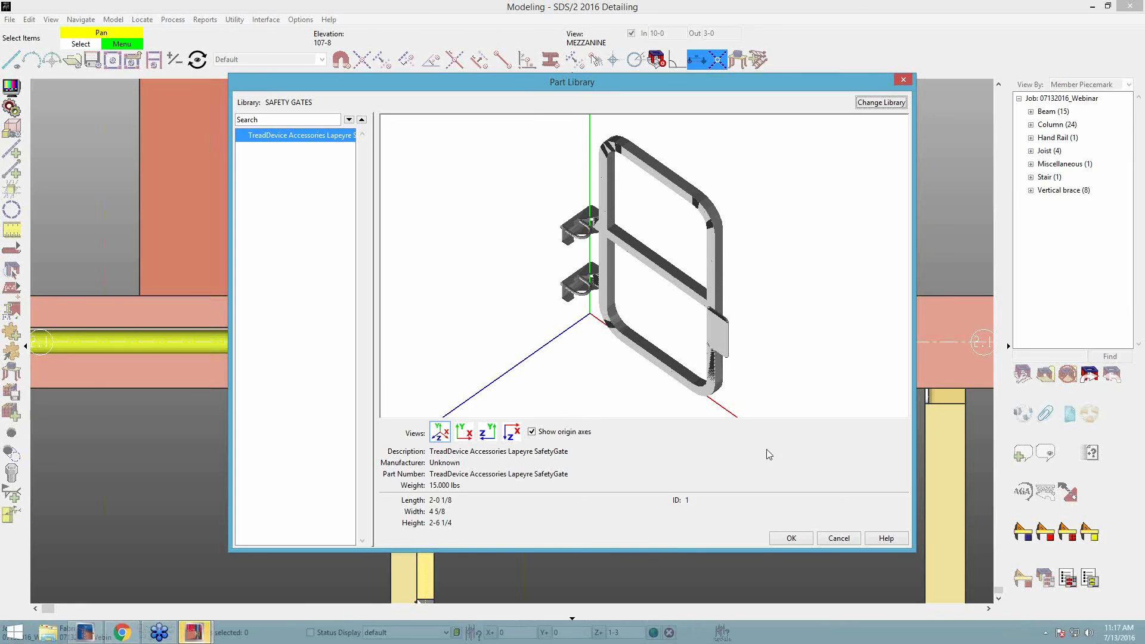
{"action": "left_click", "coordinate": [830, 541]}
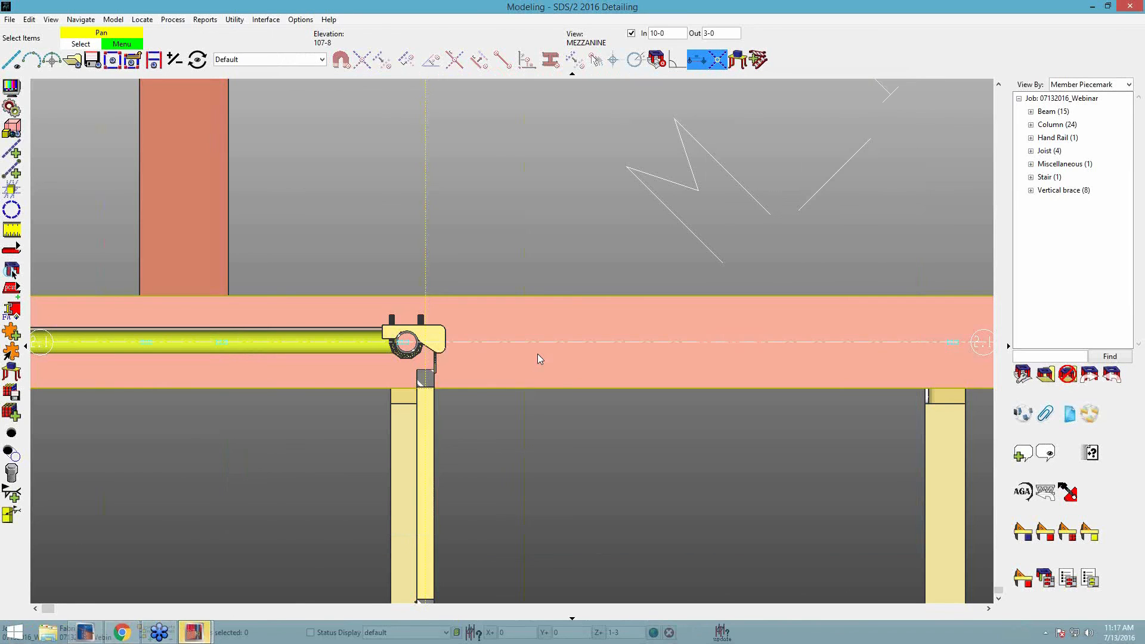
Turn off the view's depth checking and examine the safety gate's attachment to the handrail's end post from several sides.
{"action": "middle_click_drag", "start_coordinate": [421, 349], "coordinate": [506, 244], "text": "shift"}
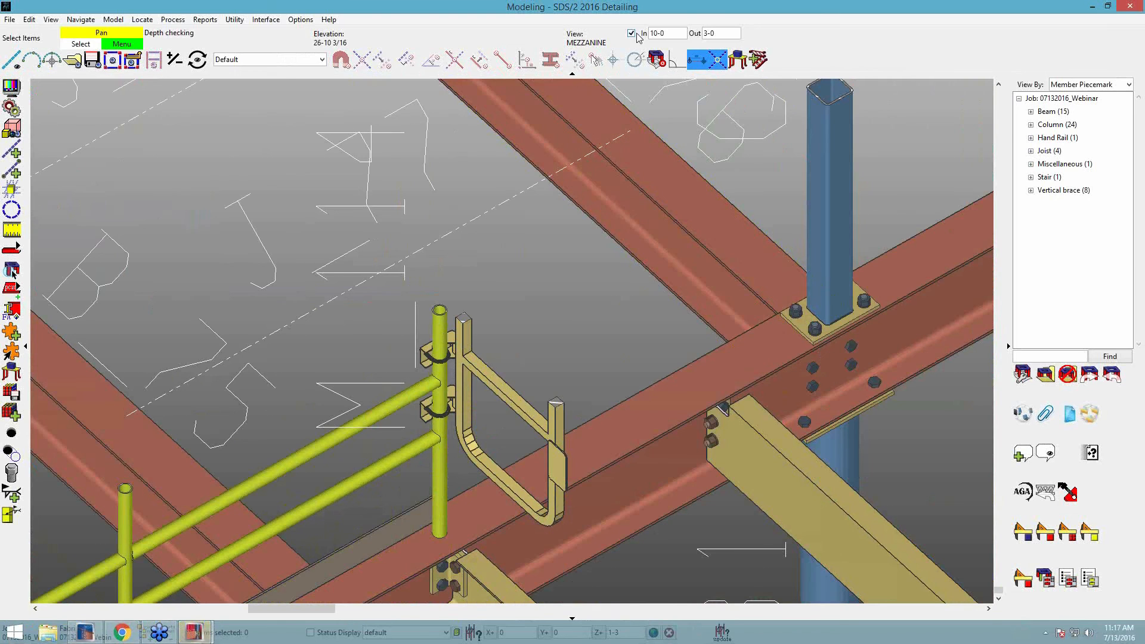
{"action": "mouse_move", "coordinate": [539, 302]}
{"action": "middle_mouse_down", "text": "shift"}
{"action": "mouse_move", "coordinate": [494, 281]}
{"action": "mouse_move", "coordinate": [525, 287]}
{"action": "middle_mouse_up", "text": "shift"}
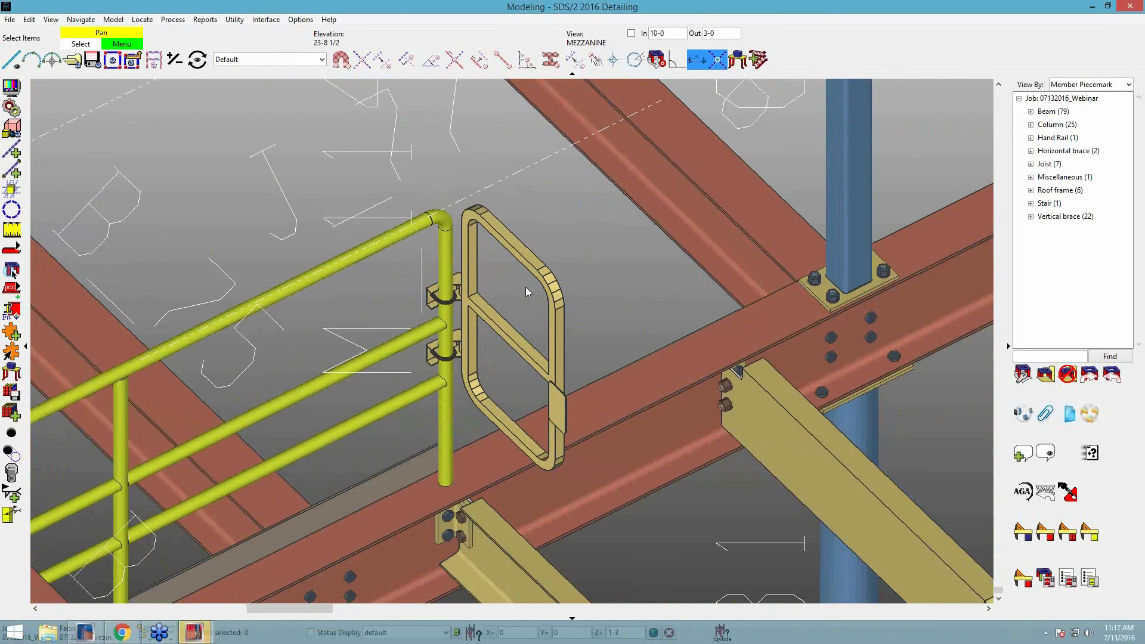
{"action": "scroll", "coordinate": [534, 263], "scroll_direction": "down", "scroll_amount": 2}
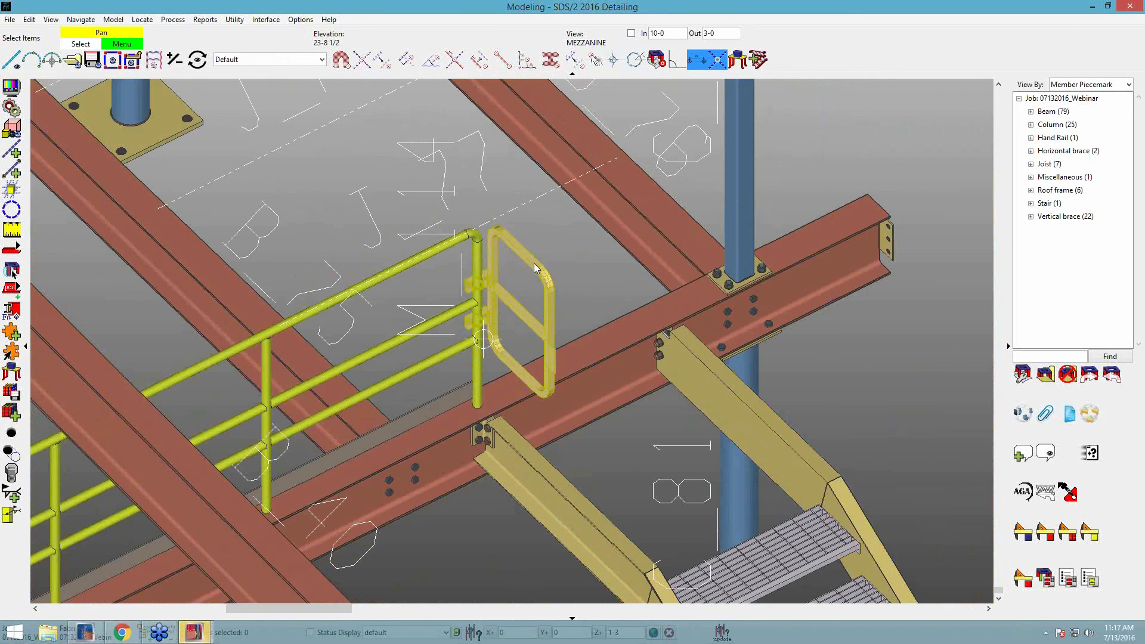
{"action": "mouse_move", "coordinate": [535, 266]}
{"action": "middle_mouse_down", "text": "shift"}
{"action": "mouse_move", "coordinate": [525, 268]}
{"action": "mouse_move", "coordinate": [567, 227]}
{"action": "middle_mouse_up", "text": "shift"}
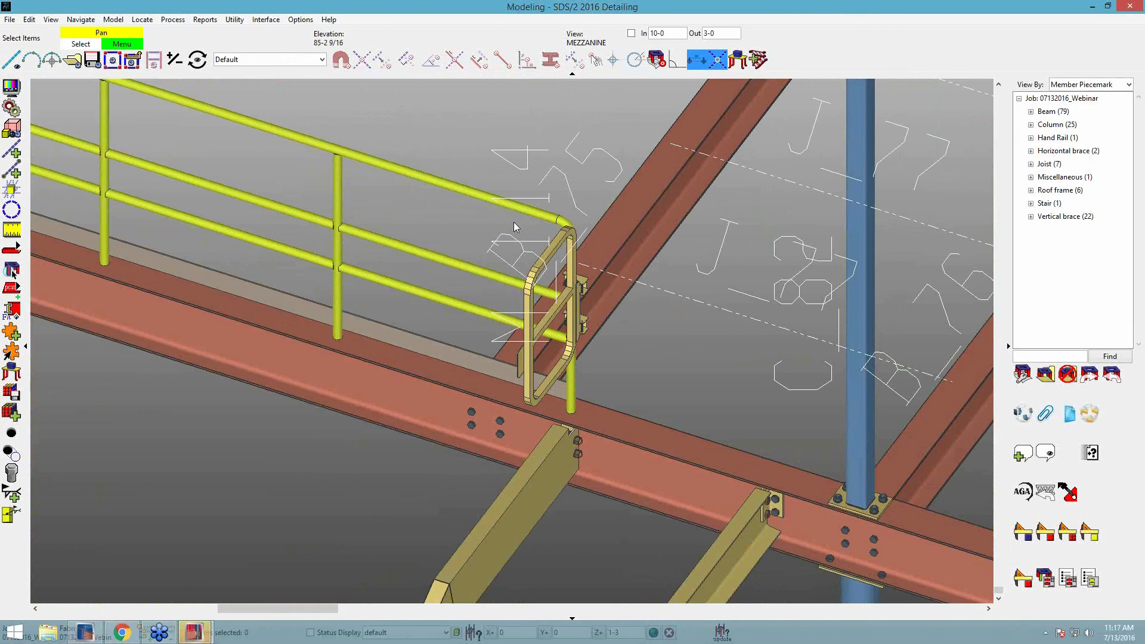
Review the description and weight in the safety gate material's General Information, leaving the material unchanged.
{"action": "right_click", "coordinate": [544, 263]}
{"action": "mouse_move", "coordinate": [614, 277]}
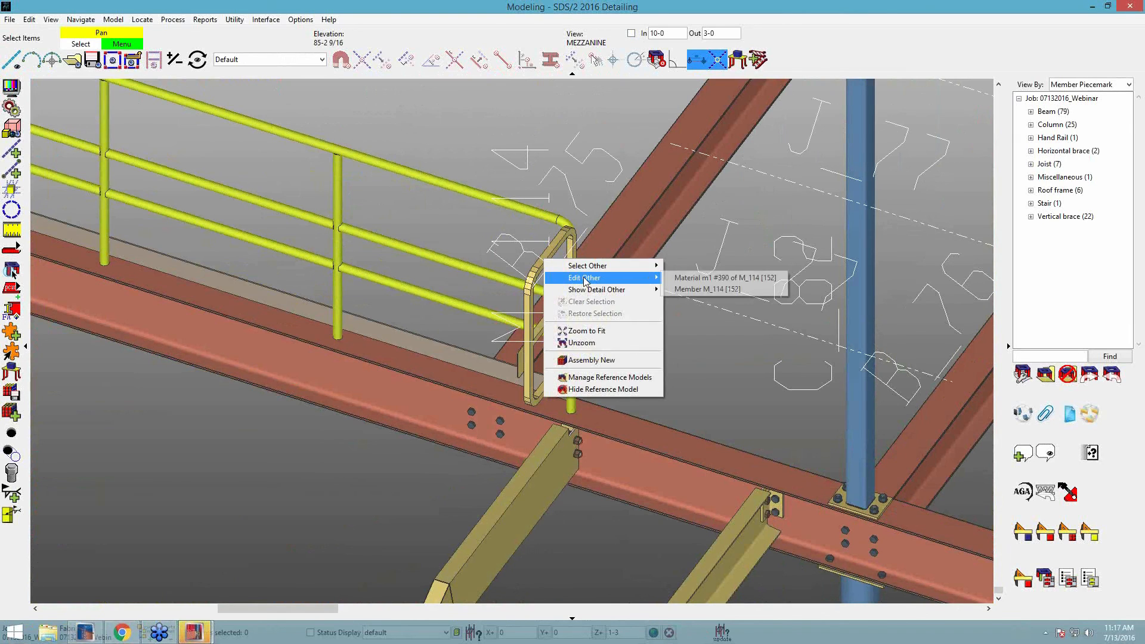
{"action": "left_click", "coordinate": [691, 278]}
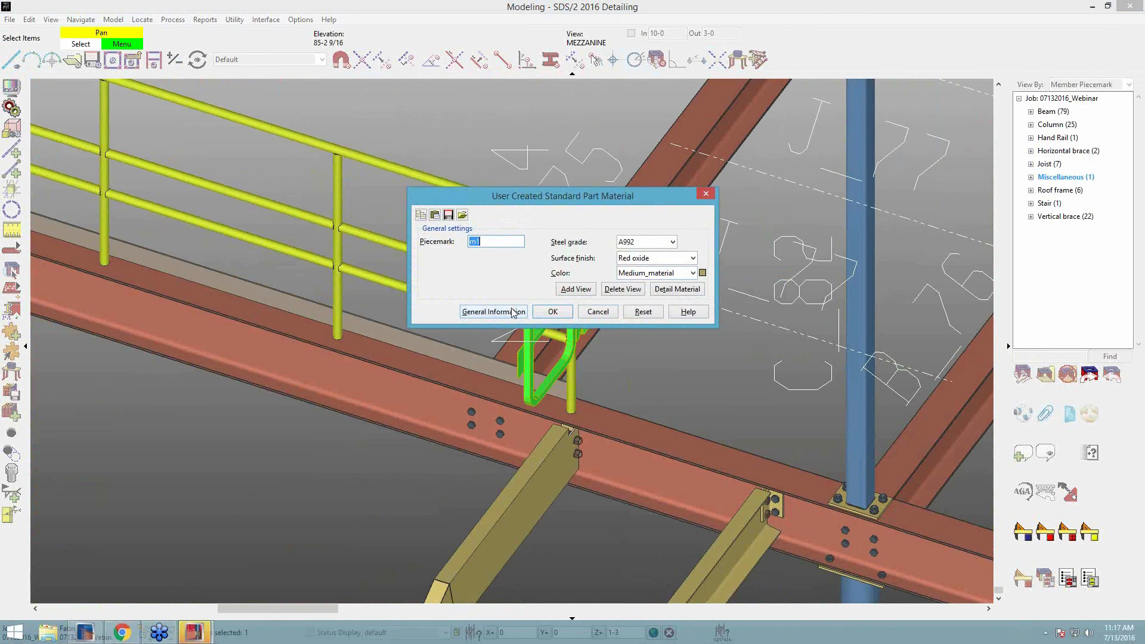
{"action": "left_click", "coordinate": [494, 312]}
{"action": "left_click", "coordinate": [177, 54]}
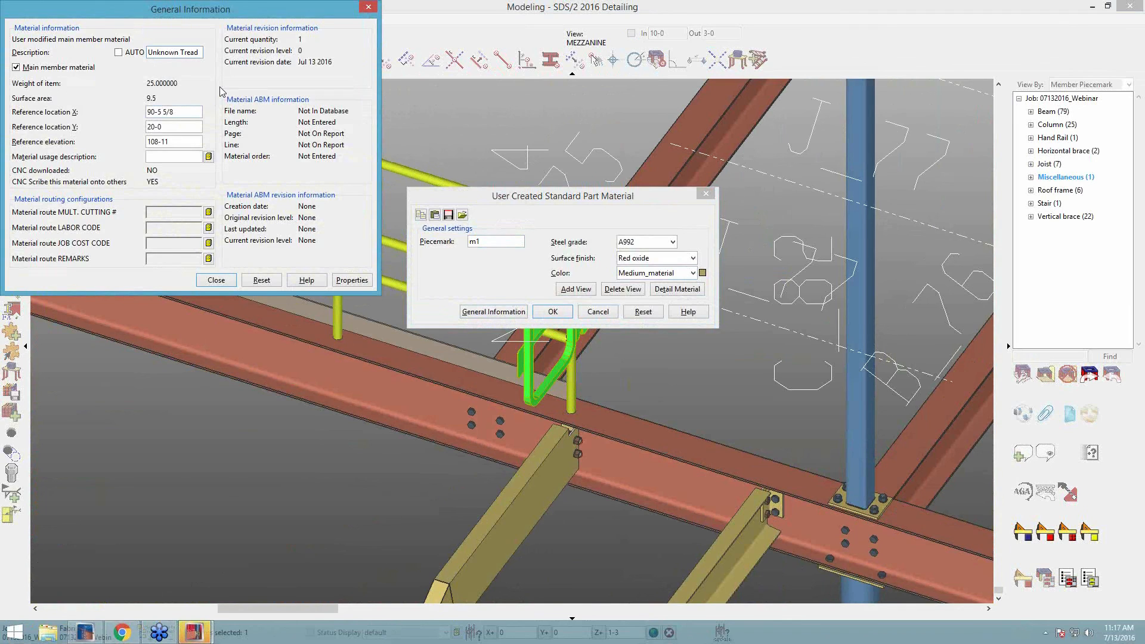
{"action": "left_click", "coordinate": [220, 281]}
{"action": "left_click", "coordinate": [603, 316]}
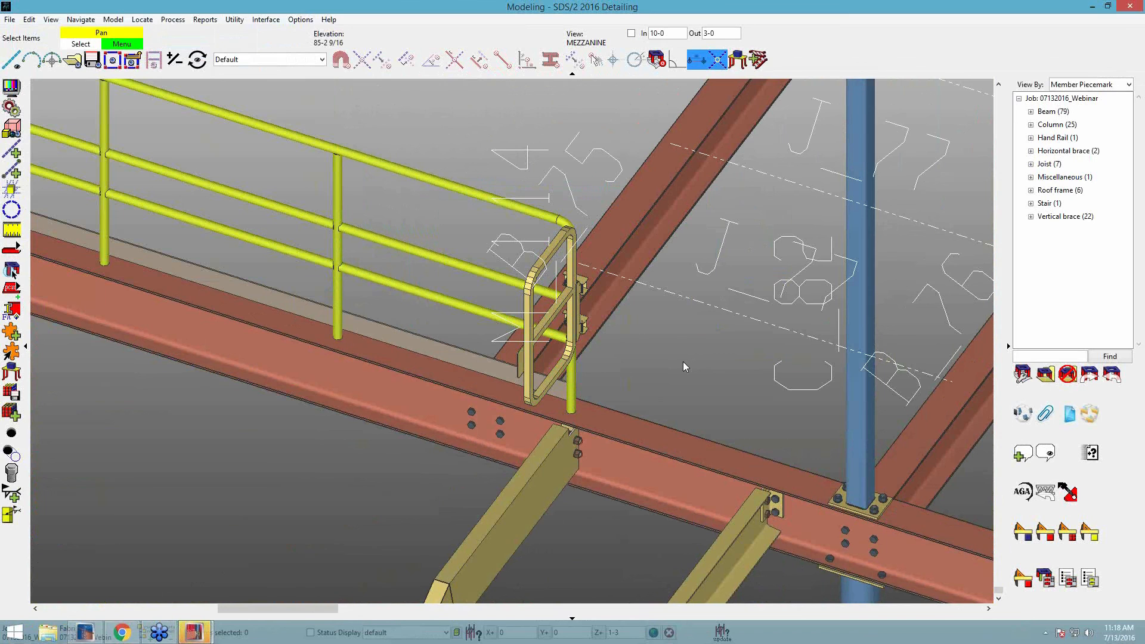
{"action": "scroll", "coordinate": [683, 361], "scroll_direction": "down", "scroll_amount": 5}
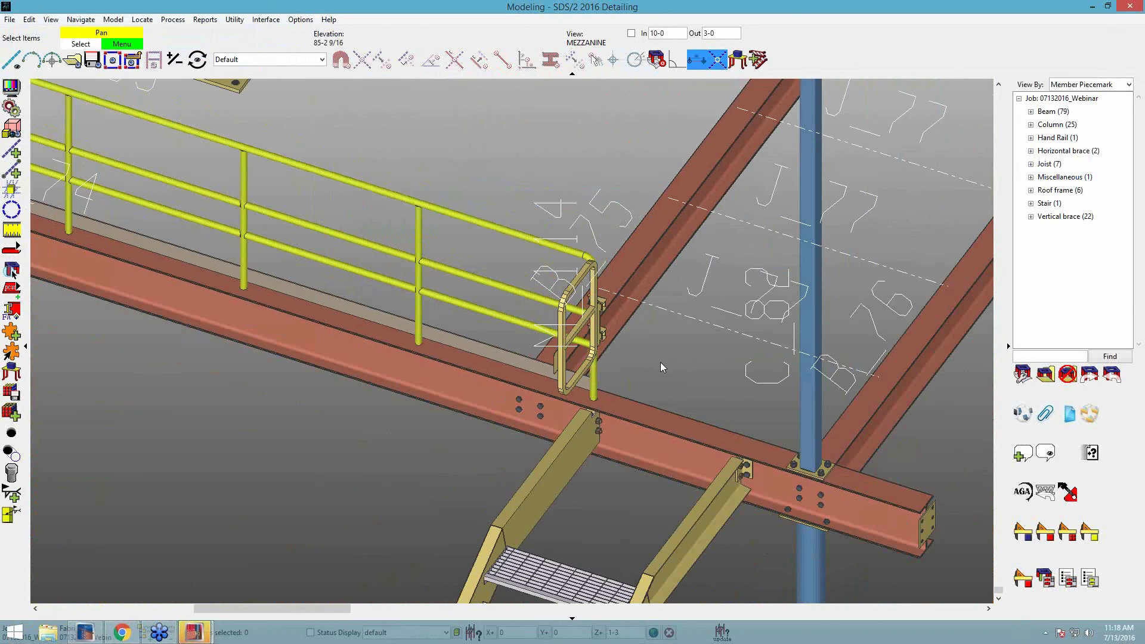
{"action": "middle_click_drag", "start_coordinate": [734, 351], "coordinate": [661, 363]}
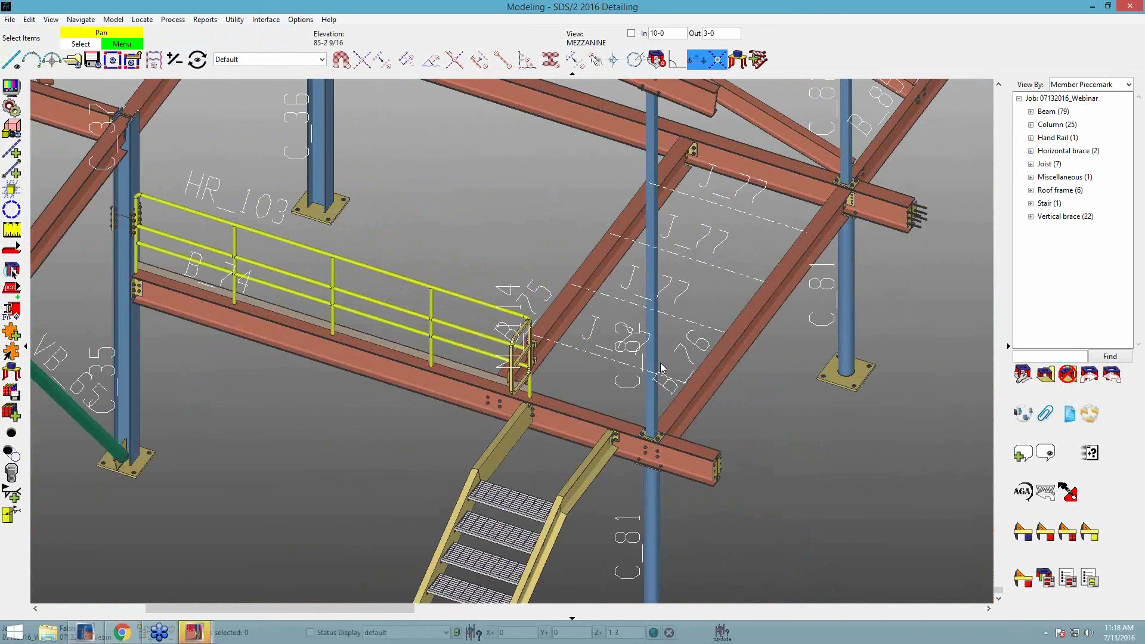
{"action": "middle_click_drag", "start_coordinate": [567, 378], "coordinate": [554, 377]}
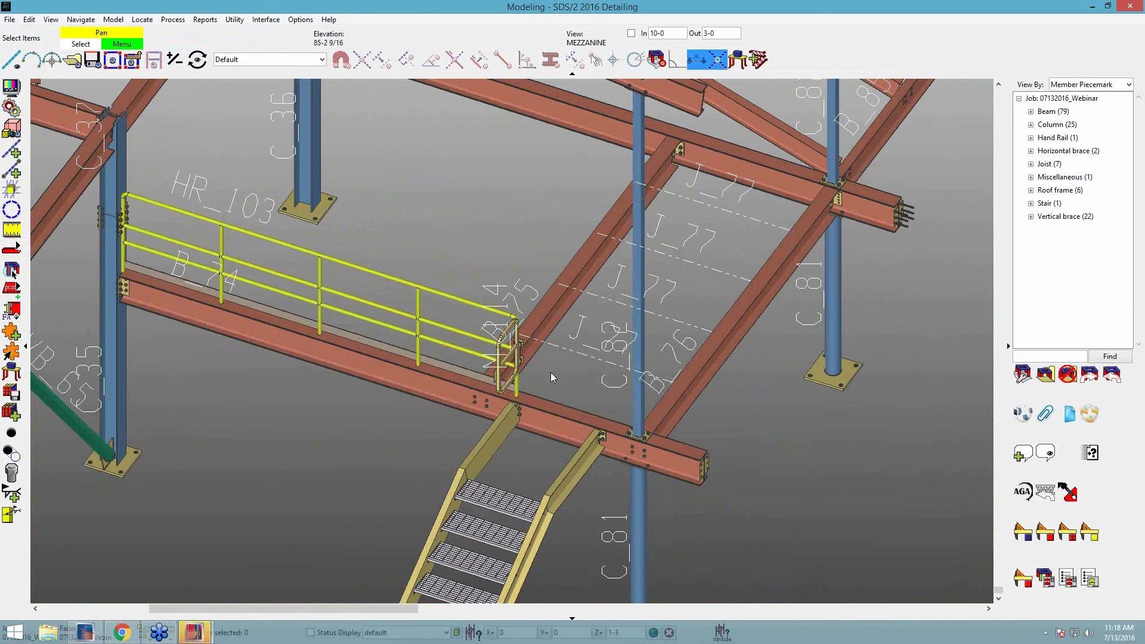
{"action": "scroll", "coordinate": [590, 376], "scroll_direction": "up", "scroll_amount": 1}
{"action": "scroll", "coordinate": [590, 373], "scroll_direction": "down", "scroll_amount": 2}
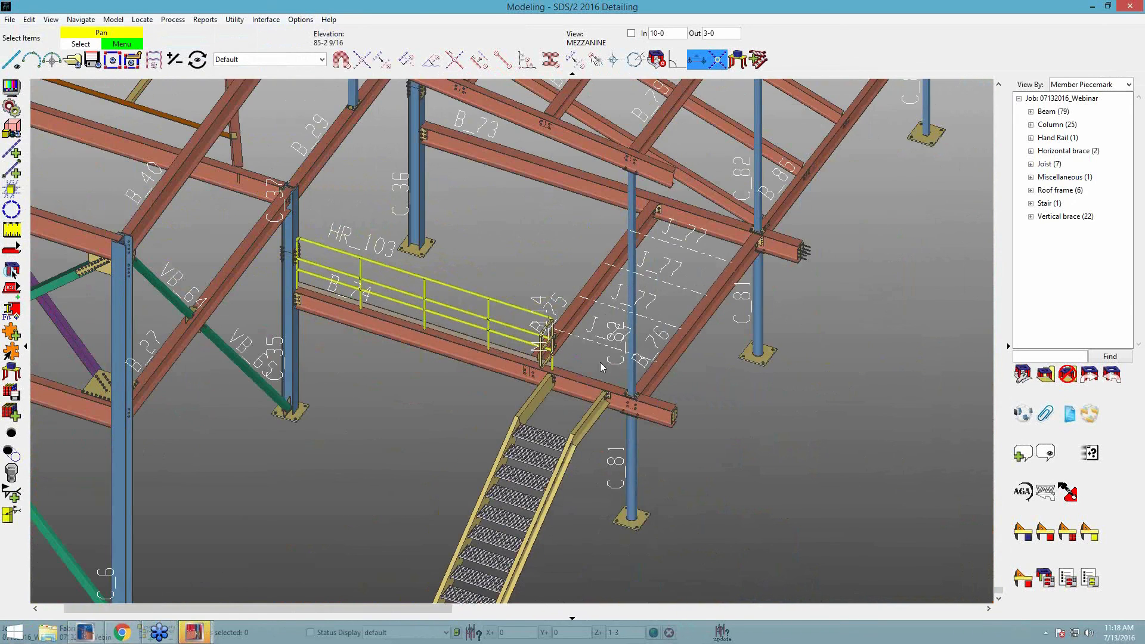
{"action": "middle_click_drag", "start_coordinate": [748, 409], "coordinate": [750, 409]}
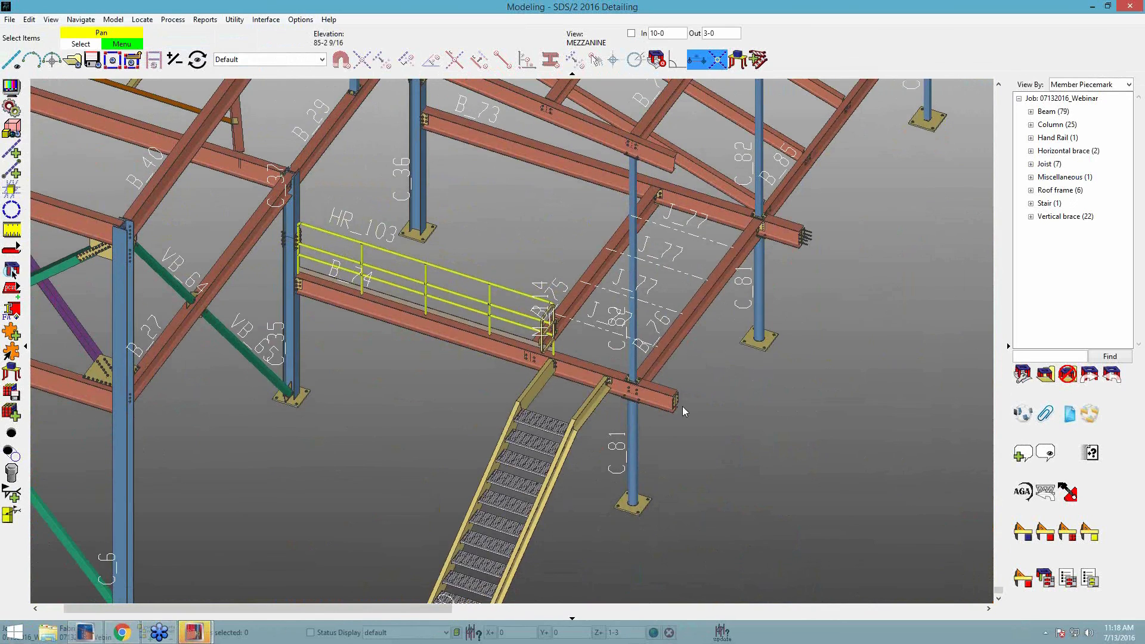
Switch to the Drawing Editor and open the Bill of Material for beam drawing B_73.
{"action": "mouse_move", "coordinate": [194, 633]}
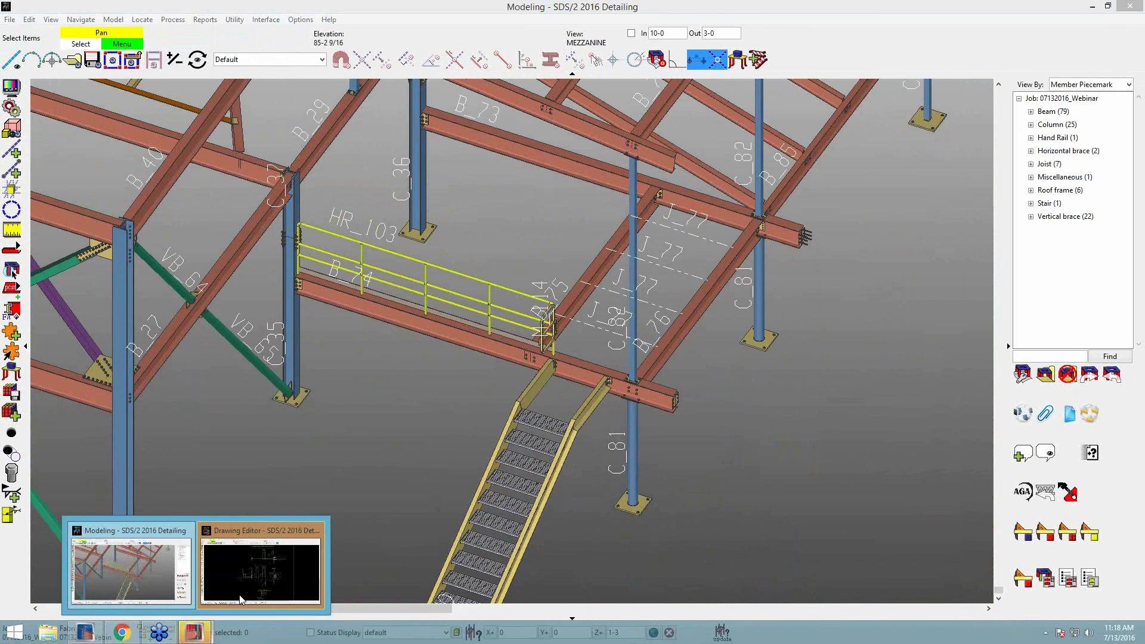
{"action": "left_click", "coordinate": [269, 577]}
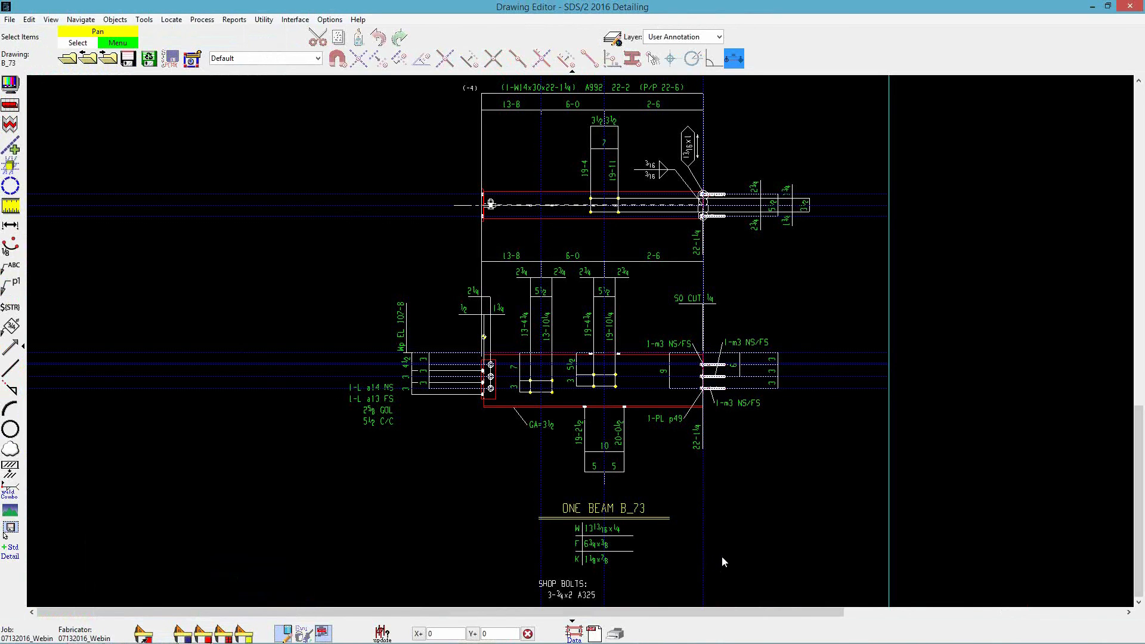
{"action": "key", "text": "ctrl+b"}
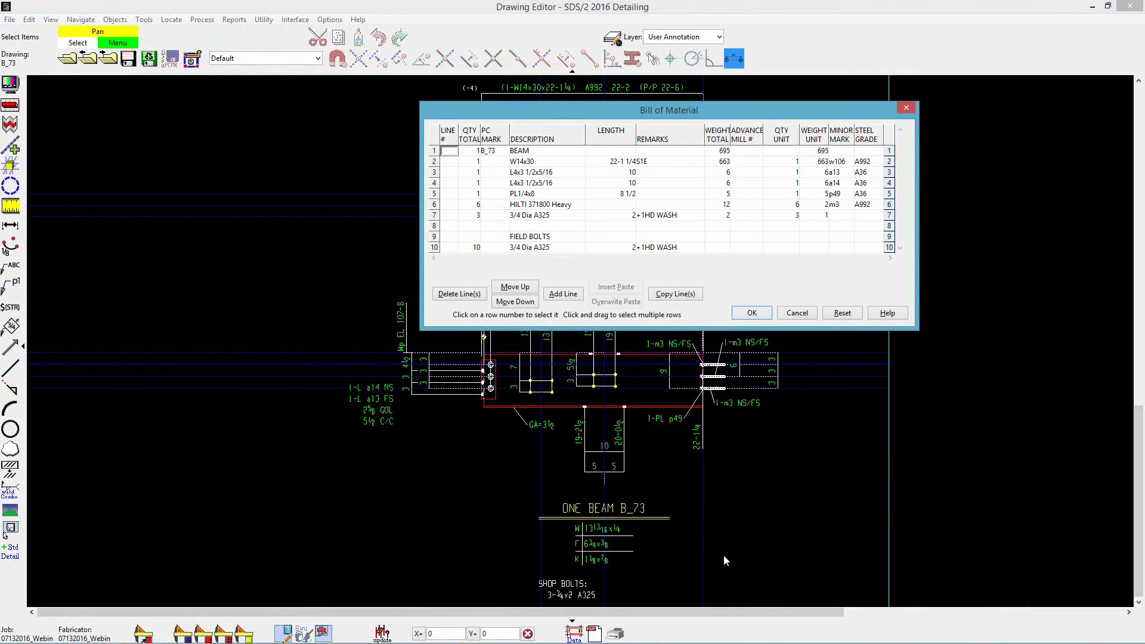
Check the quantity, description and total weight of the HILTI 371800 Heavy anchors in the bill of material.
{"action": "left_click", "coordinate": [481, 205]}
{"action": "left_click", "coordinate": [577, 206]}
{"action": "left_click", "coordinate": [523, 205]}
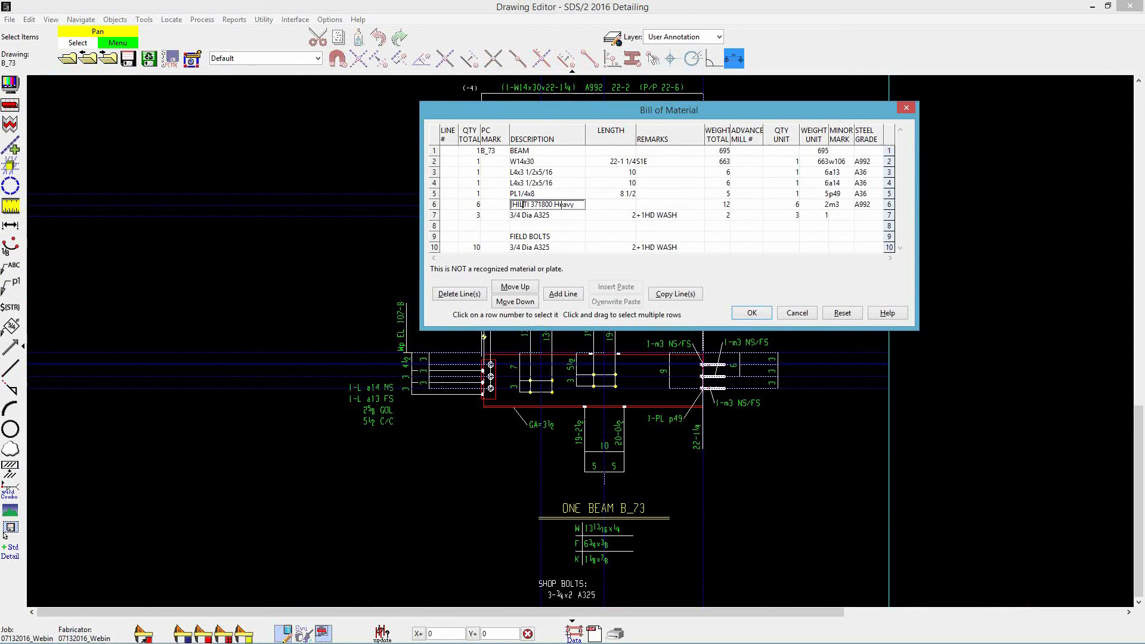
{"action": "left_click", "coordinate": [729, 206]}
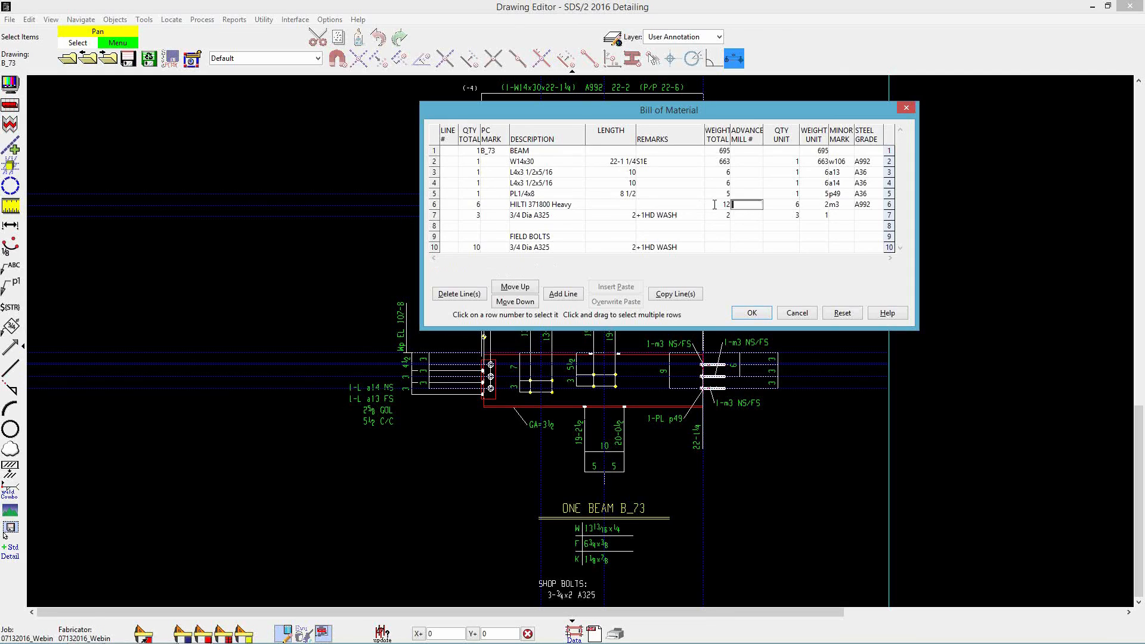
{"action": "left_click", "coordinate": [724, 204]}
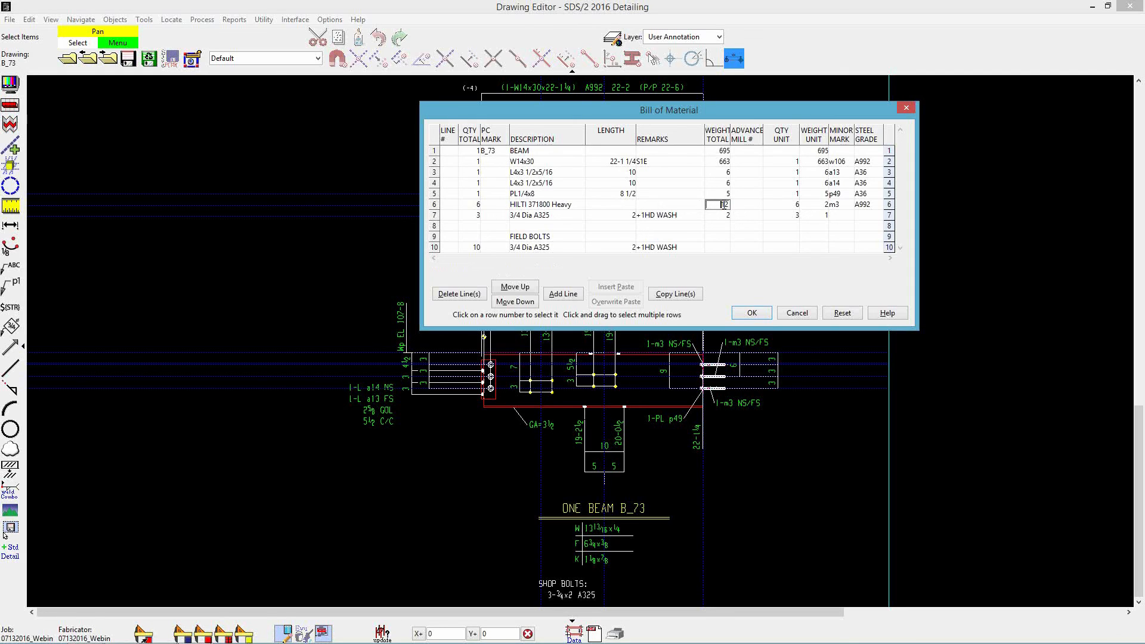